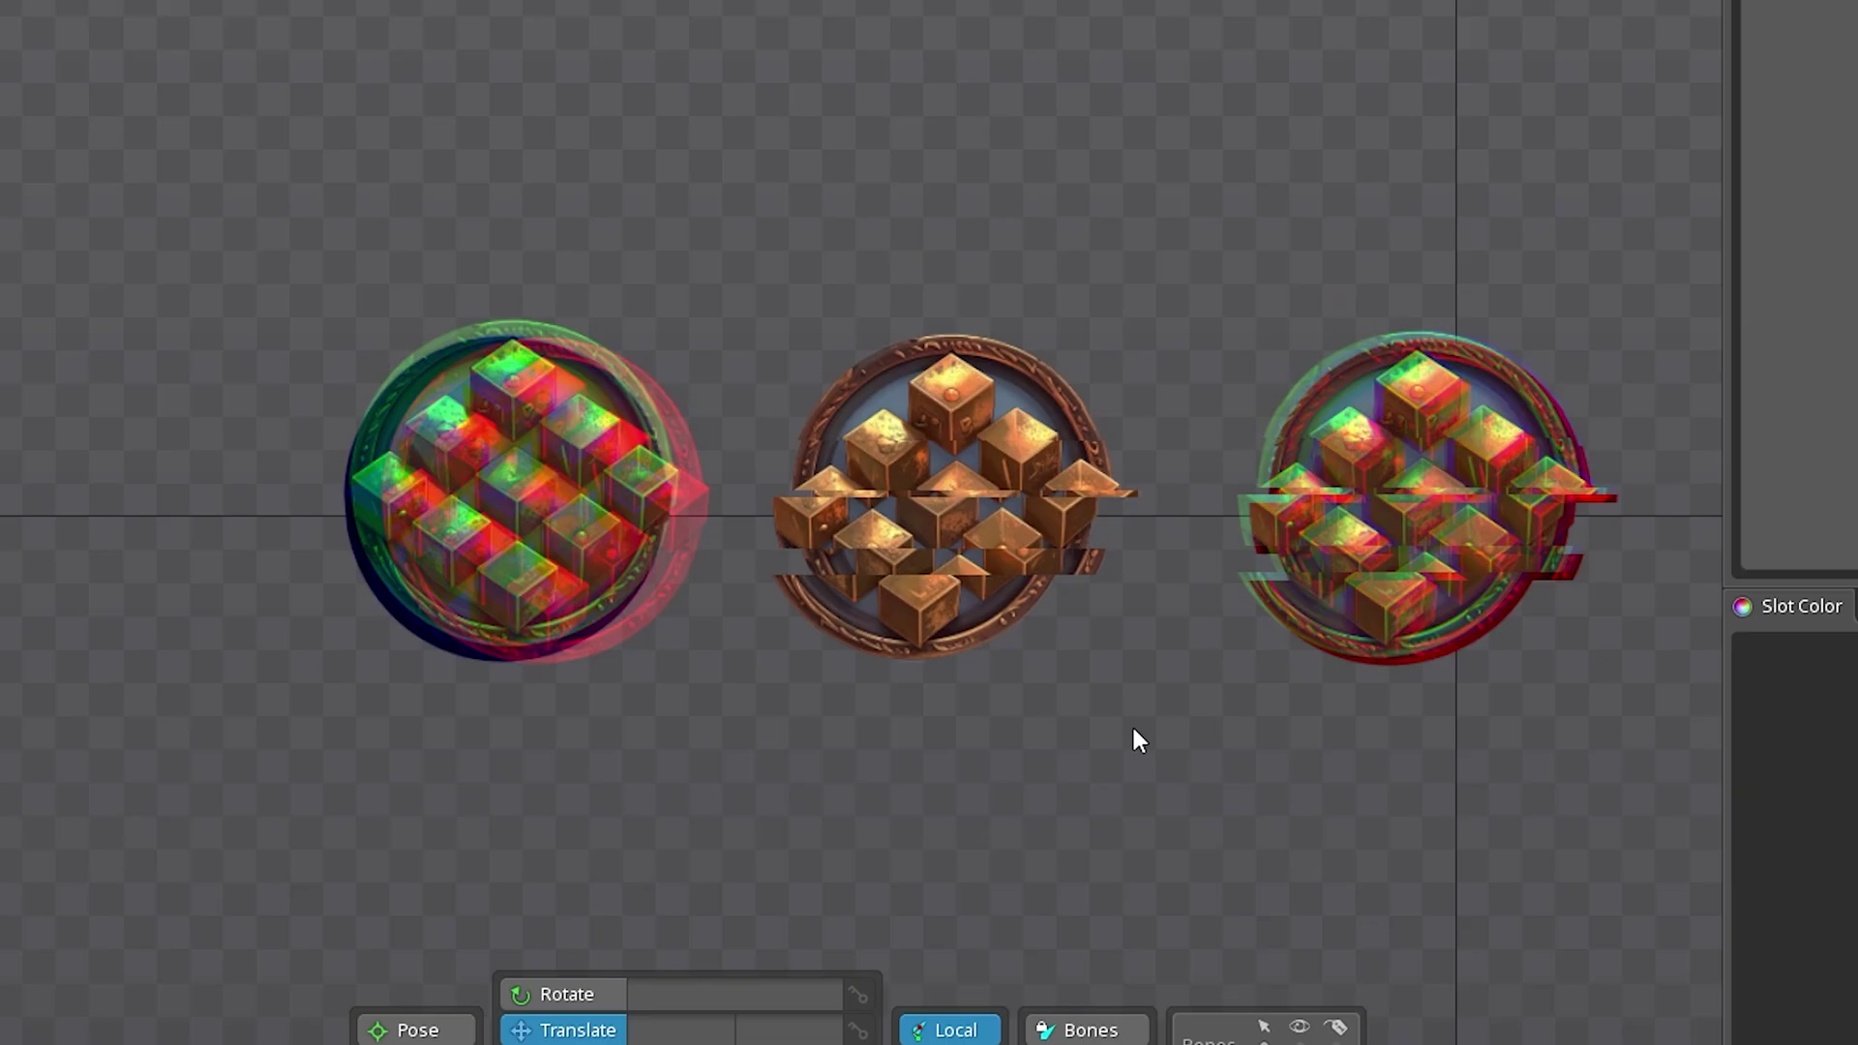
- Examine the glitch animations on the three coins up close, comparing the colour-split, sliced and combined versions
drag(1091, 687, 1054, 645)
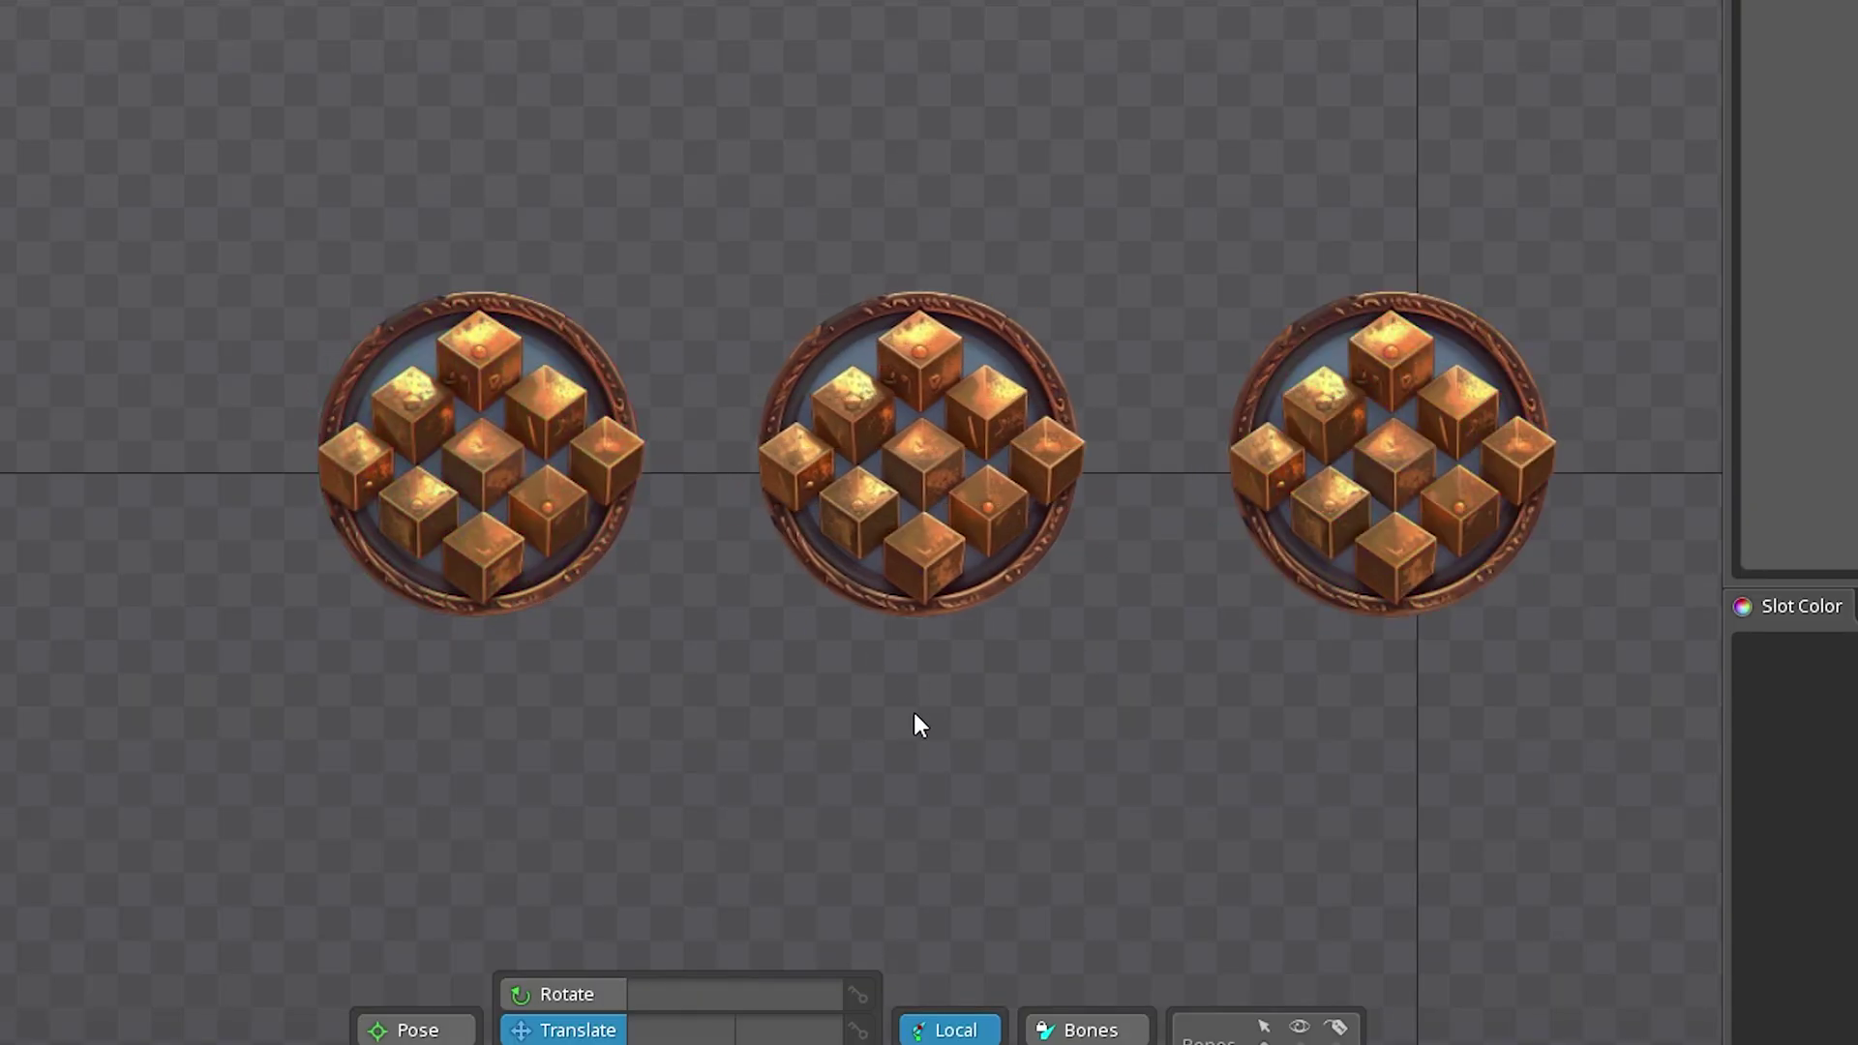
scroll(898, 605, up, 2)
drag(892, 656, 695, 747)
drag(1298, 389, 1032, 364)
drag(1318, 549, 1136, 445)
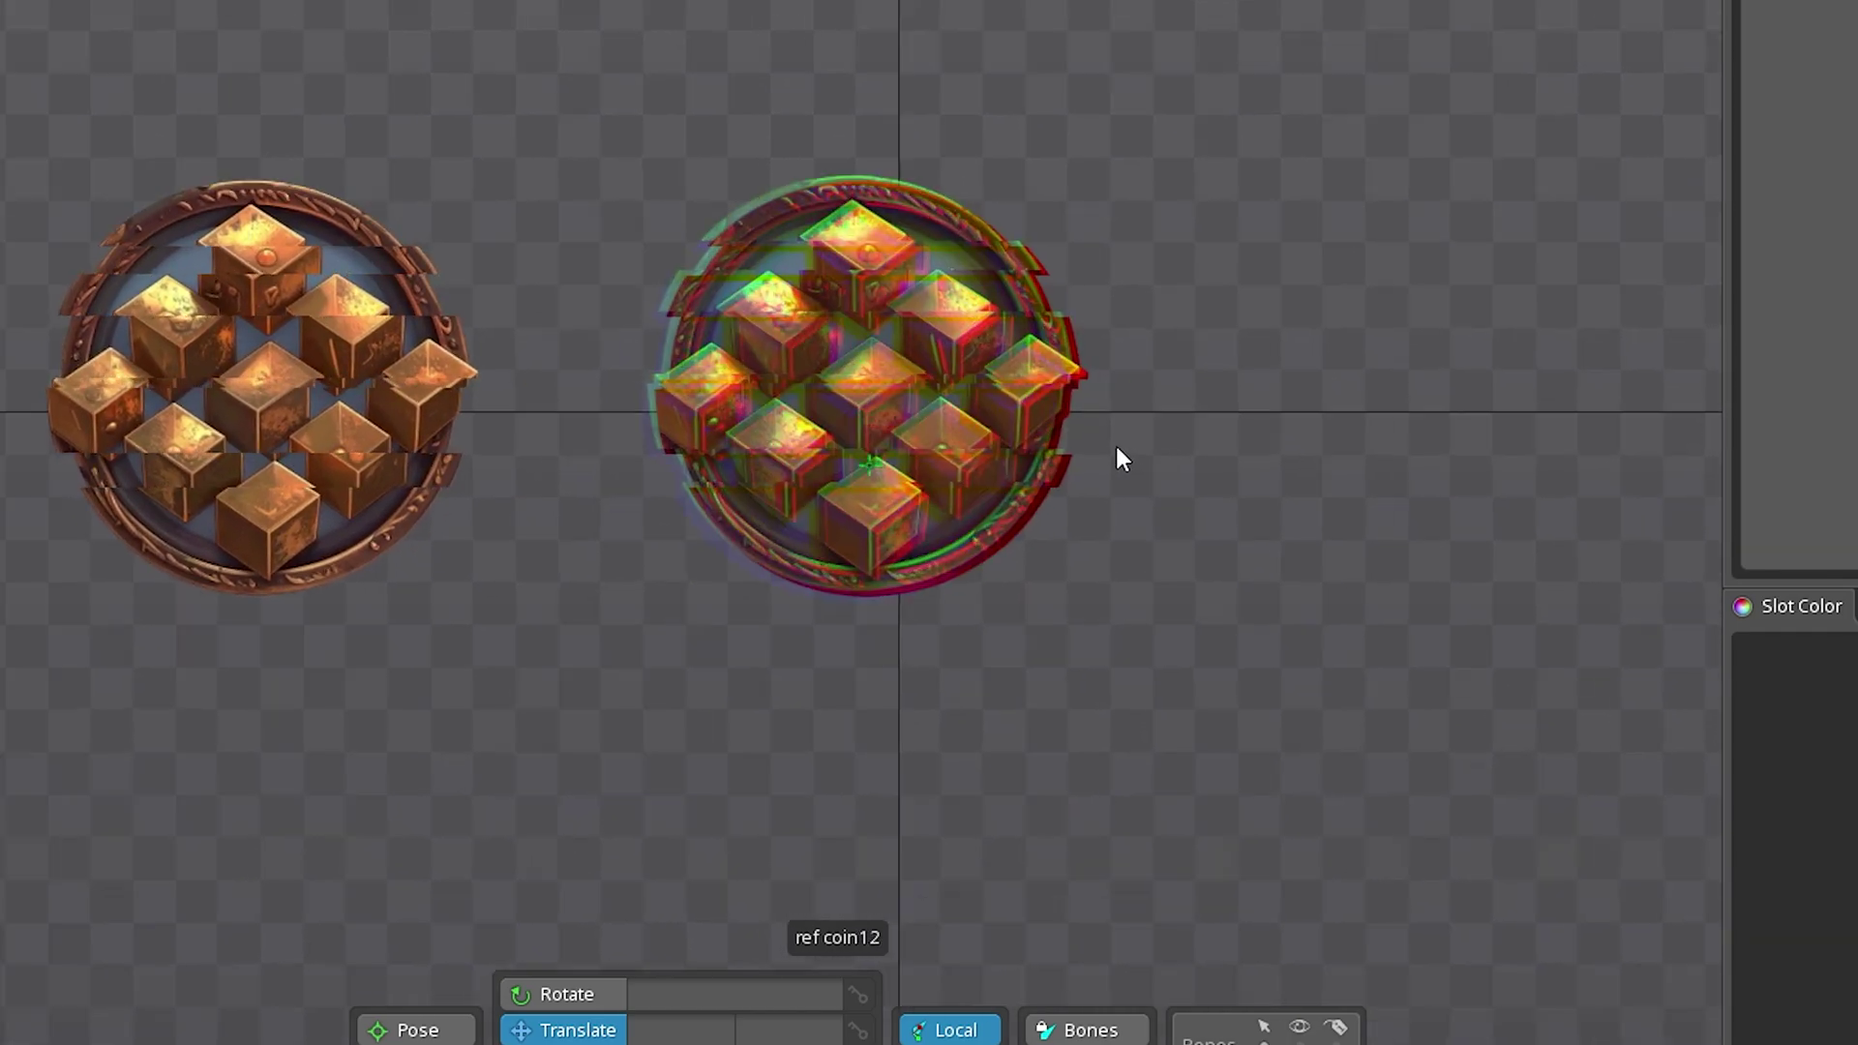
scroll(1112, 456, up, 3)
drag(1349, 547, 1276, 417)
scroll(1275, 416, down, 3)
drag(563, 608, 1057, 544)
scroll(1057, 544, down, 3)
drag(861, 655, 916, 596)
scroll(915, 596, up, 1)
drag(842, 517, 873, 659)
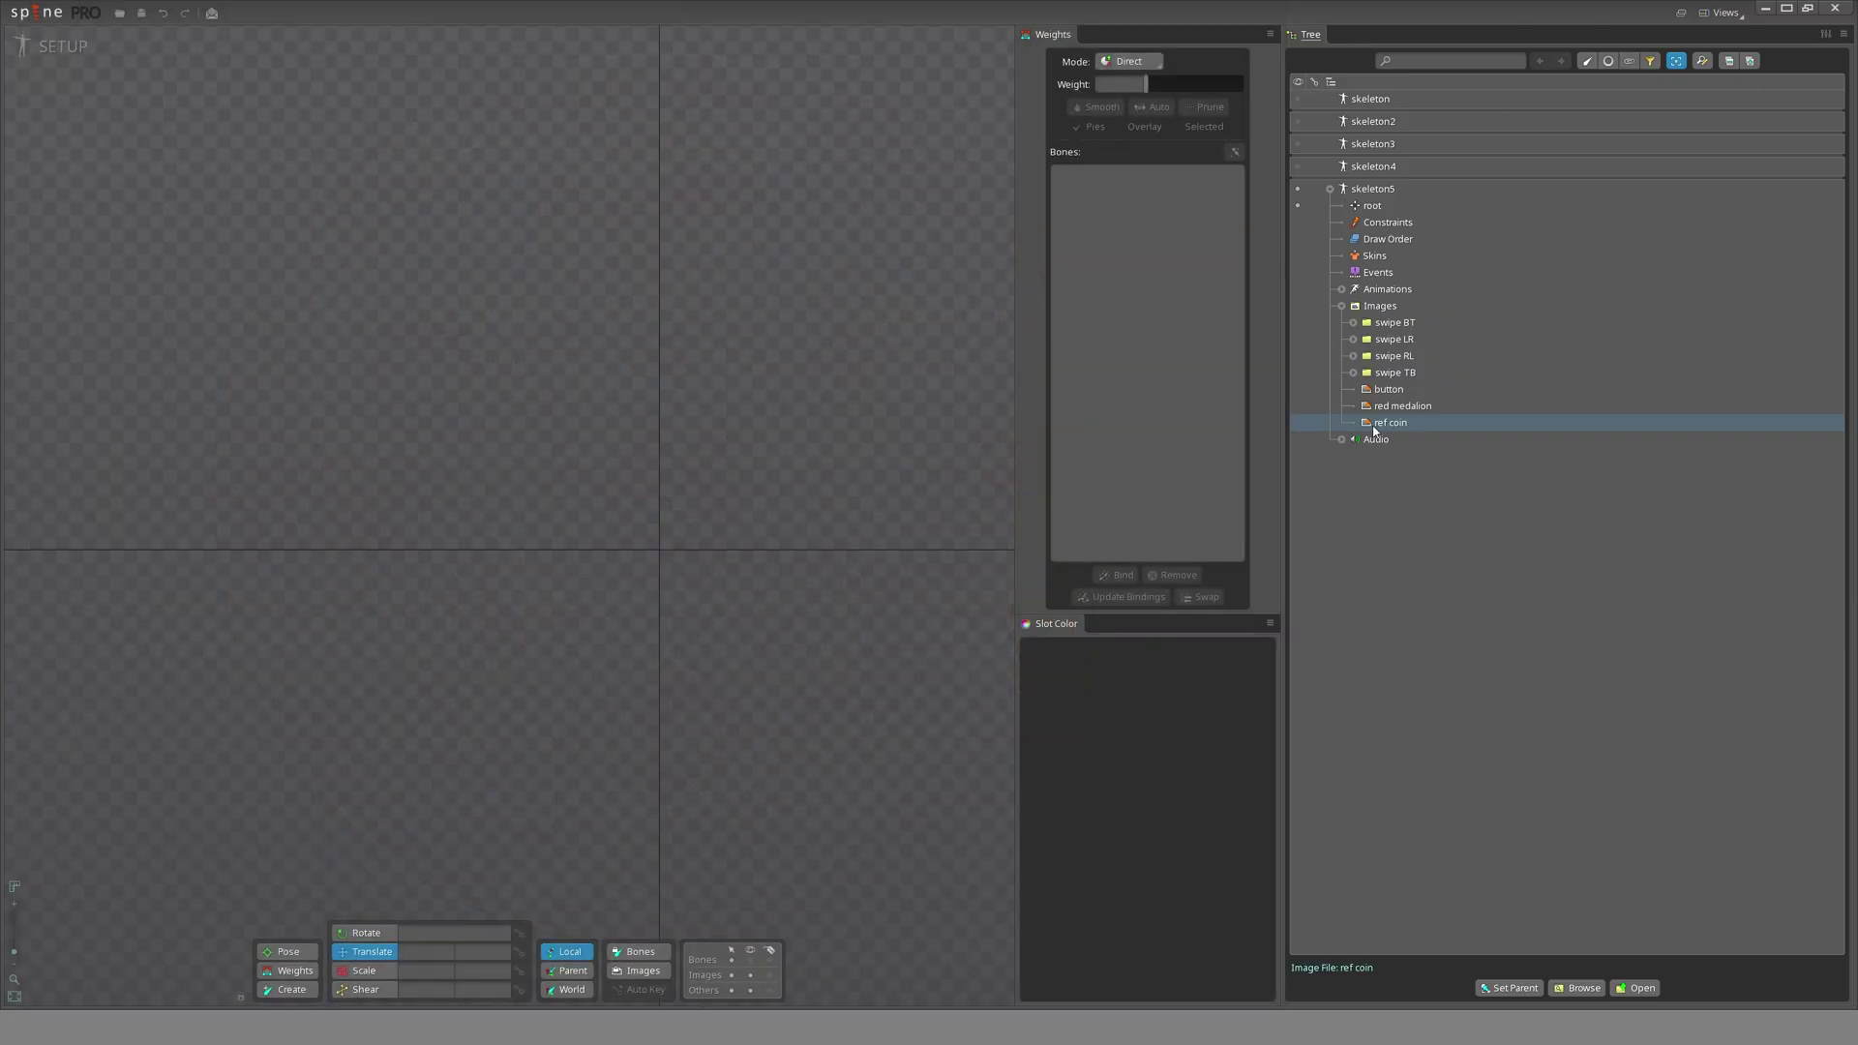
- Add the ref coin image to skeleton5 and set its translation to 0, 0
drag(1374, 430, 774, 664)
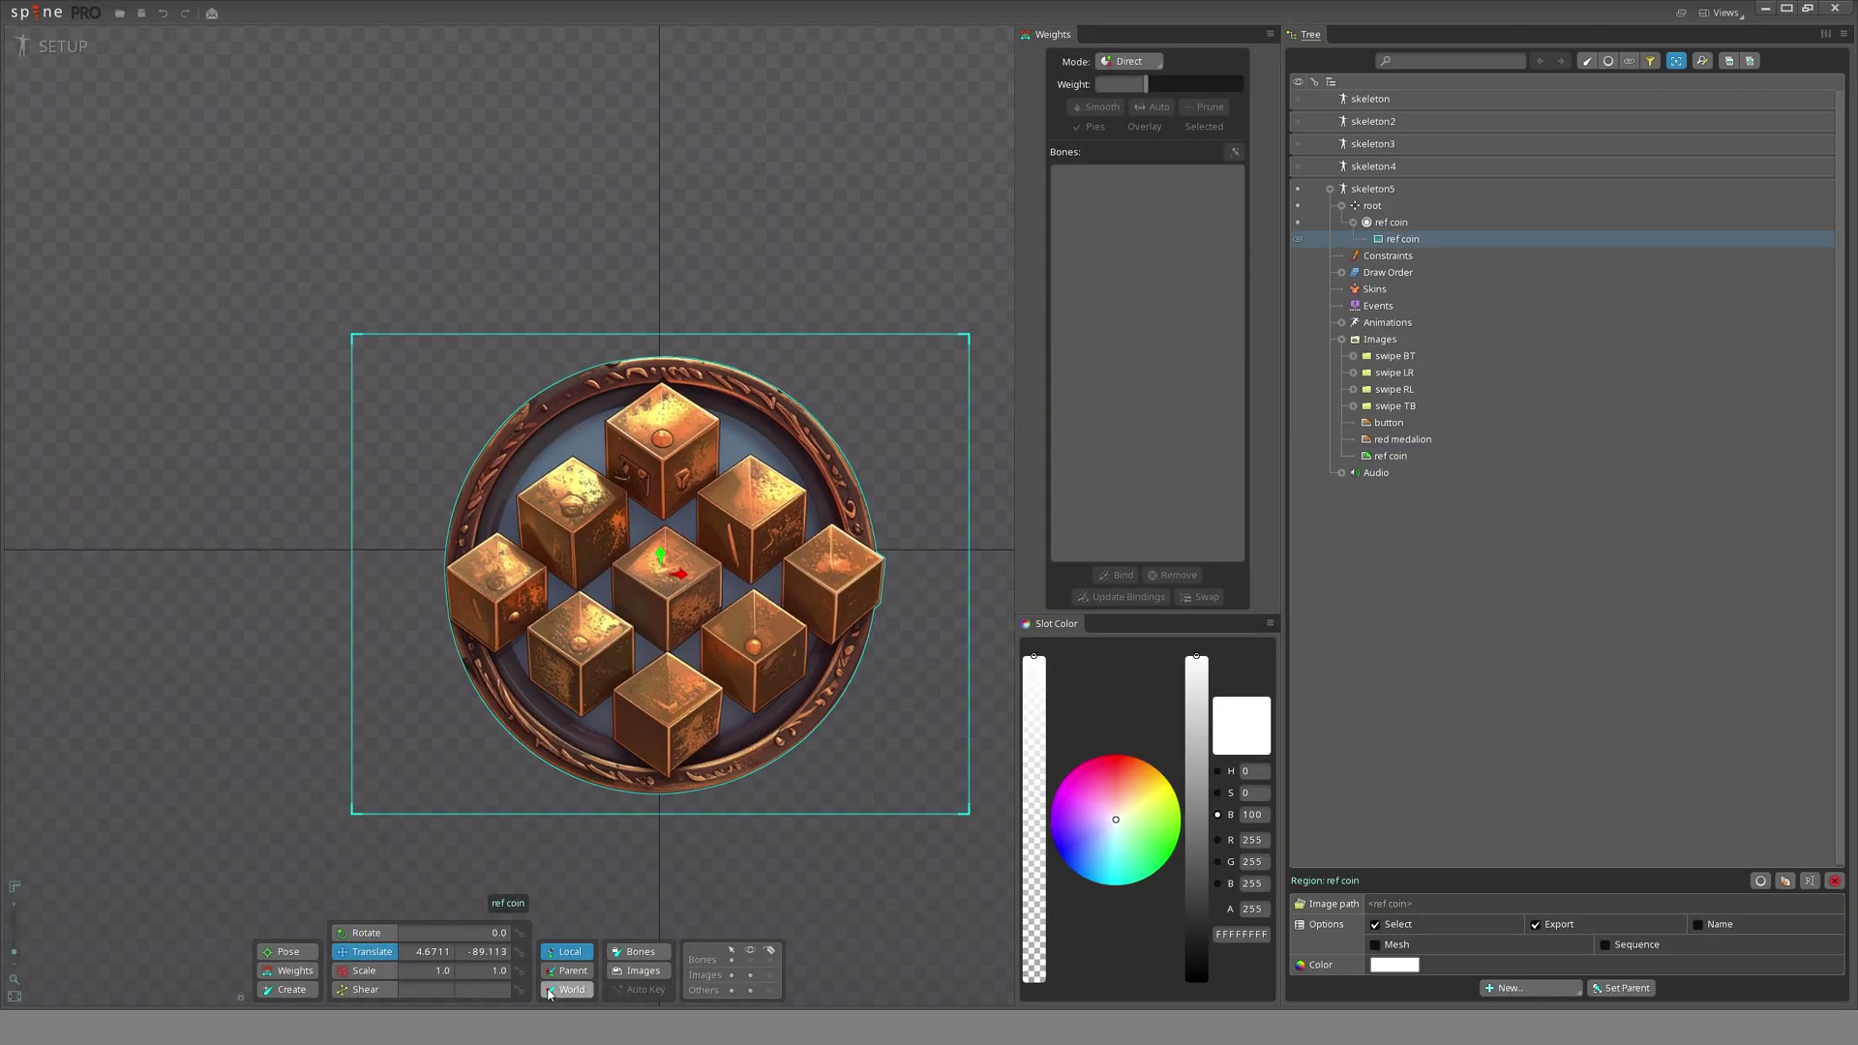
text(0)
key(Tab)
text(0)
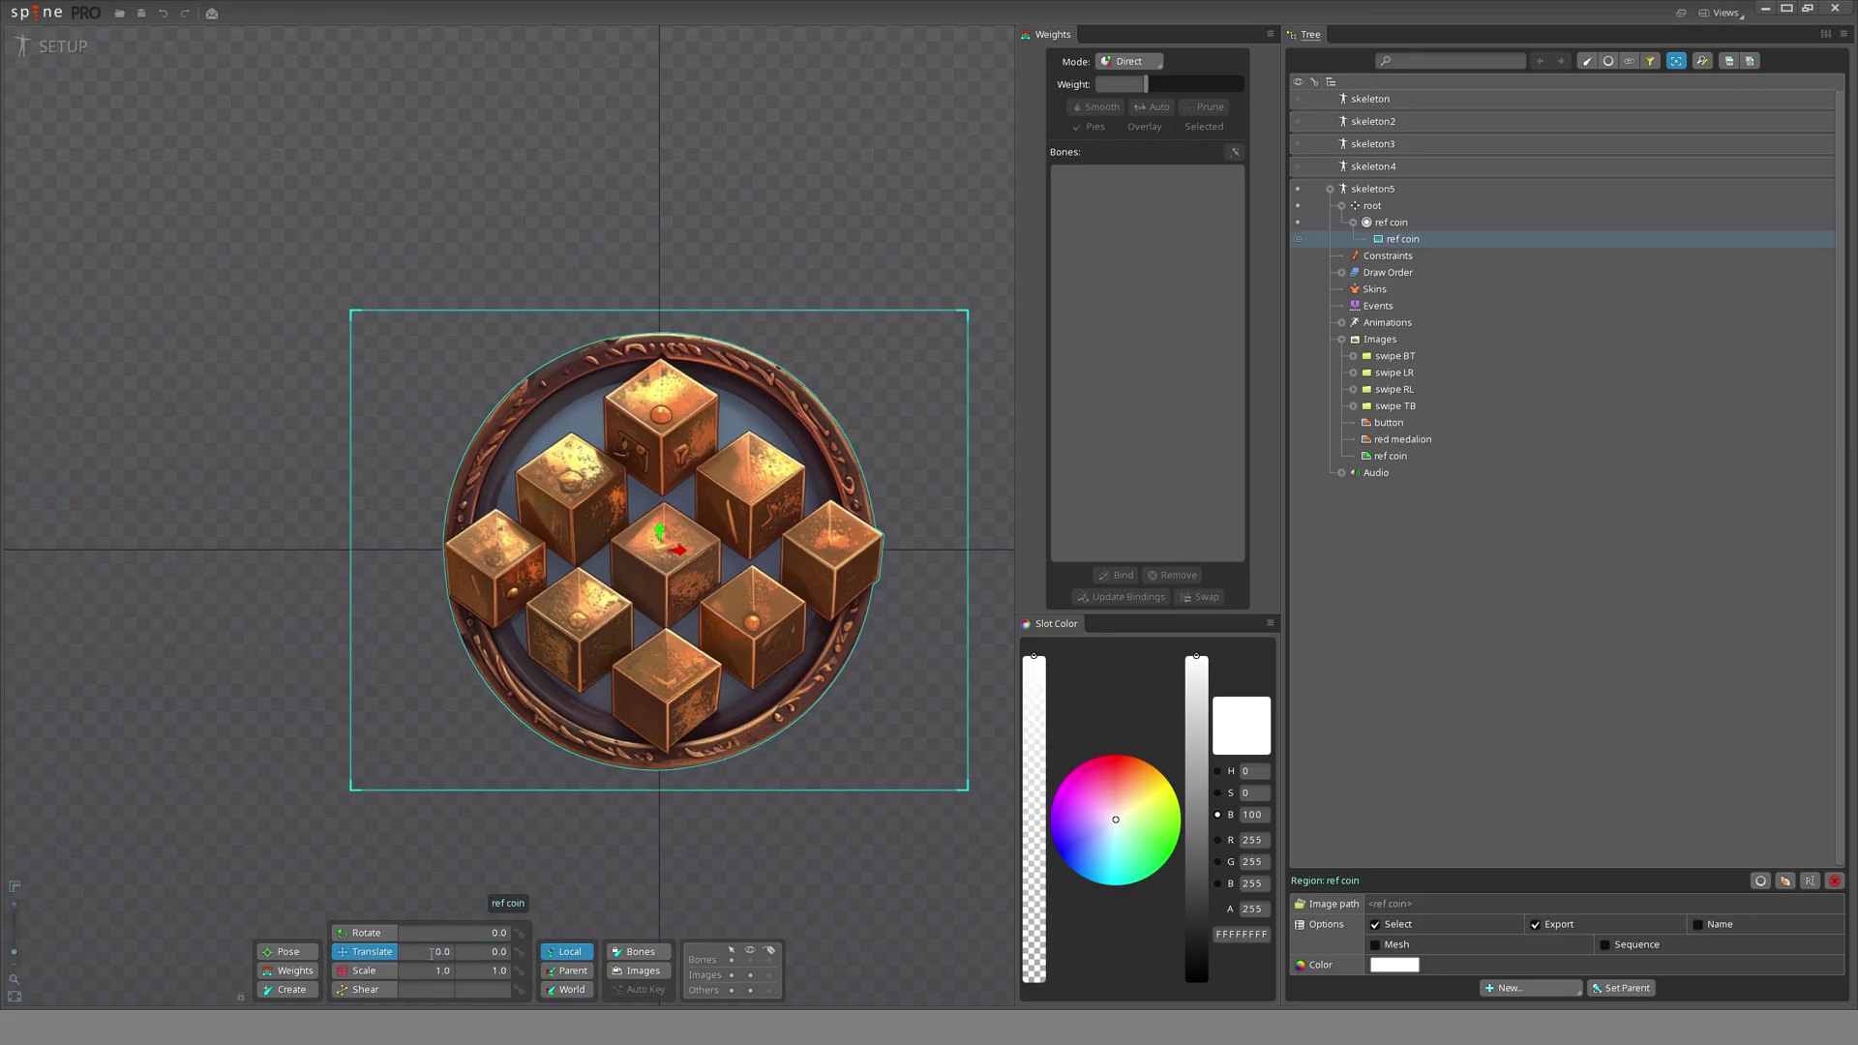
scroll(929, 658, up, 3)
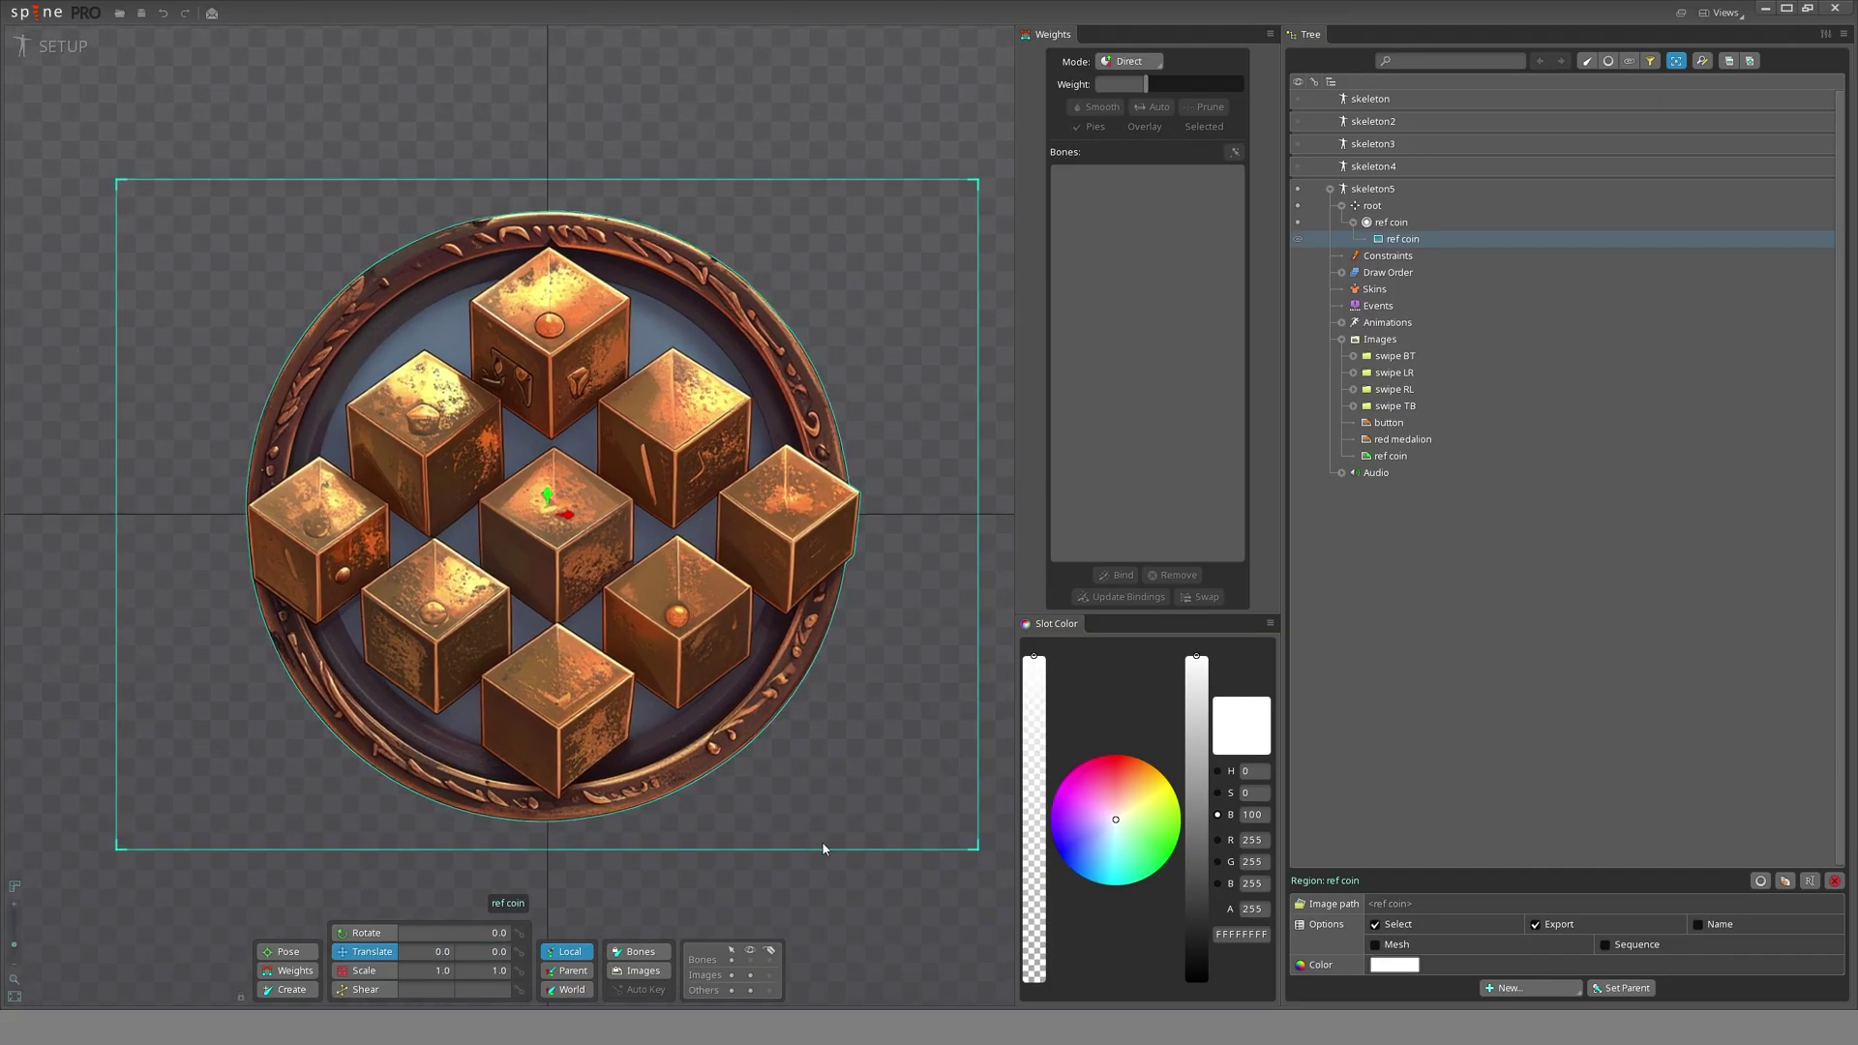
- Show skeleton2, switch to Animate mode and play its animation
click(1330, 189)
click(1298, 122)
scroll(708, 470, down, 3)
scroll(626, 535, up, 5)
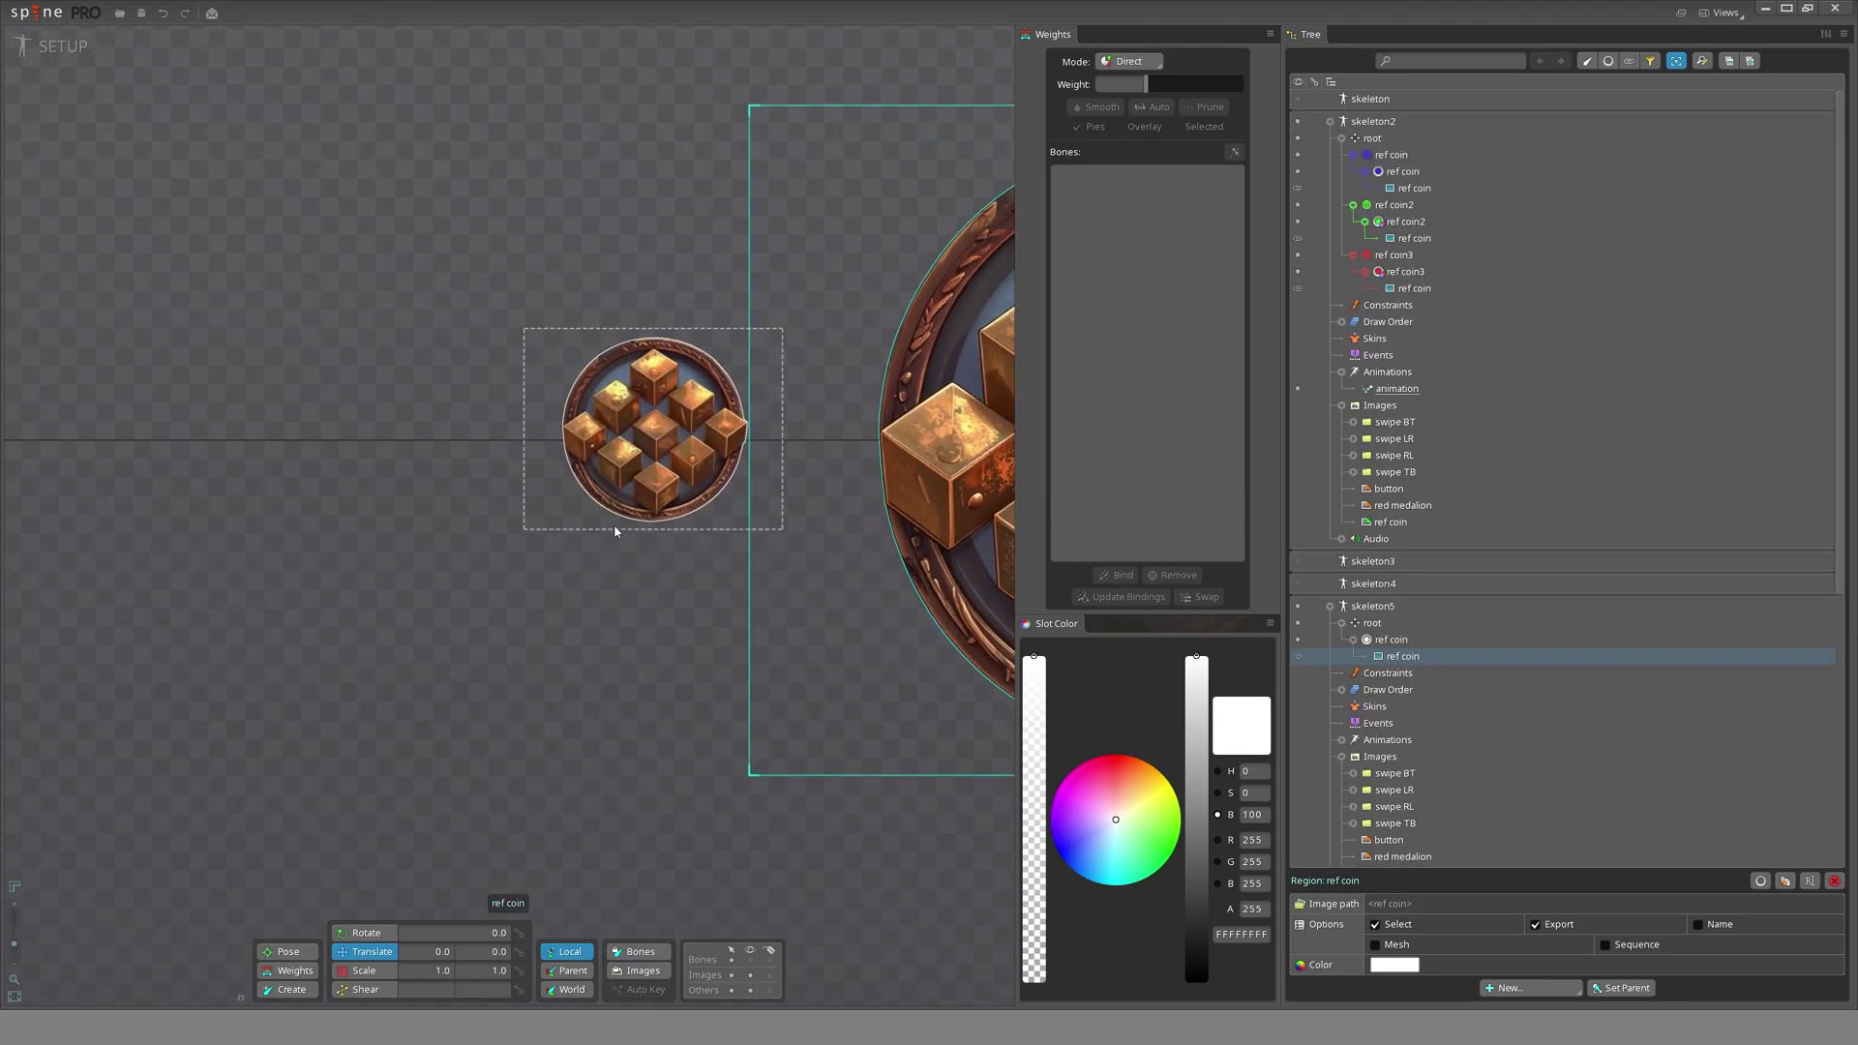
key(ctrl+Tab)
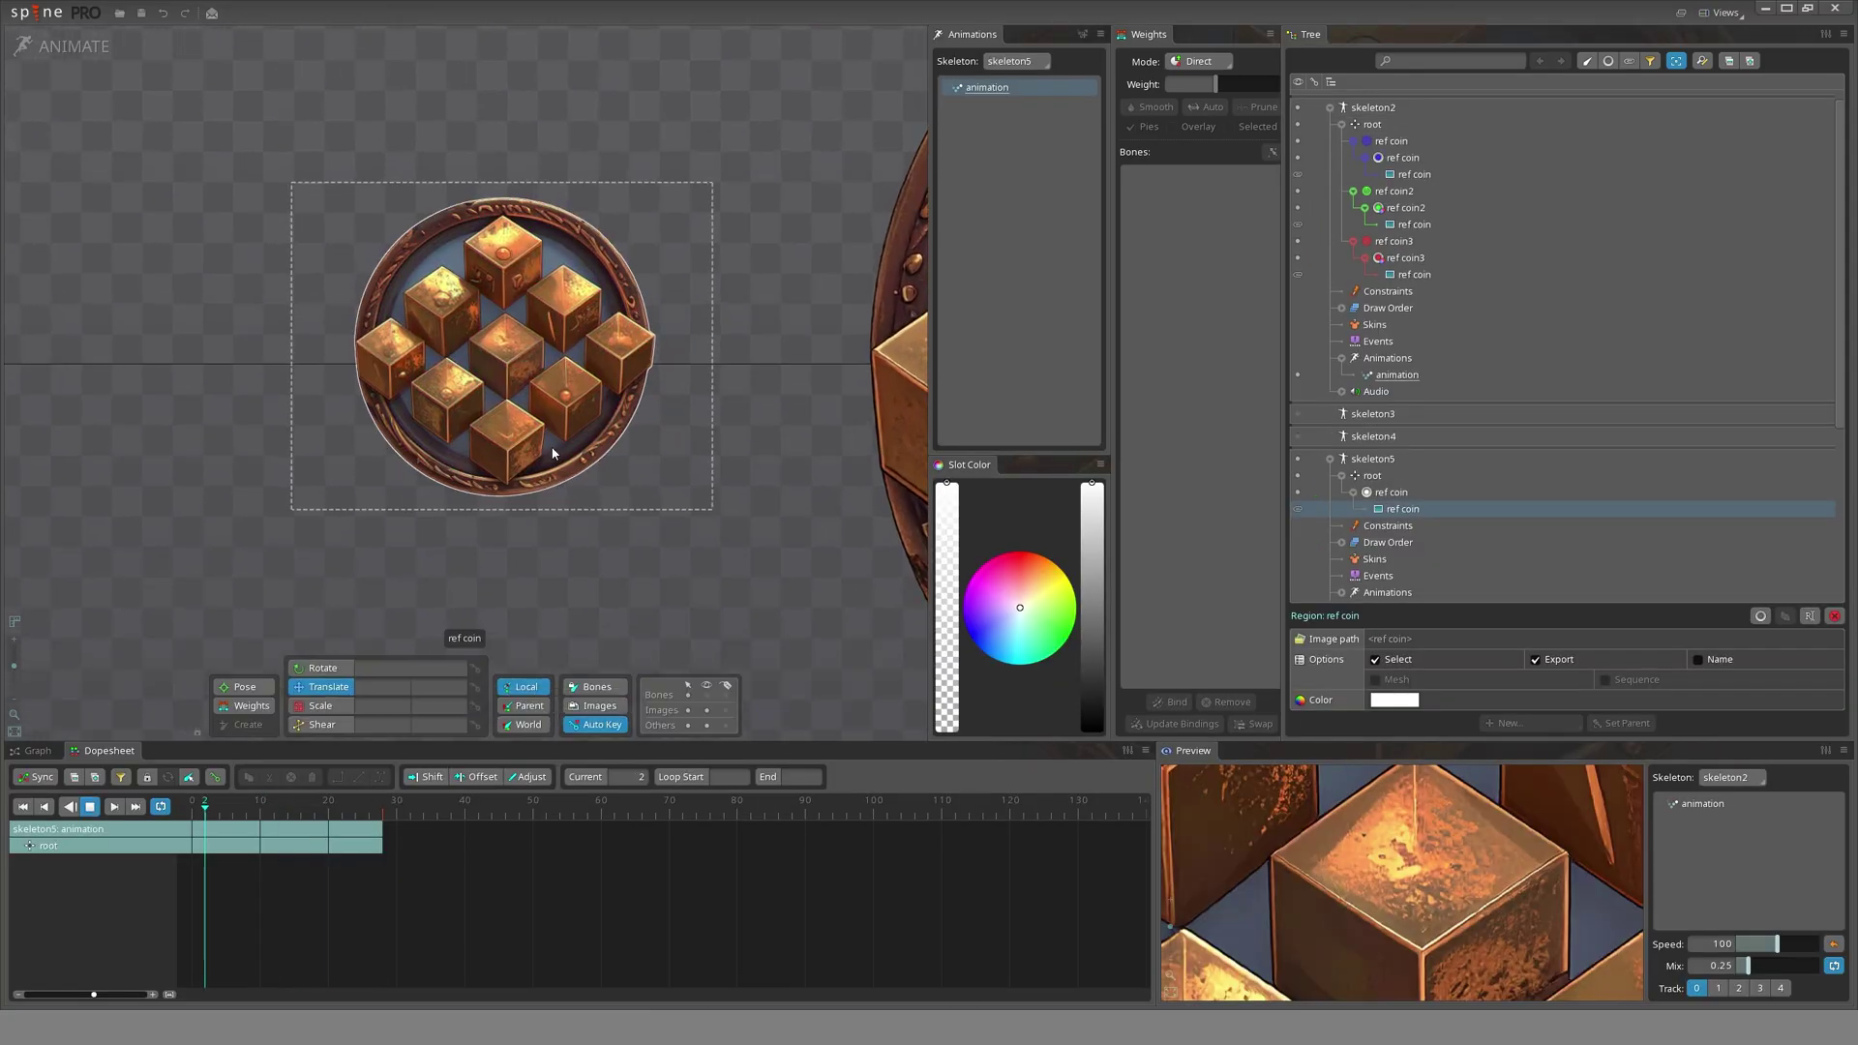
scroll(649, 476, down, 1)
key(d)
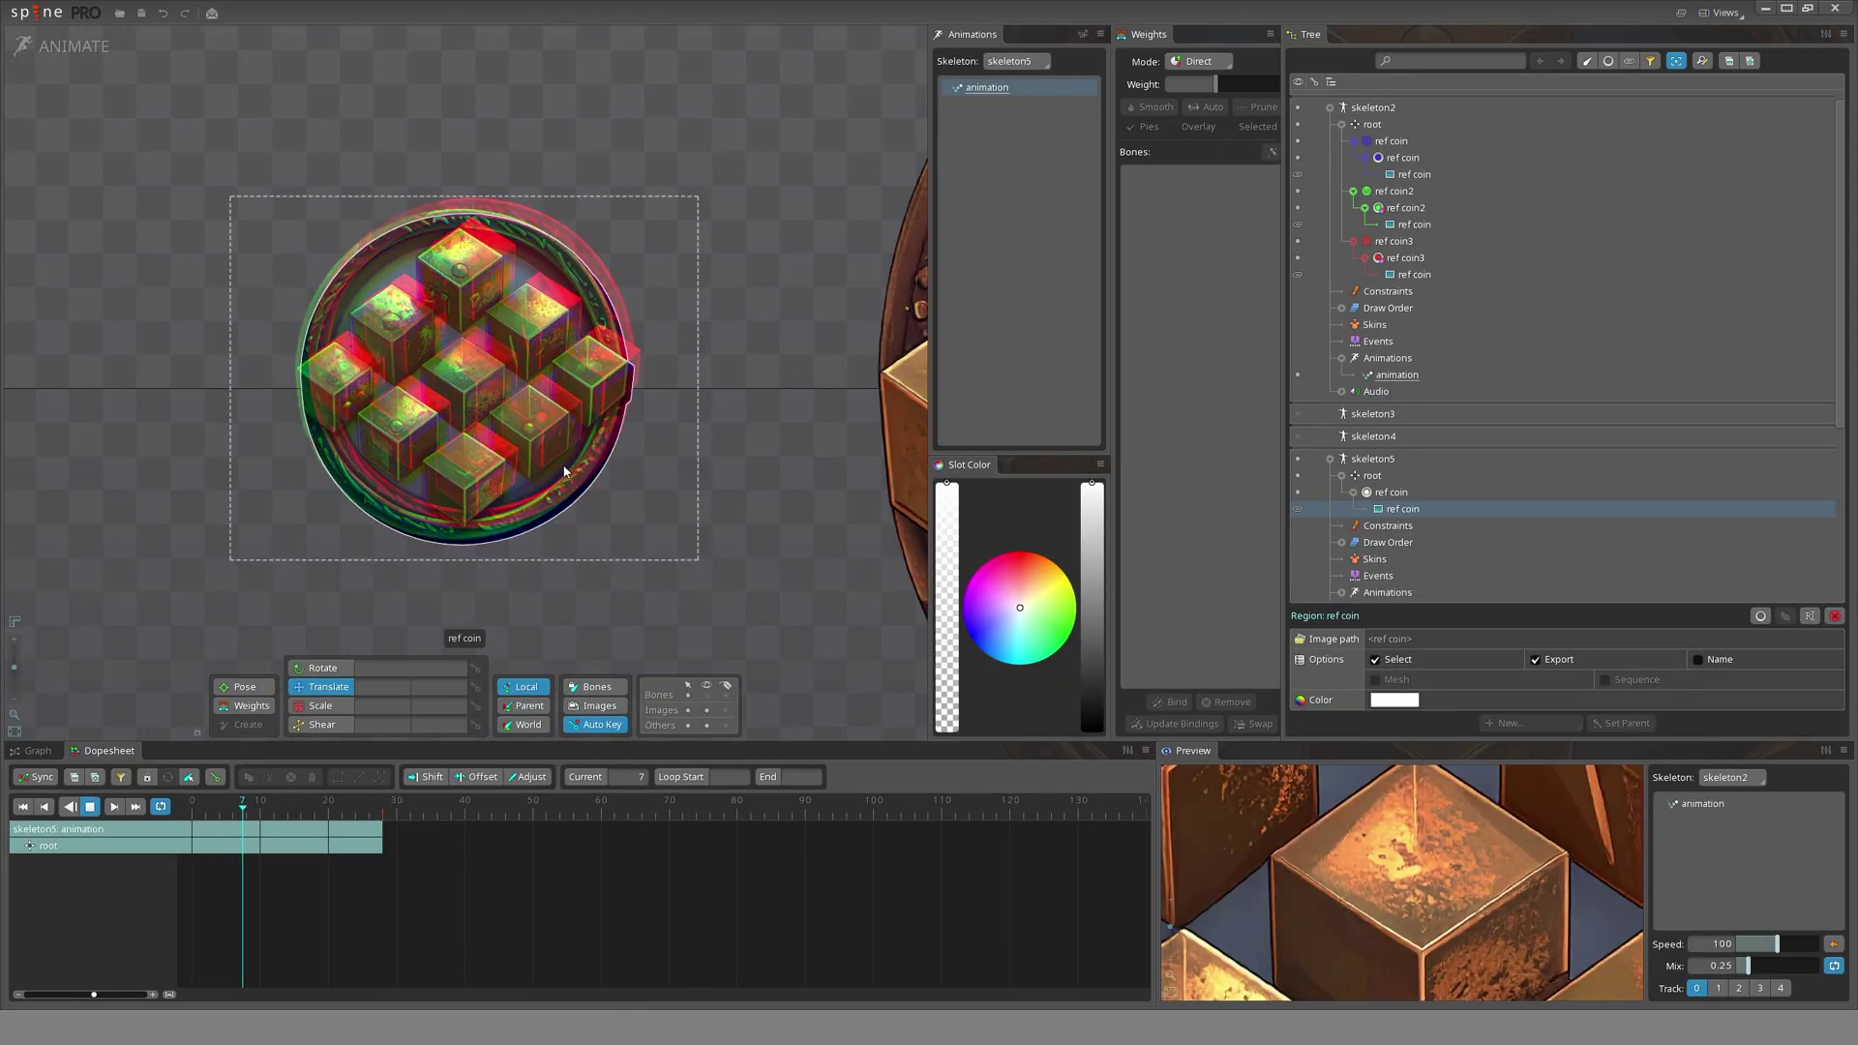
- Examine the colour-separation glitch on the small skeleton2 coin beside the new large coin, pausing and resuming playback
scroll(549, 497, down, 1)
mouse_move(508, 461)
mouse_down()
mouse_move(513, 581)
mouse_move(482, 436)
mouse_up()
scroll(483, 440, down, 2)
drag(521, 529, 461, 596)
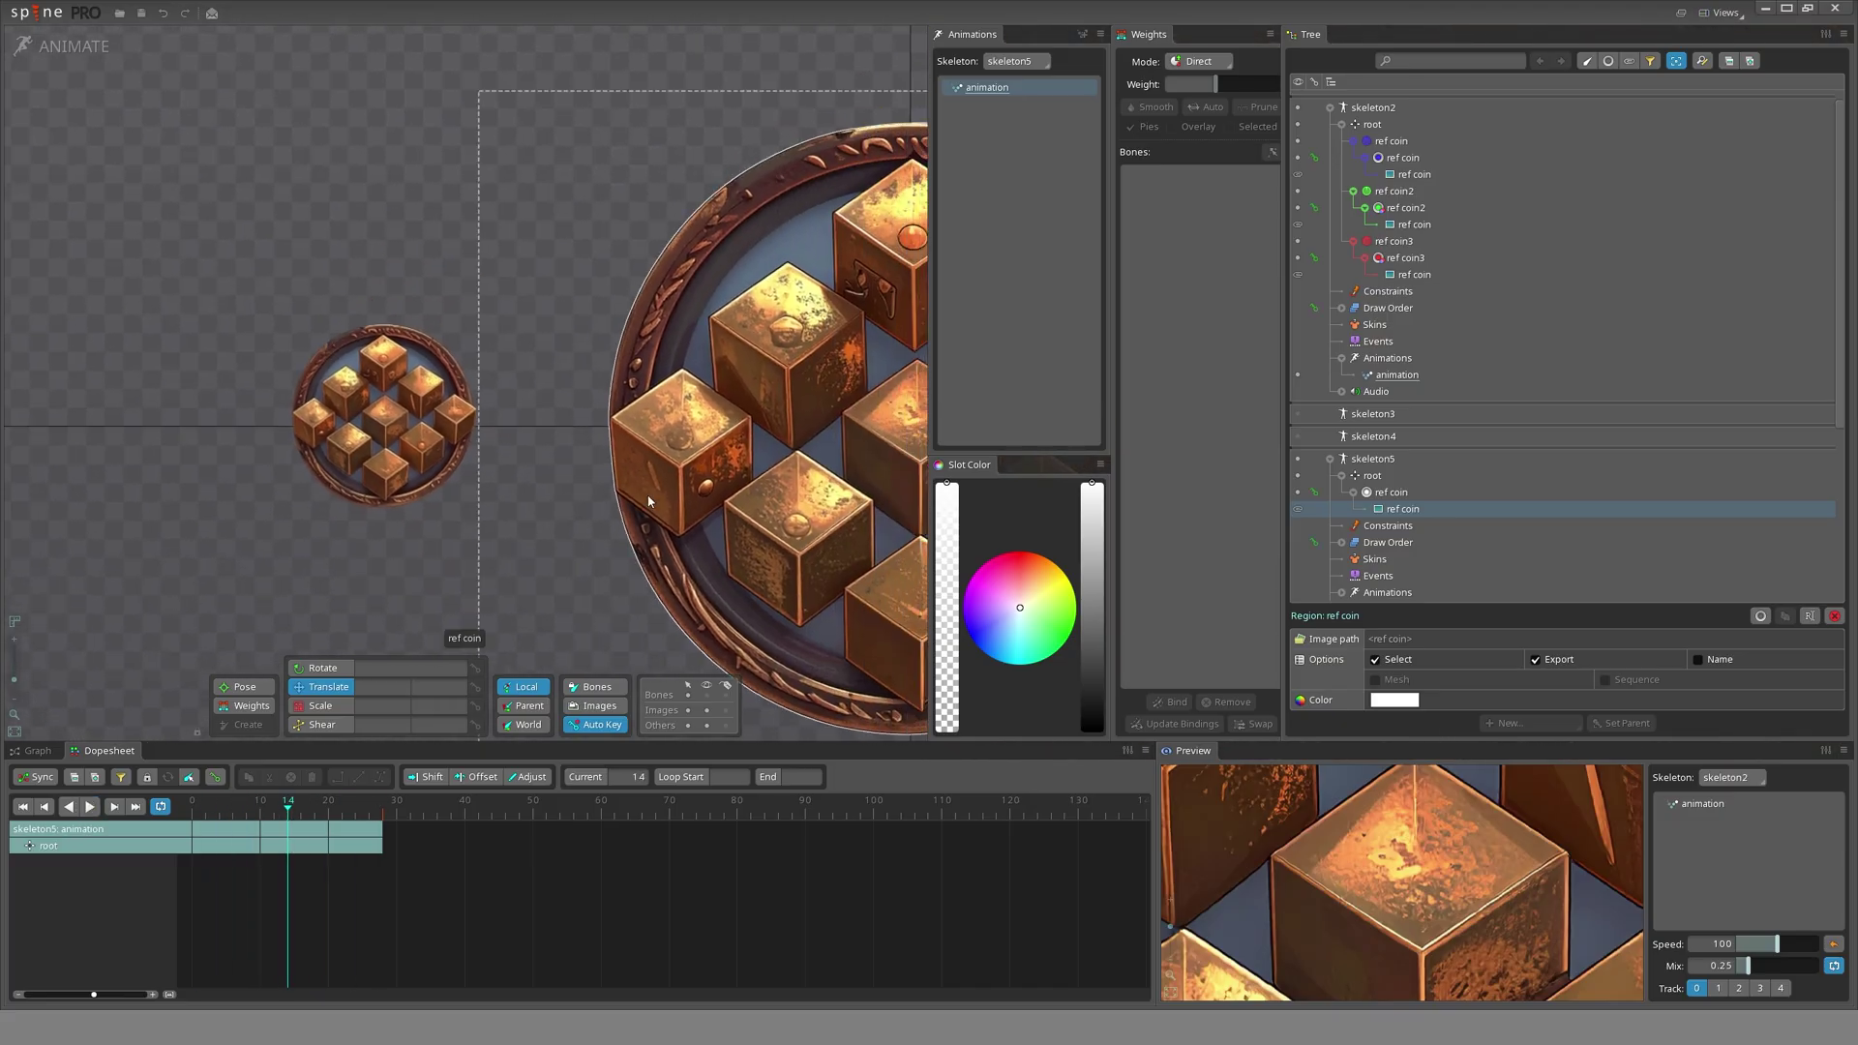
scroll(369, 560, up, 2)
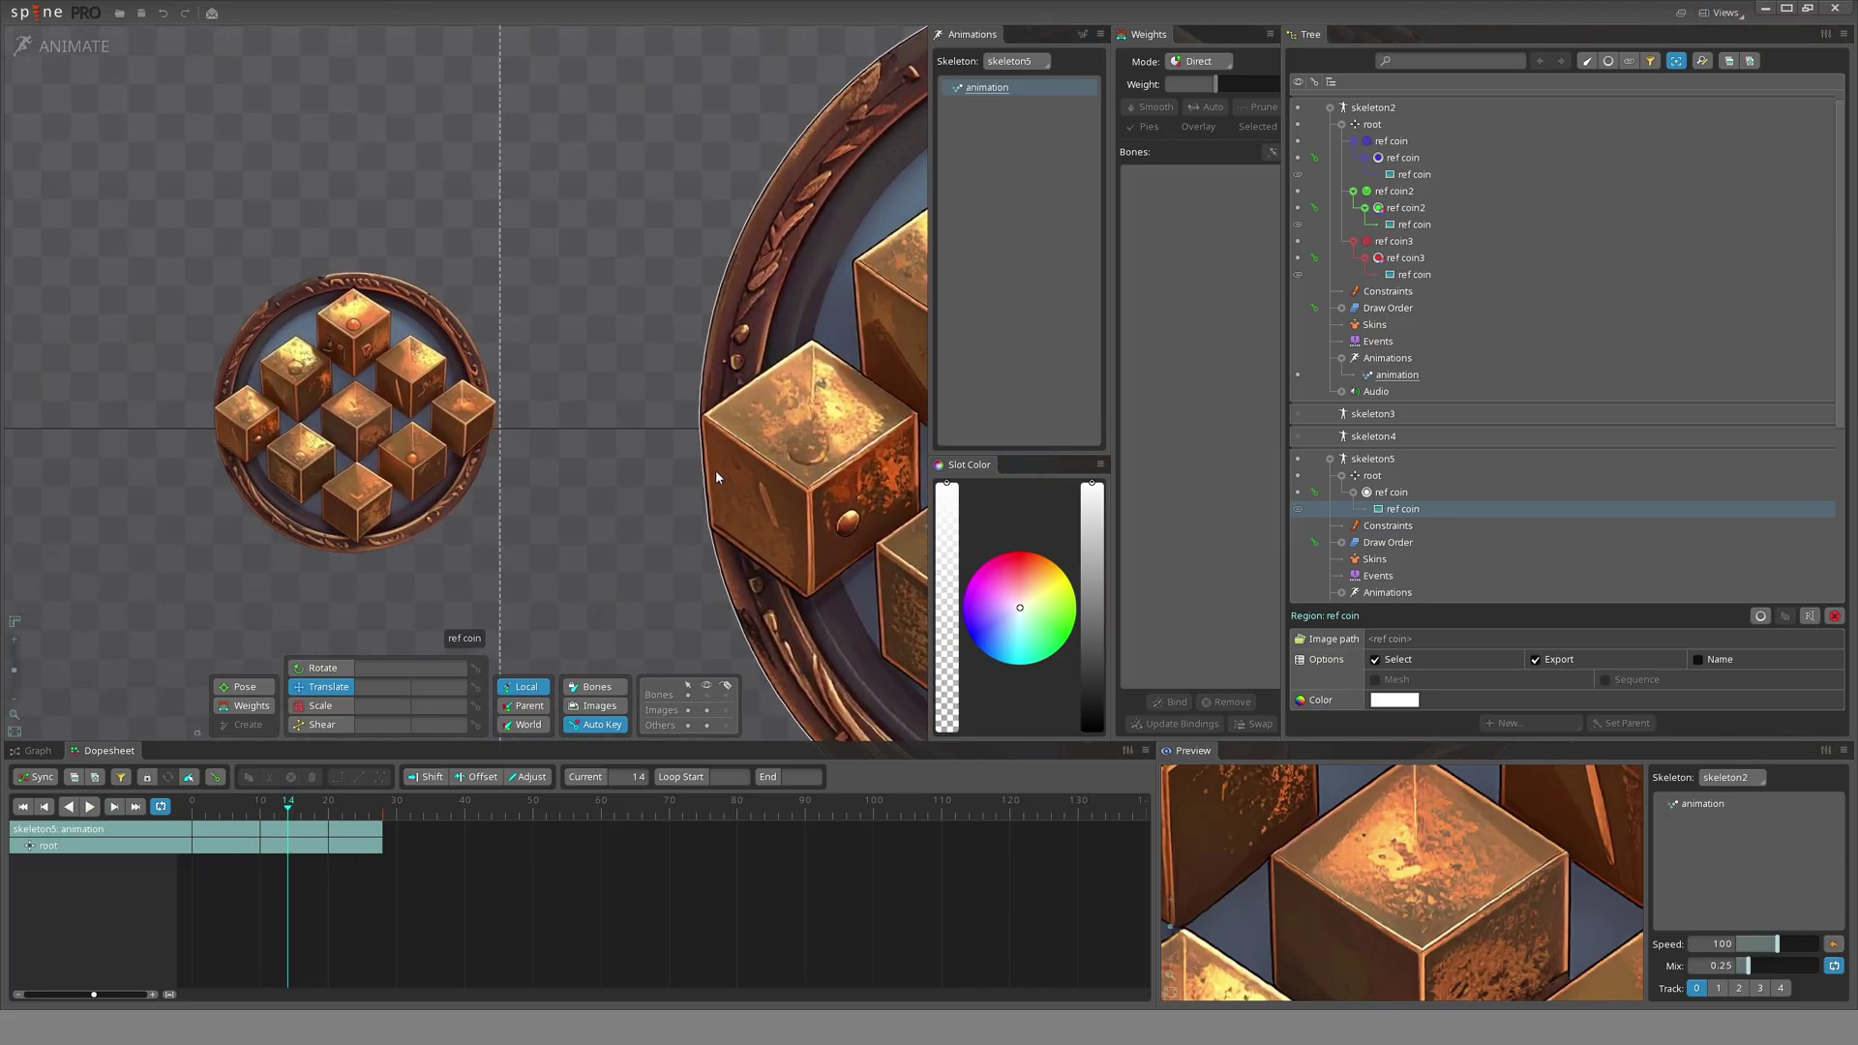
scroll(716, 476, down, 1)
drag(716, 476, 632, 426)
scroll(629, 436, down, 2)
drag(618, 560, 523, 490)
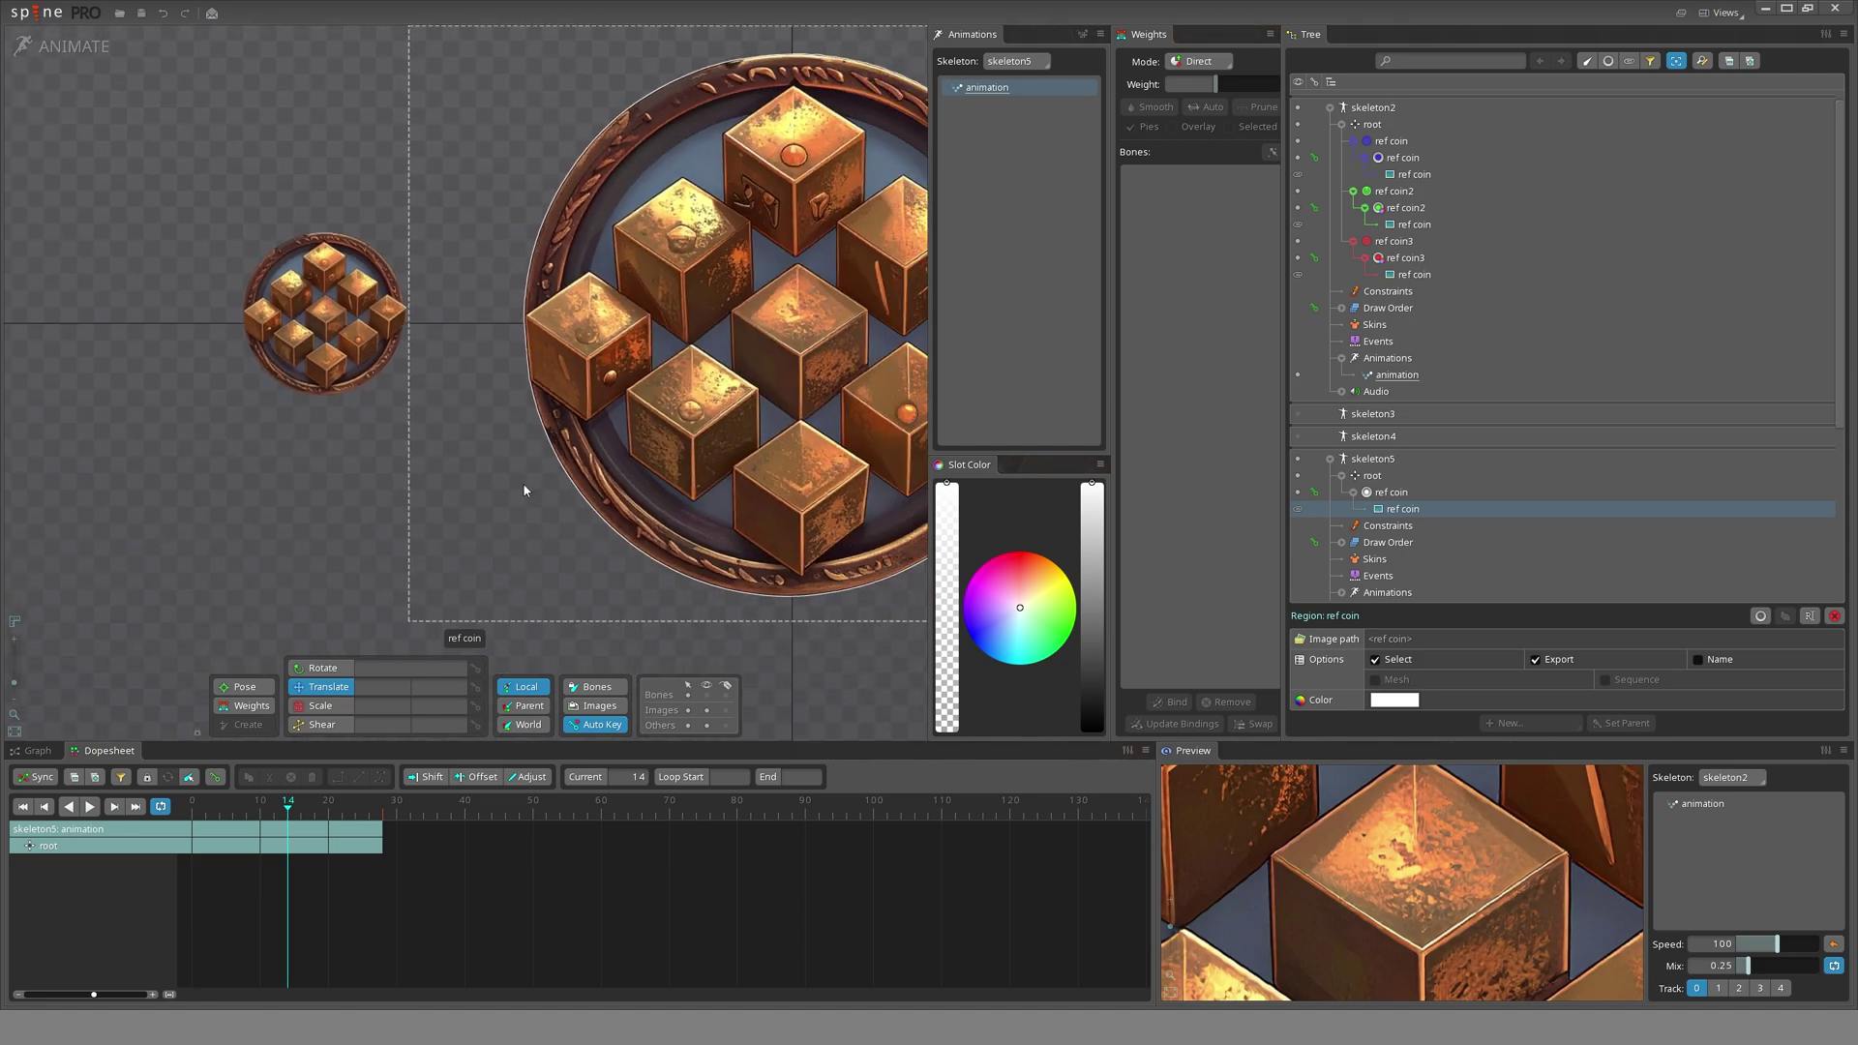
drag(624, 439, 573, 533)
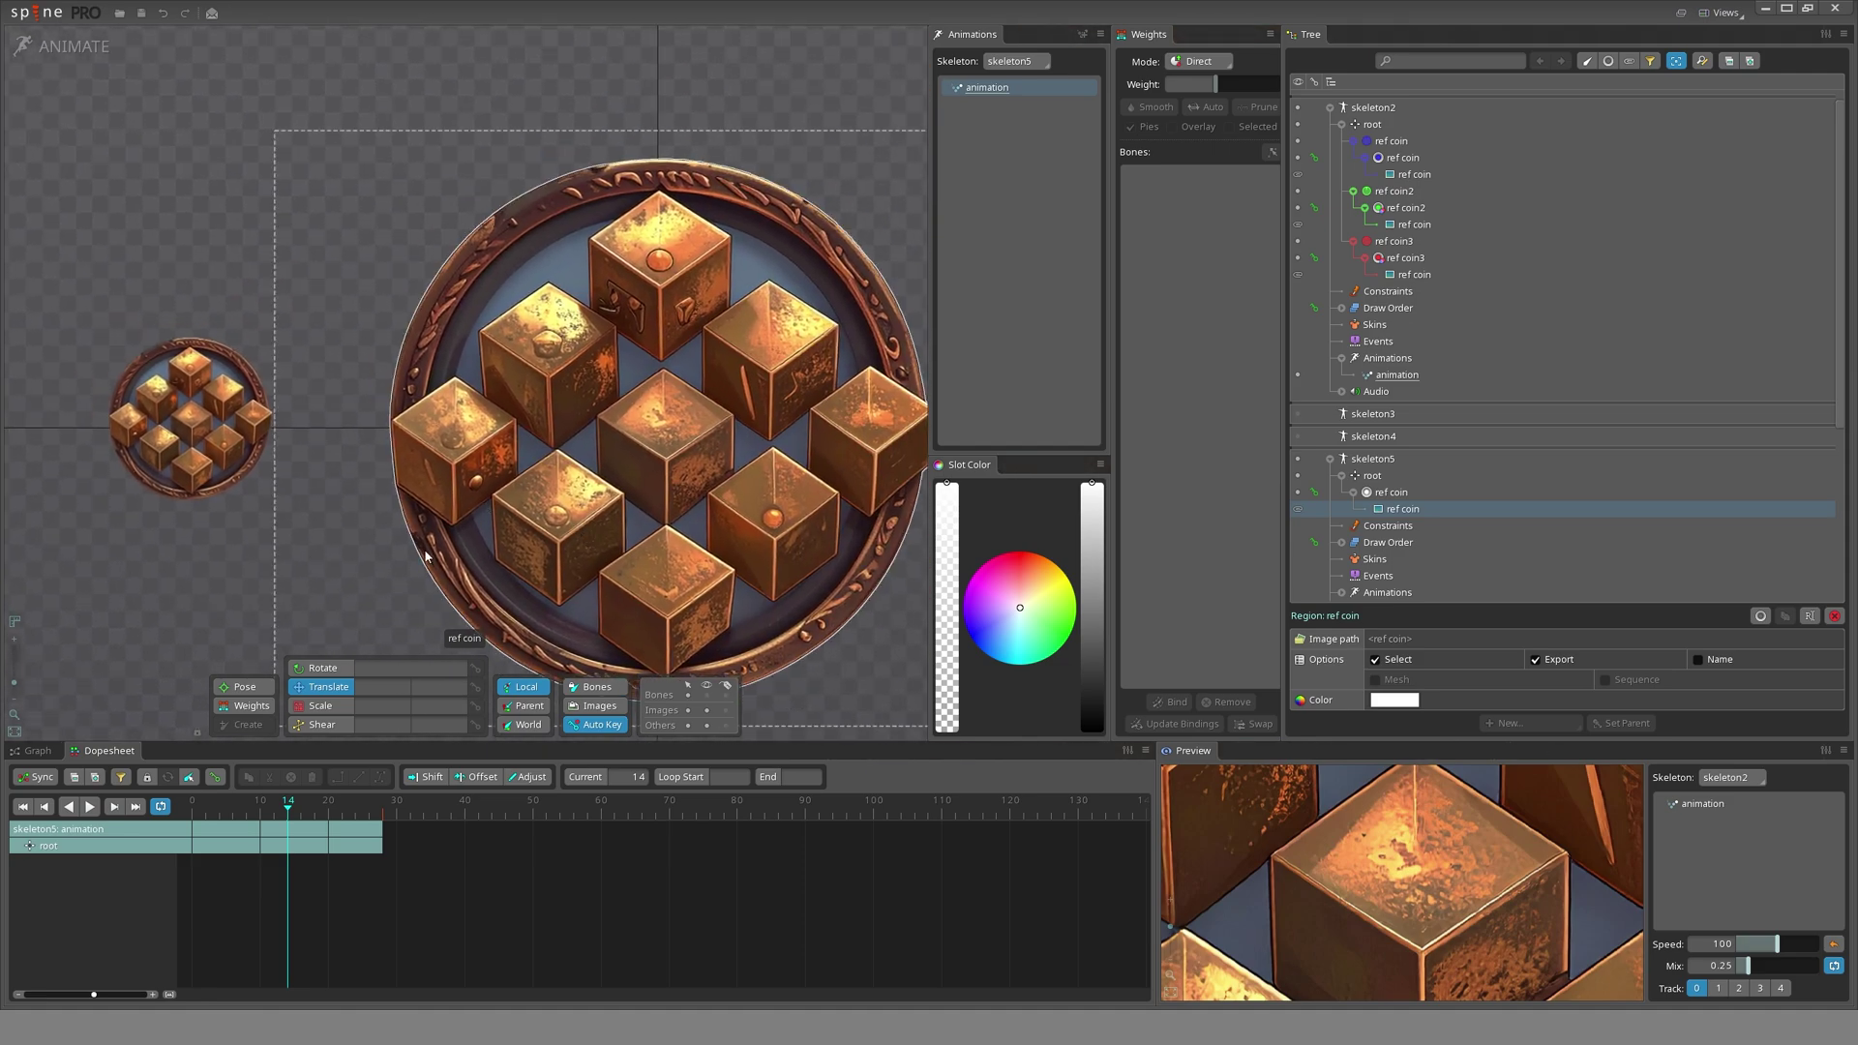
drag(102, 503, 380, 538)
scroll(178, 451, up, 2)
scroll(387, 534, up, 2)
key(d)
scroll(677, 524, down, 2)
drag(679, 532, 668, 527)
scroll(531, 556, down, 3)
drag(532, 555, 414, 632)
- Collapse skeleton2 in the tree and hide it so only the skeleton5 coin is displayed
click(1330, 109)
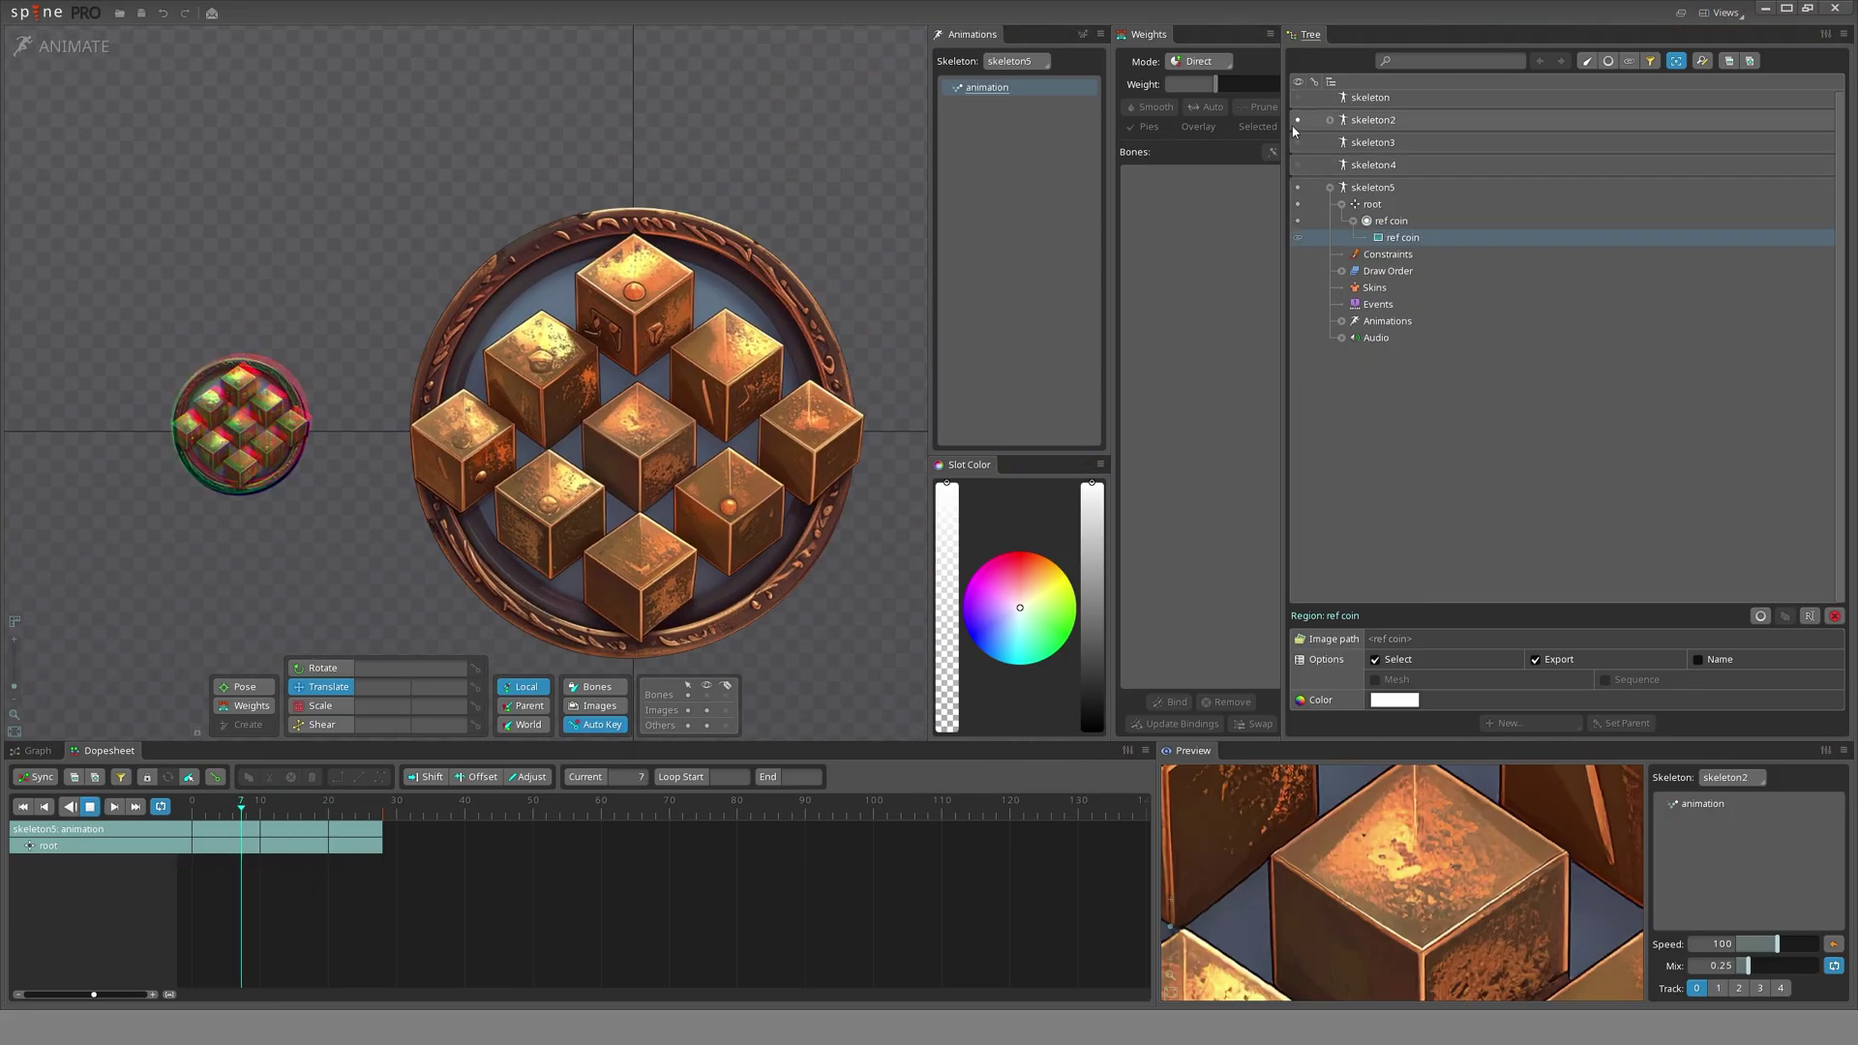
click(1298, 120)
scroll(646, 549, up, 2)
drag(646, 548, 619, 554)
- Return to Setup mode and duplicate skeleton5's ref coin slot twice
click(1399, 221)
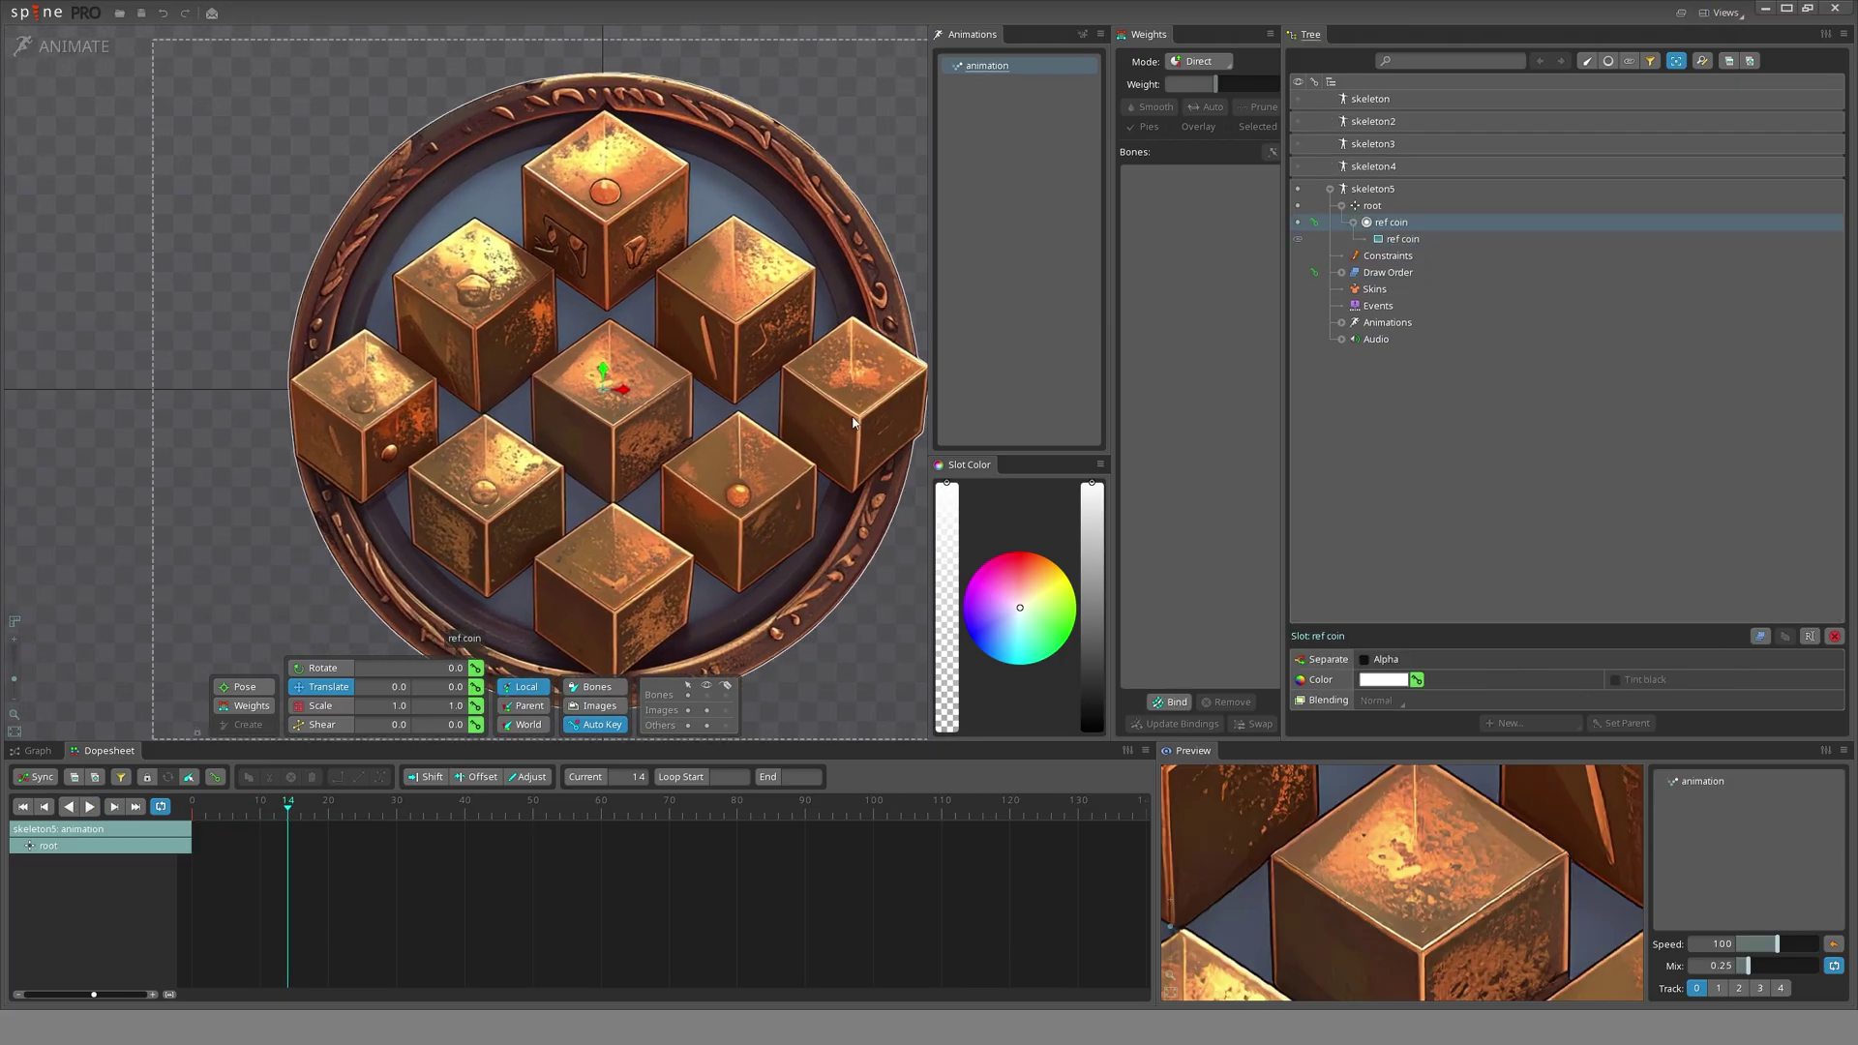
scroll(635, 482, down, 3)
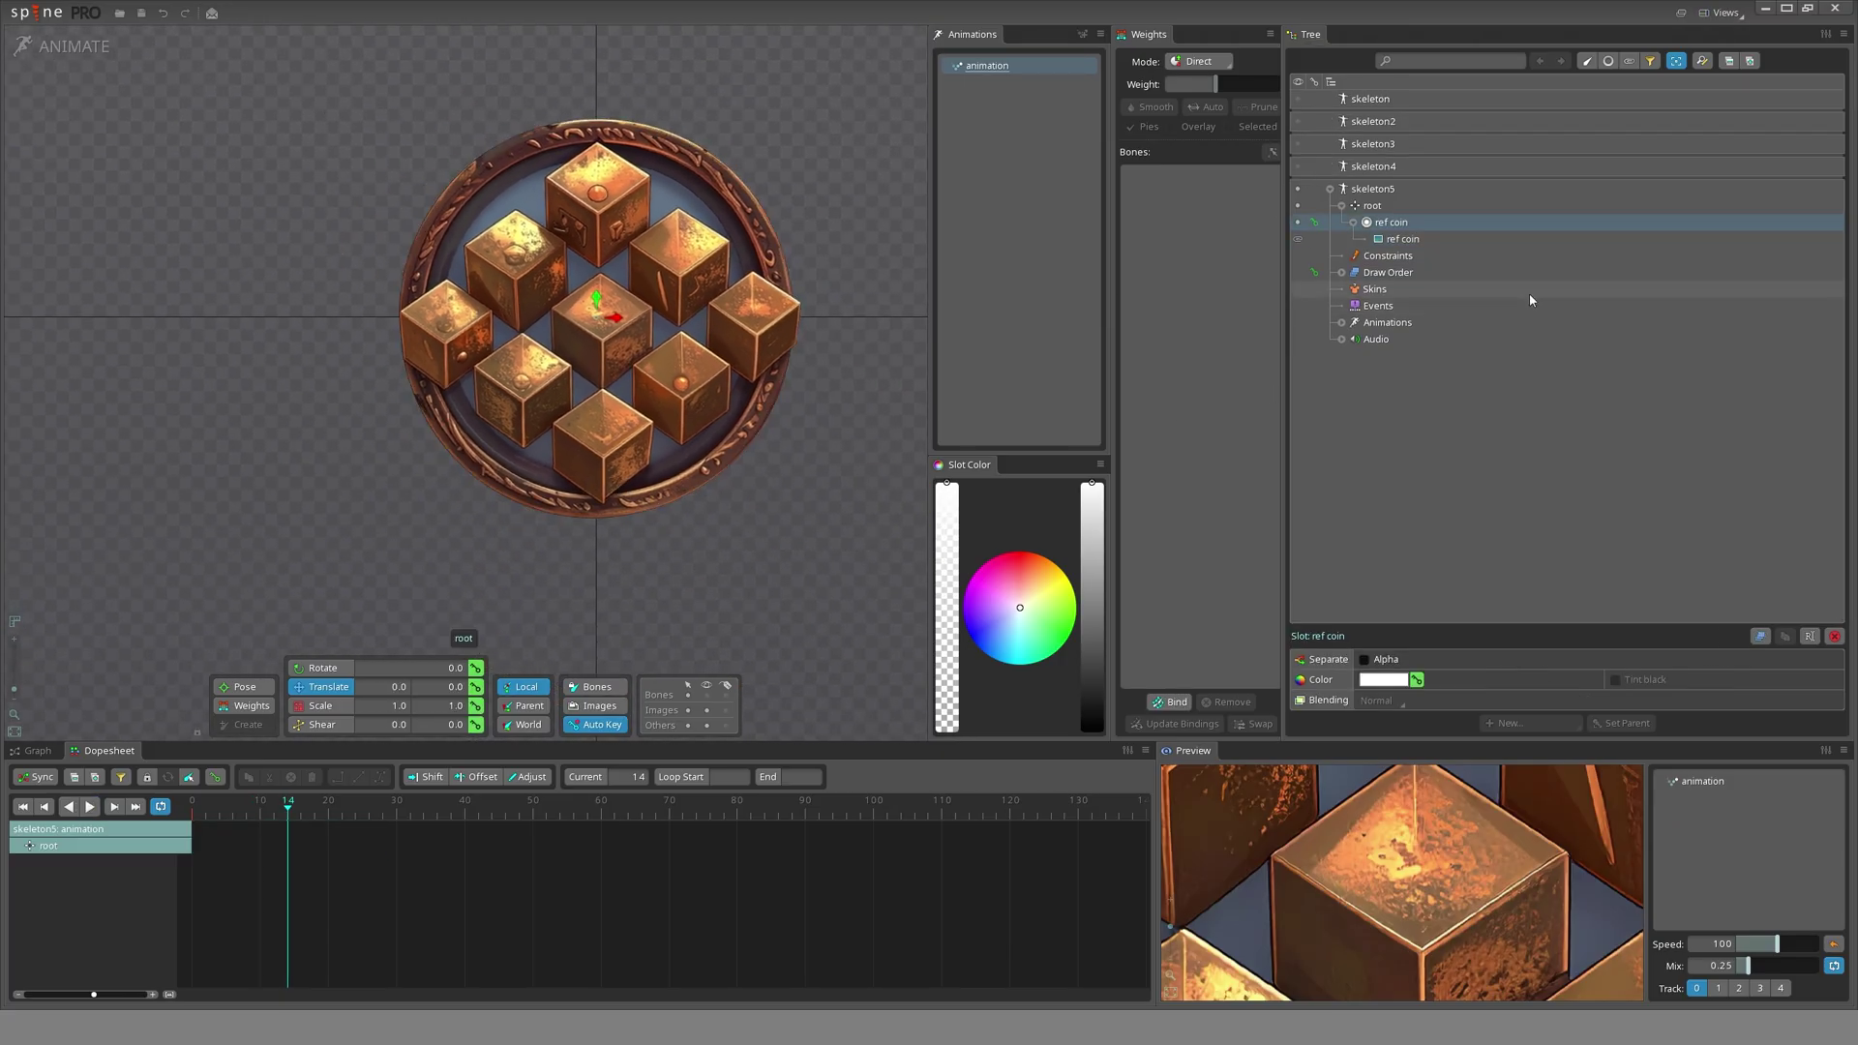
click(1398, 226)
click(1399, 227)
key(ctrl+Tab)
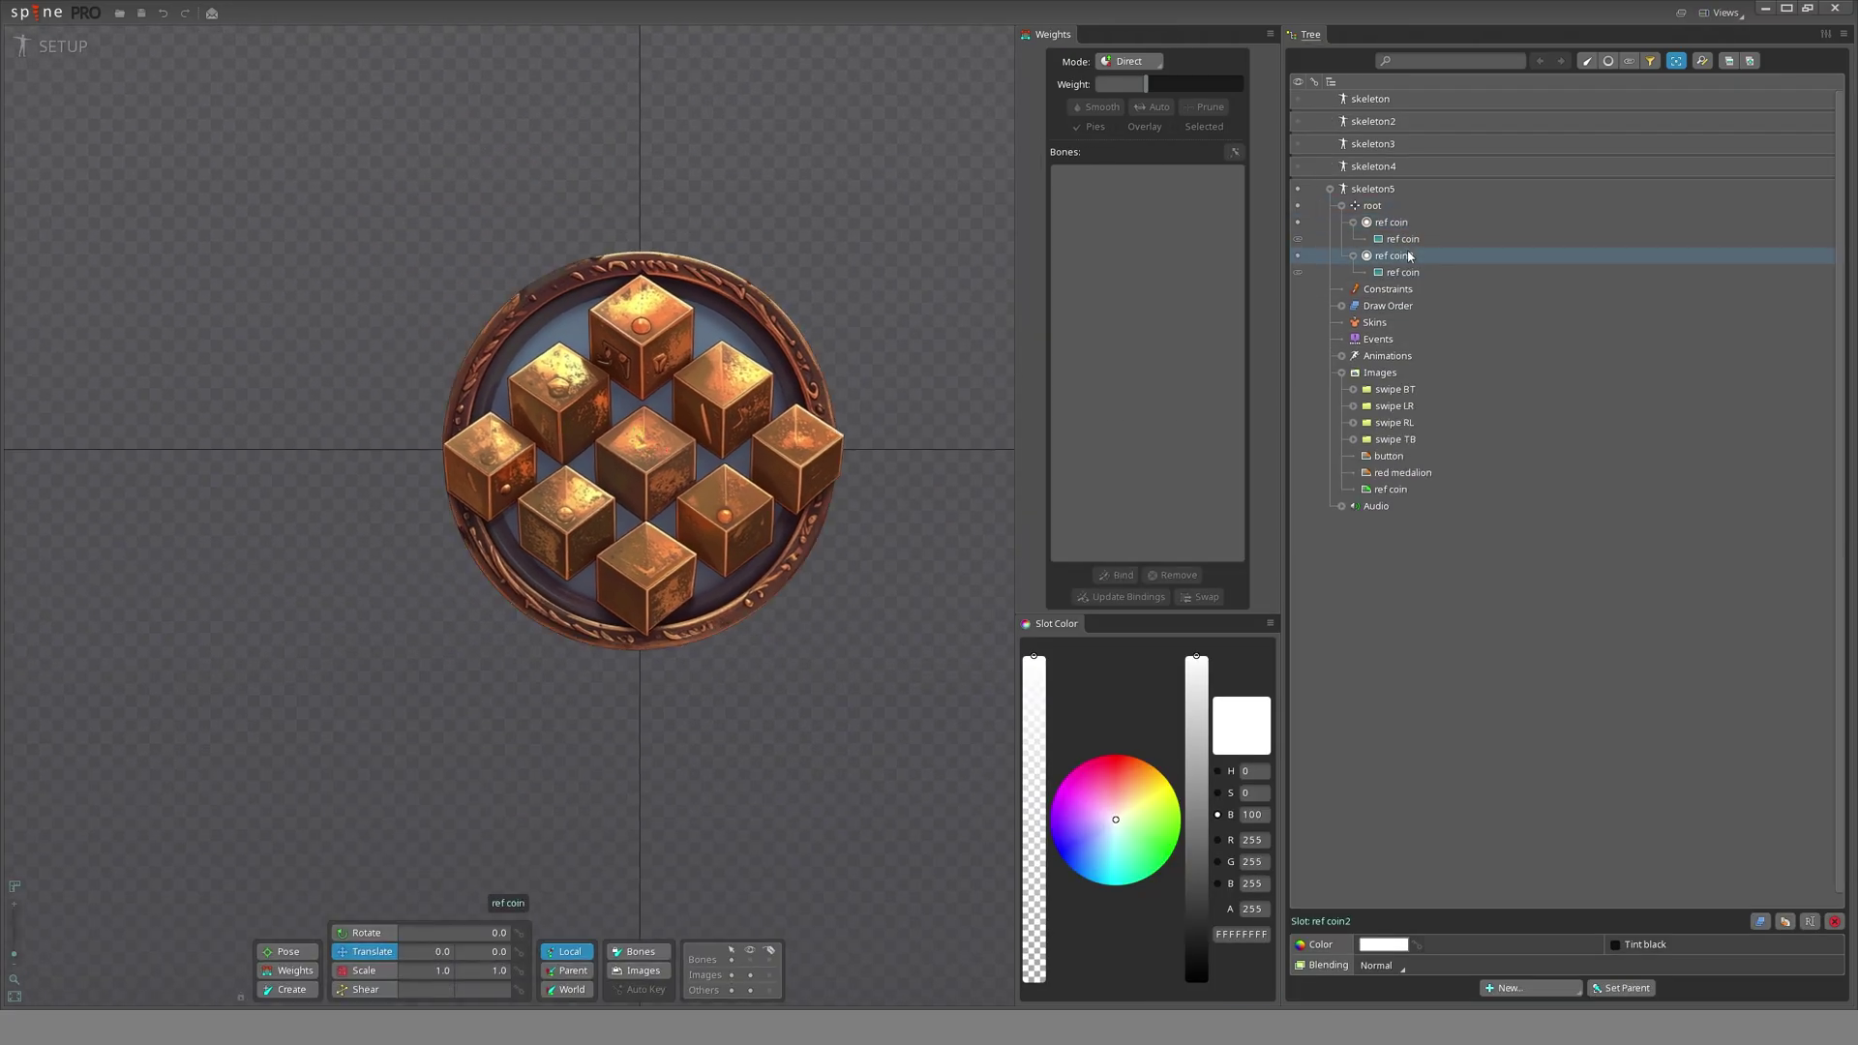
key(ctrl+d)
key(ctrl+d)
scroll(581, 590, up, 4)
drag(1007, 398, 964, 492)
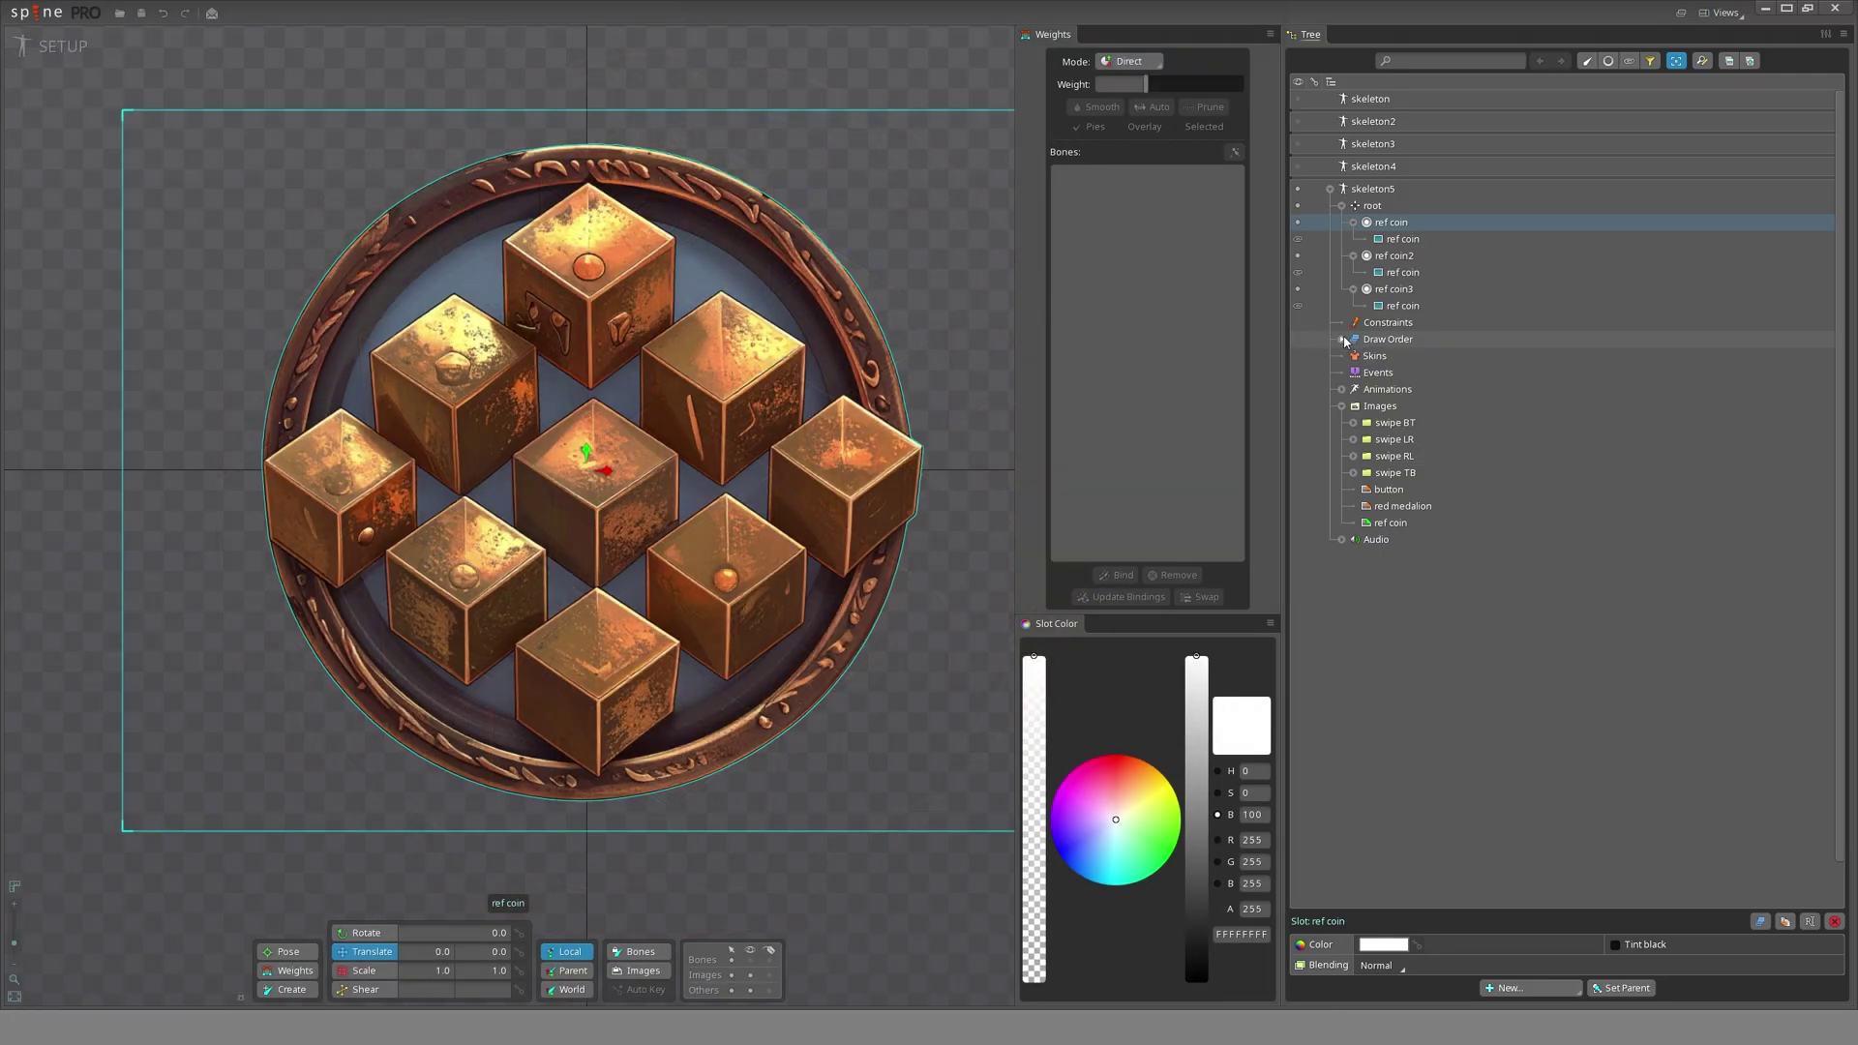
- Expand the draw order and tint the bottommost ref coin slot pure red by setting its G and B values to 0
click(1341, 339)
click(1400, 389)
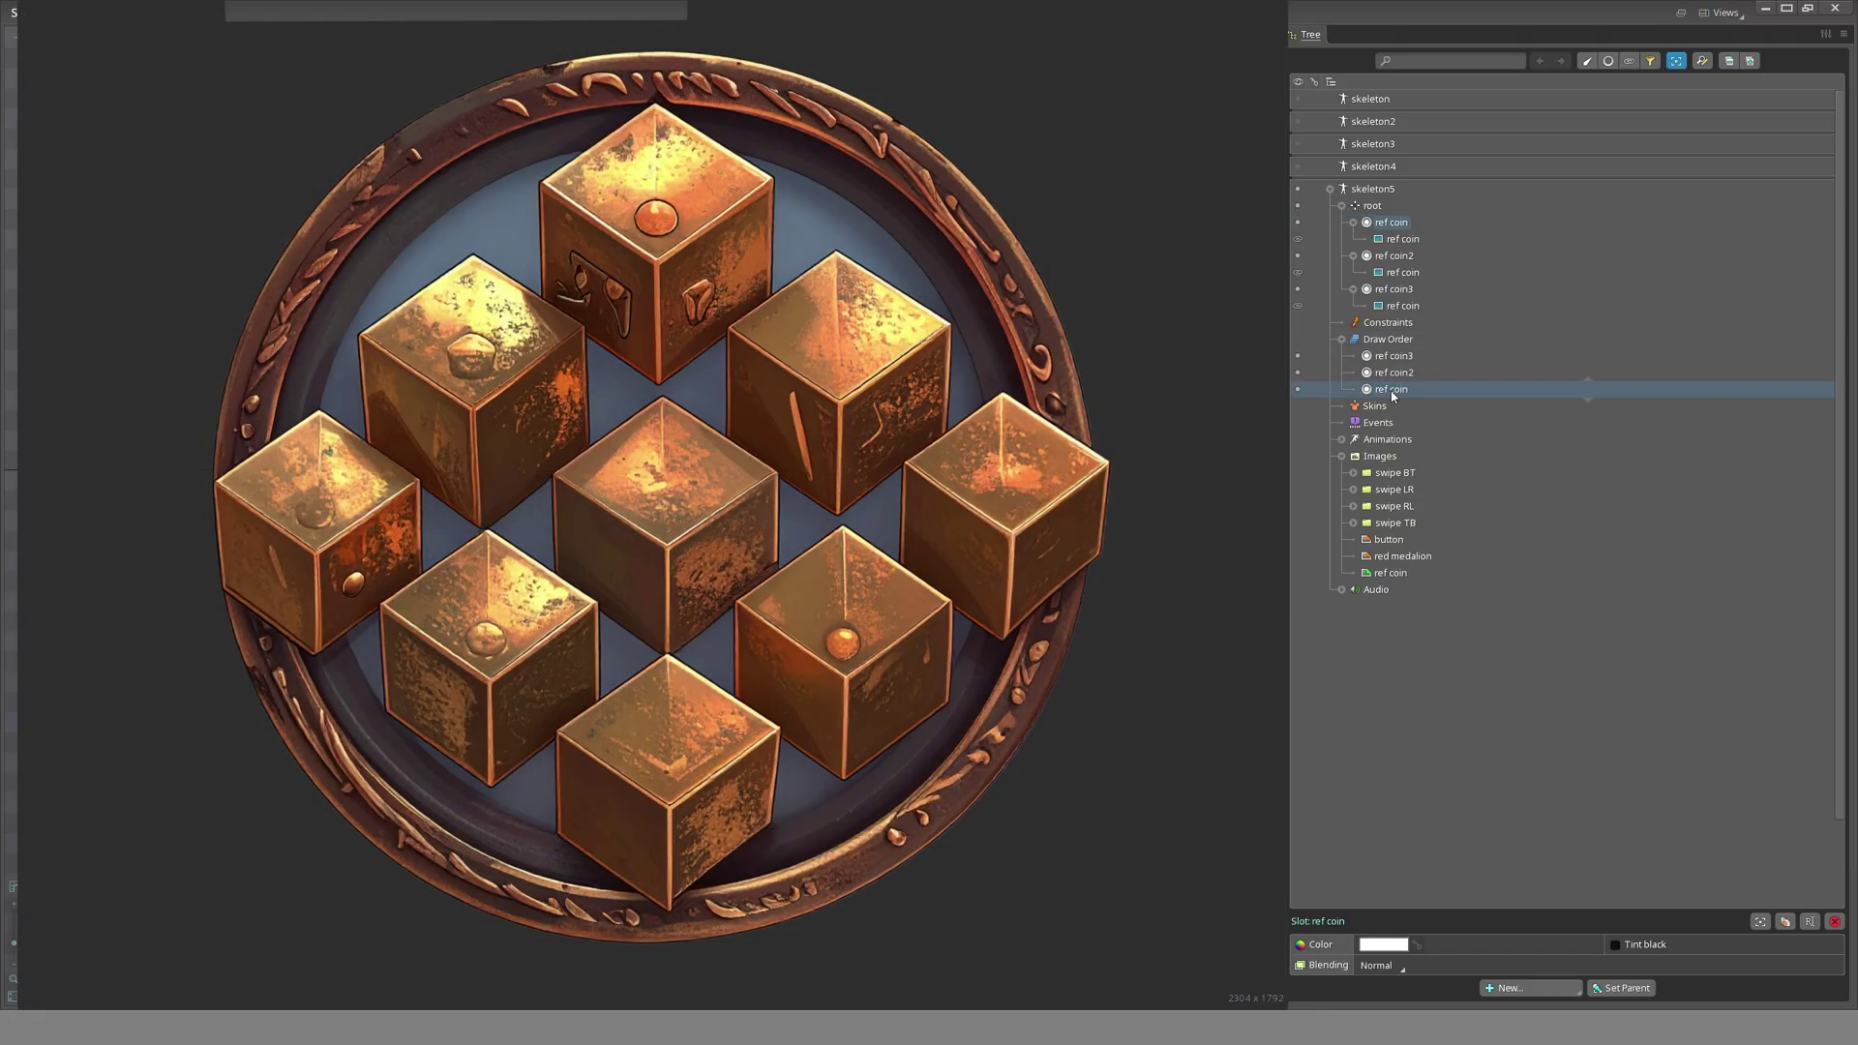
click(1394, 223)
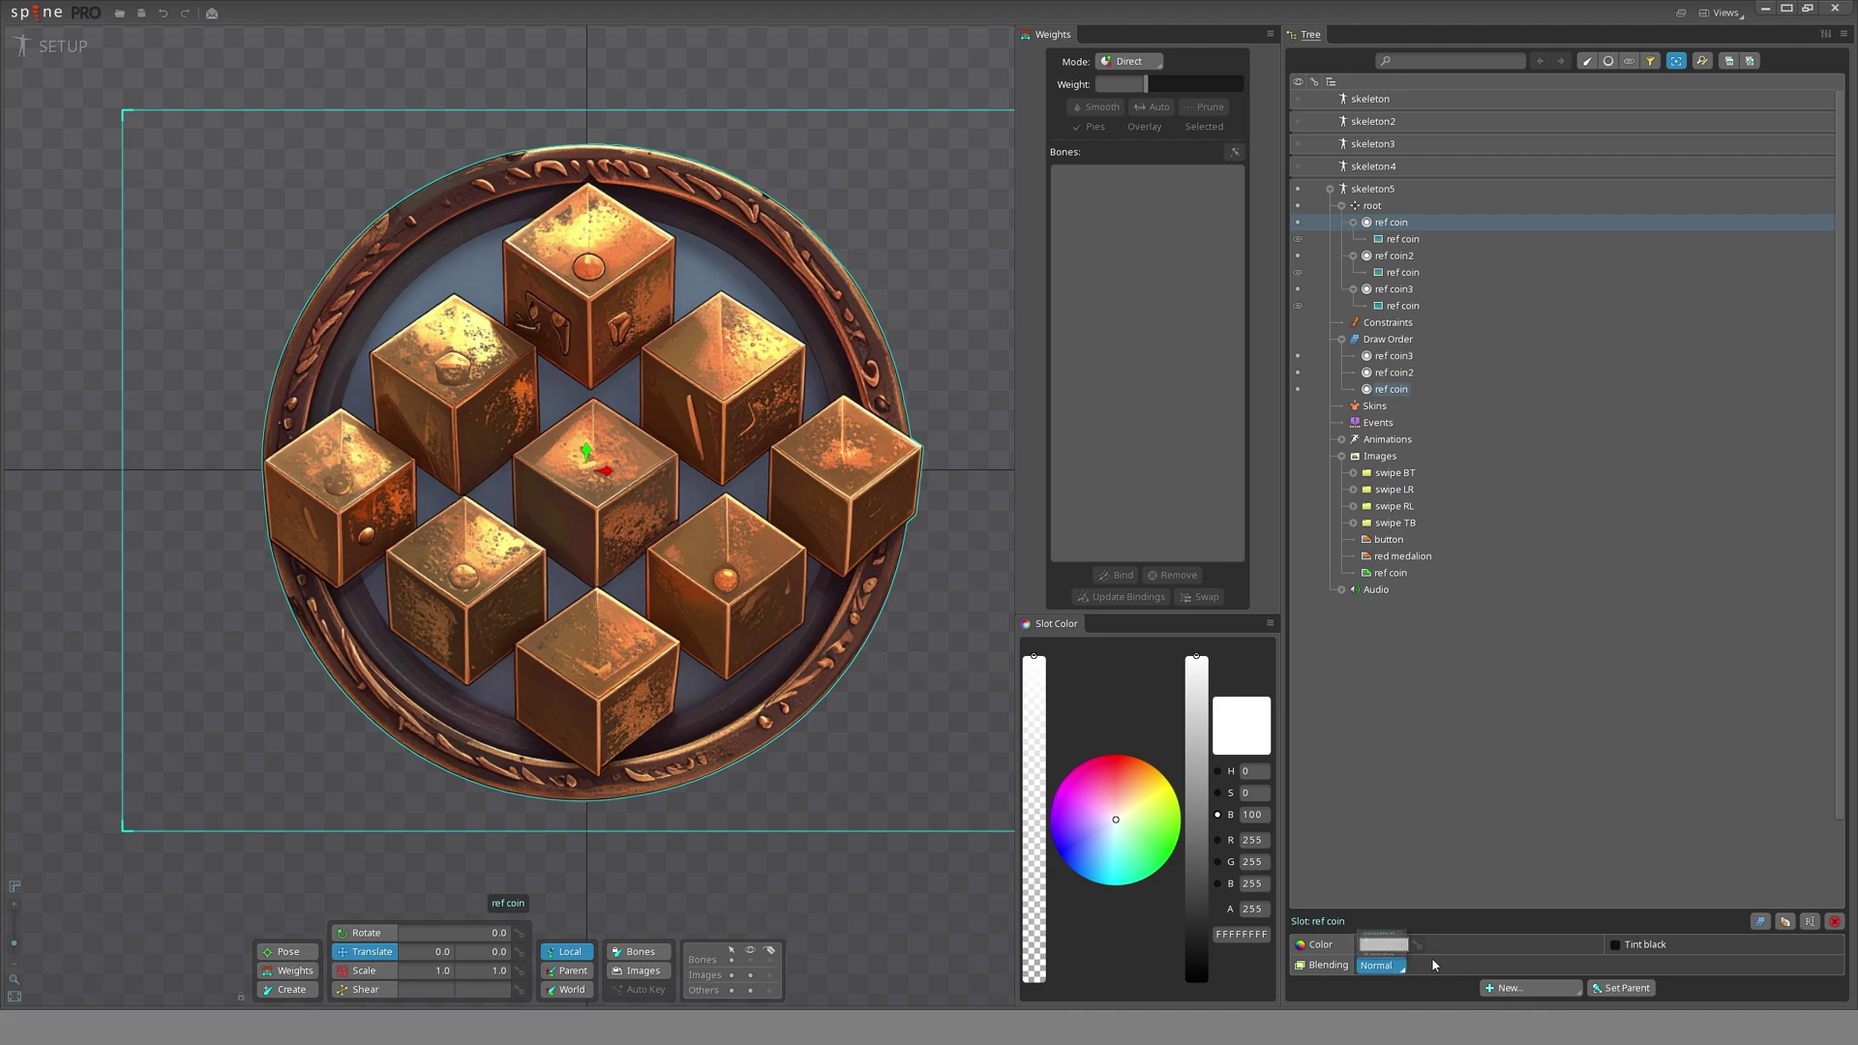
click(1384, 946)
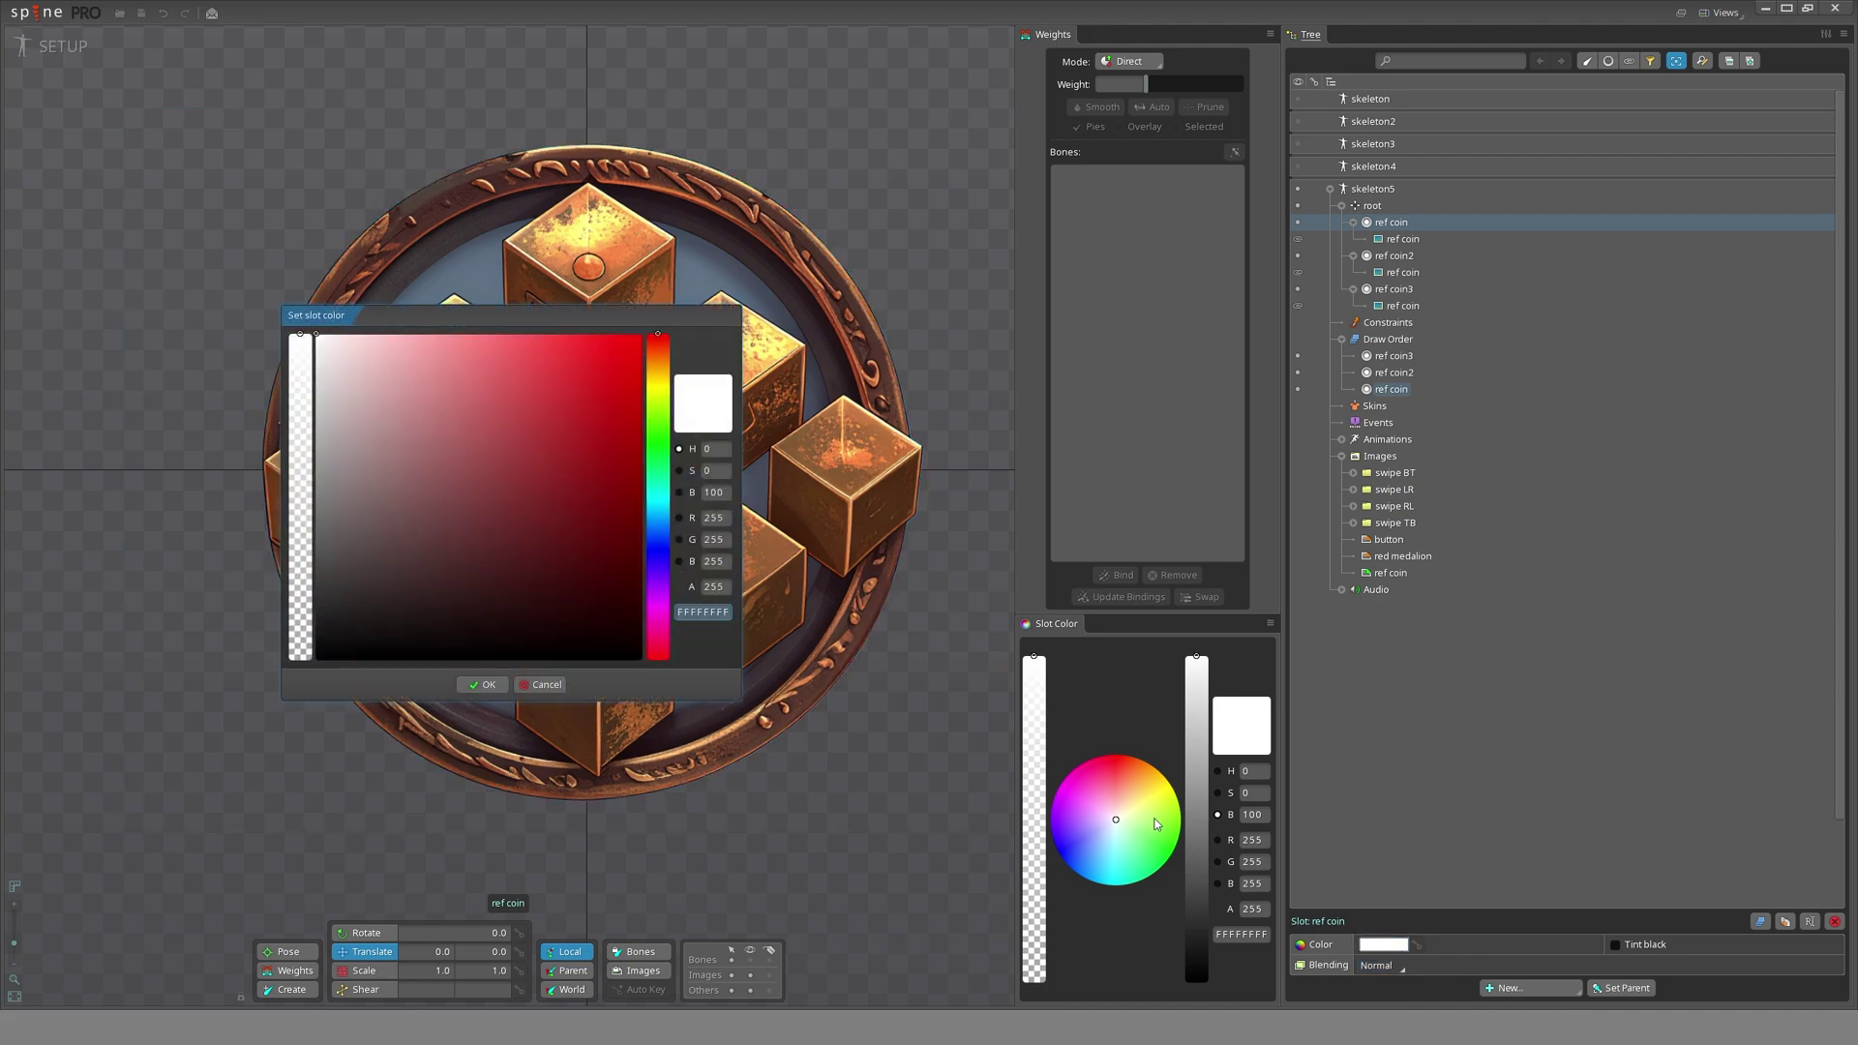
click(545, 686)
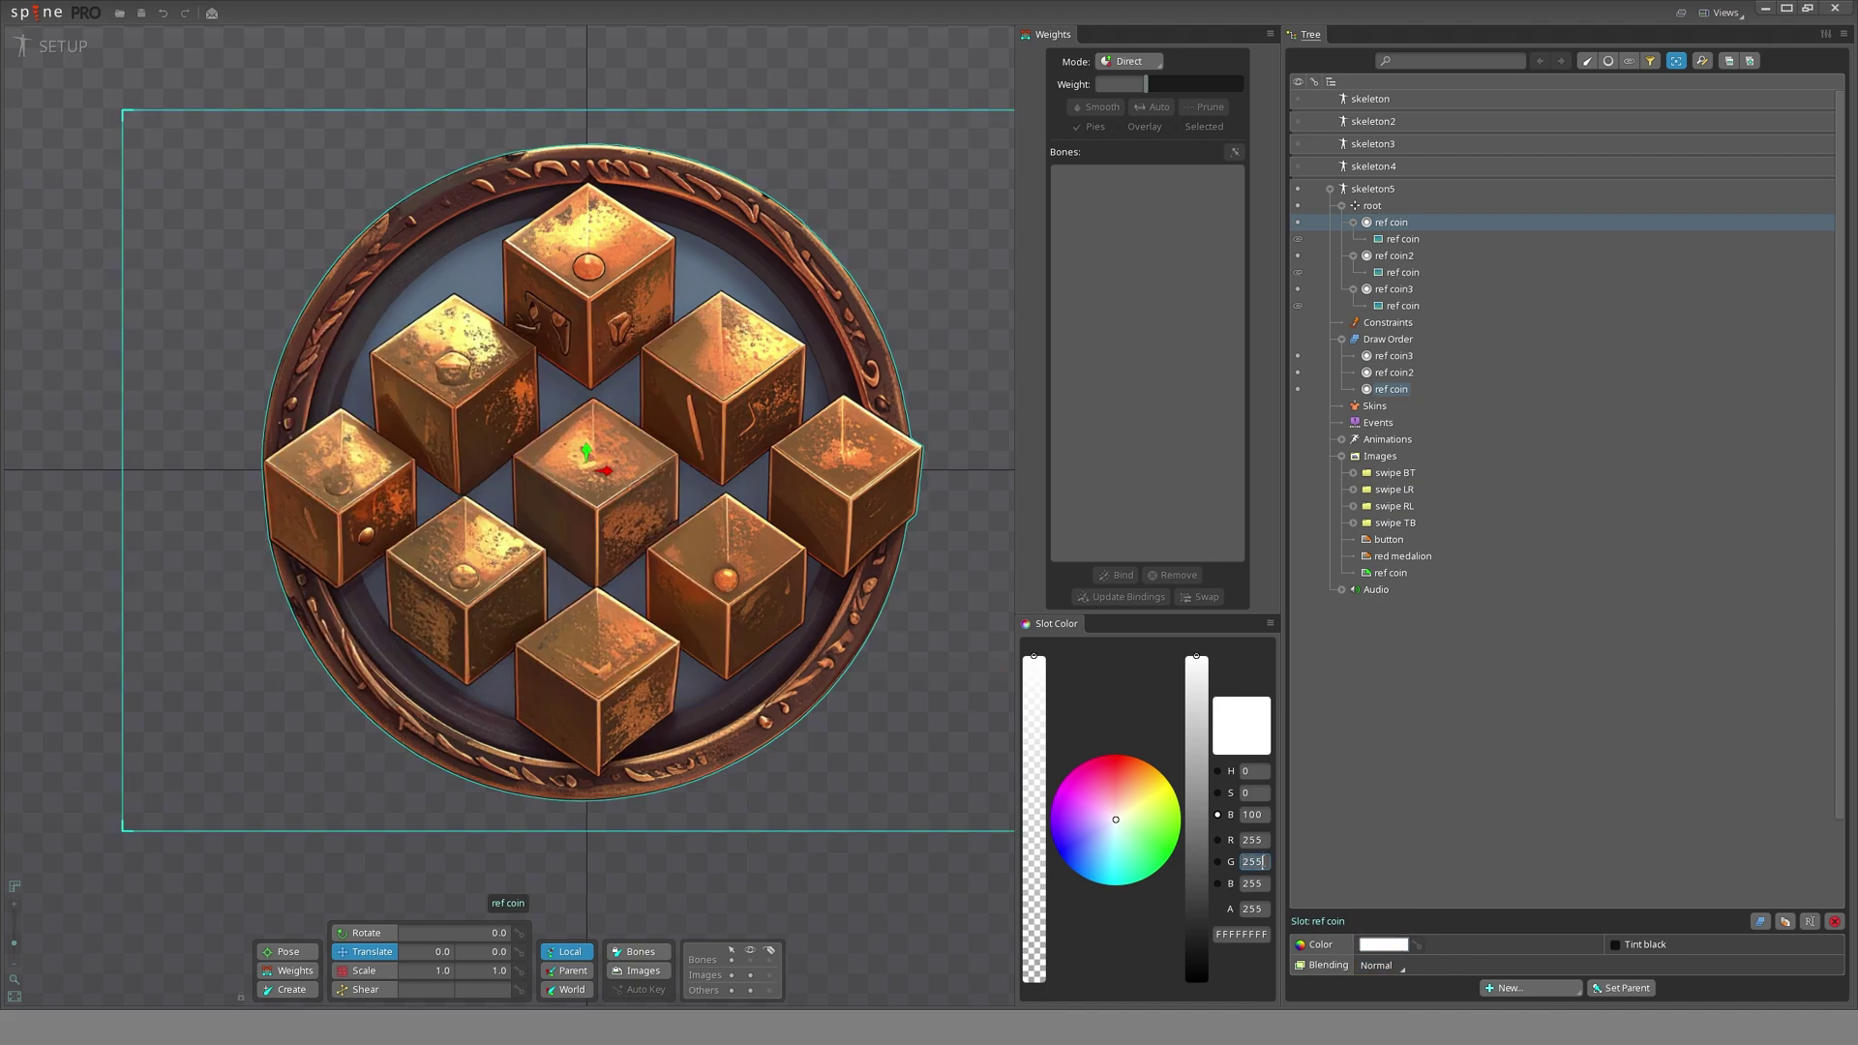
text(0)
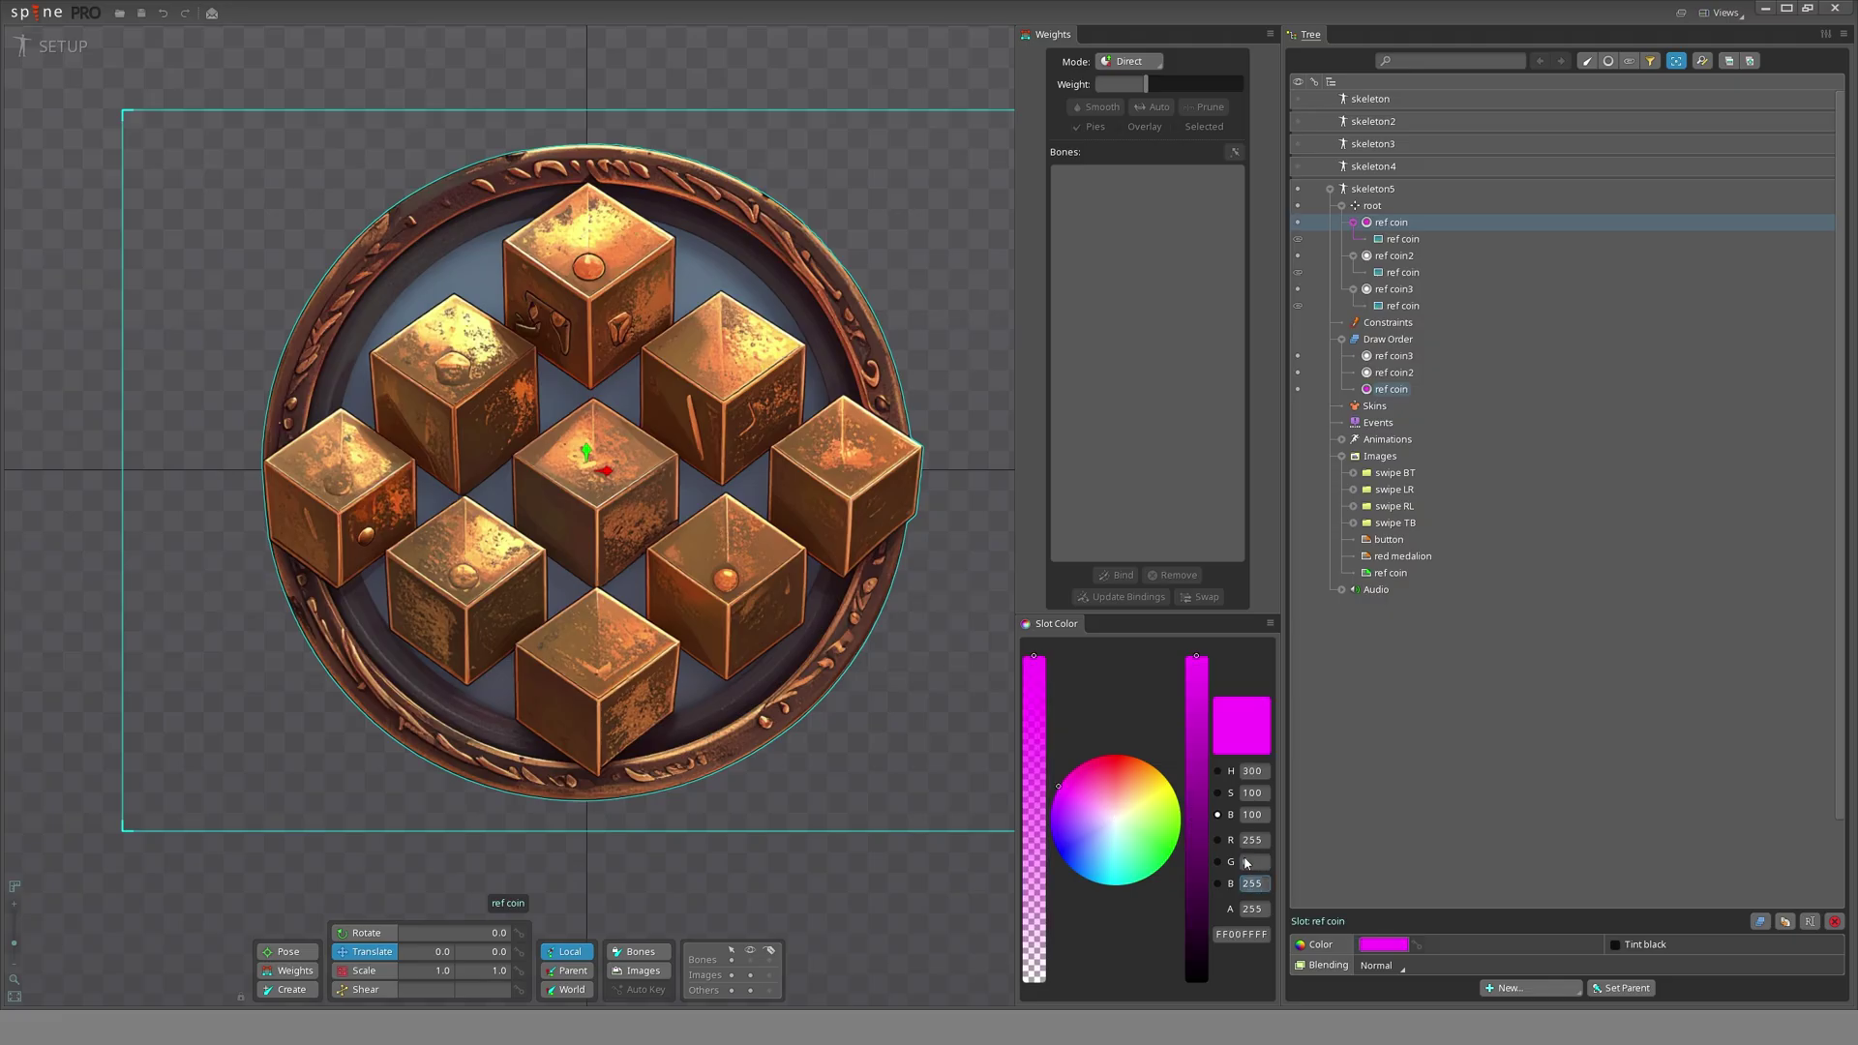
text(0)
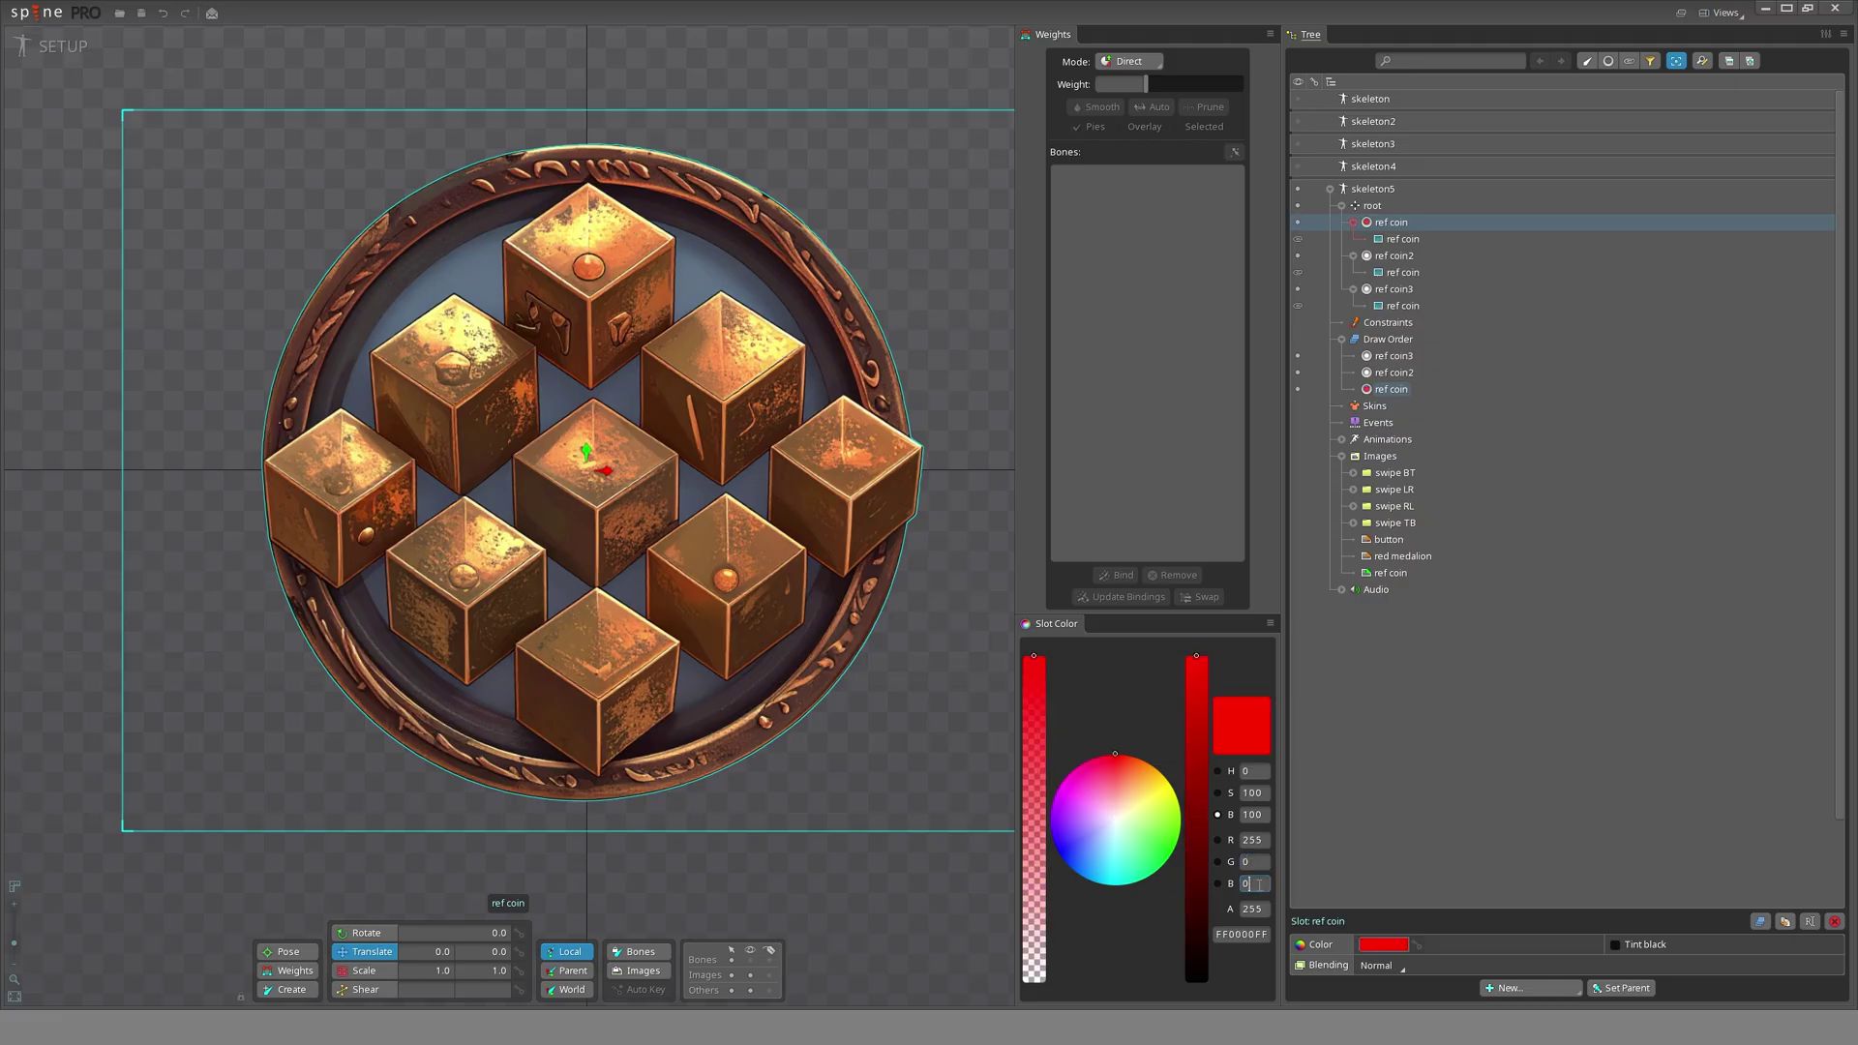
- Tint the ref coin2 slot pure green by setting its R and B values to 0
click(1393, 256)
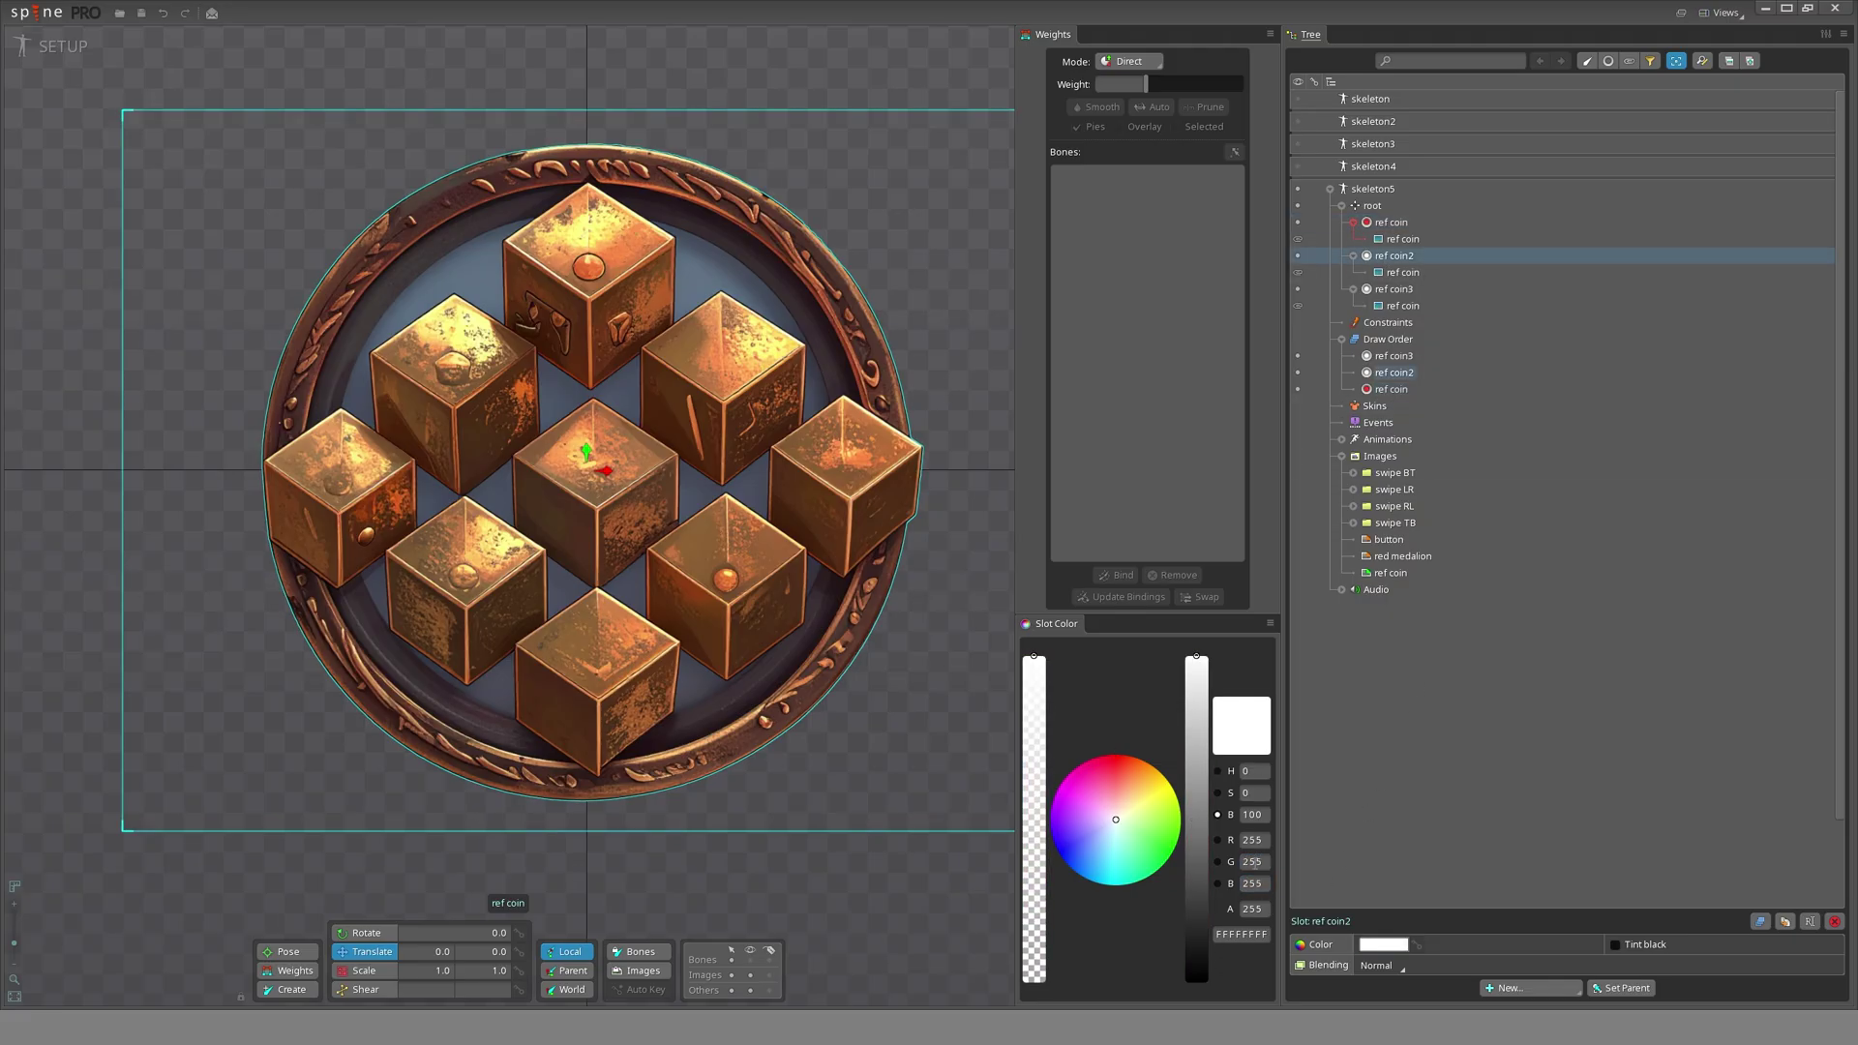
text(0)
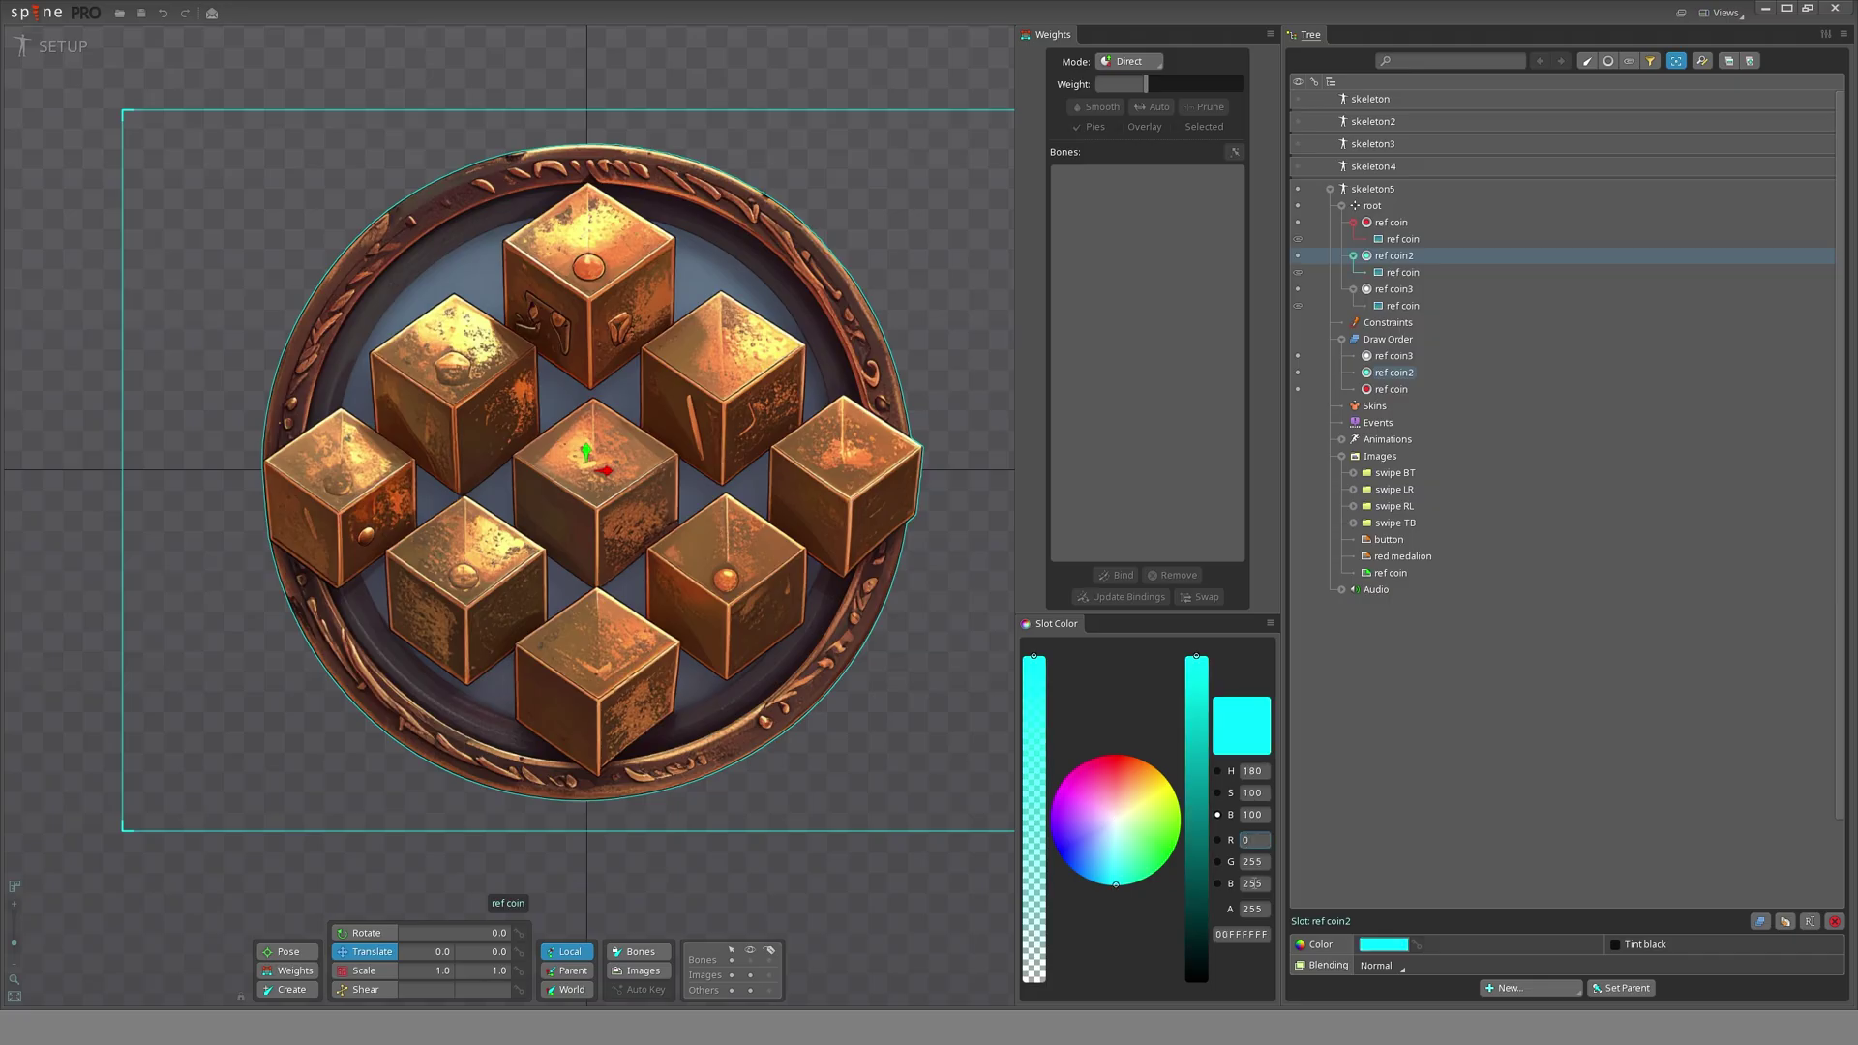
text(0)
- Tint the ref coin3 slot pure blue by setting its R and G values to 0, and clear the selection
click(1397, 289)
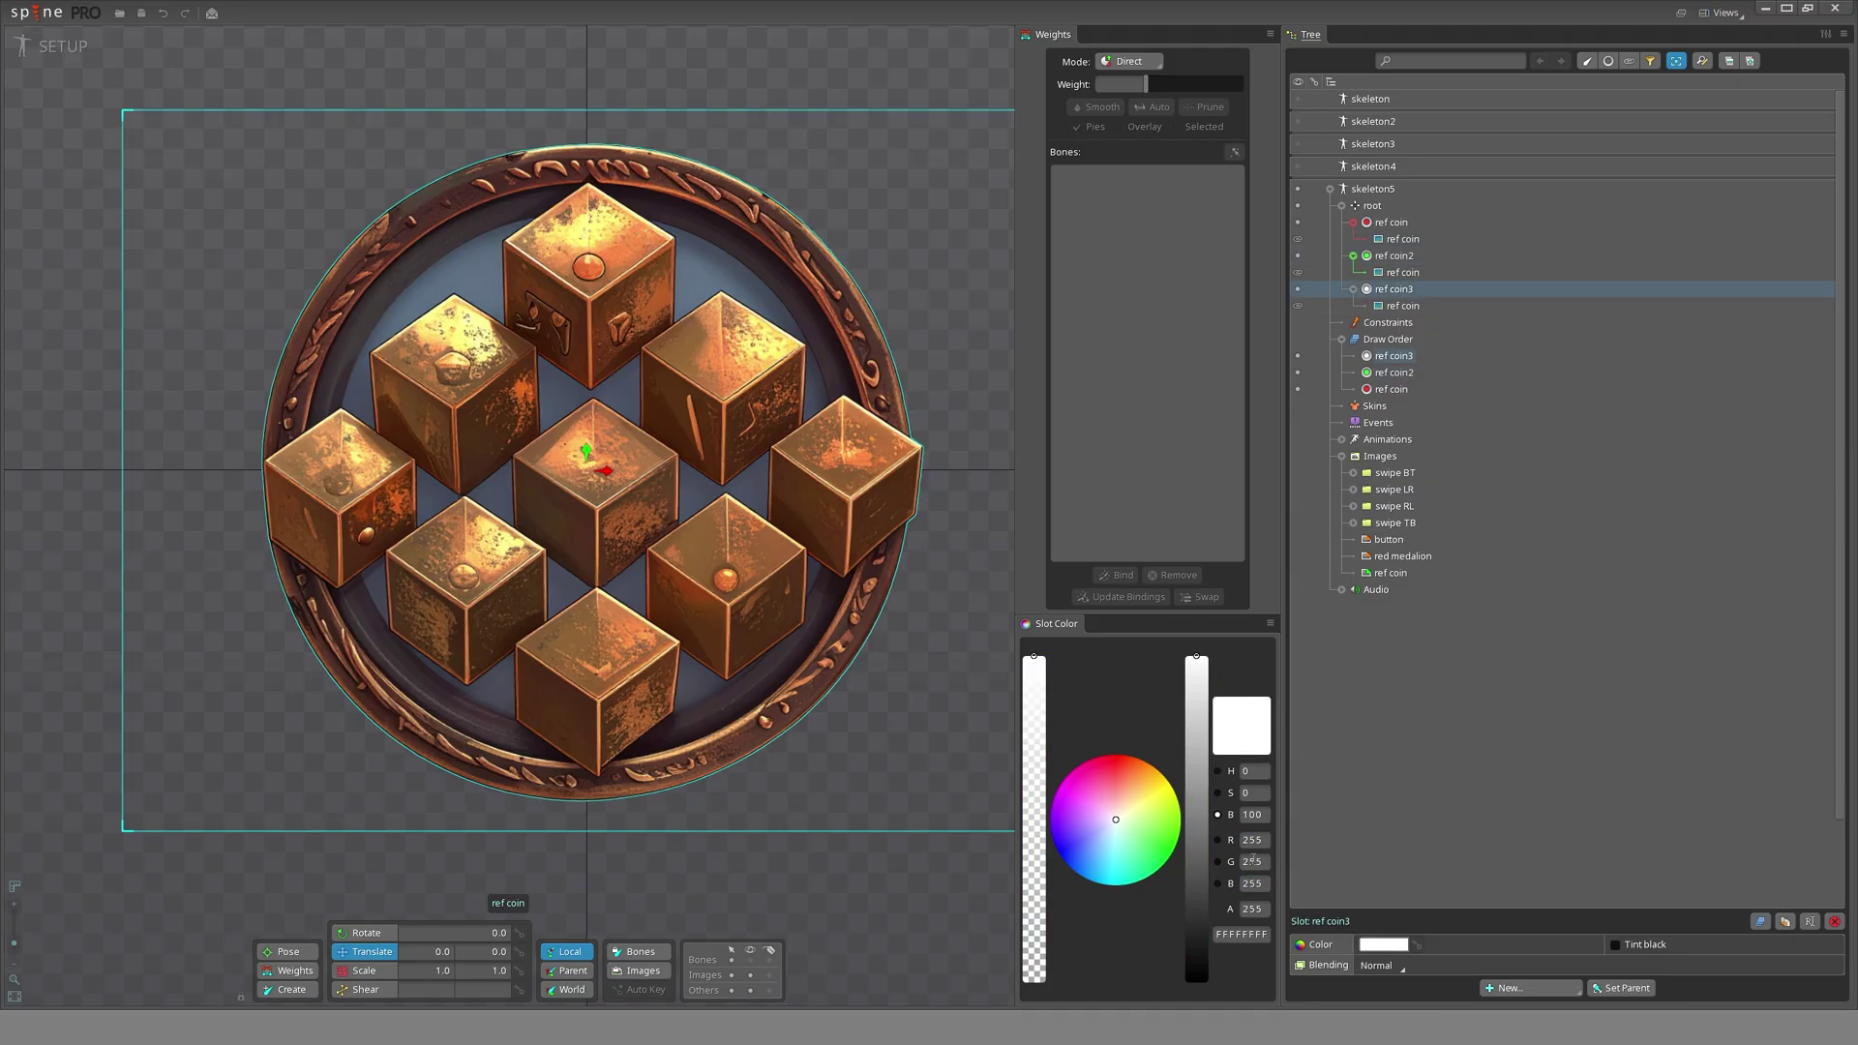
text(0)
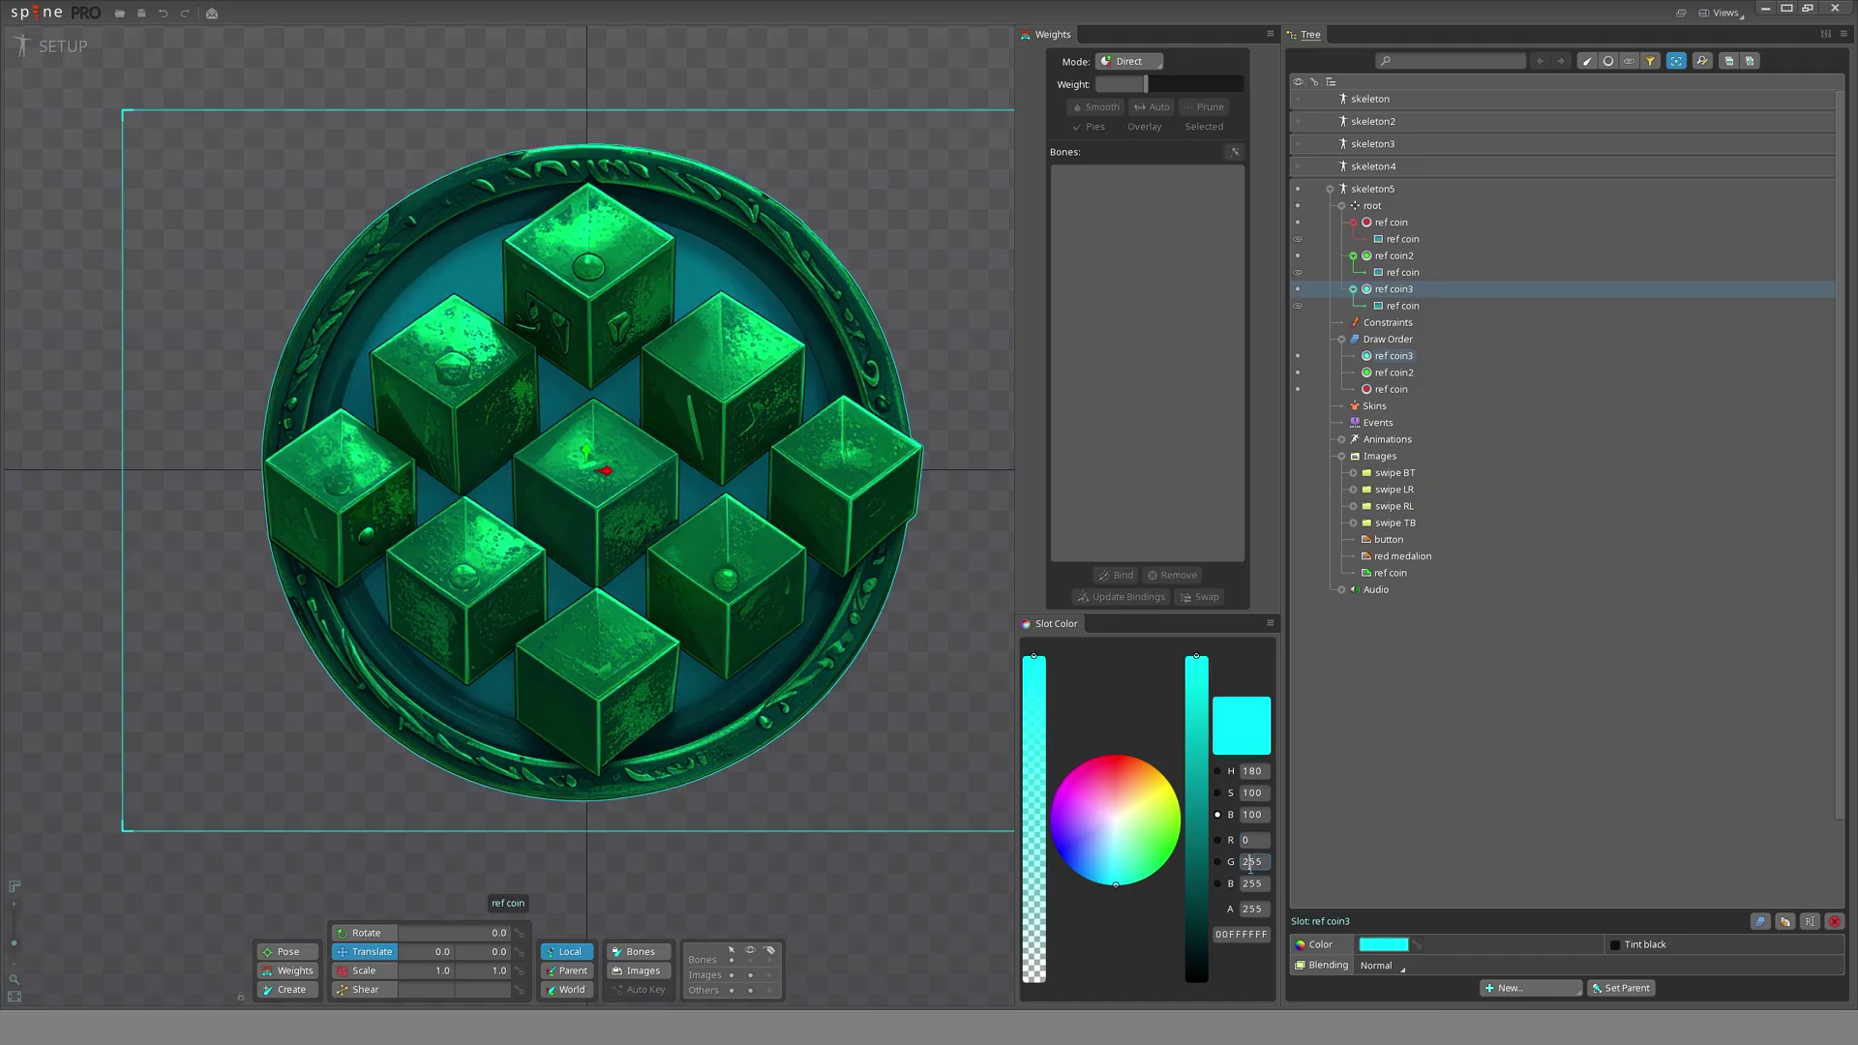
text(0)
scroll(734, 527, down, 2)
drag(734, 530, 779, 588)
key(space)
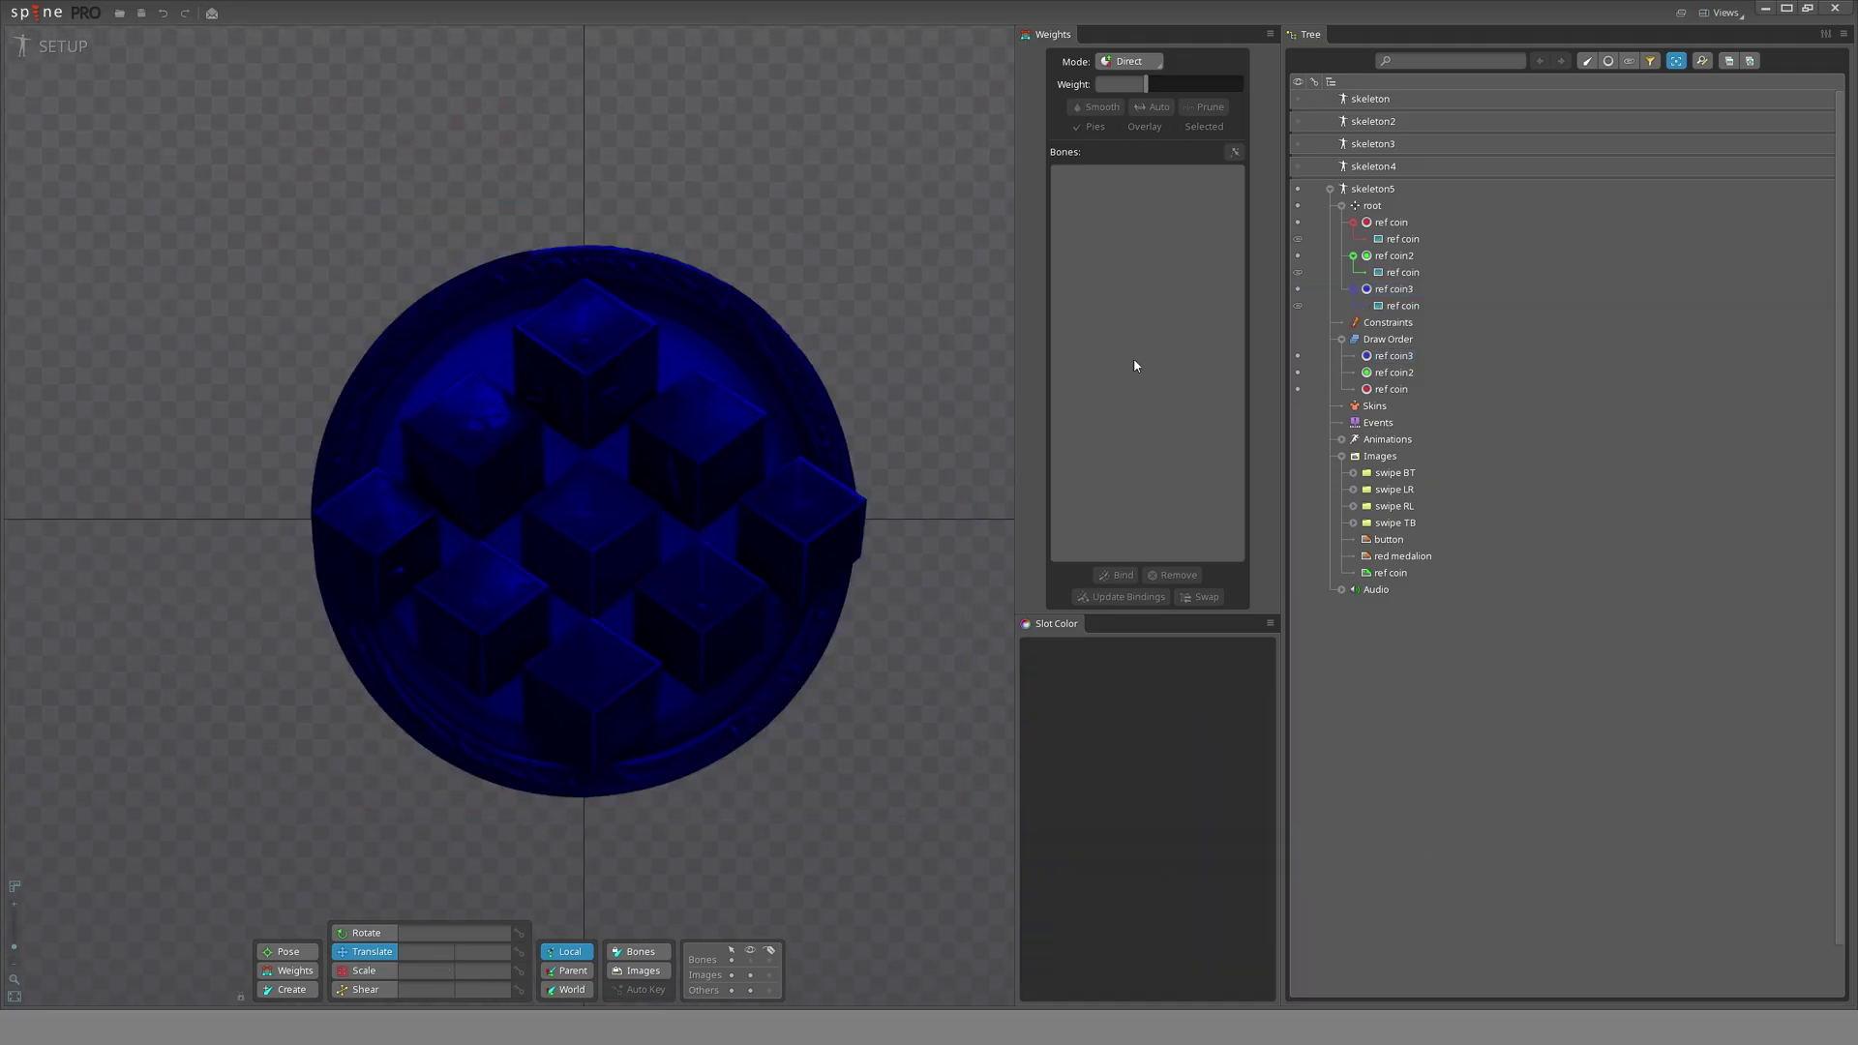
- Move the blue coin to about X 1424 and the red coin to about X -1385, and undo both moves
click(1394, 290)
scroll(758, 522, down, 3)
scroll(758, 522, down, 1)
drag(500, 476, 817, 474)
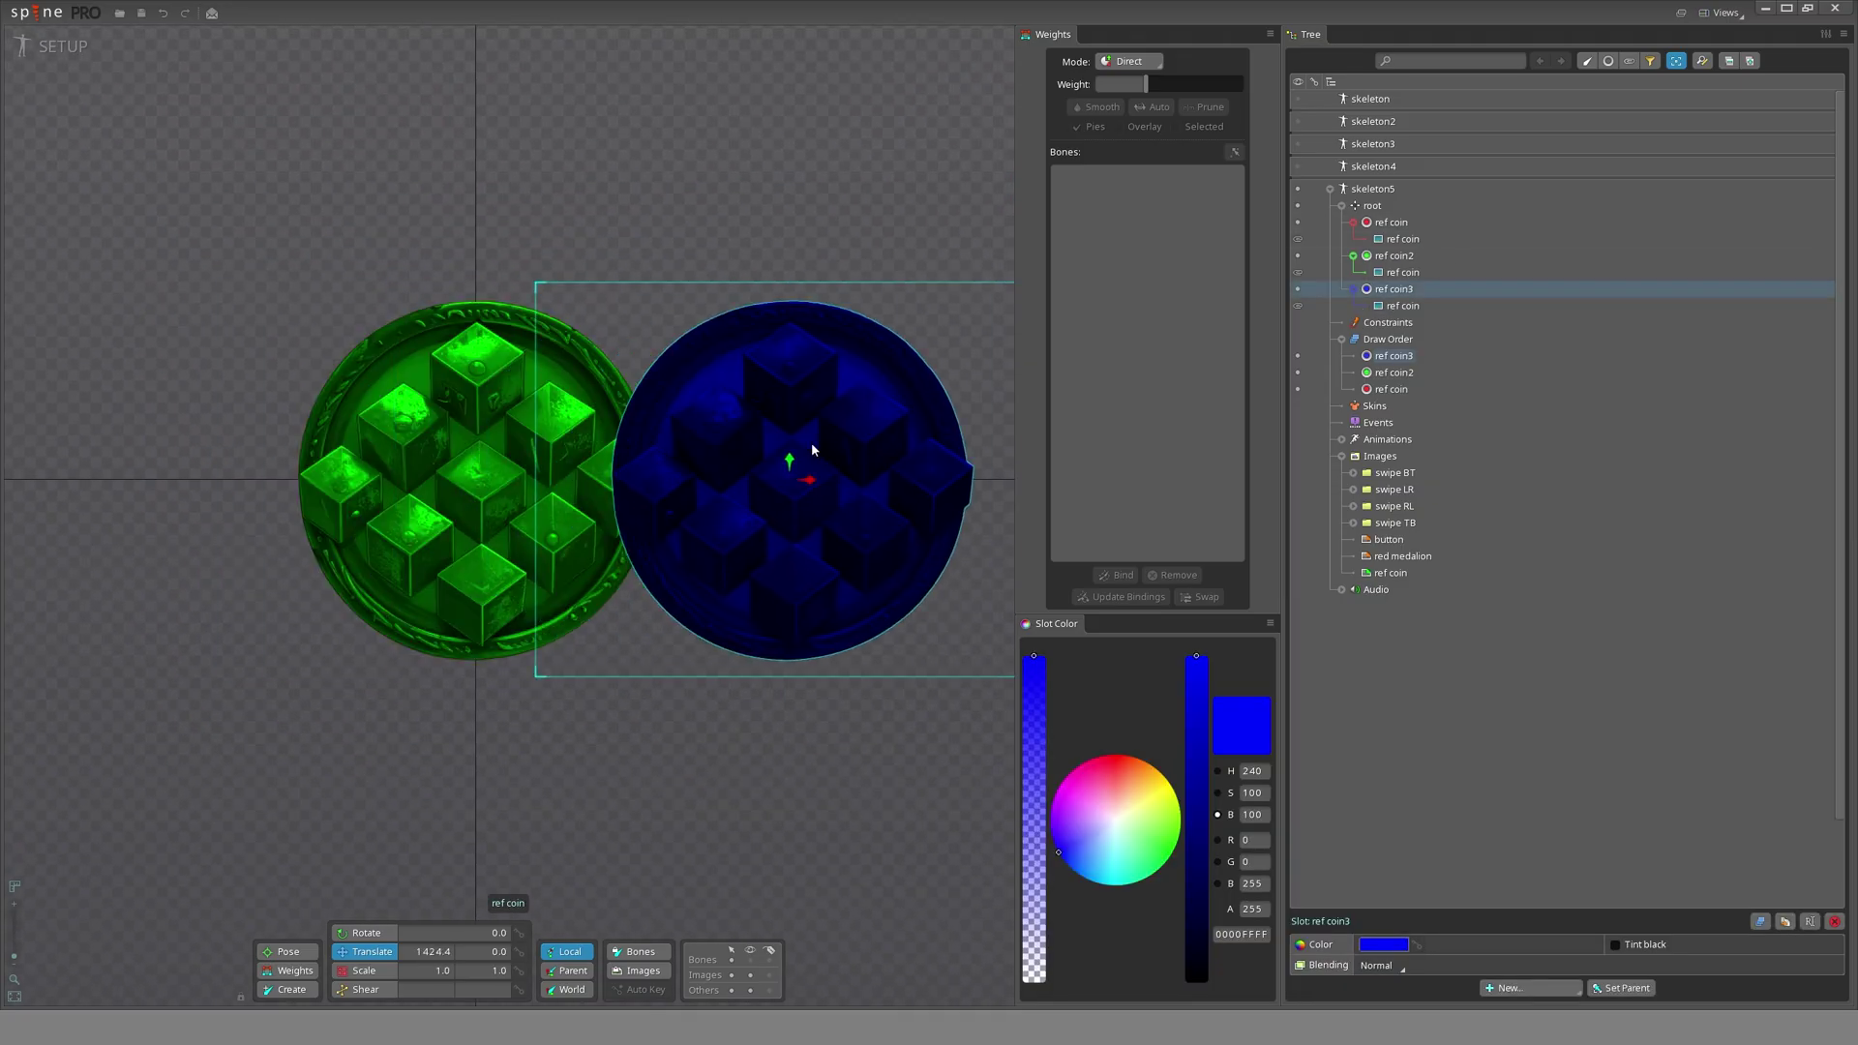
click(479, 492)
drag(490, 484, 177, 476)
drag(530, 554, 570, 546)
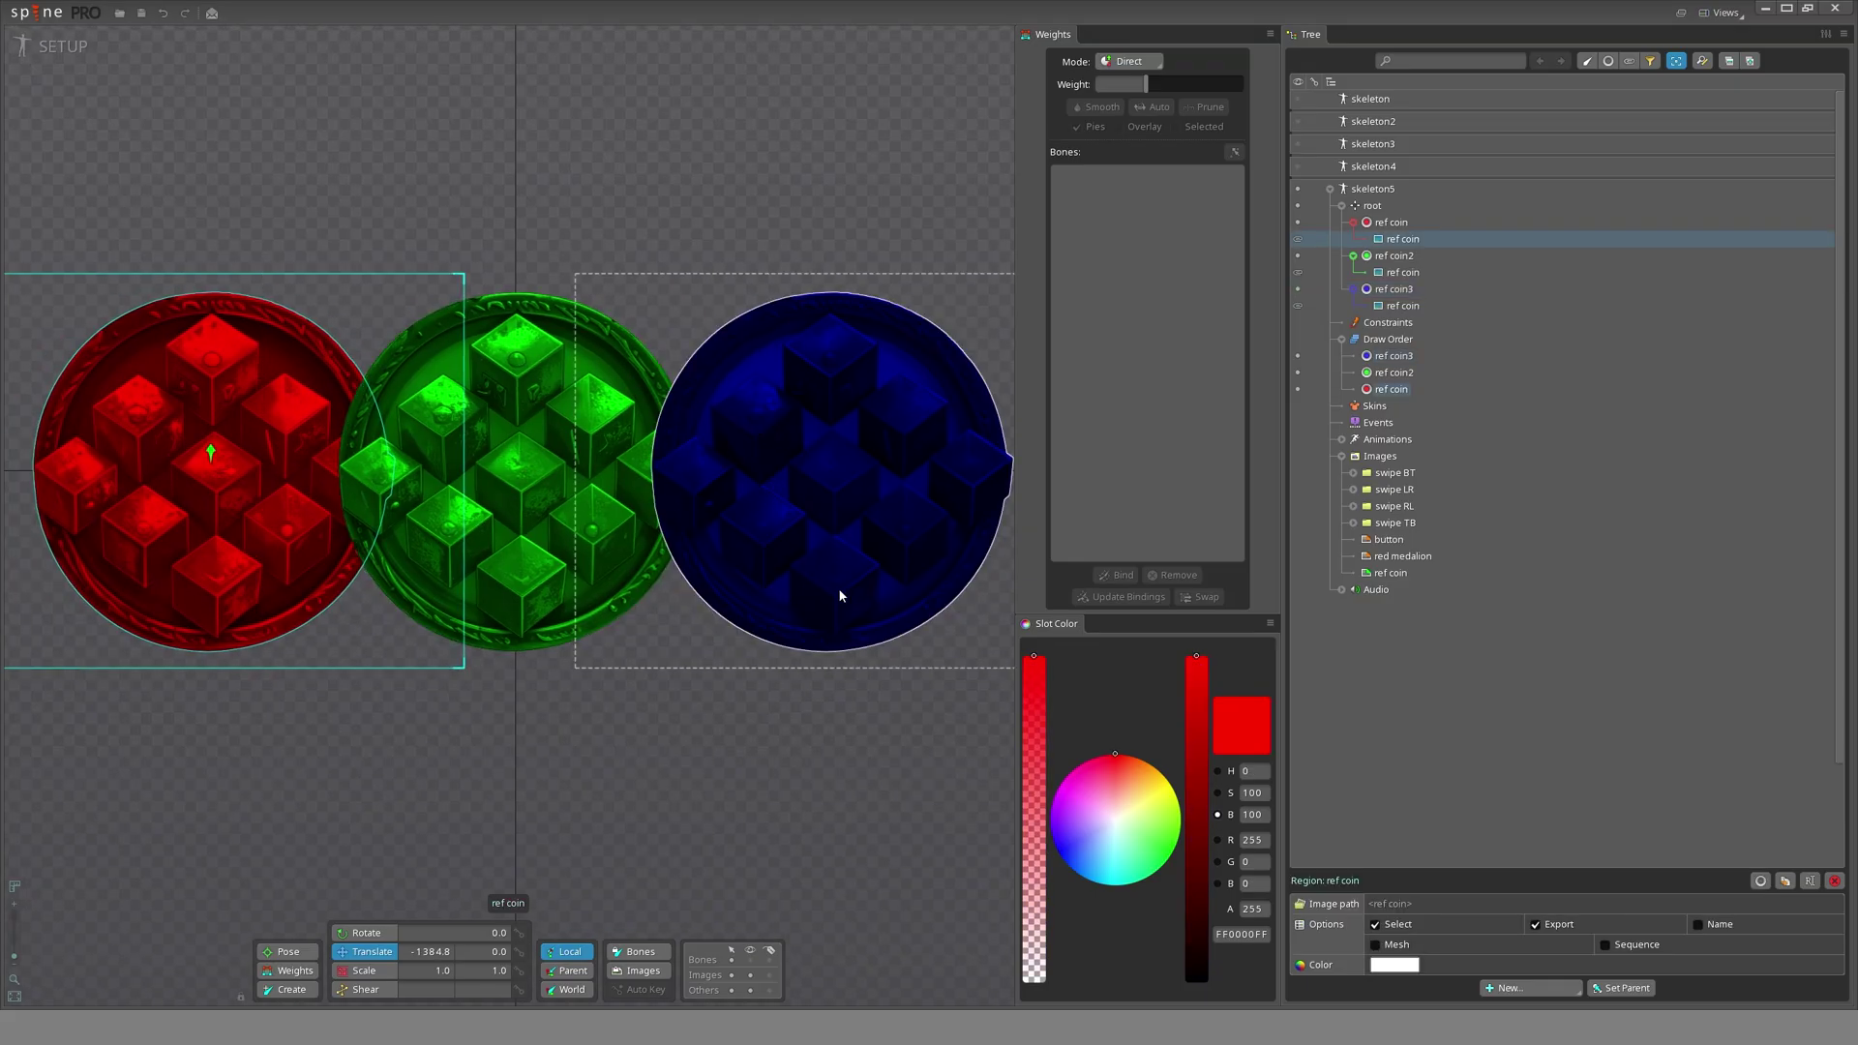
key(ctrl+z)
key(ctrl+z)
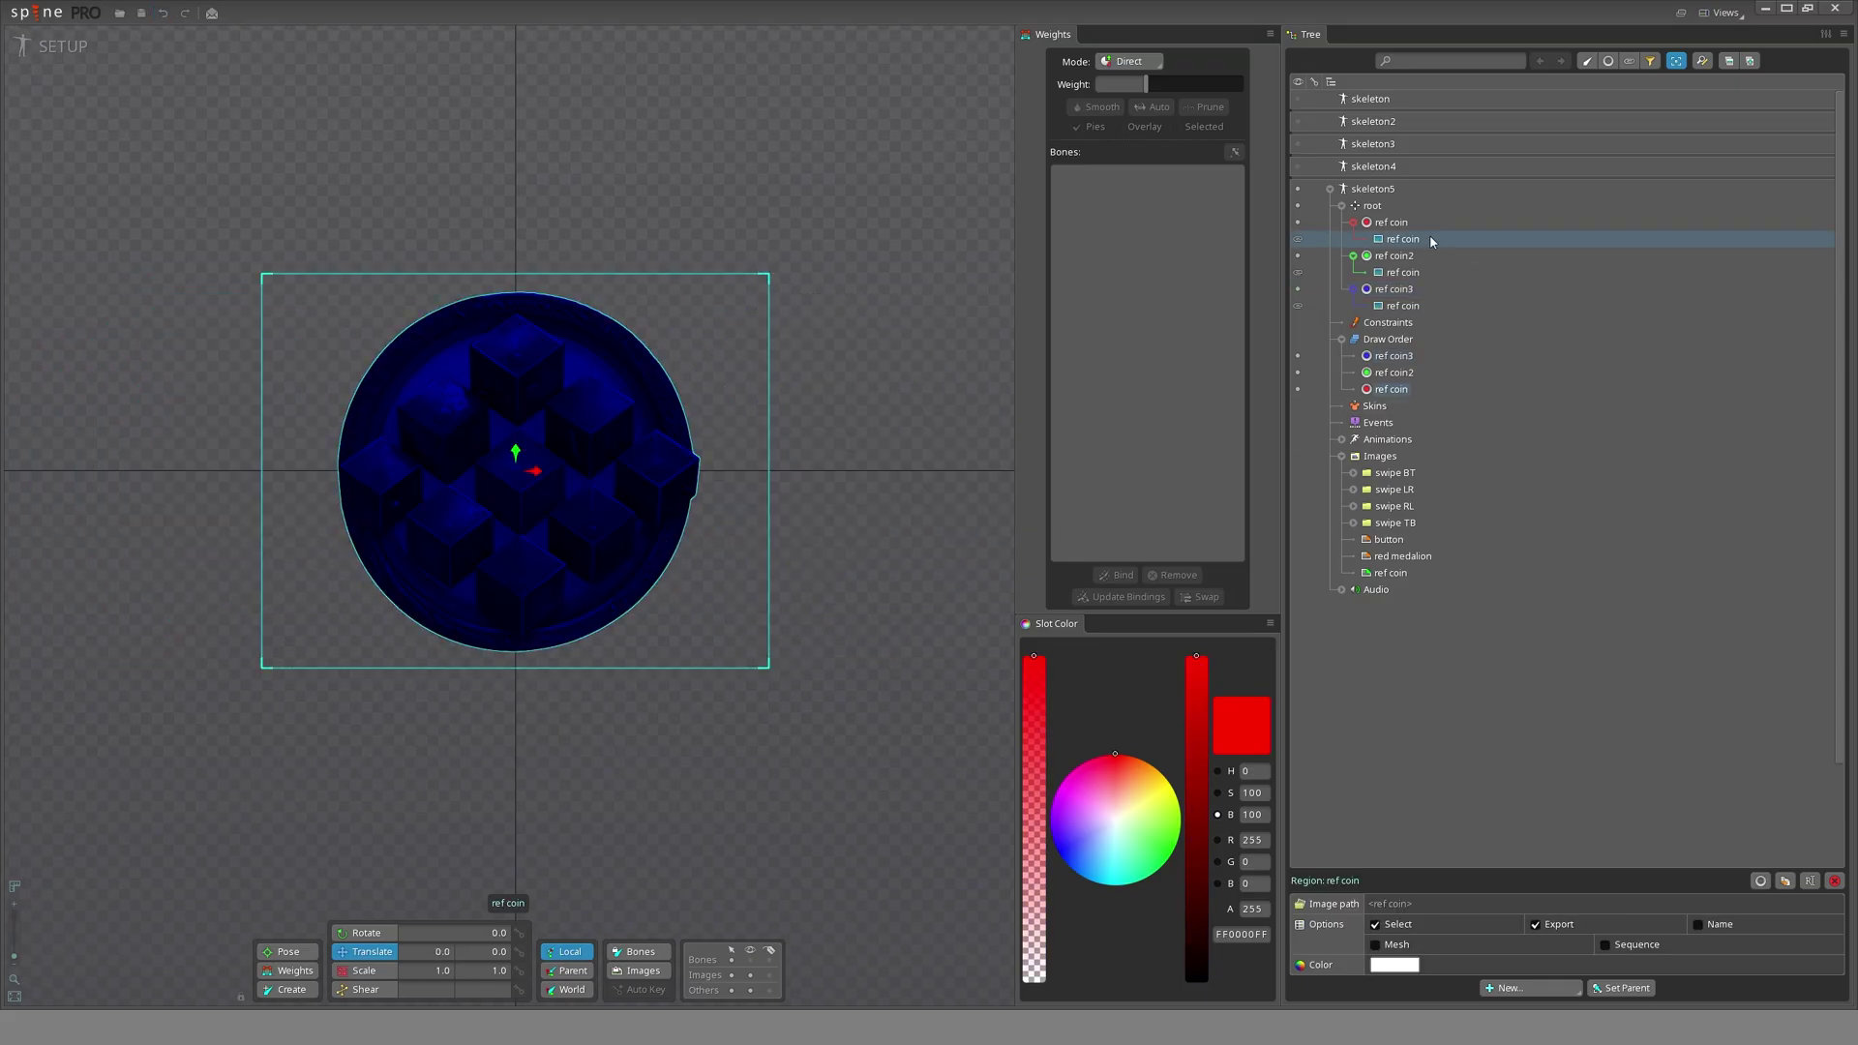
- Set the blending of the ref coin2 and ref coin3 slots to Screen
click(1393, 256)
ctrl+click(1394, 289)
scroll(687, 571, up, 2)
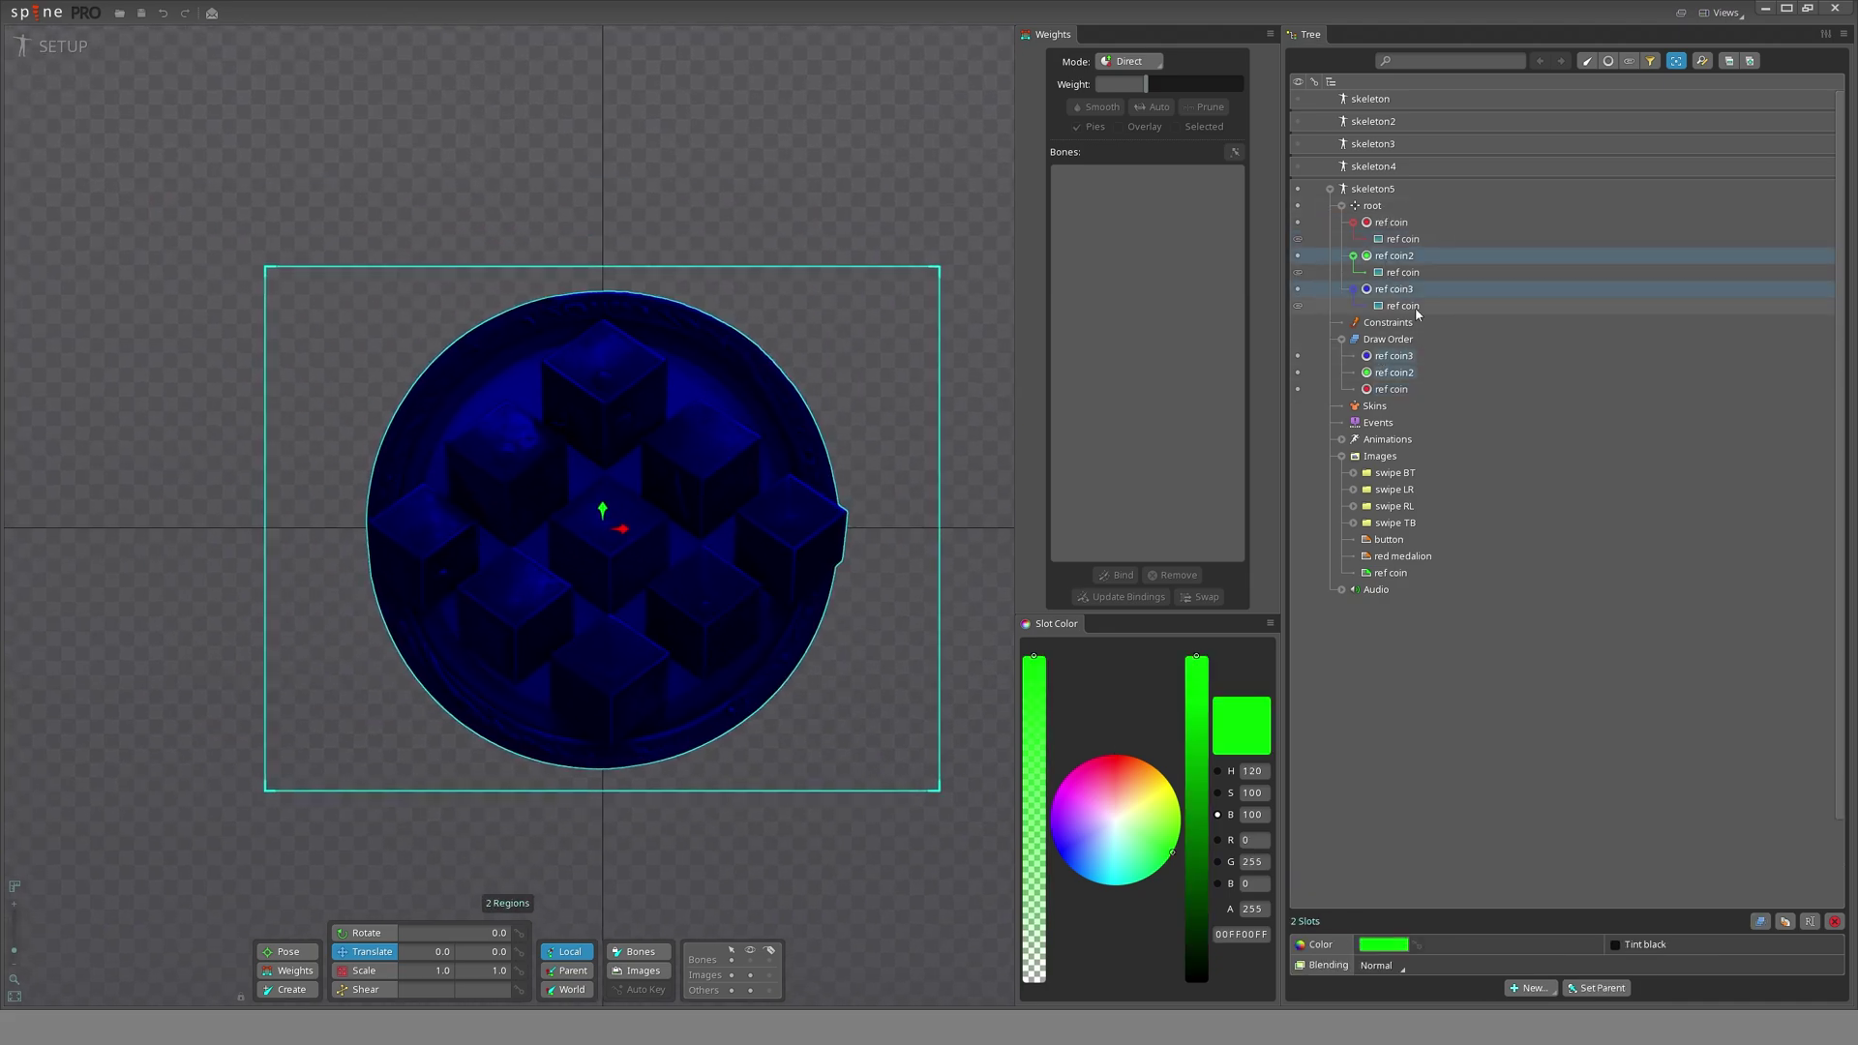
click(1381, 968)
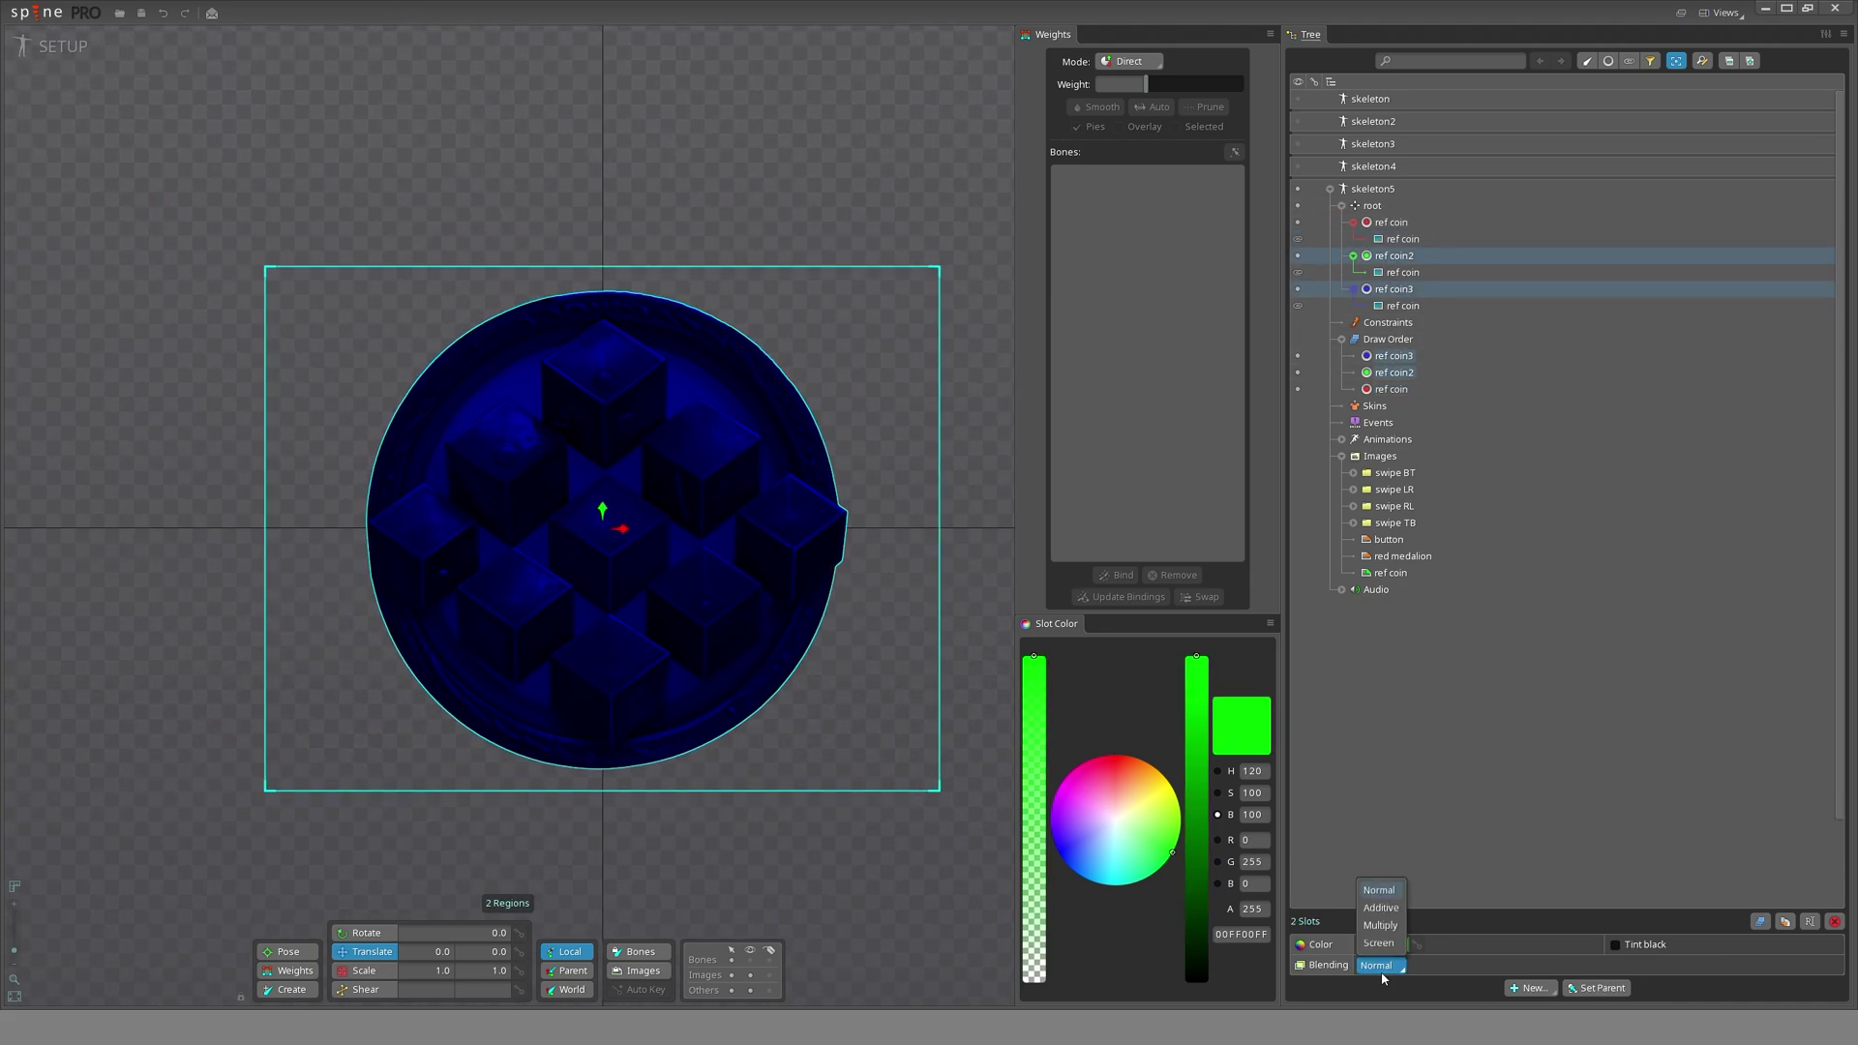
click(1379, 948)
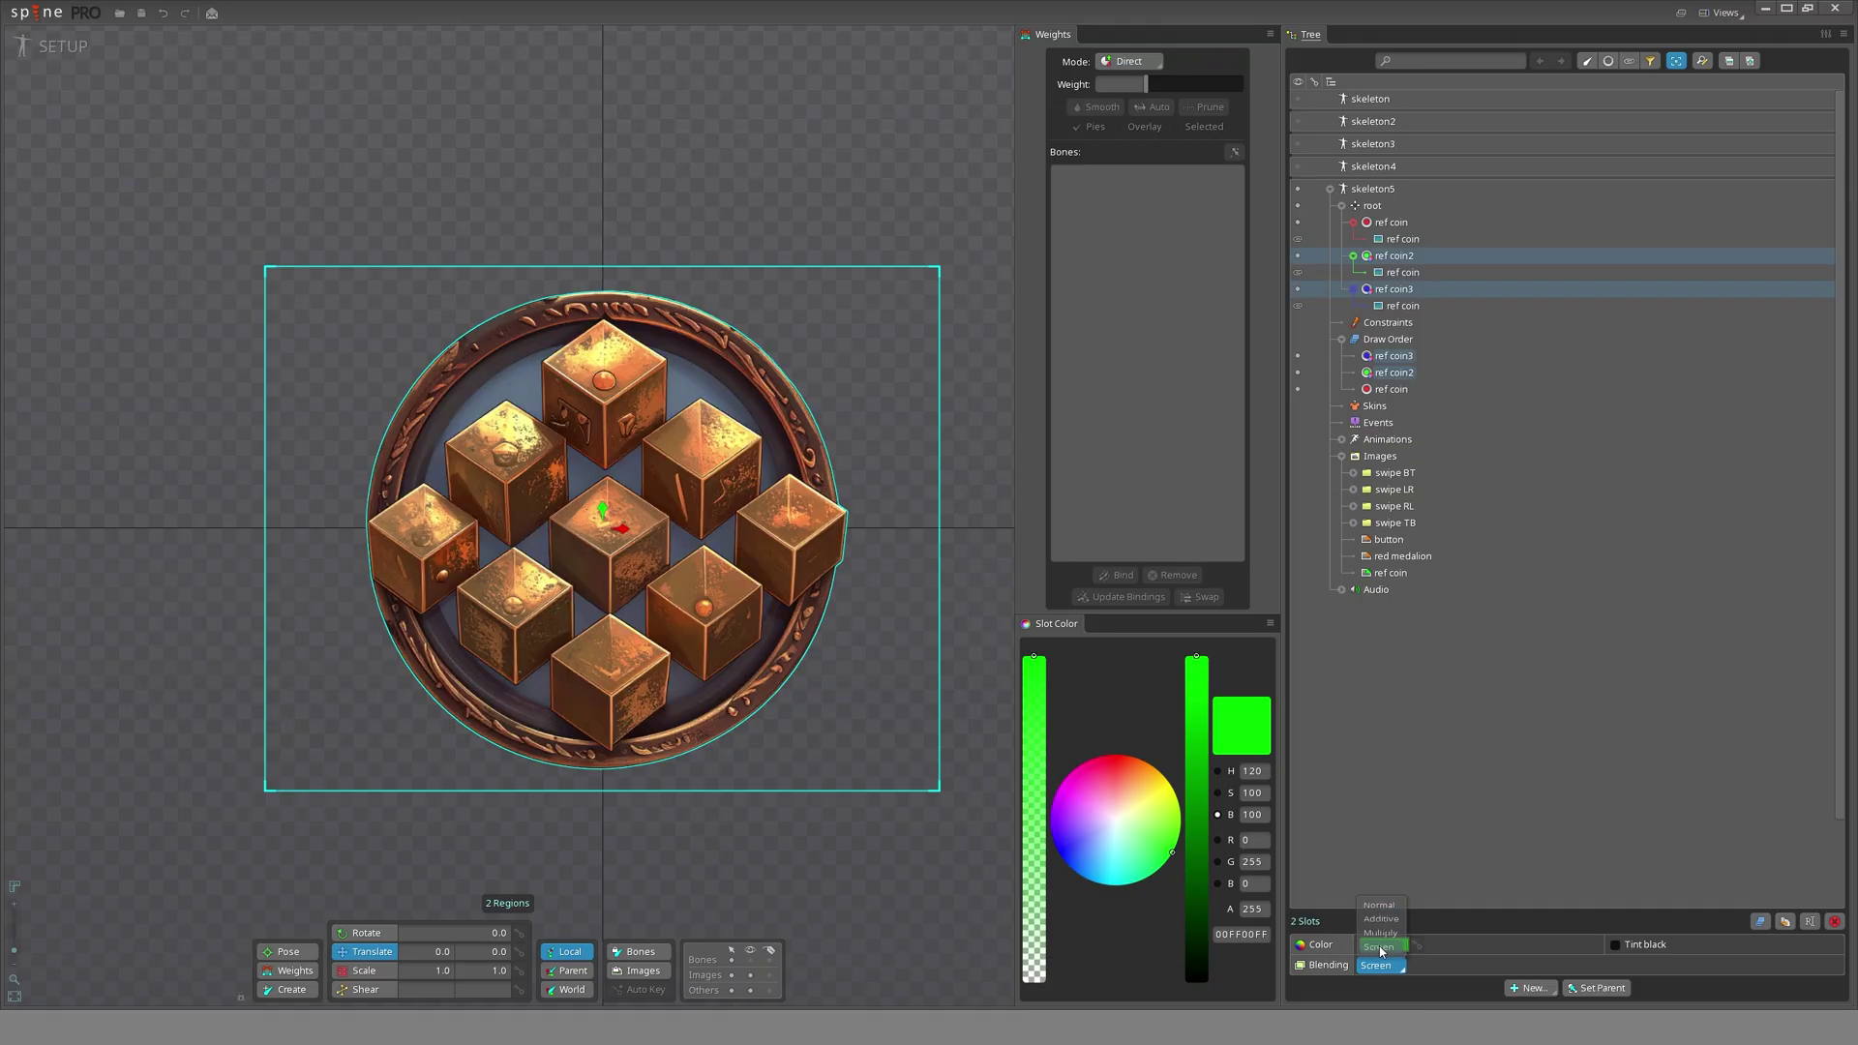
- Place an untinted copy of the ref coin image beside the blended coin for comparison, at about X 2033, Y 34
scroll(609, 712, up, 3)
drag(885, 634, 634, 556)
scroll(633, 556, down, 3)
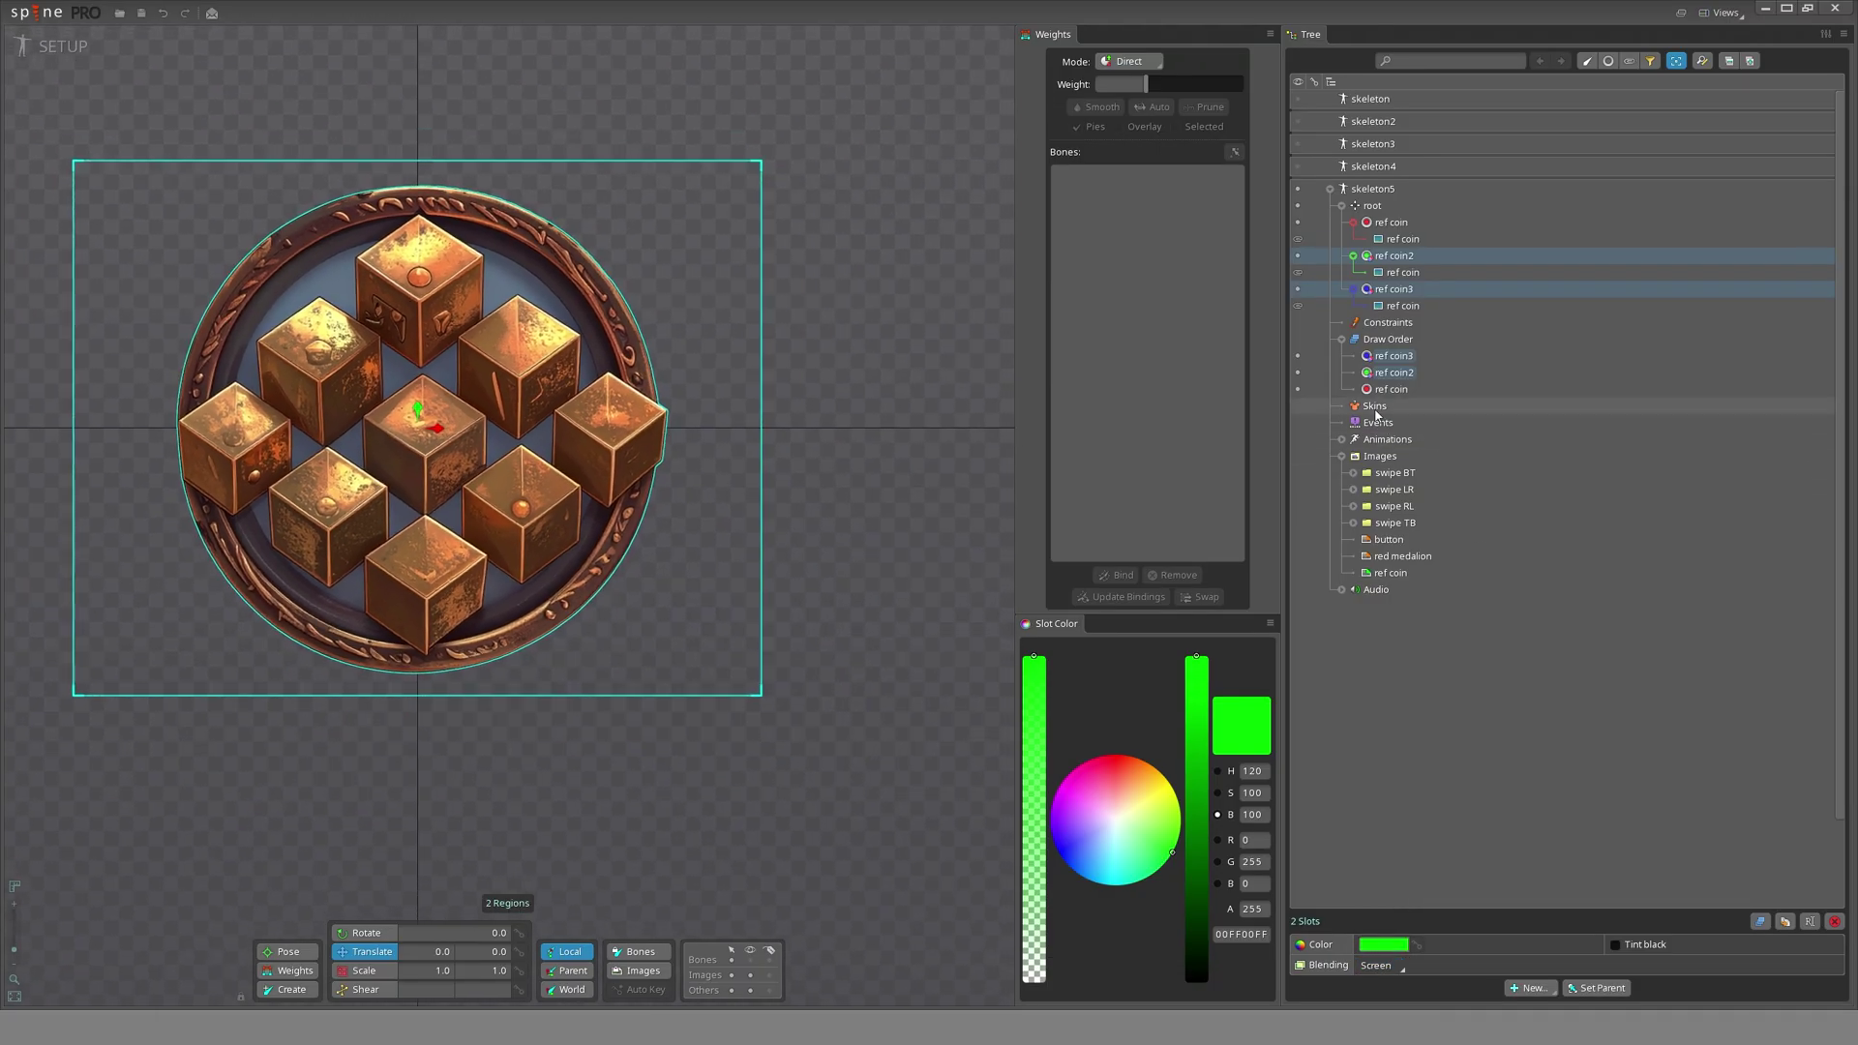
click(1386, 573)
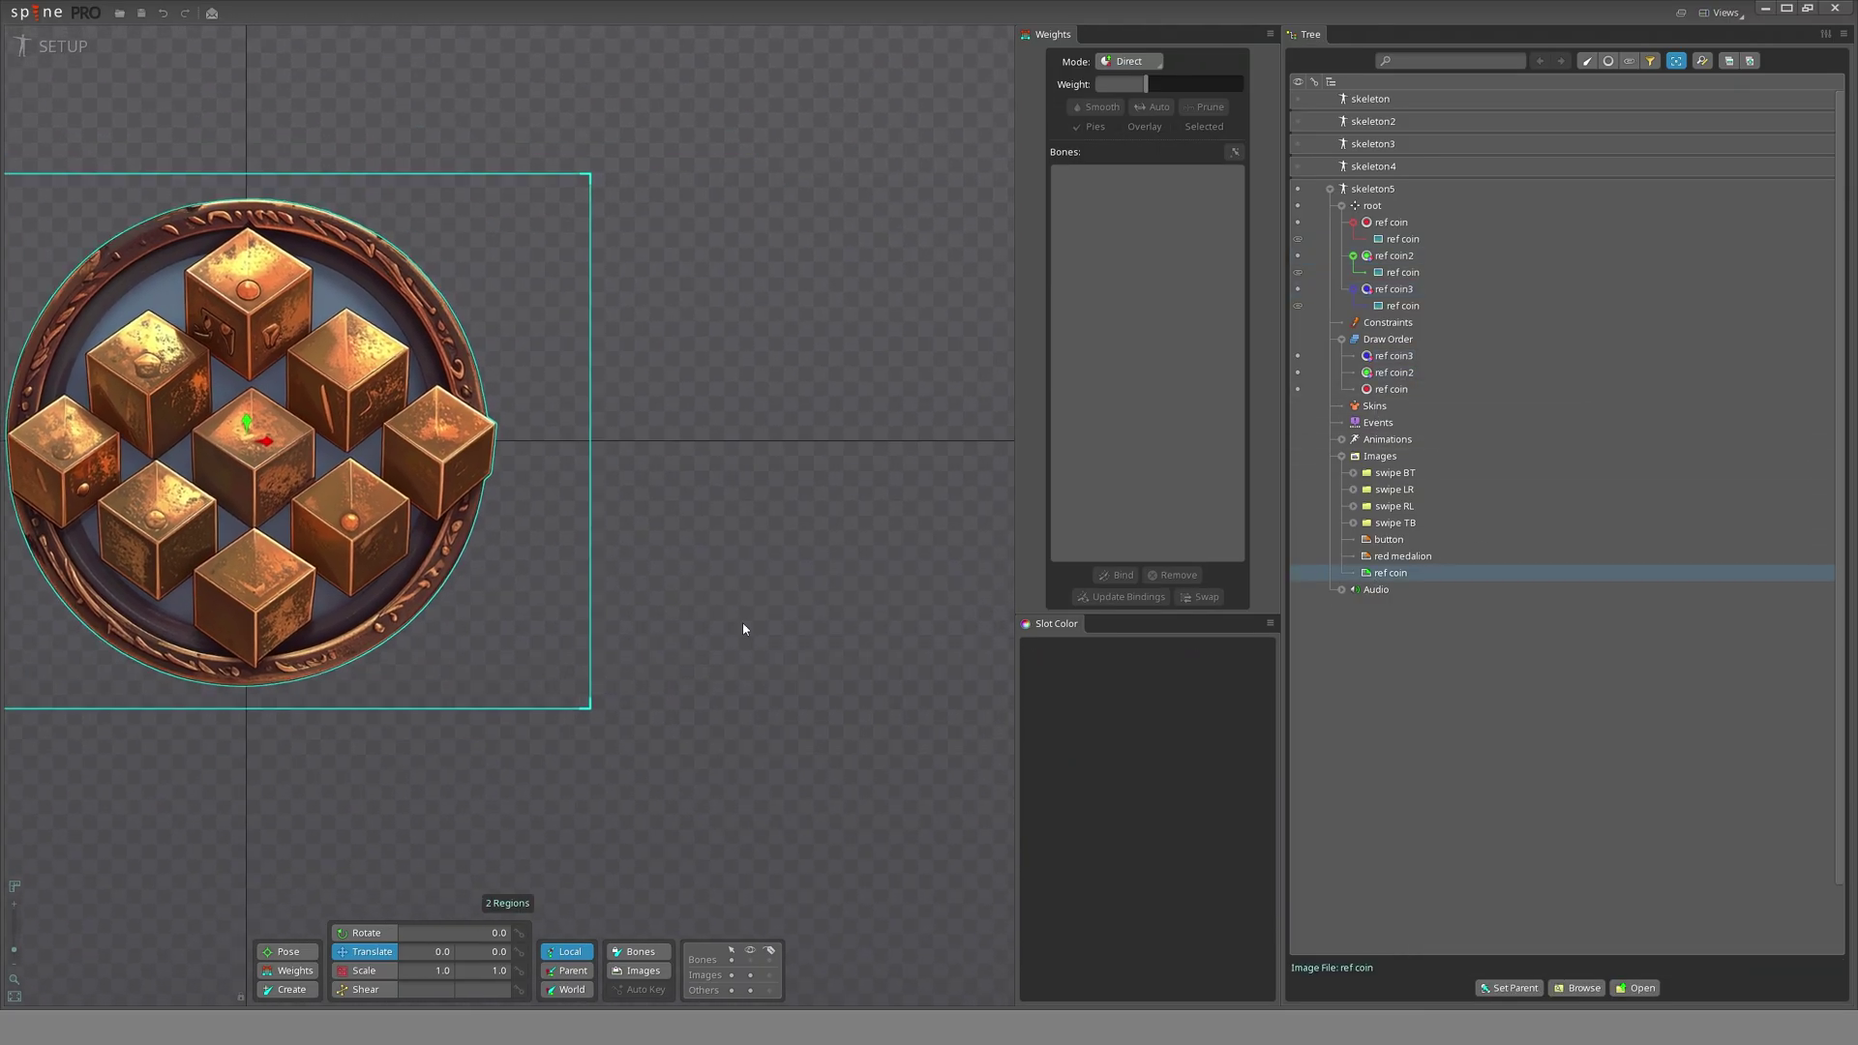
drag(1378, 573, 849, 432)
drag(776, 539, 773, 556)
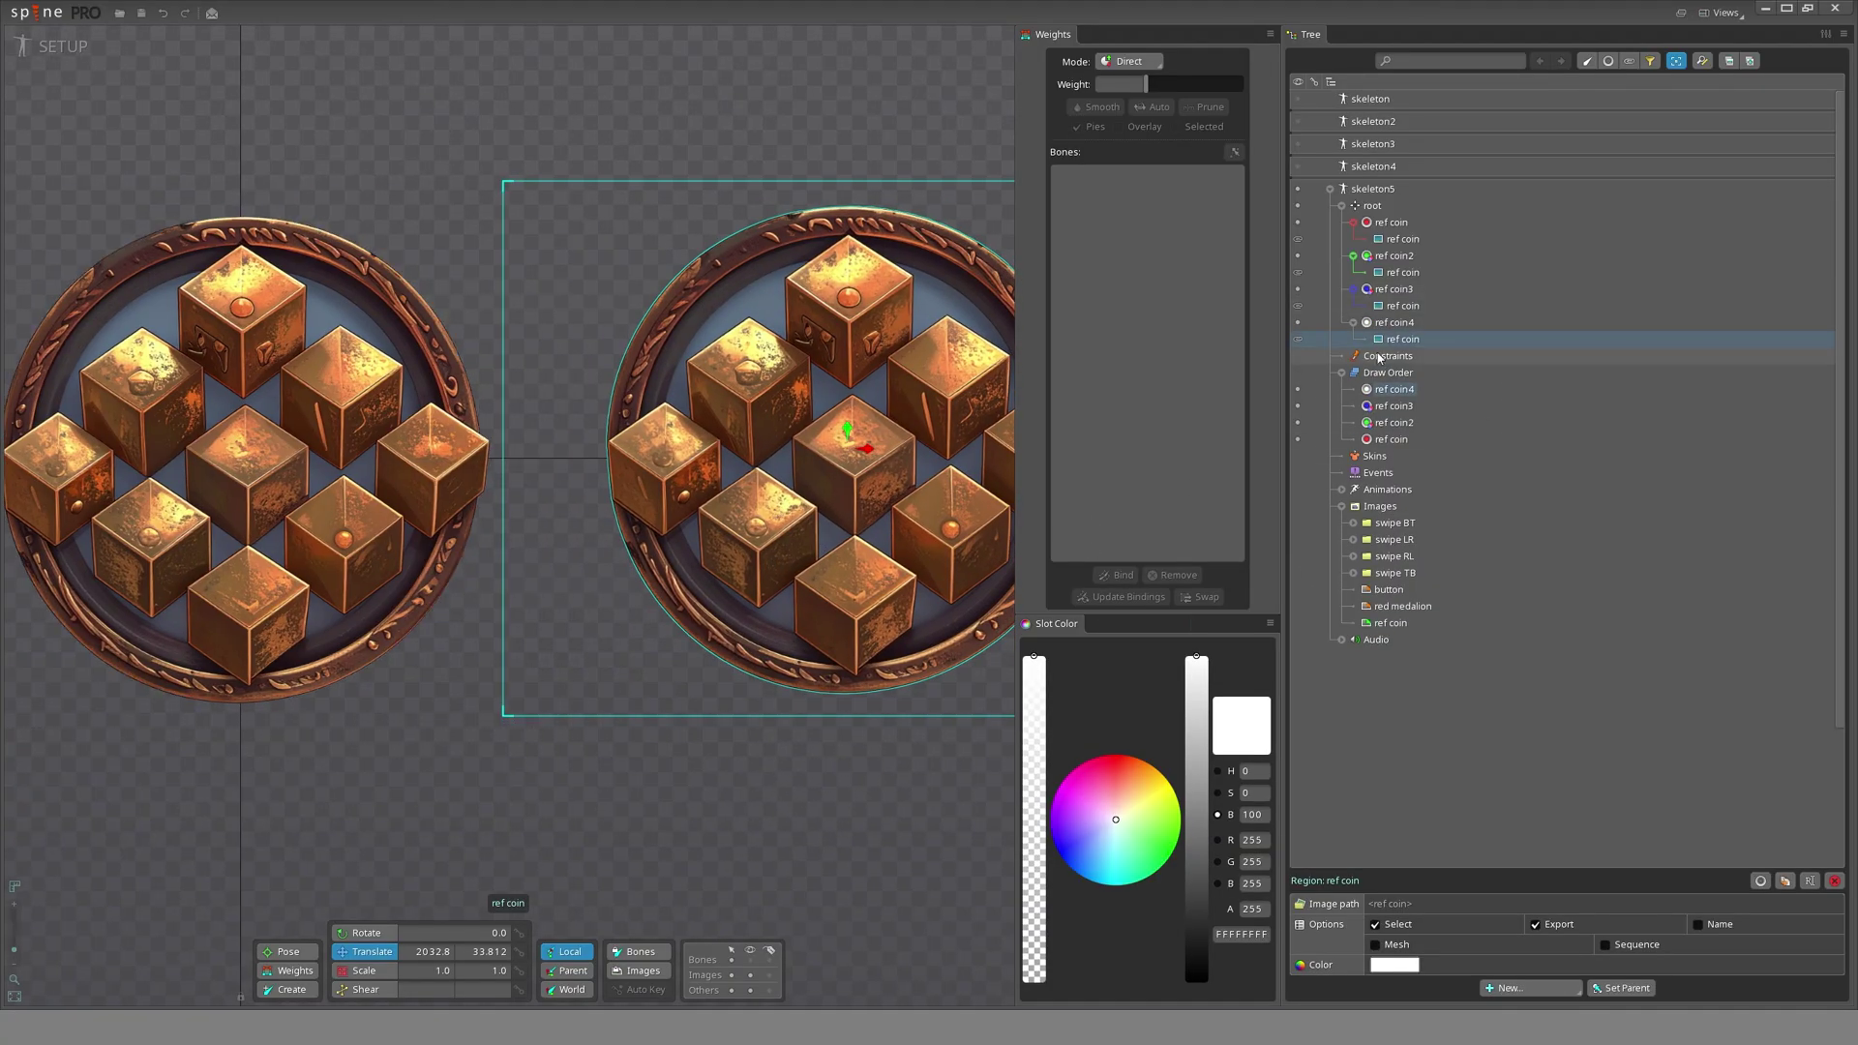
- Delete the untinted comparison coin together with its slot
click(1390, 326)
key(Delete)
key(Return)
drag(621, 589, 915, 578)
scroll(692, 559, up, 1)
drag(691, 557, 760, 623)
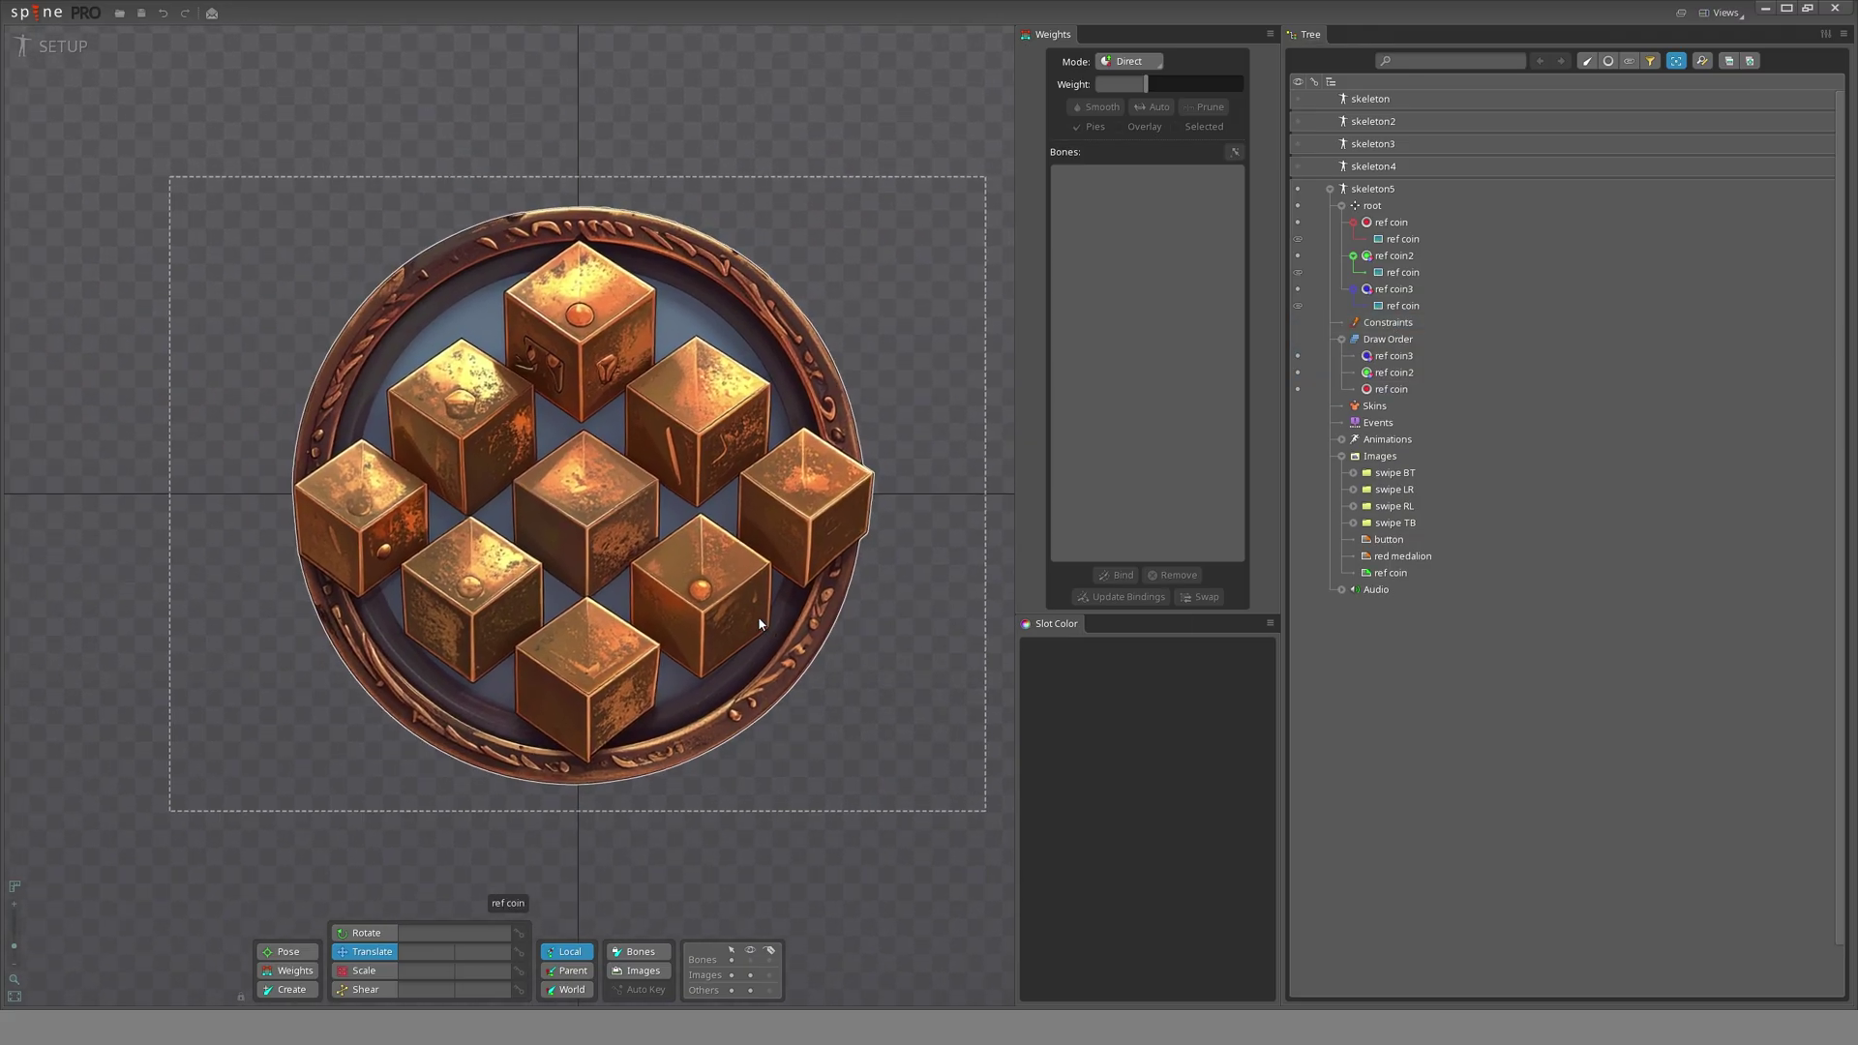
- Create a parent bone for each of the three tinted coin slots and give these bones a round icon
click(1390, 222)
ctrl+click(1393, 256)
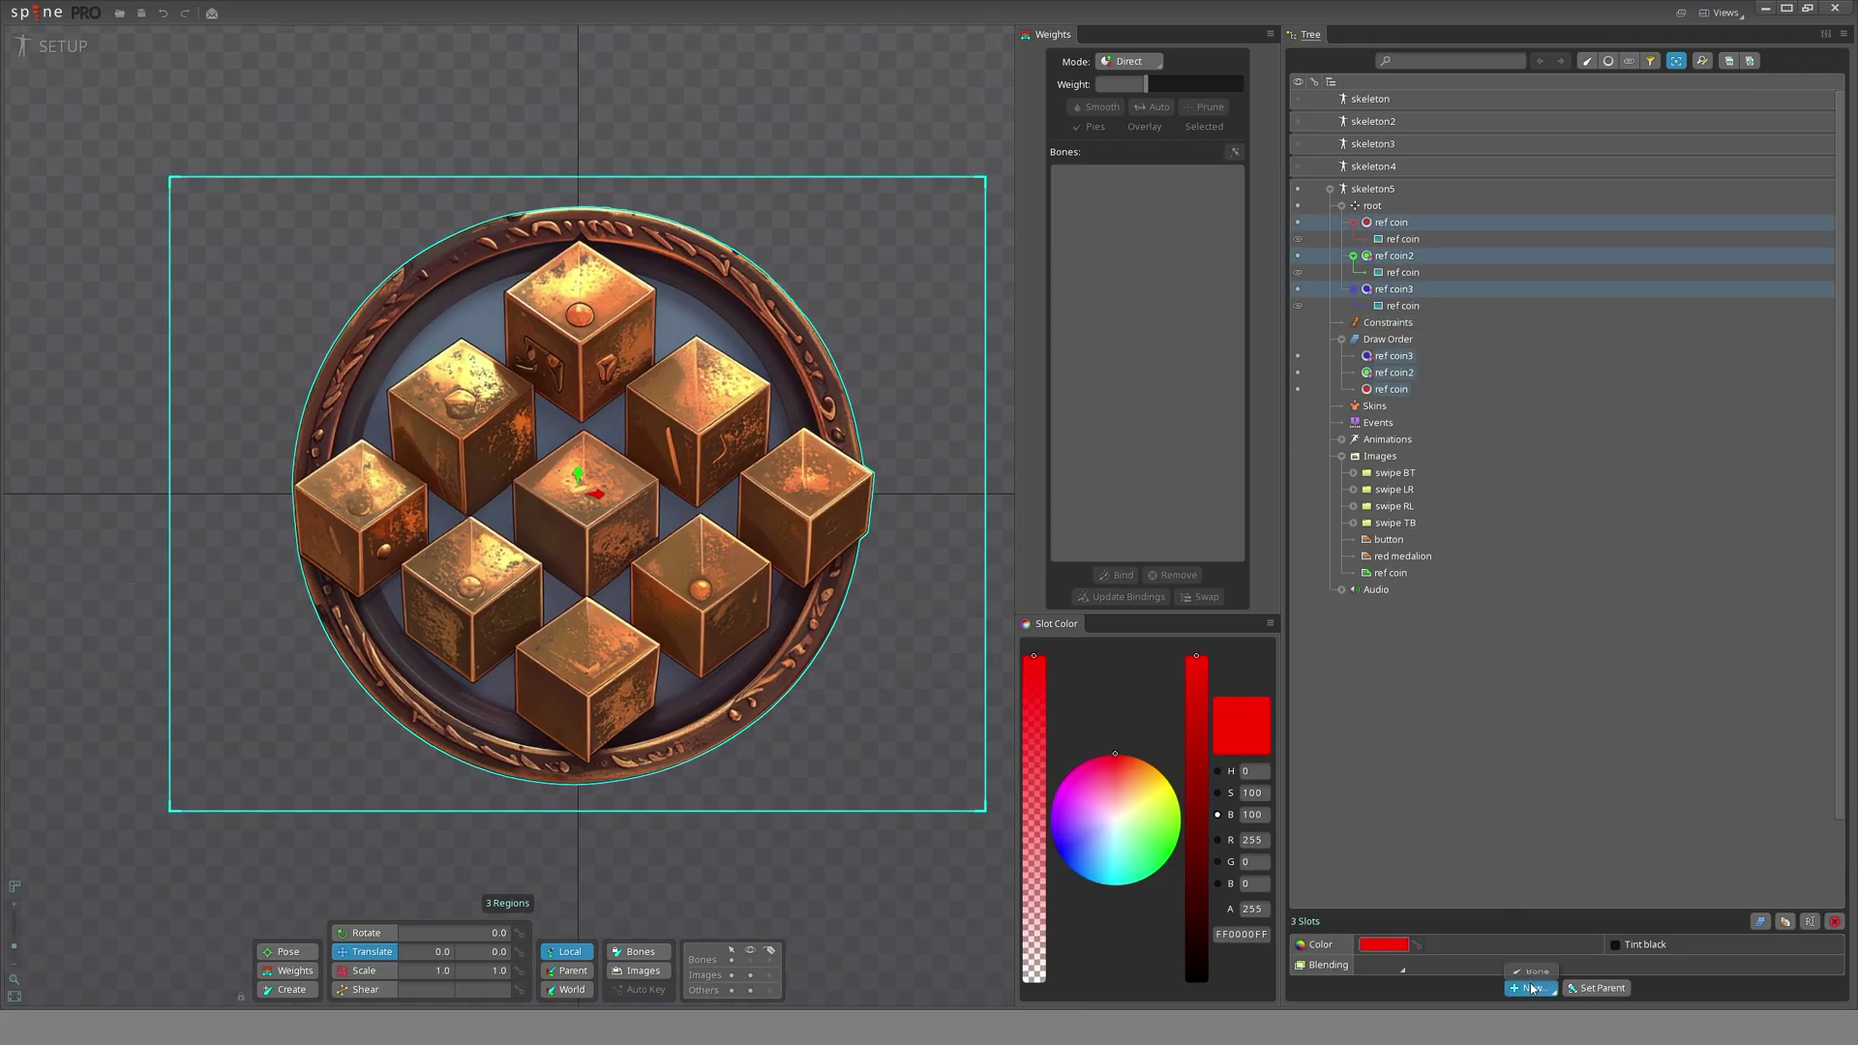
click(1537, 966)
scroll(590, 611, up, 4)
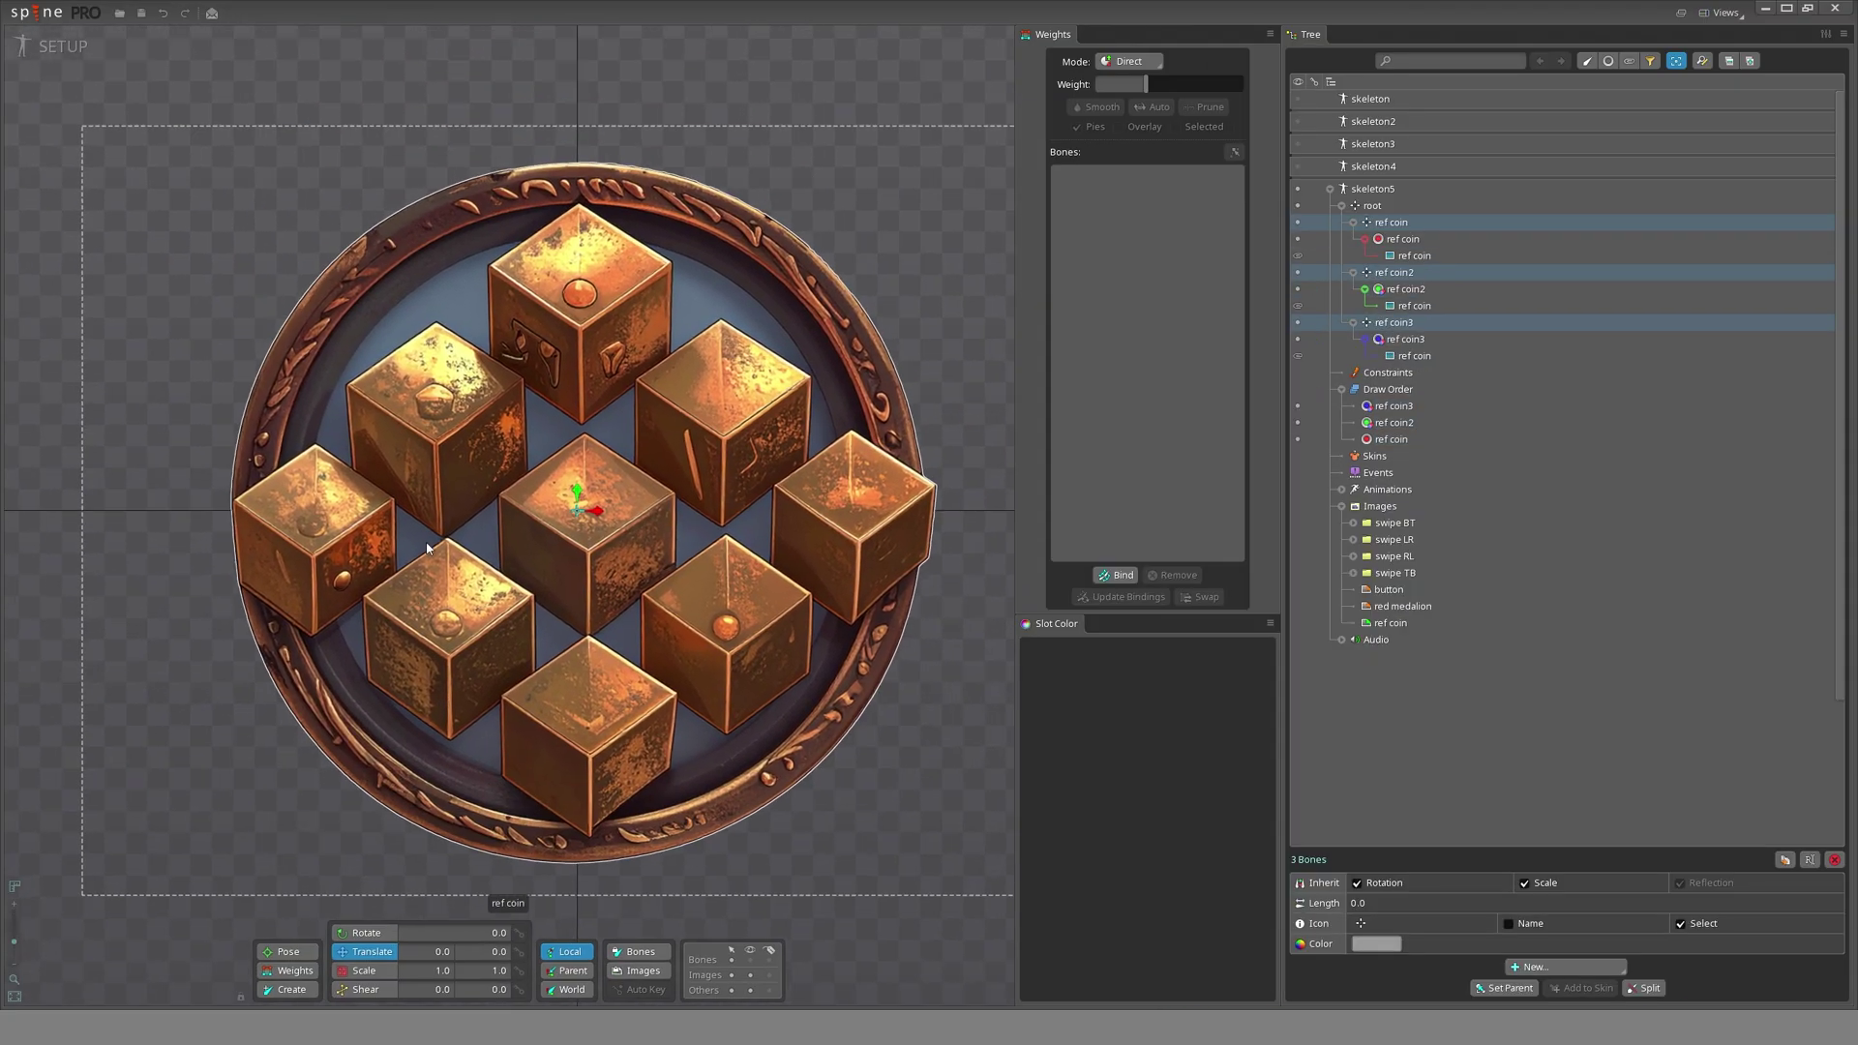
scroll(578, 588, up, 4)
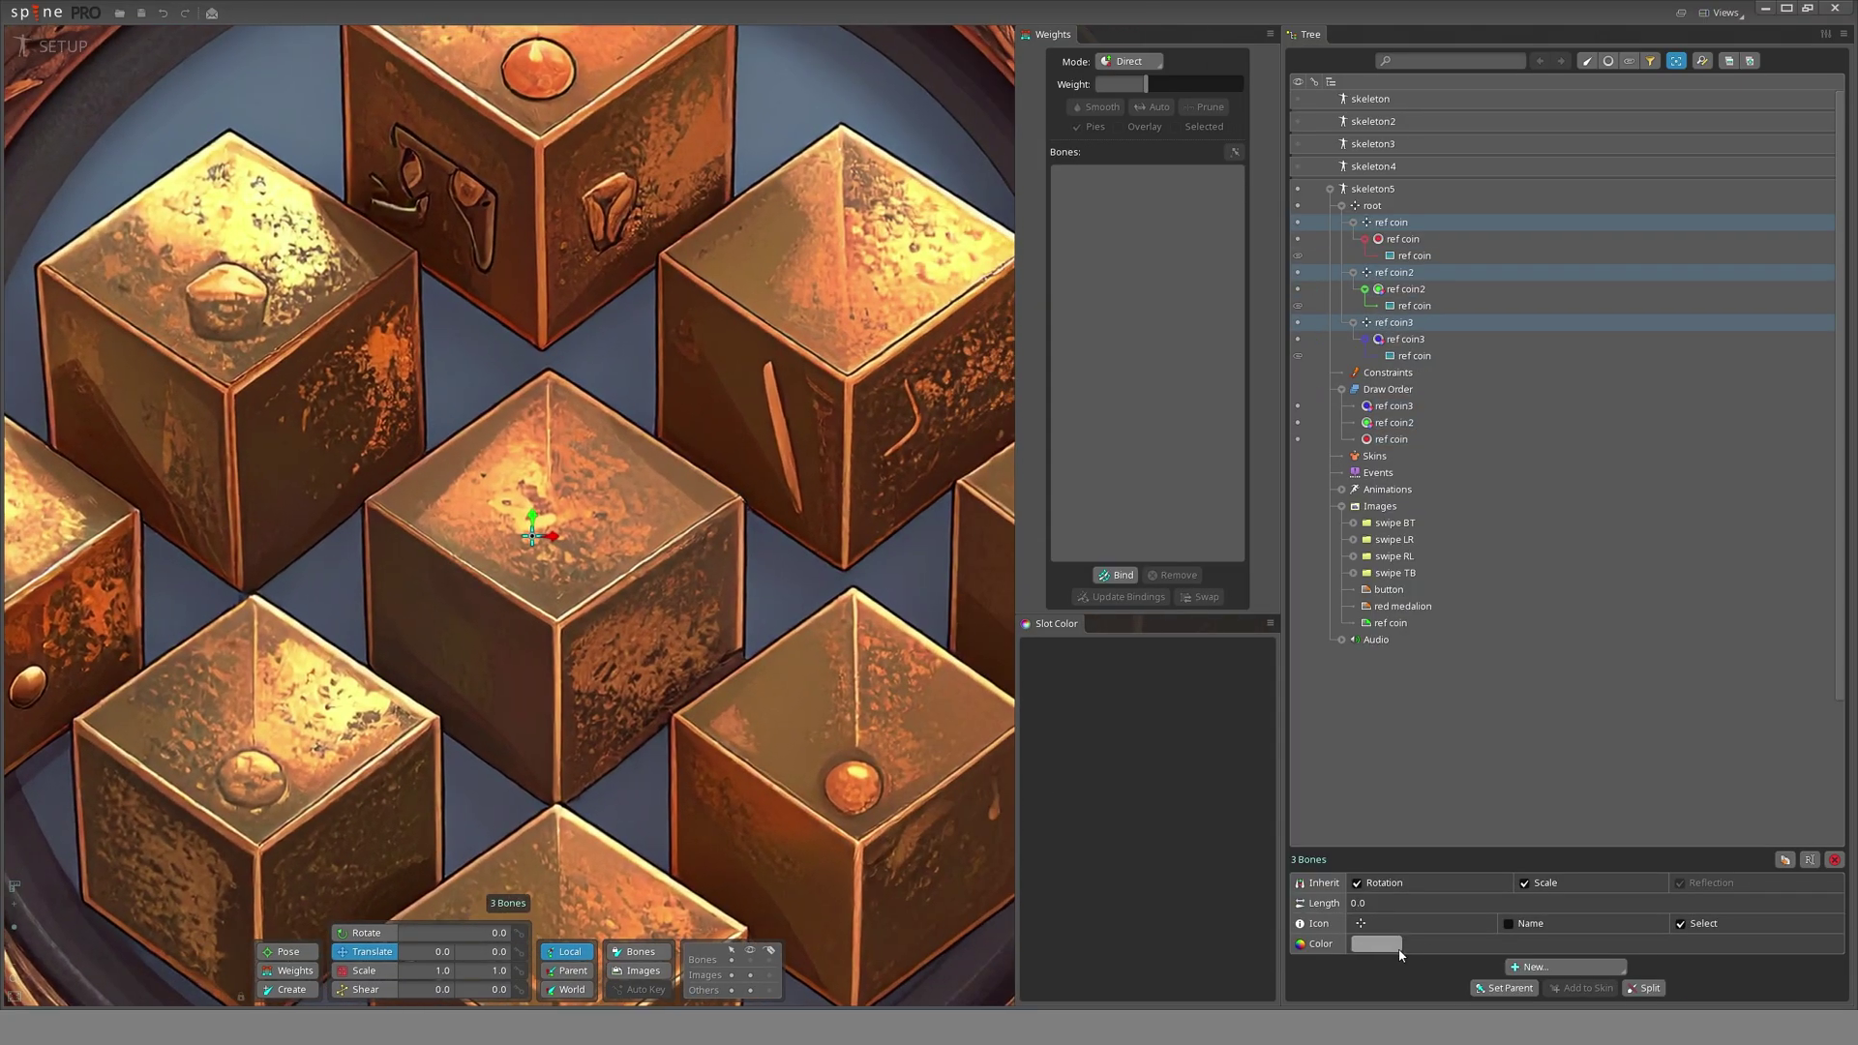
click(1359, 924)
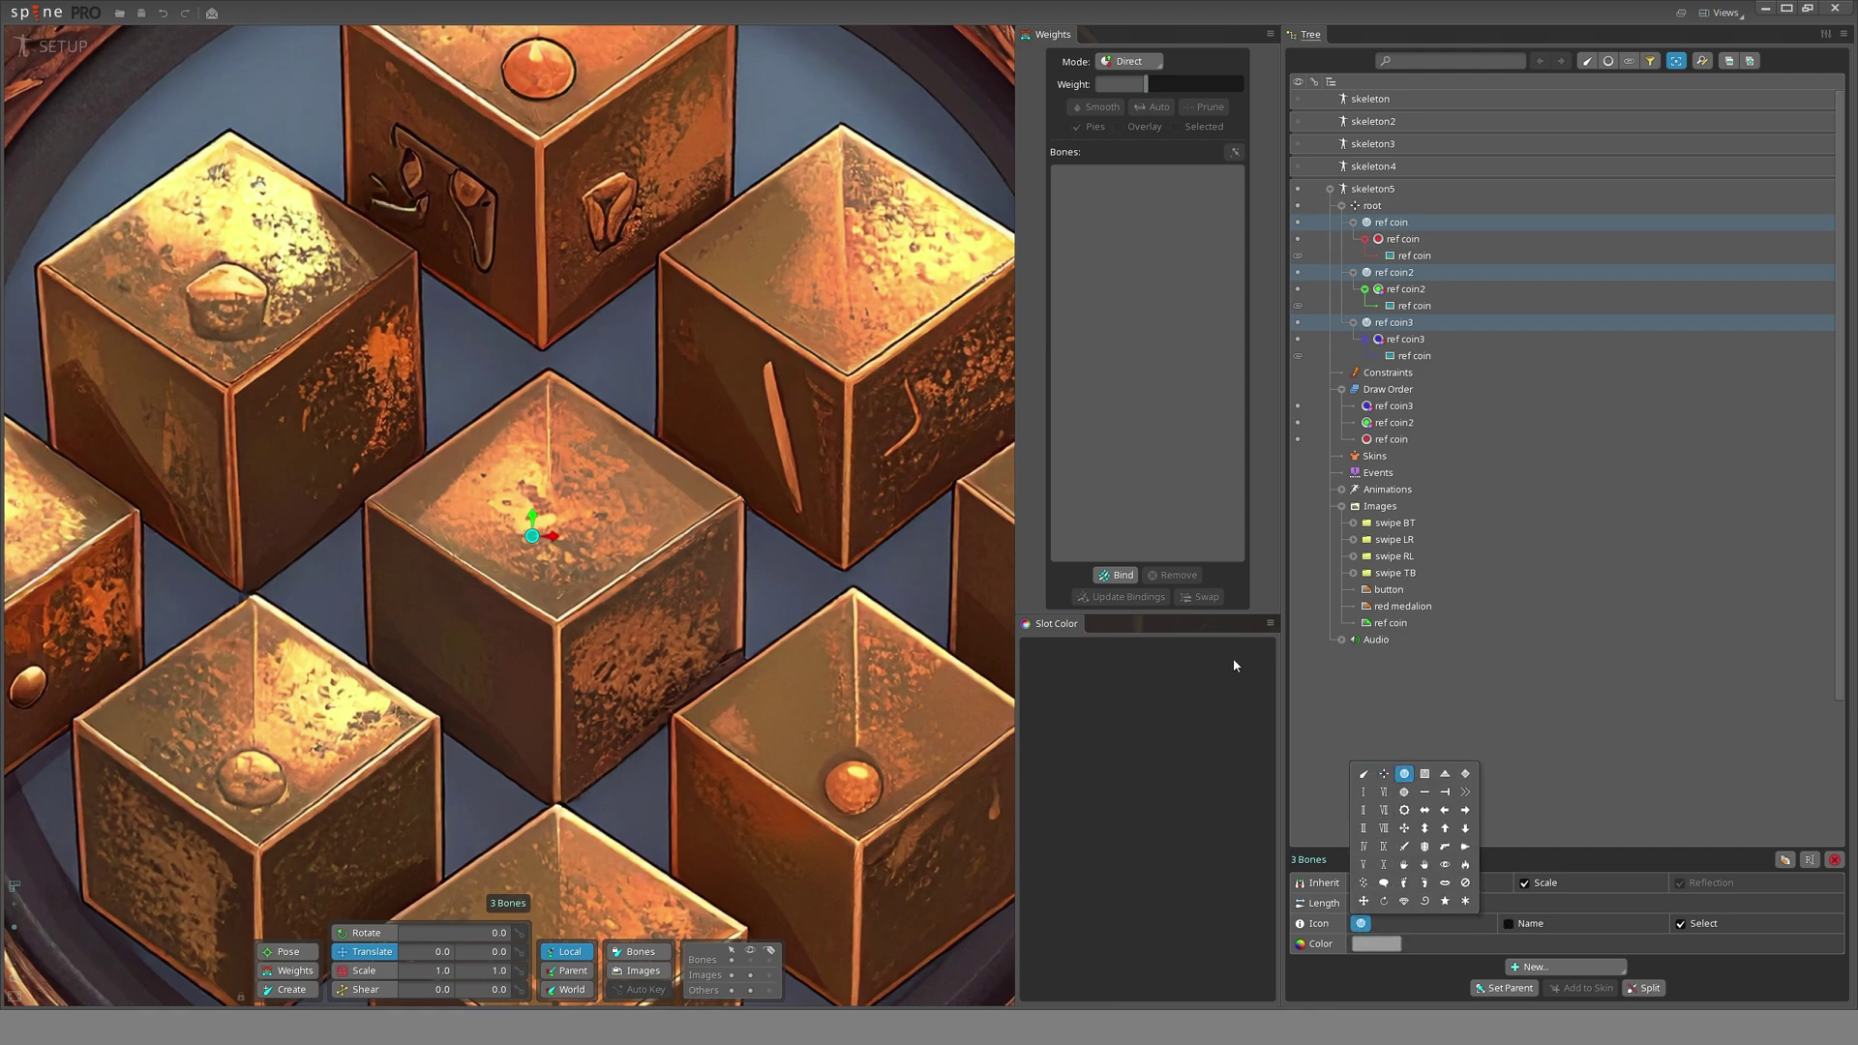
scroll(396, 569, up, 2)
- With the images kept in place, shift the ref coin bone to about X -48 and the ref coin3 bone to about X 47
click(1409, 222)
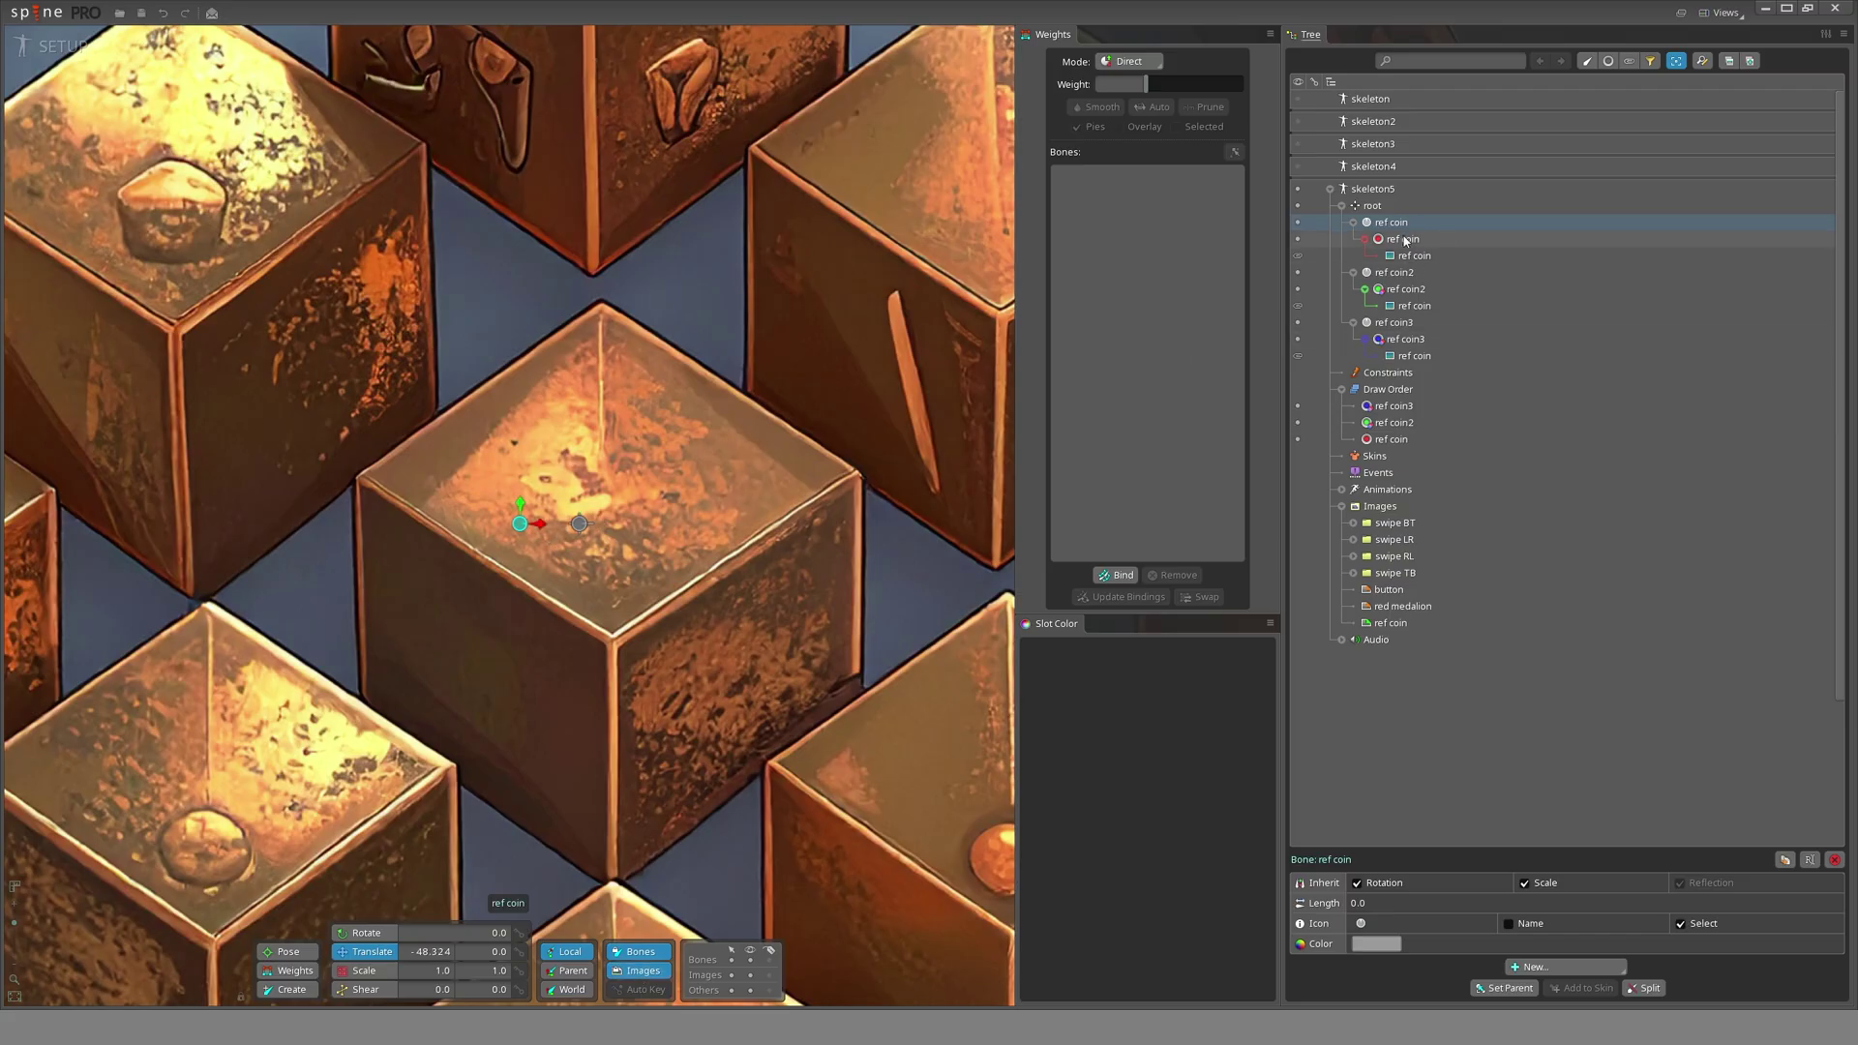
click(1415, 272)
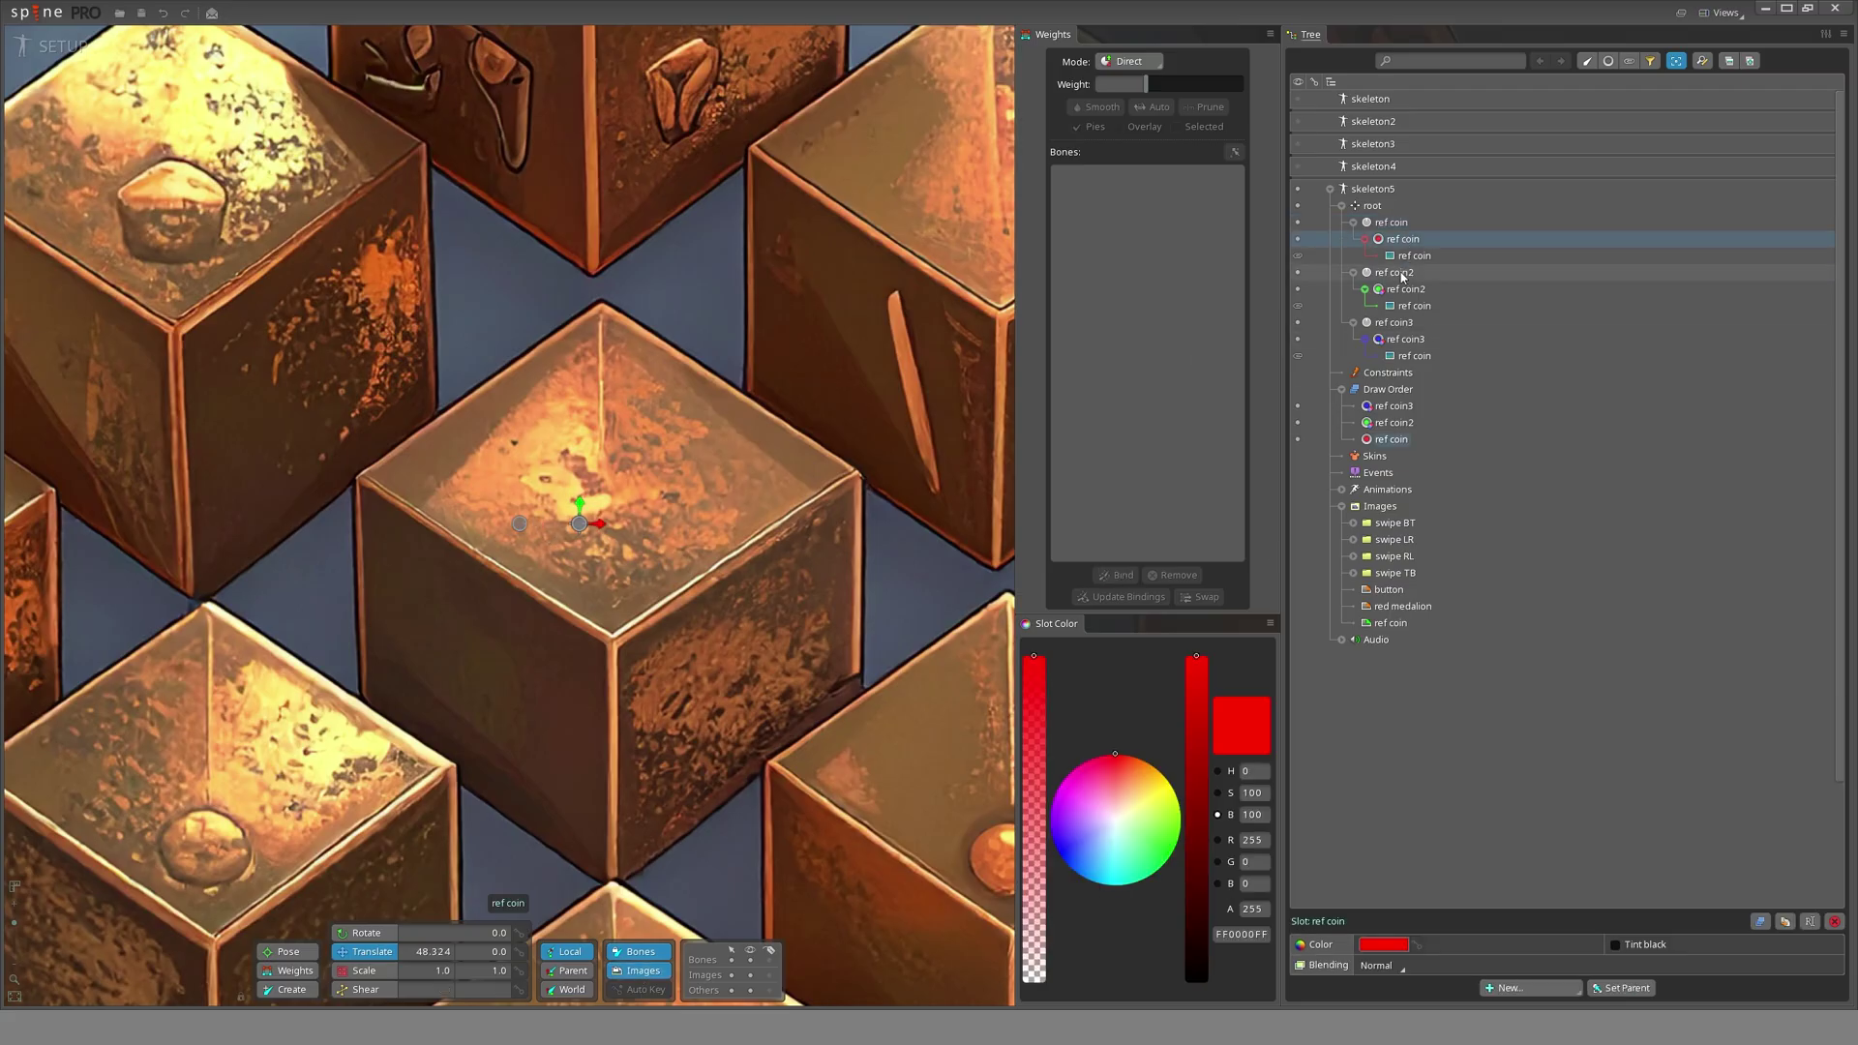
click(1394, 322)
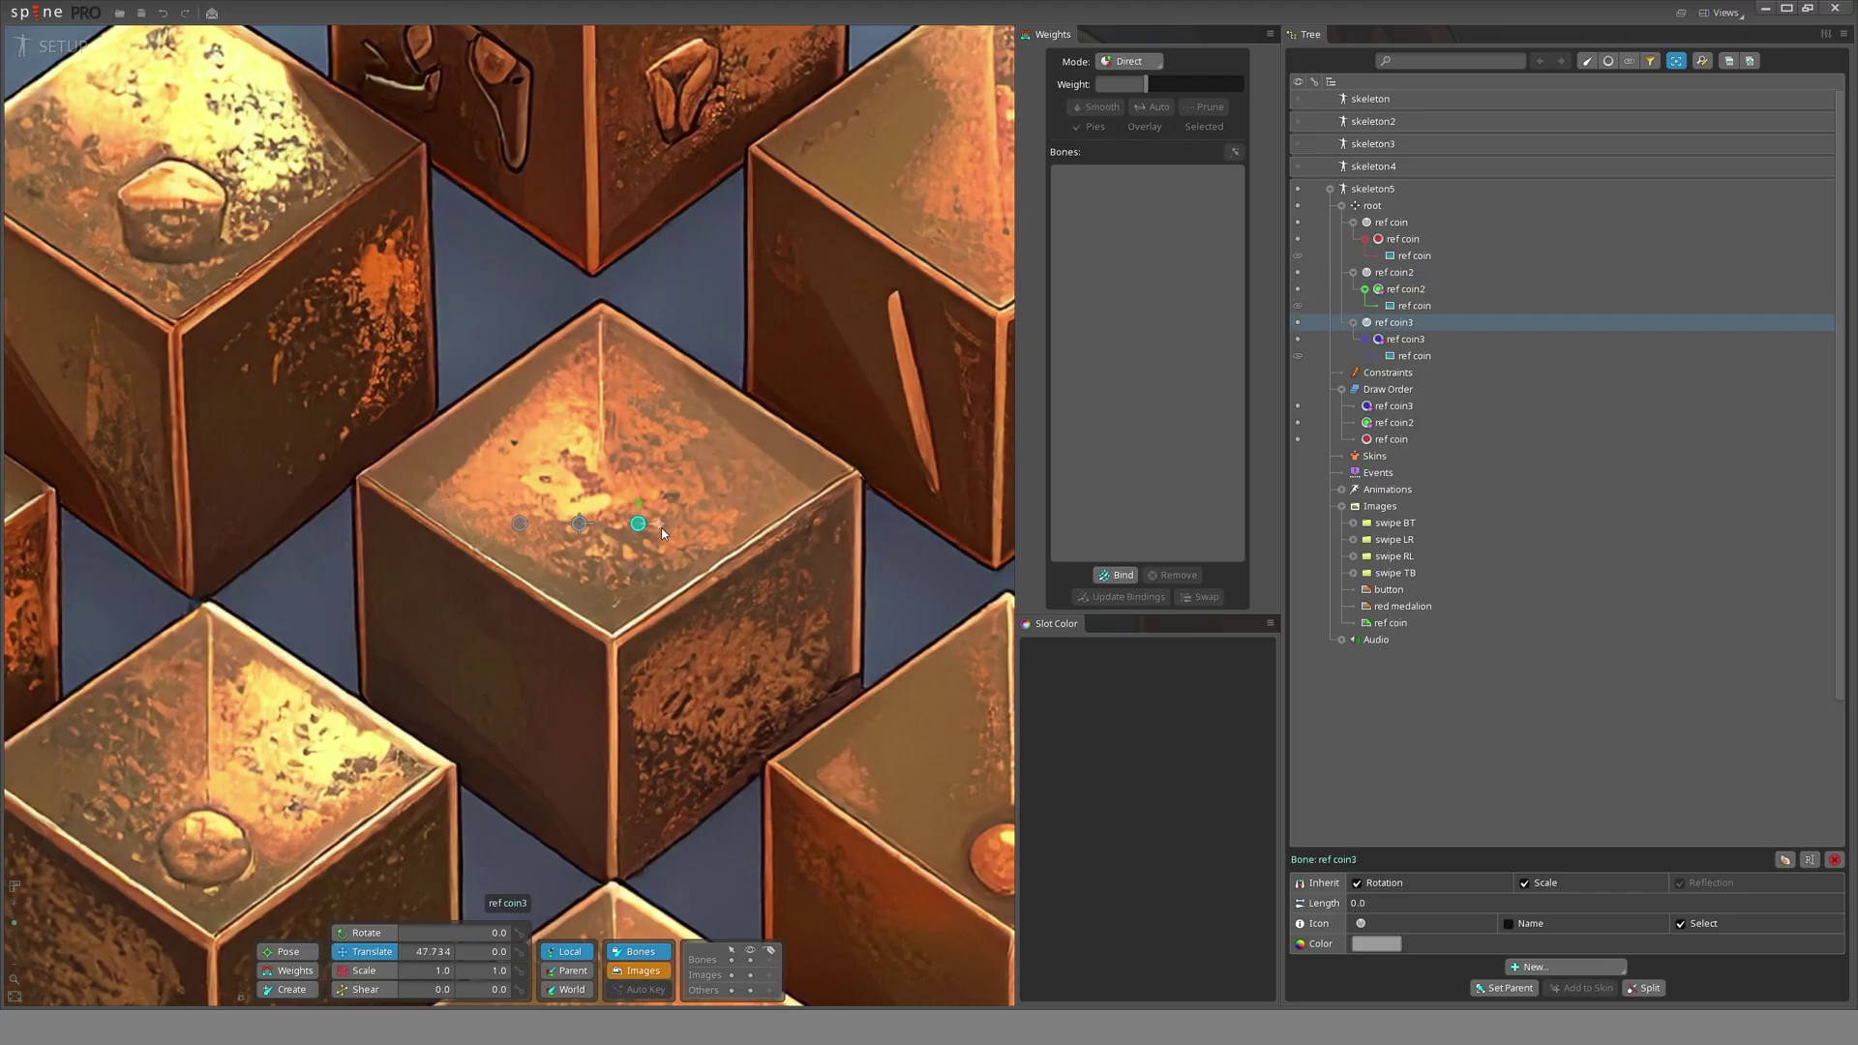
- Set the colour of the ref coin bone to fully saturated red
click(1417, 223)
click(1382, 949)
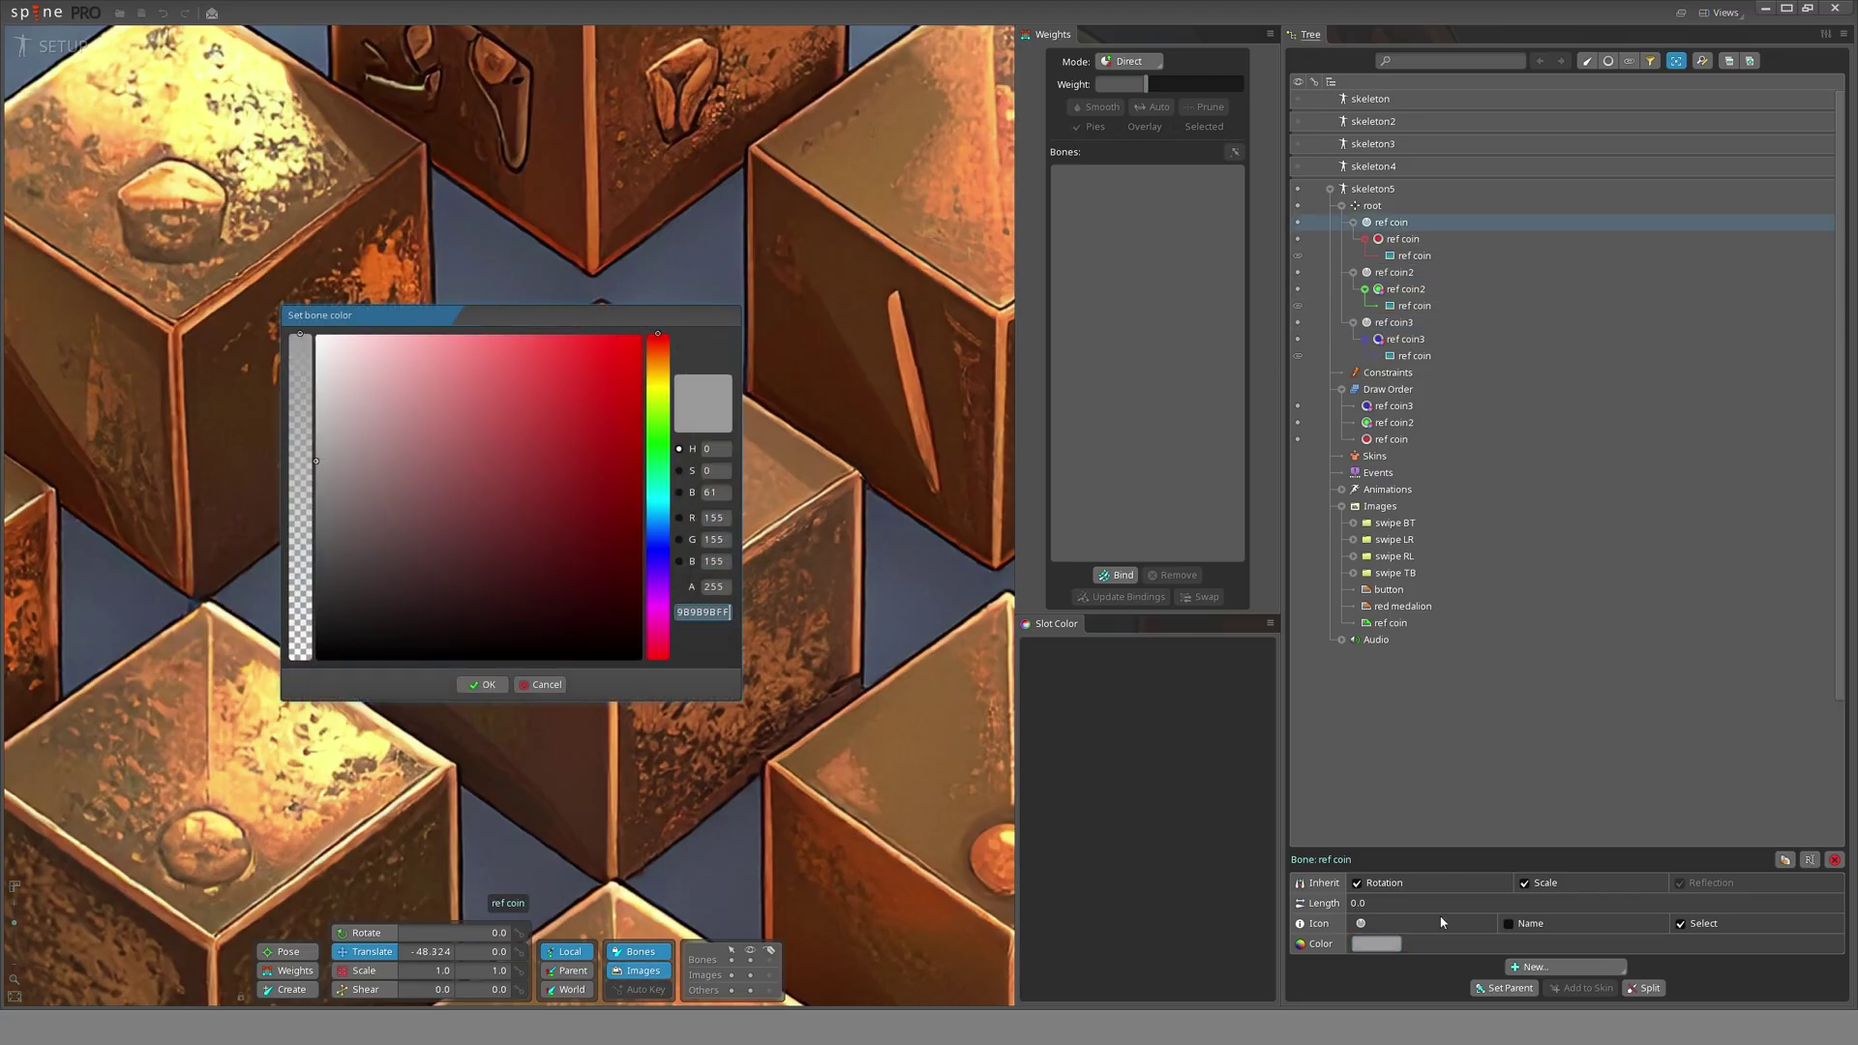
drag(612, 387, 647, 330)
click(478, 684)
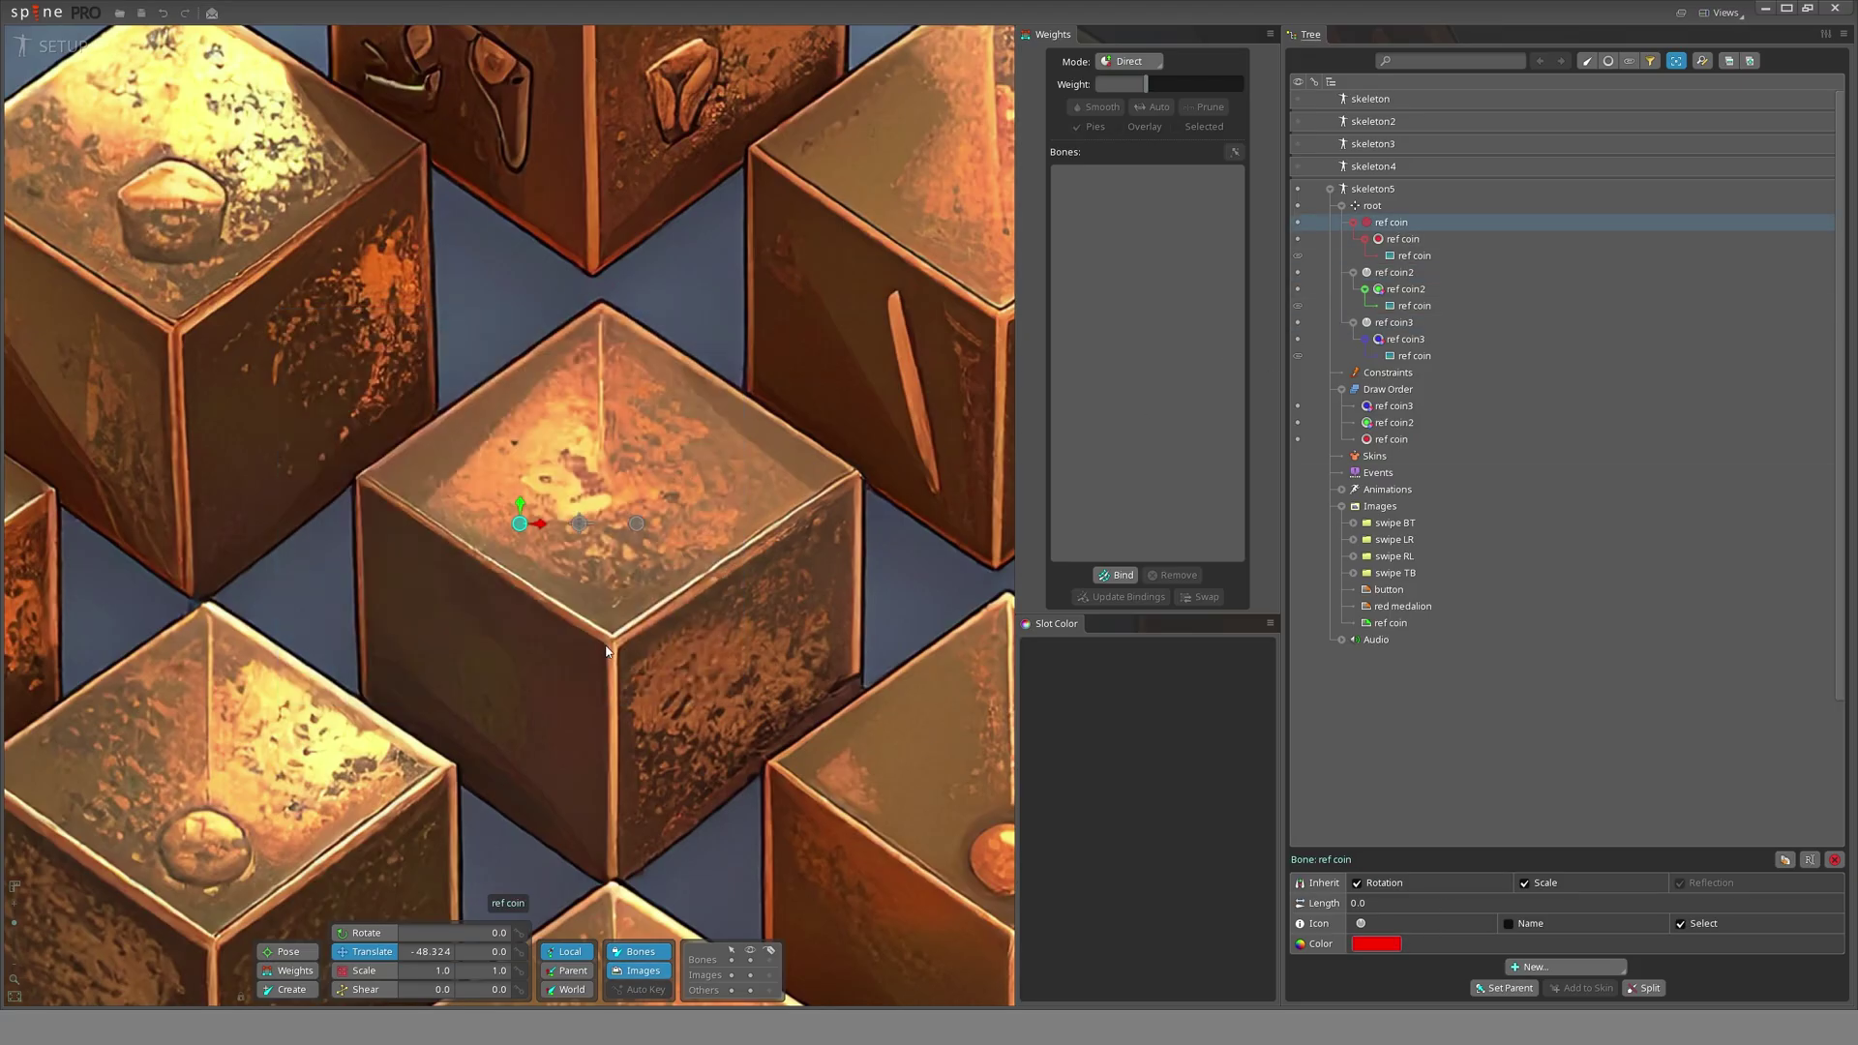
- Set the colour of the ref coin2 bone to bright green, 46FF00FF
click(581, 524)
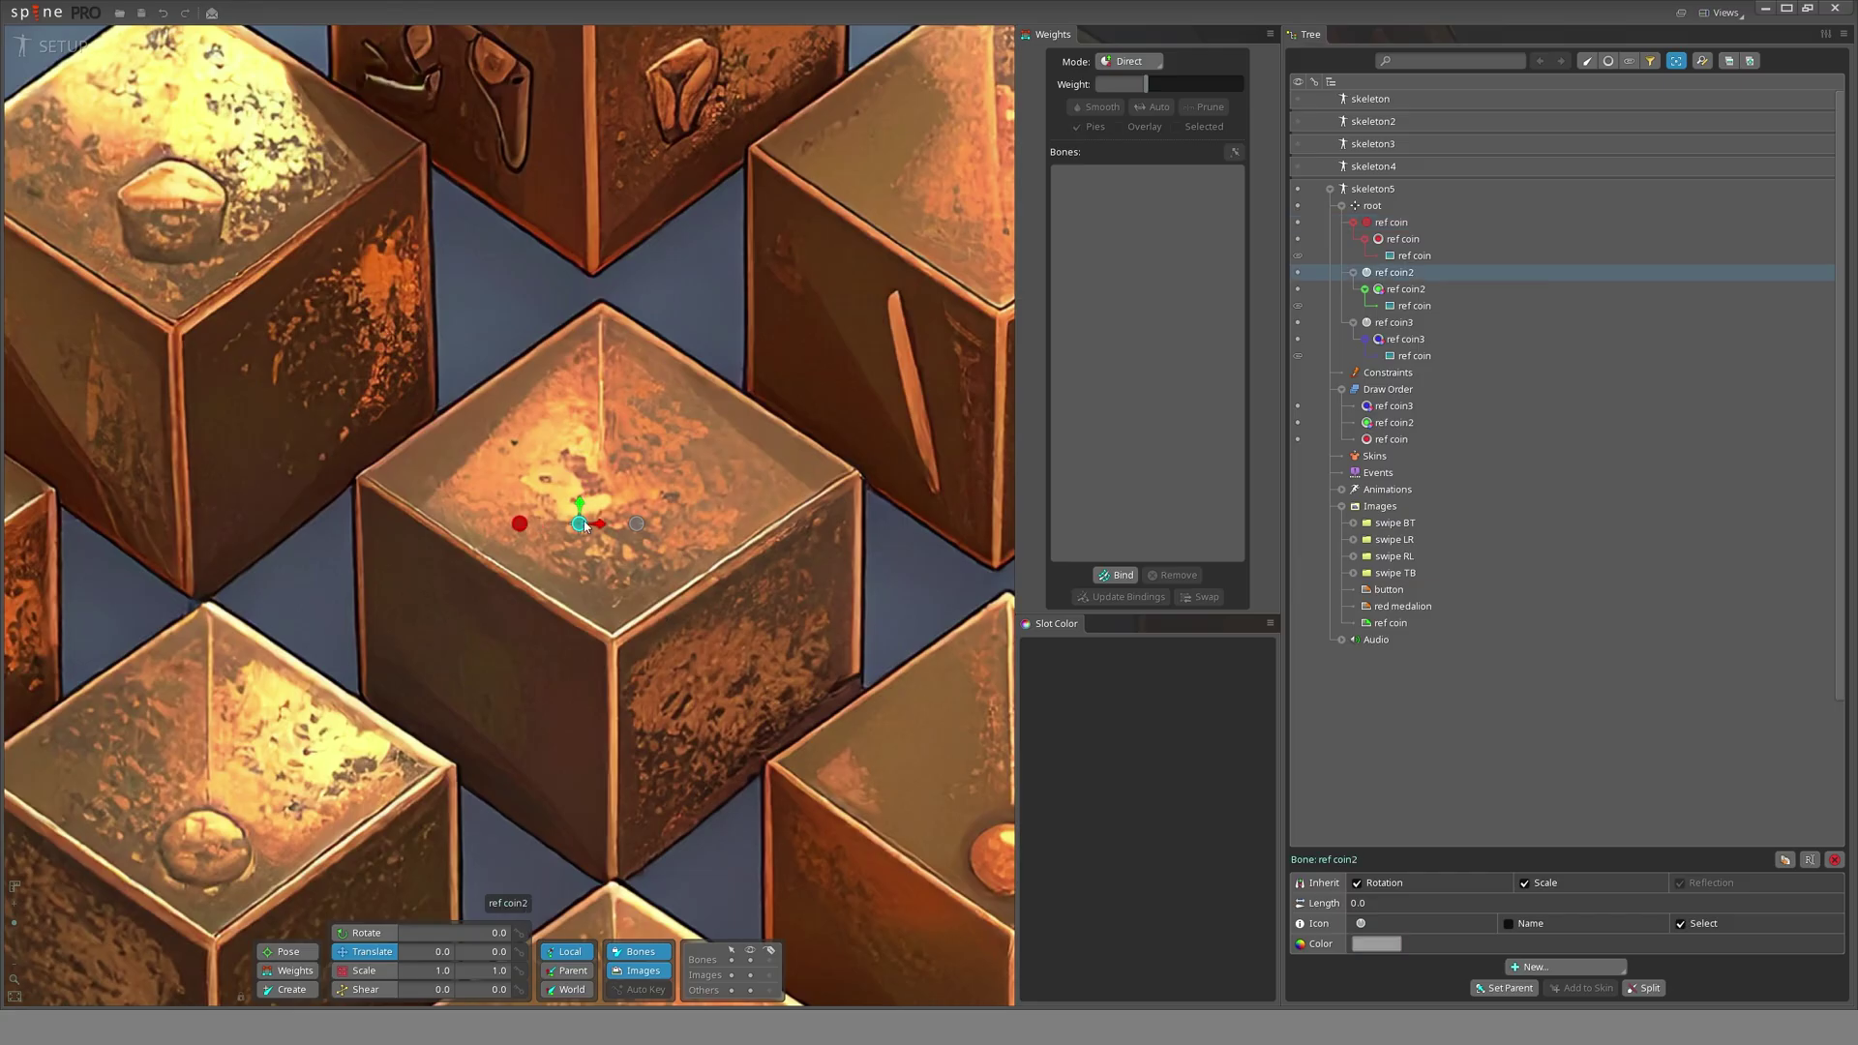
click(1377, 945)
click(660, 427)
drag(634, 340, 684, 314)
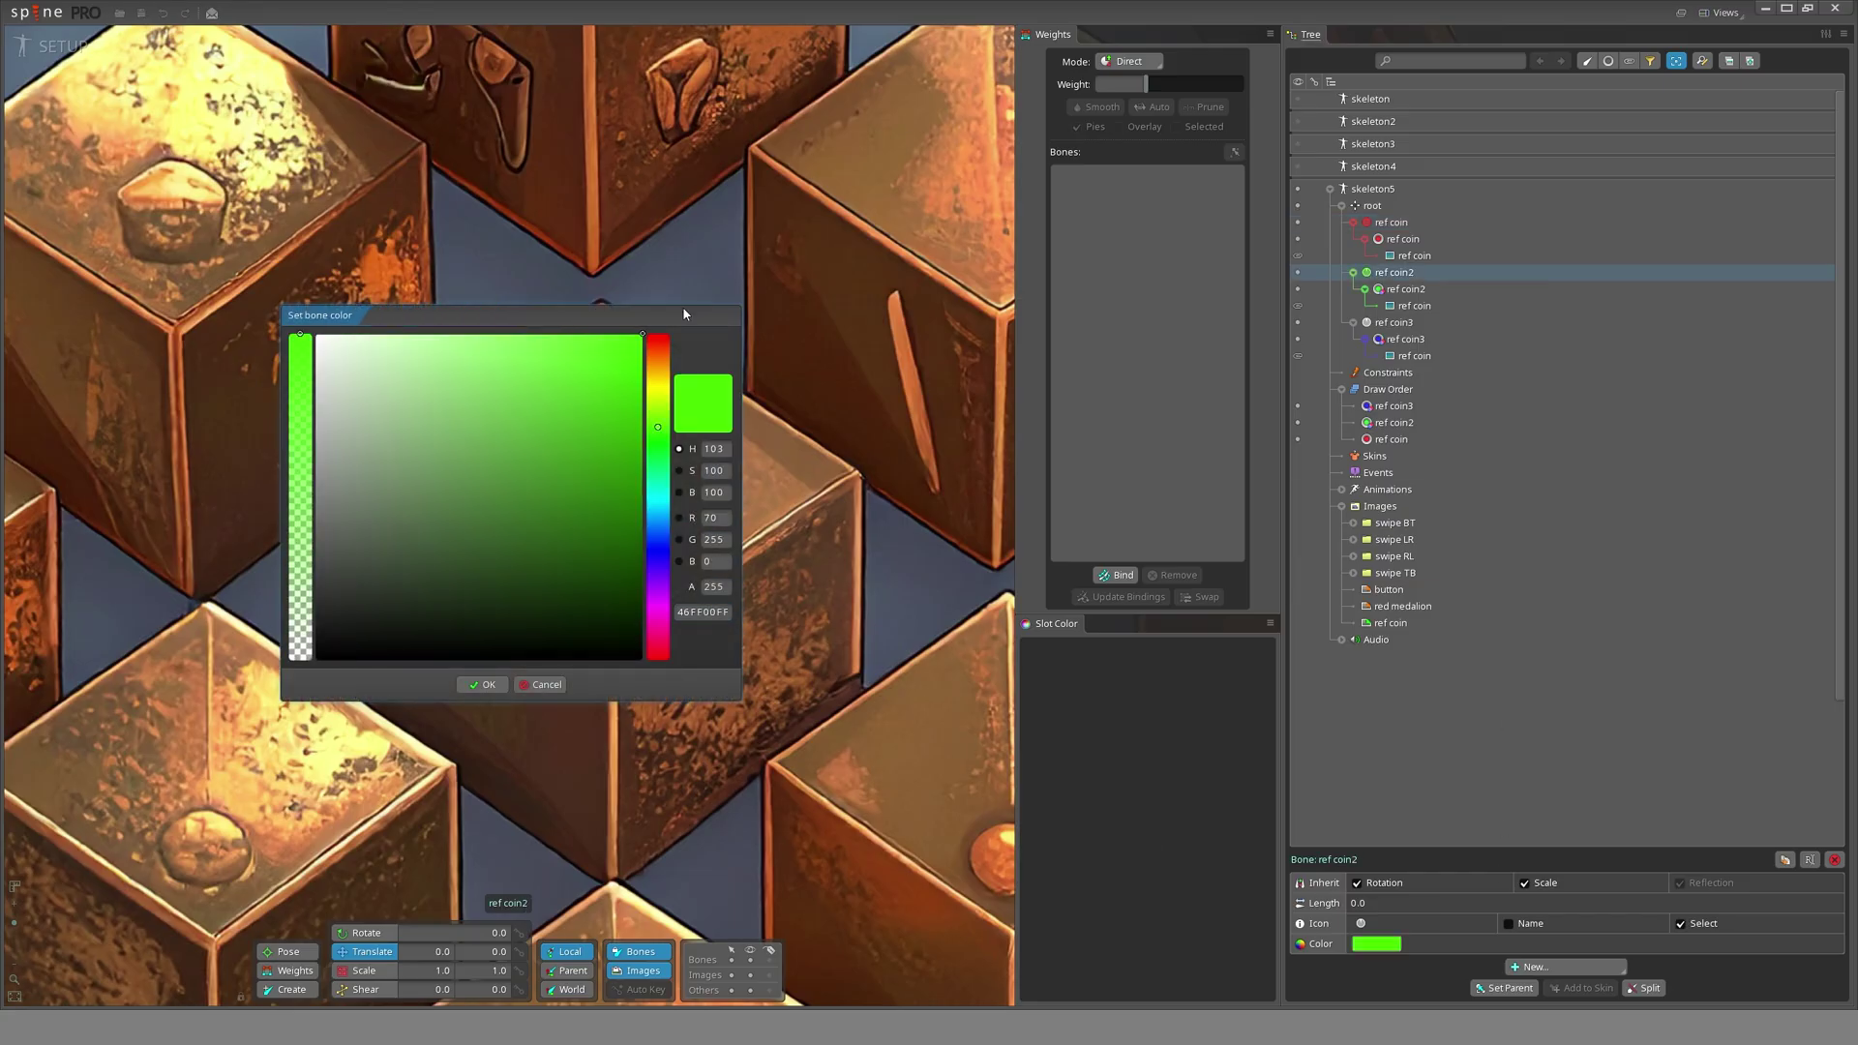
click(481, 687)
- Set the colour of the ref coin3 bone to saturated blue, 0200FFFF
click(635, 525)
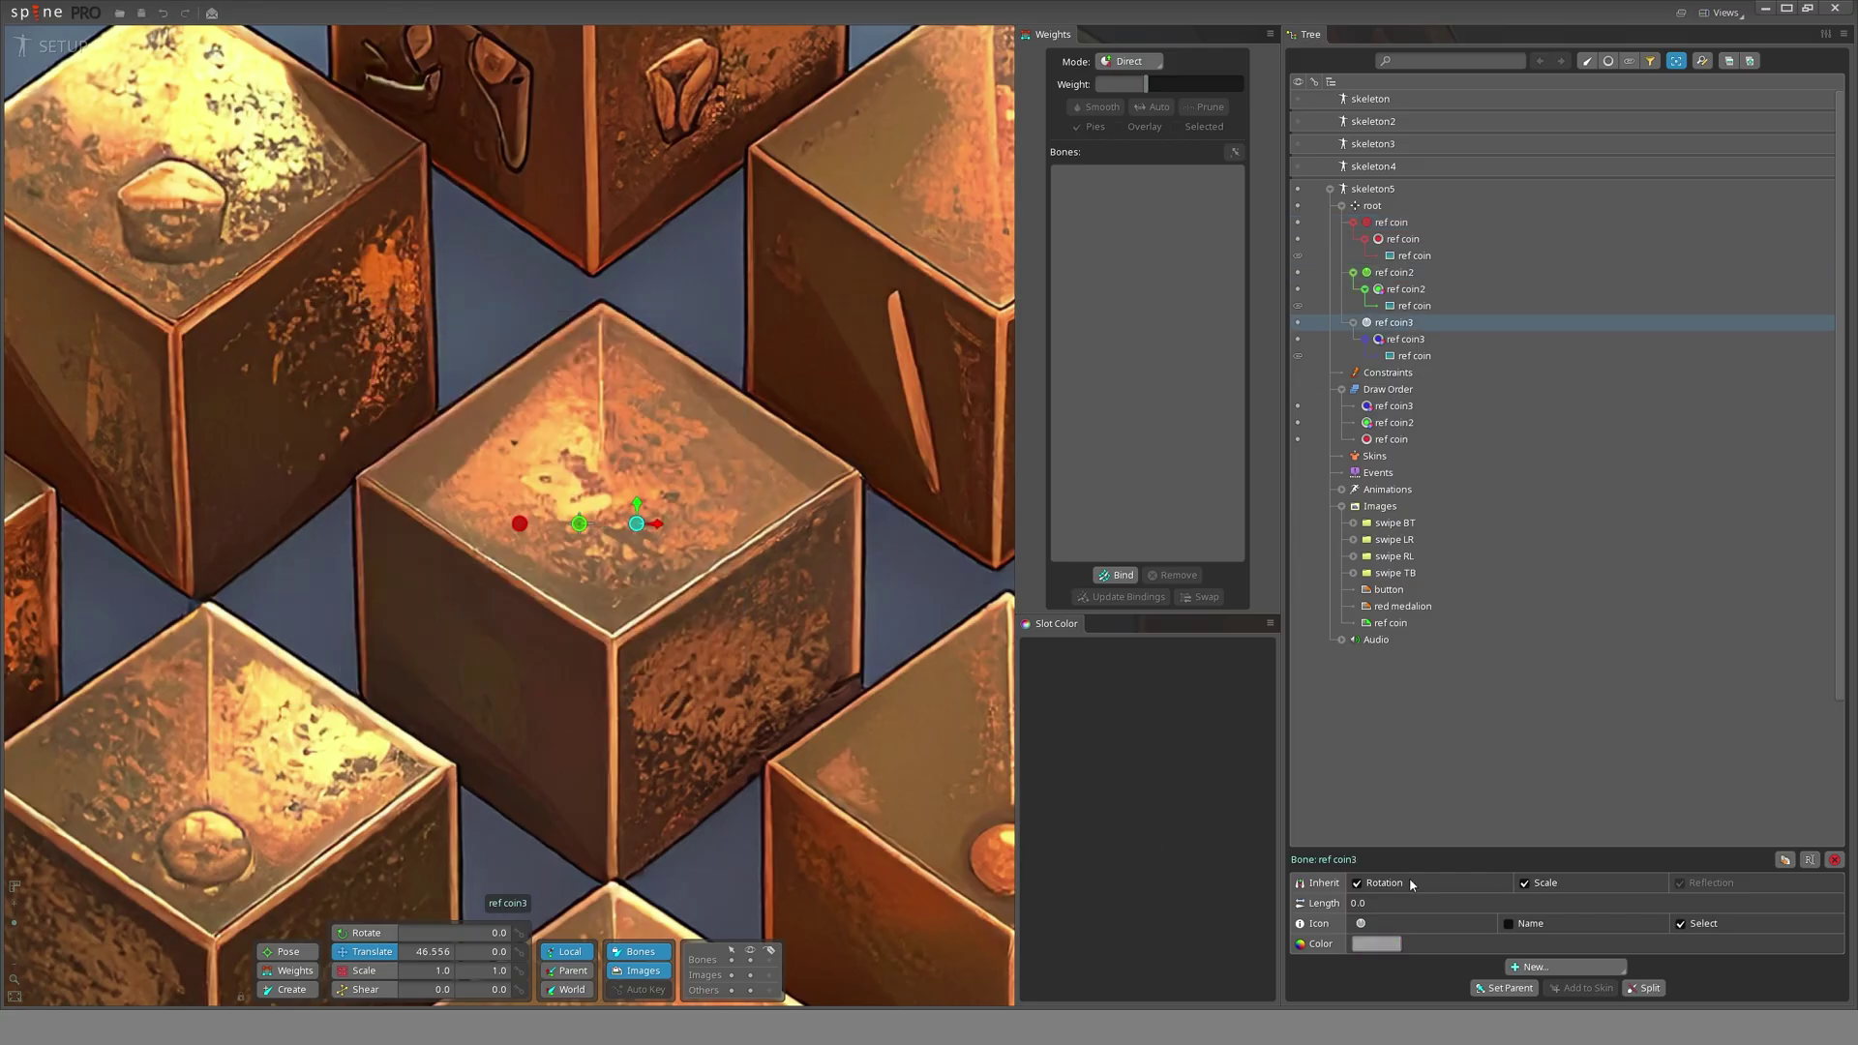
click(1375, 945)
click(658, 555)
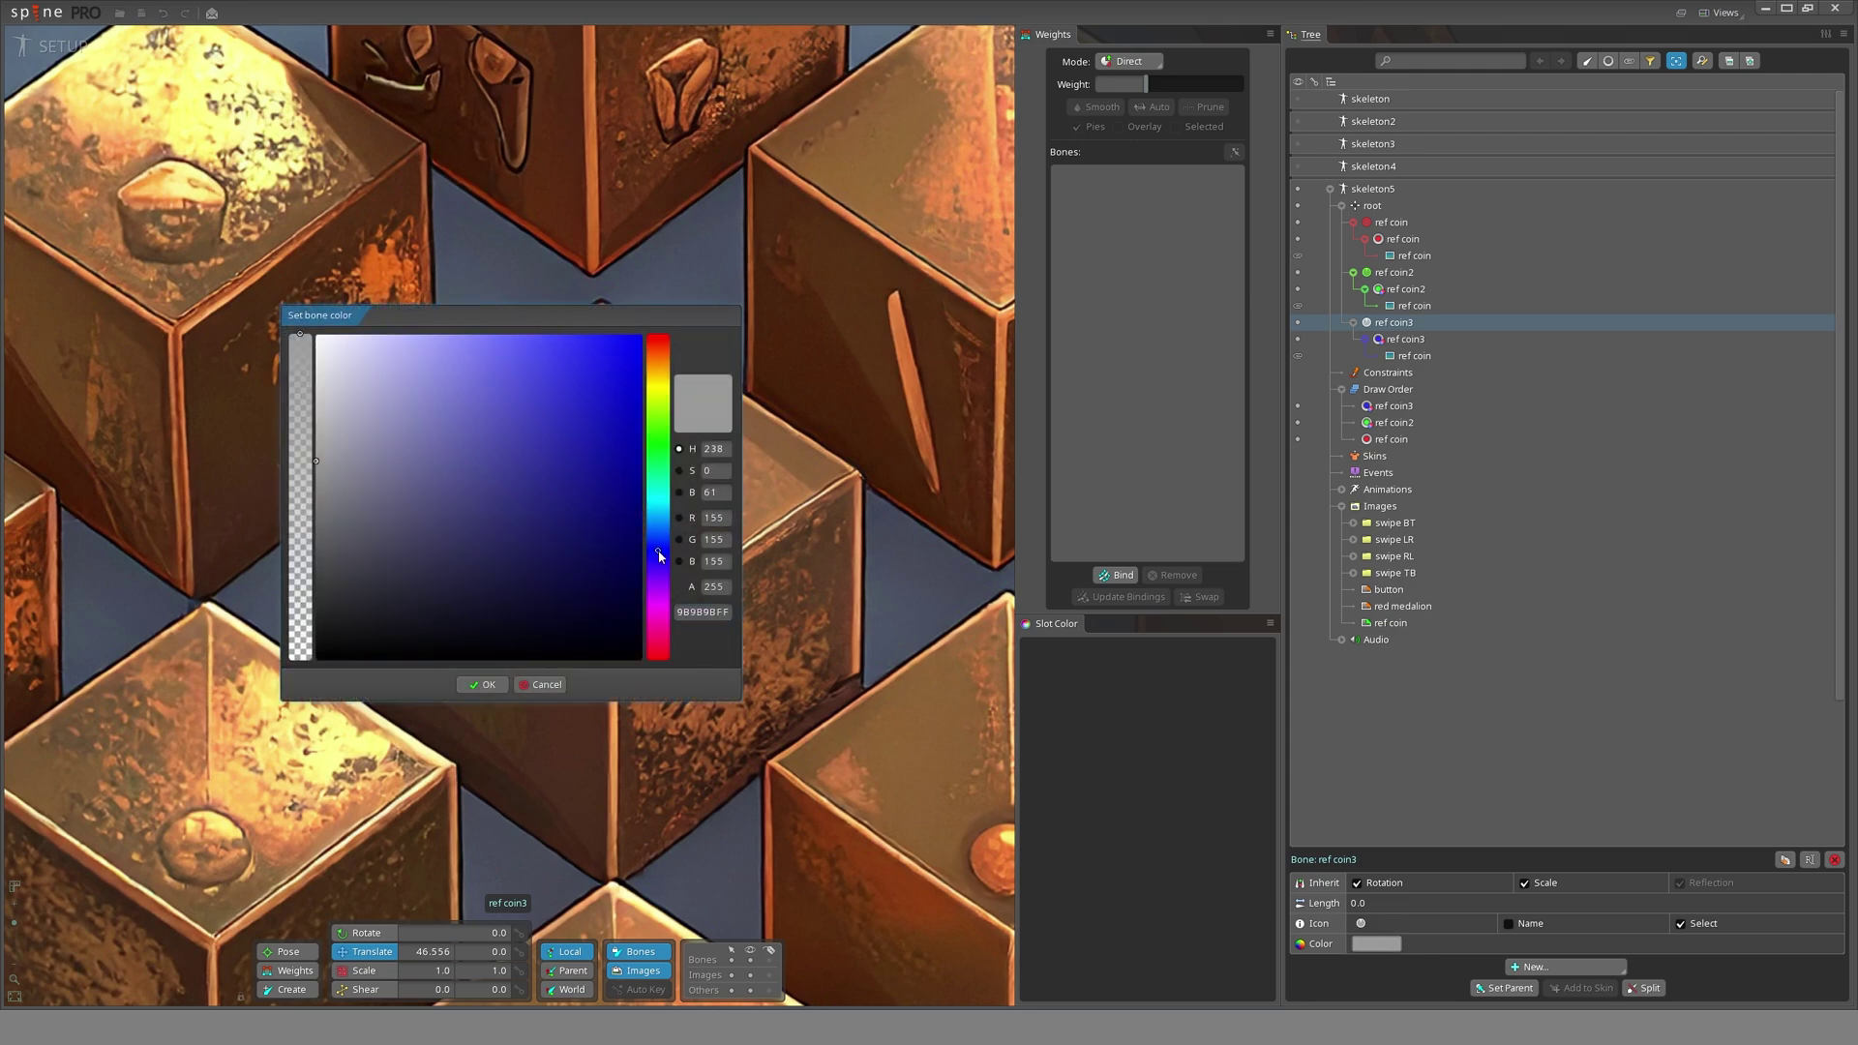
drag(610, 418, 646, 329)
click(480, 686)
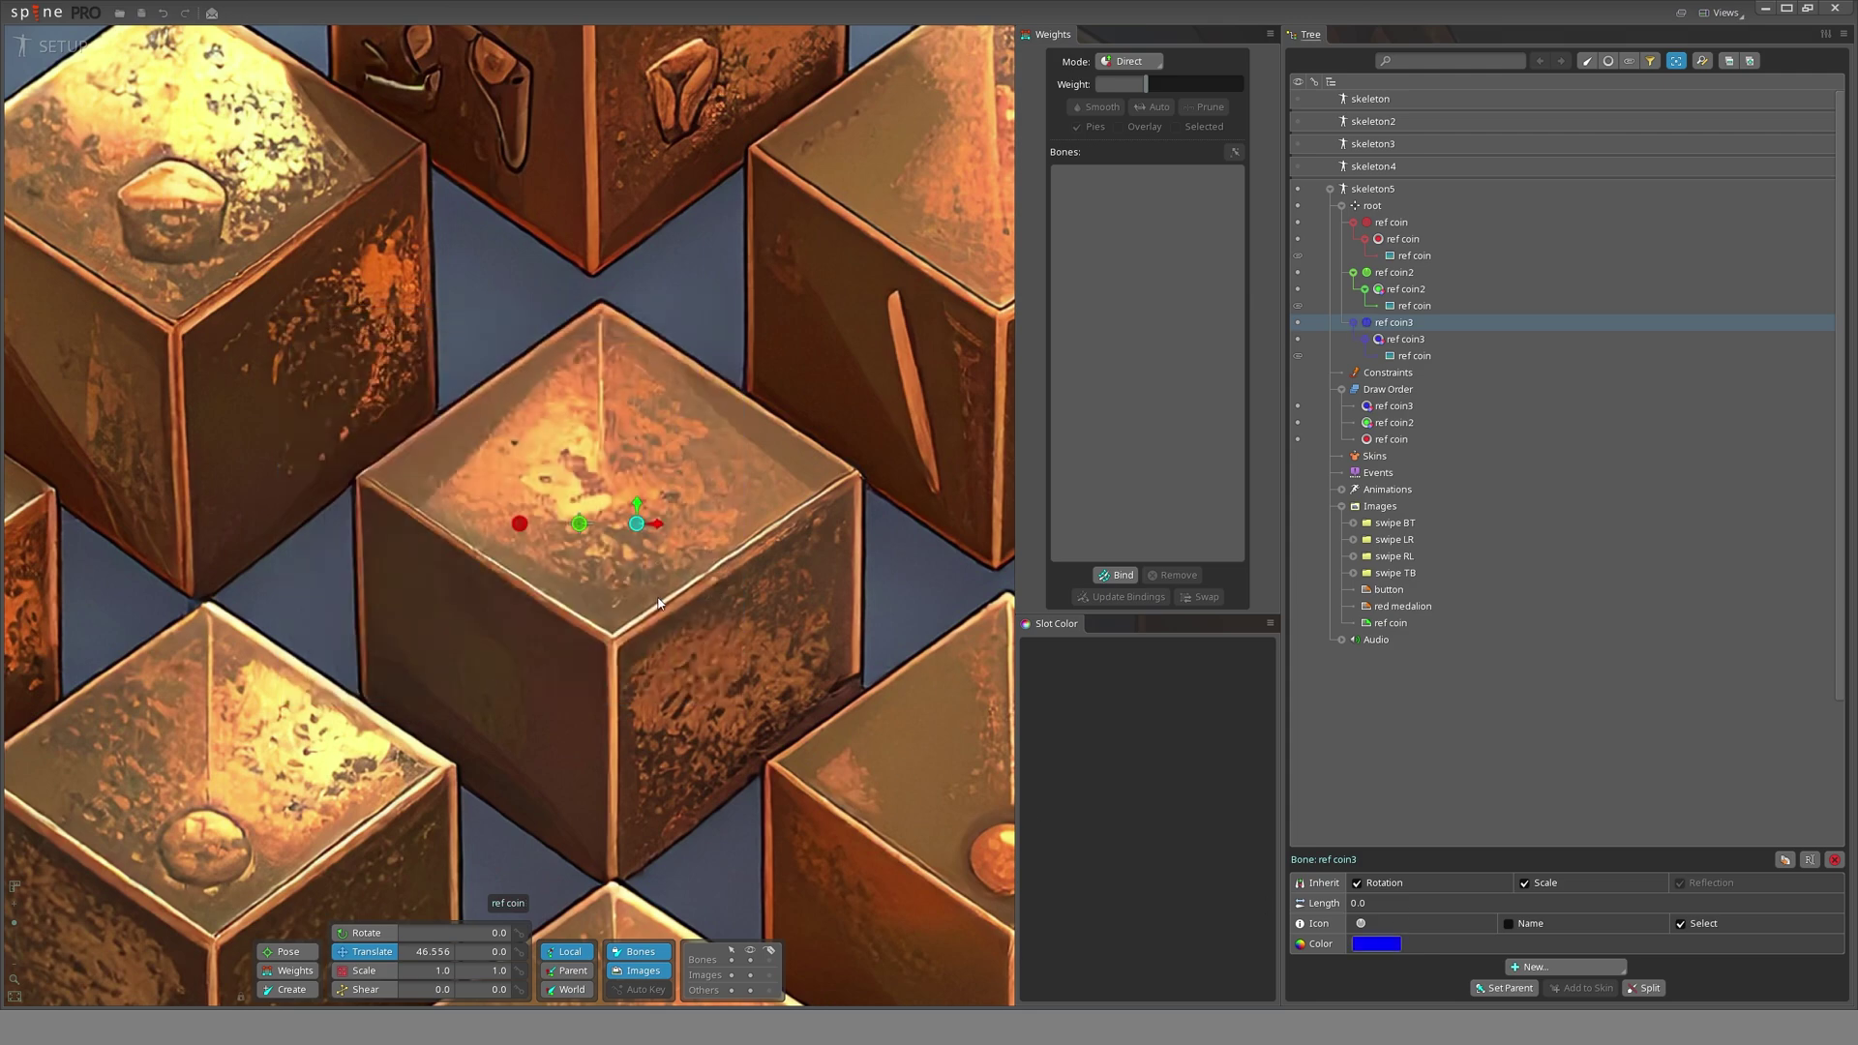
click(1376, 943)
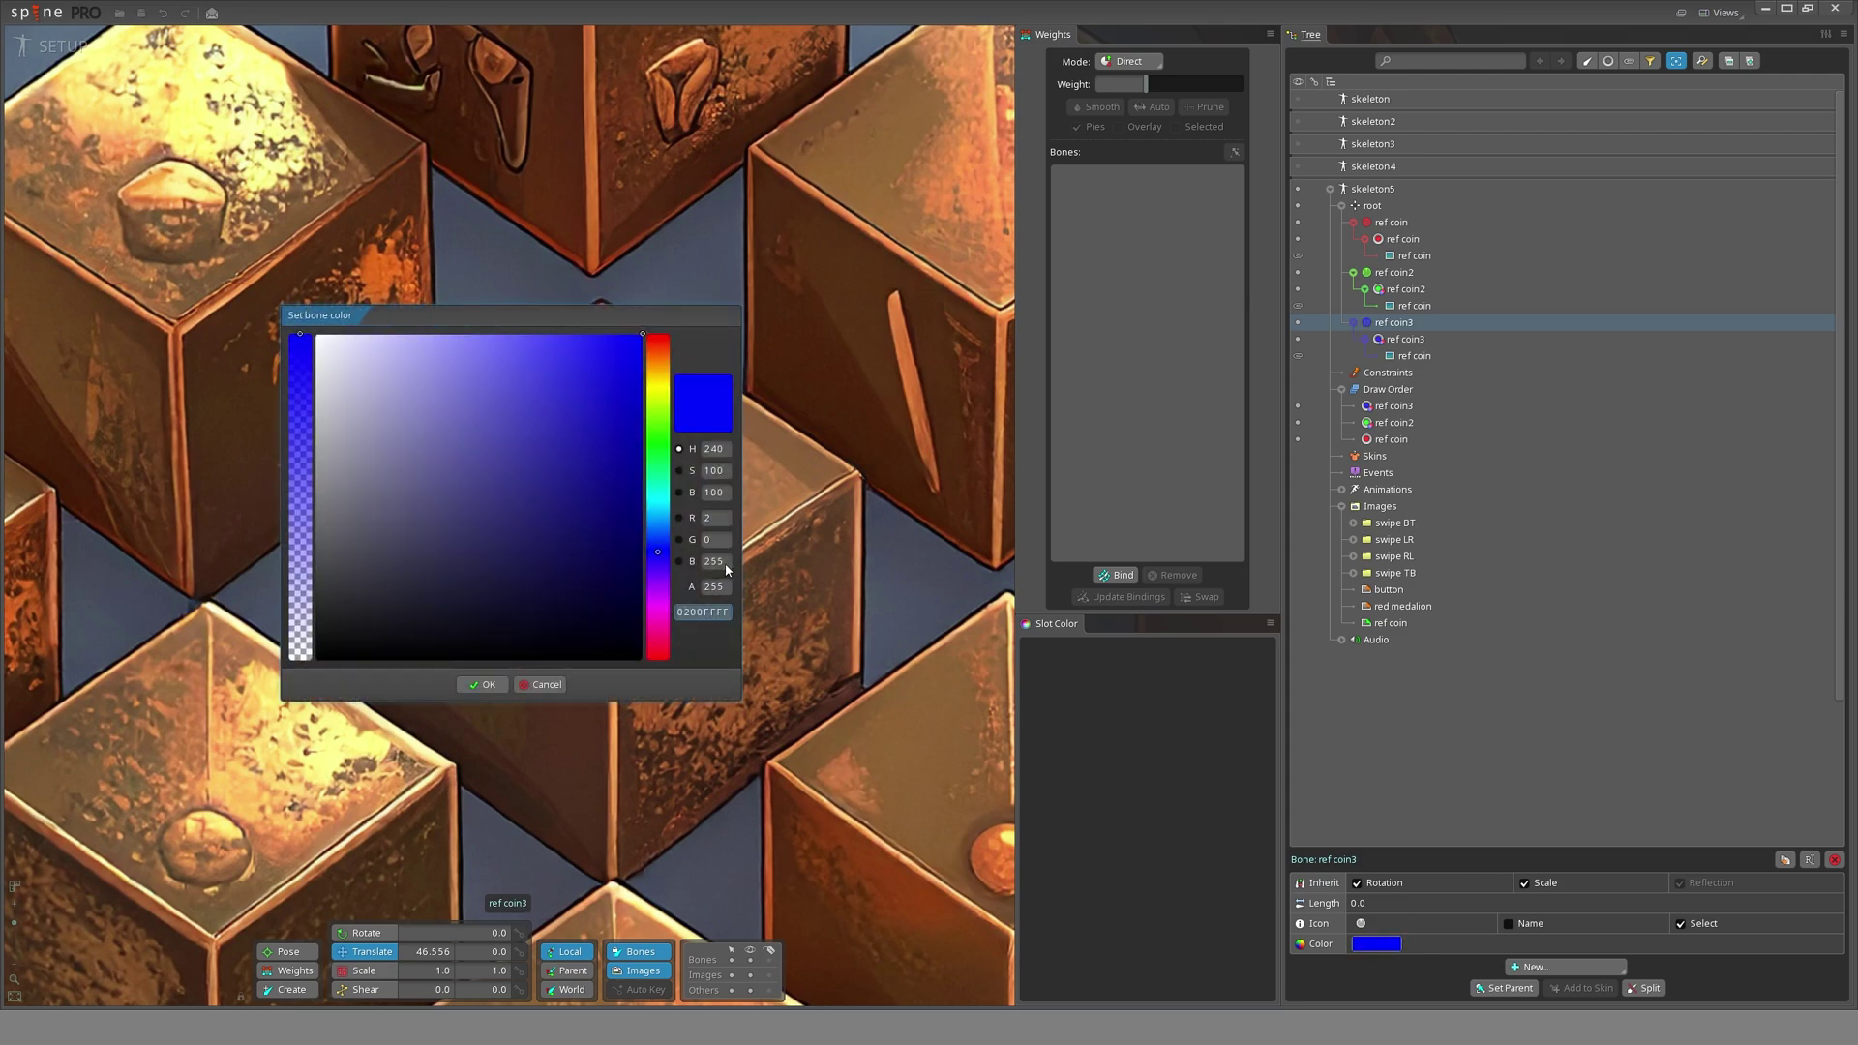
click(480, 693)
scroll(717, 629, up, 5)
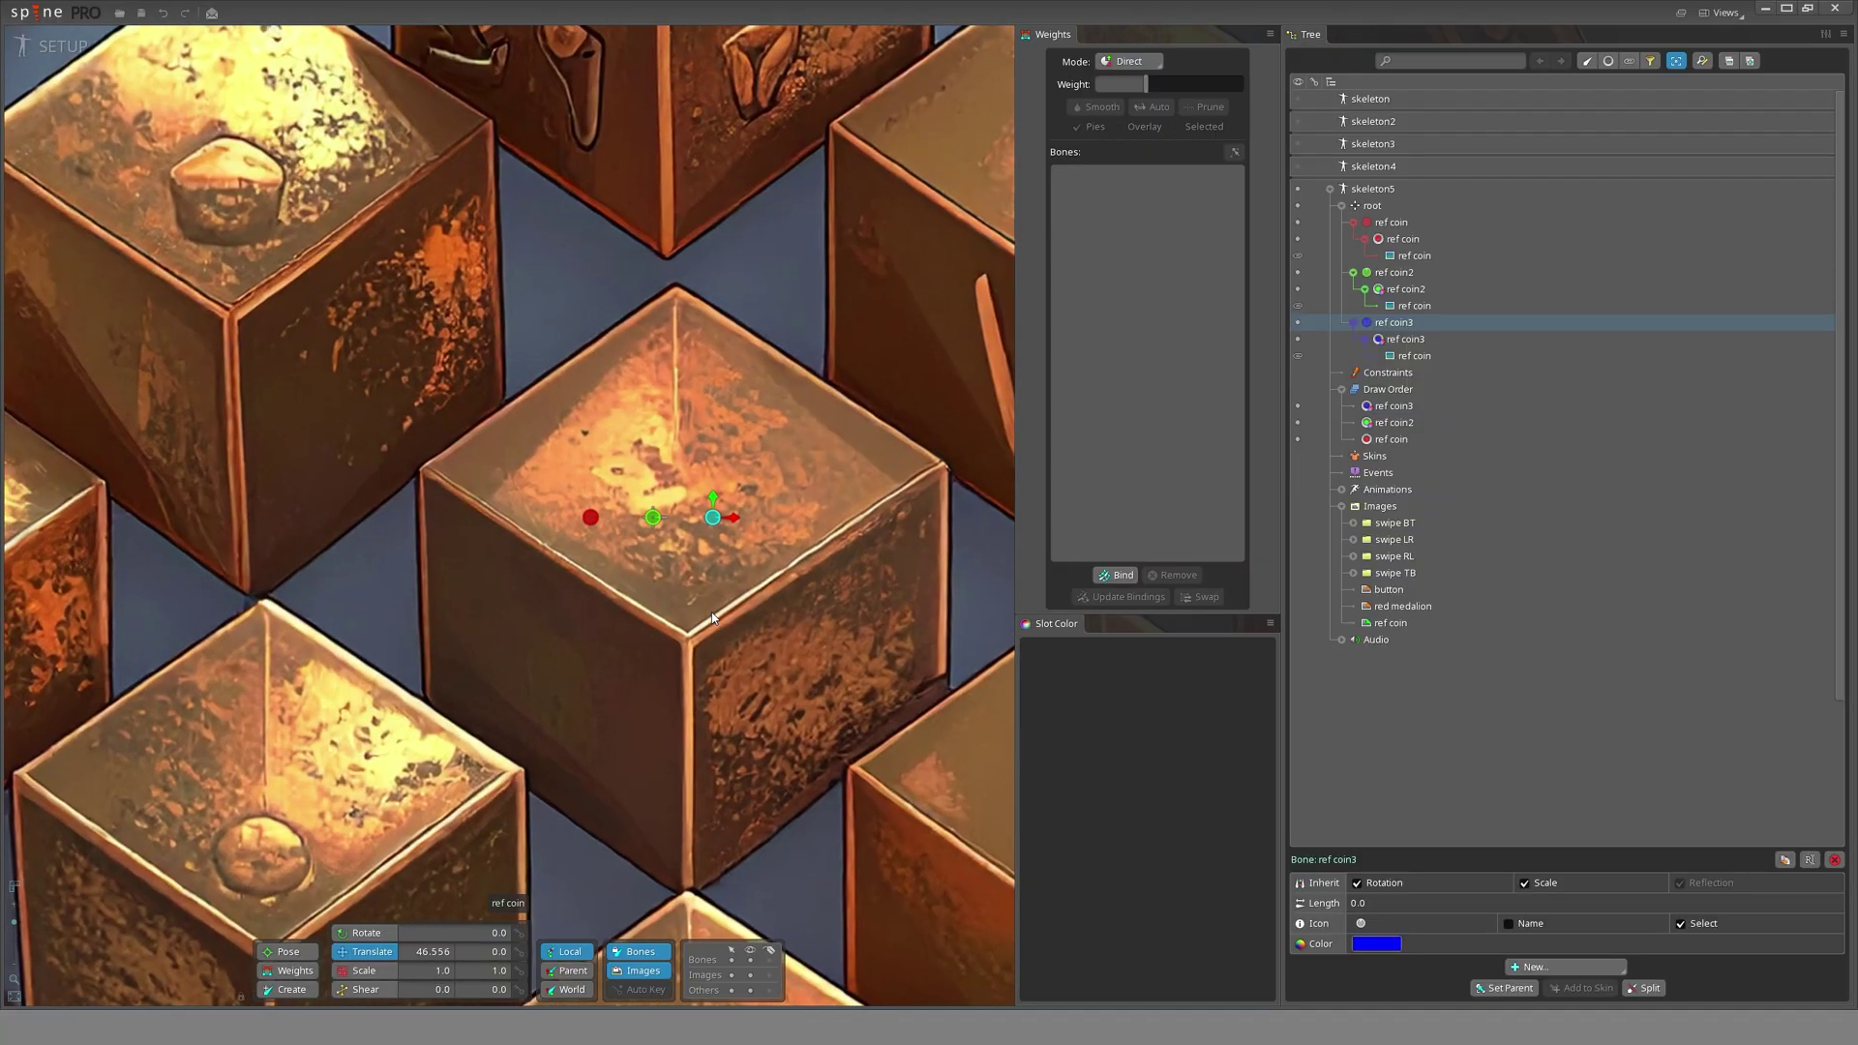
scroll(685, 638, down, 3)
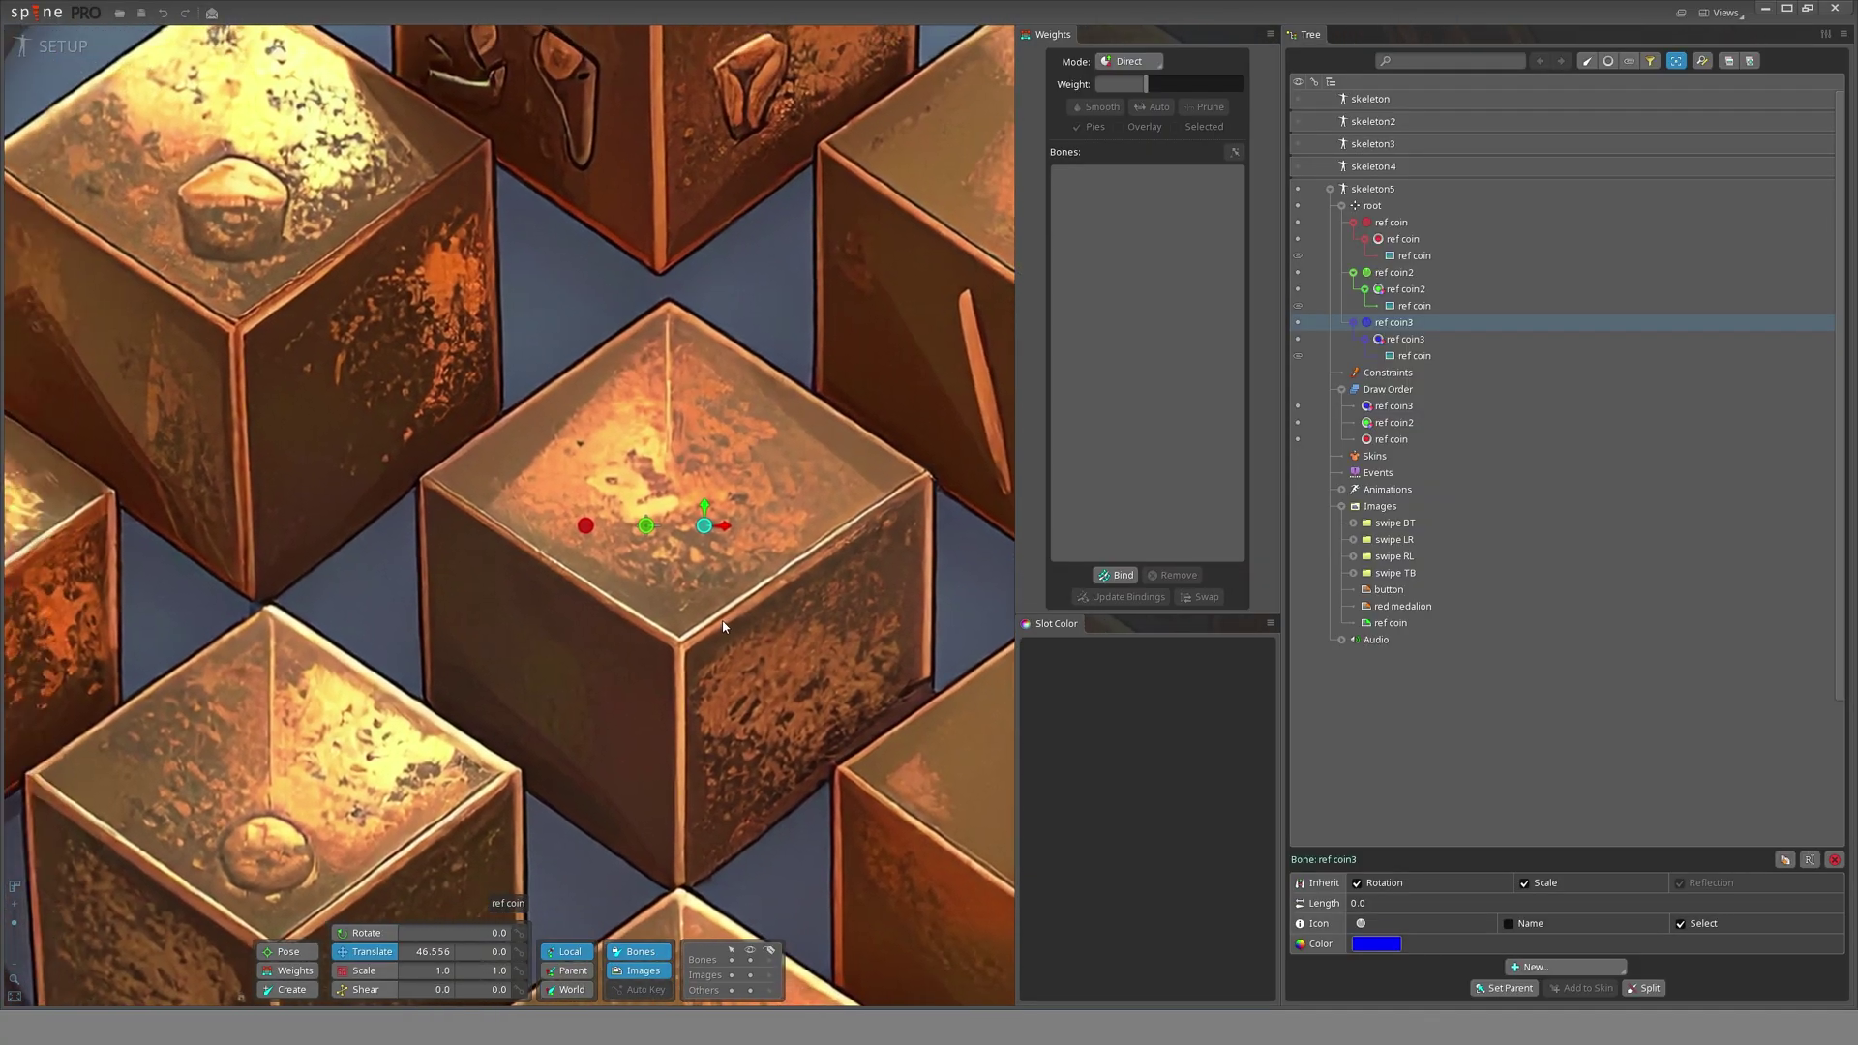
scroll(722, 626, down, 4)
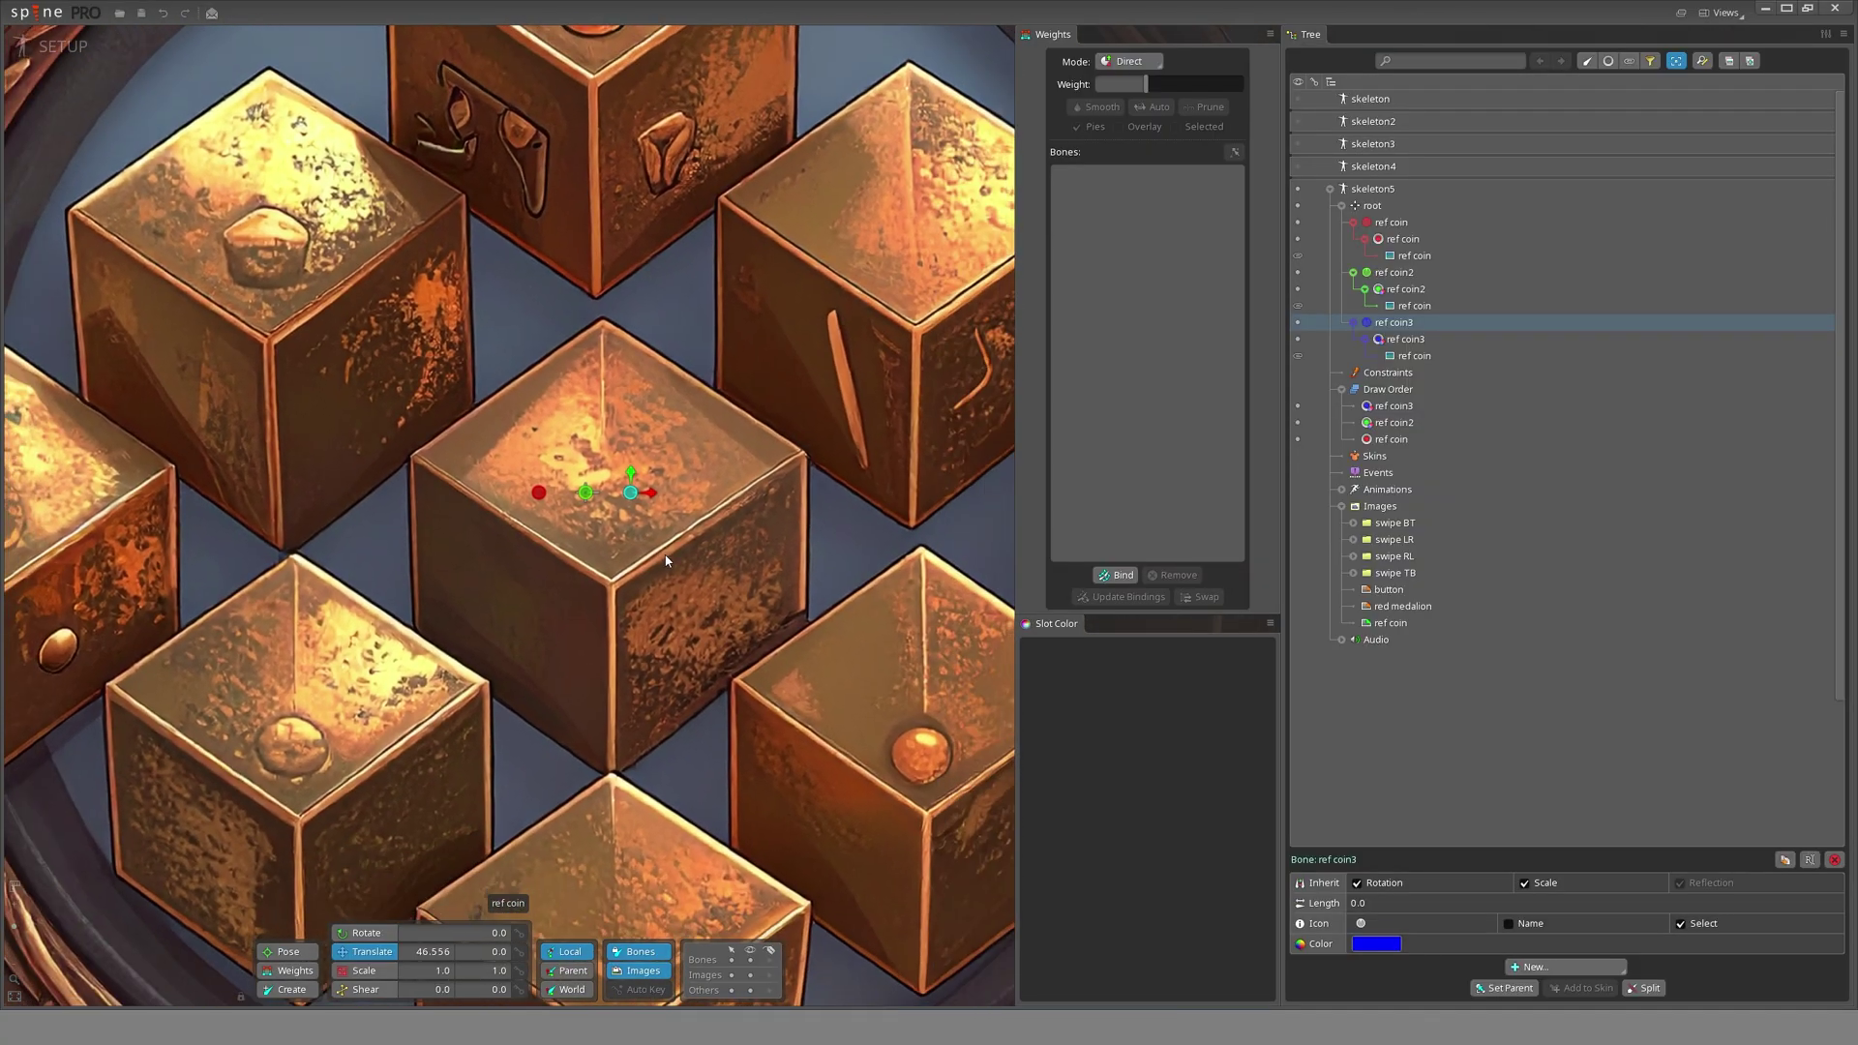
key(Tab)
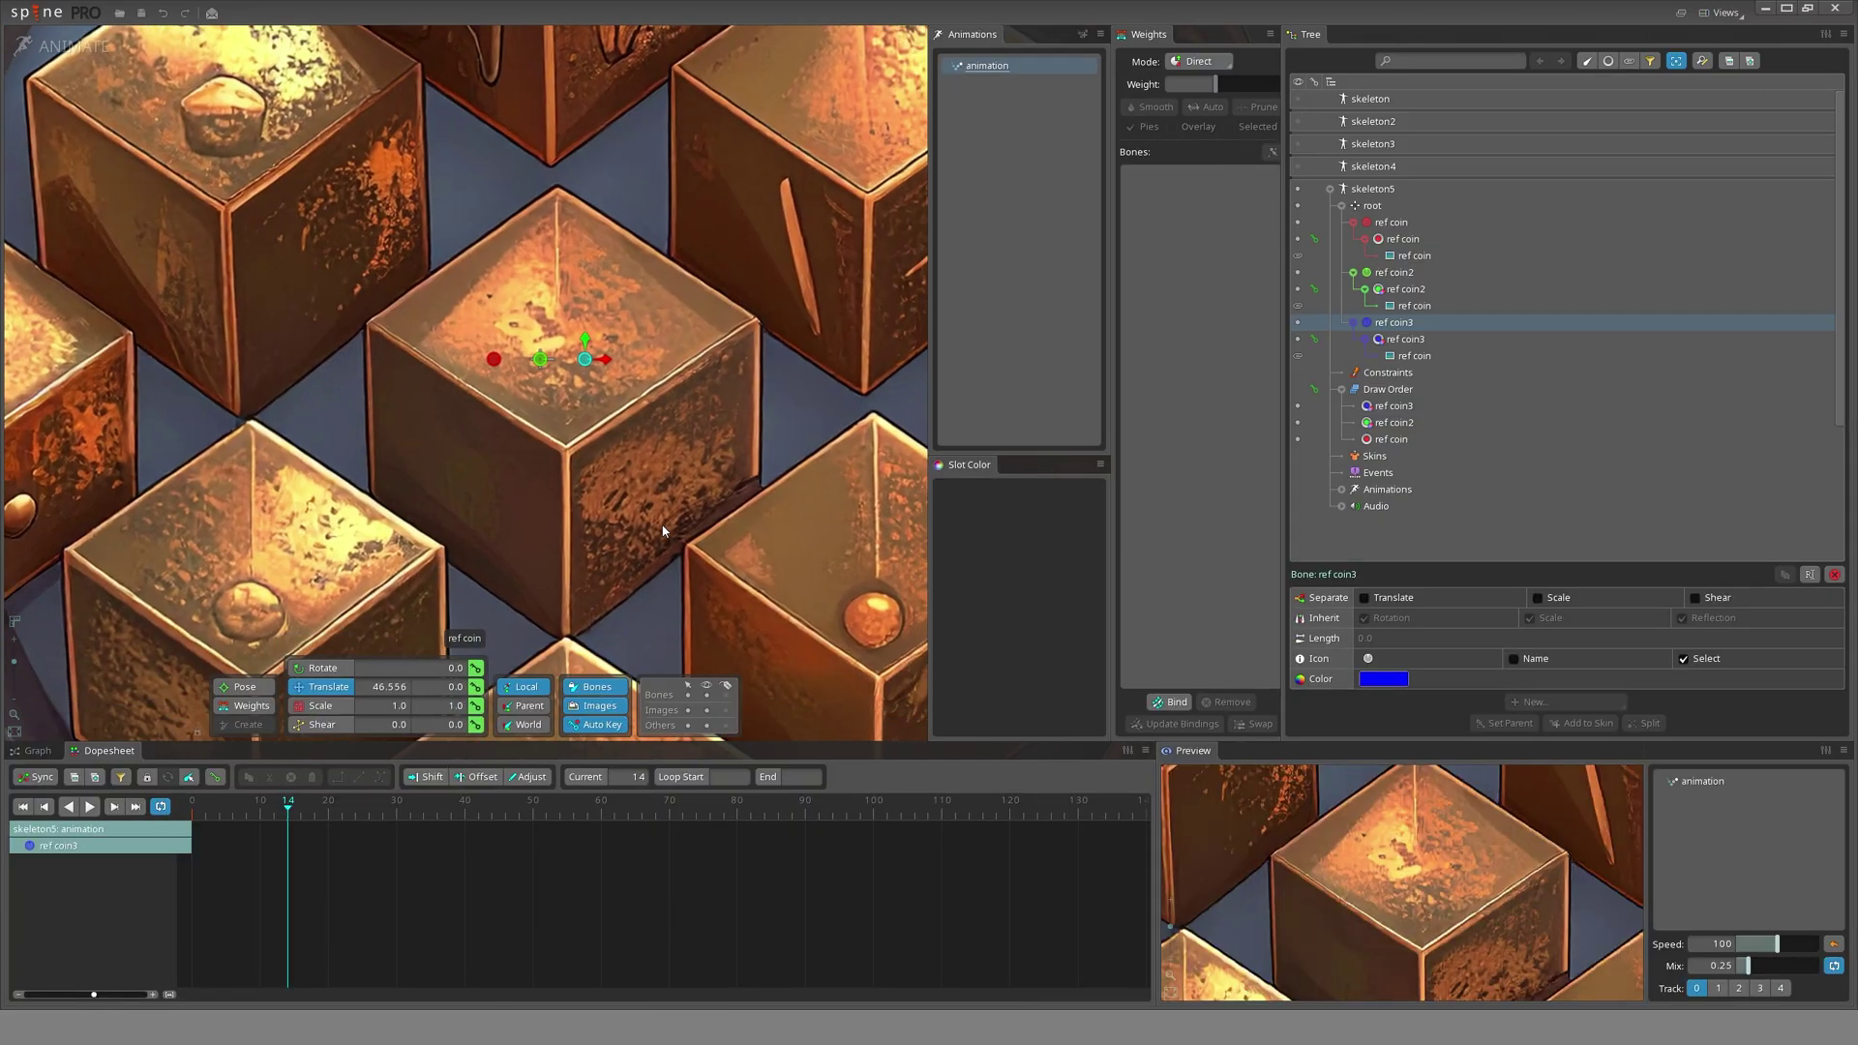
key(Tab)
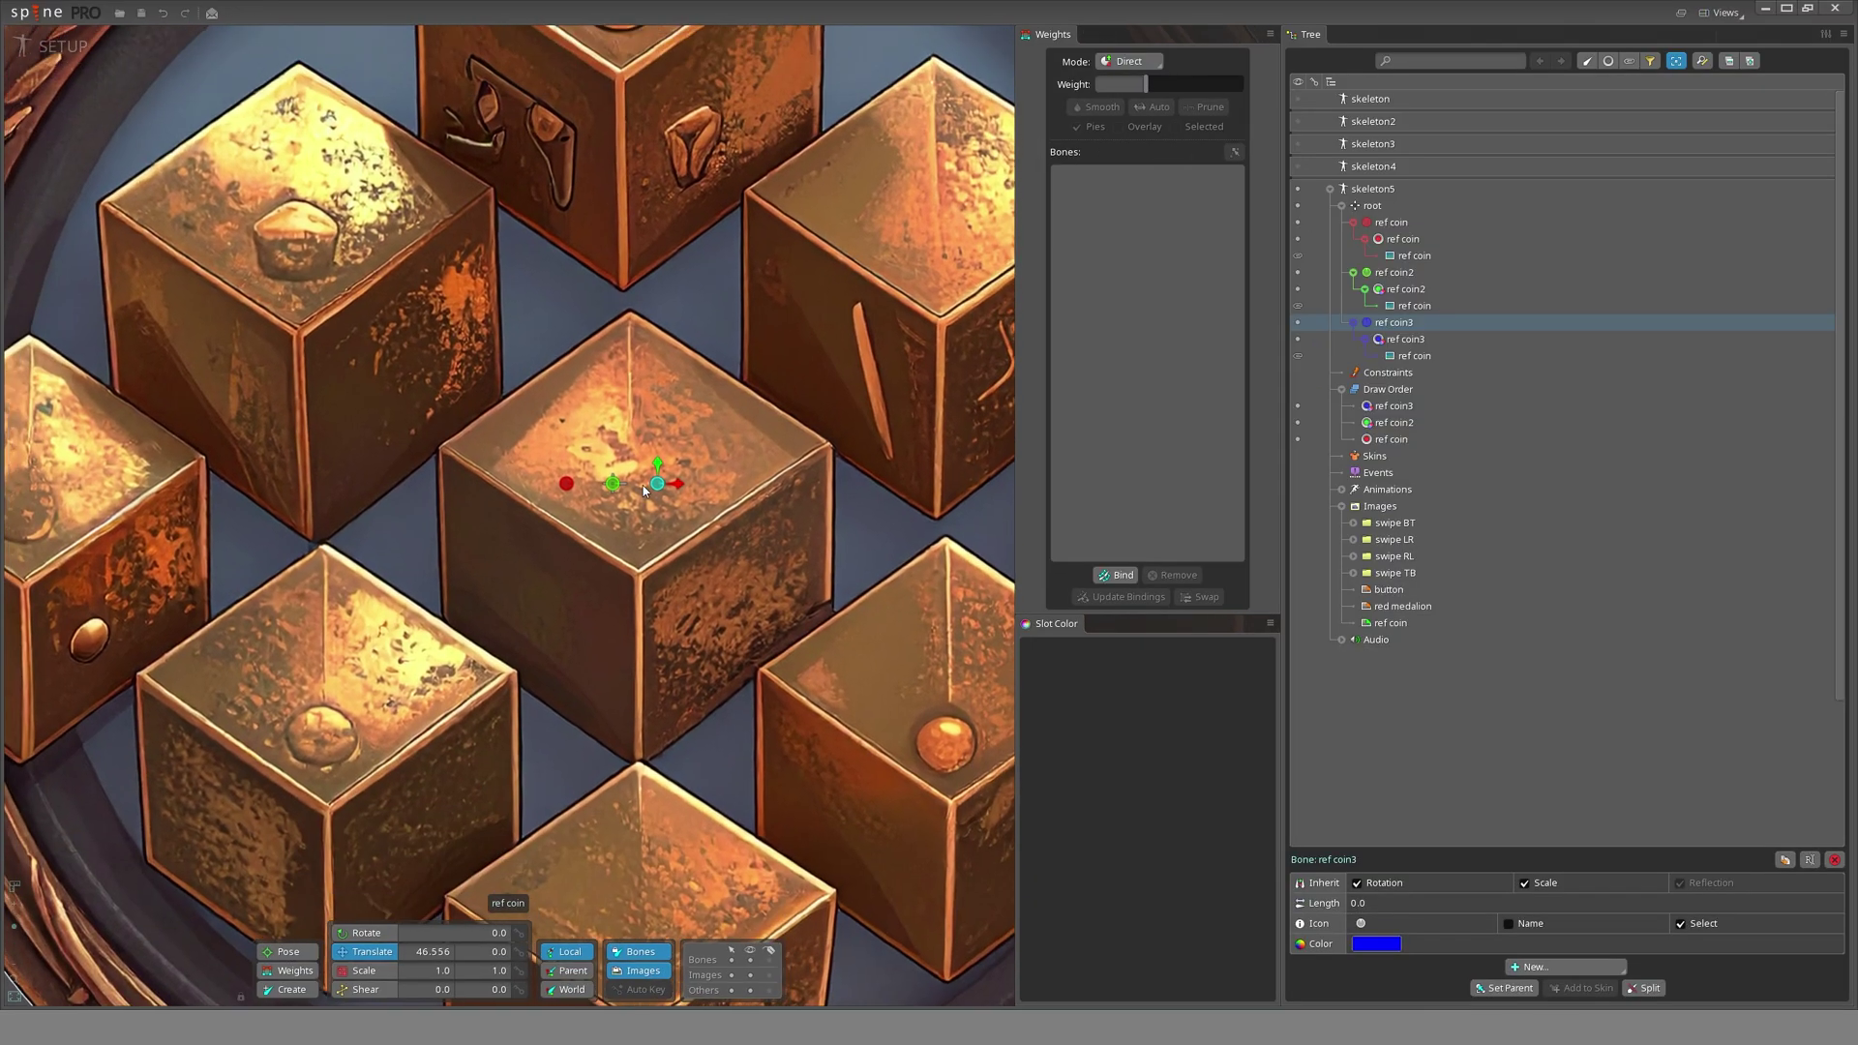
key(Tab)
key(Tab)
- Switch to Animate mode and move the timeline to frame 0
key(Tab)
key(Tab)
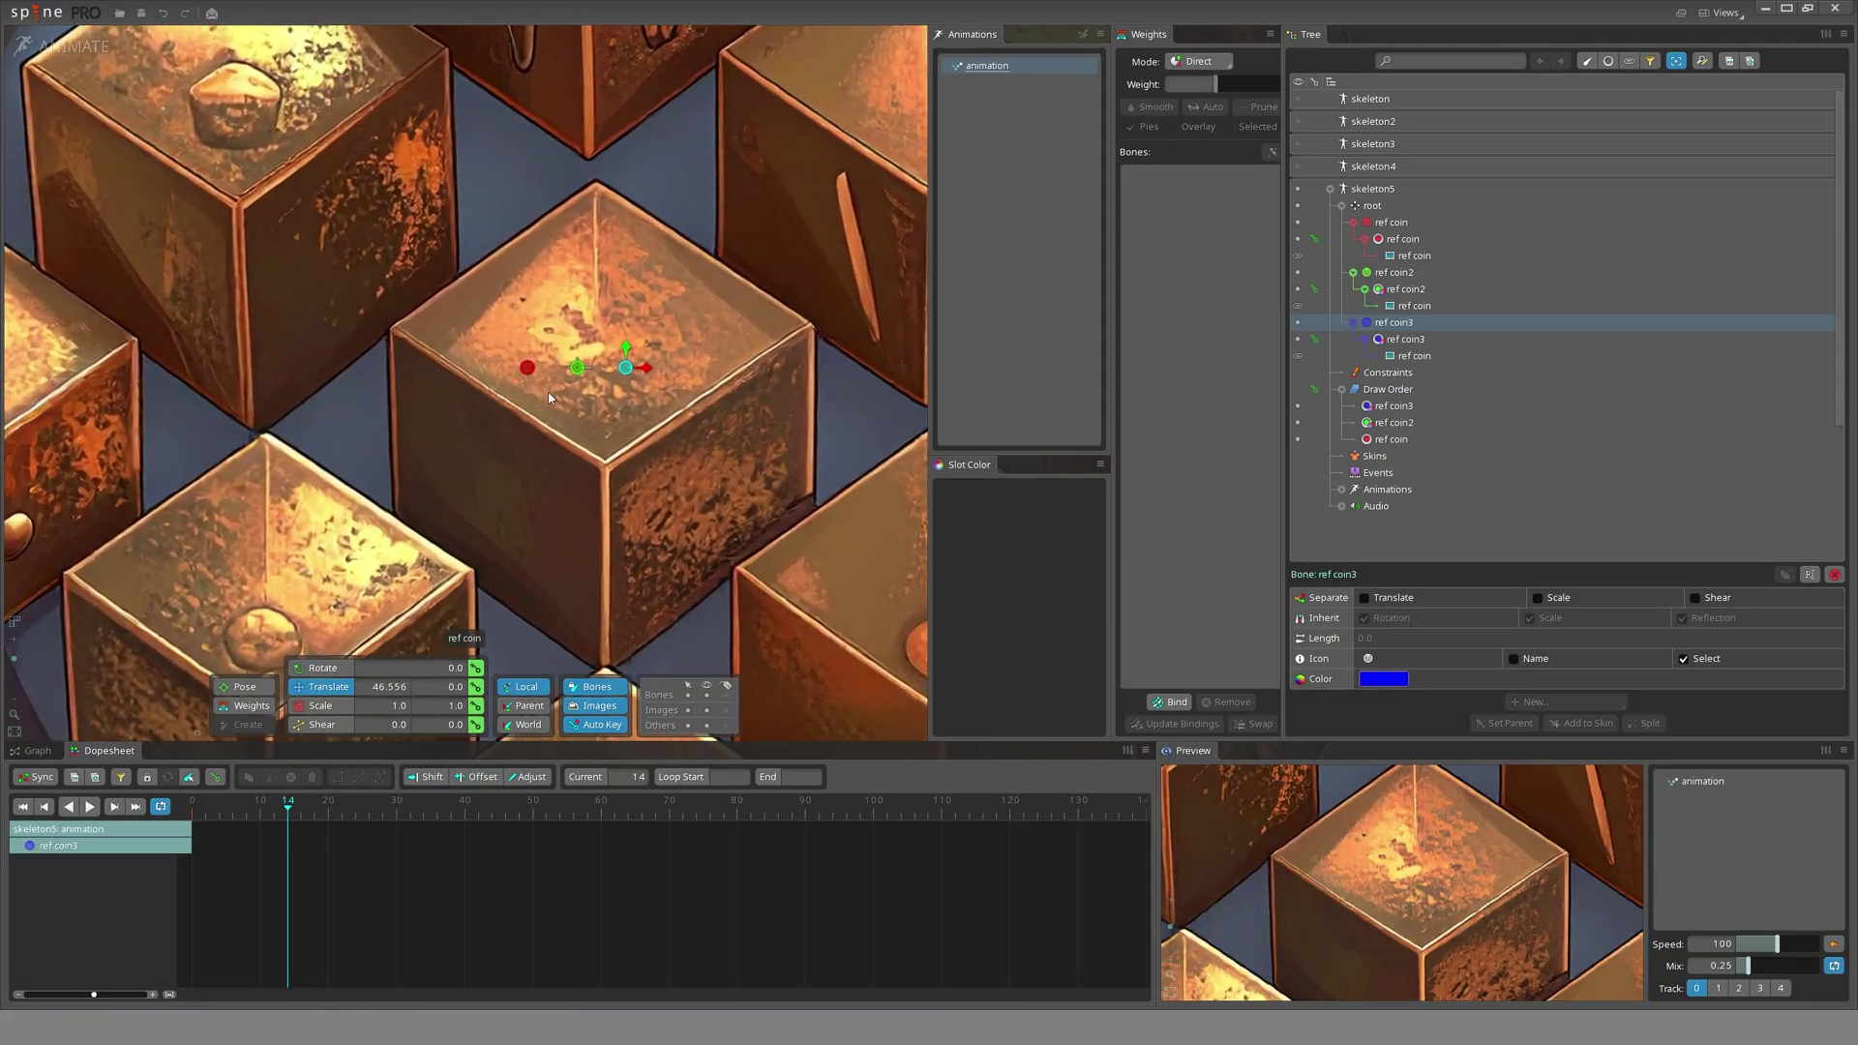
scroll(548, 398, up, 1)
scroll(584, 464, down, 2)
drag(583, 459, 813, 452)
drag(288, 934, 192, 910)
scroll(765, 396, down, 1)
scroll(765, 396, down, 1)
drag(764, 395, 557, 415)
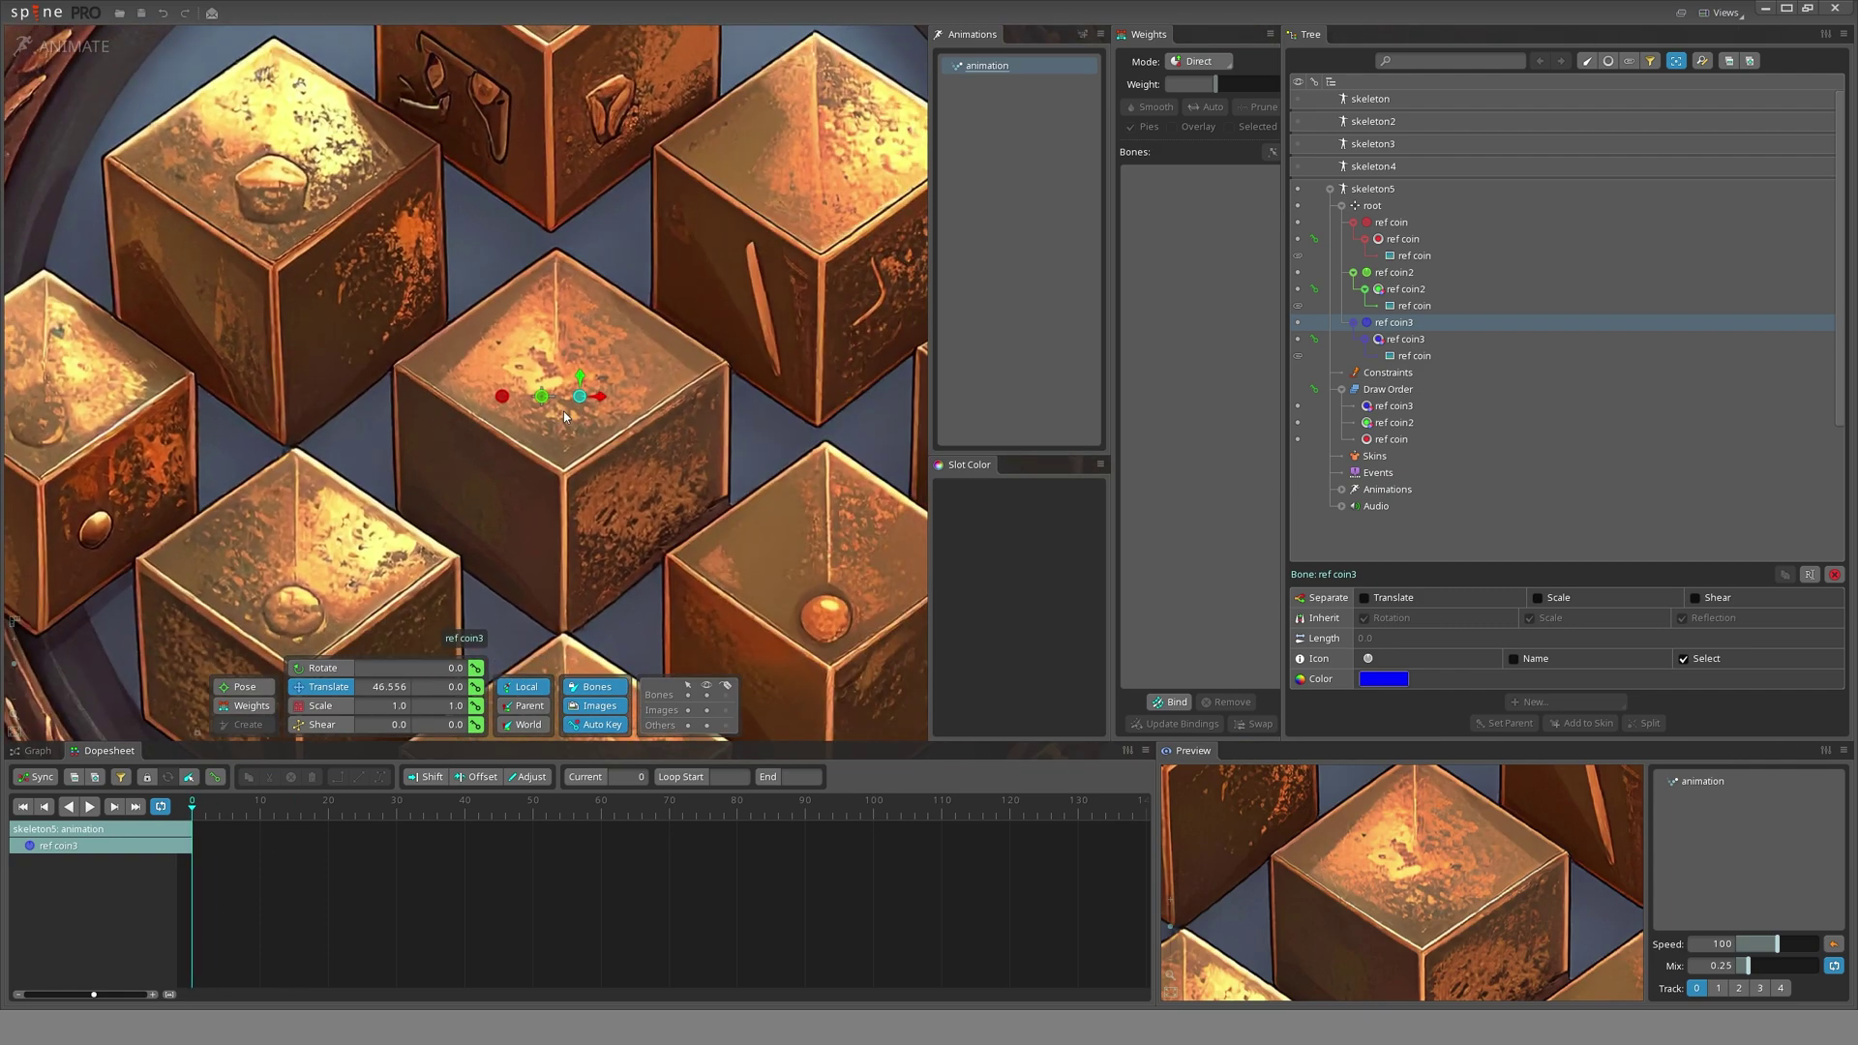
- Key the translation of the red, green and blue bones at frame 0 and copy those keys to frame 20
ctrl+click(541, 397)
ctrl+click(501, 396)
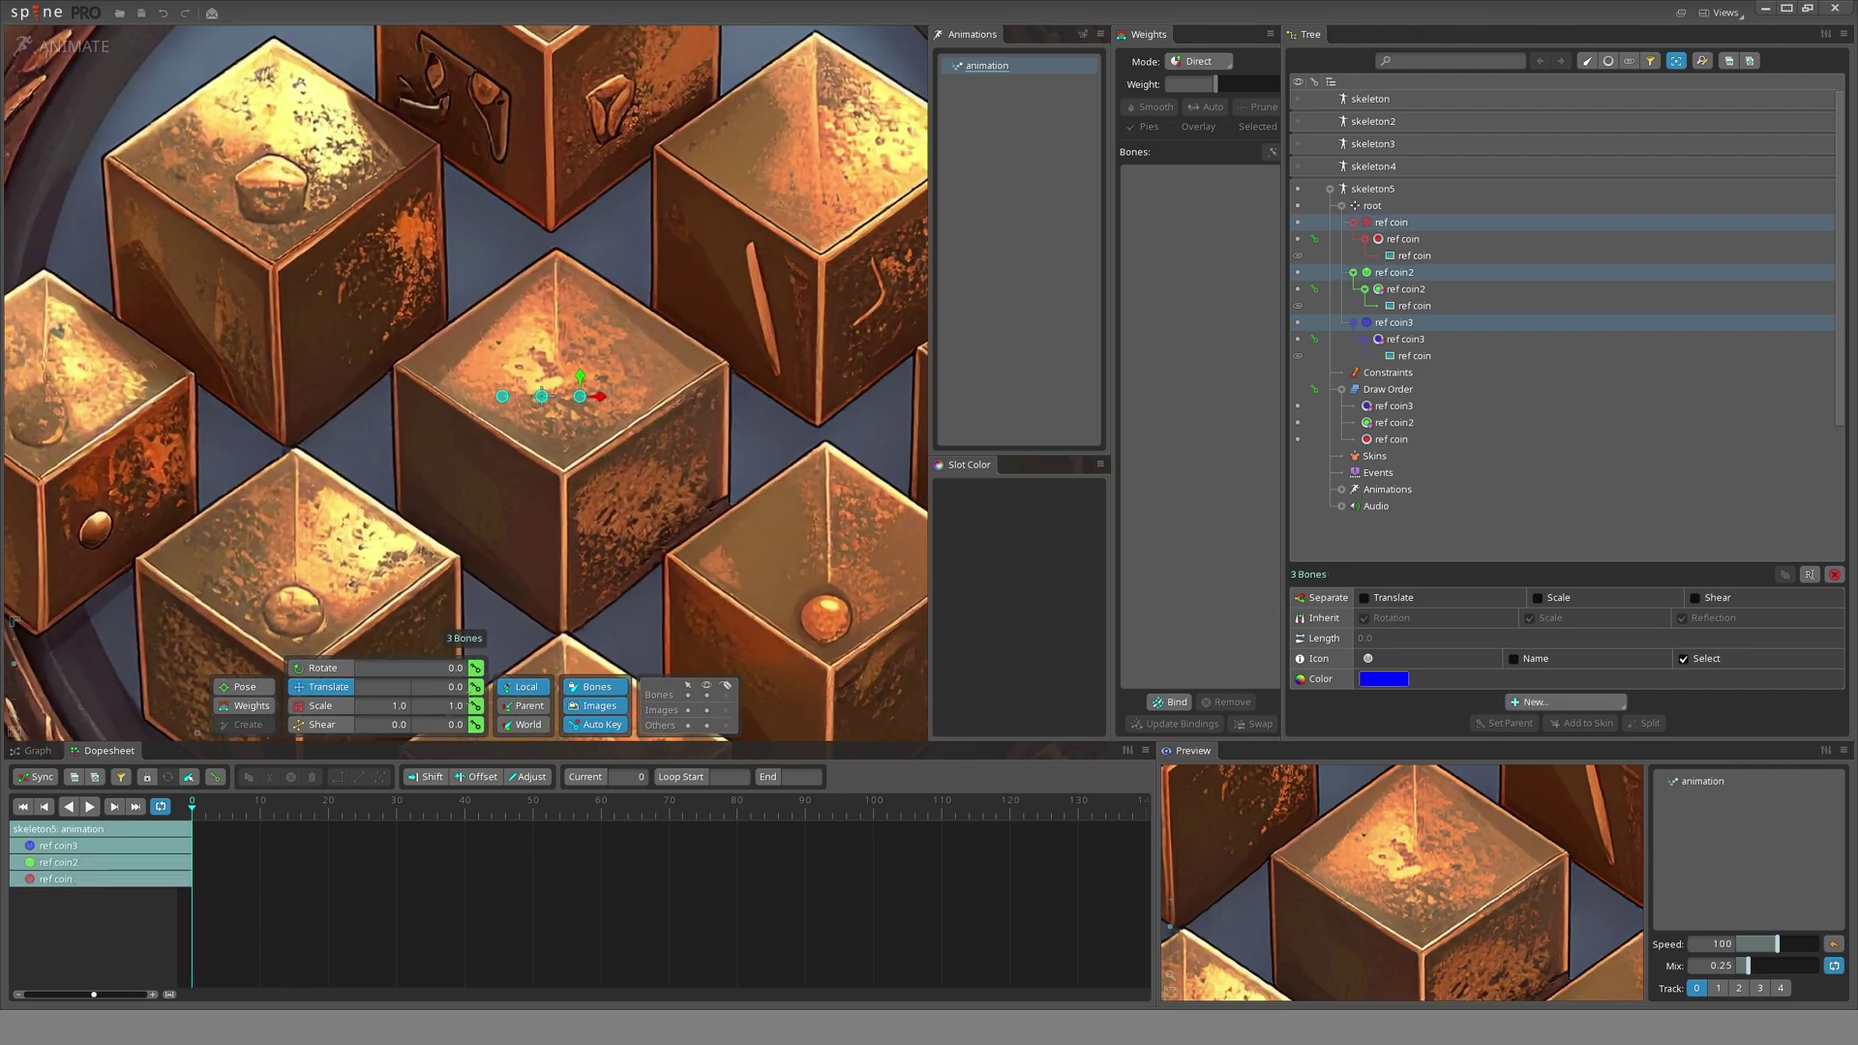
click(476, 689)
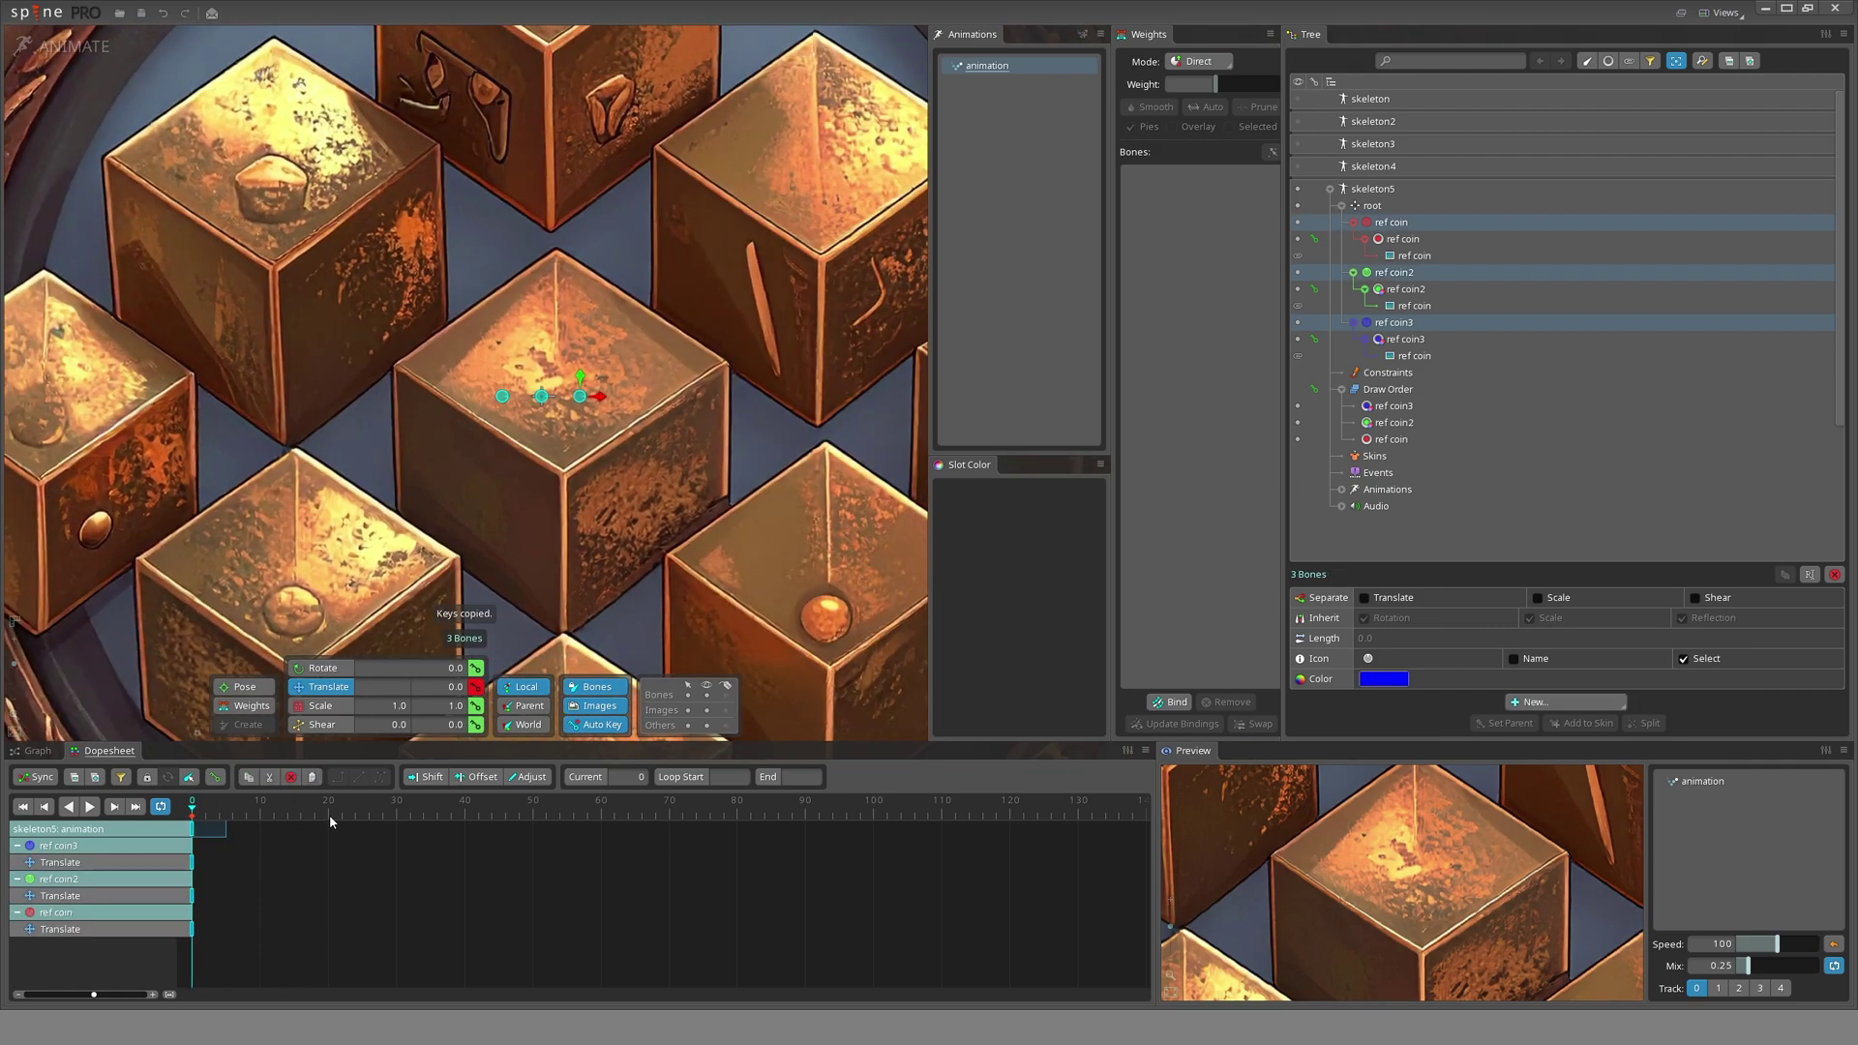
key(ctrl+v)
key(Home)
- At frame 2, offset the coloured bones in different directions, with the blue bone at about X -2, Y 19
mouse_move(541, 436)
mouse_down()
mouse_move(521, 417)
mouse_move(532, 432)
mouse_up()
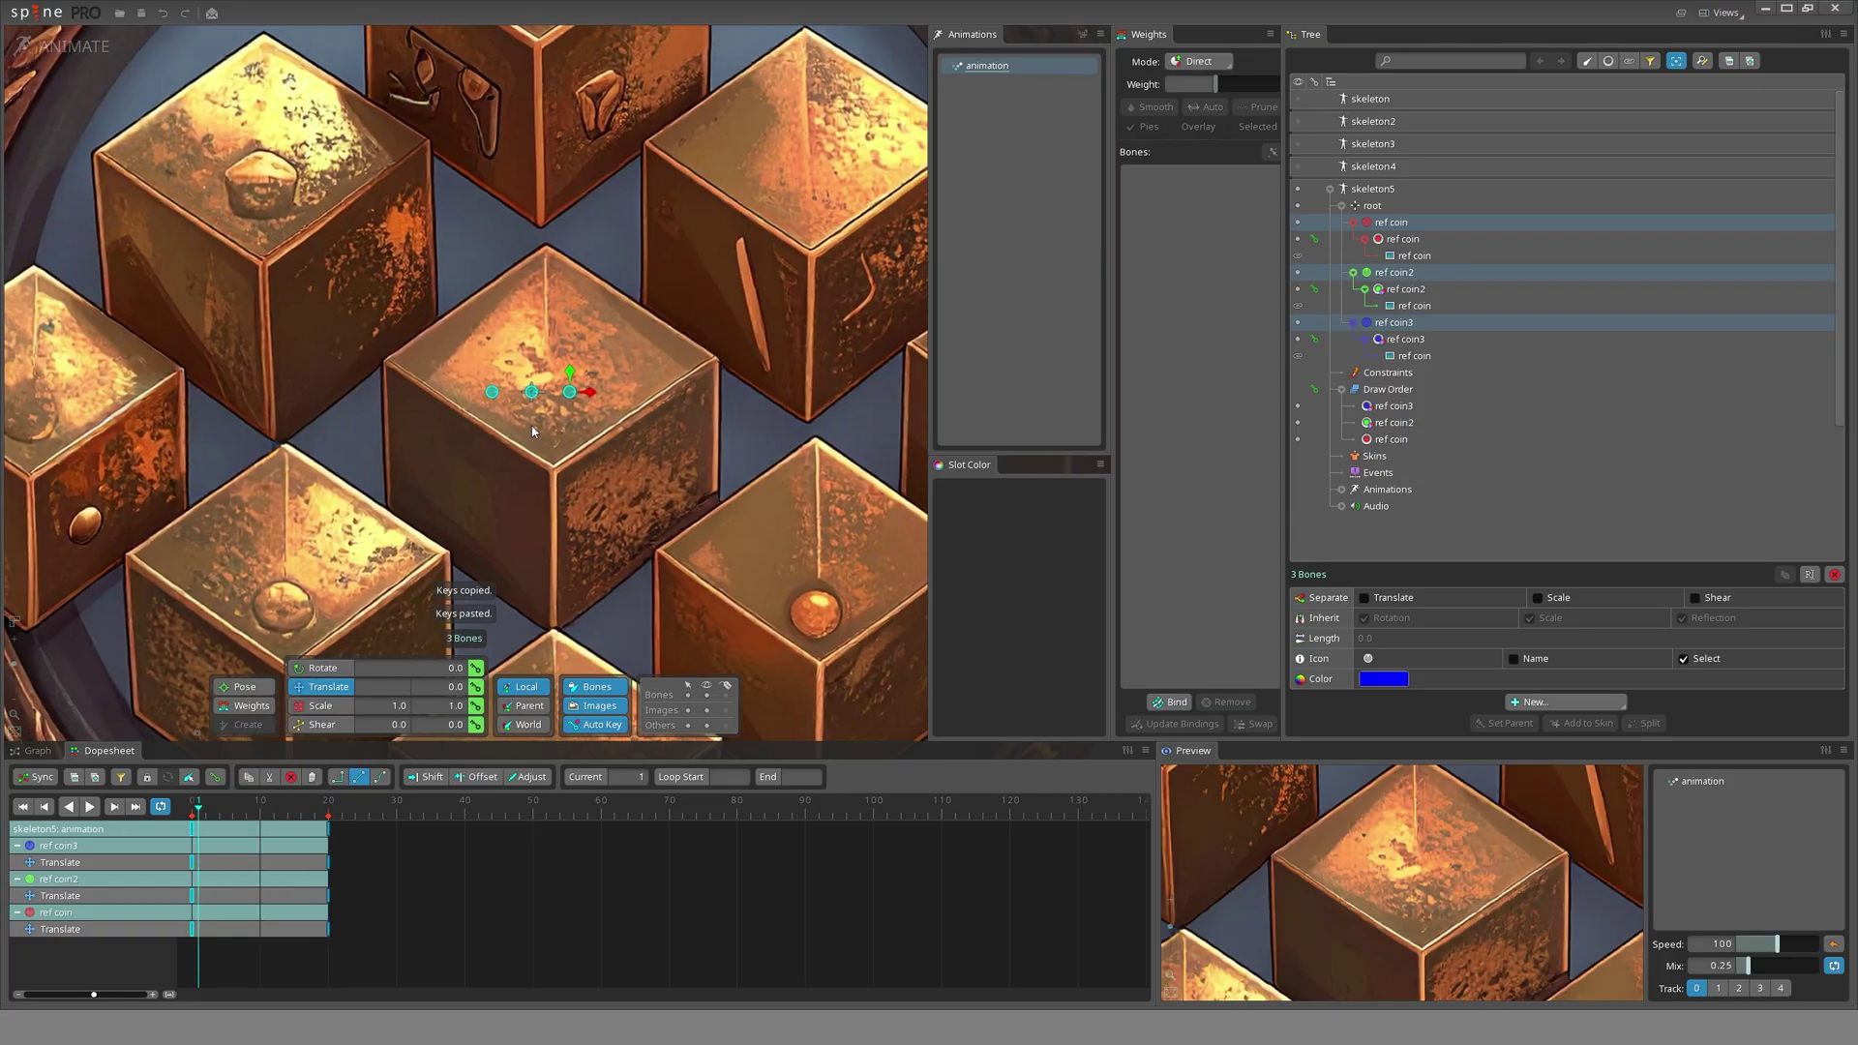
scroll(686, 417, down, 1)
scroll(580, 406, up, 3)
scroll(538, 508, down, 4)
scroll(532, 507, down, 6)
drag(532, 507, 531, 547)
key(space)
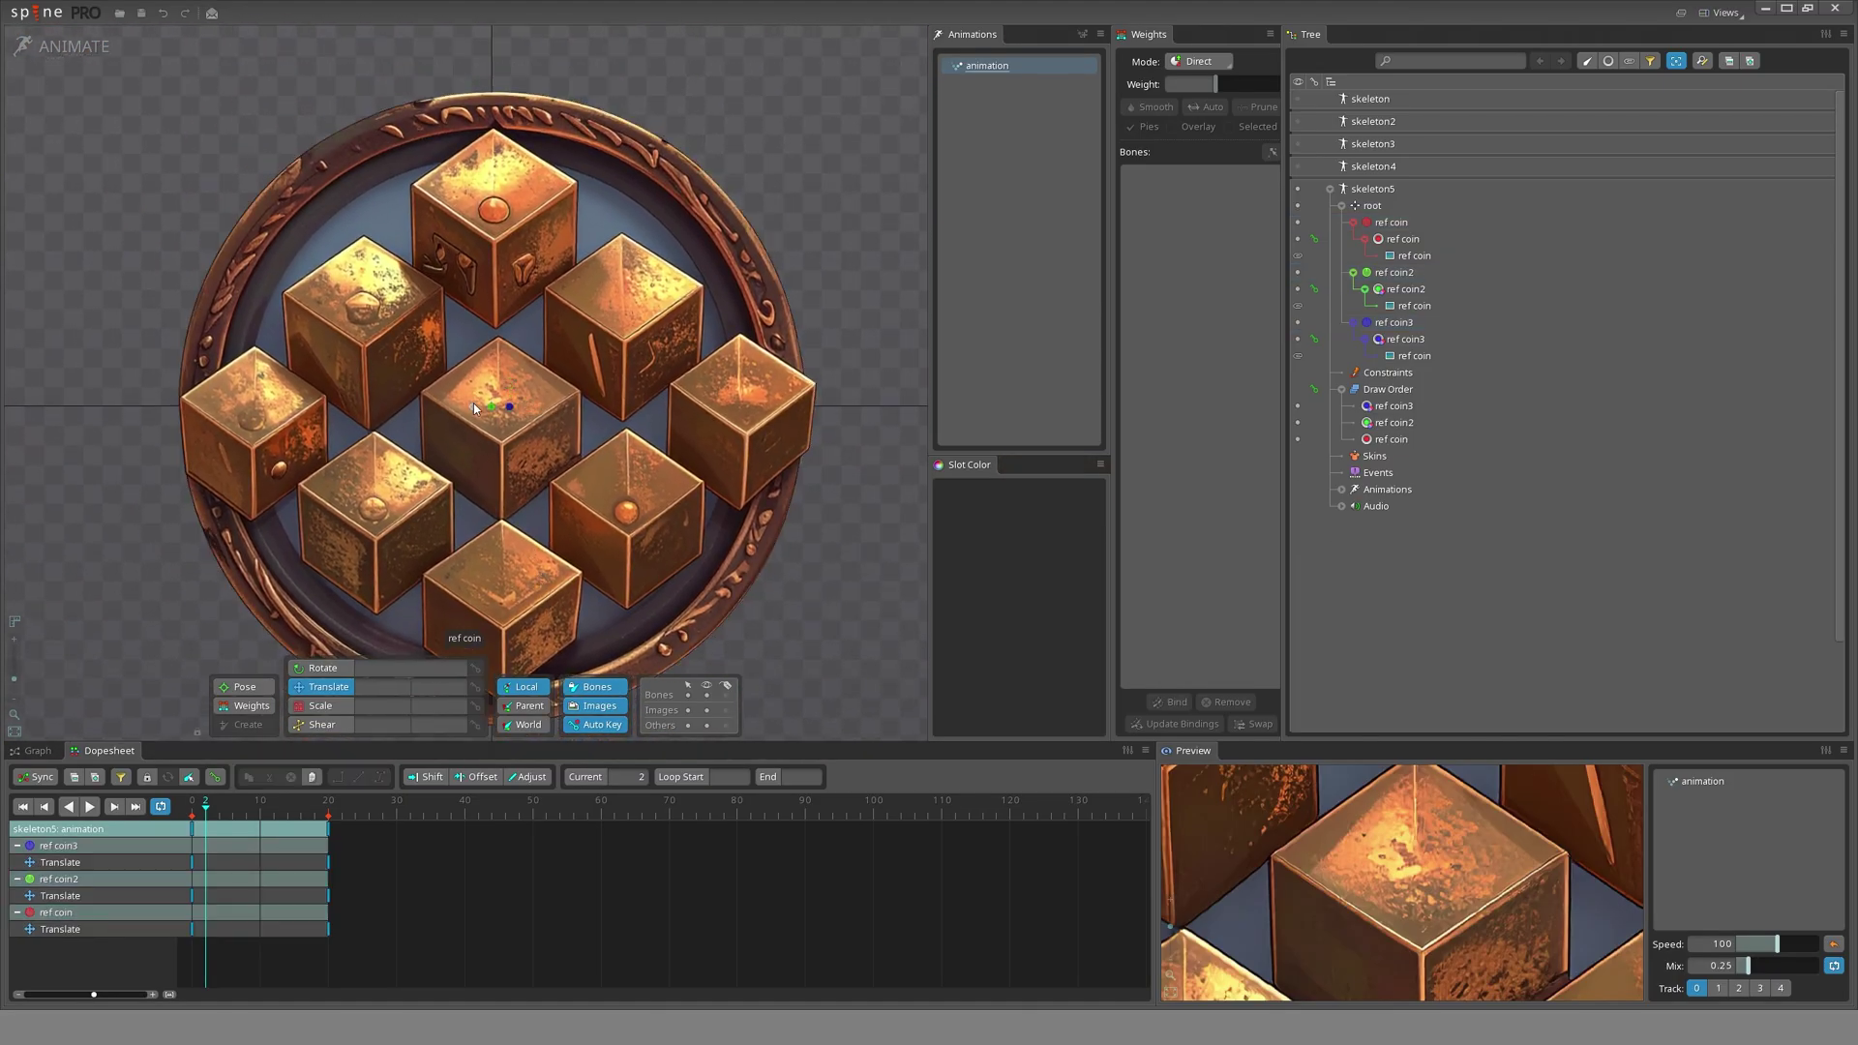
mouse_move(474, 405)
mouse_down()
mouse_move(486, 426)
mouse_move(511, 408)
mouse_move(492, 408)
mouse_up()
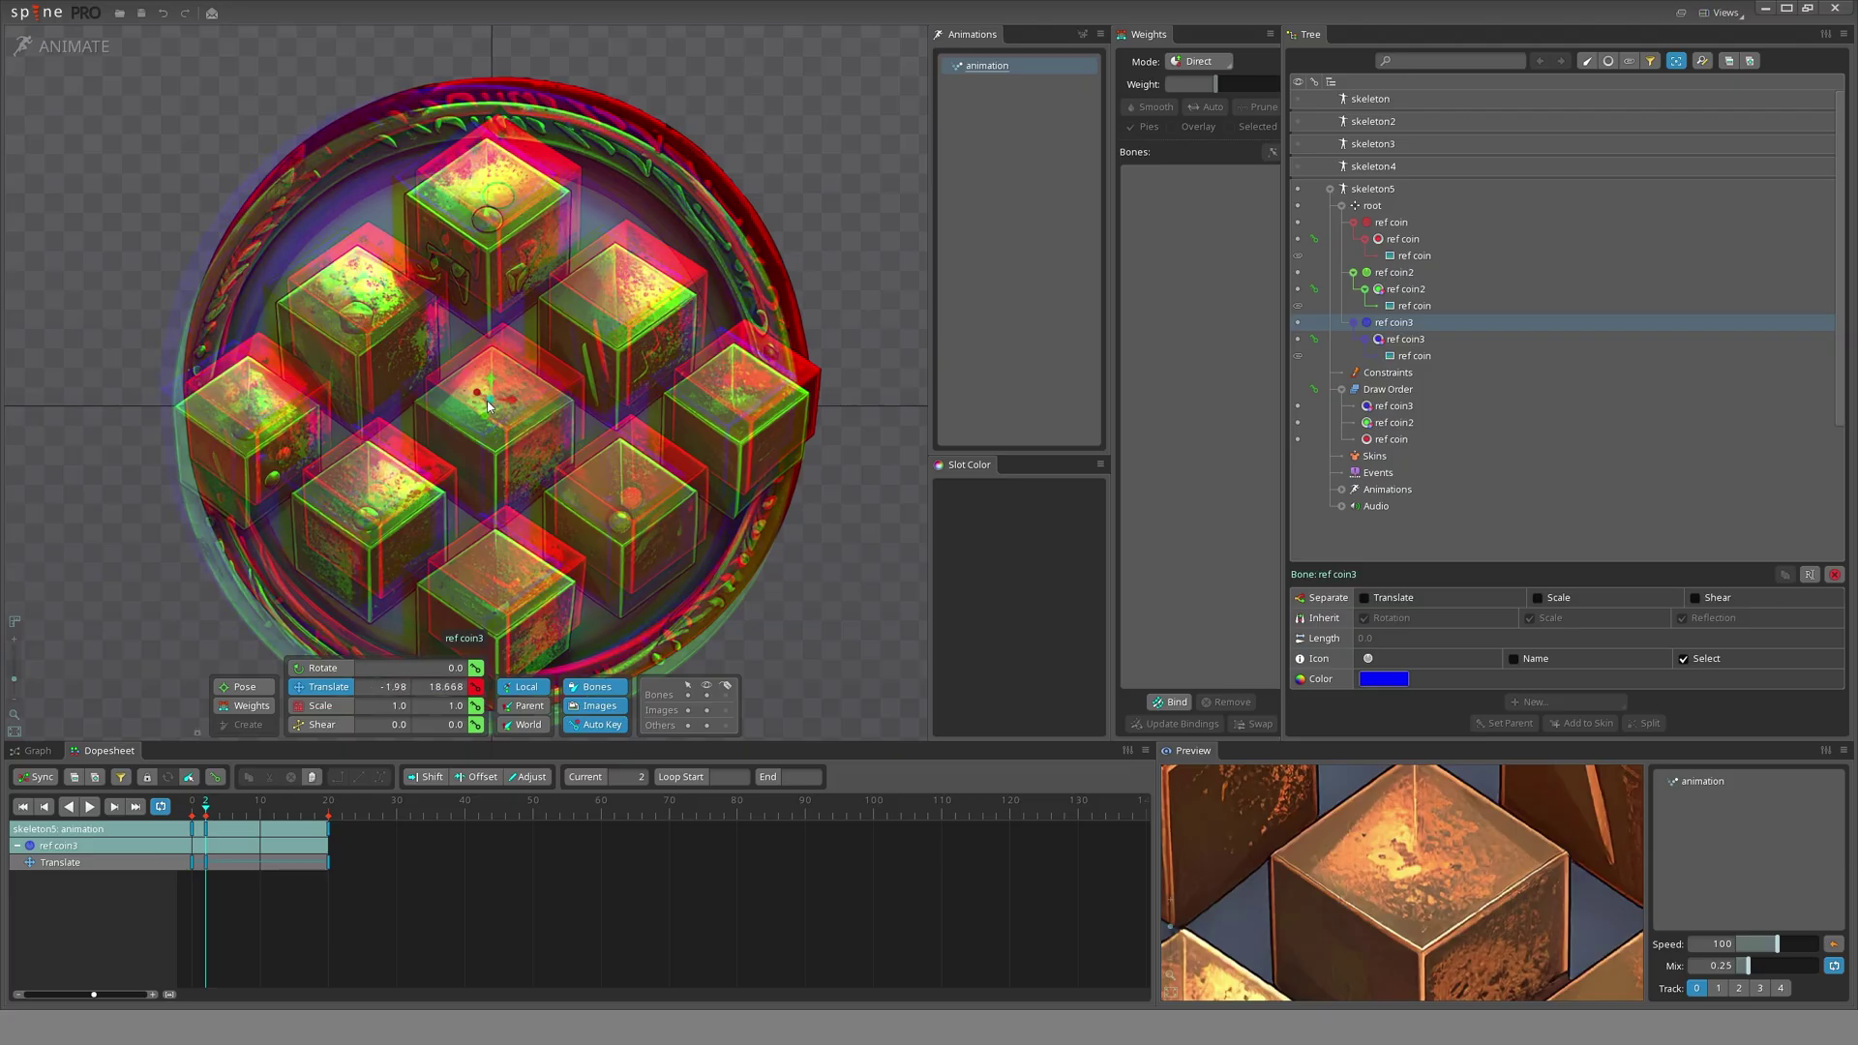
- At frame 4, displace the coloured bones again, with the blue bone at about X 15, Y 9
key(Right)
key(Right)
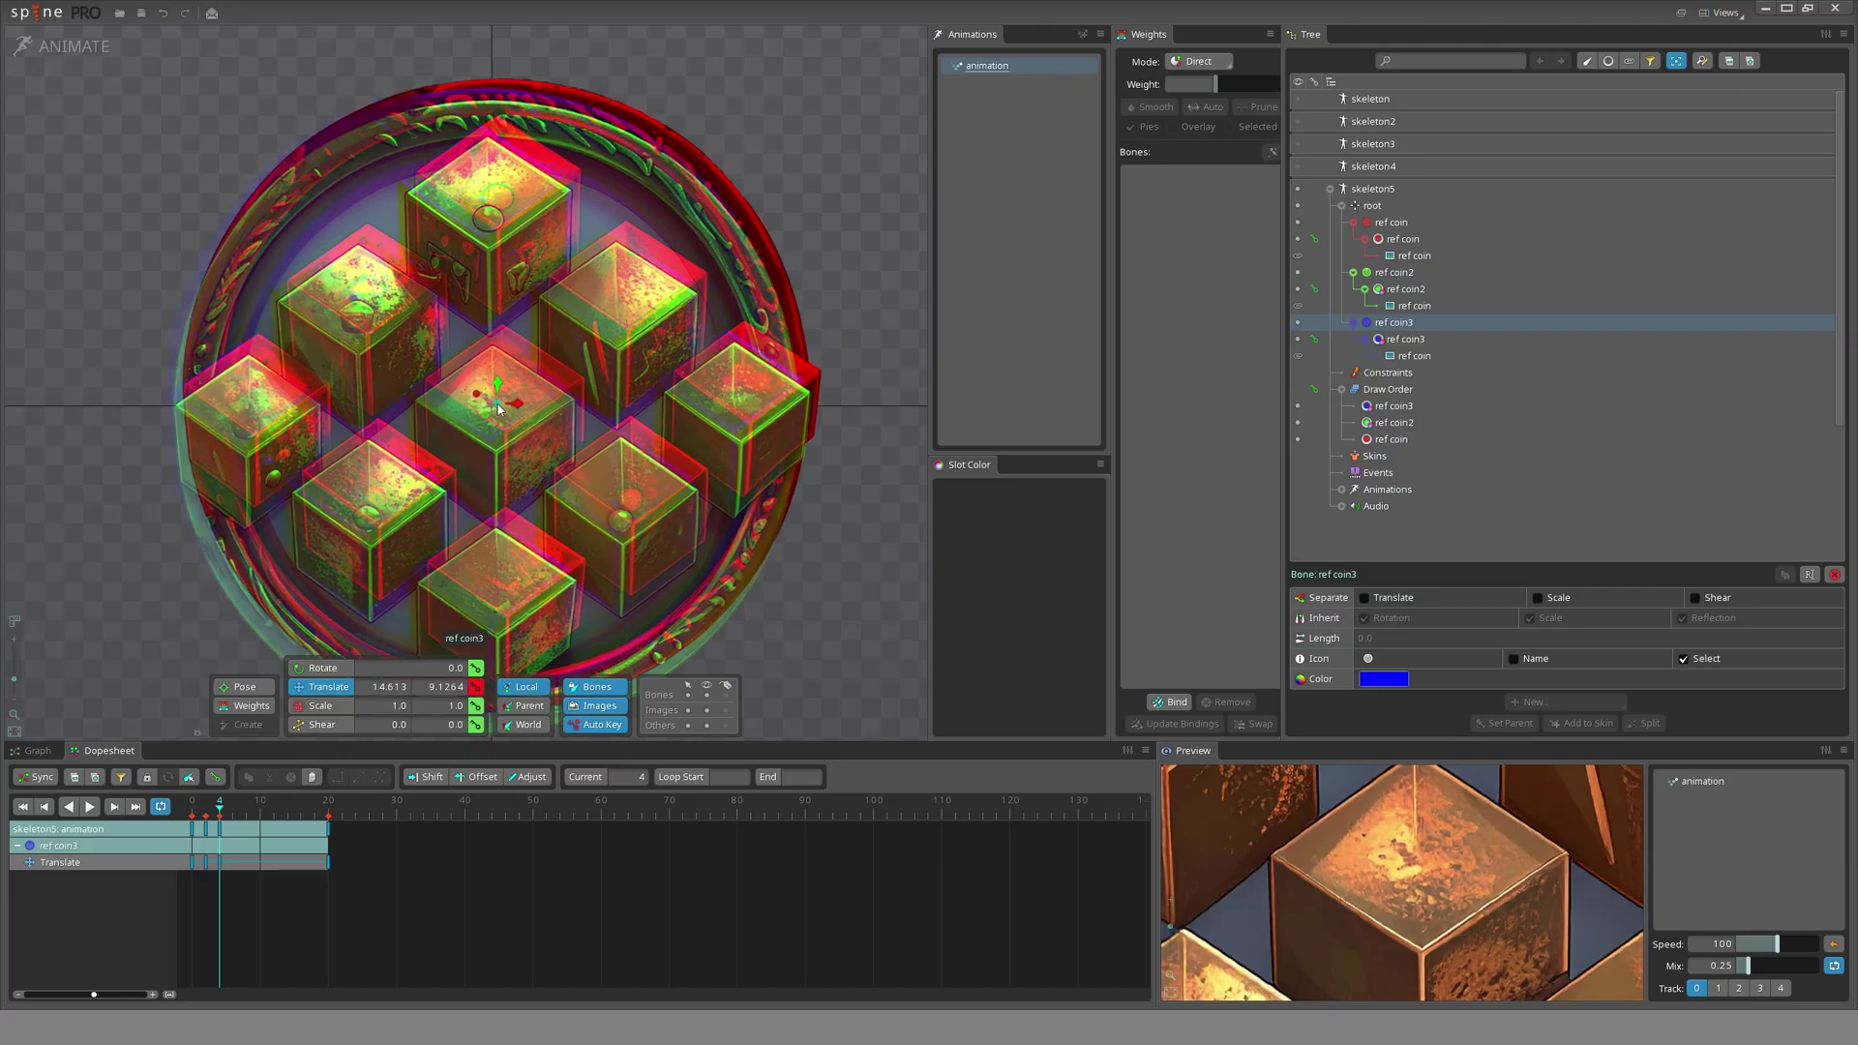
mouse_move(484, 420)
mouse_down()
mouse_move(500, 404)
mouse_move(483, 441)
mouse_move(511, 426)
mouse_move(483, 407)
mouse_move(496, 418)
mouse_up()
- Key varied offsets of the red, green and blue bones at frames 6, 8, 10 and 12
click(233, 801)
mouse_move(510, 412)
mouse_down()
mouse_move(487, 411)
mouse_move(503, 407)
mouse_move(475, 364)
mouse_move(488, 387)
mouse_up()
click(260, 801)
click(274, 801)
click(246, 801)
key(d)
scroll(412, 201, down, 1)
key(space)
- Copy the frame 20 keys, paste them at about frame 13, and undo the paste
click(328, 829)
key(ctrl+c)
click(280, 801)
key(ctrl+v)
key(ctrl+z)
- Copy the translate keys of all three bones from frame 20 to frame 14
click(274, 801)
key(space)
click(260, 802)
click(280, 801)
click(307, 826)
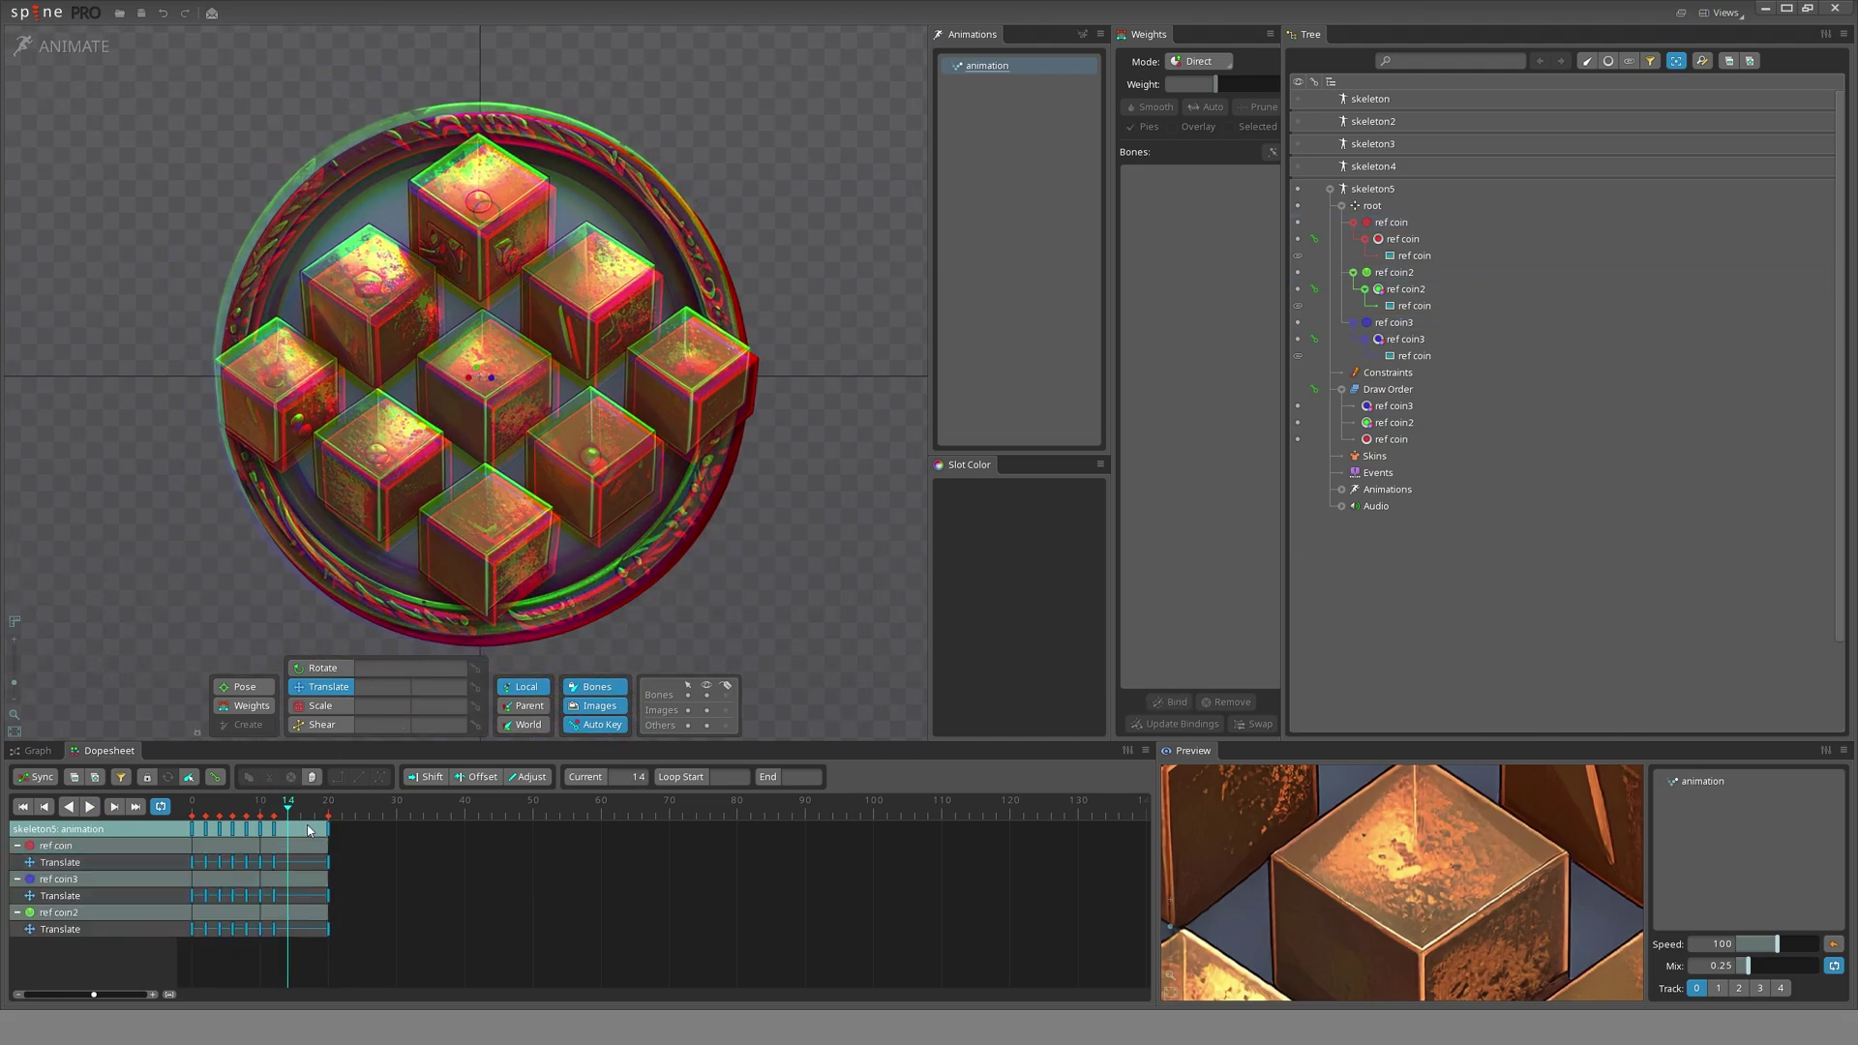
click(329, 829)
click(288, 818)
key(ctrl+v)
- Return to frame 0 and play the animation to check the glitch effect on the whole coin
drag(289, 812, 126, 833)
scroll(630, 508, down, 5)
key(space)
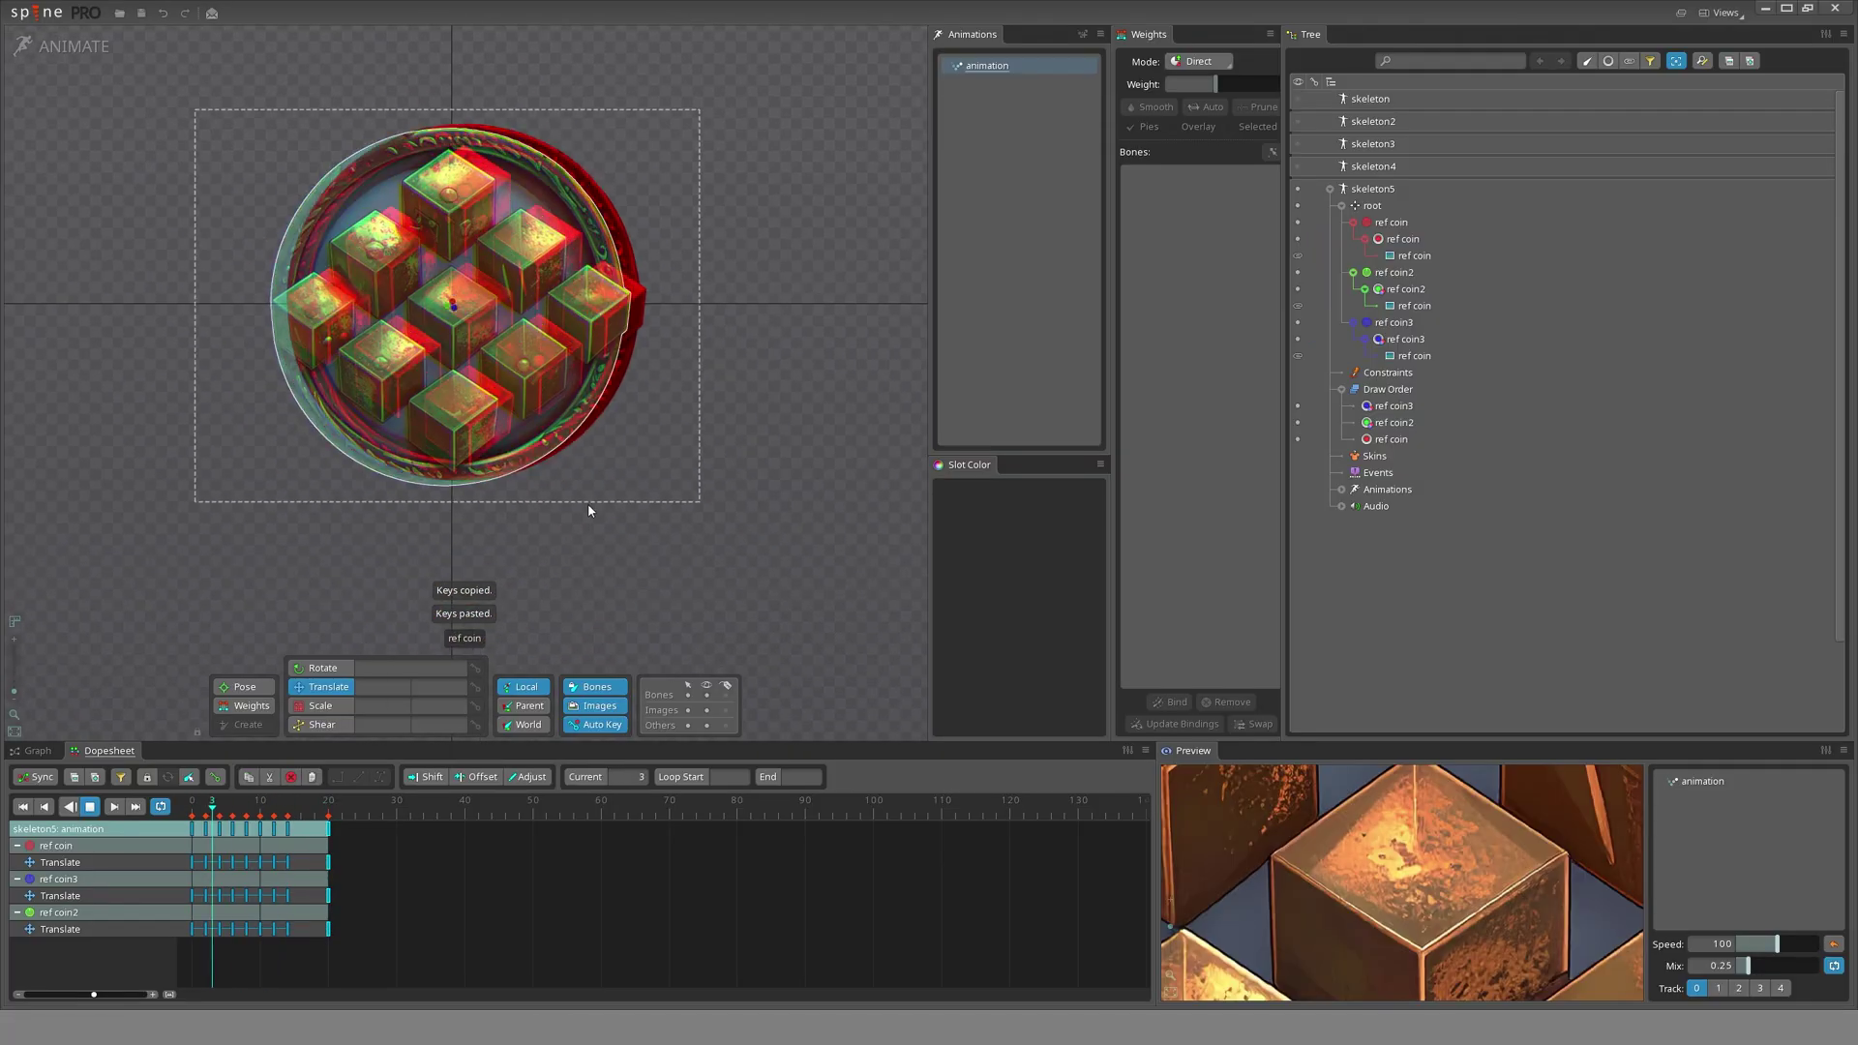
scroll(396, 457, up, 2)
drag(403, 324, 434, 433)
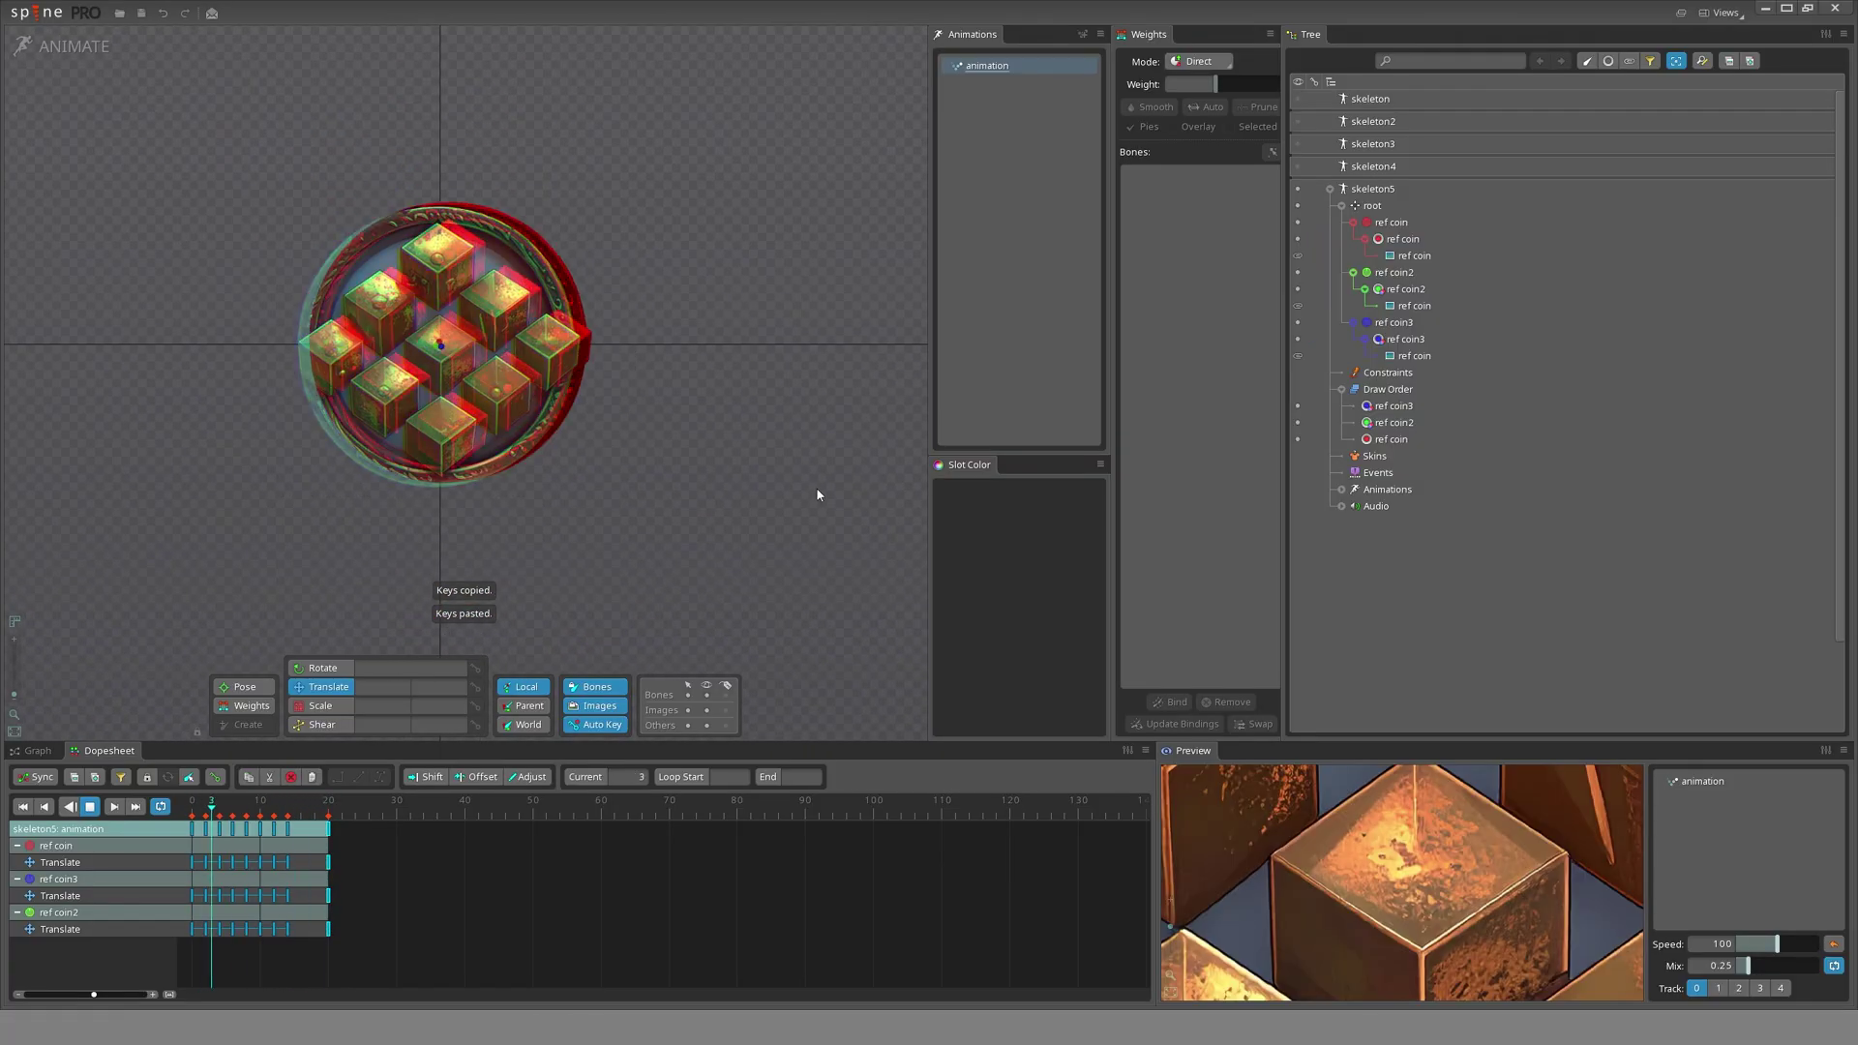
- Play and stop the animation at several zoom levels to examine the RGB glitch on the coin
scroll(530, 480, up, 1)
drag(530, 480, 560, 519)
key(space)
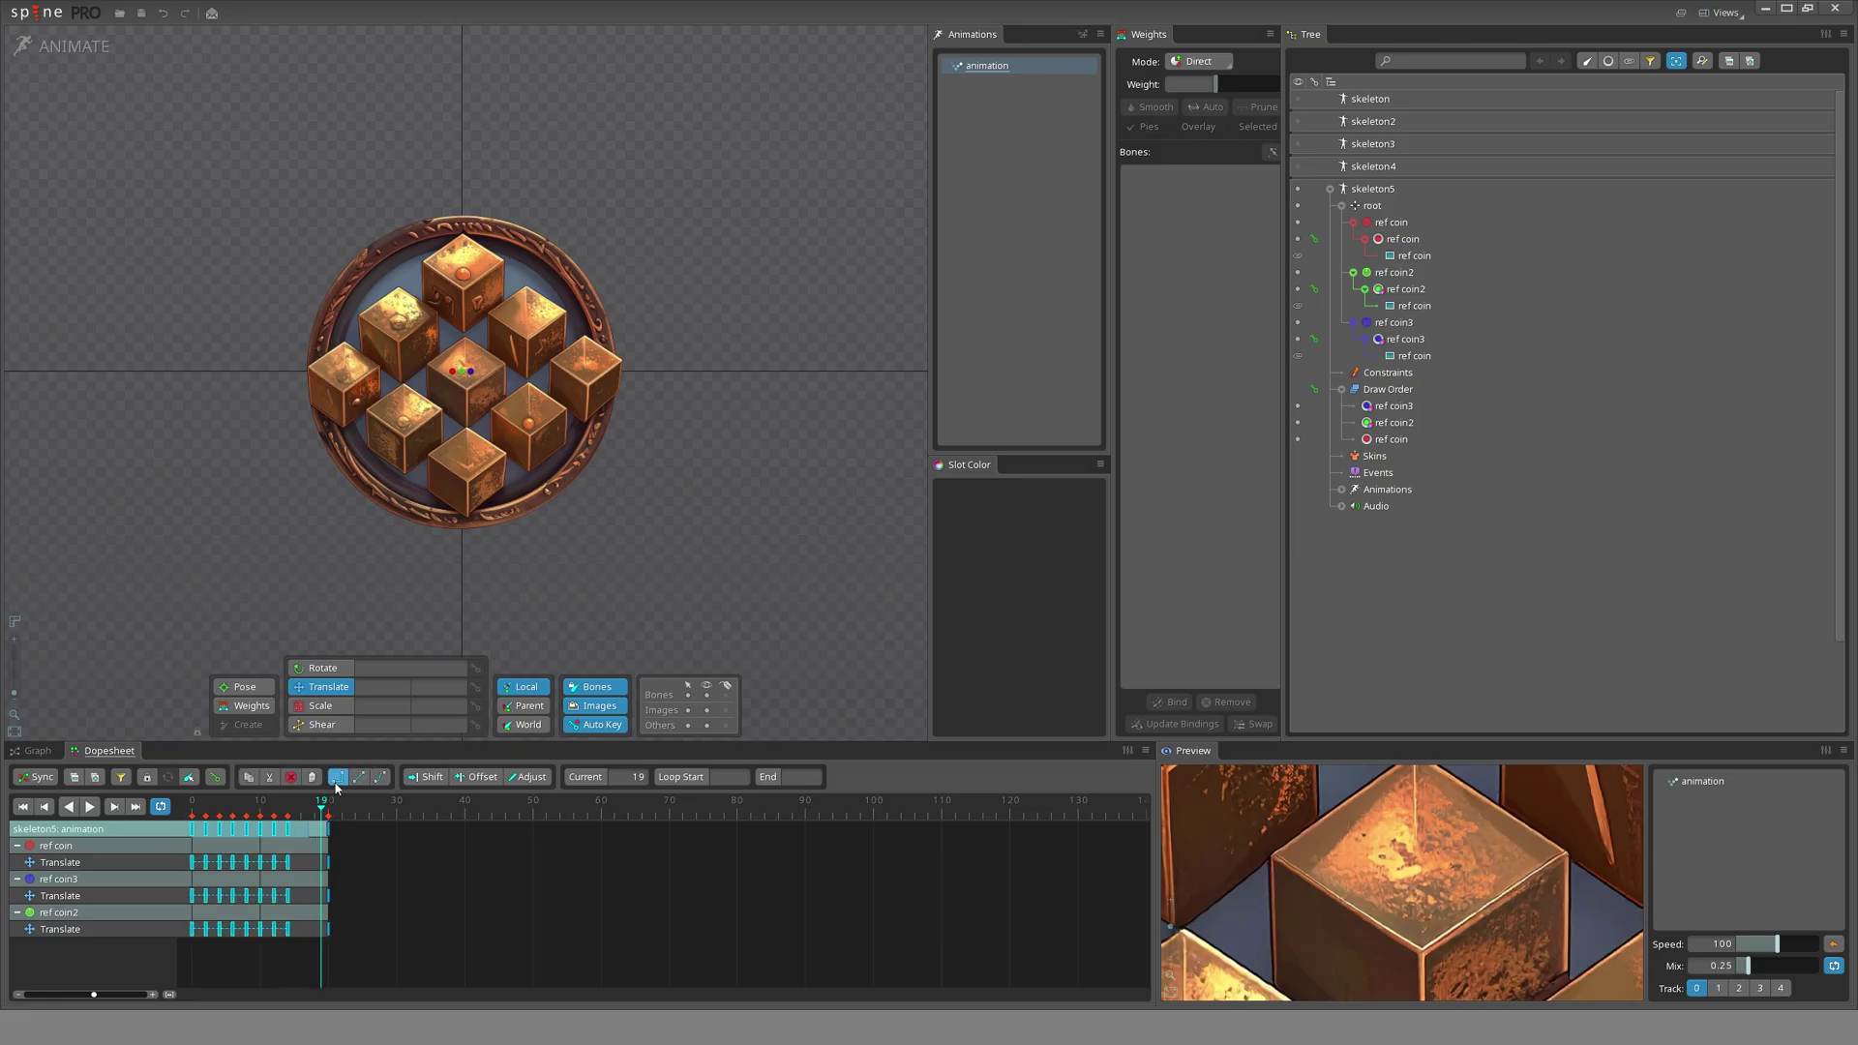
scroll(468, 588, up, 3)
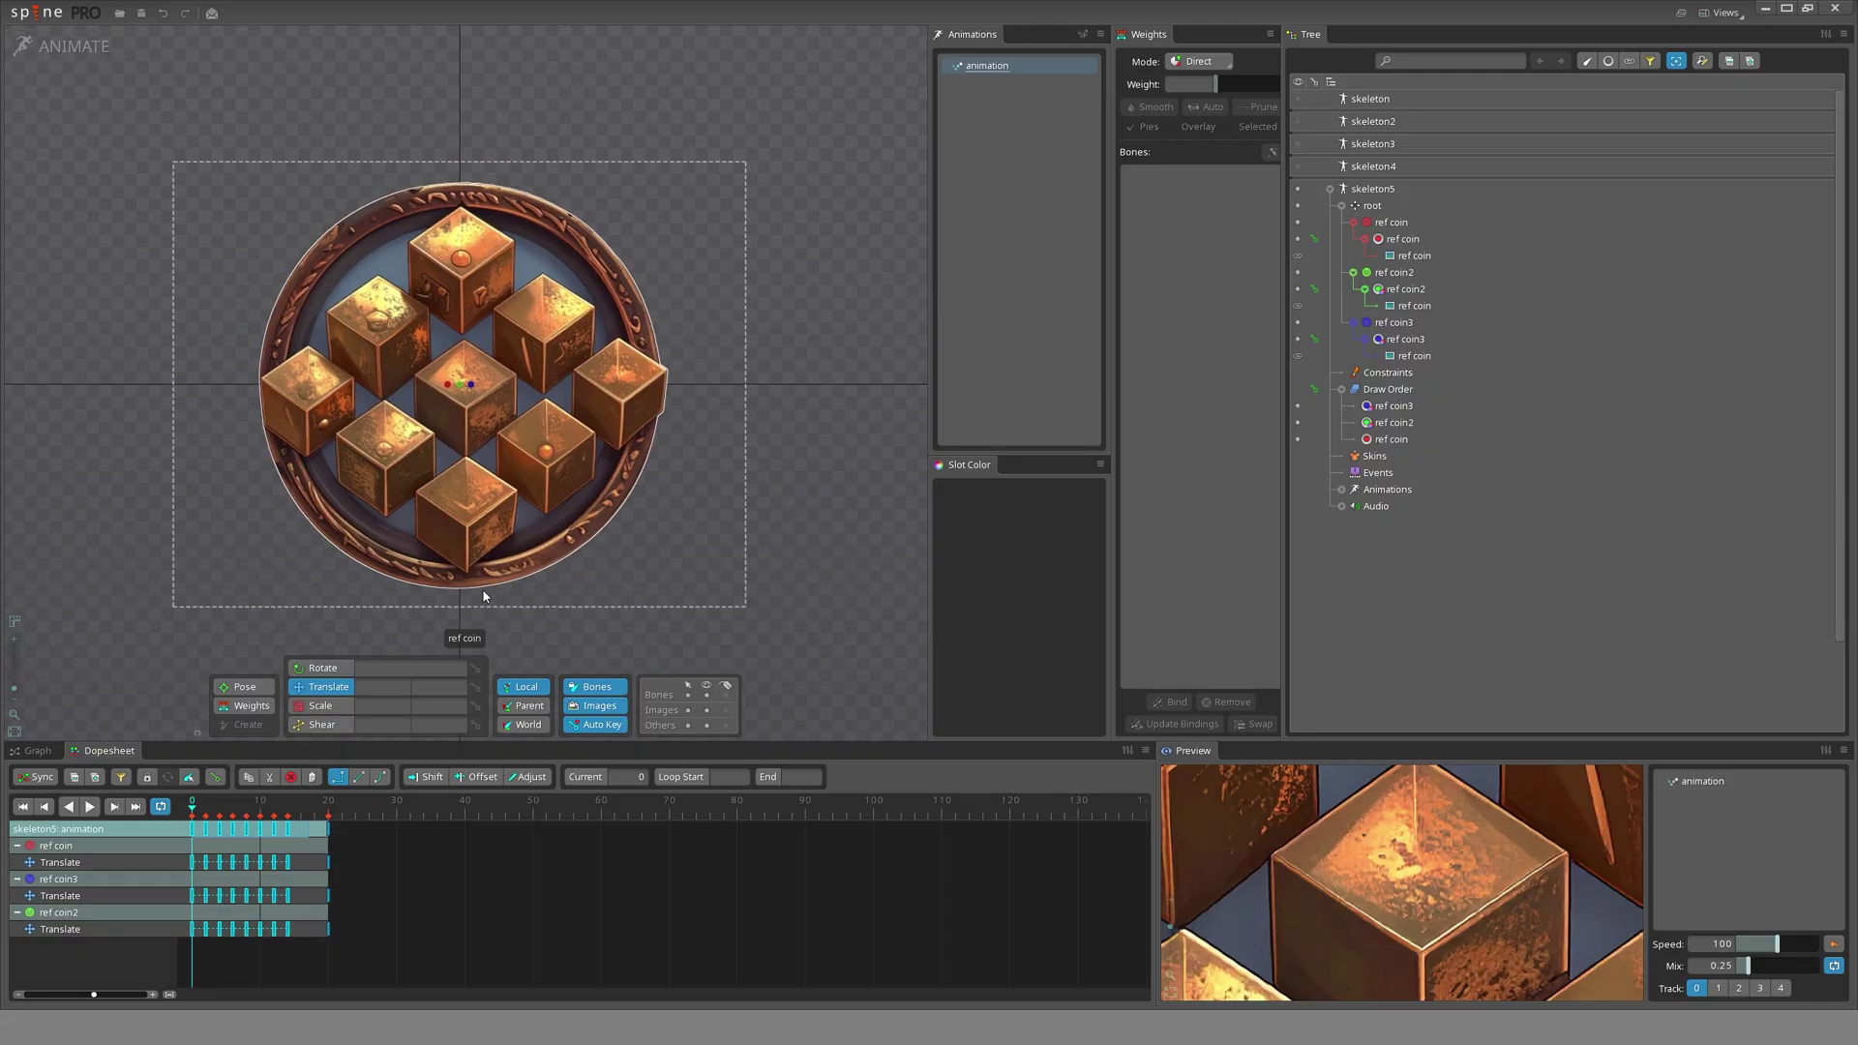
key(space)
scroll(714, 526, down, 2)
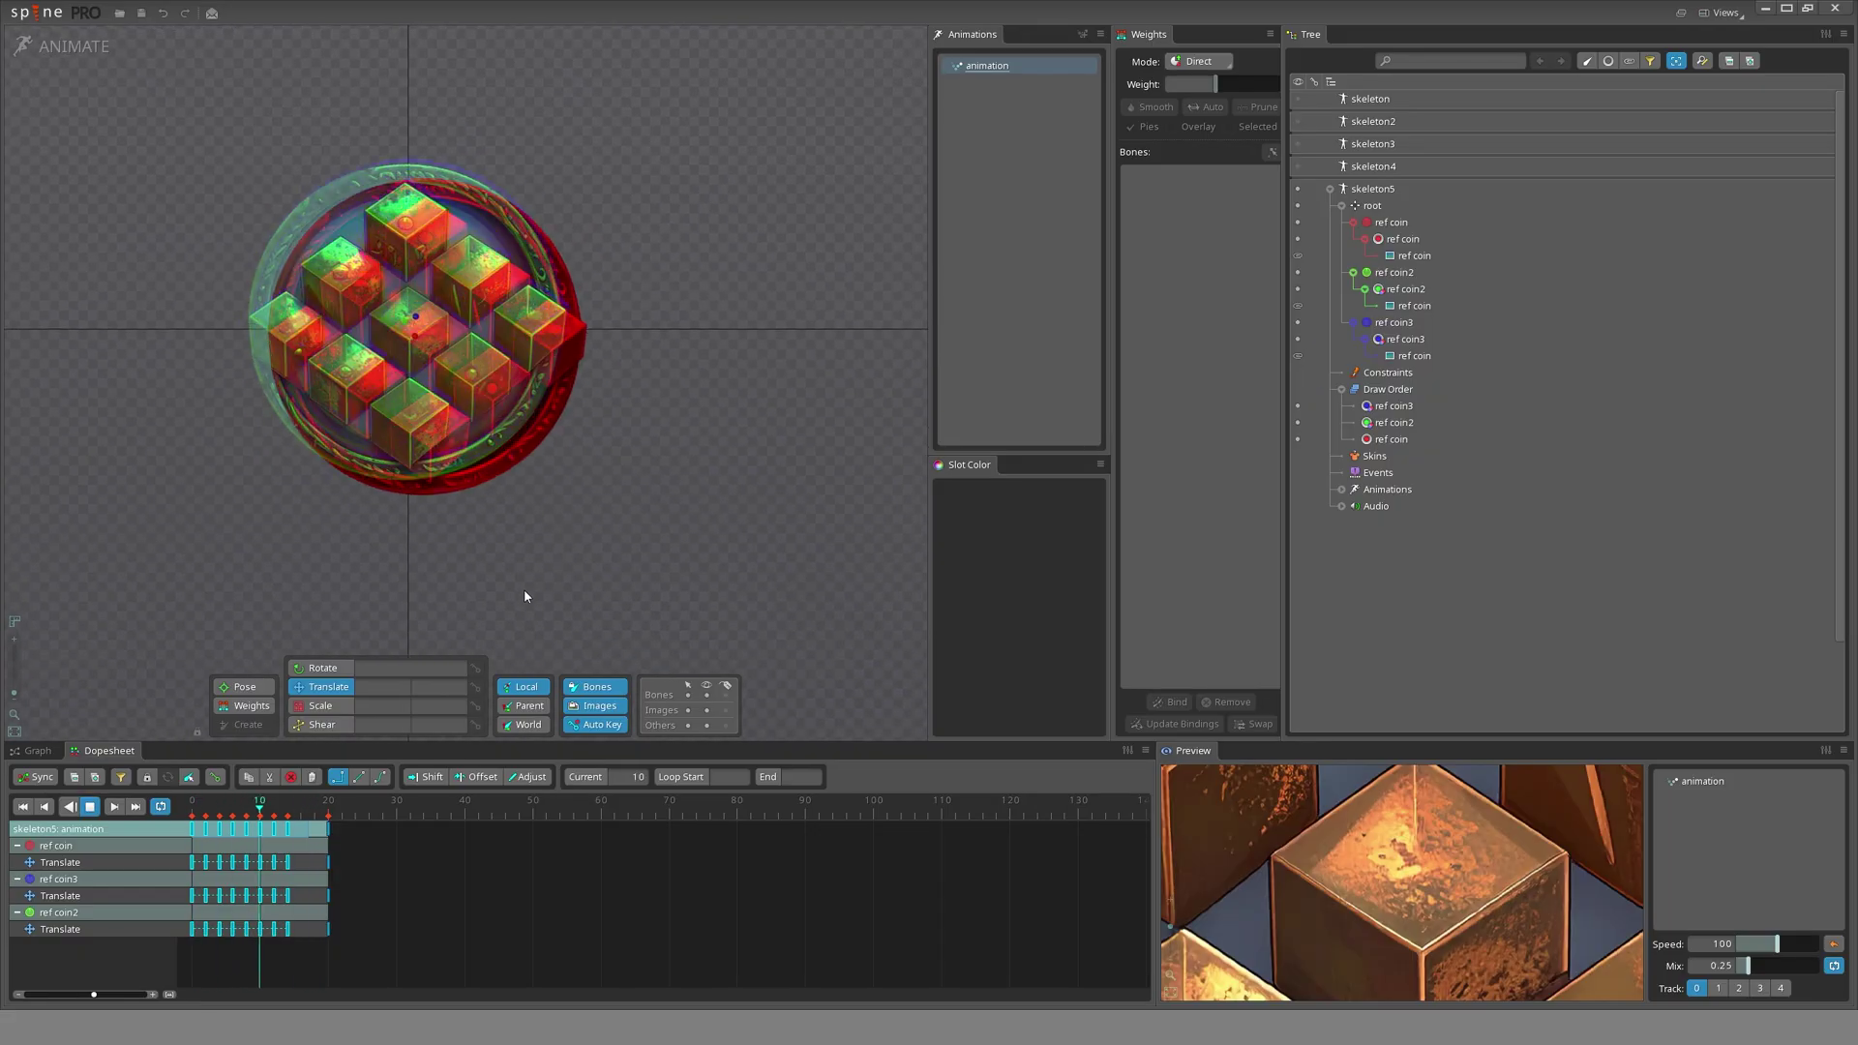
drag(520, 587, 561, 553)
scroll(515, 542, down, 1)
scroll(514, 537, up, 1)
key(space)
scroll(486, 499, up, 2)
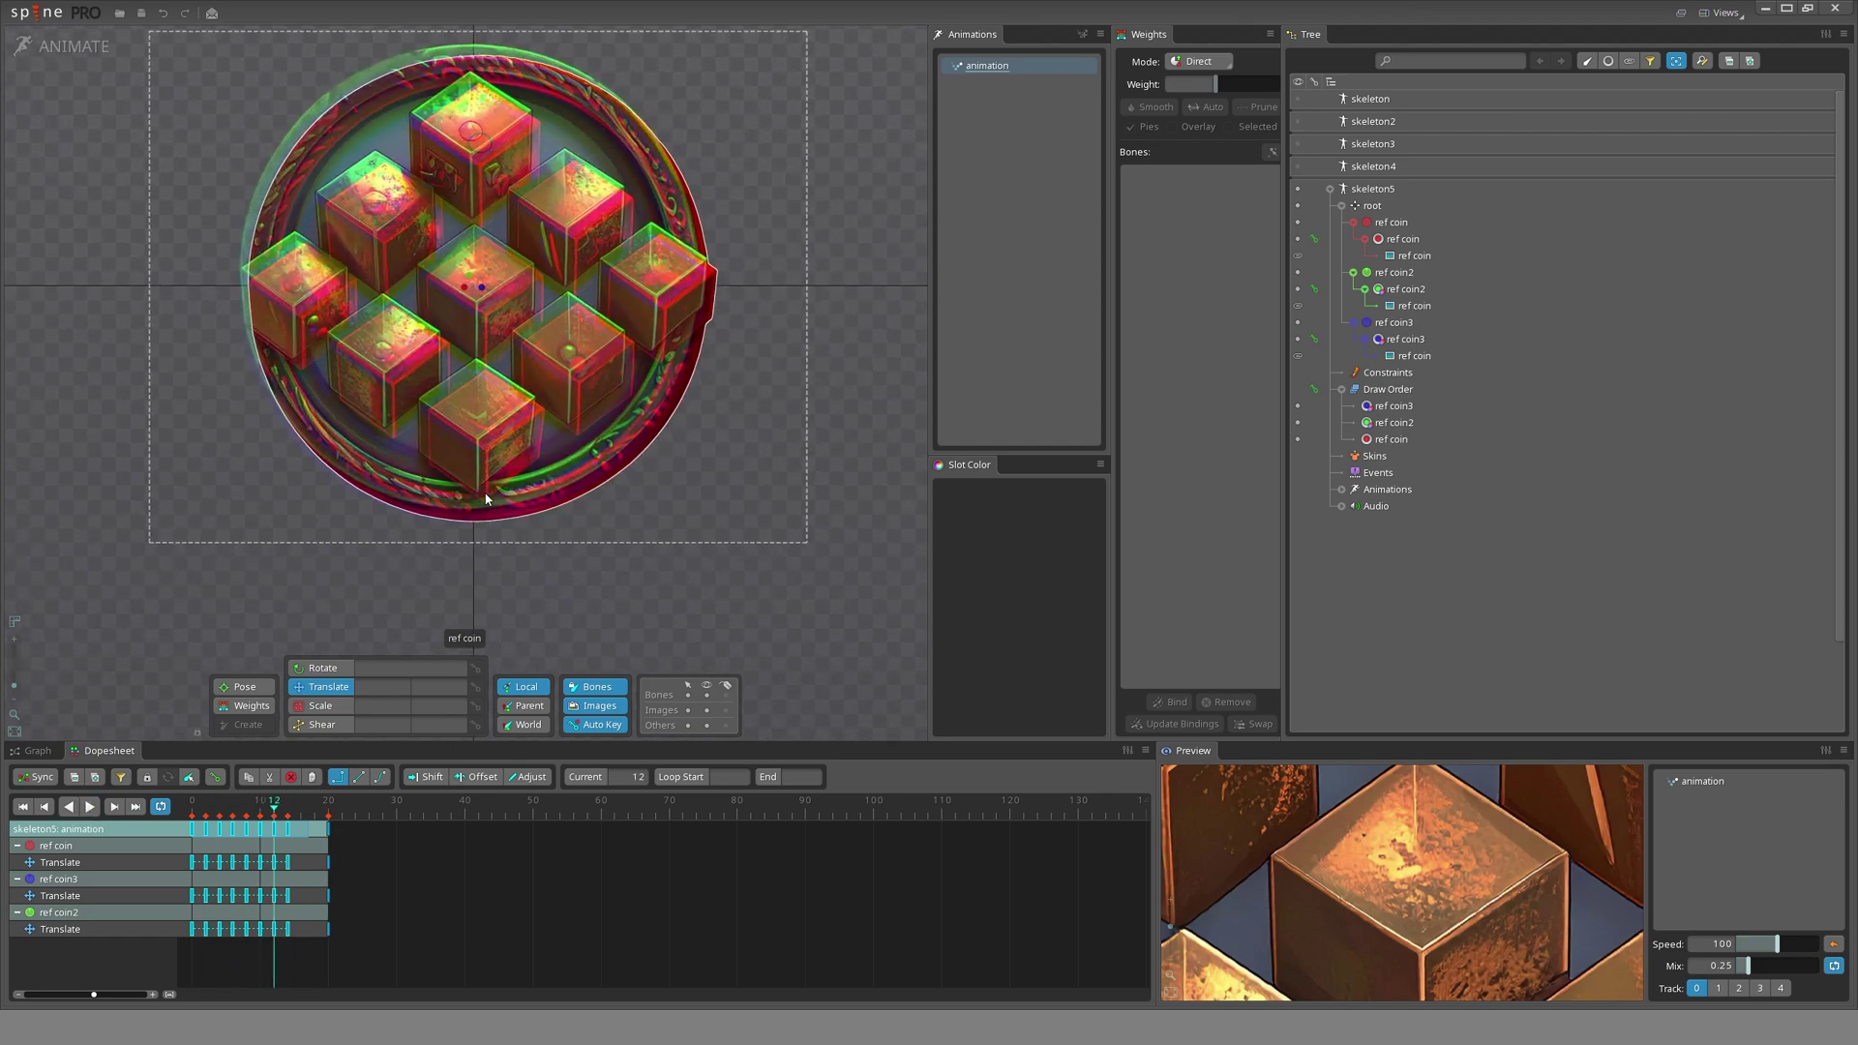
key(space)
drag(486, 498, 494, 547)
key(space)
- Shift the green bone down and to the right at frames 8 and 12, reaching a translation of 100.03, -66.89 at frame 12
mouse_move(259, 803)
mouse_down()
mouse_move(214, 803)
mouse_move(253, 808)
mouse_up()
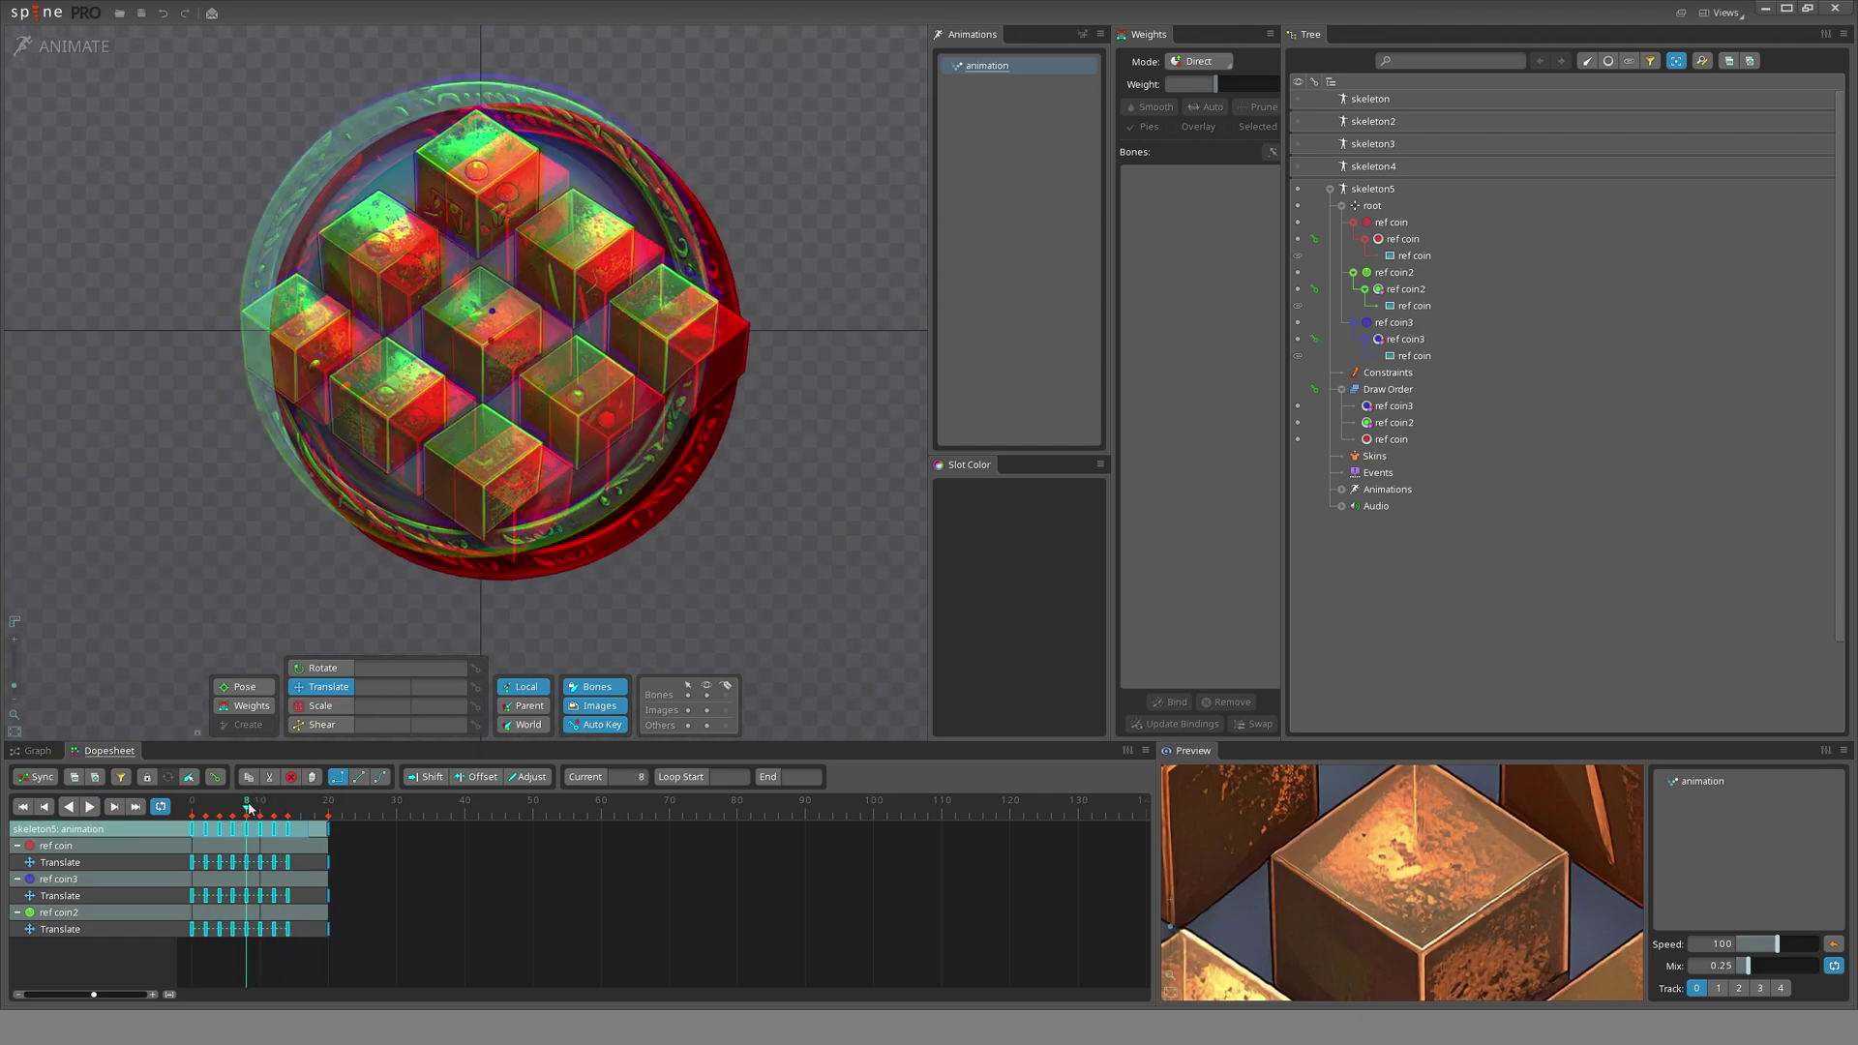
click(464, 333)
drag(463, 332, 537, 359)
drag(249, 810, 273, 816)
drag(472, 312, 513, 358)
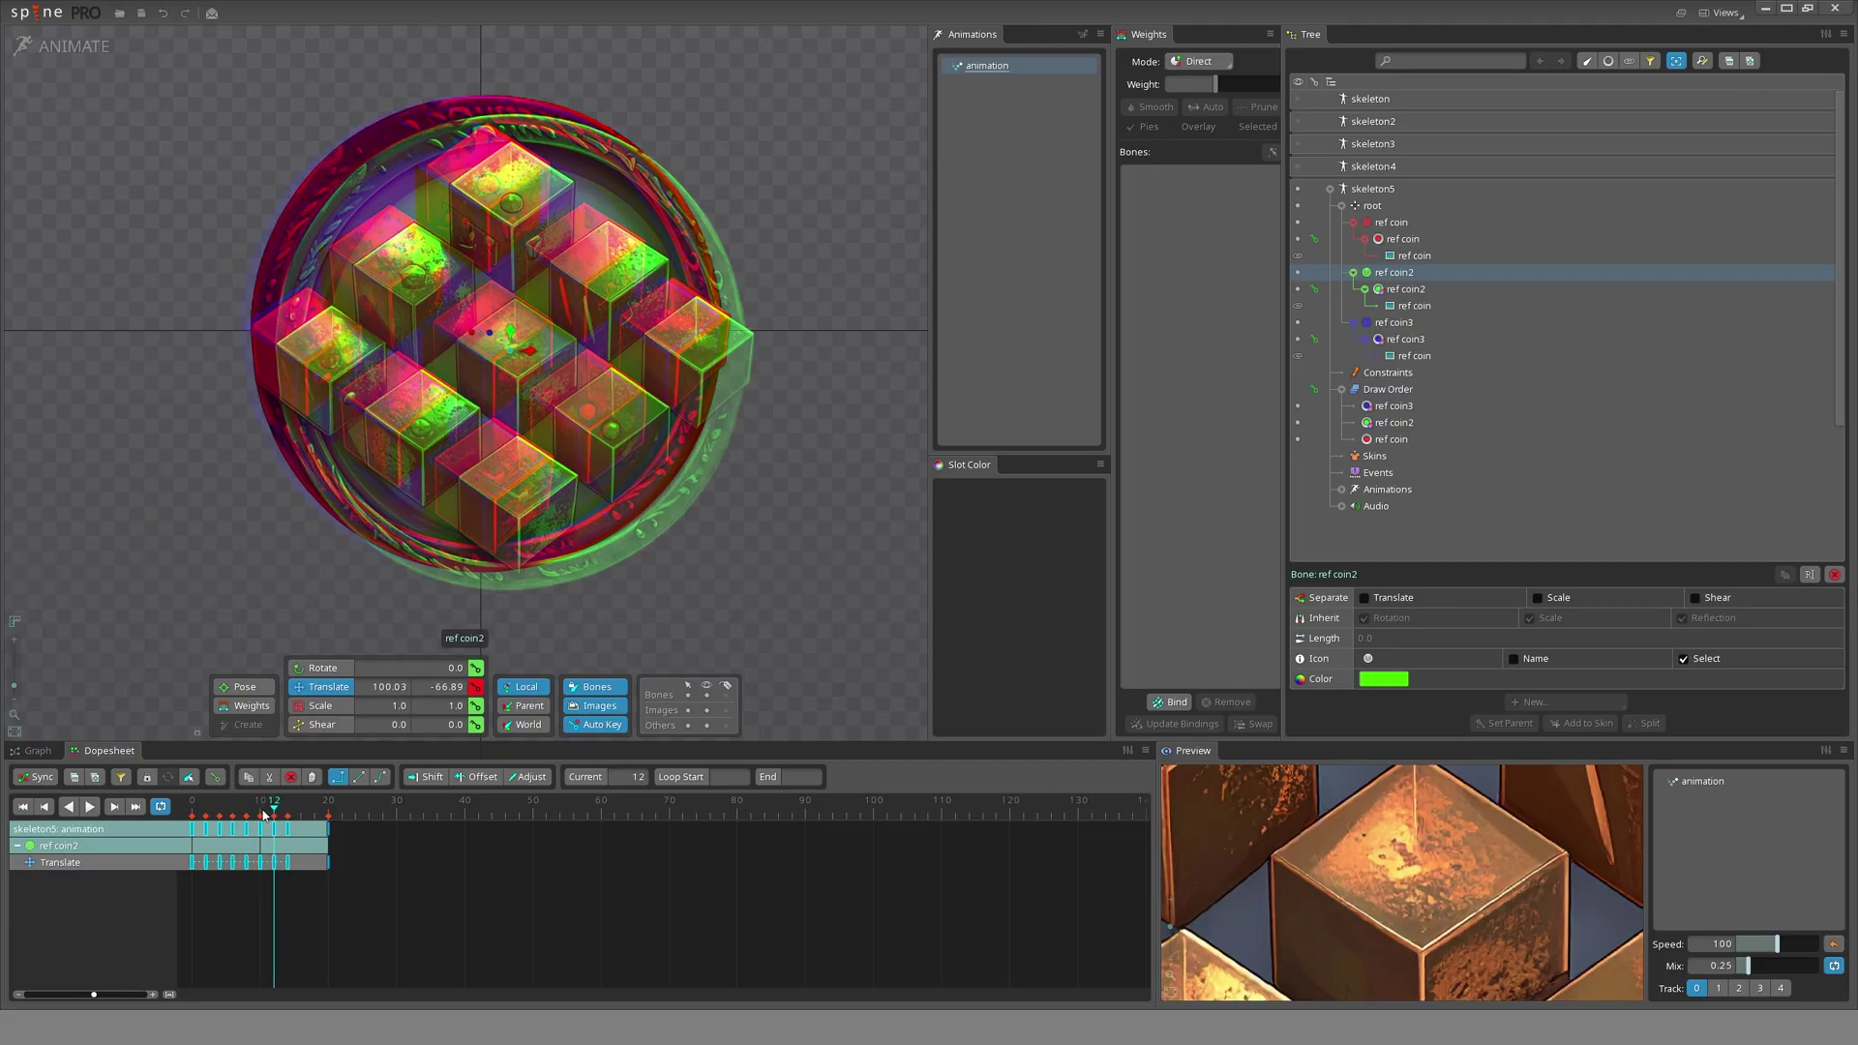
- Replay the adjusted animation with nothing selected and turn off compensation for bones and images
key(d)
scroll(502, 542, down, 3)
click(455, 532)
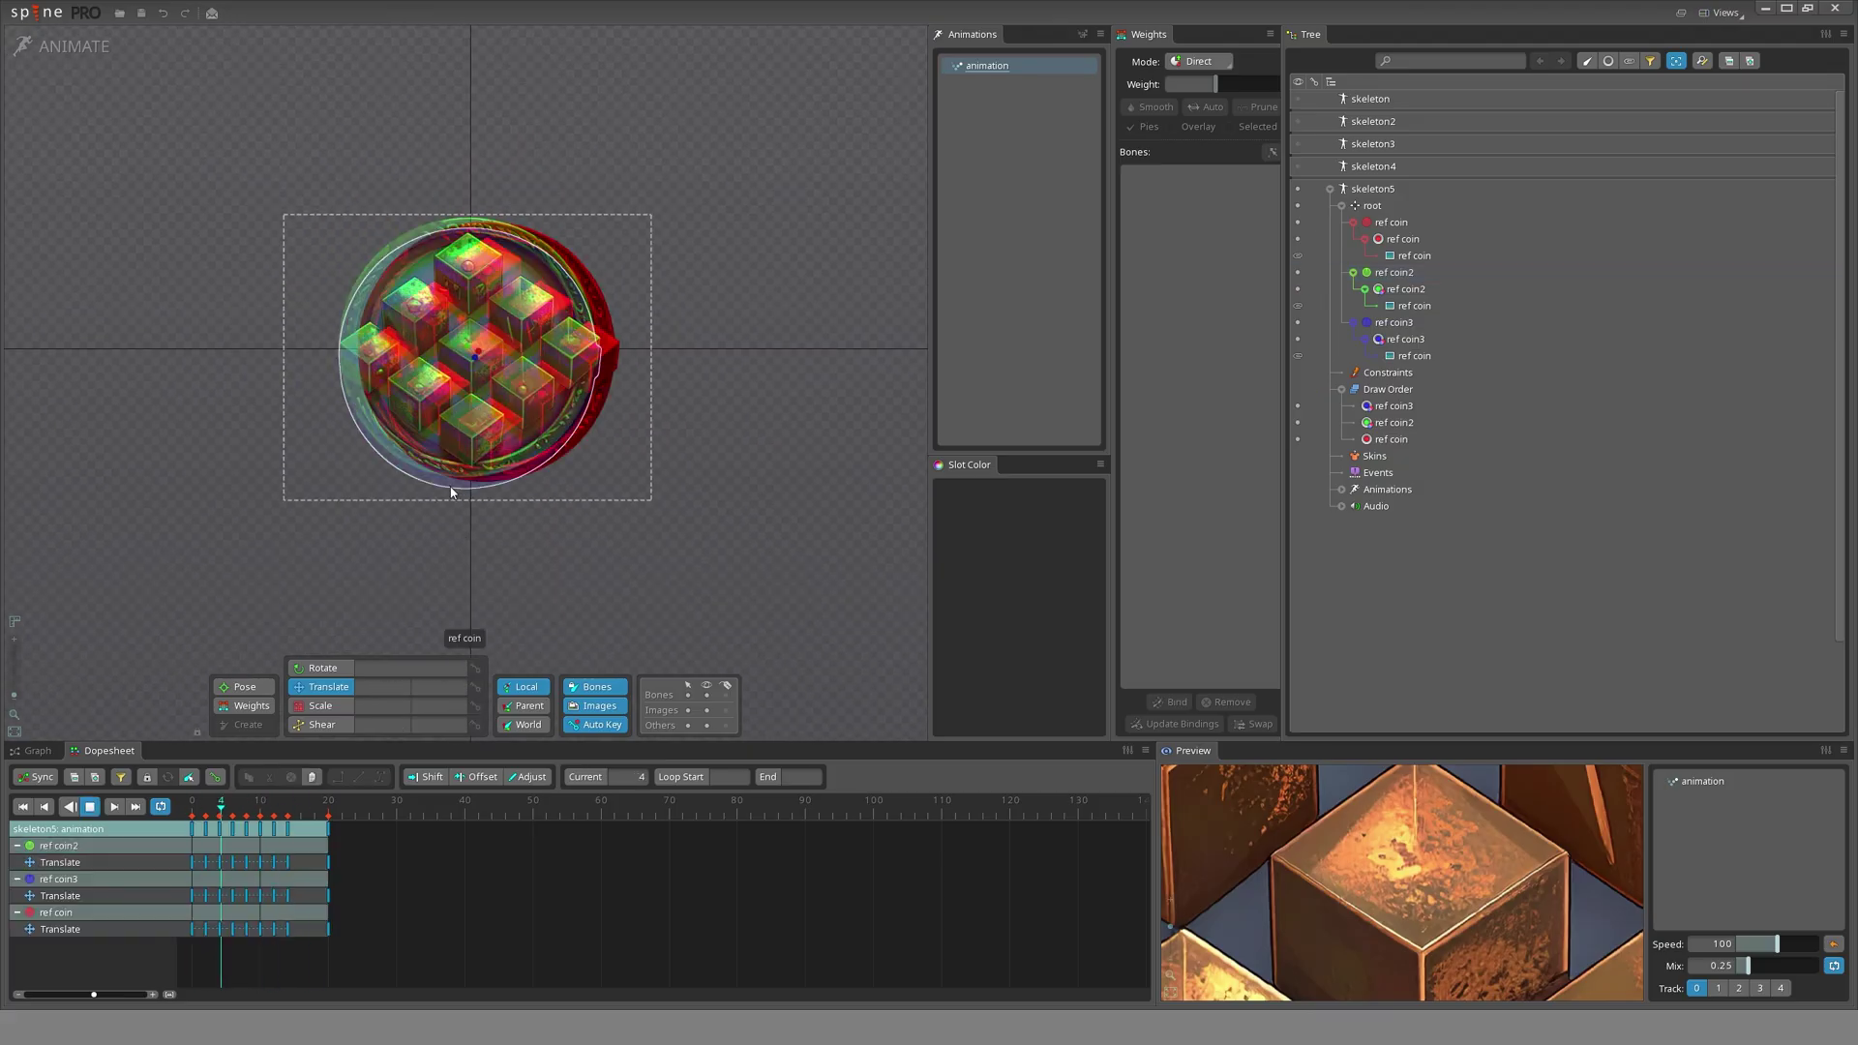
scroll(455, 549, up, 2)
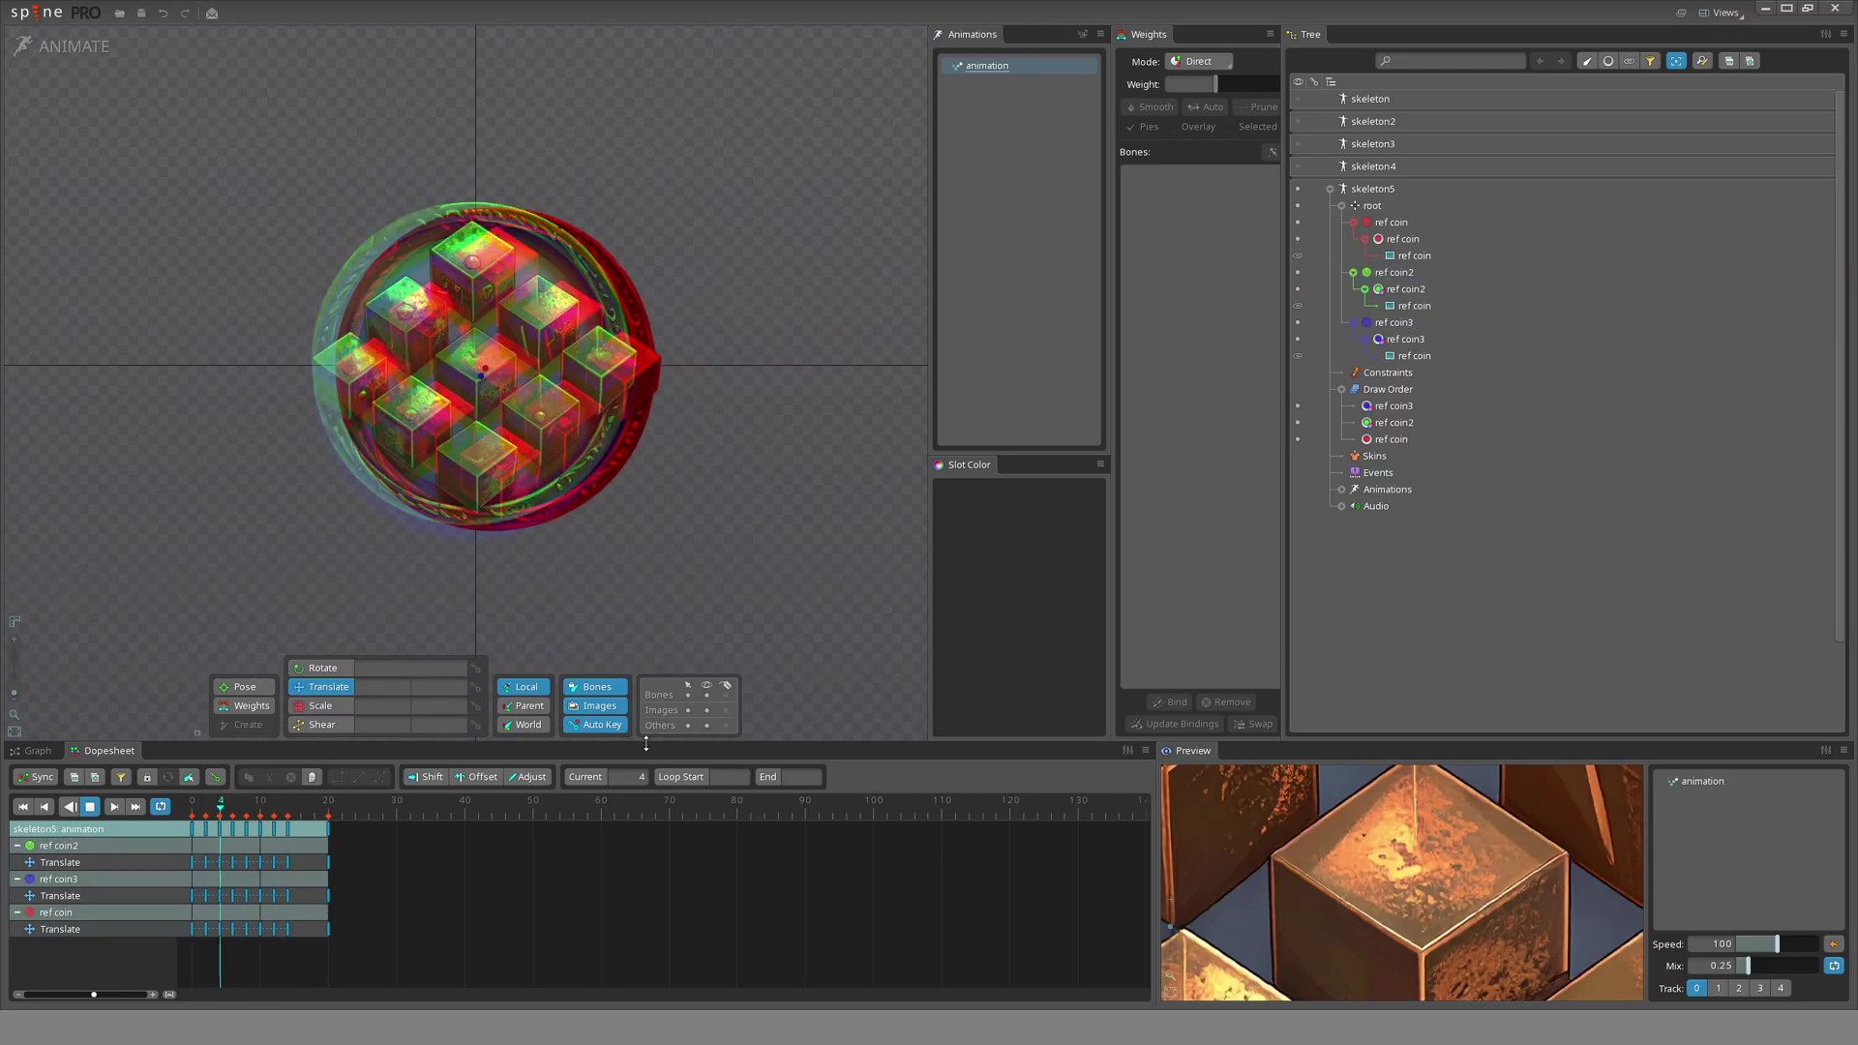
click(606, 689)
click(608, 706)
- Review the looping glitch on the whole coin, stop the playback and save the project
scroll(634, 592, down, 1)
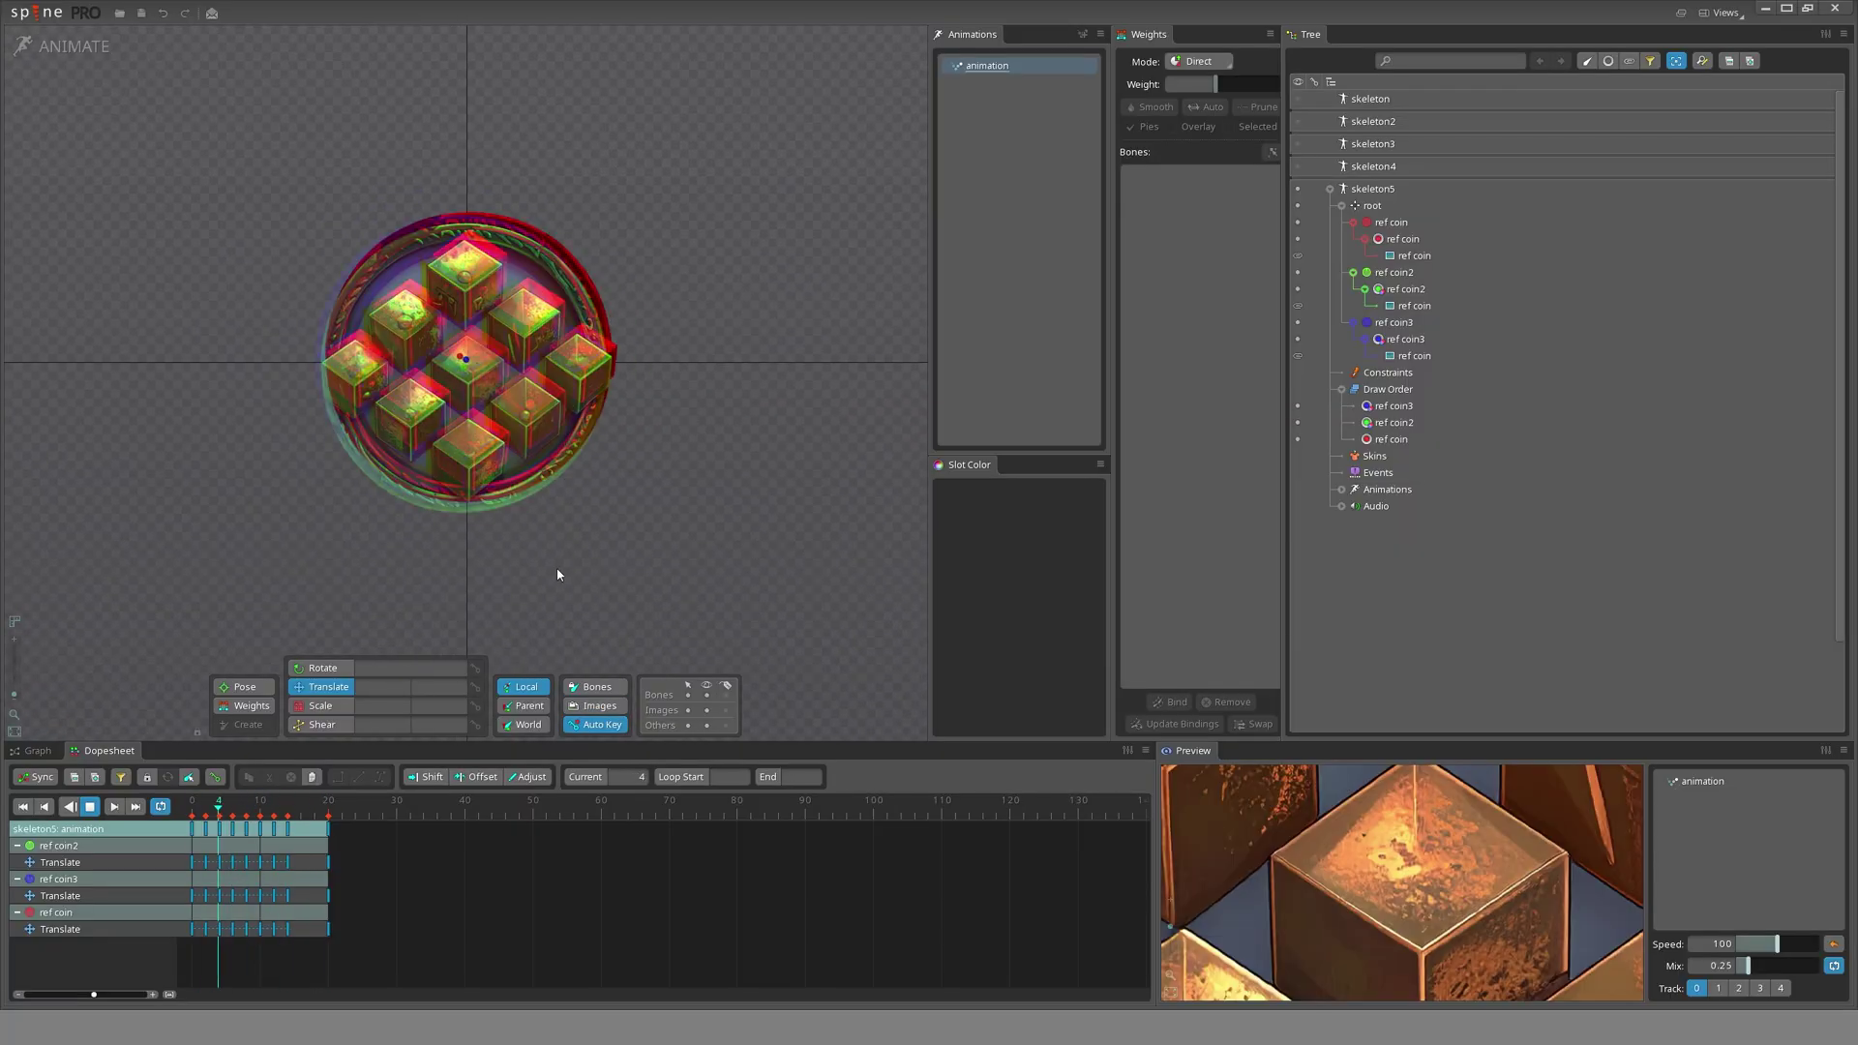
scroll(514, 543, up, 2)
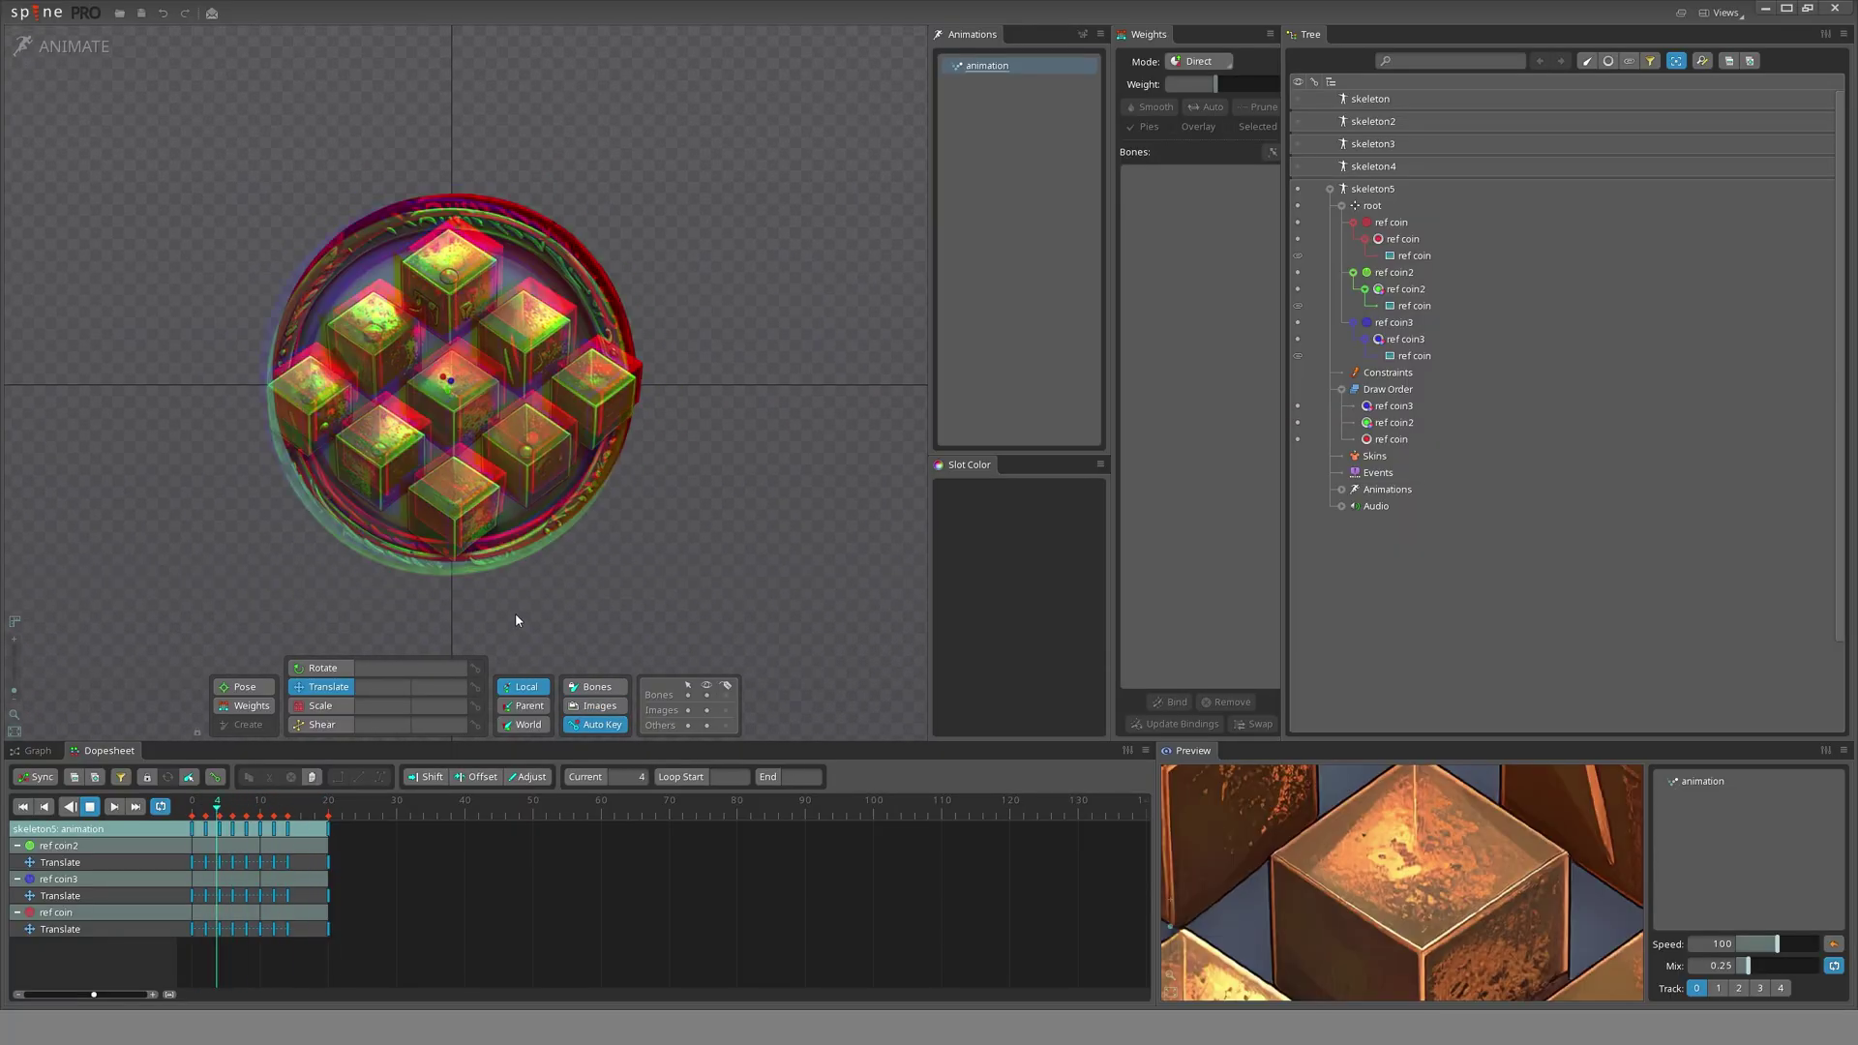
scroll(515, 620, down, 2)
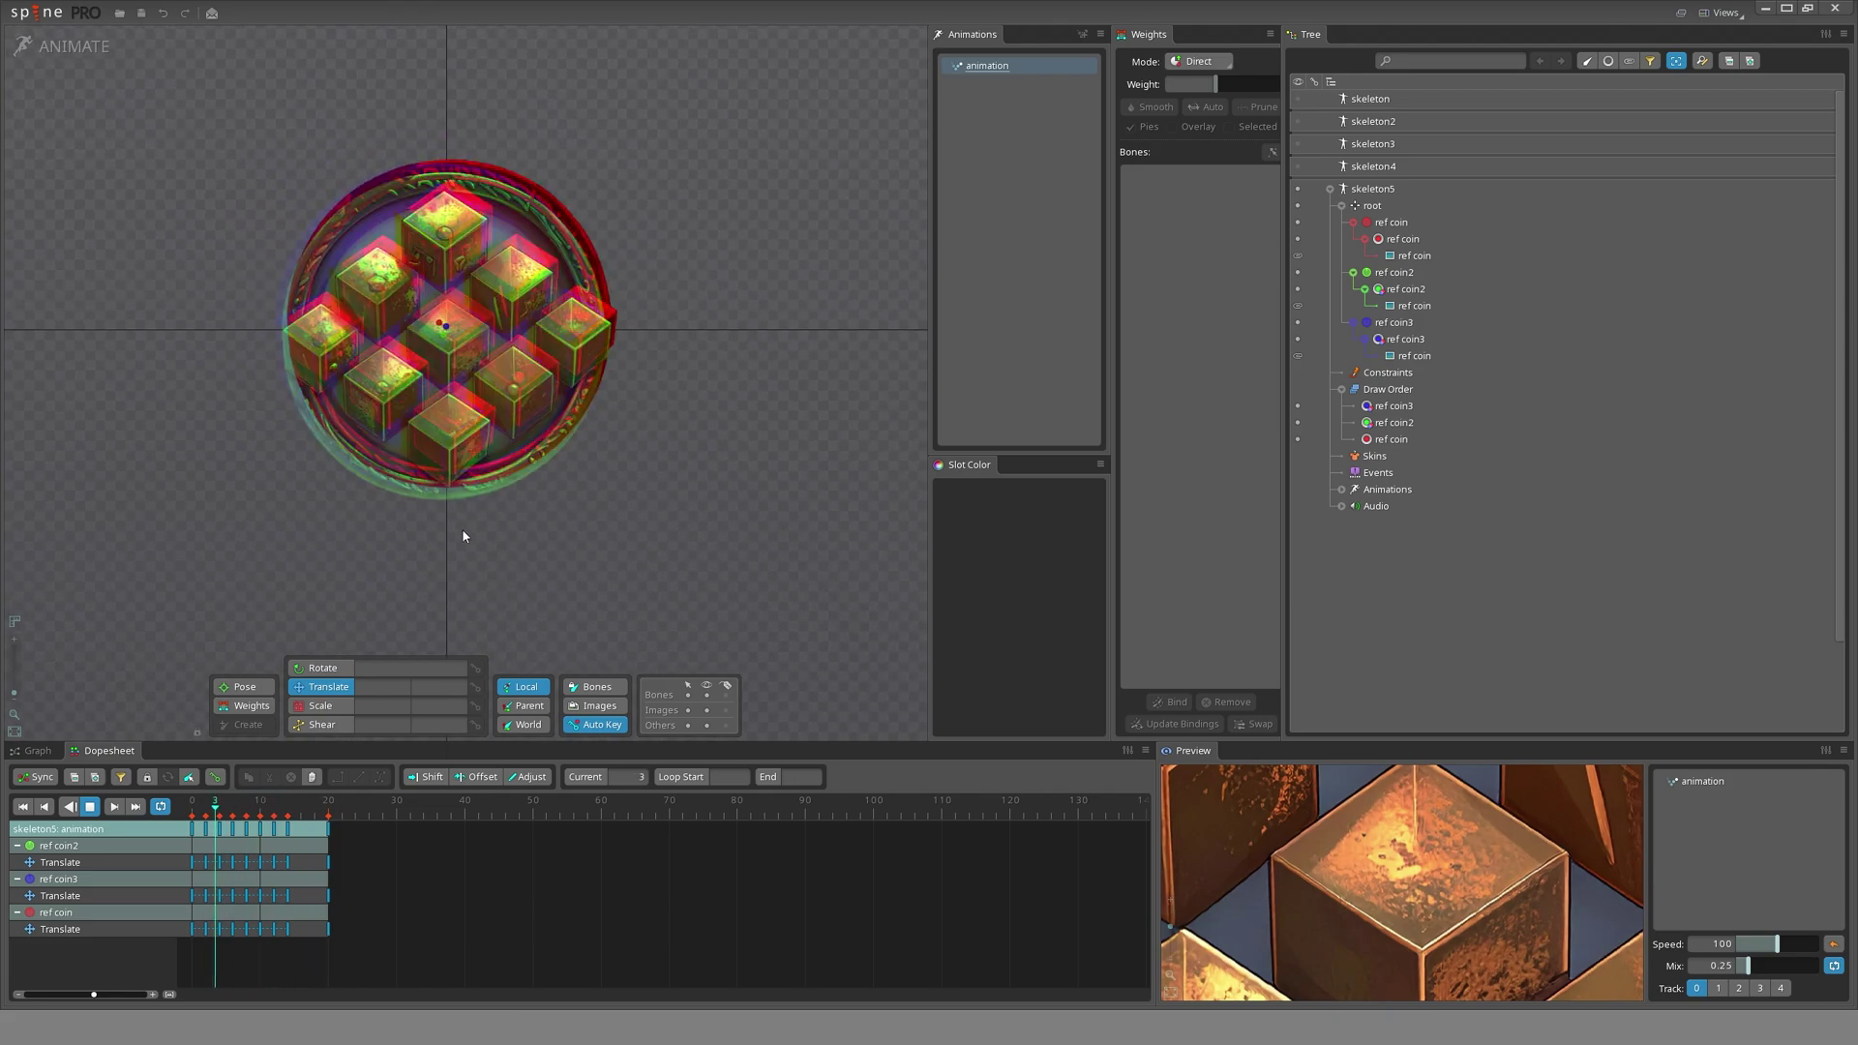
drag(465, 540, 468, 580)
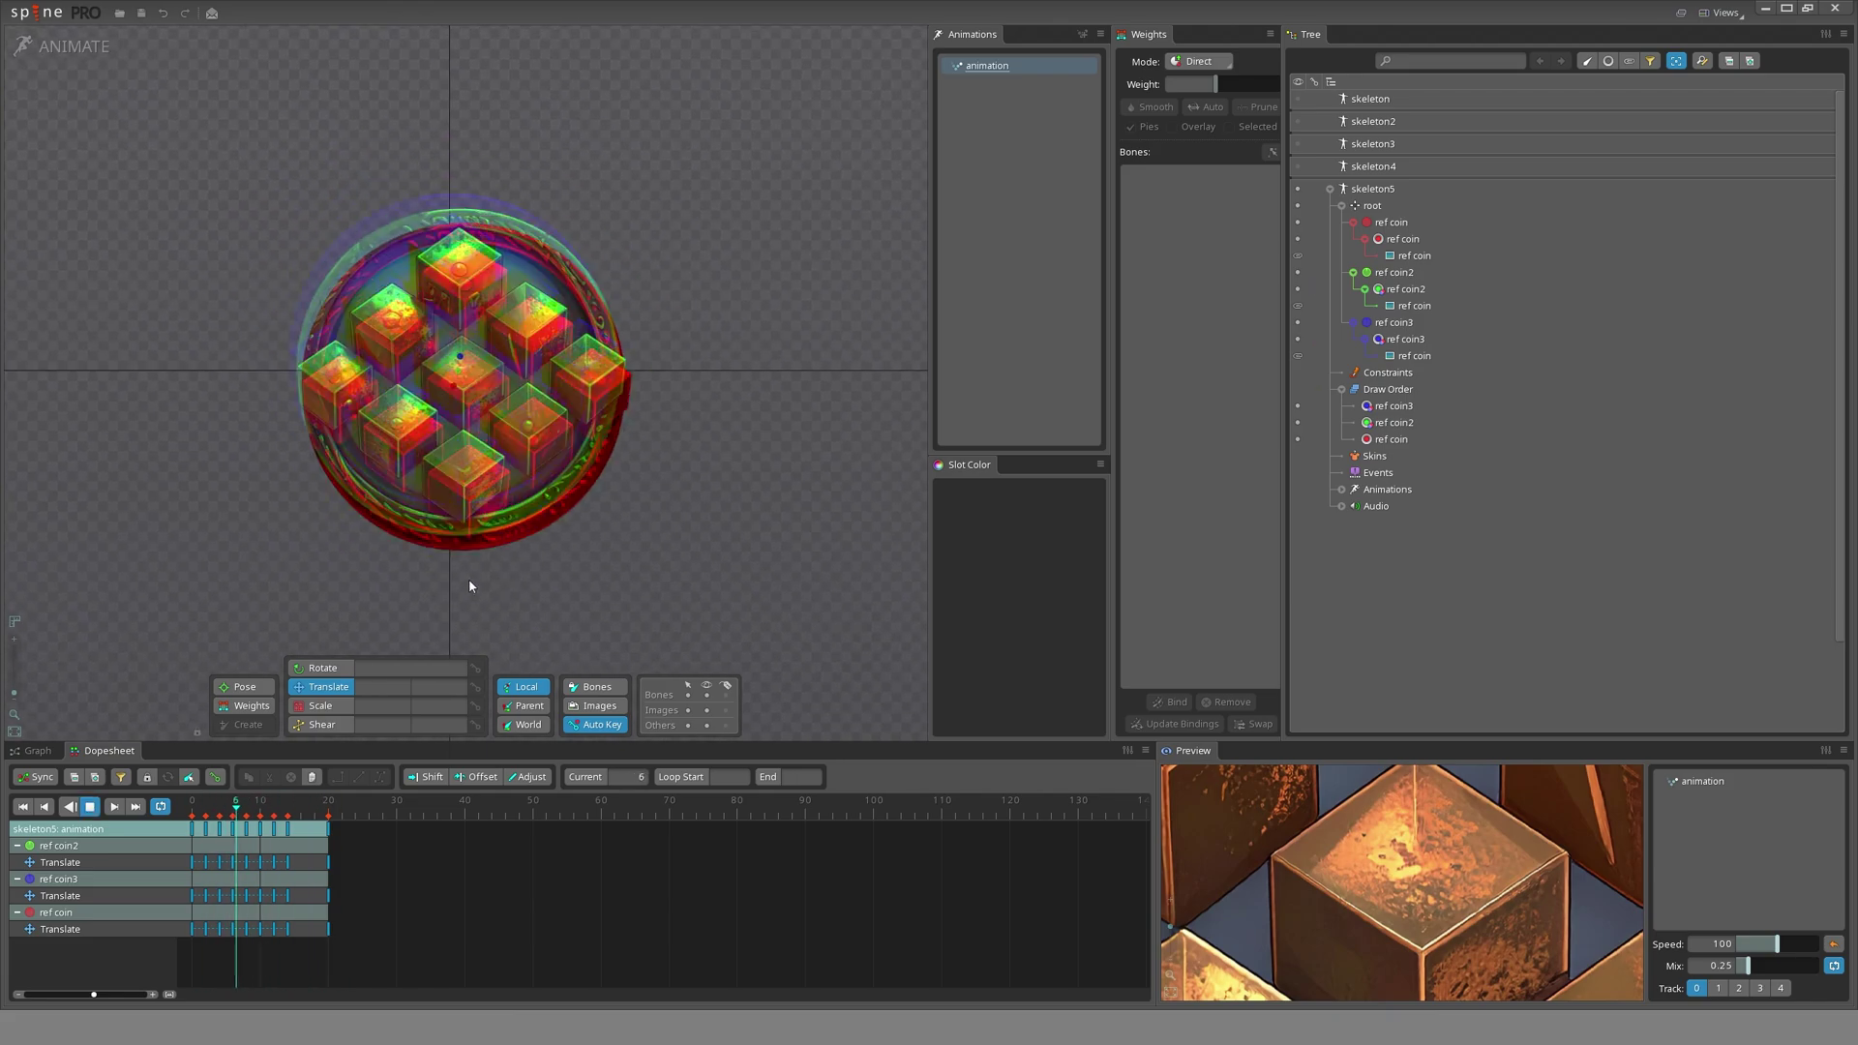
key(space)
key(ctrl+s)
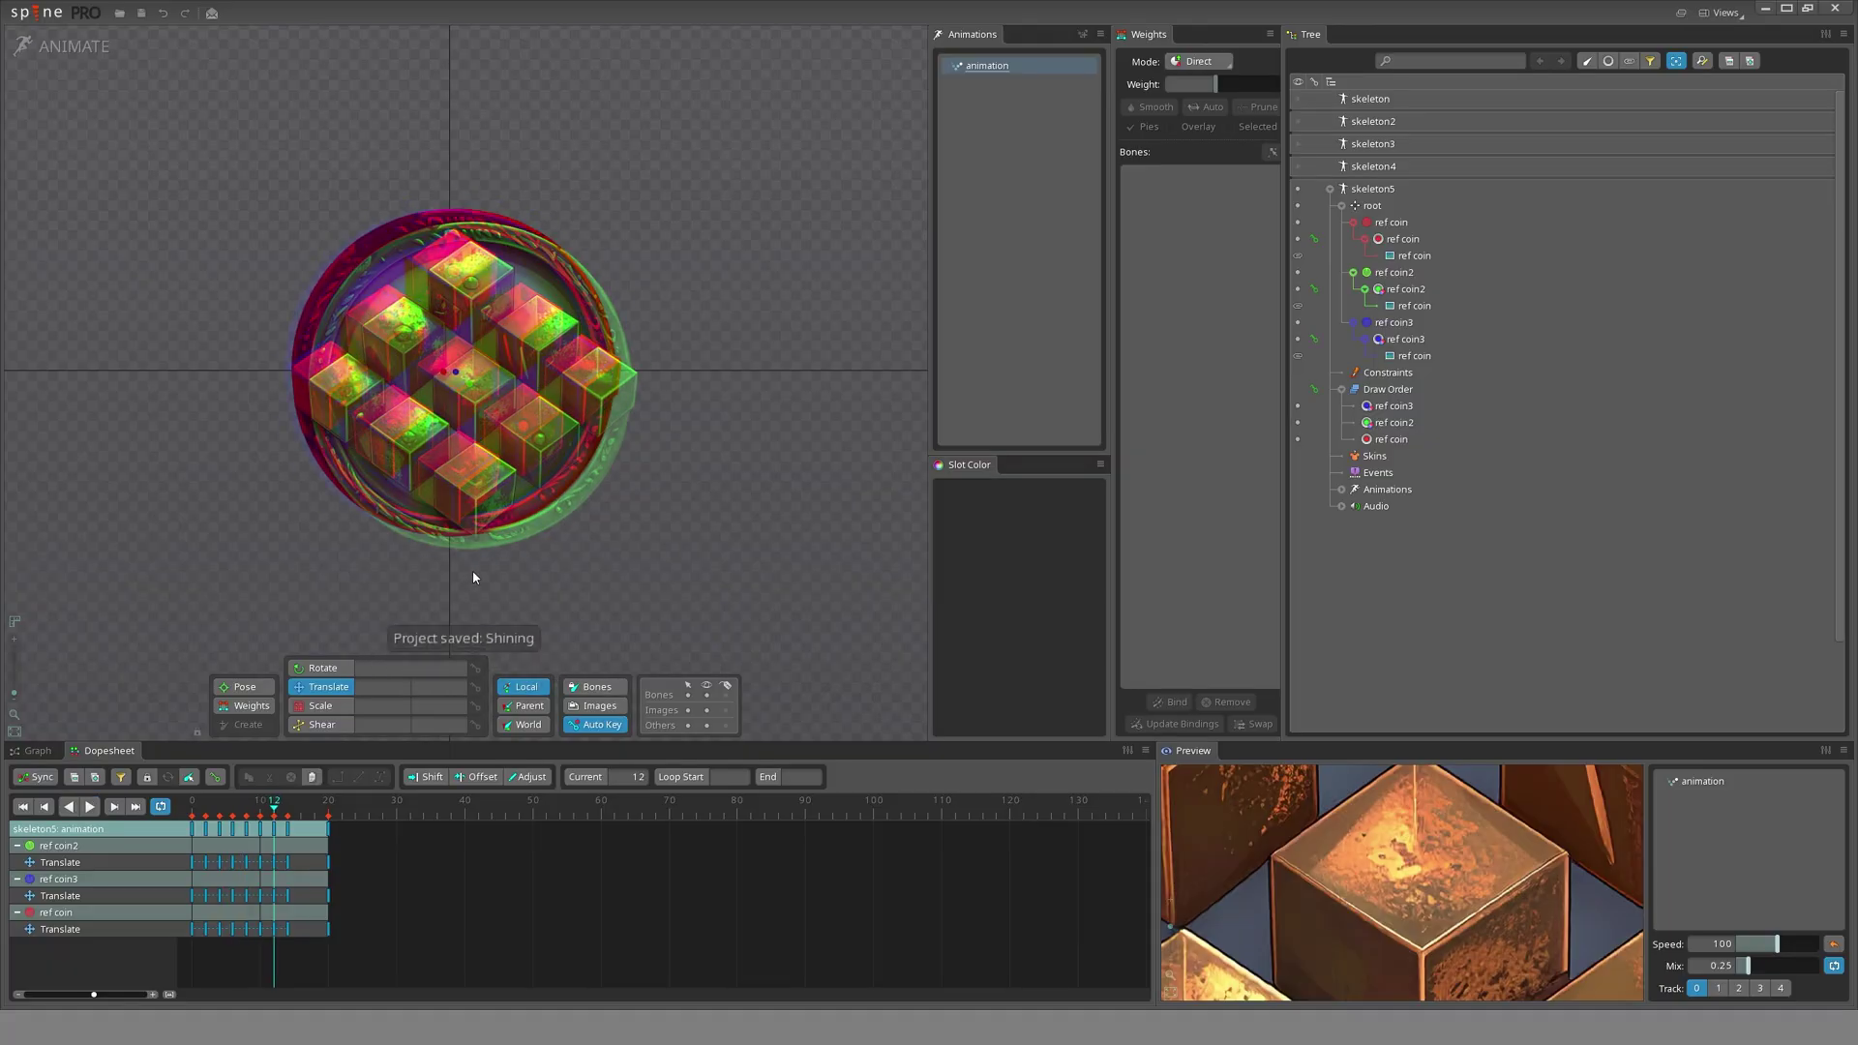
- Hide skeleton5 and show skeleton3 in its place, with both hierarchies collapsed
click(1329, 190)
click(1297, 189)
click(1298, 145)
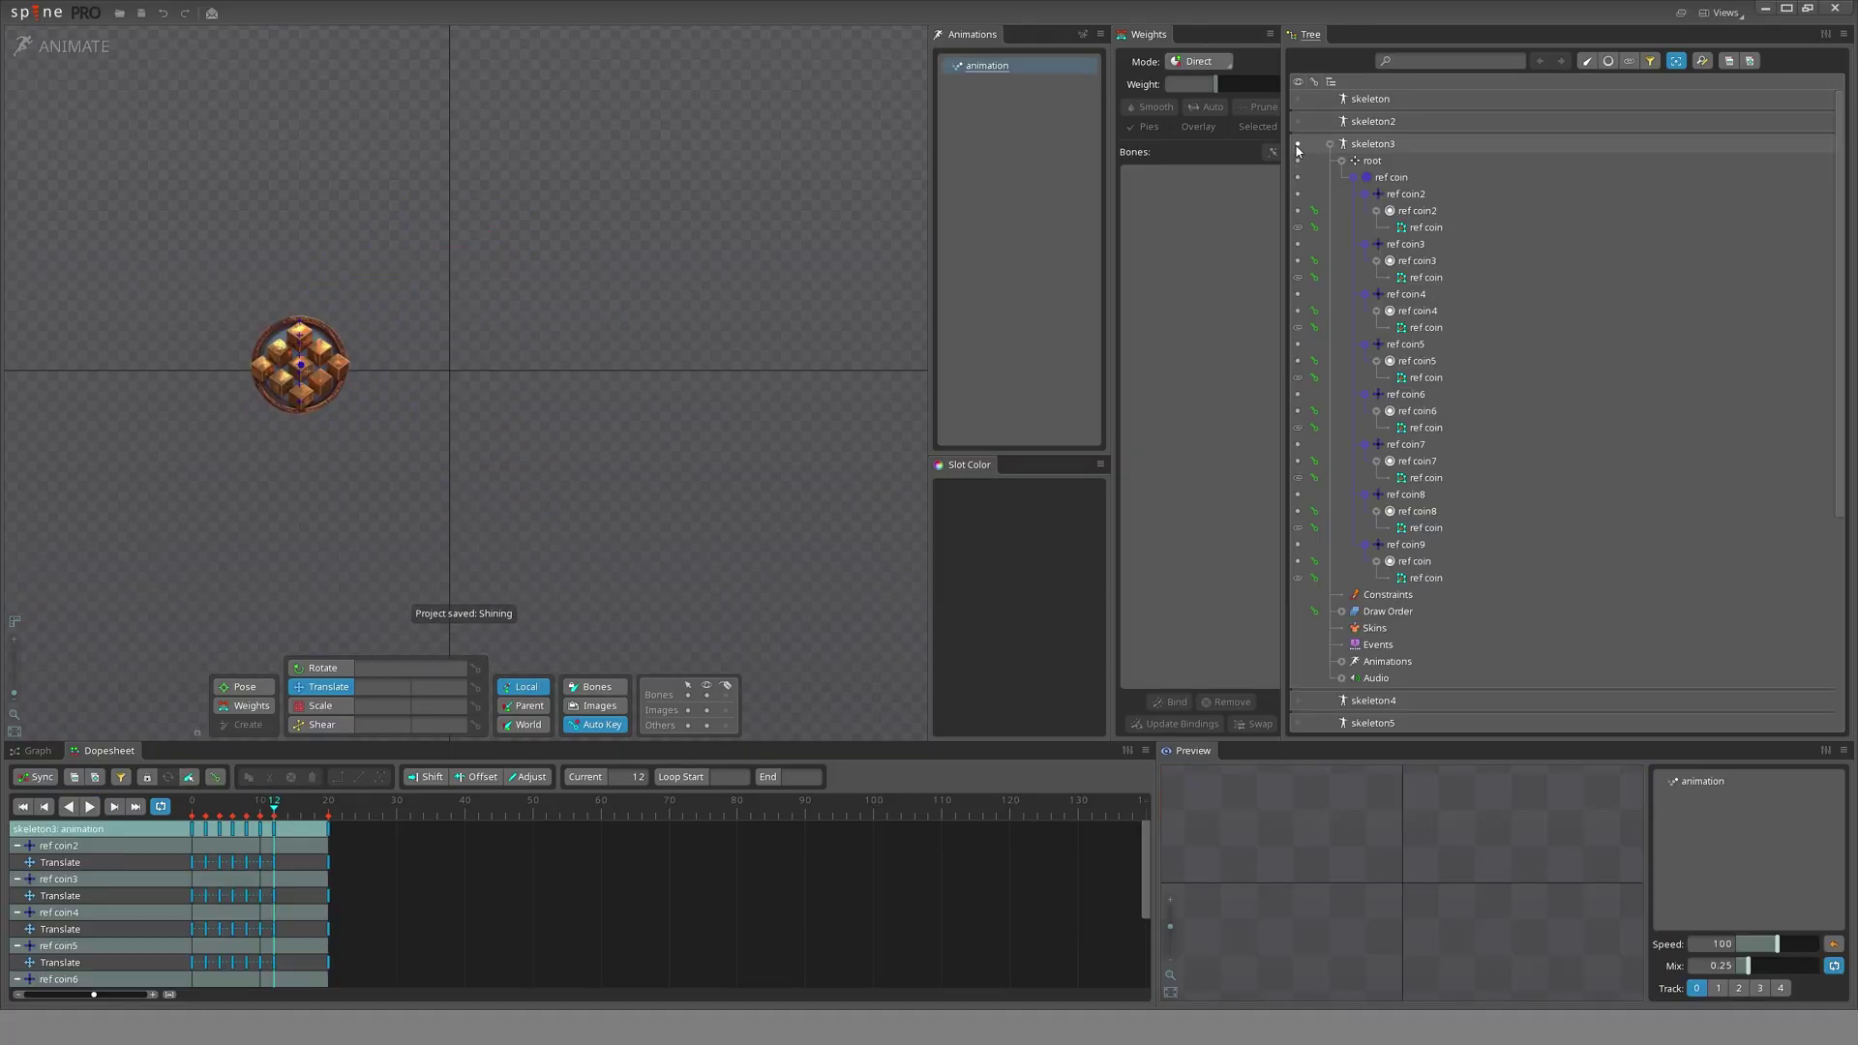
click(1329, 146)
scroll(213, 414, up, 5)
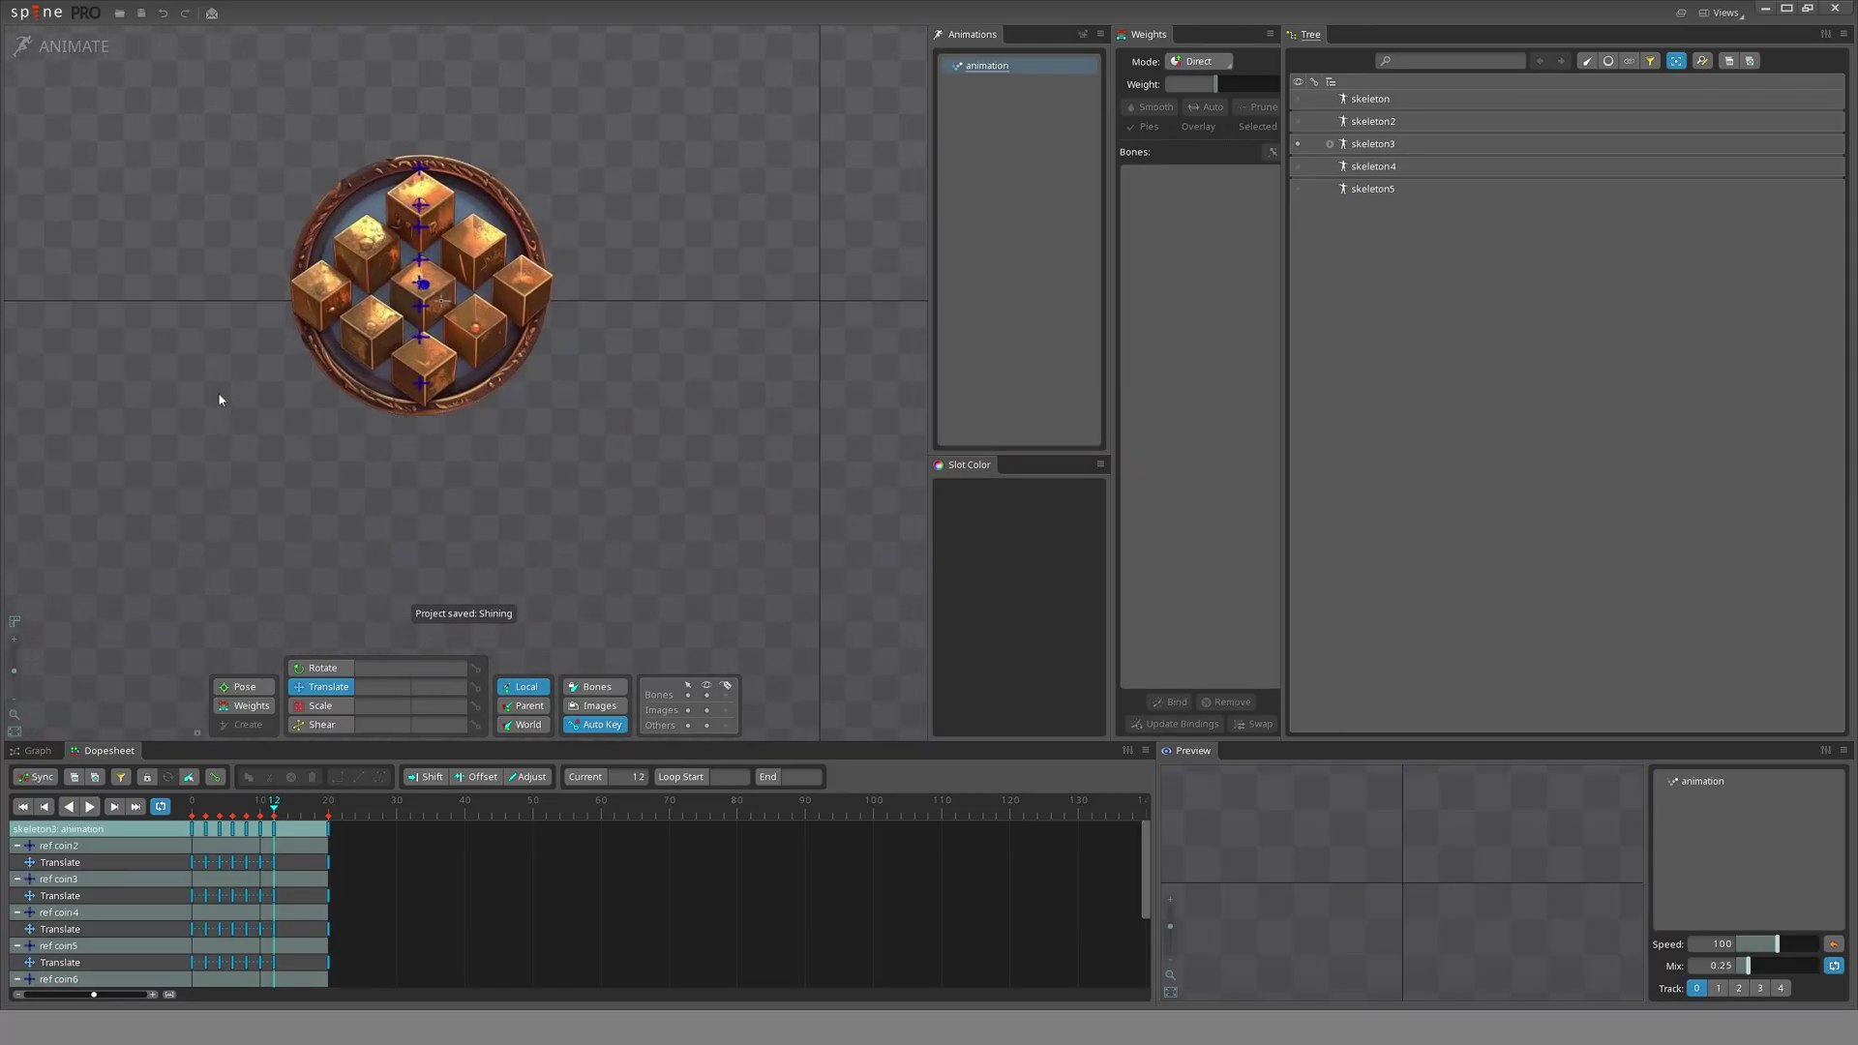
- Play skeleton3's animation and scrub its timeline to examine the sliced coin glitch
drag(223, 400, 247, 503)
key(ctrl+Tab)
key(ctrl+Tab)
scroll(473, 525, up, 3)
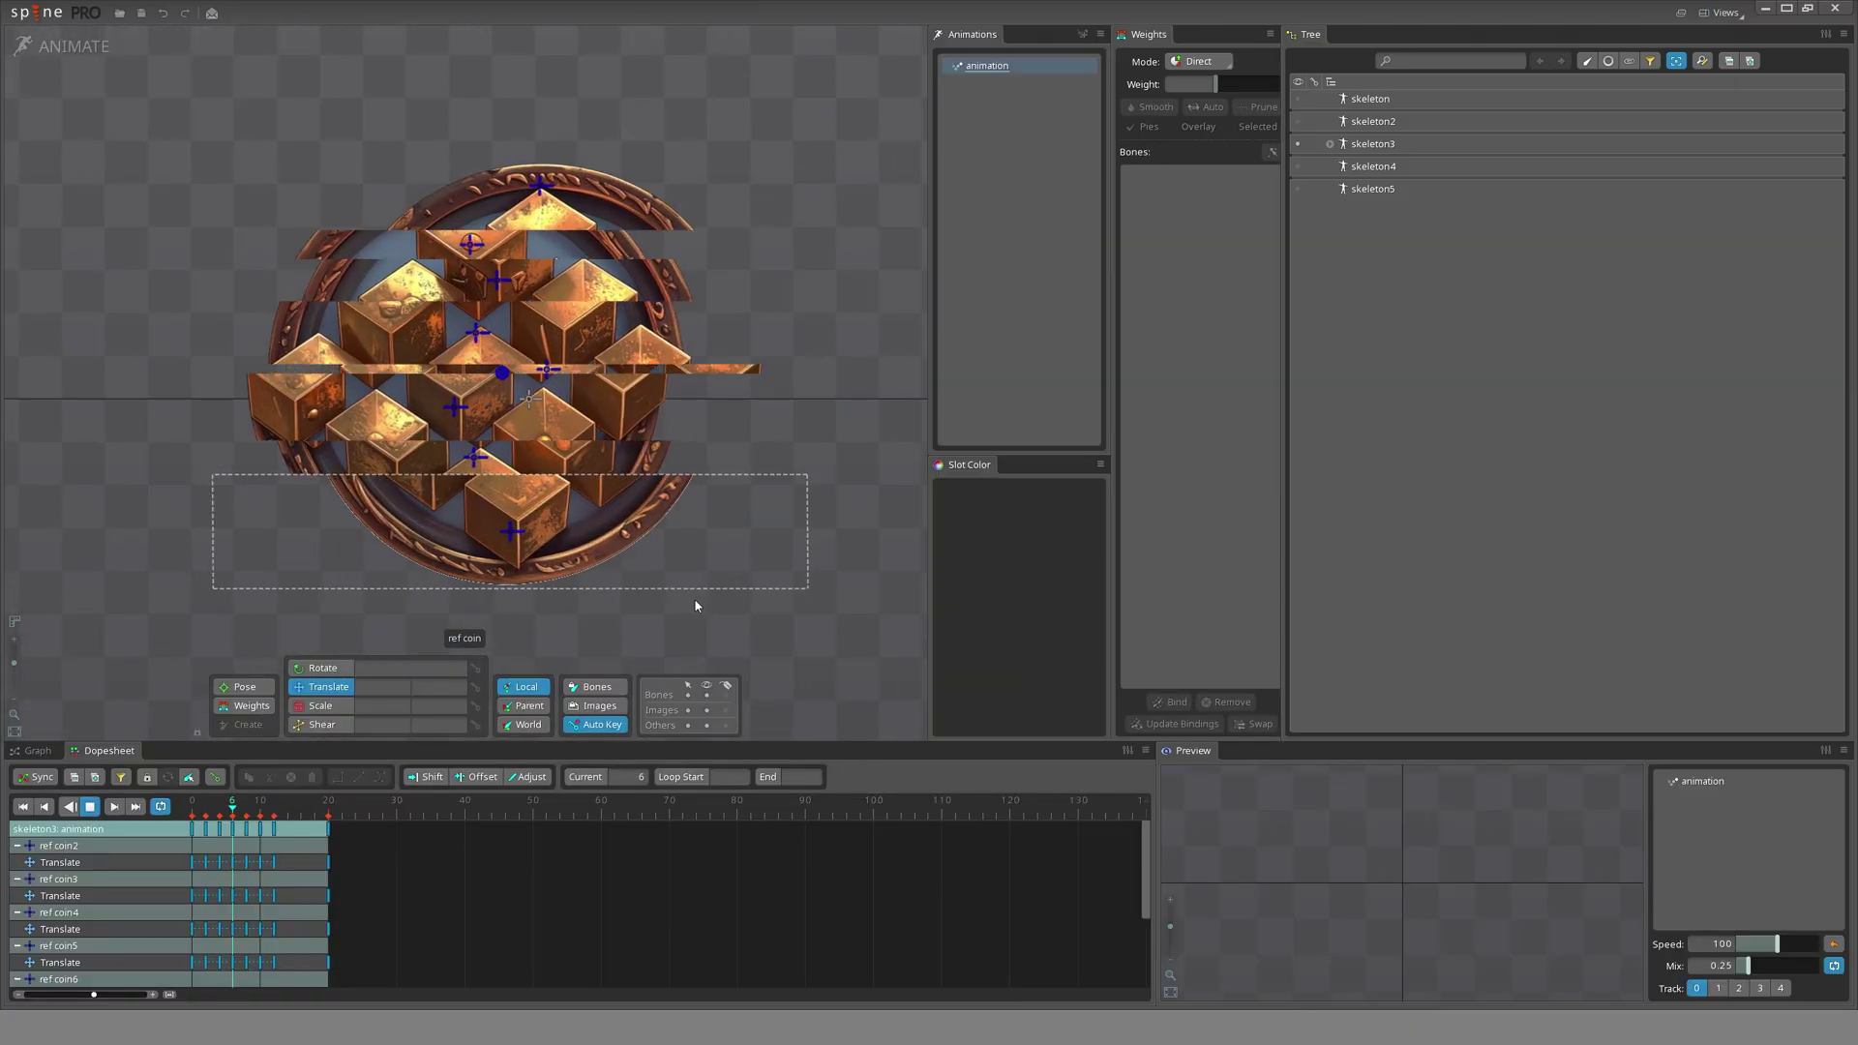
drag(298, 809, 232, 818)
- Switch skeleton3 to Setup mode and examine the horizontal mesh slices that make up the coin, one by one
key(ctrl+Tab)
scroll(511, 308, up, 3)
click(449, 326)
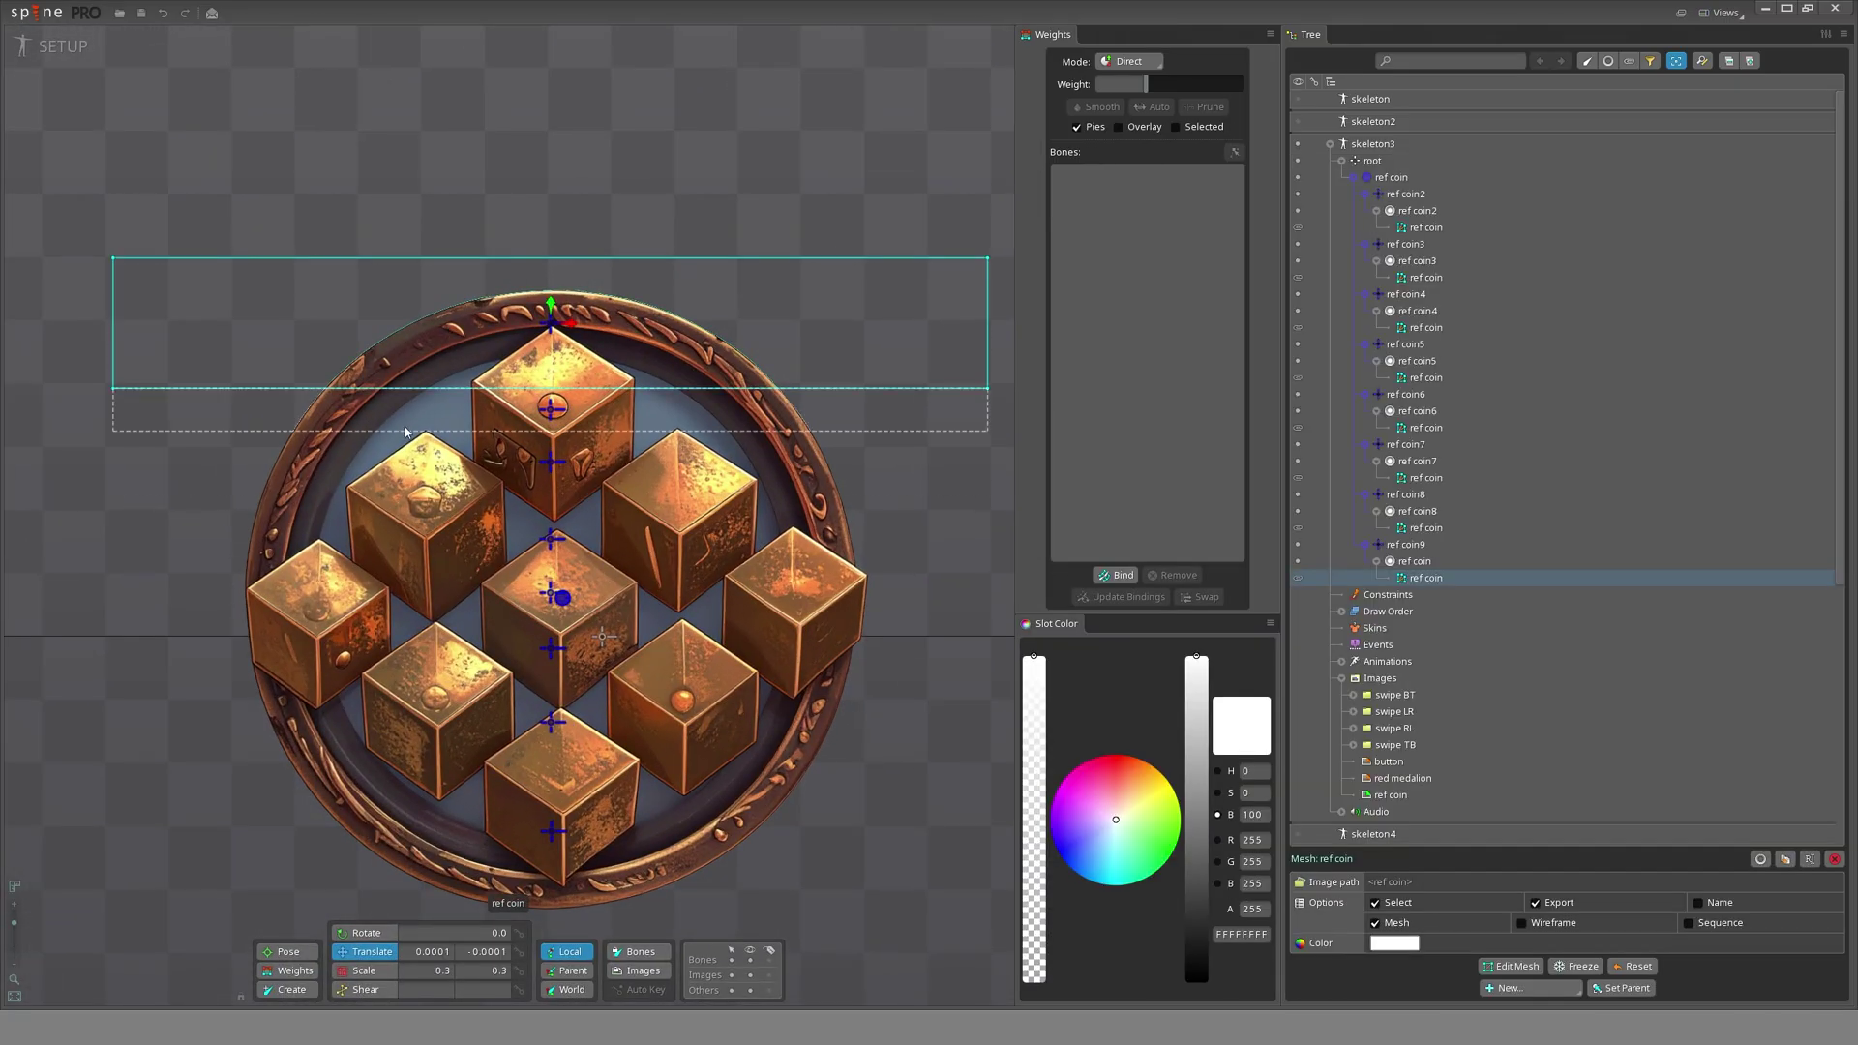
click(400, 421)
click(378, 466)
drag(379, 467, 364, 371)
click(365, 466)
click(350, 544)
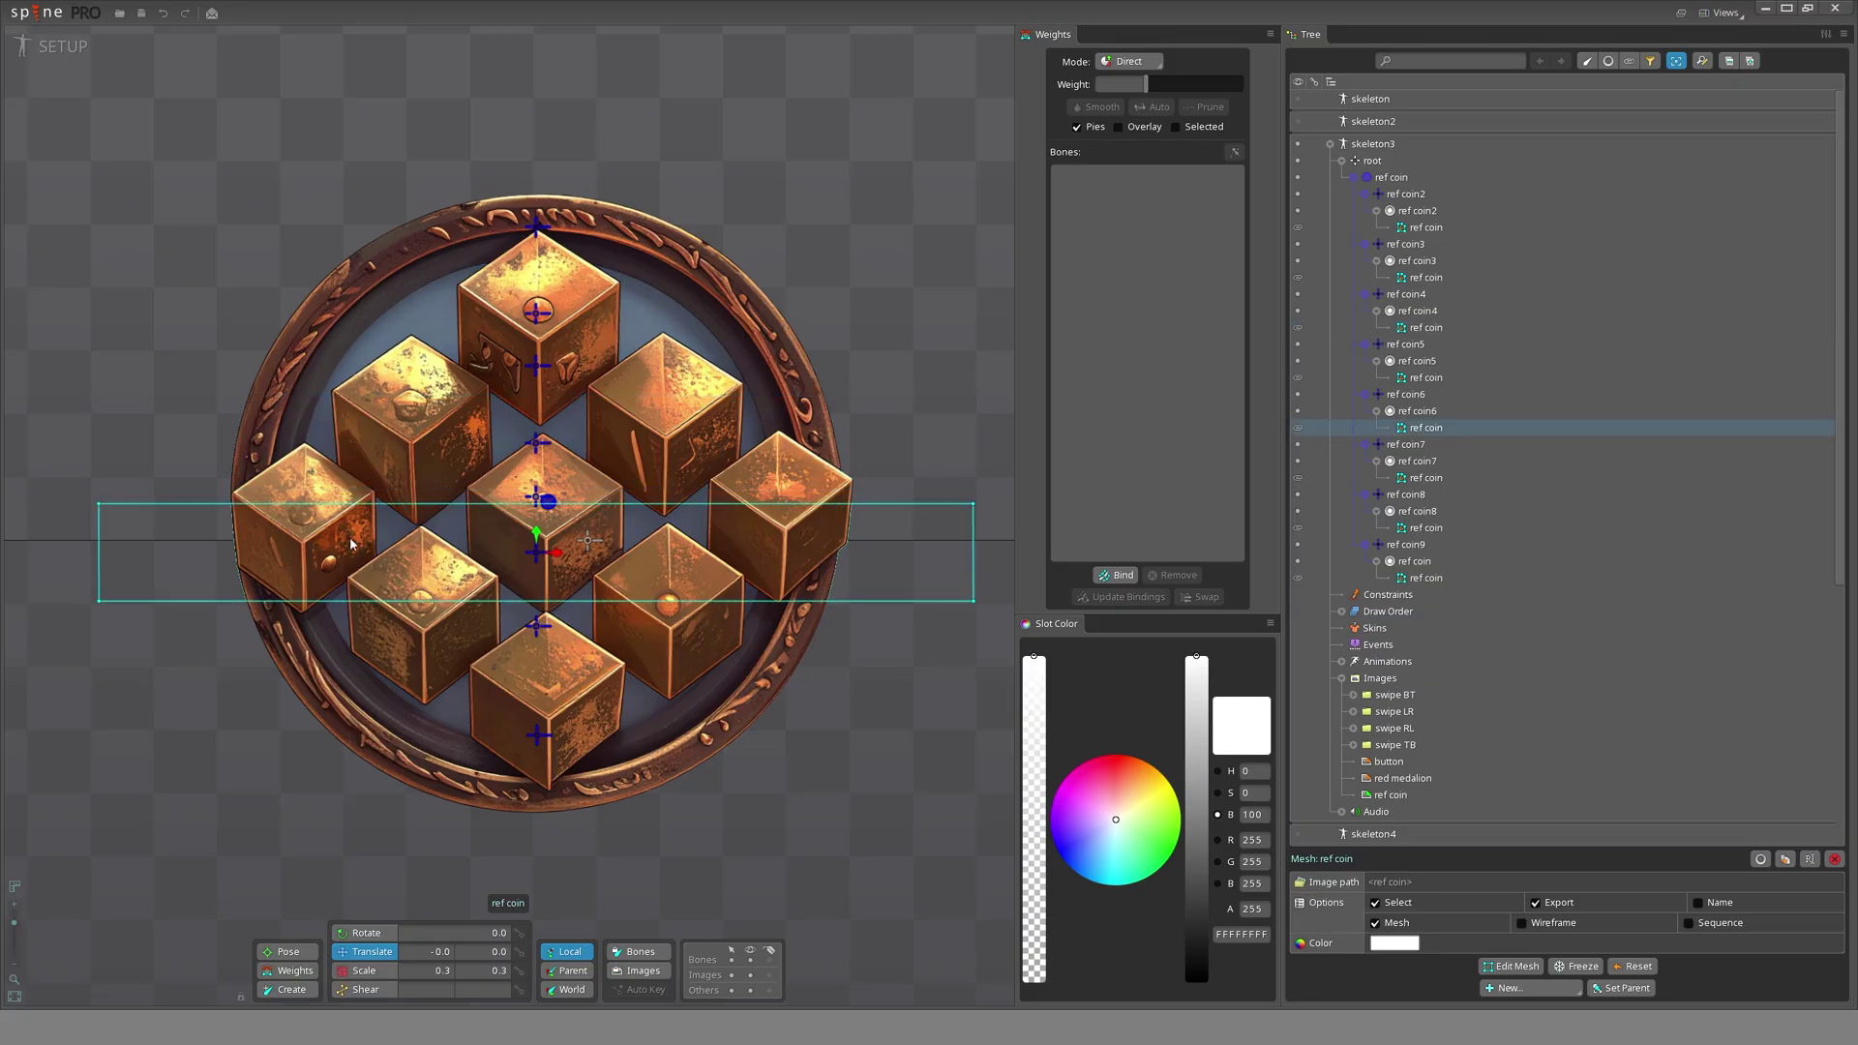
click(278, 497)
drag(278, 497, 260, 382)
click(302, 445)
click(349, 533)
click(350, 565)
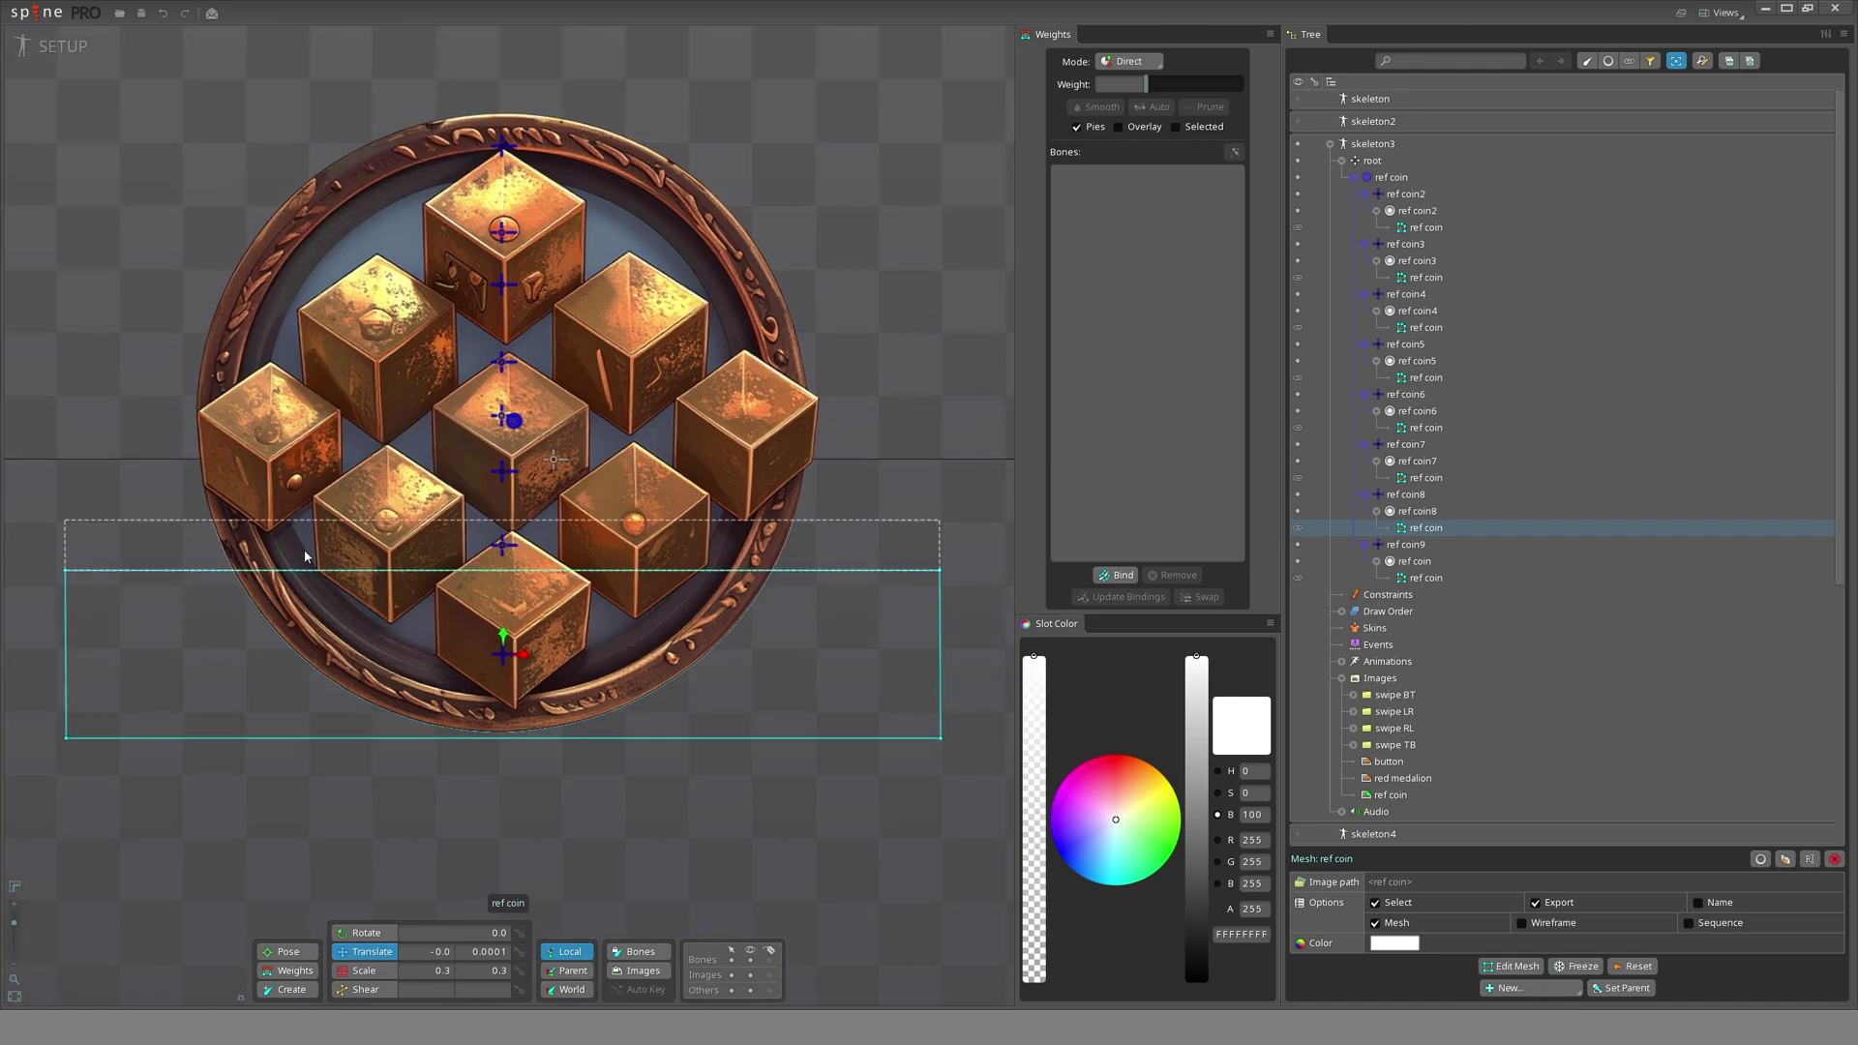
click(537, 536)
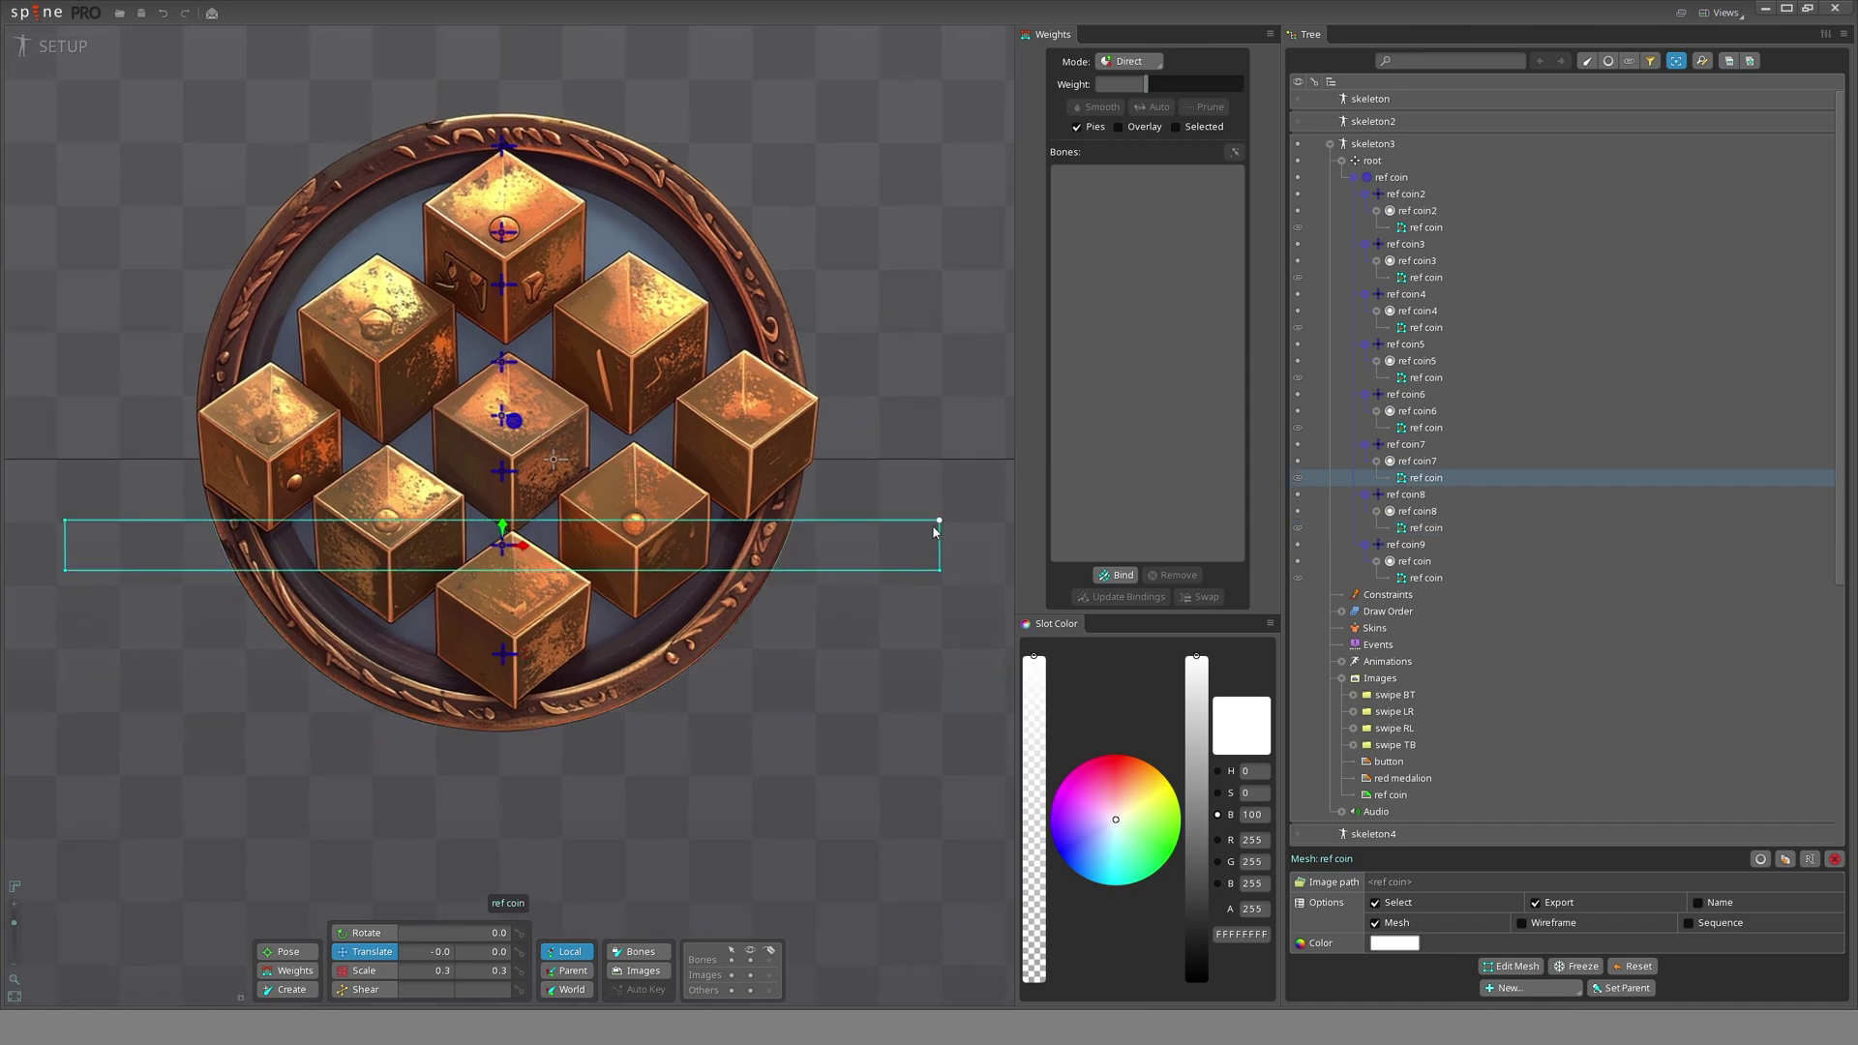
click(537, 576)
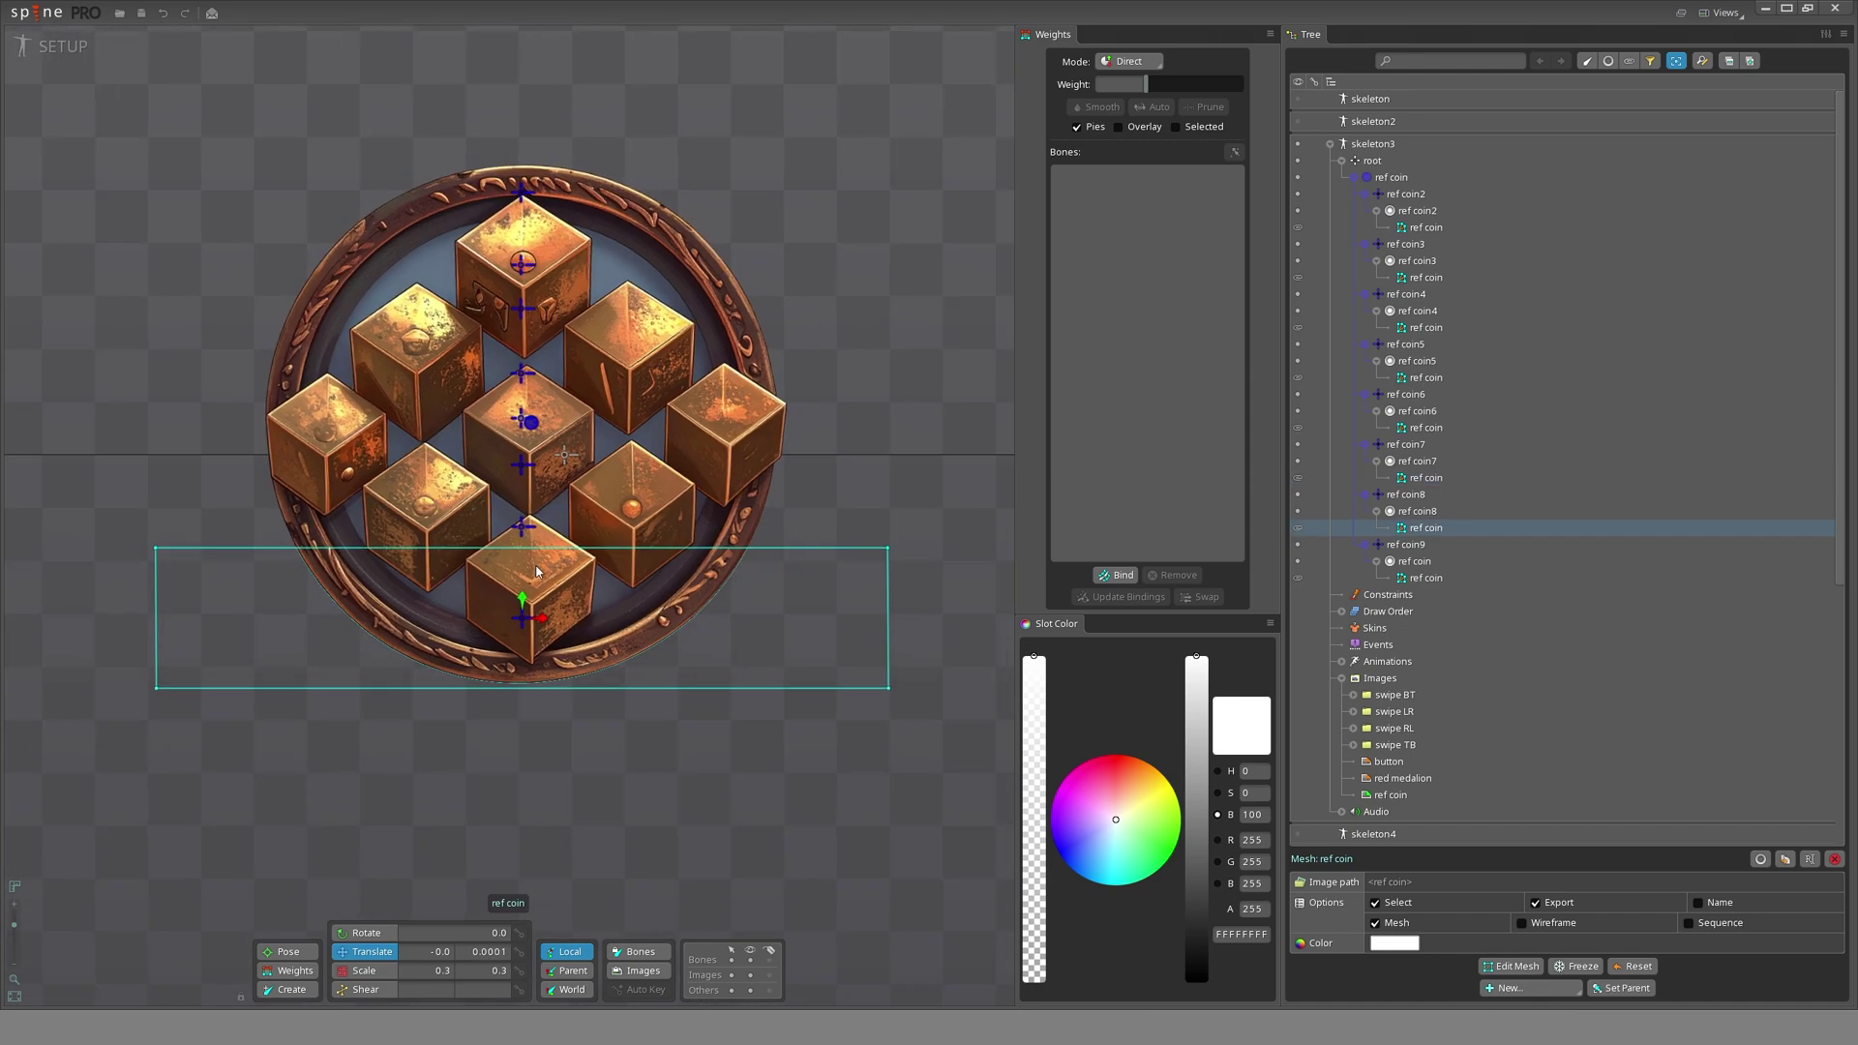
scroll(522, 588, up, 2)
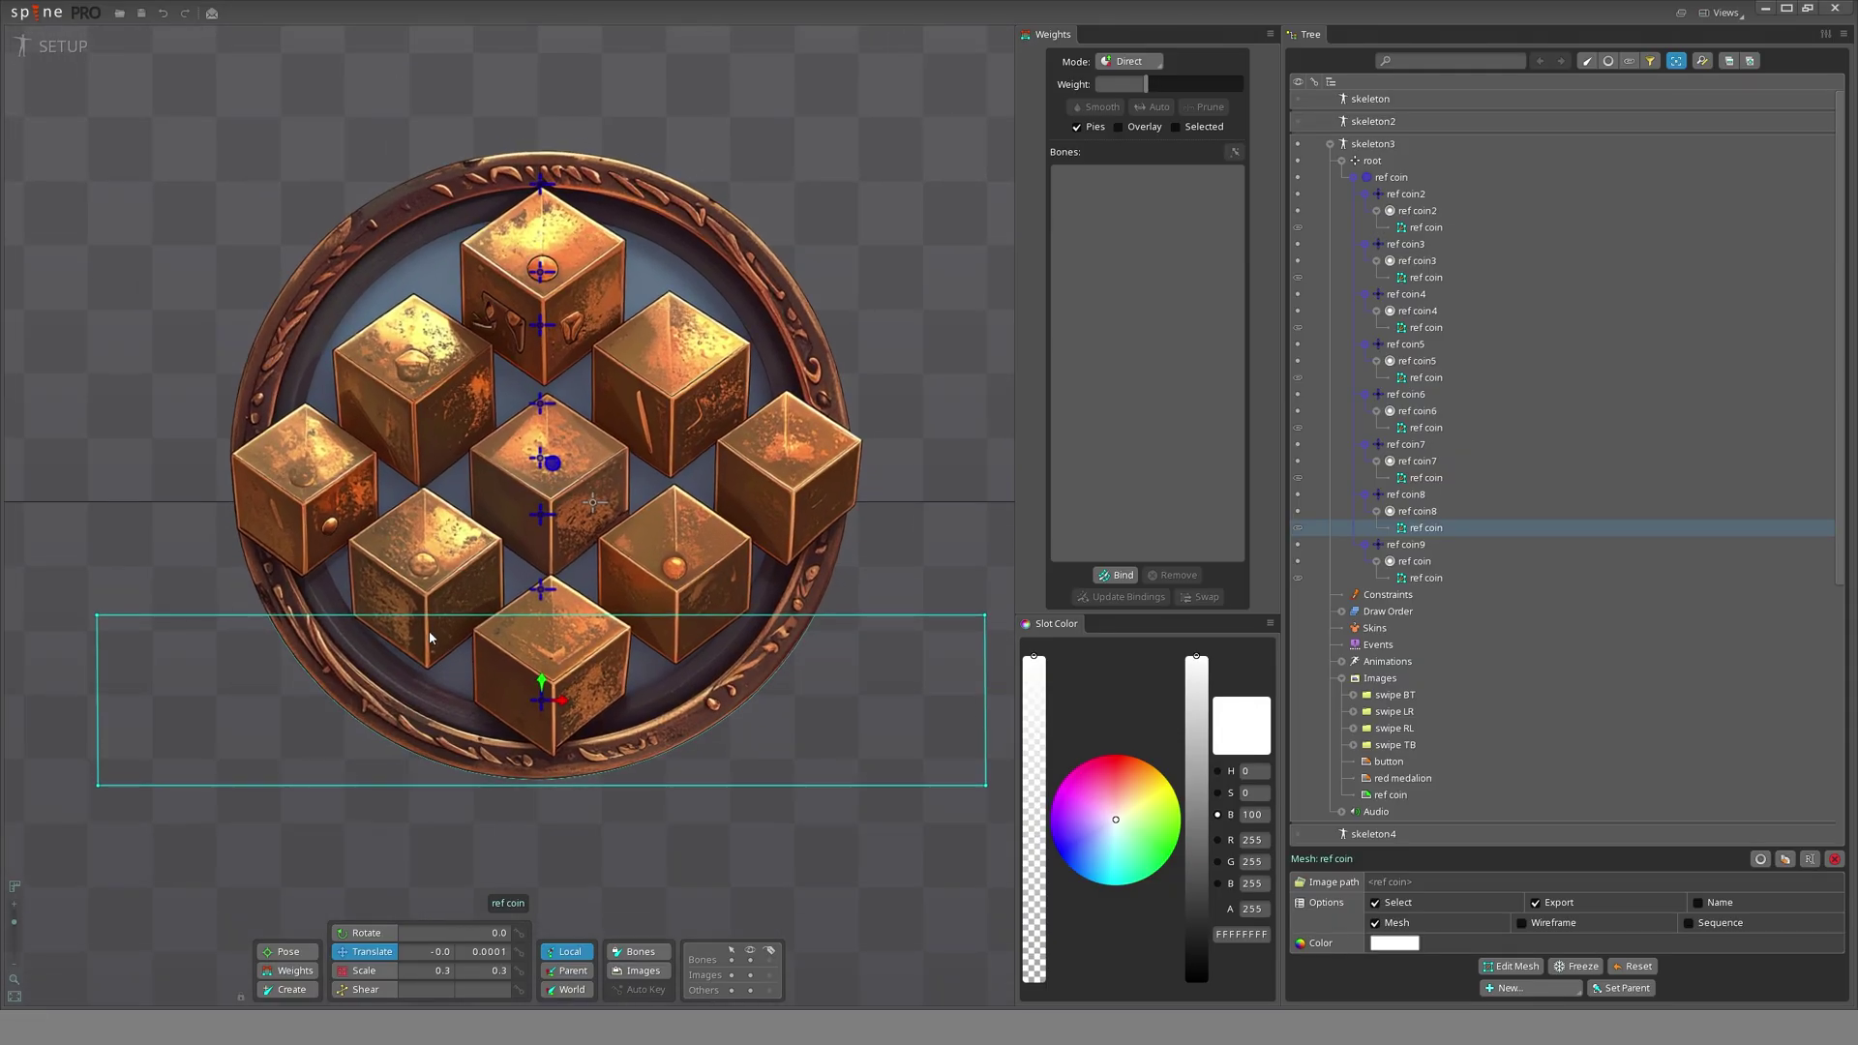
scroll(436, 634, down, 2)
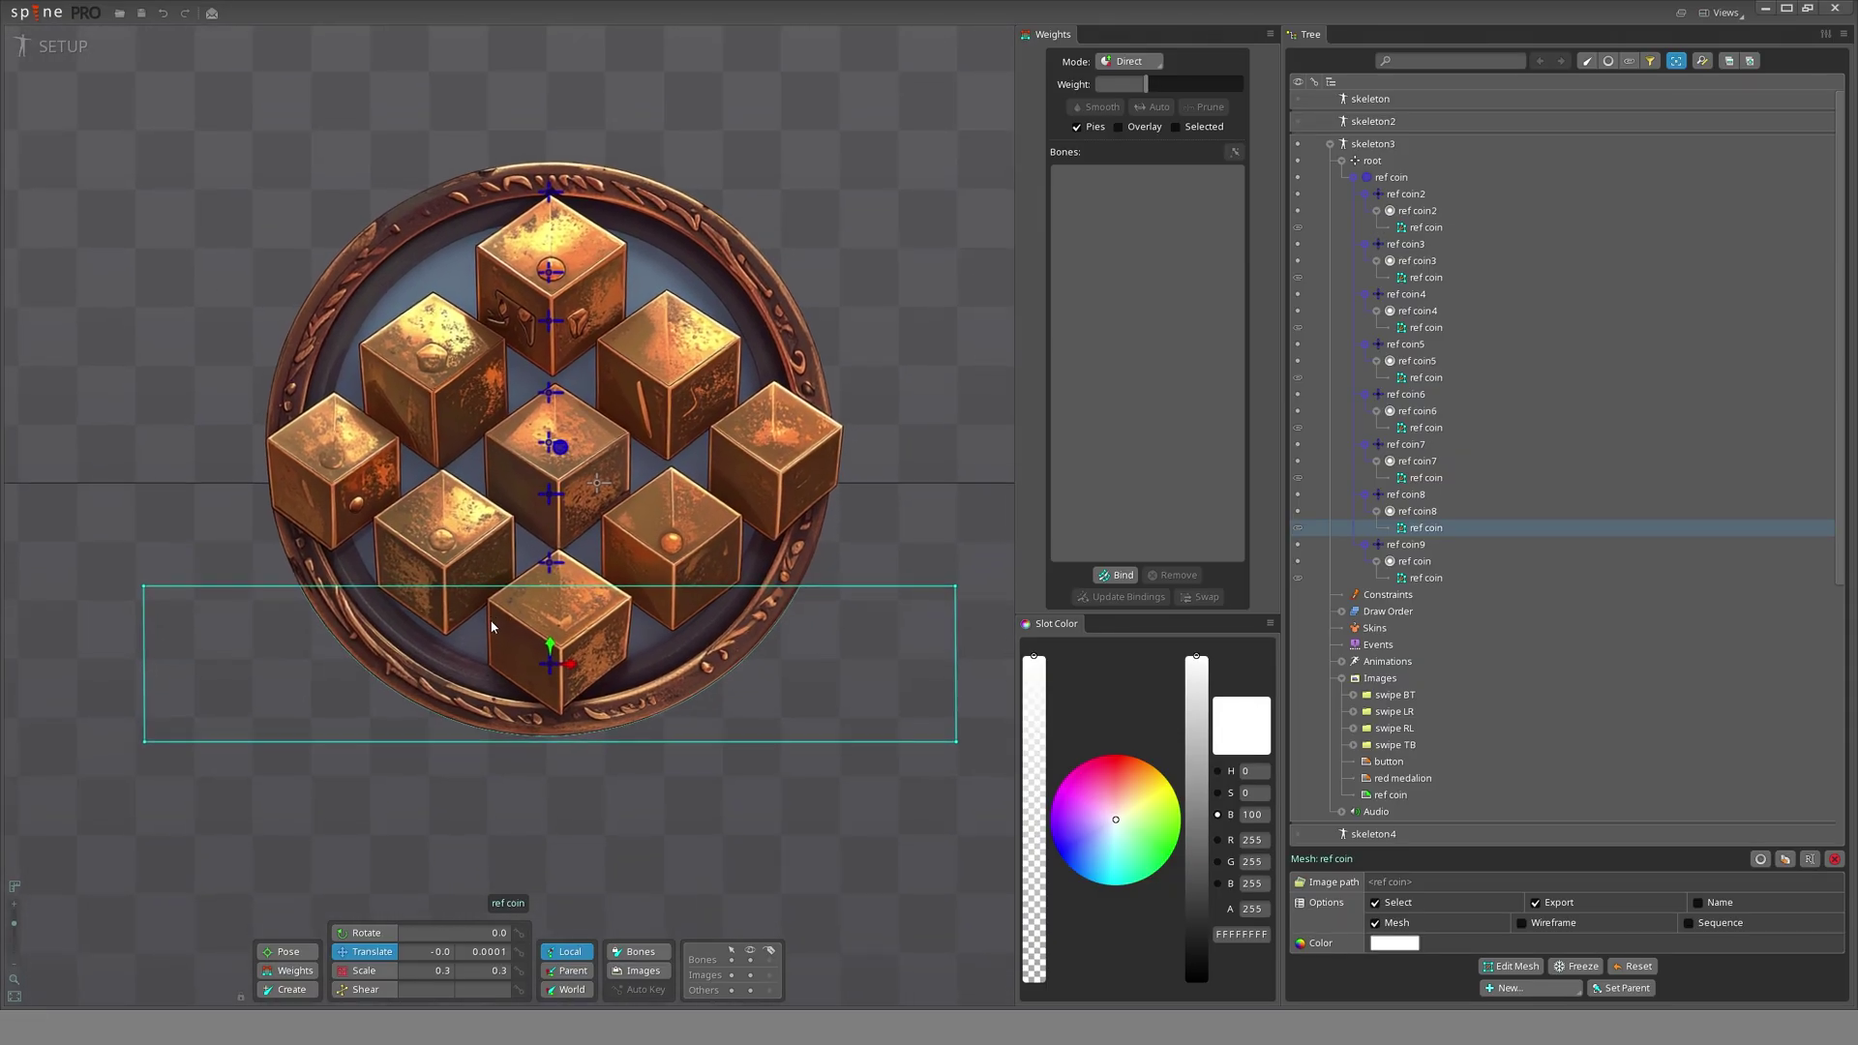
drag(567, 655, 560, 665)
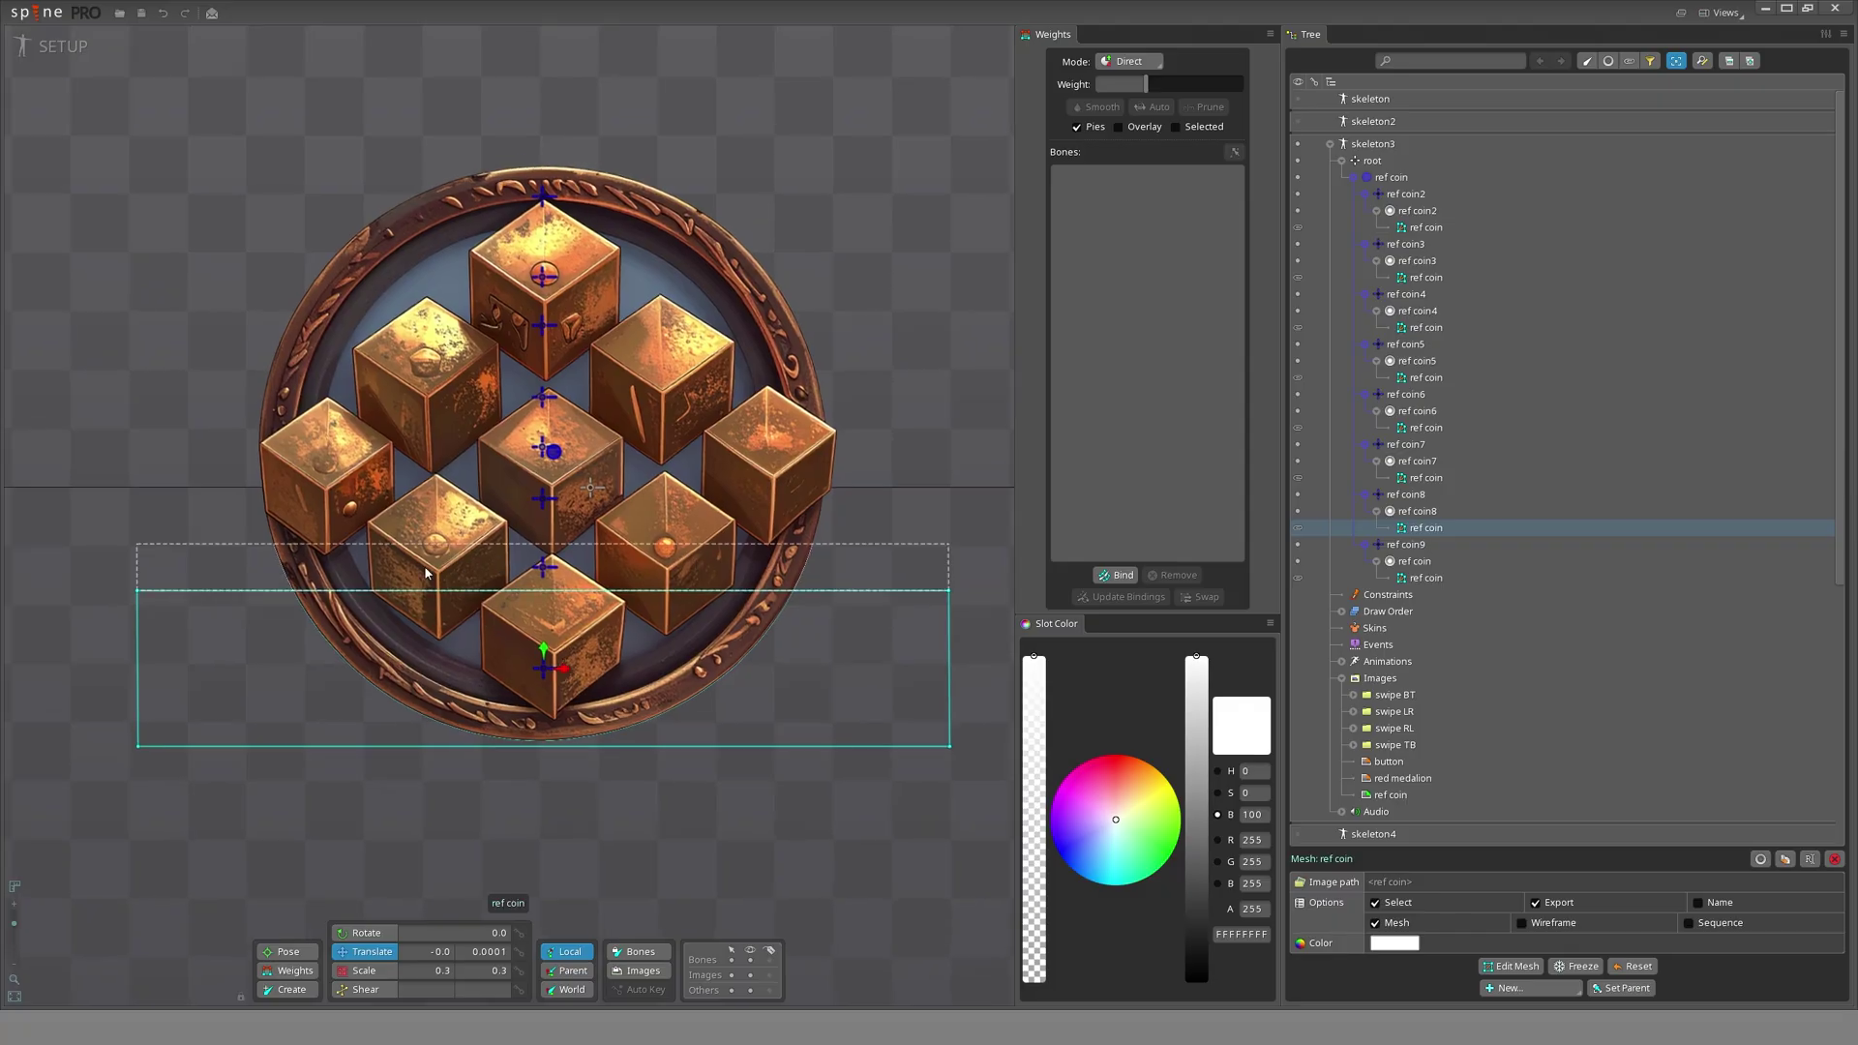
click(380, 570)
click(389, 530)
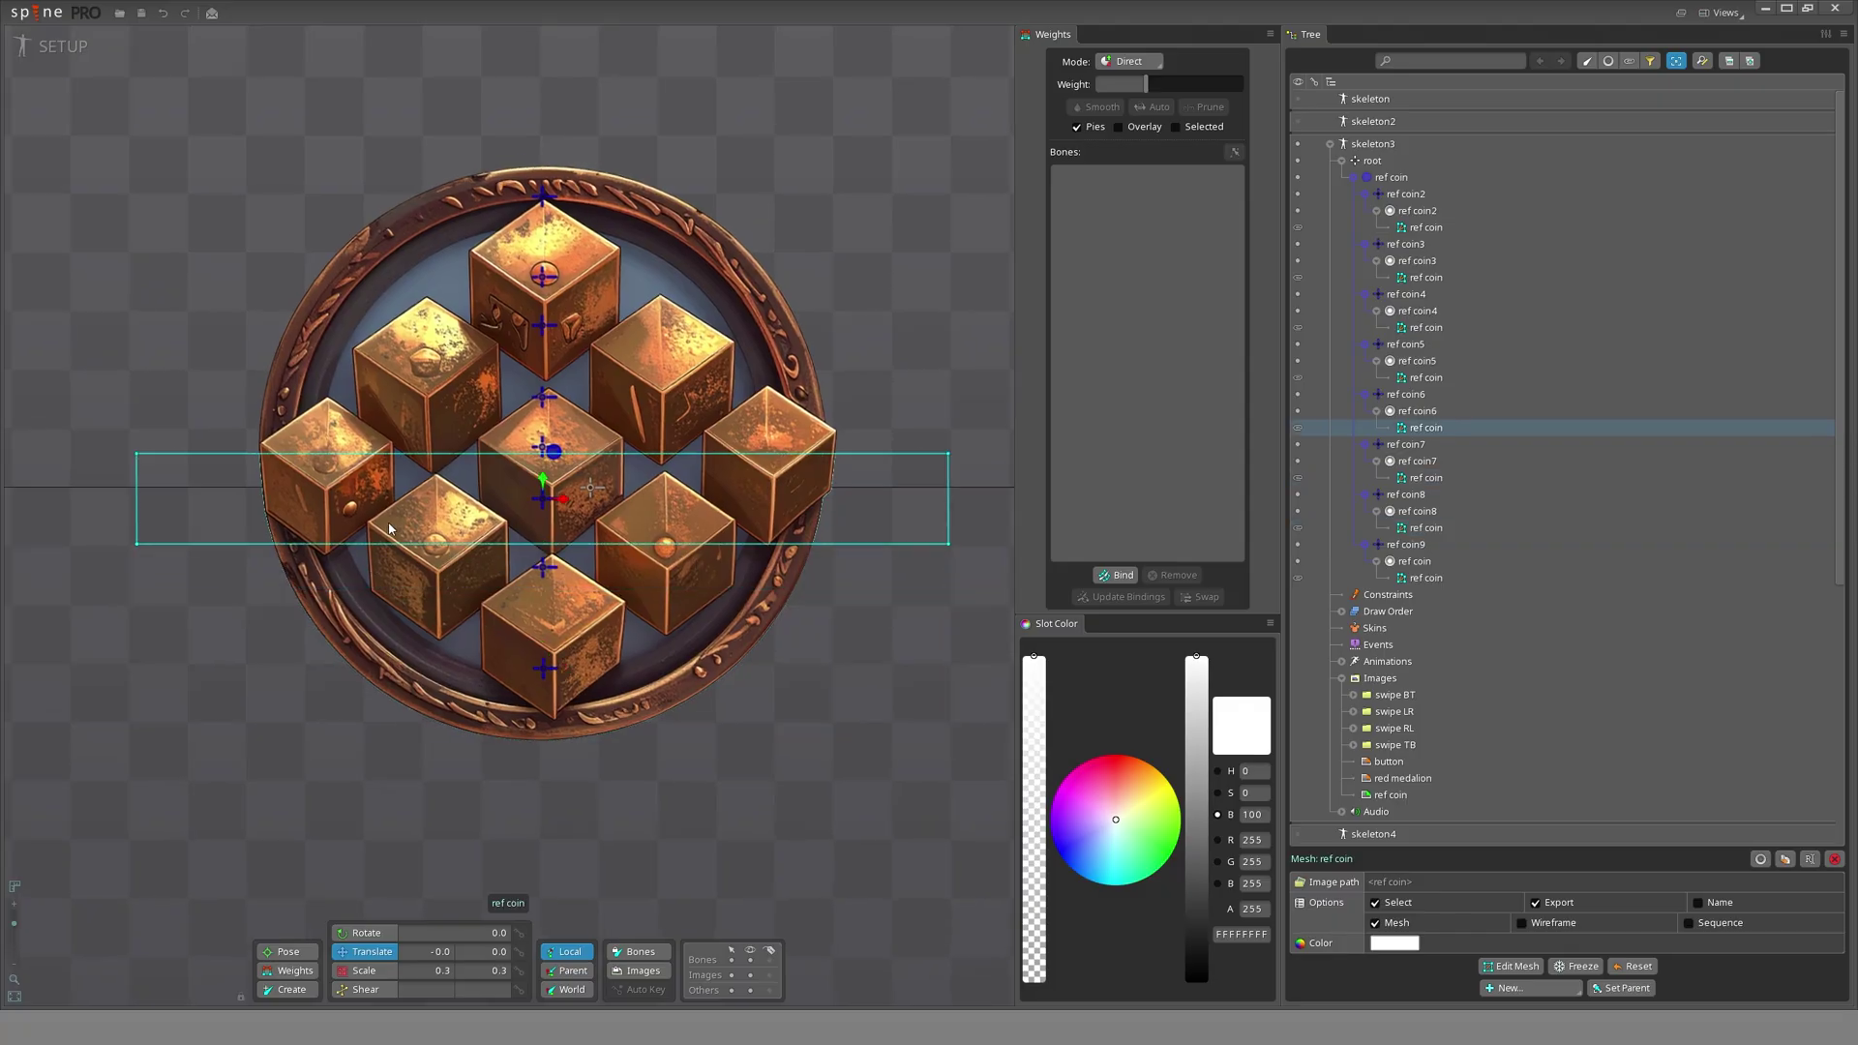
- Collapse and hide skeleton3, duplicate skeleton5 and bring the copy's coin into view
click(1330, 145)
click(1296, 145)
click(1350, 194)
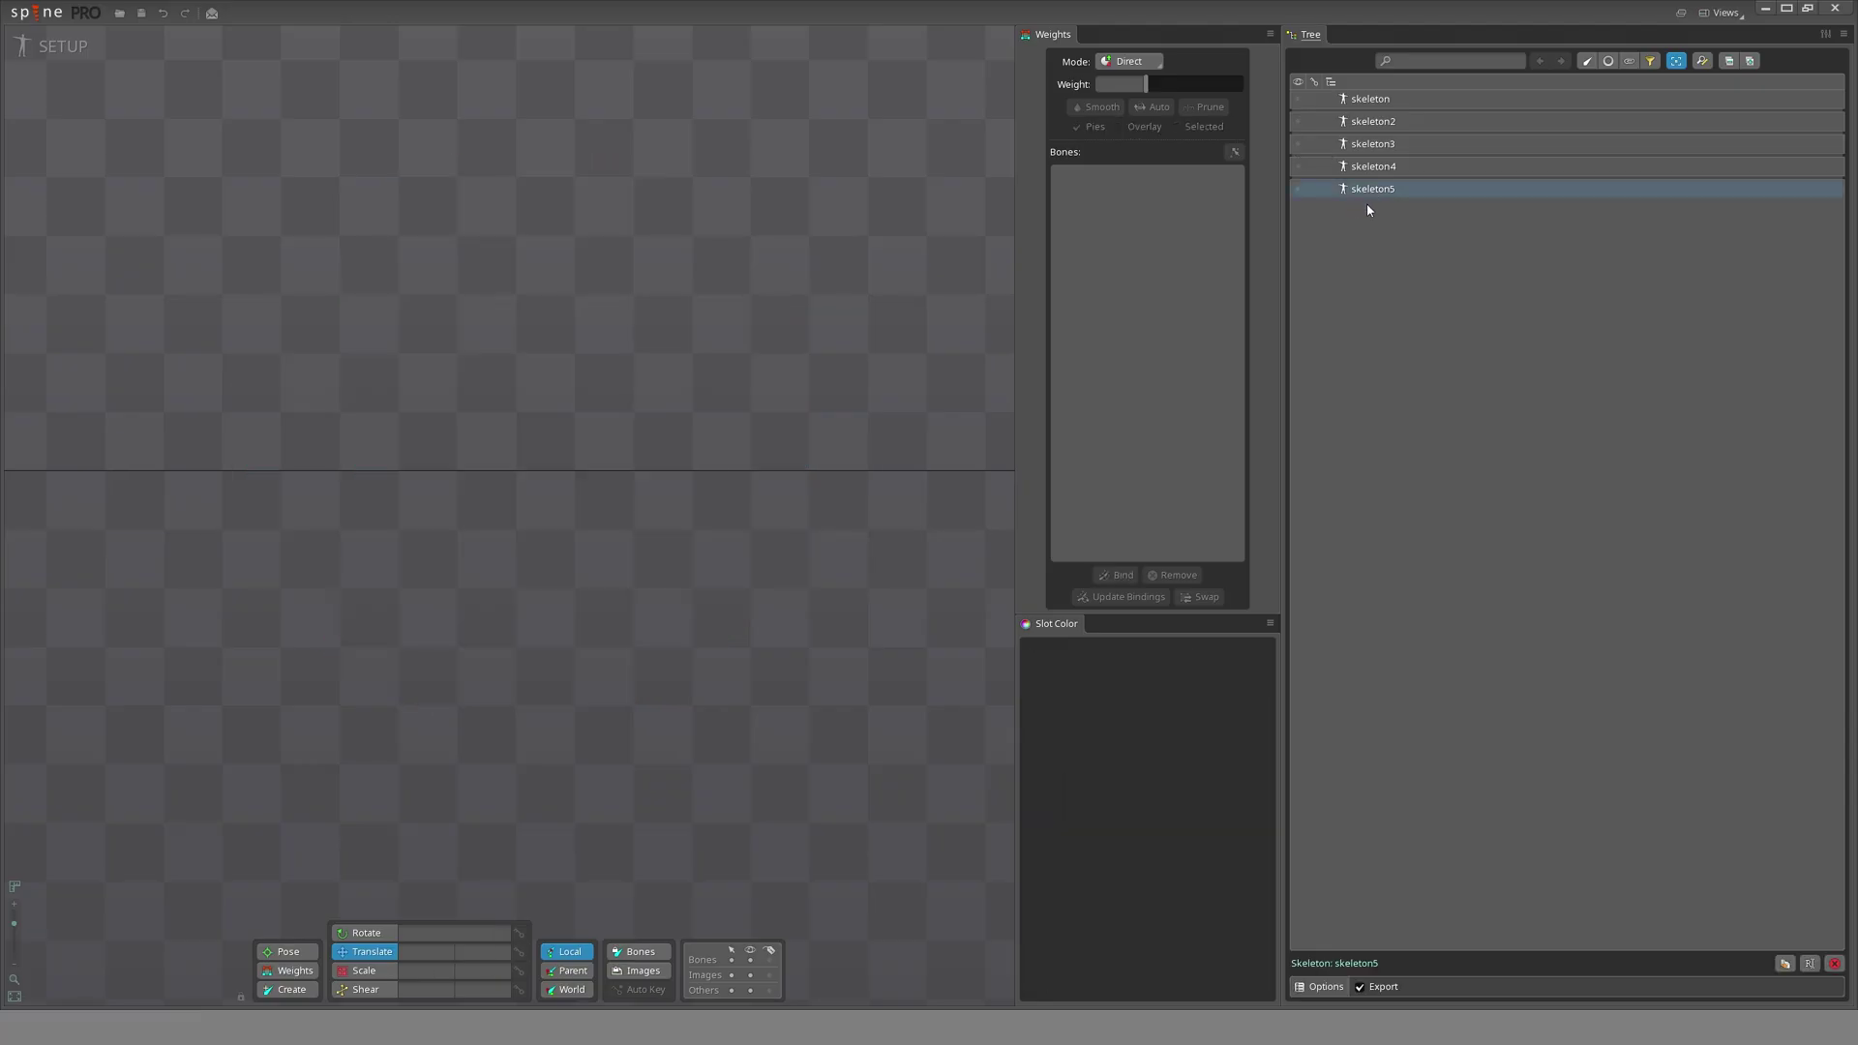
key(ctrl+d)
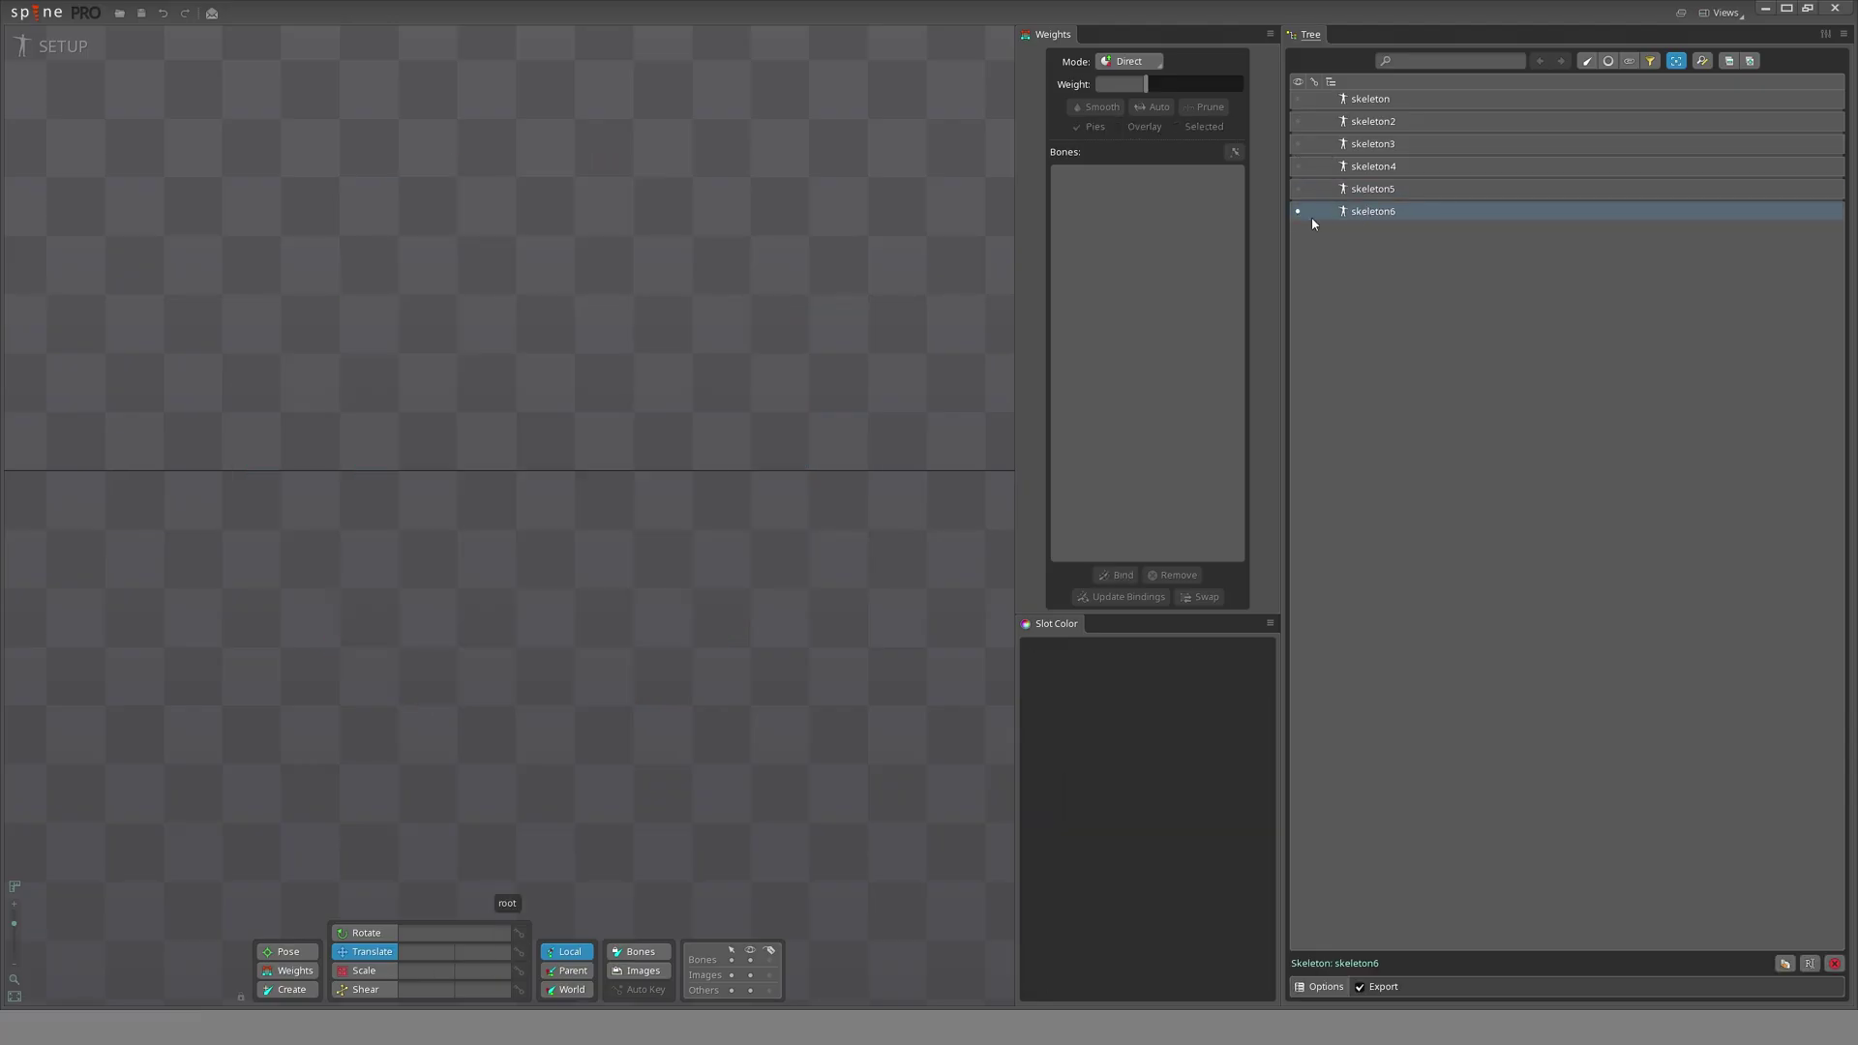
scroll(767, 316, down, 5)
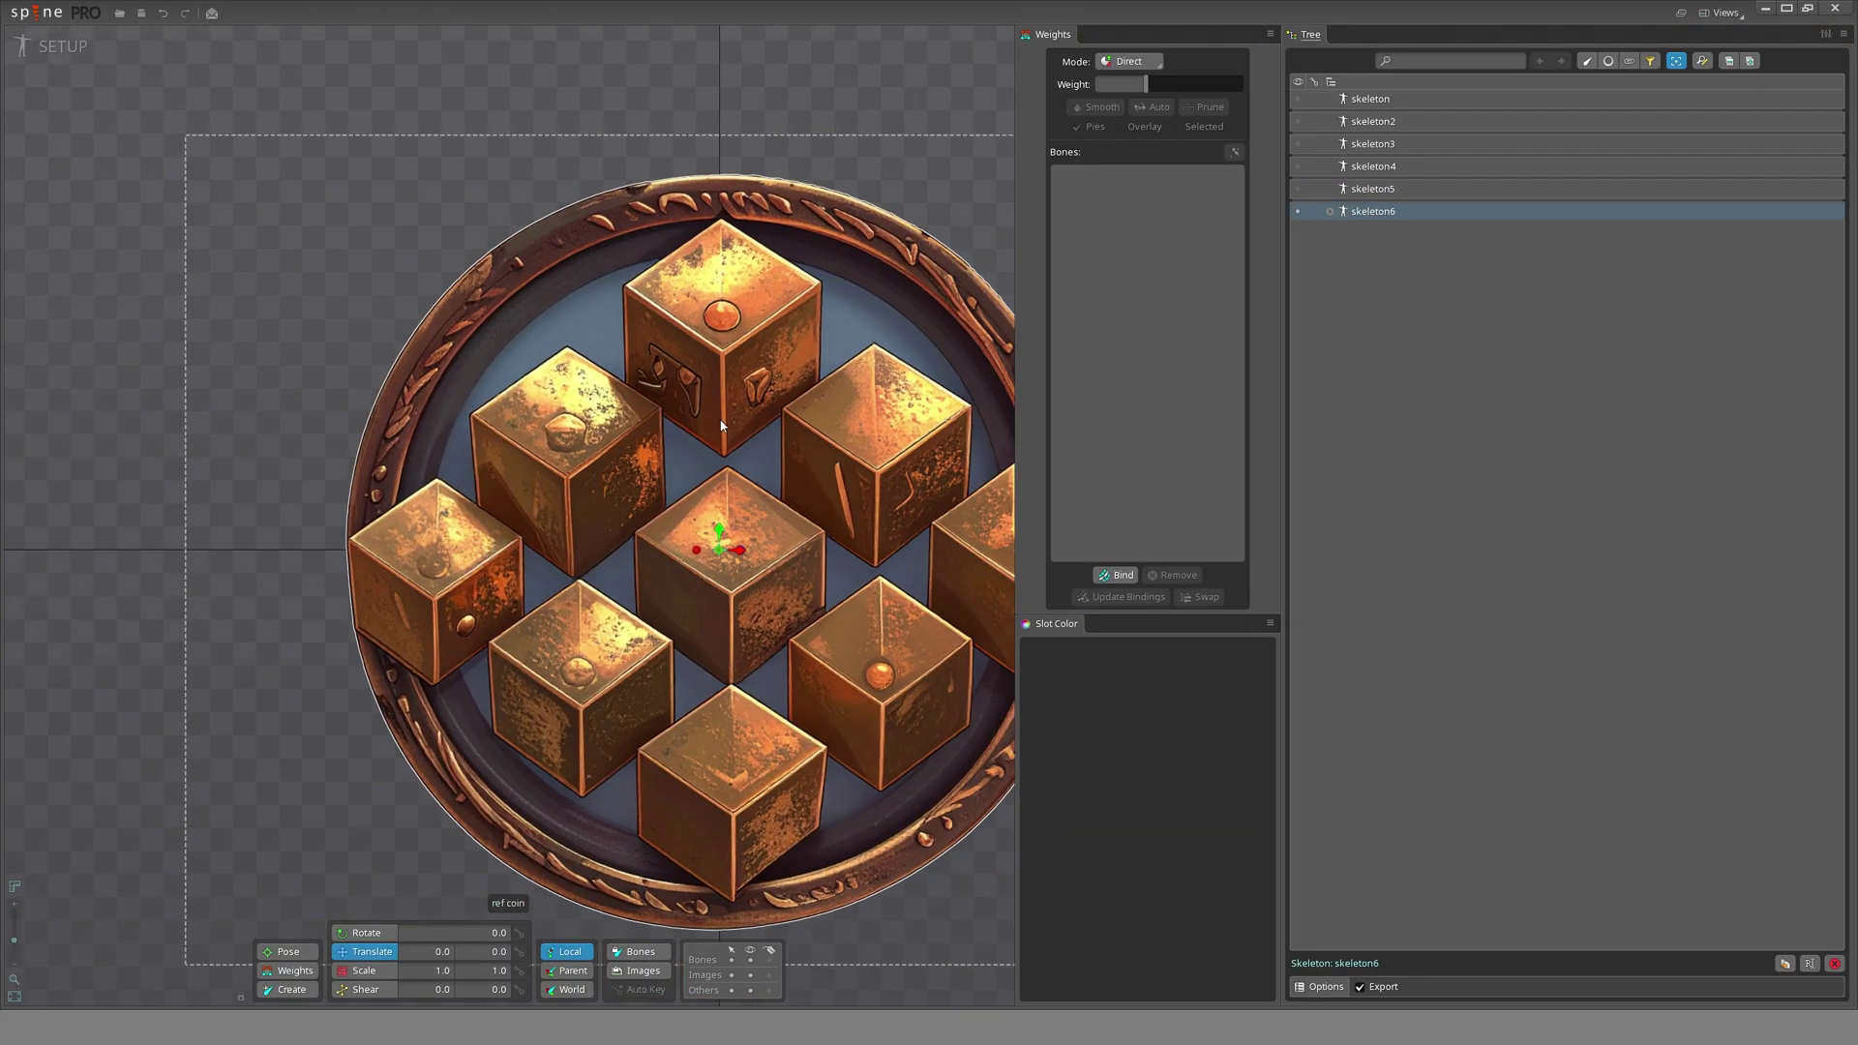
- Delete the green, blue and red coin bones with their contents from skeleton6
click(721, 425)
drag(721, 425, 582, 374)
click(1411, 294)
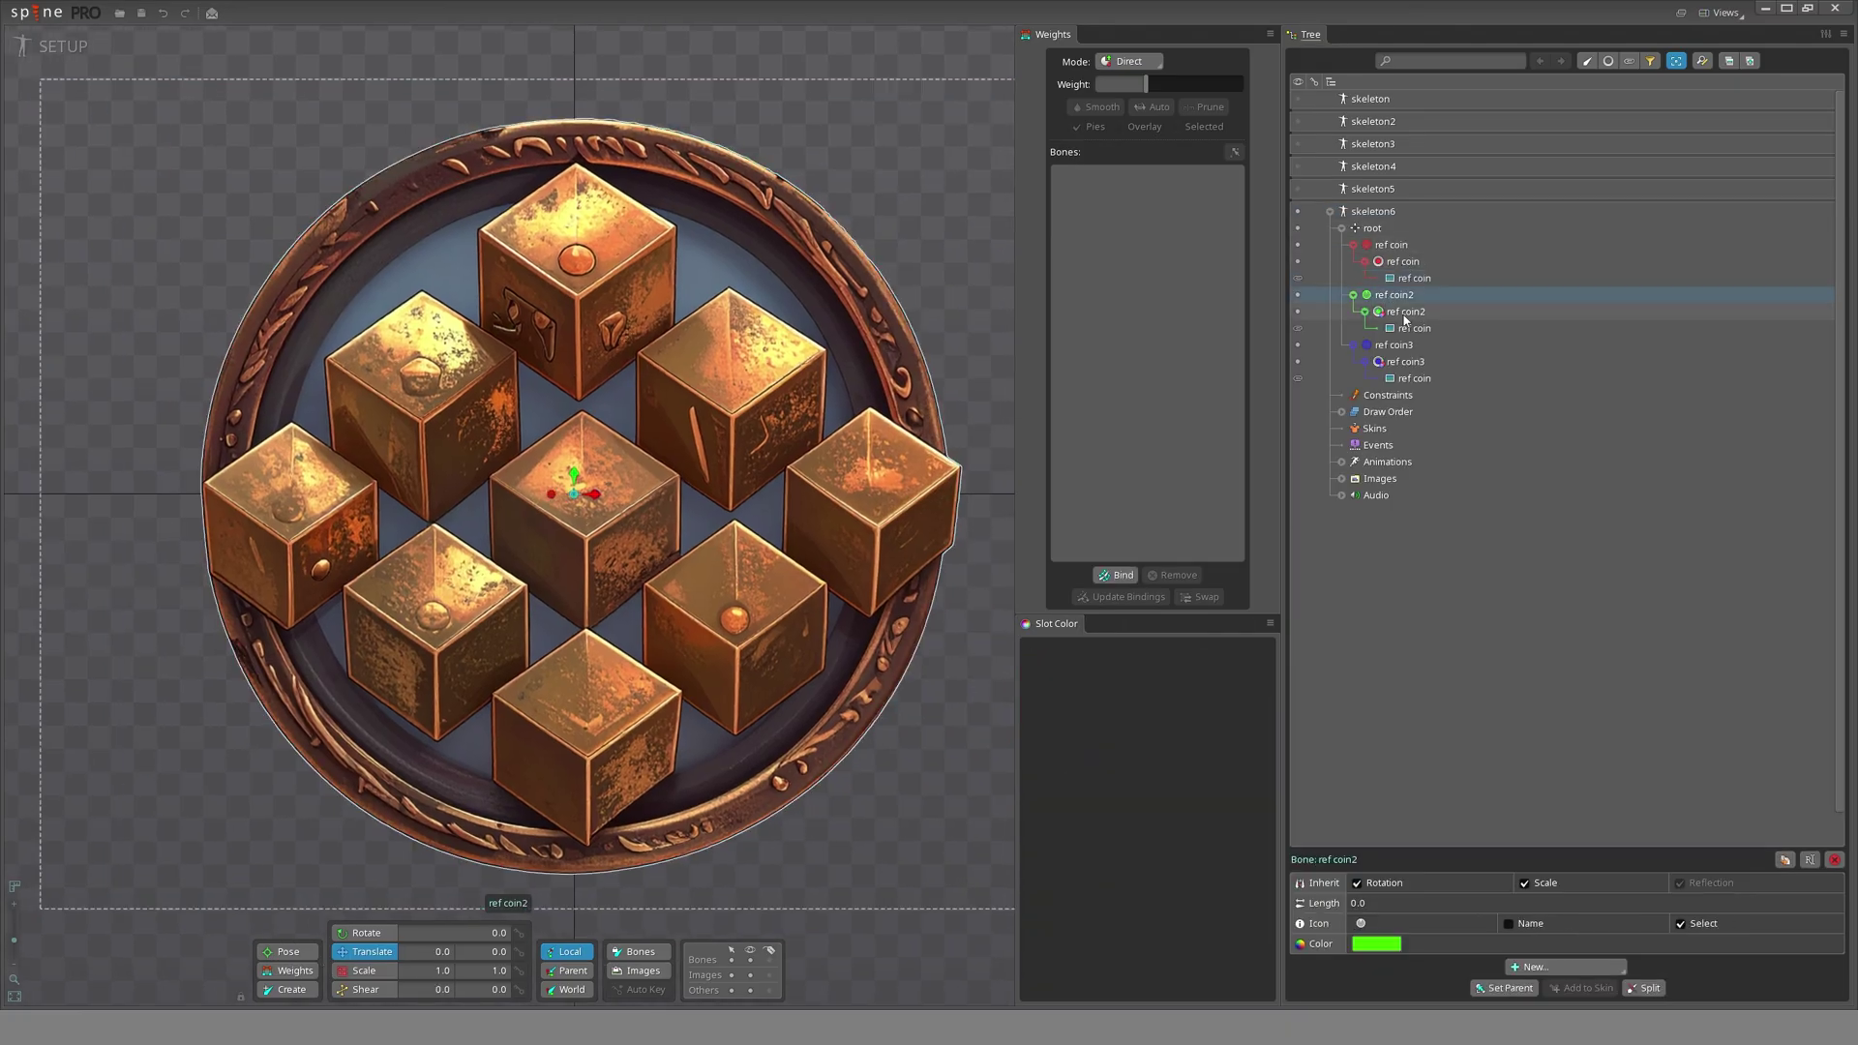
ctrl+click(1507, 344)
key(Delete)
key(Return)
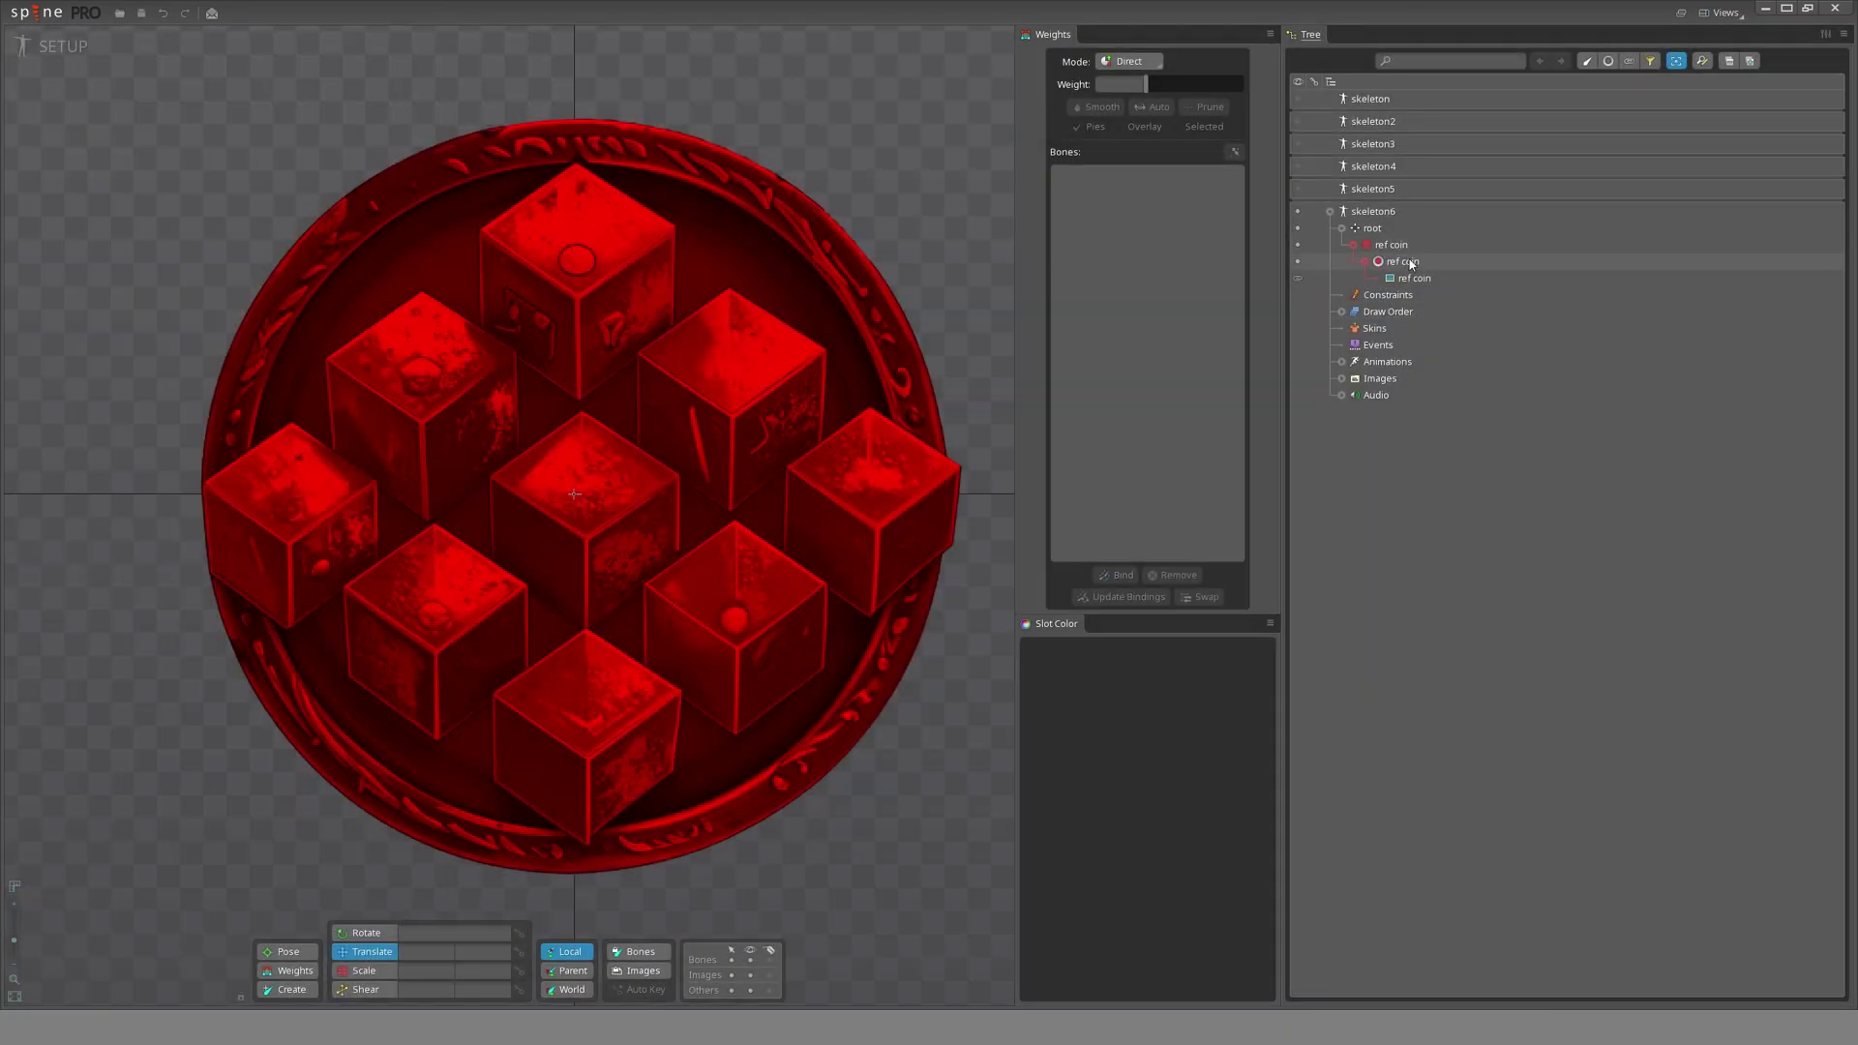
click(1394, 244)
key(Delete)
key(Return)
- Place the original ref coin image into skeleton6 and set its translation to 0, 0
click(1342, 328)
click(1408, 445)
drag(1452, 447, 574, 518)
text(0)
key(Tab)
text(0)
key(Return)
scroll(484, 420, down, 3)
scroll(495, 503, up, 3)
scroll(498, 508, up, 1)
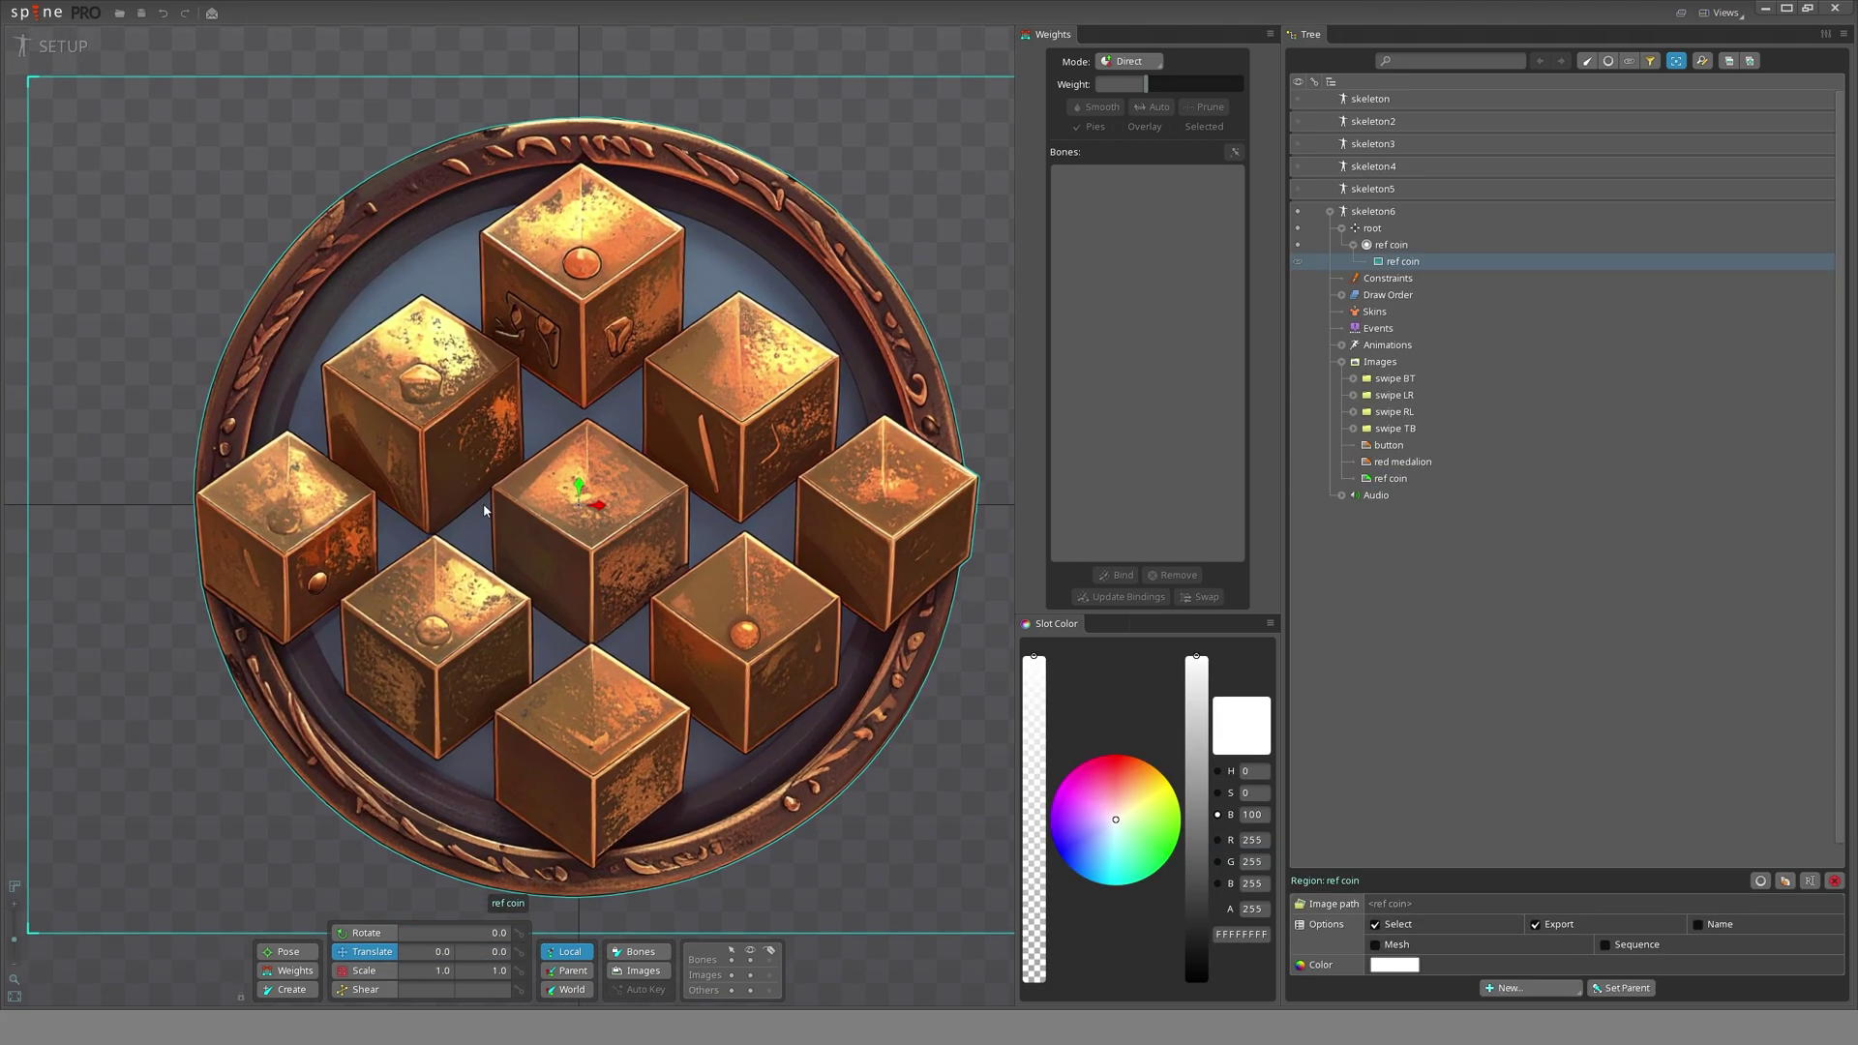
- Create a new parent bone for the ref coin slot and select the slot under it
click(1382, 247)
scroll(693, 526, up, 2)
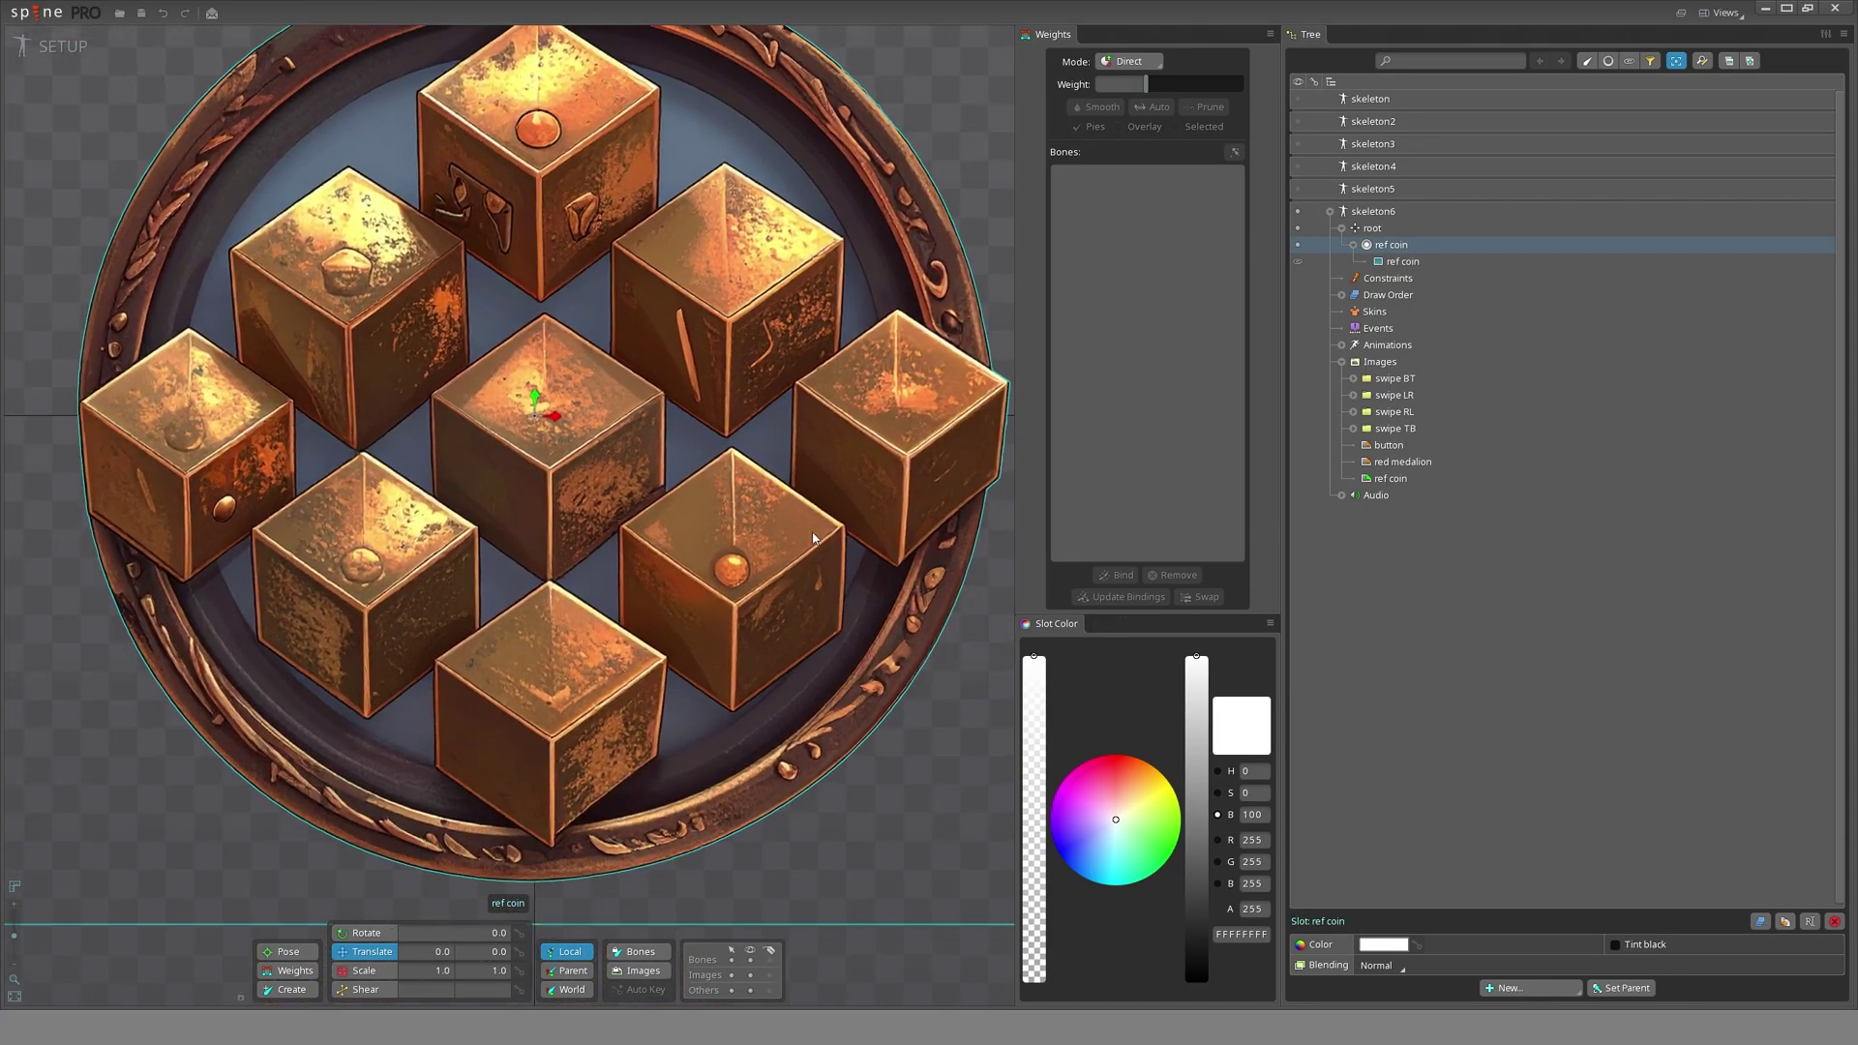
click(1564, 988)
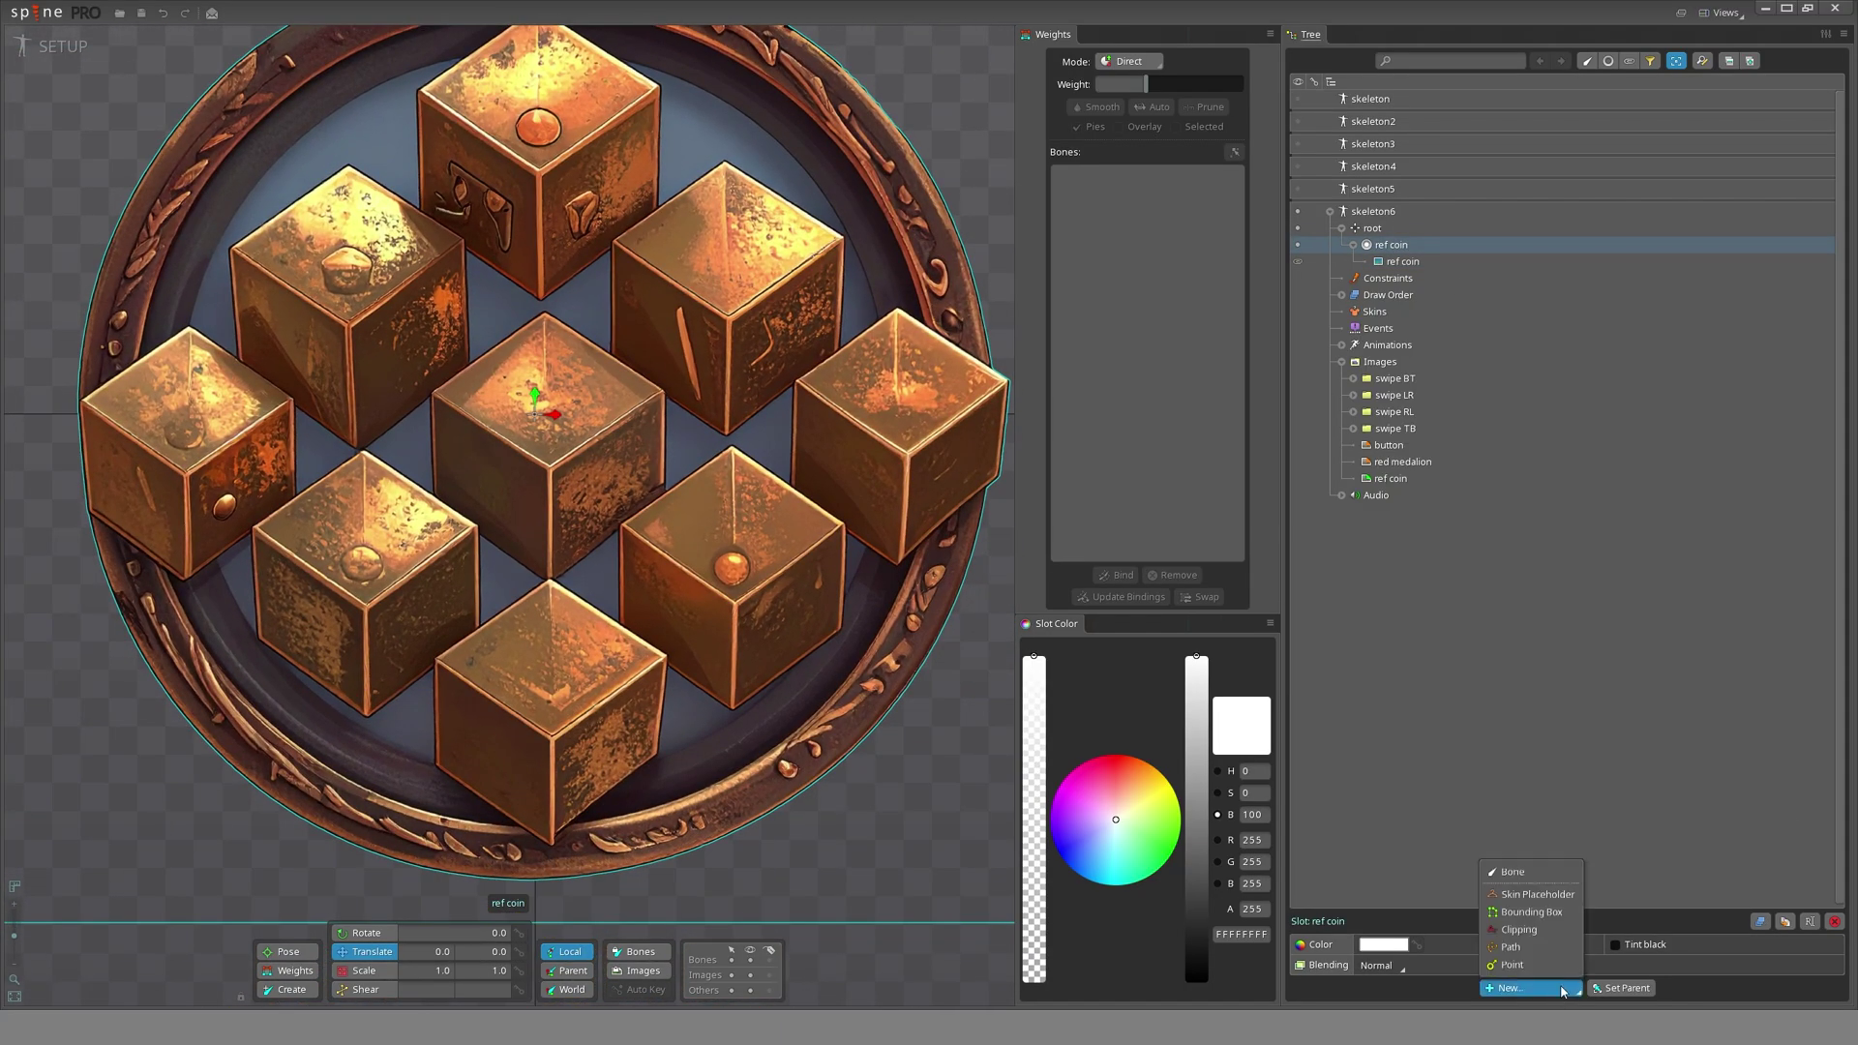
click(1517, 877)
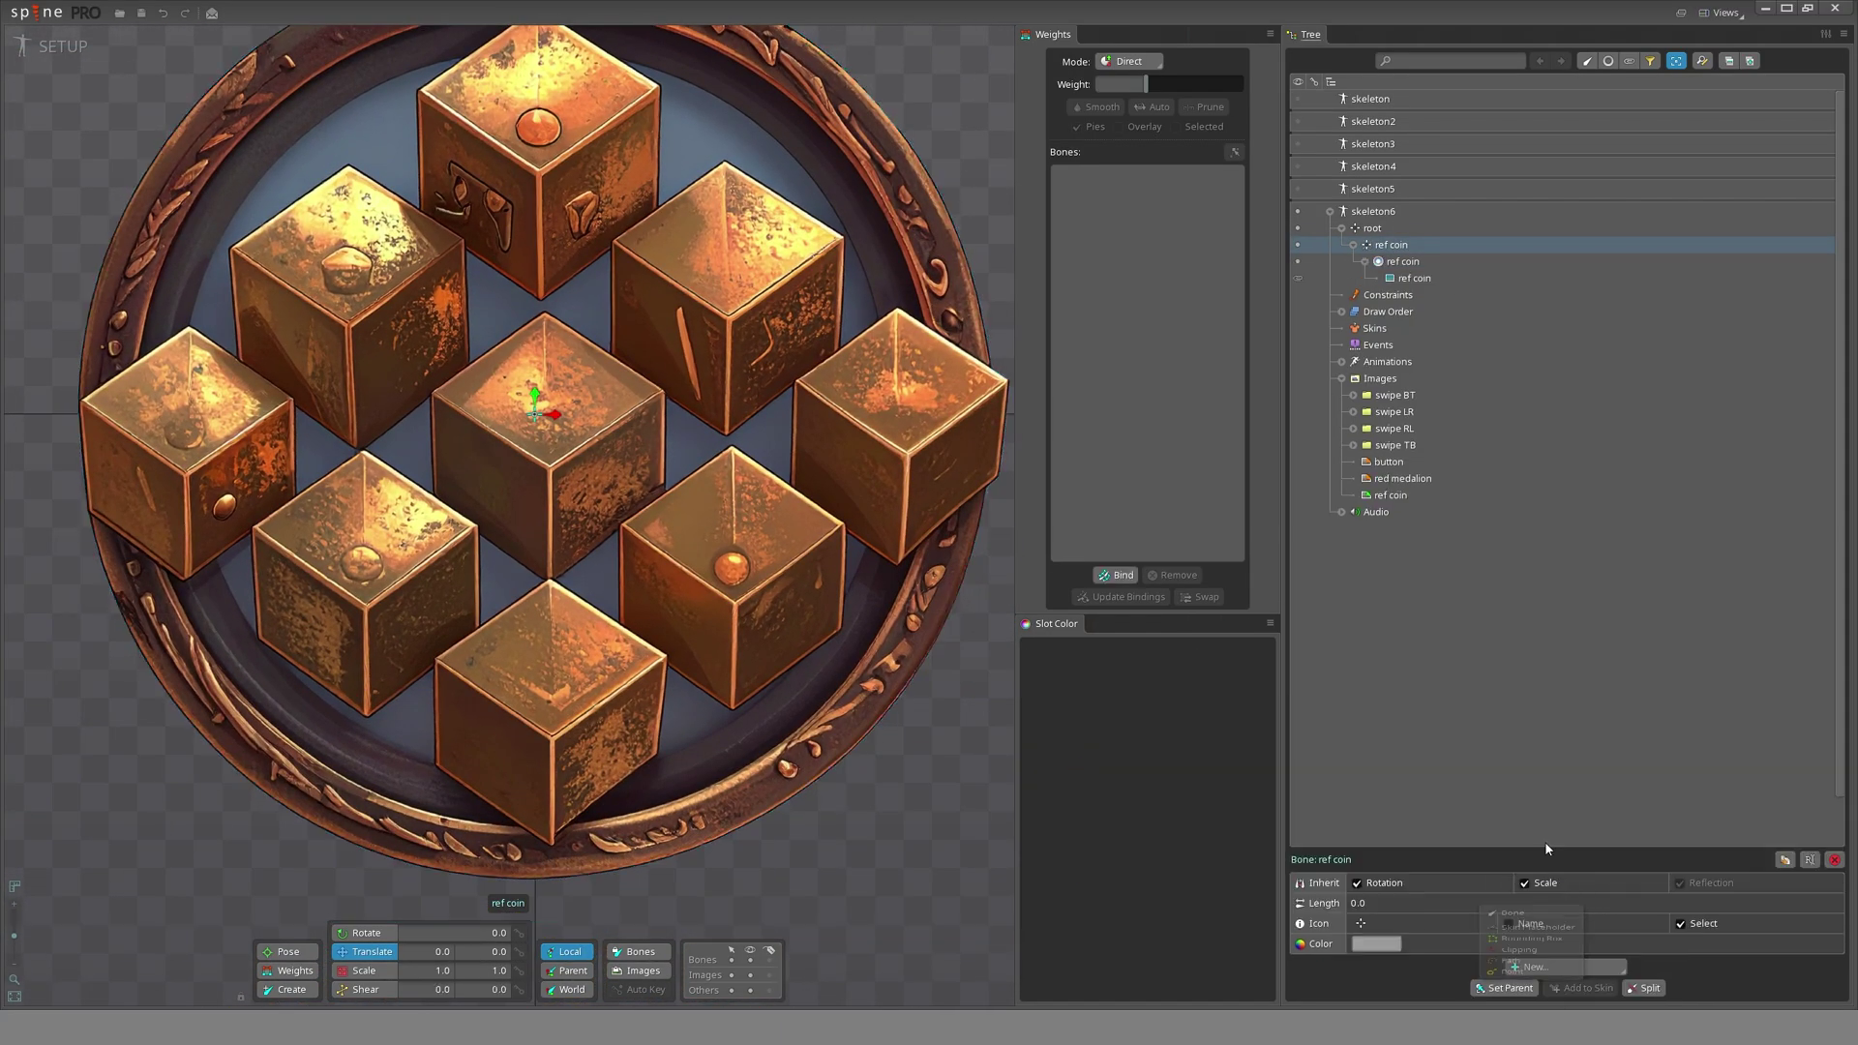
click(1424, 261)
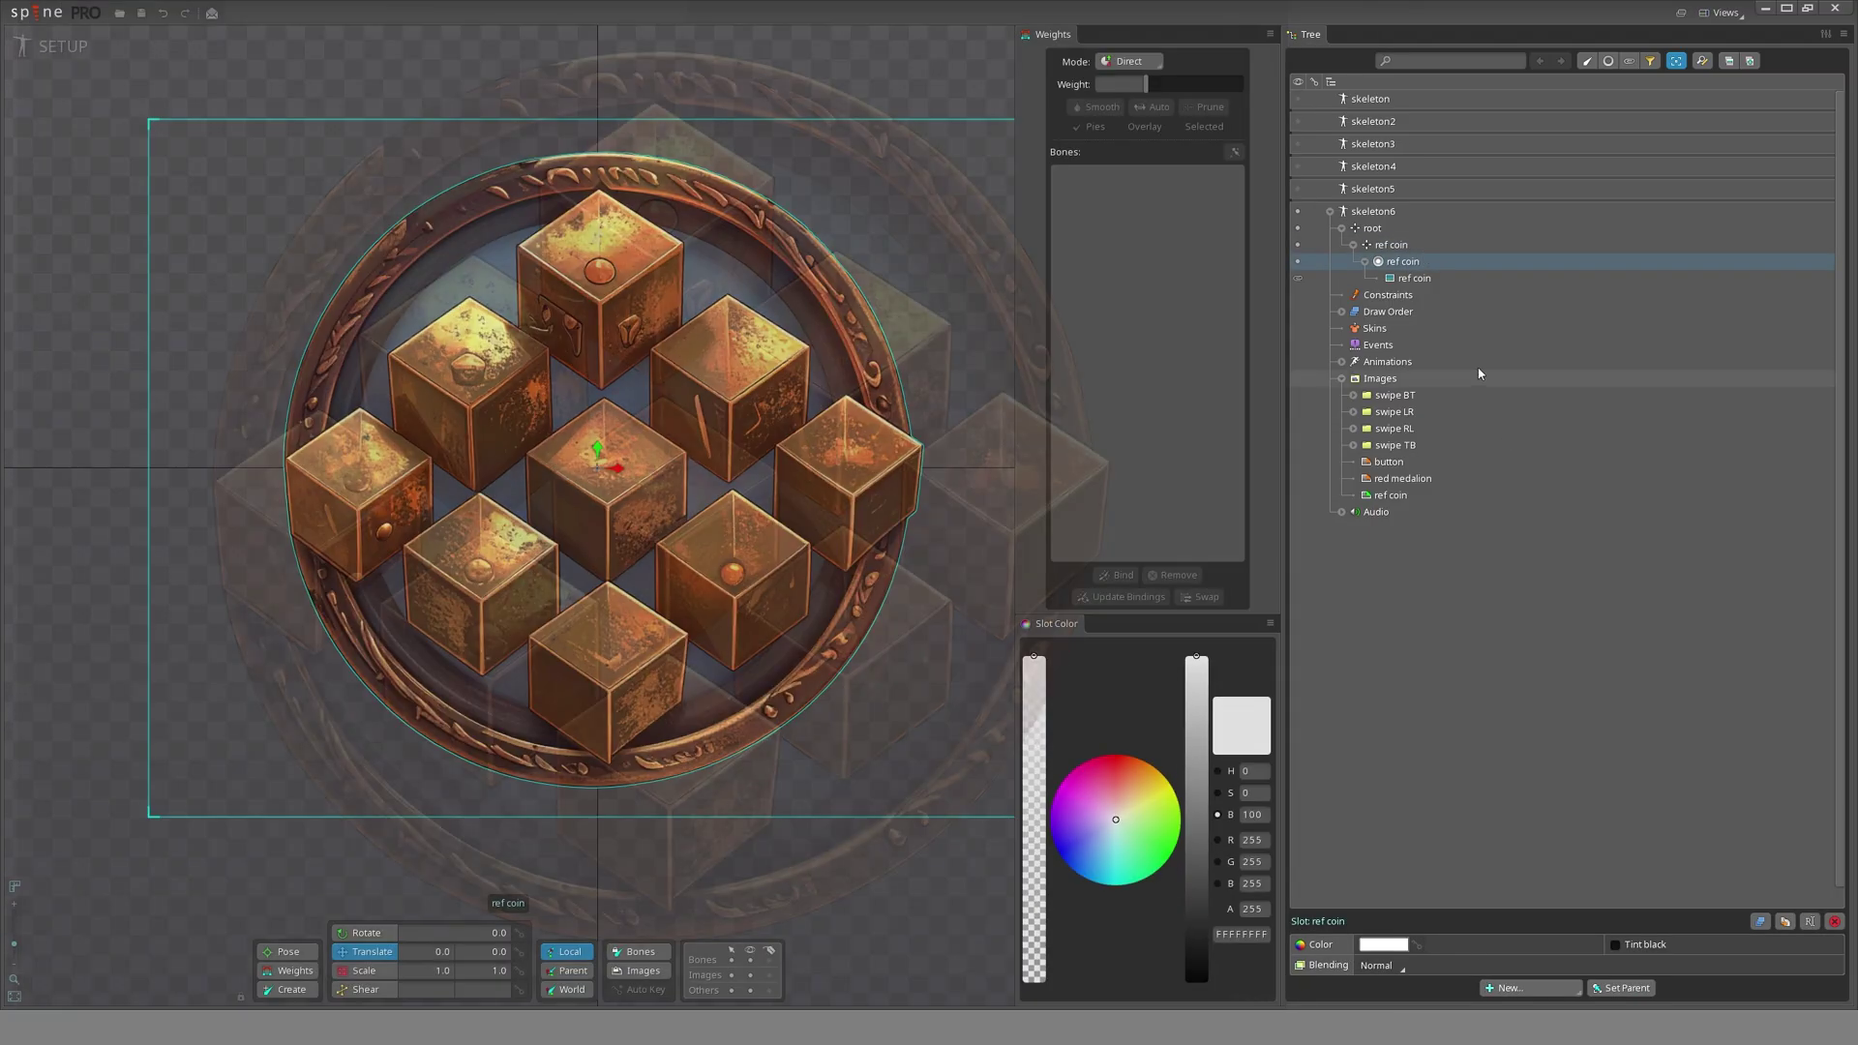
- Convert the ref coin attachment to a mesh and edit it down to a thin horizontal strip across the coin's upper edge
click(1411, 278)
click(1403, 944)
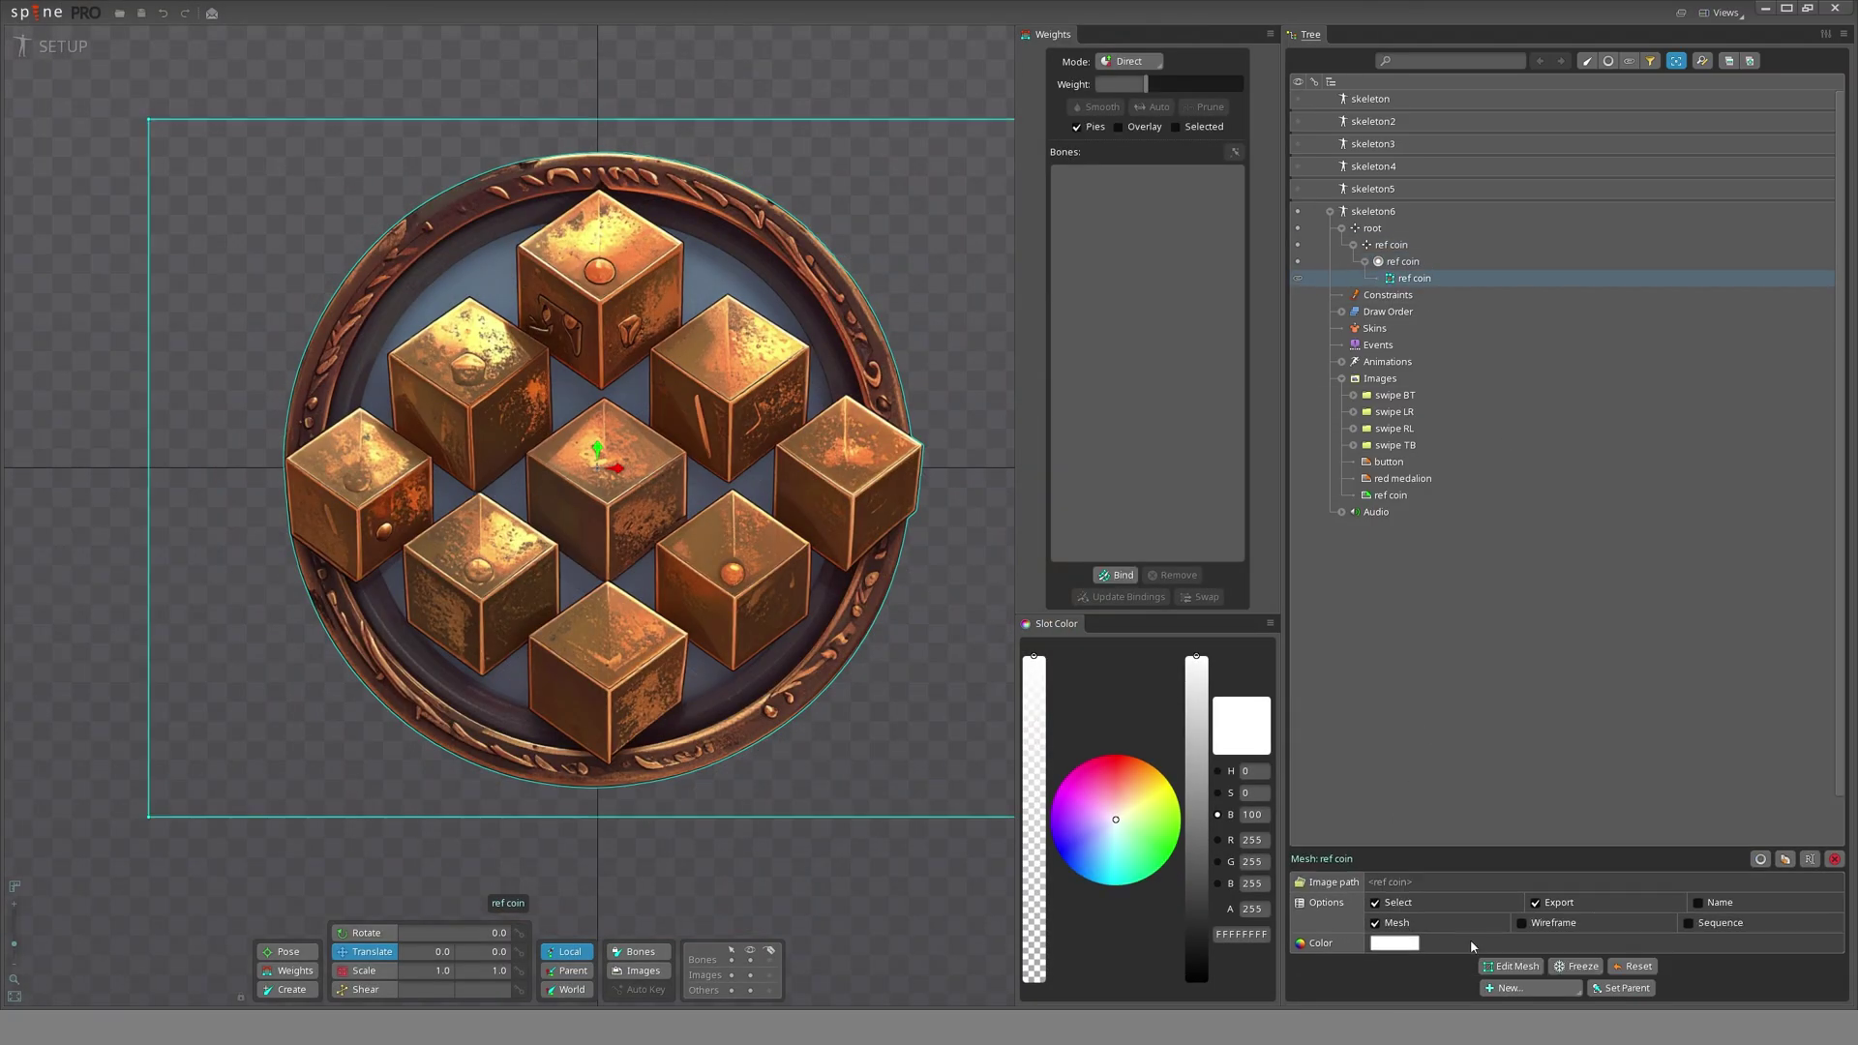
click(1510, 966)
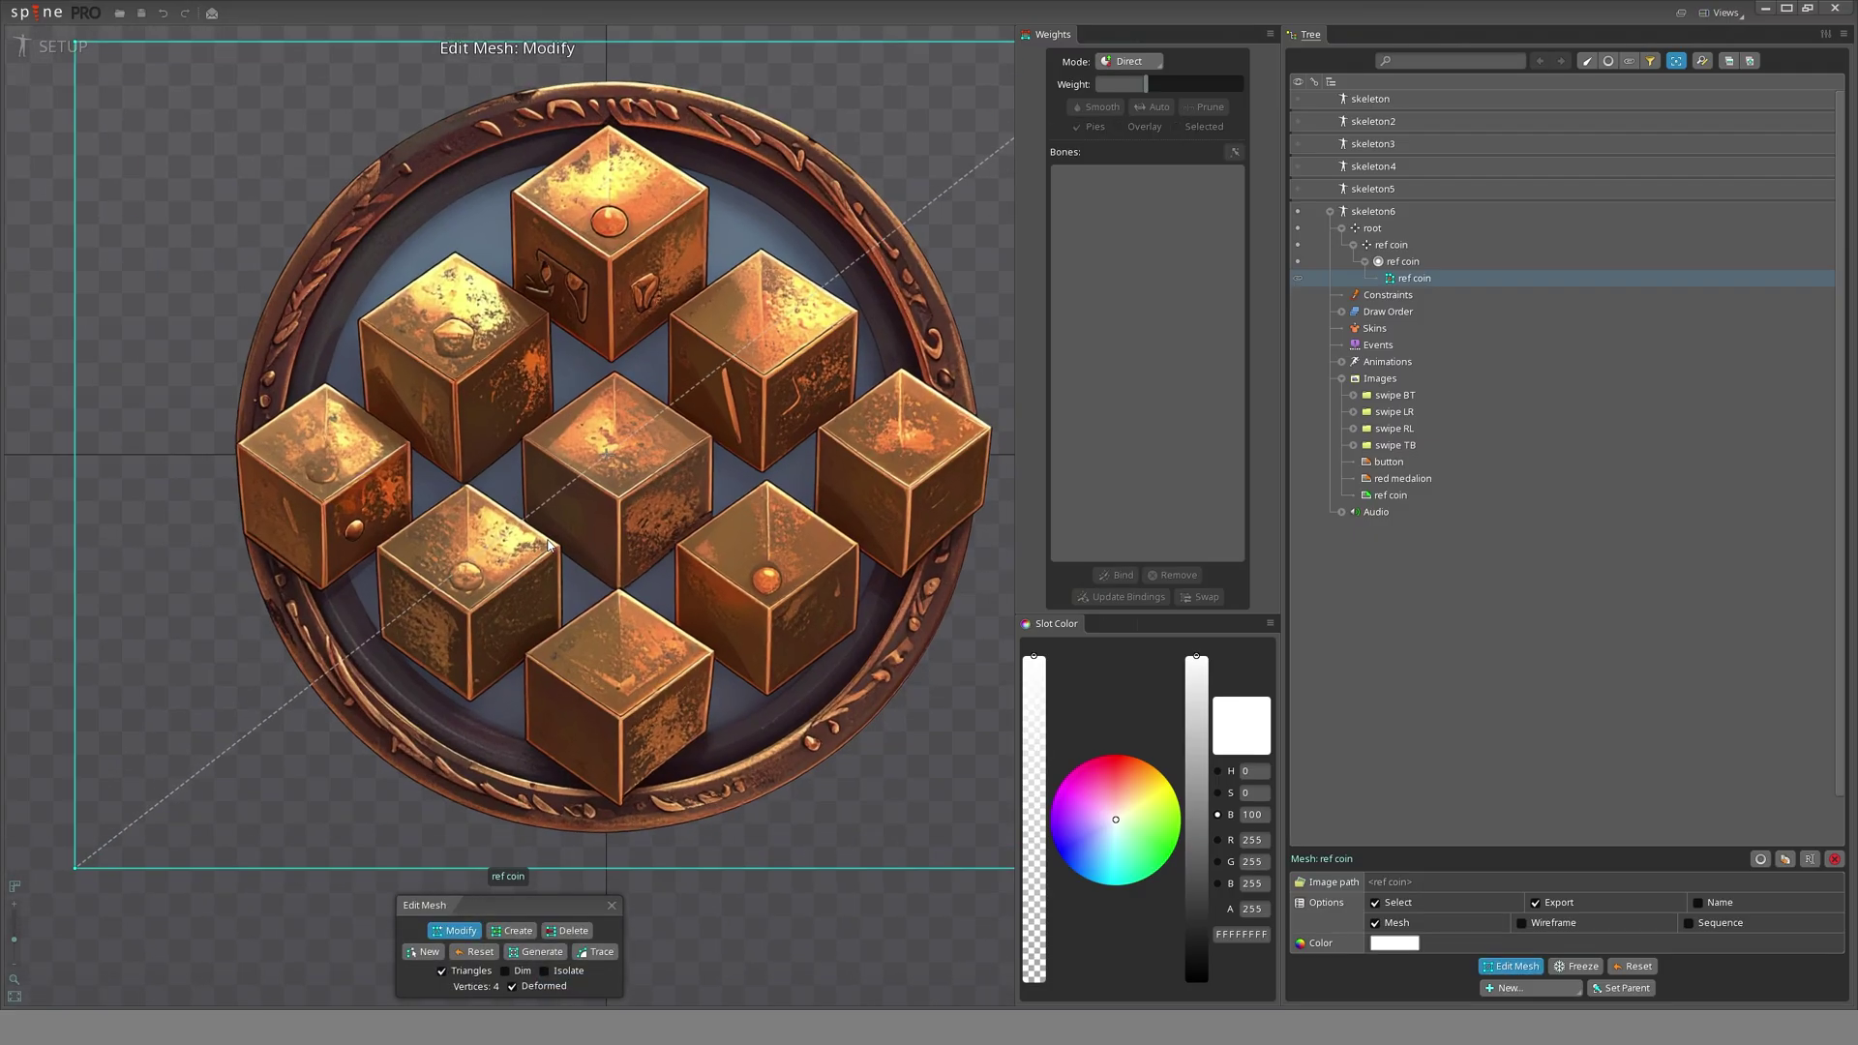
scroll(624, 727, up, 3)
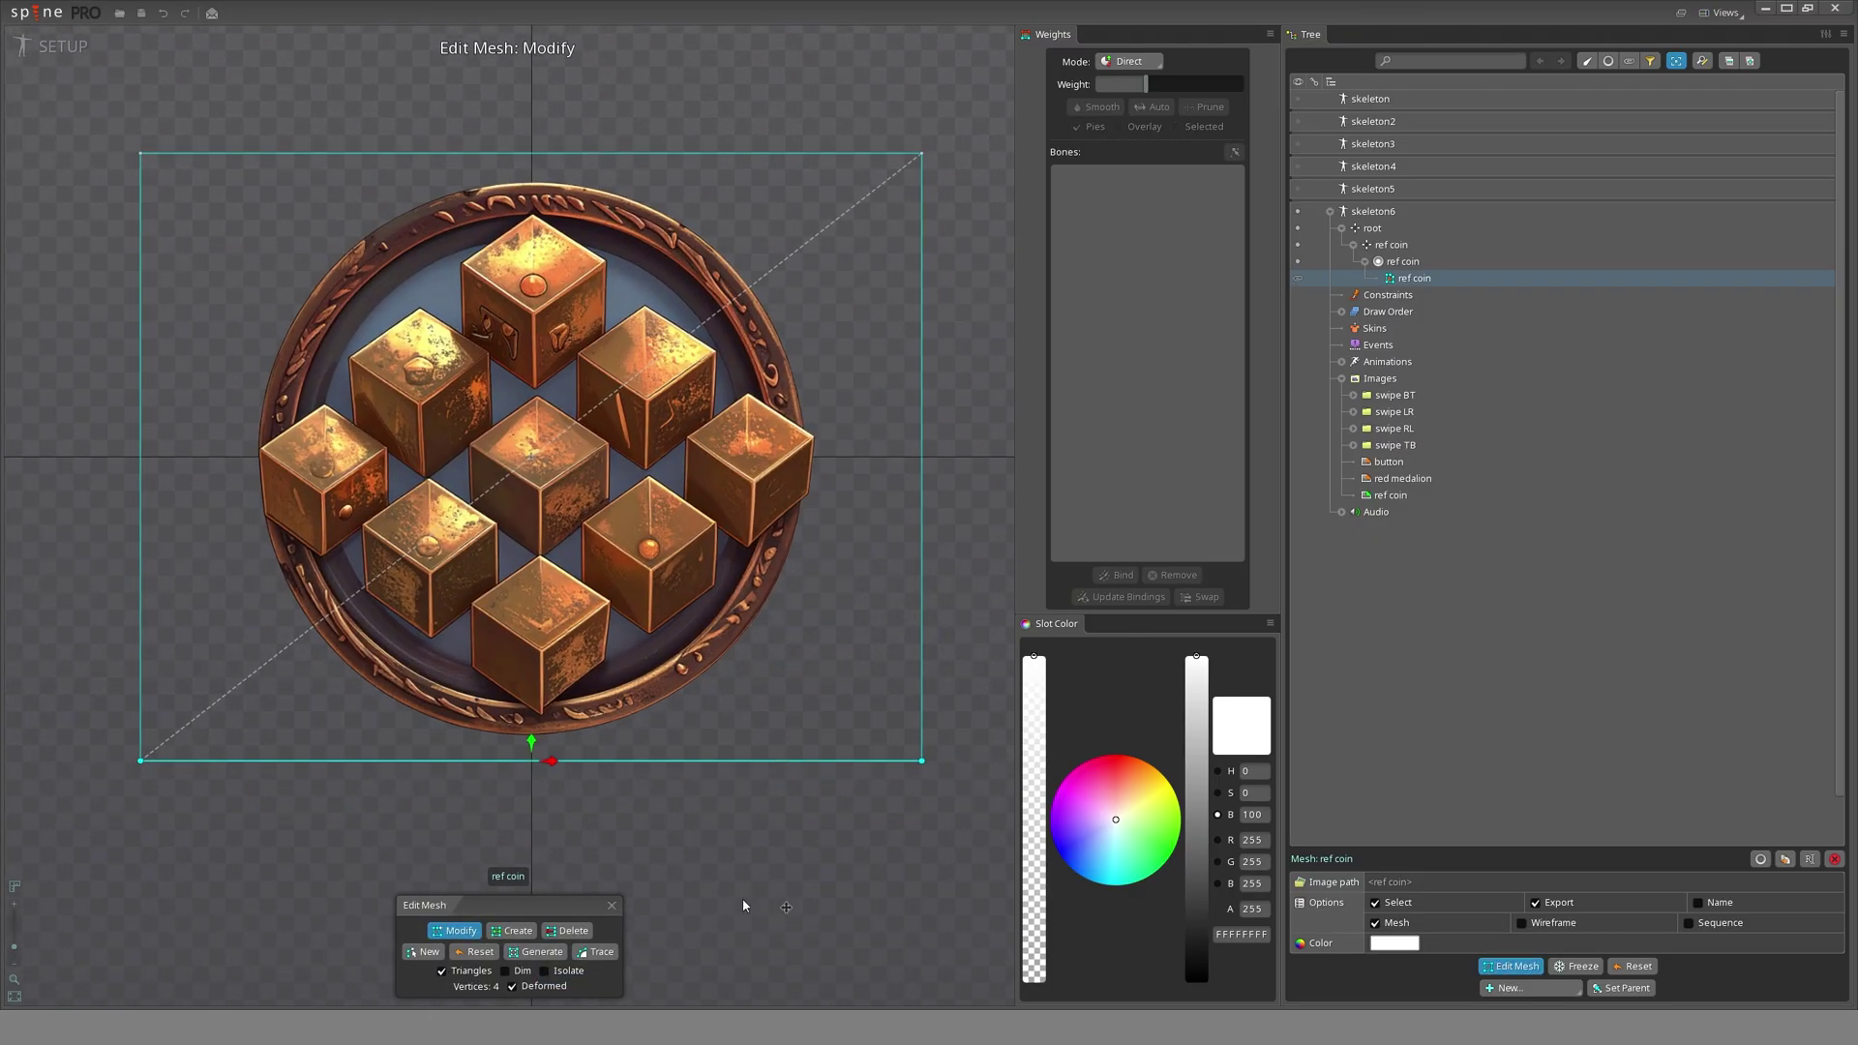
drag(418, 750, 442, 228)
- Duplicate the ref coin slot holding the top strip and select the copy's mesh
click(1379, 259)
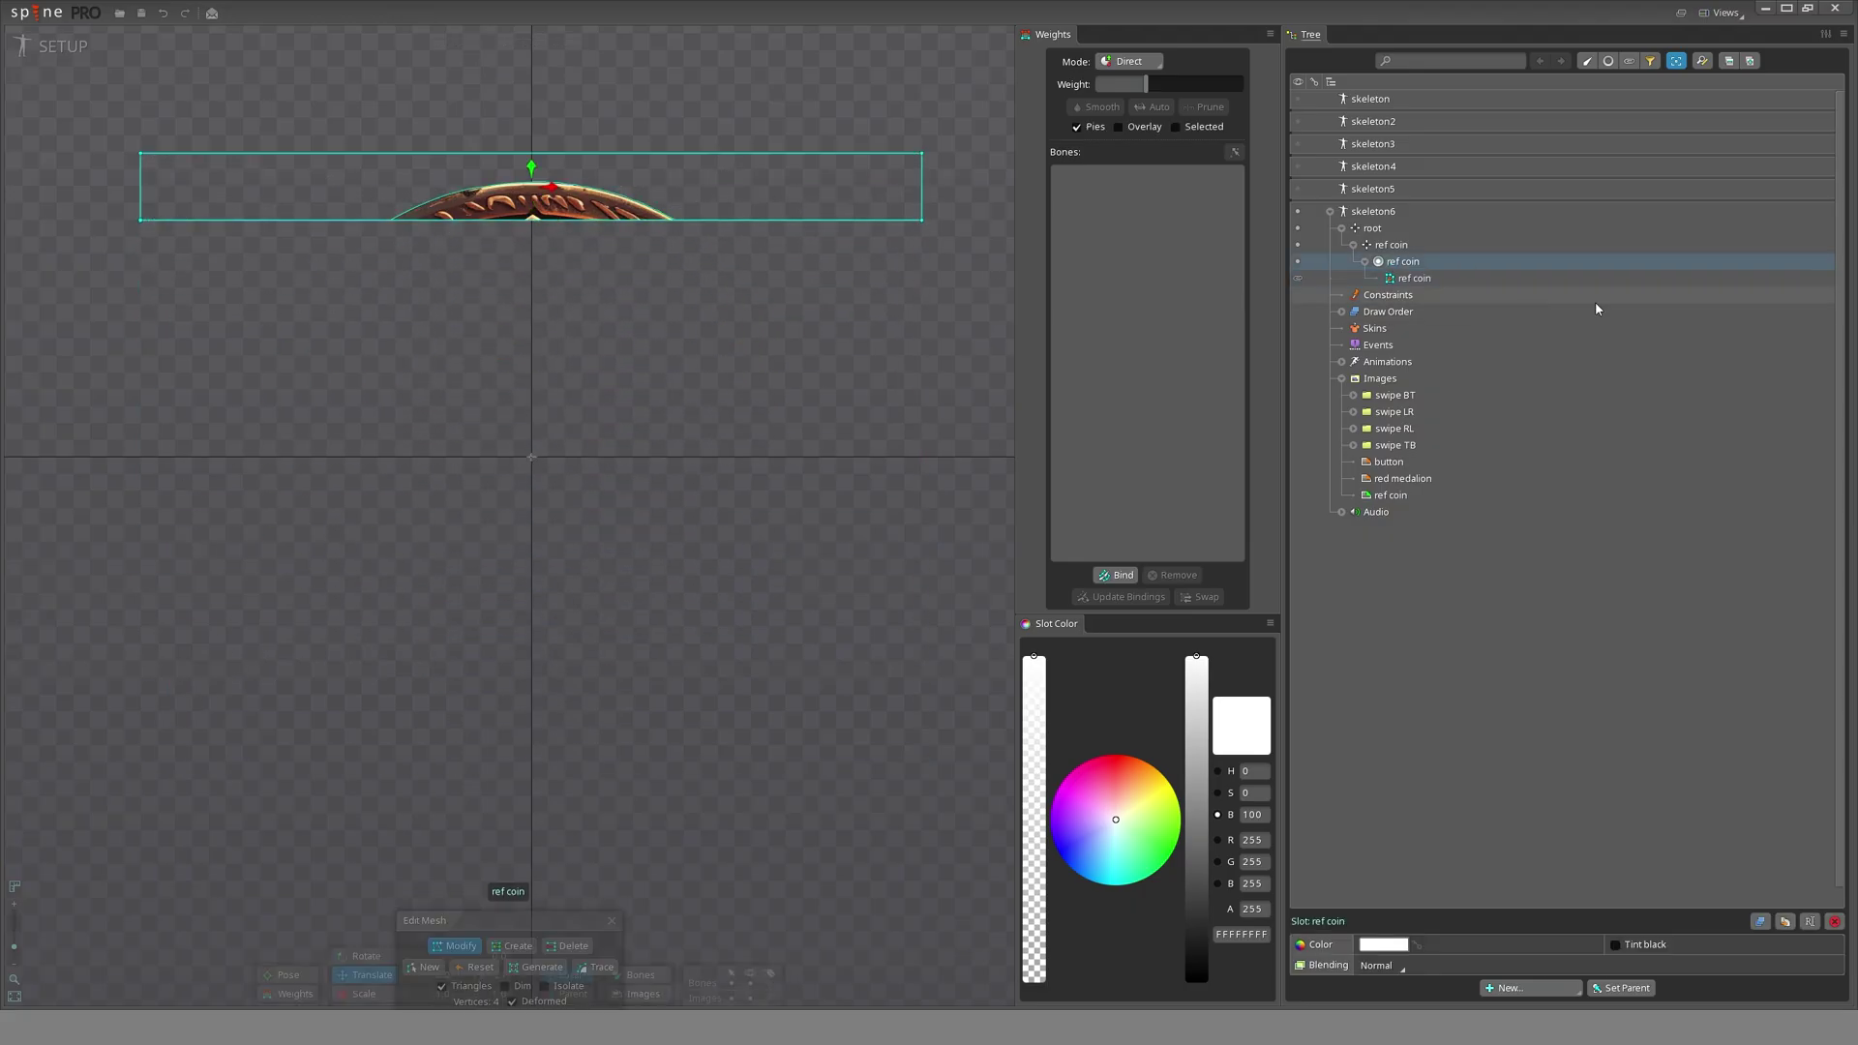
key(ctrl+d)
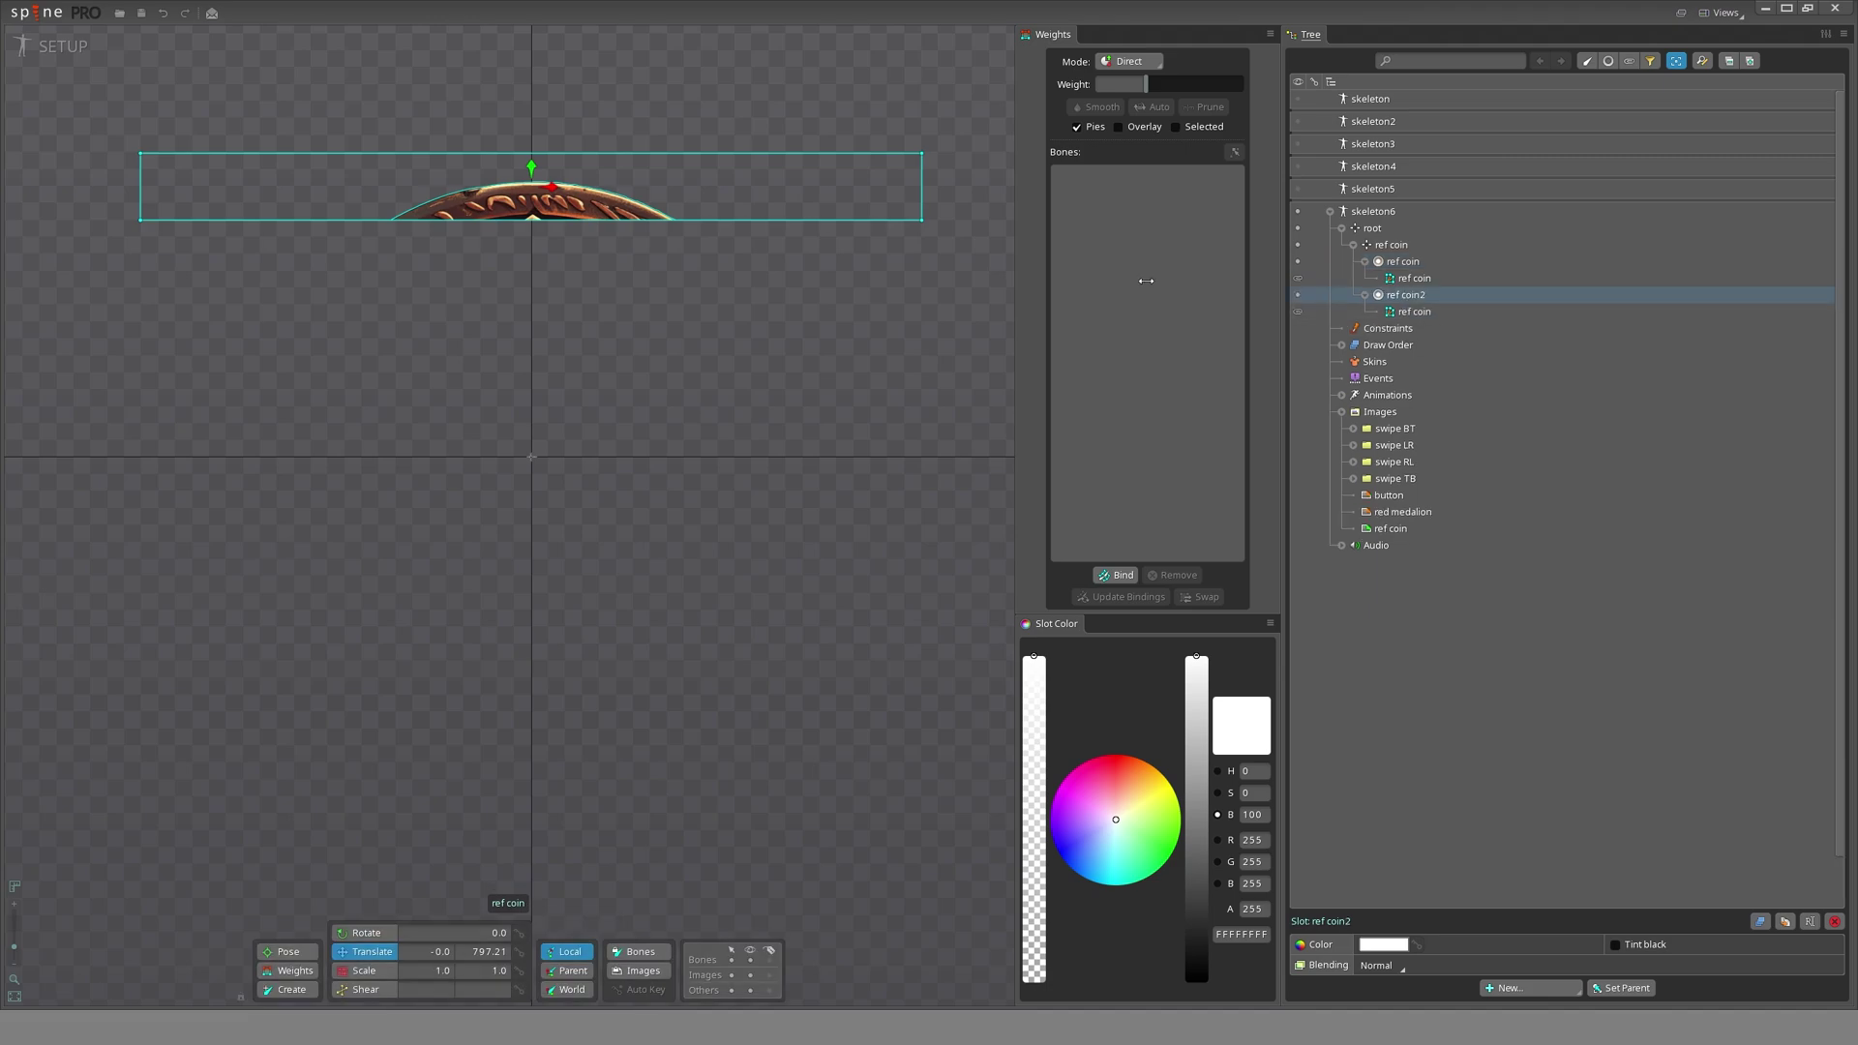
scroll(594, 236, up, 5)
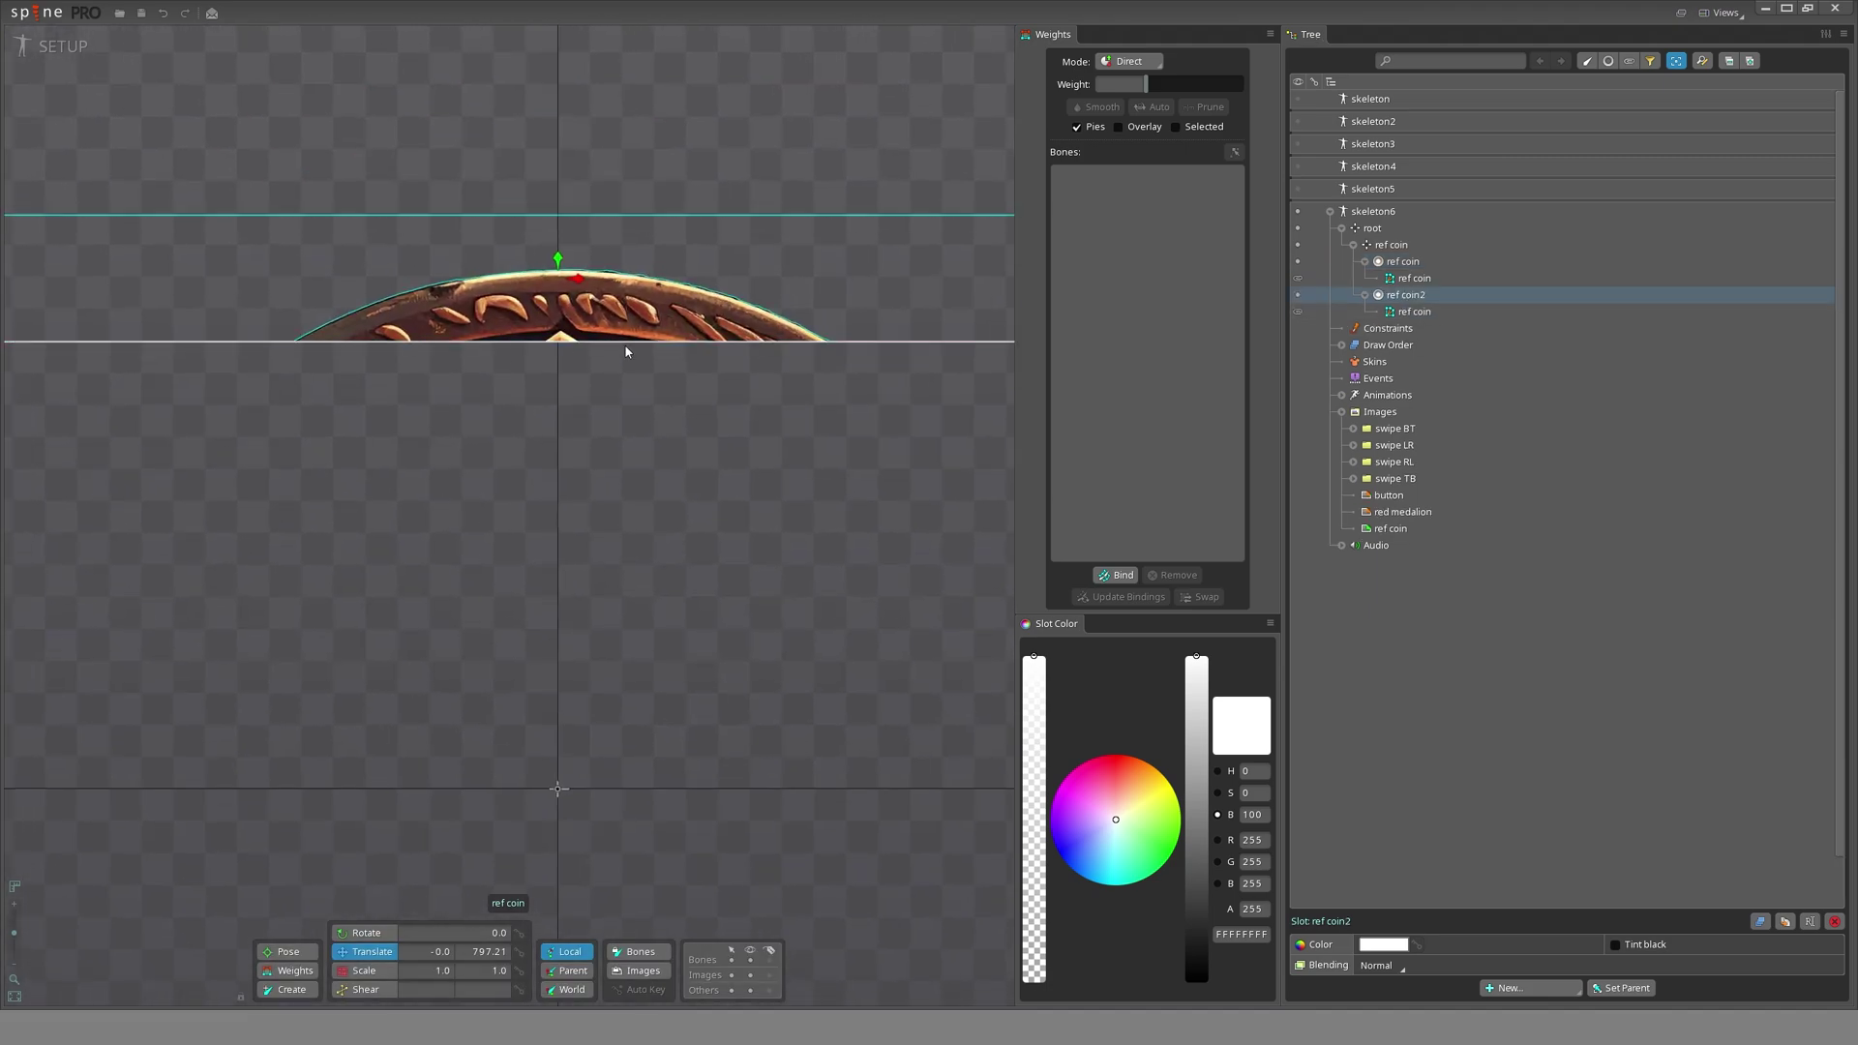
scroll(642, 207, down, 3)
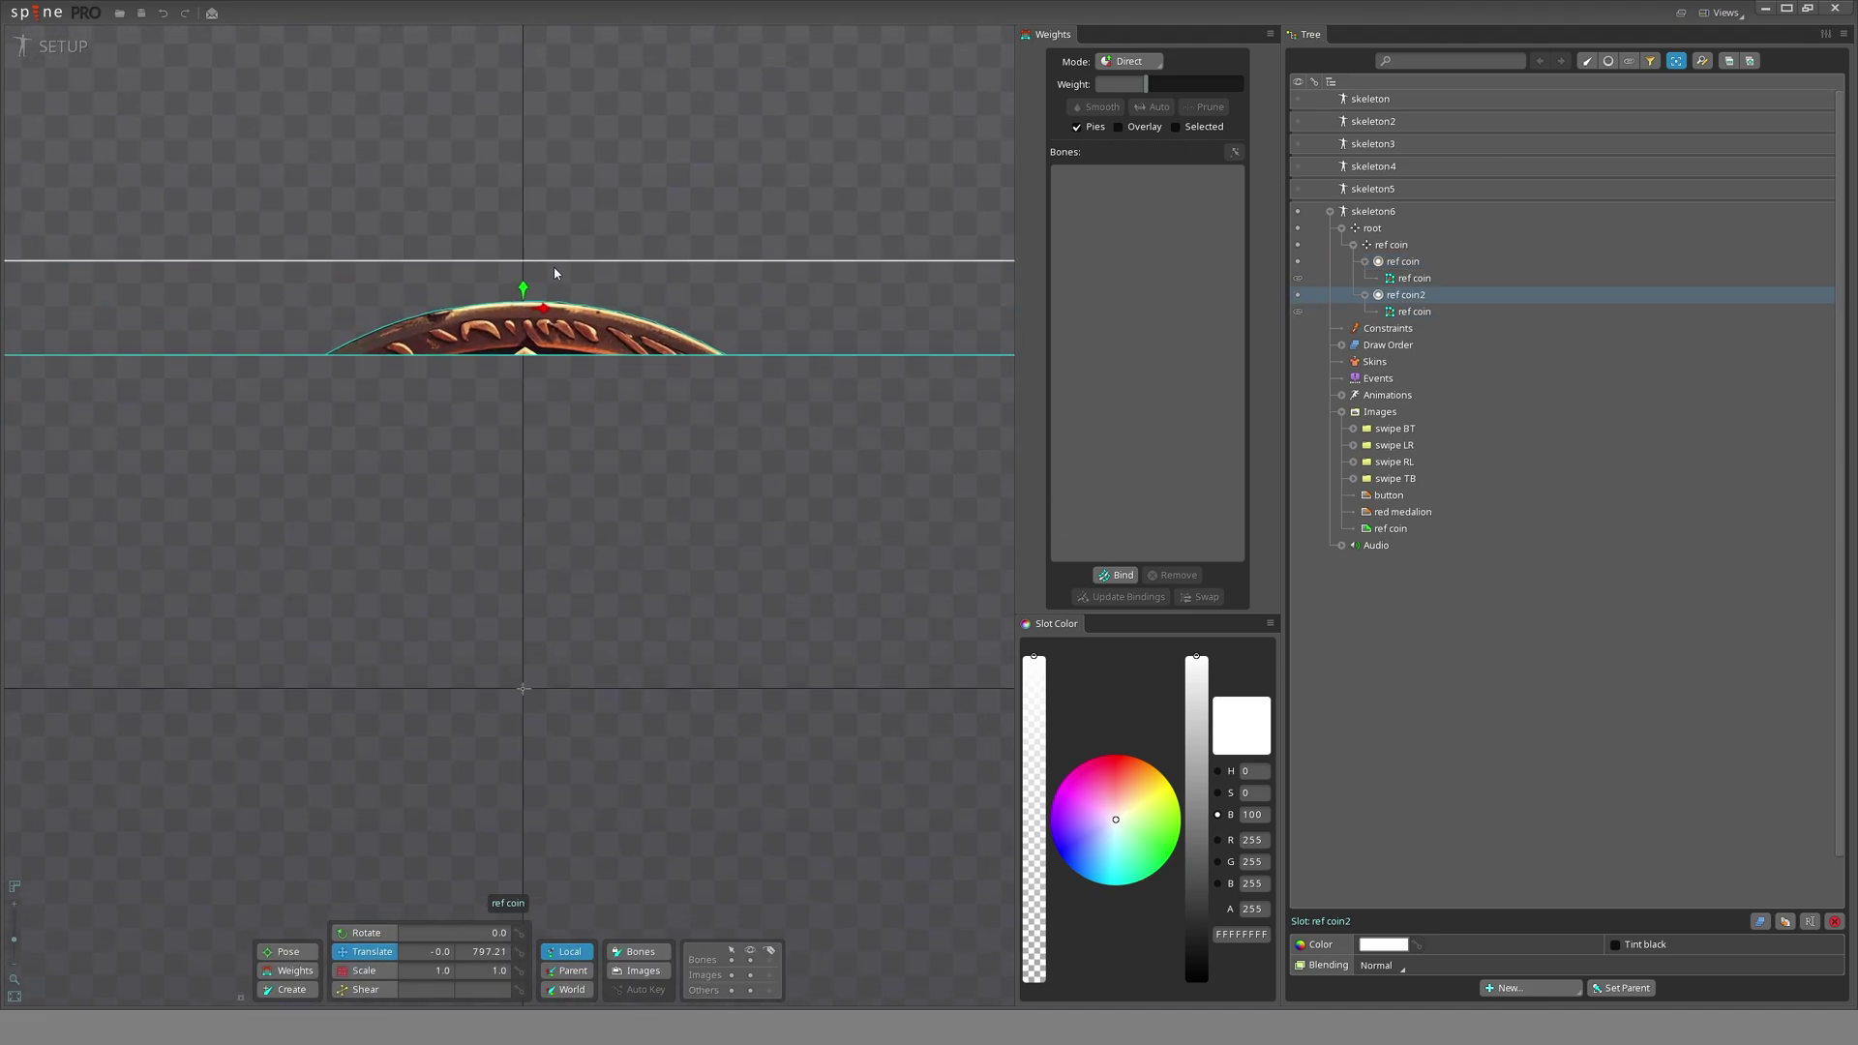
click(594, 336)
drag(470, 306, 480, 348)
scroll(476, 233, down, 3)
scroll(480, 282, up, 2)
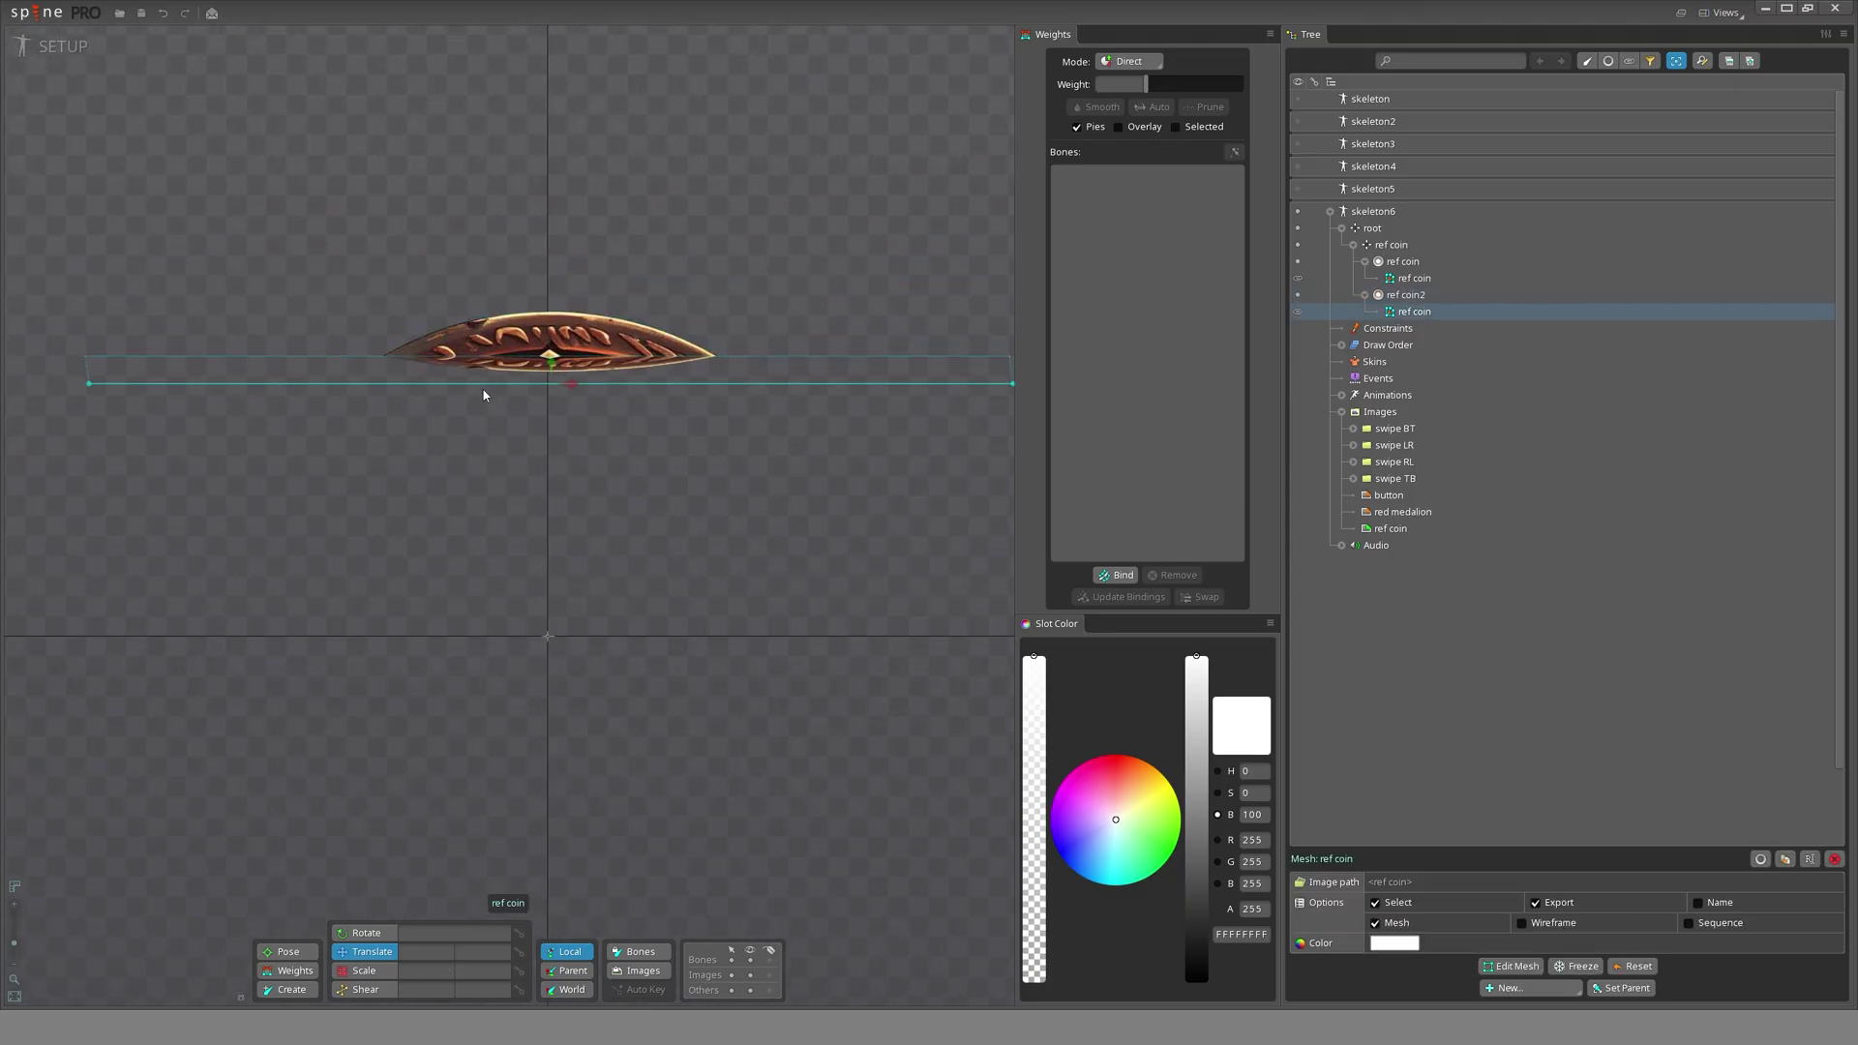
key(ctrl+z)
- Edit the duplicated mesh so it covers the next horizontal strip of the coin directly below the first slice
click(1511, 967)
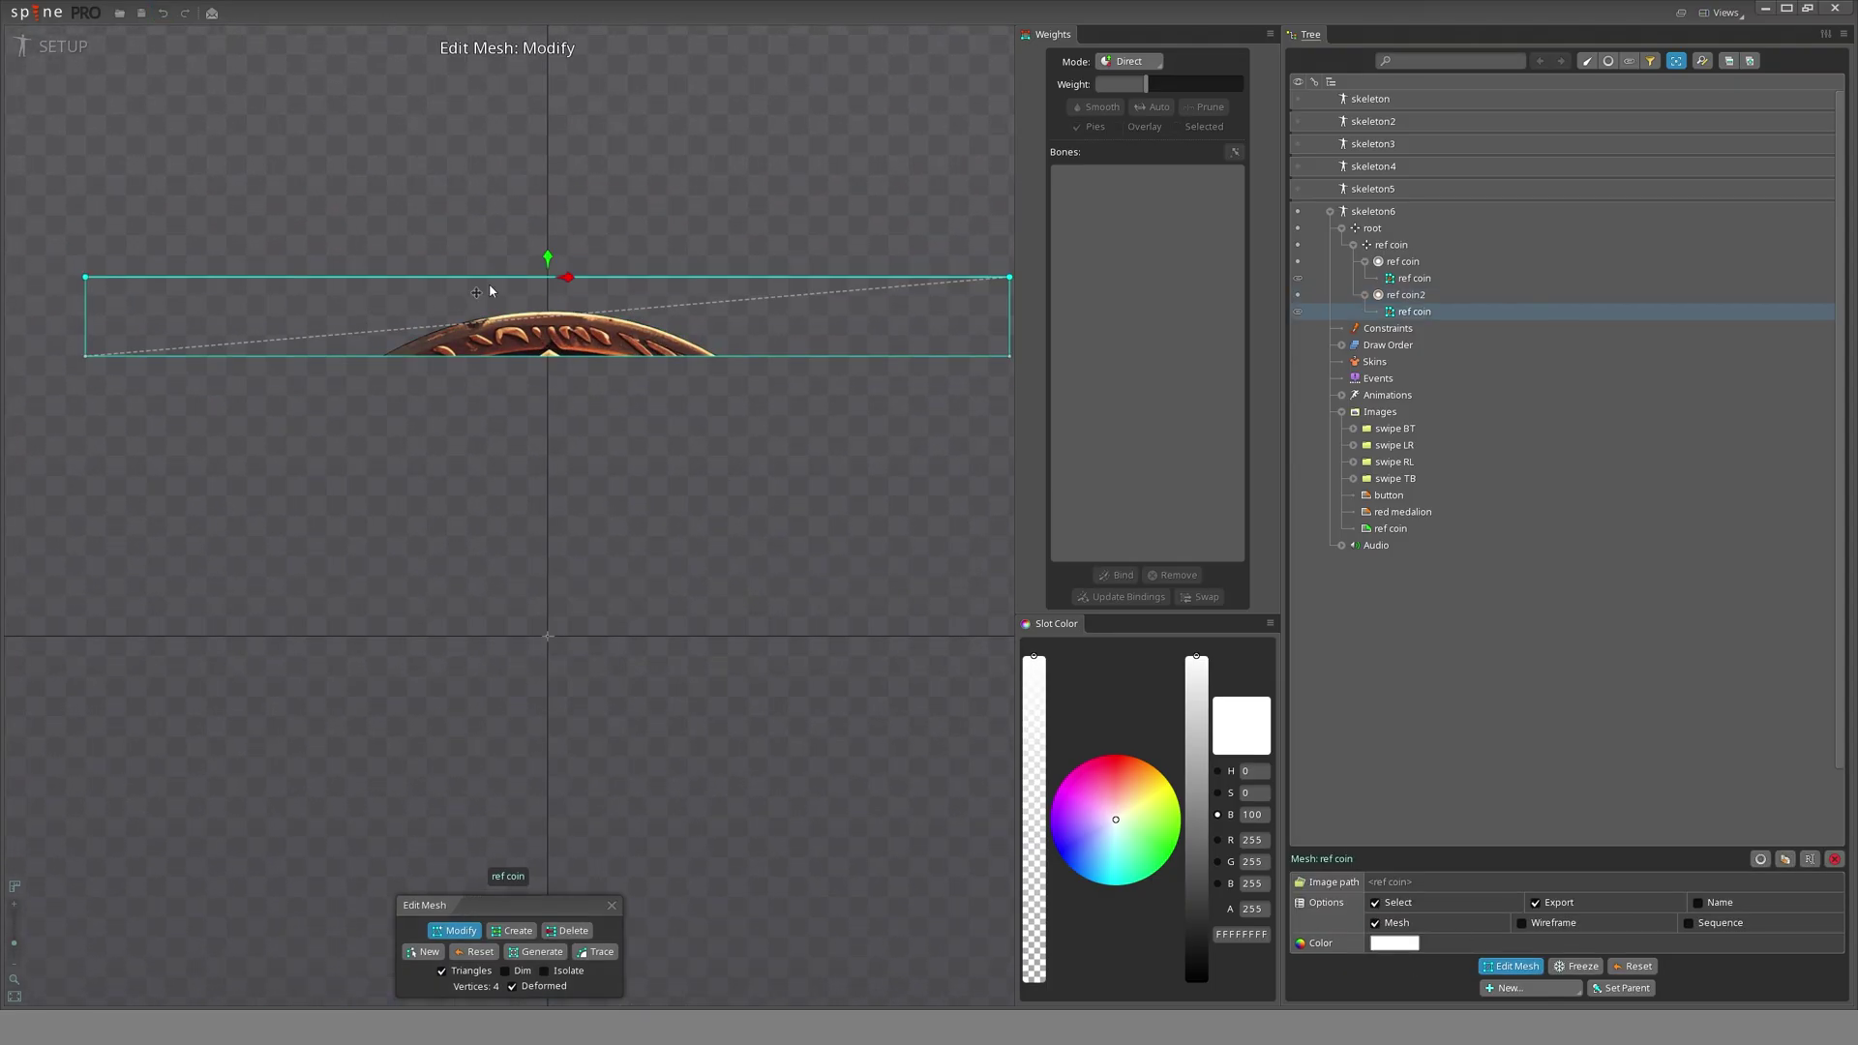
drag(478, 281, 477, 396)
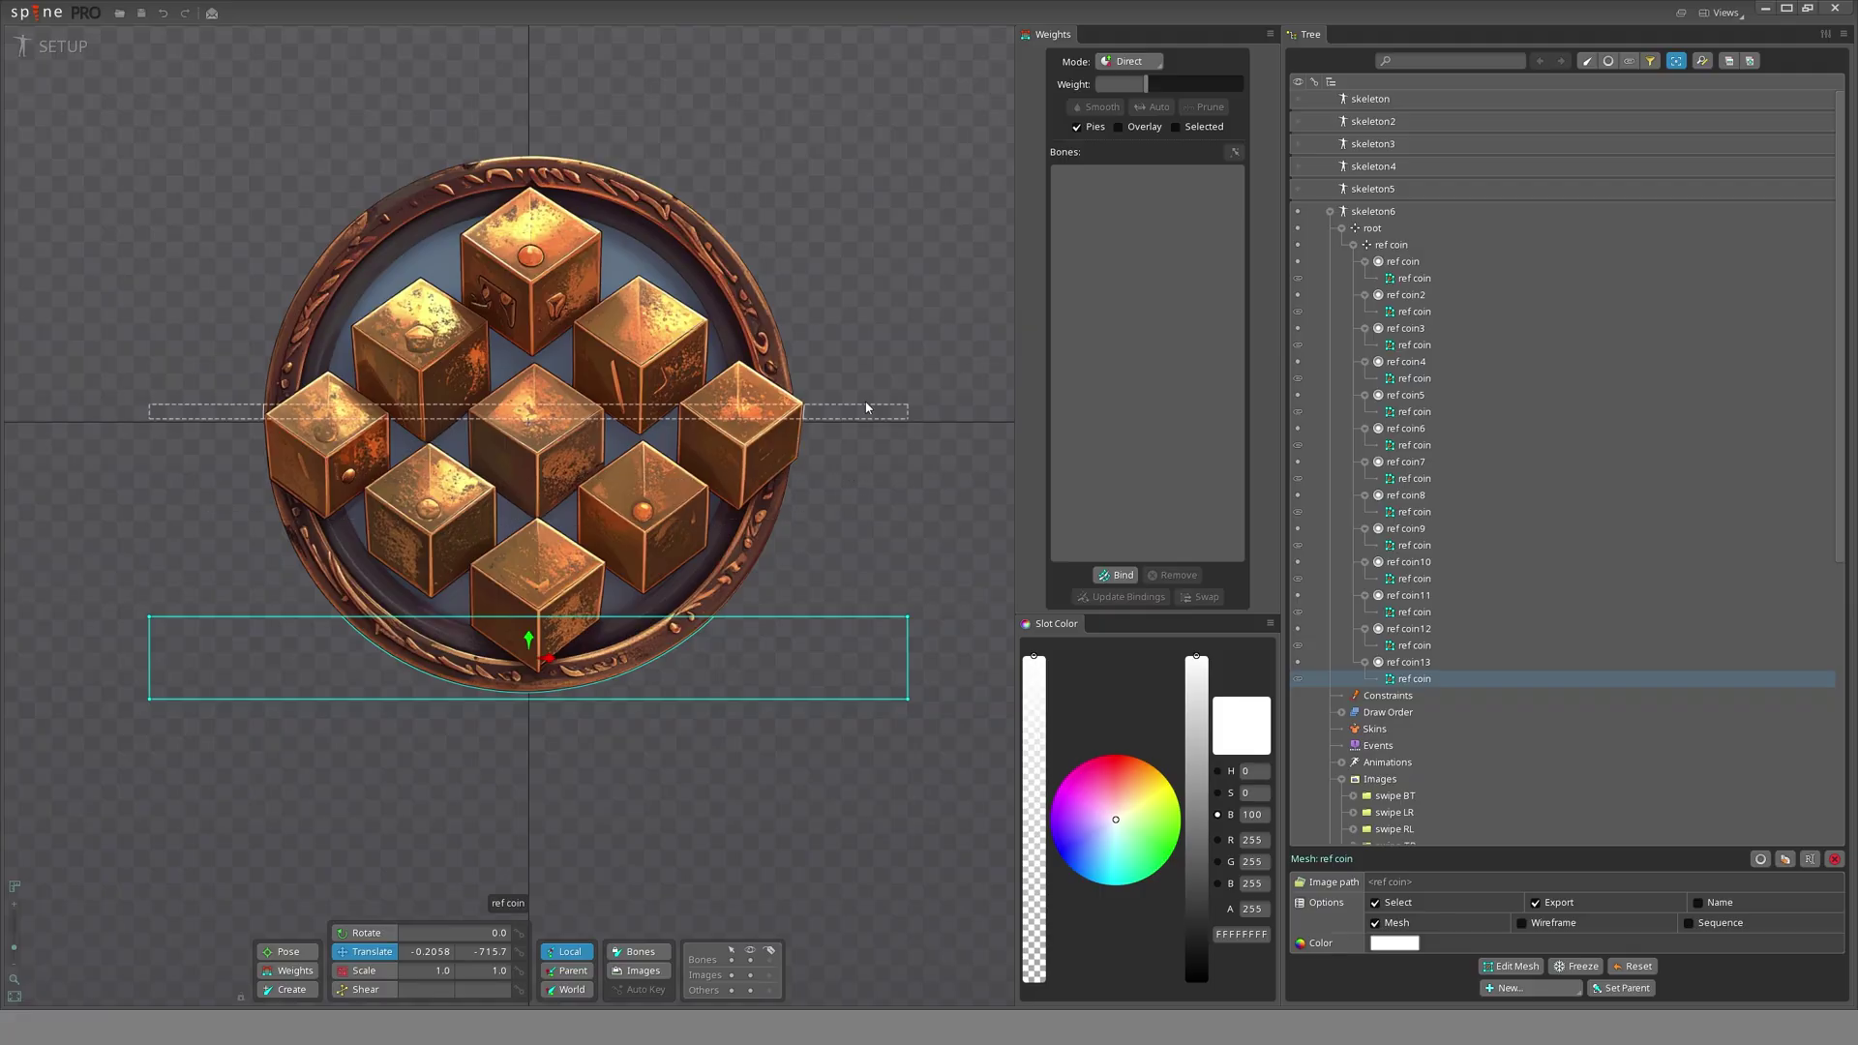
click(1408, 261)
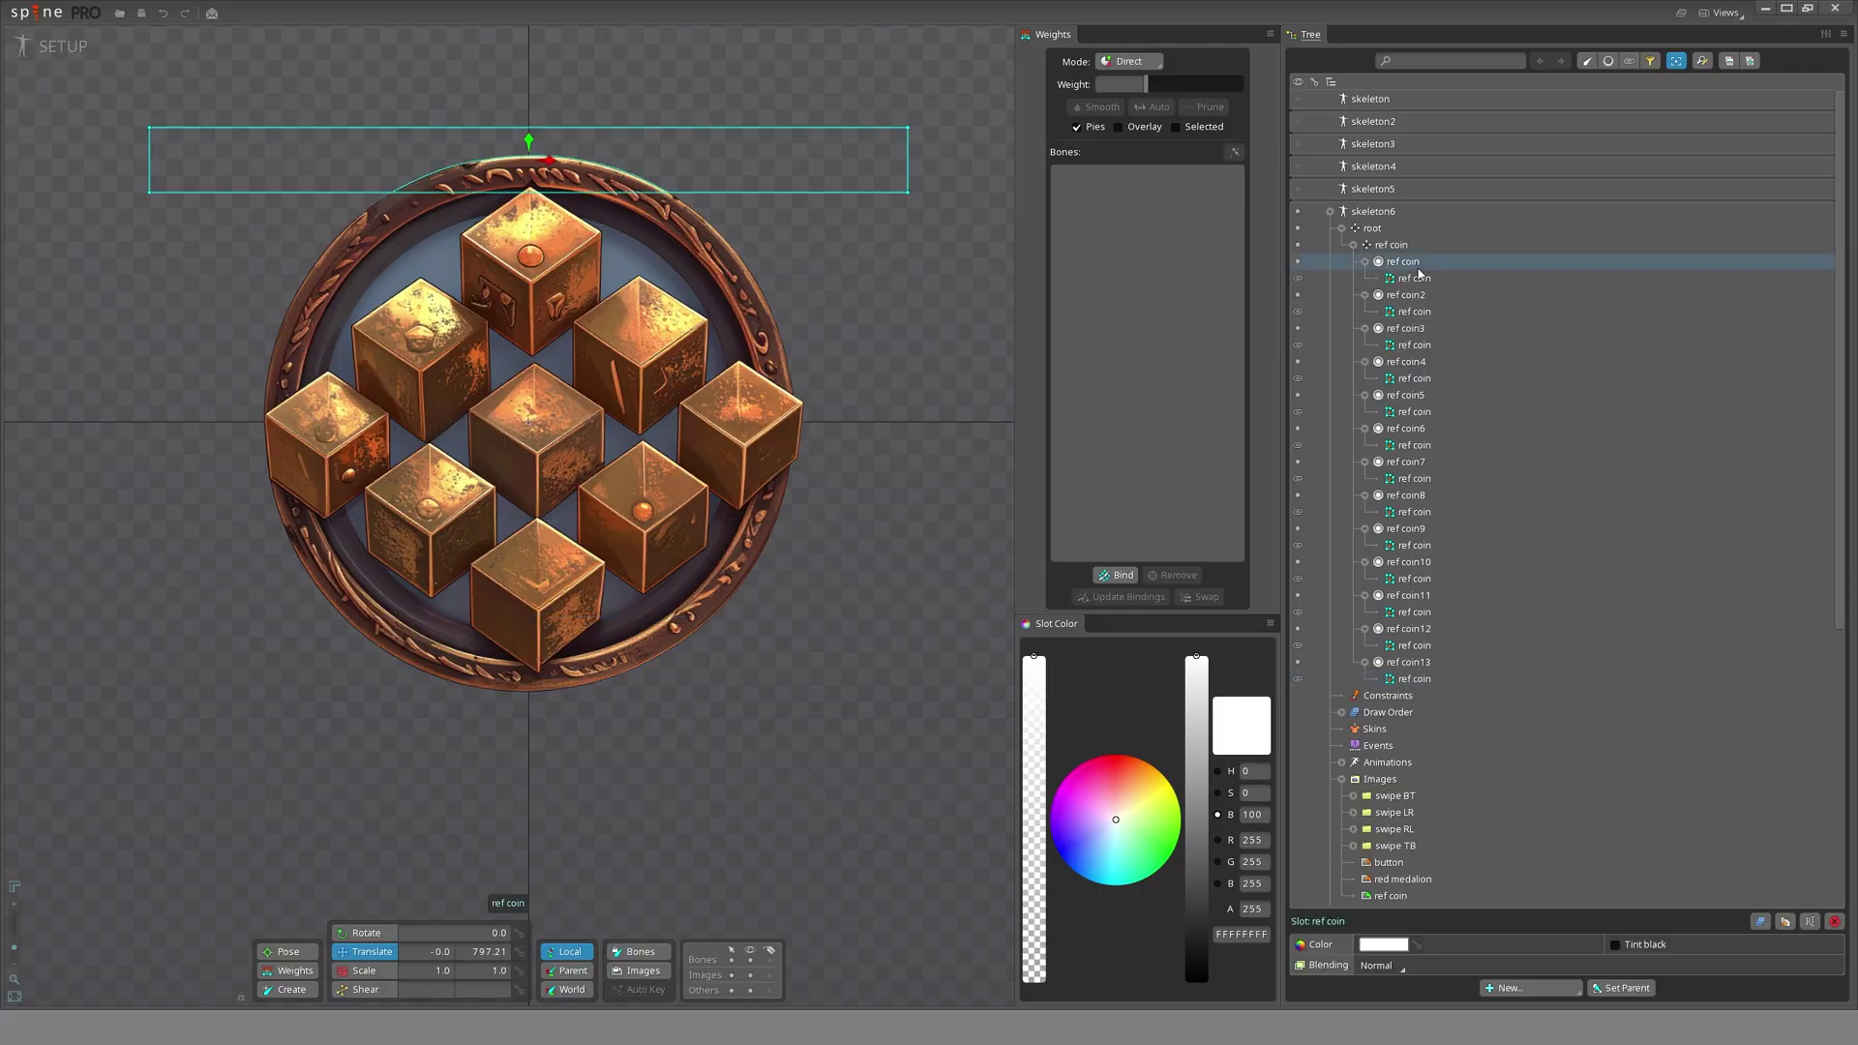
ctrl+click(1417, 295)
ctrl+click(1408, 328)
ctrl+click(1408, 361)
click(1410, 665)
key(space)
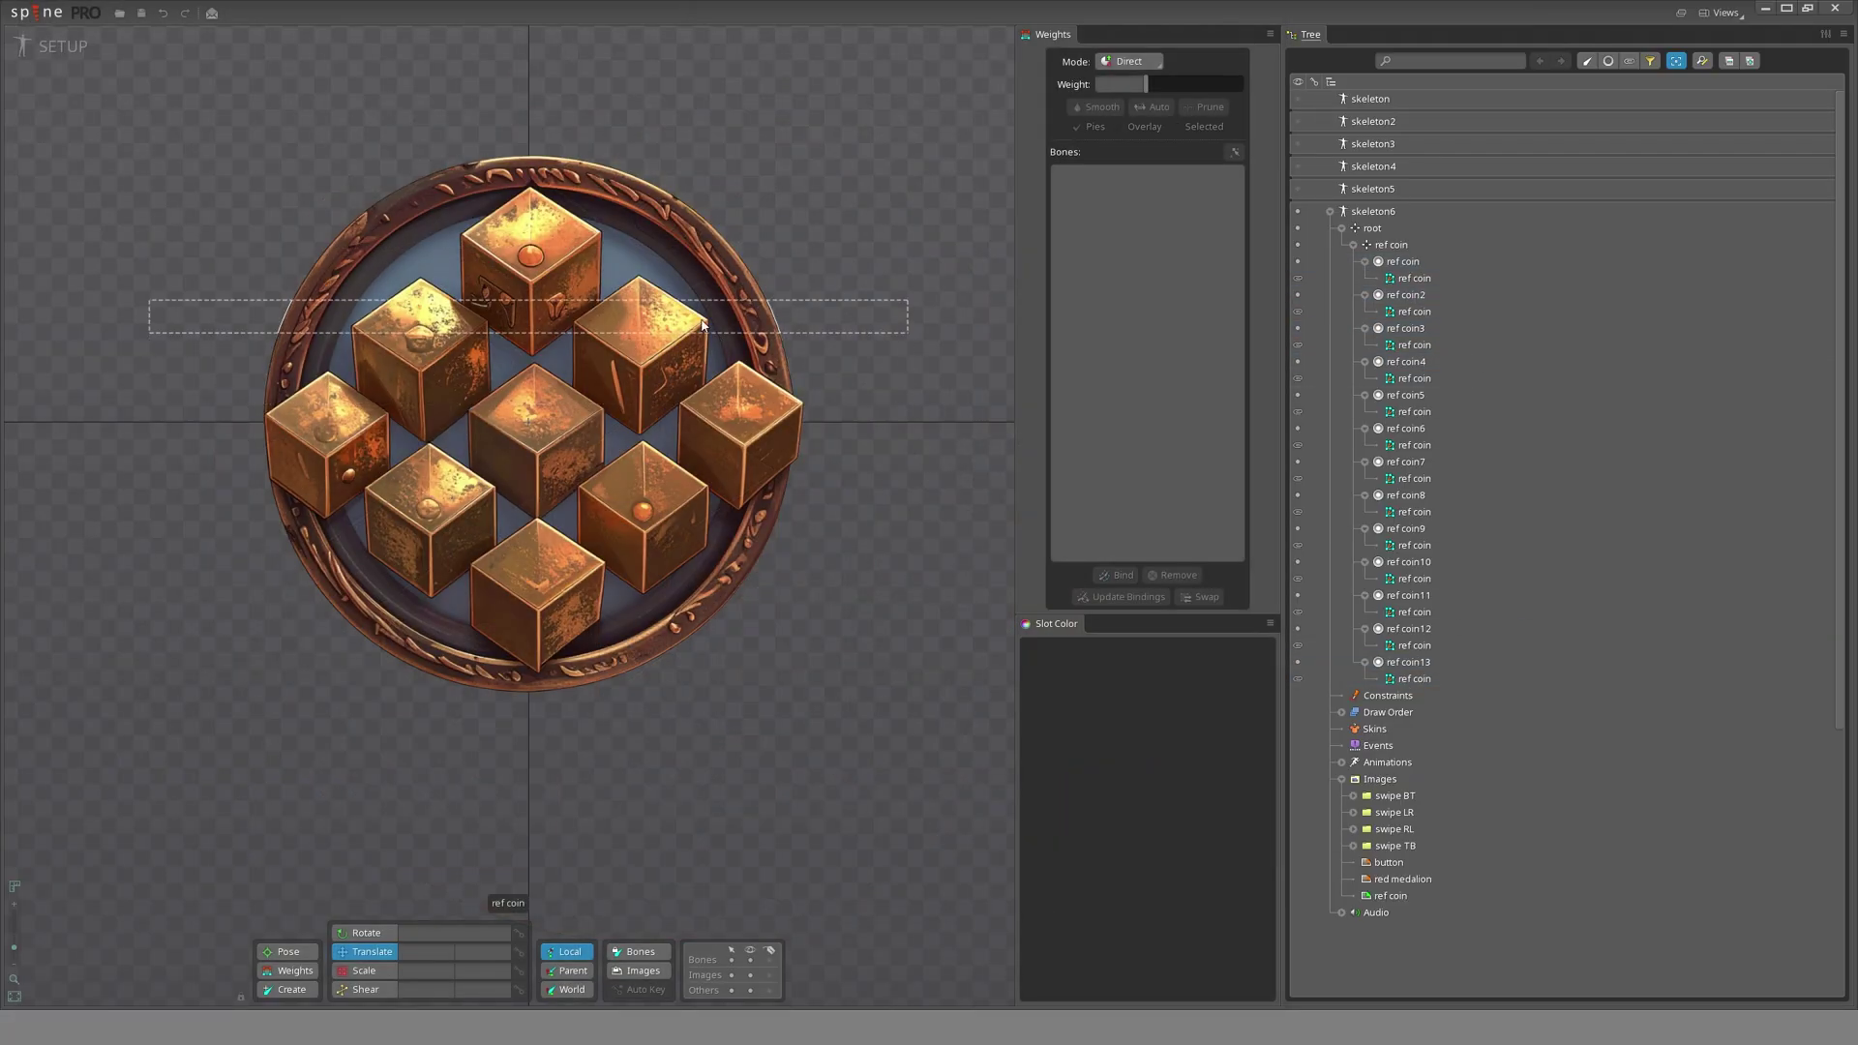
- Filter attachments out of the tree, select all 13 ref coin slots and create a new parent bone for each
click(1400, 264)
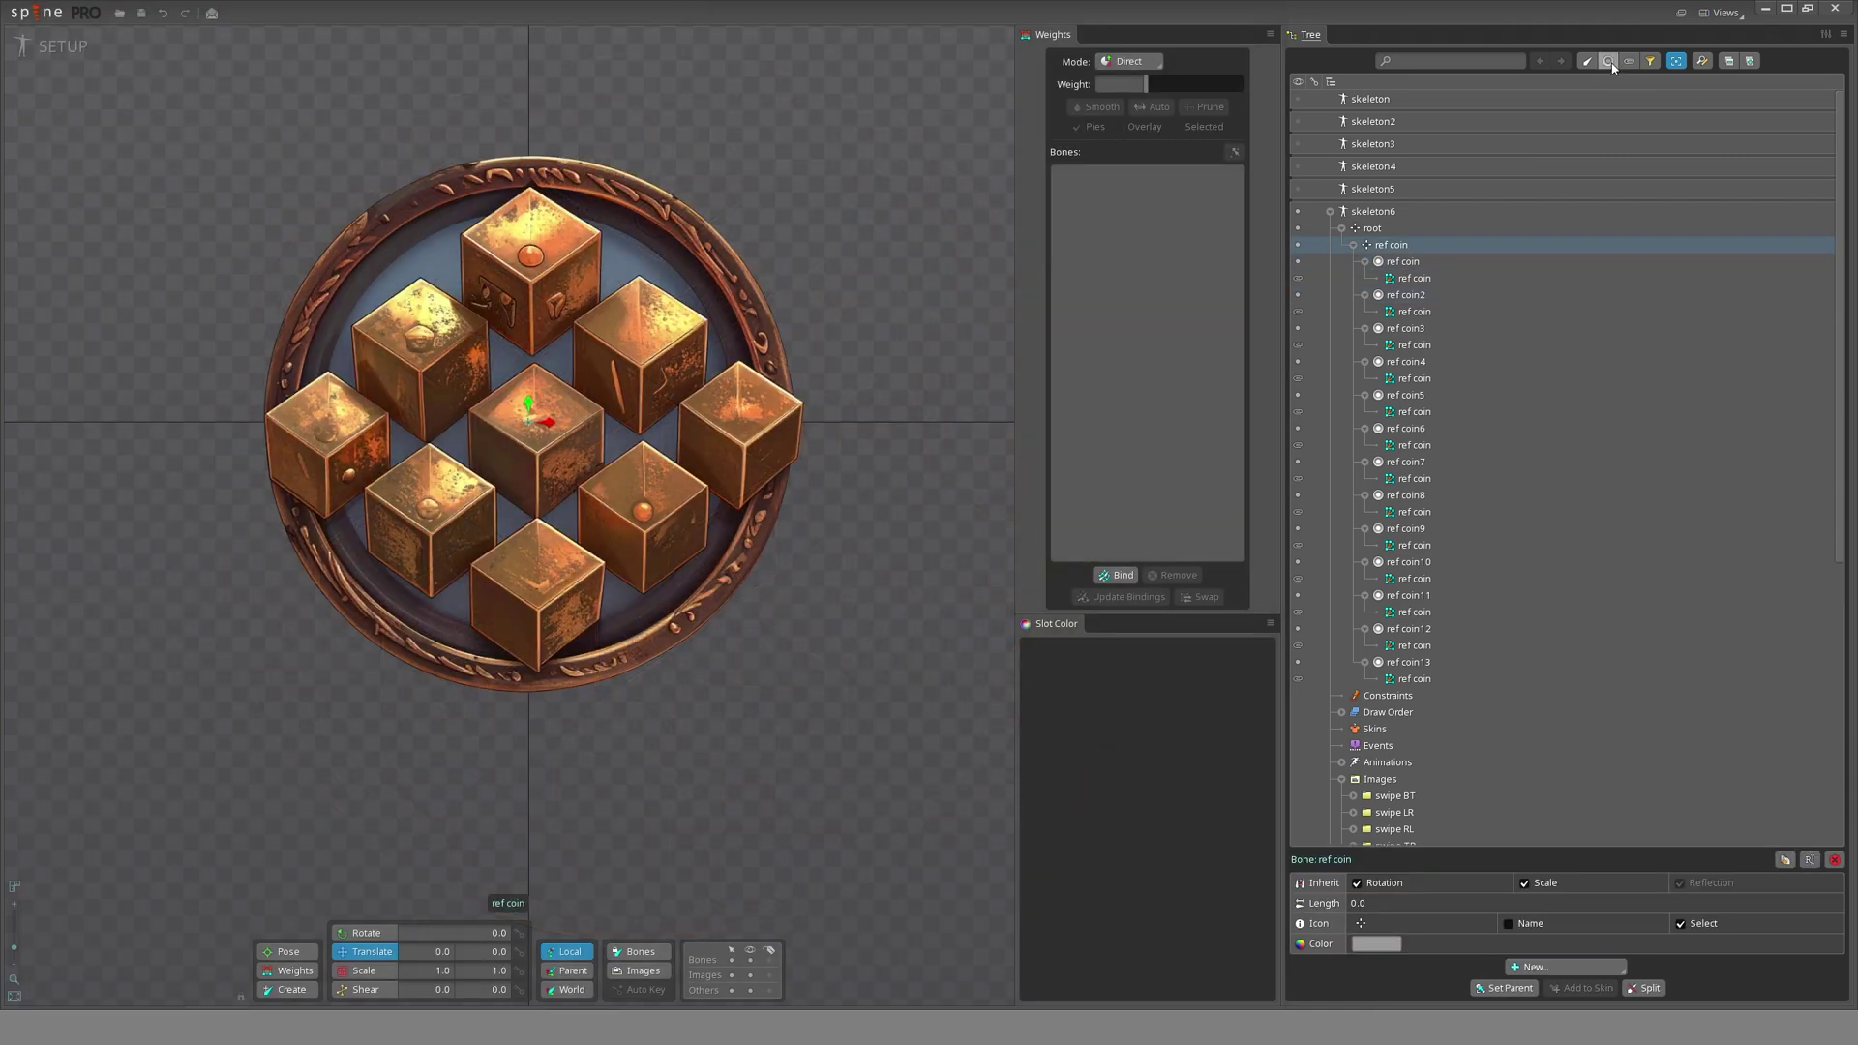
click(1588, 62)
click(1402, 261)
shift+click(1494, 461)
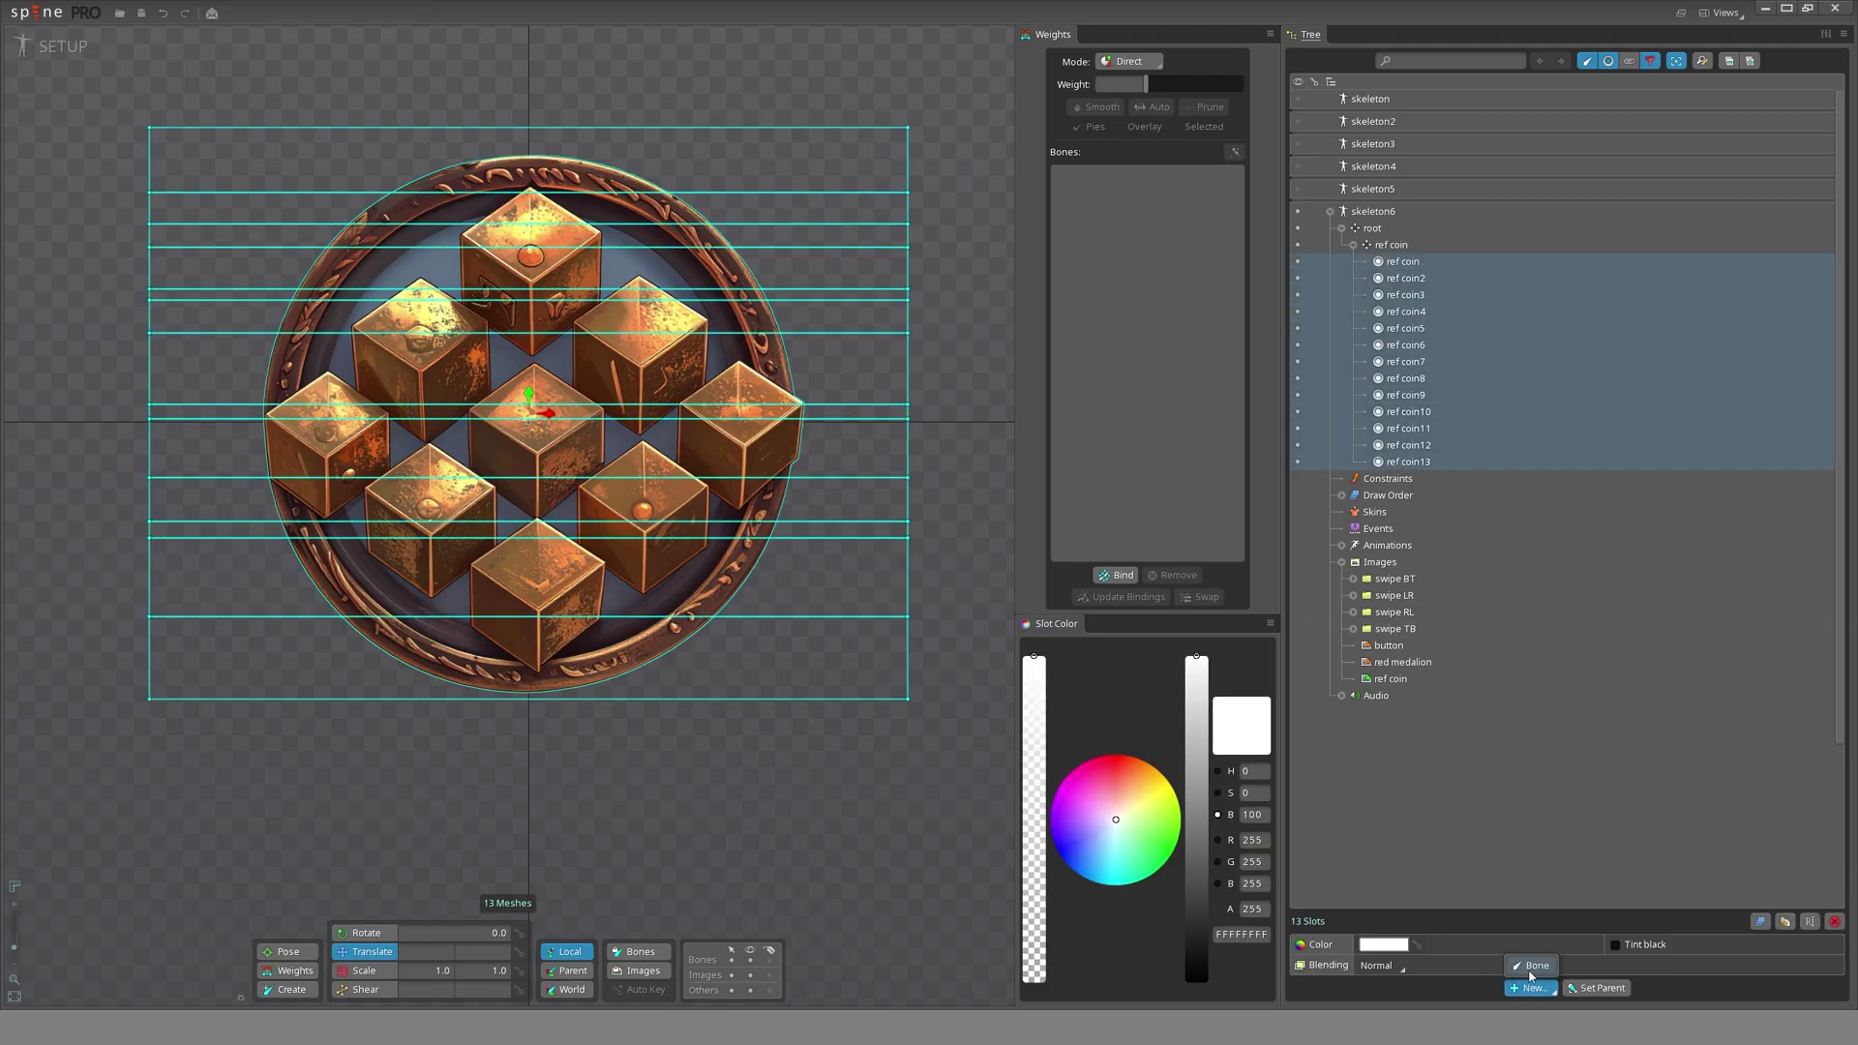
click(1531, 966)
- Inspect the new slice bones along the coin's vertical axis, picking individual bones starting from the uppermost slice
scroll(714, 685, up, 3)
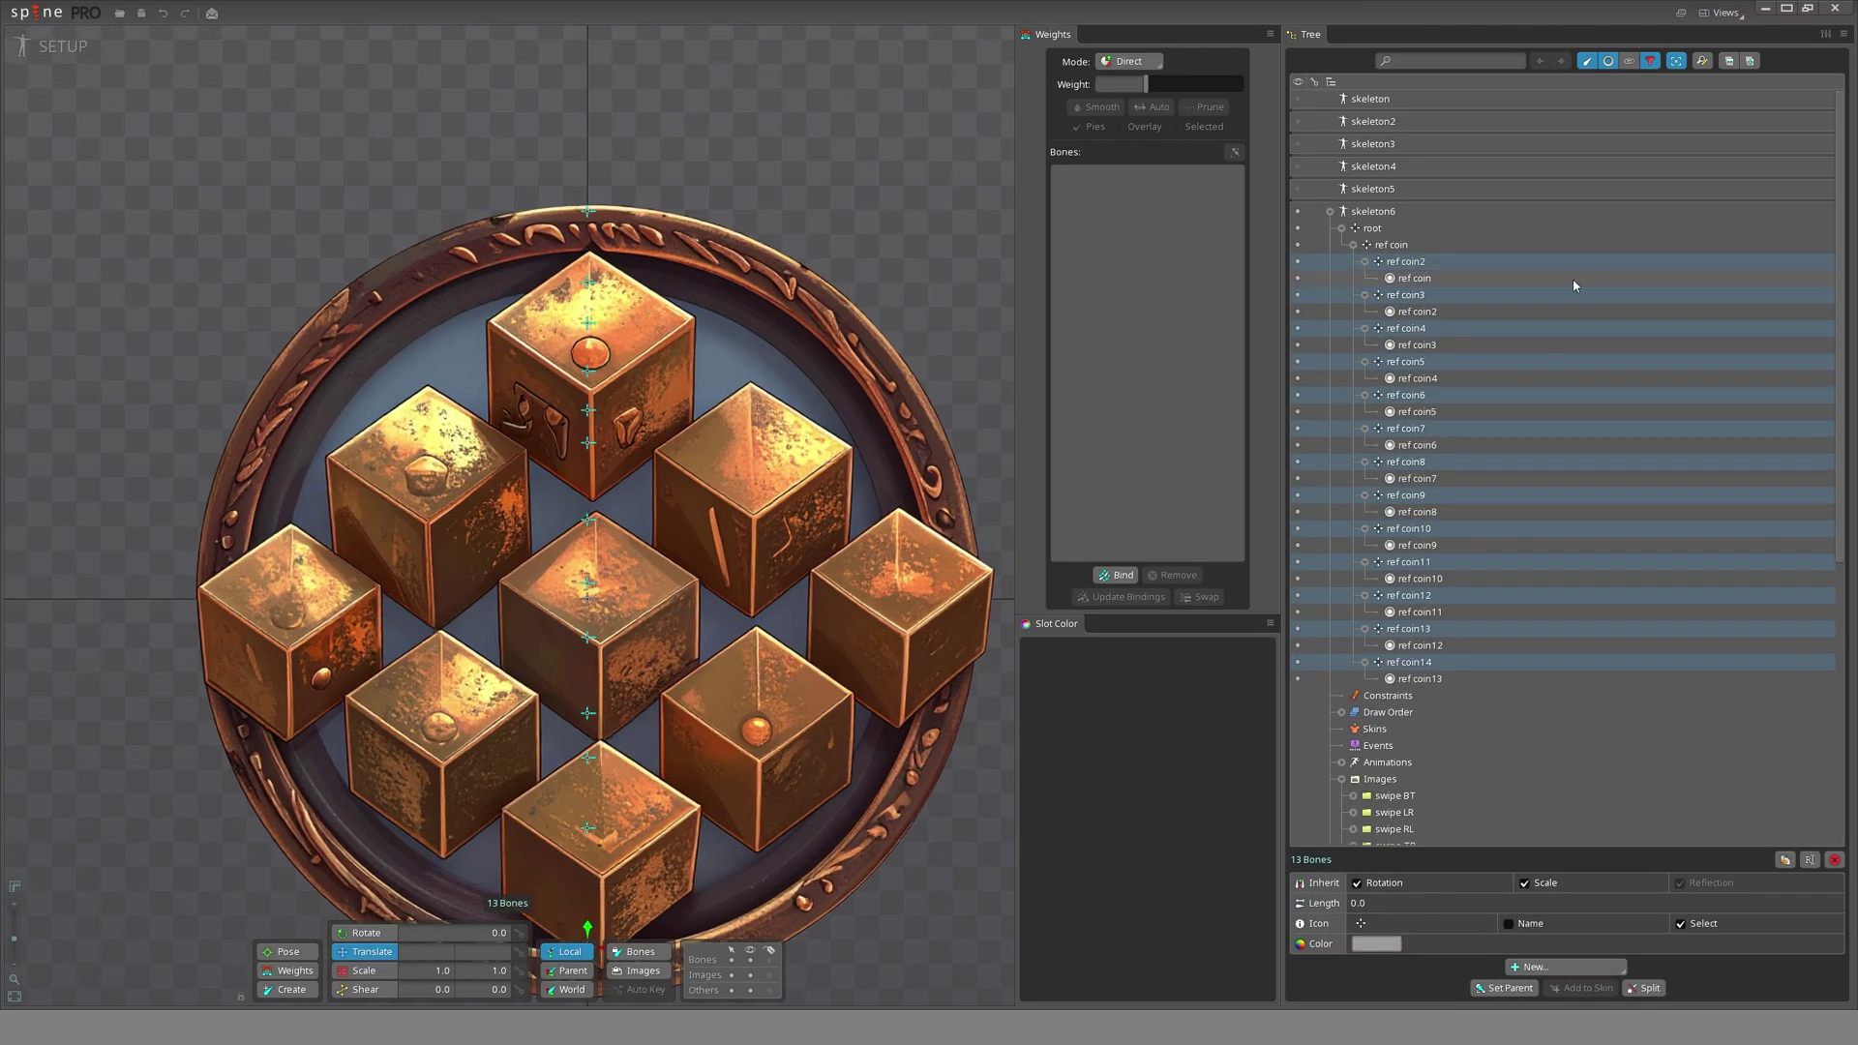
scroll(324, 467, down, 3)
scroll(663, 416, up, 2)
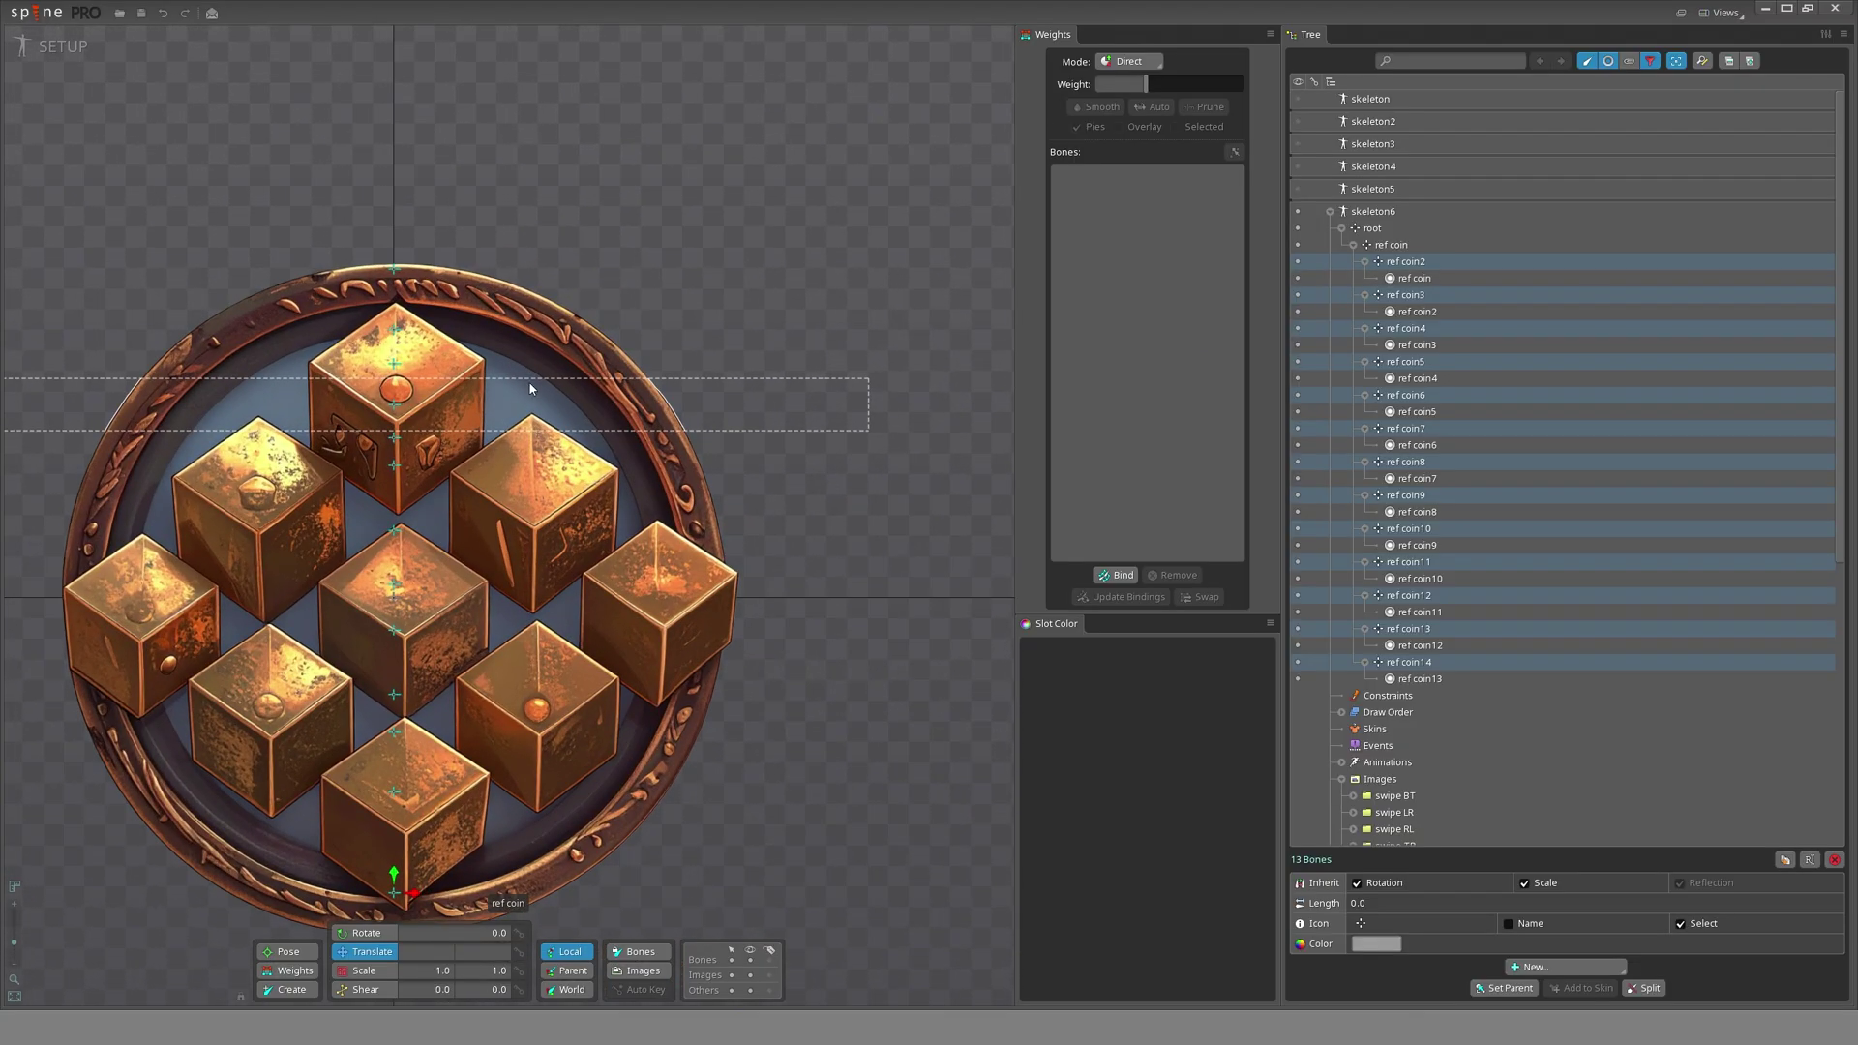
drag(580, 465, 715, 503)
key(space)
click(530, 309)
drag(555, 308, 529, 308)
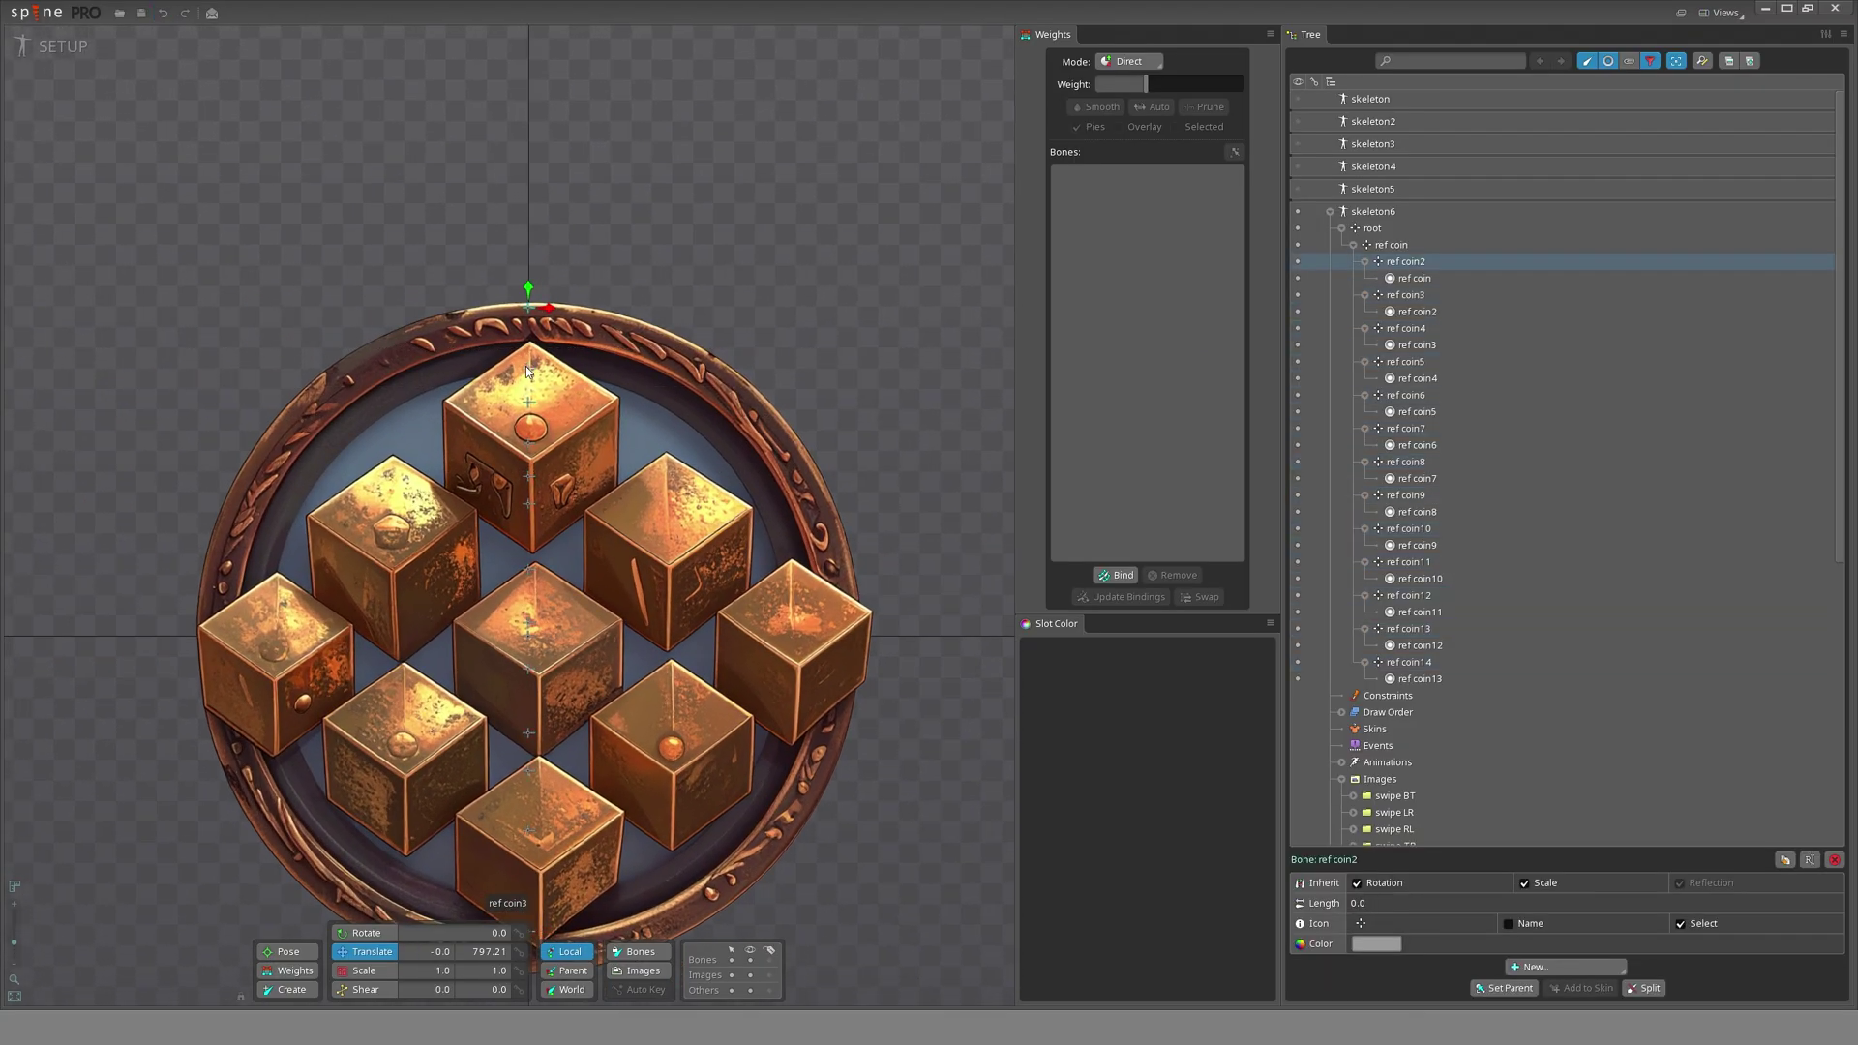
click(525, 368)
click(552, 409)
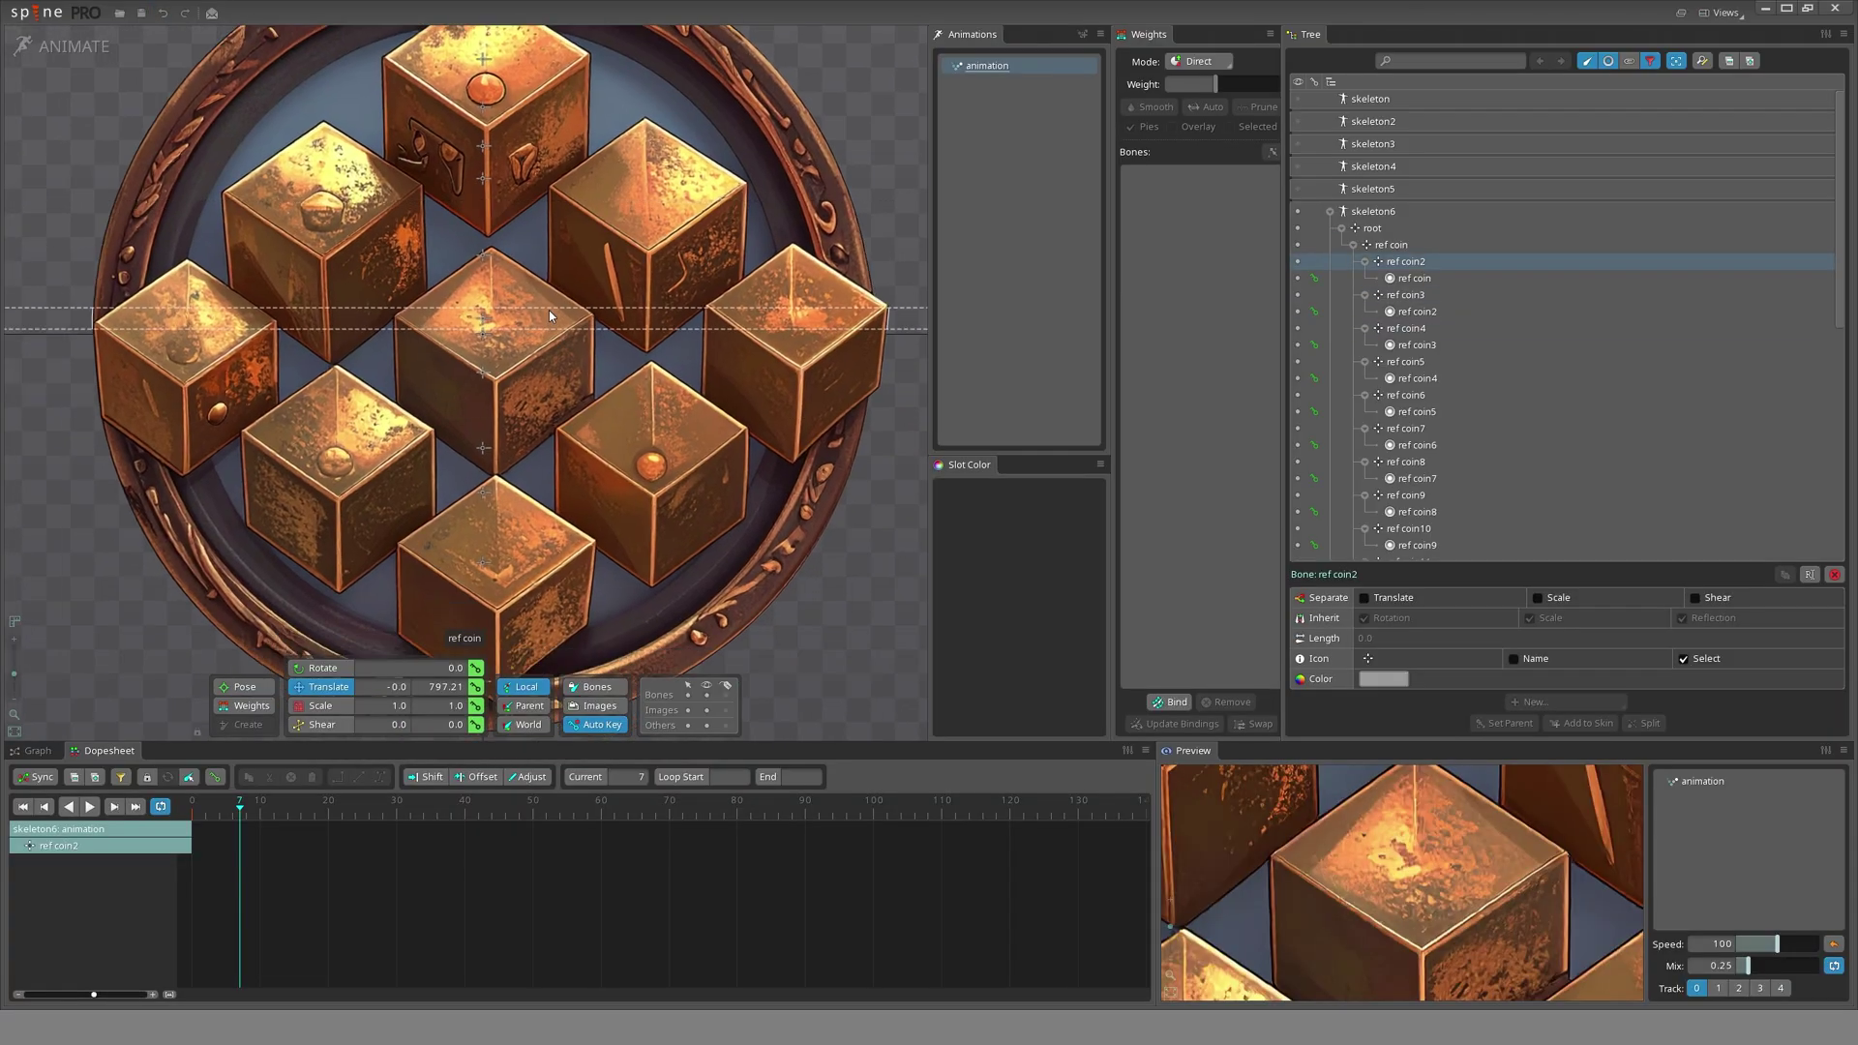
- In the animation, key the translation of all 13 slice bones at frame 0 and copy those keys to frame 20
scroll(548, 311, down, 3)
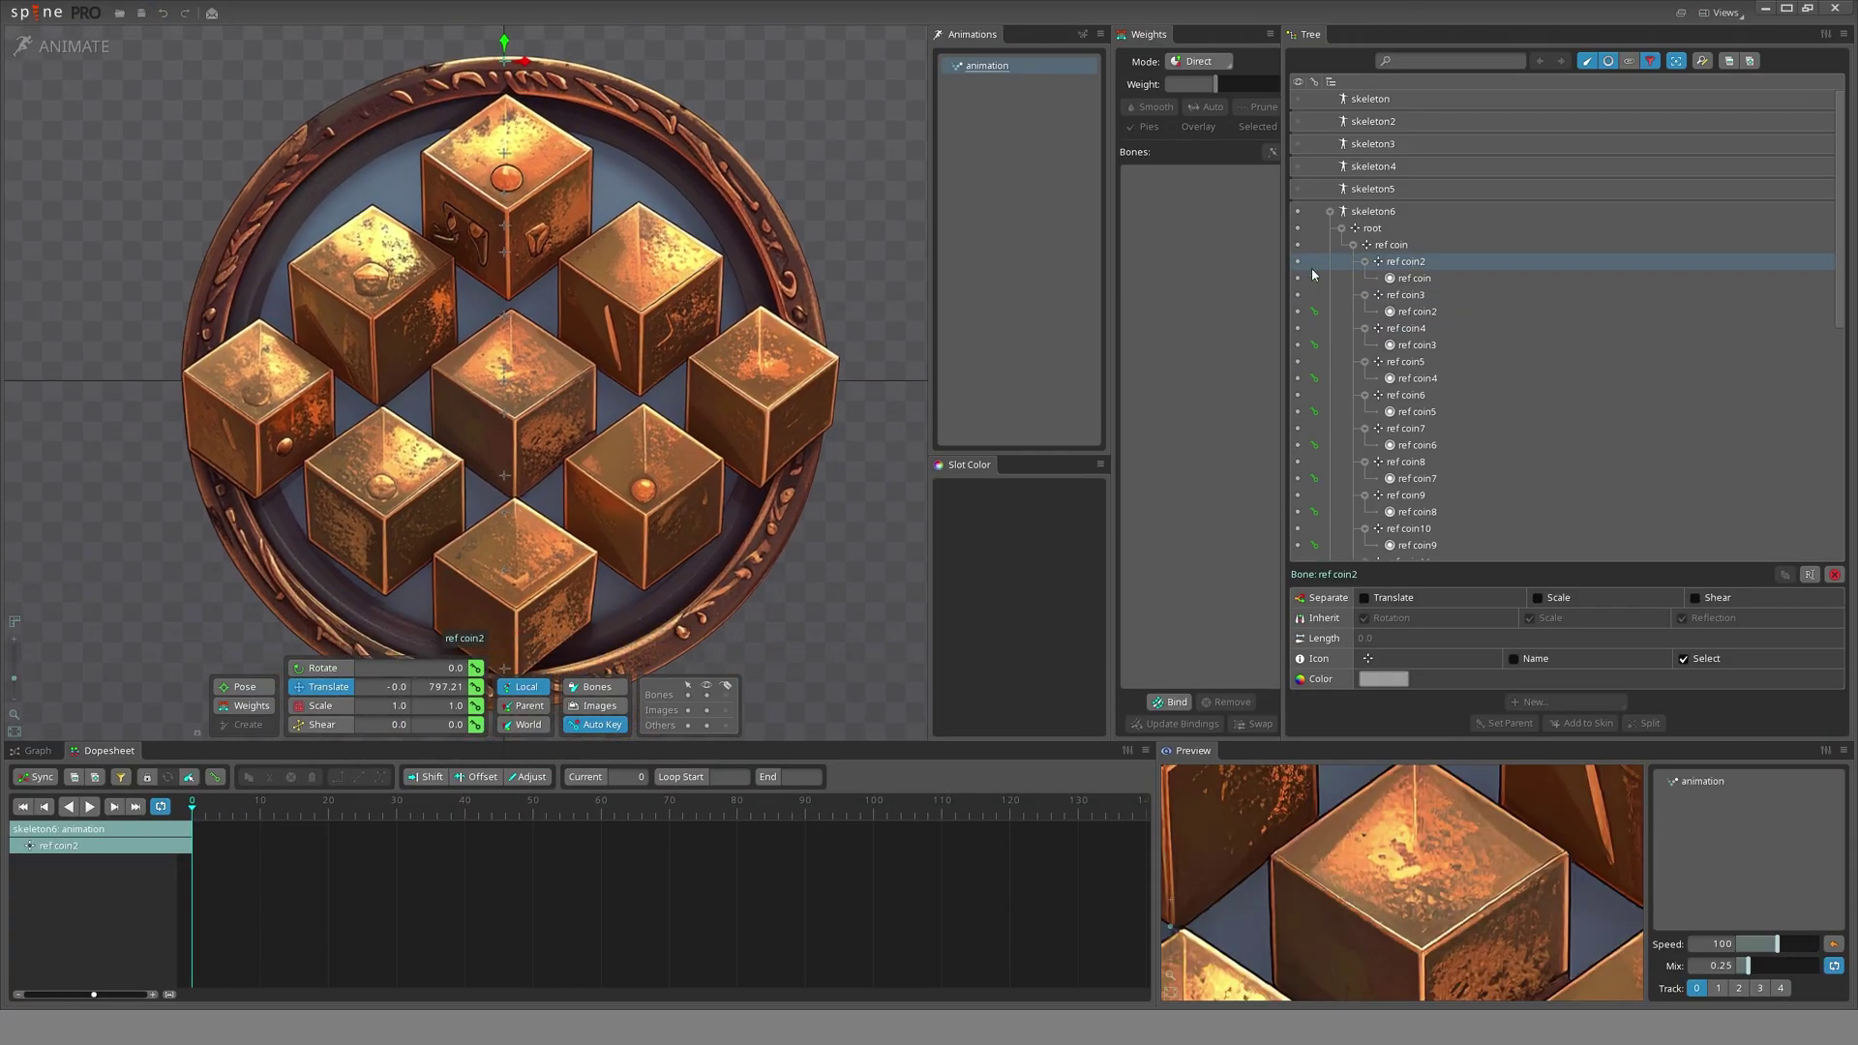
shift+click(1408, 445)
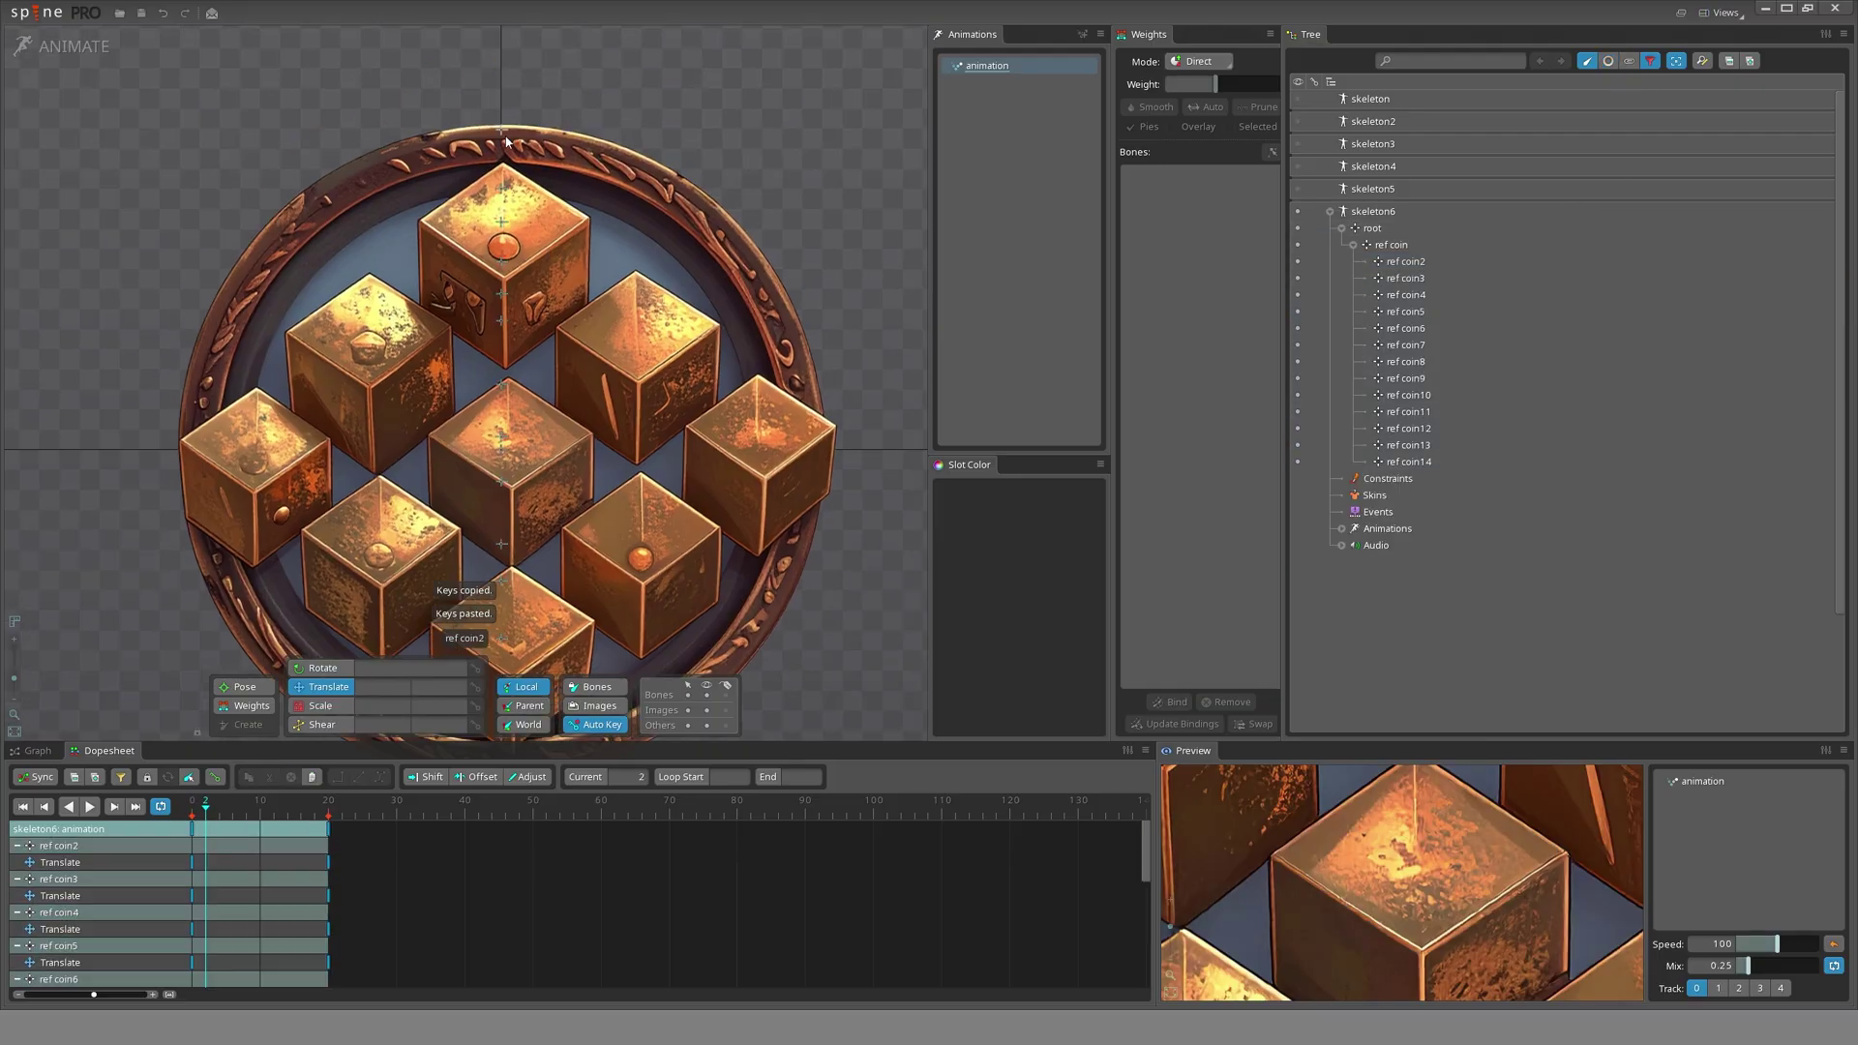
- At frame 2, offset the upper and middle slice bones sideways in alternating directions, moving ref coin11 to about X 69
drag(503, 130, 523, 130)
drag(502, 188, 470, 187)
drag(502, 221, 552, 243)
click(503, 242)
click(503, 269)
drag(524, 274, 548, 463)
click(504, 387)
click(508, 365)
key(ctrl+z)
click(507, 394)
click(507, 456)
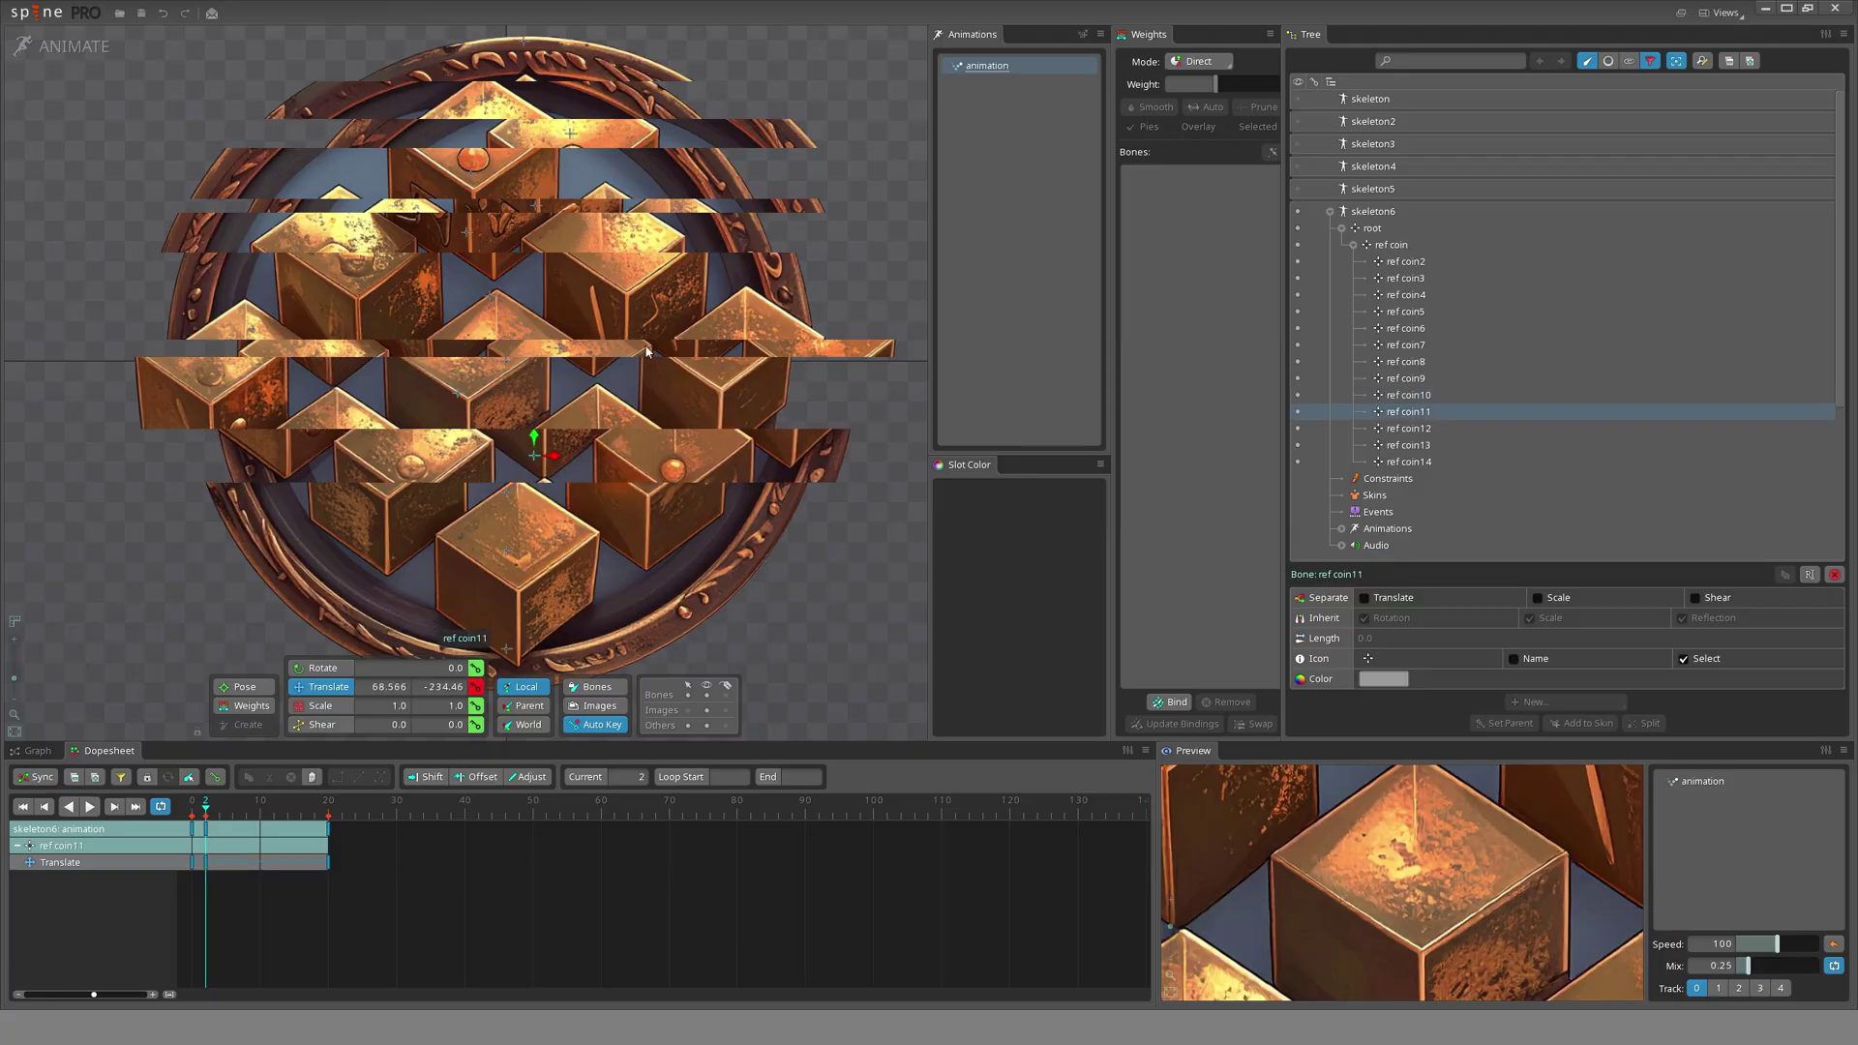
- At frame 2, offset the remaining lower slice bones sideways, moving ref coin14 to about X -95
drag(538, 316, 559, 209)
drag(498, 104, 494, 184)
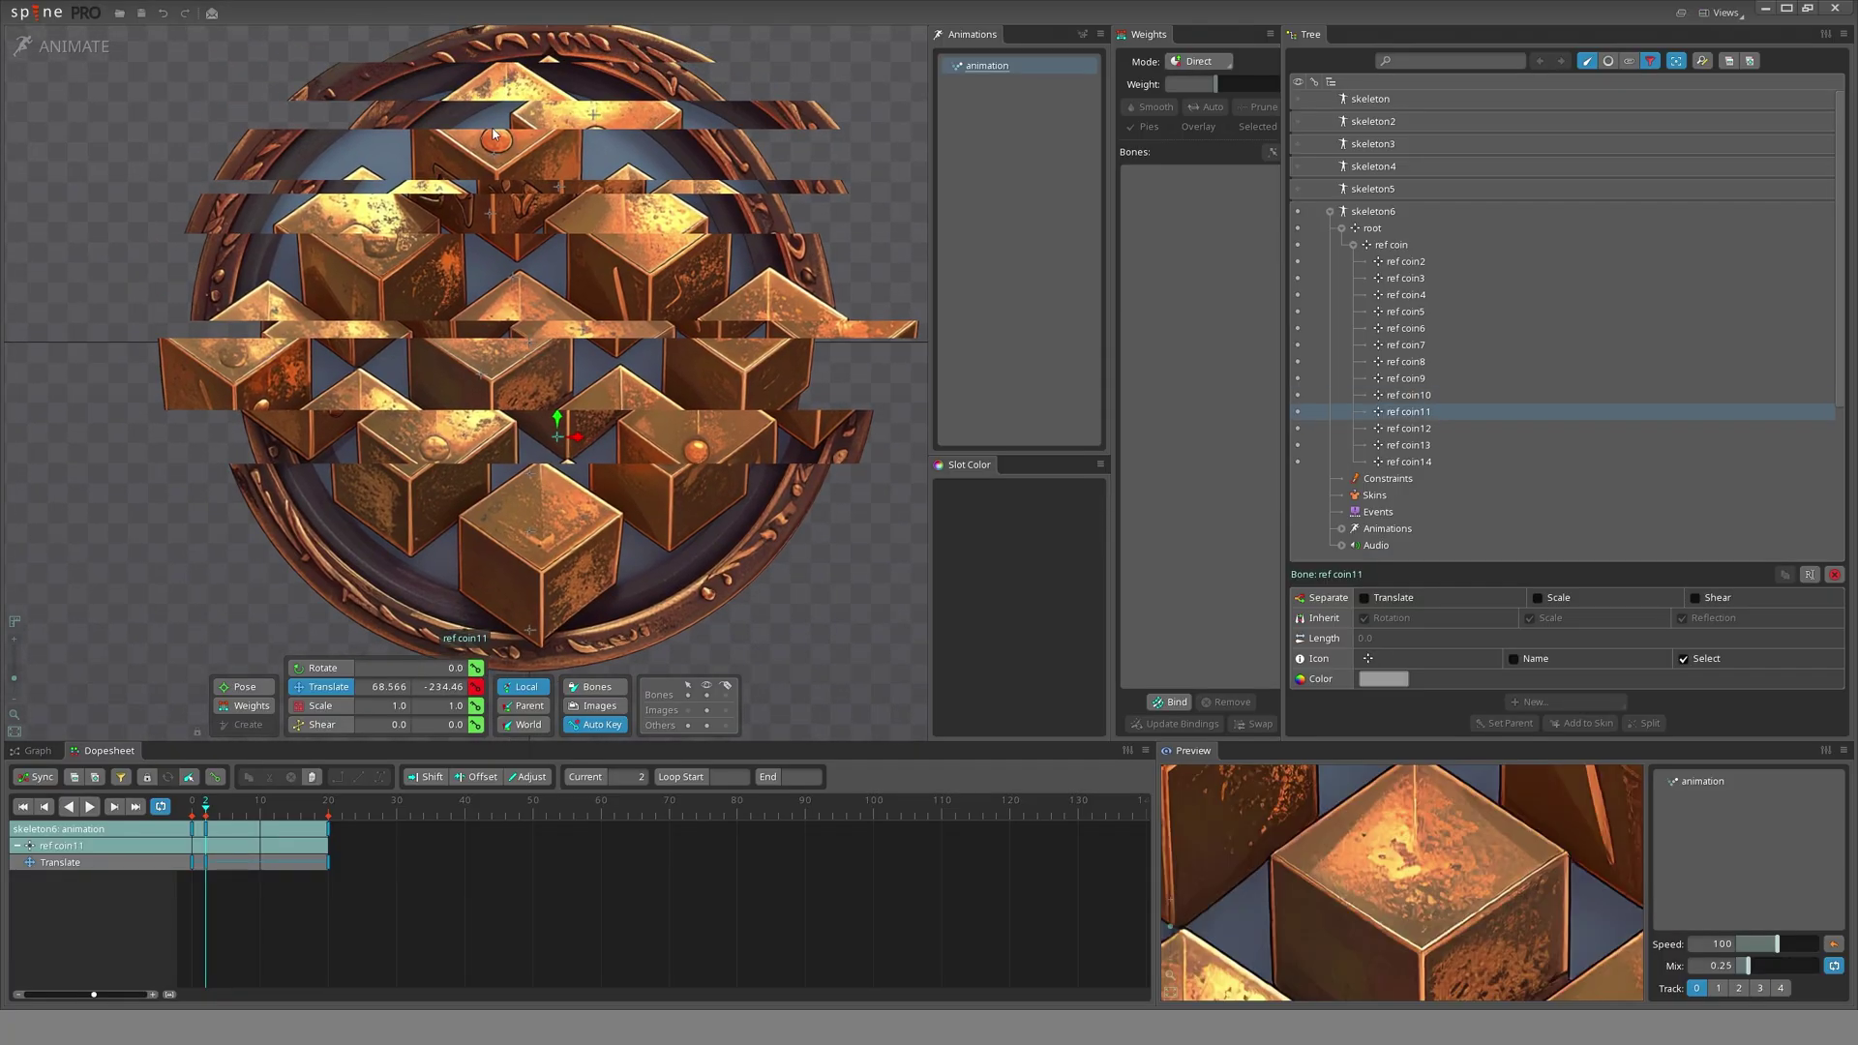
scroll(493, 186, down, 2)
scroll(527, 387, up, 3)
click(552, 373)
drag(551, 373, 460, 352)
key(ctrl+z)
click(530, 443)
drag(530, 443, 590, 438)
click(522, 531)
drag(522, 531, 504, 530)
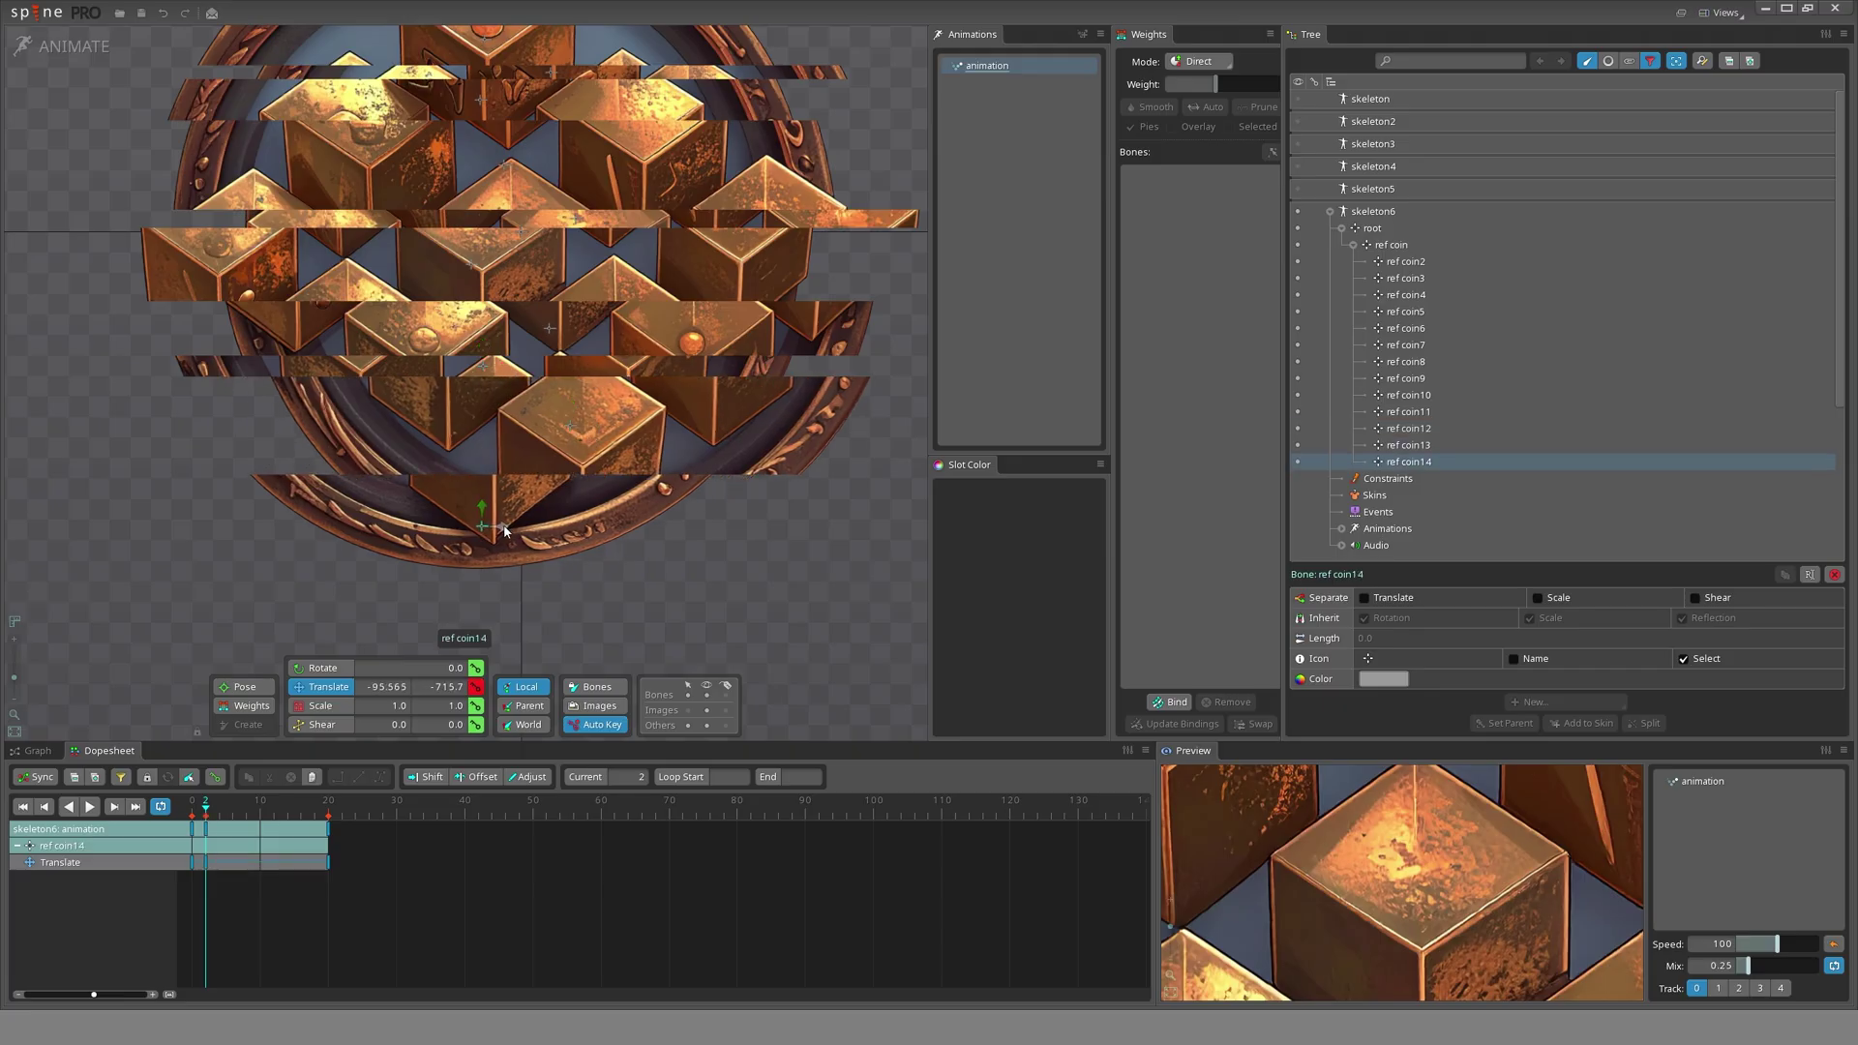
click(568, 429)
drag(568, 429, 561, 405)
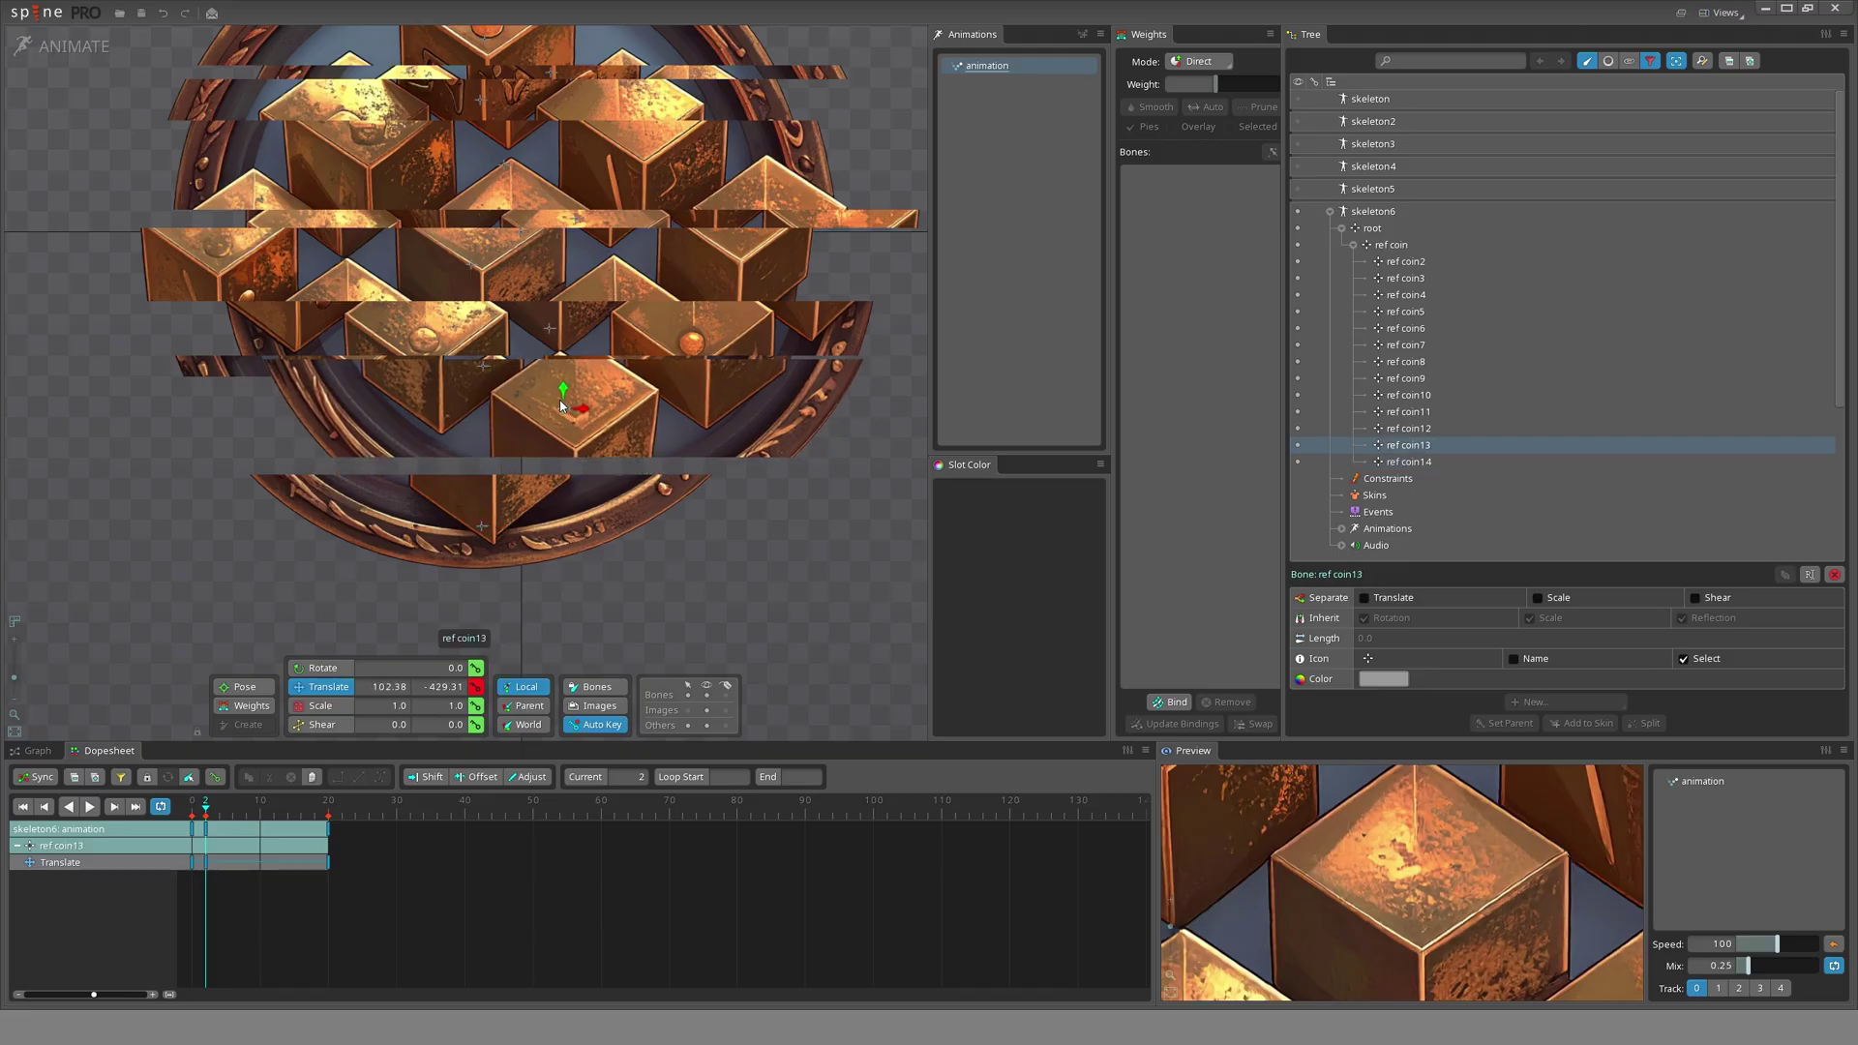
key(ctrl+z)
- At frame 4, move the slice bones sideways to the opposite sides of their frame 2 offsets, starting with ref coin2
scroll(474, 454, down, 2)
drag(491, 426, 495, 513)
scroll(519, 554, down, 1)
key(Right)
key(Right)
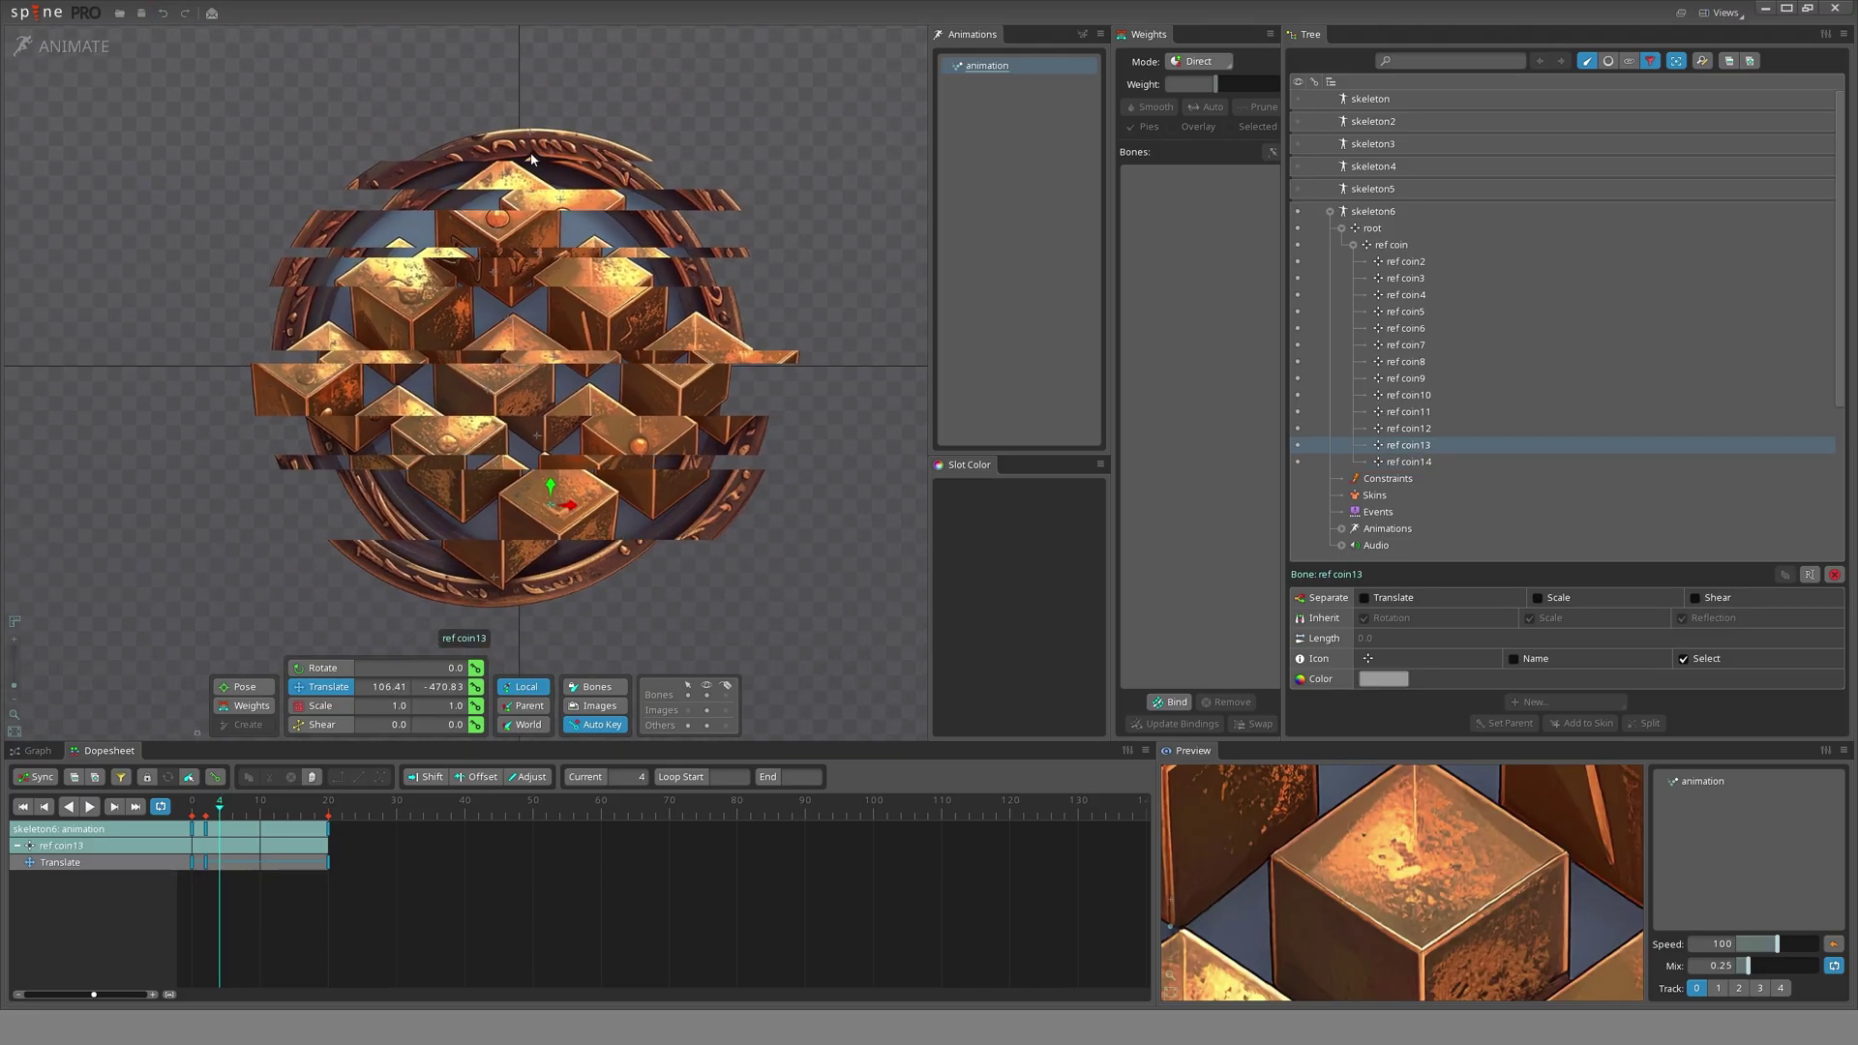
click(530, 153)
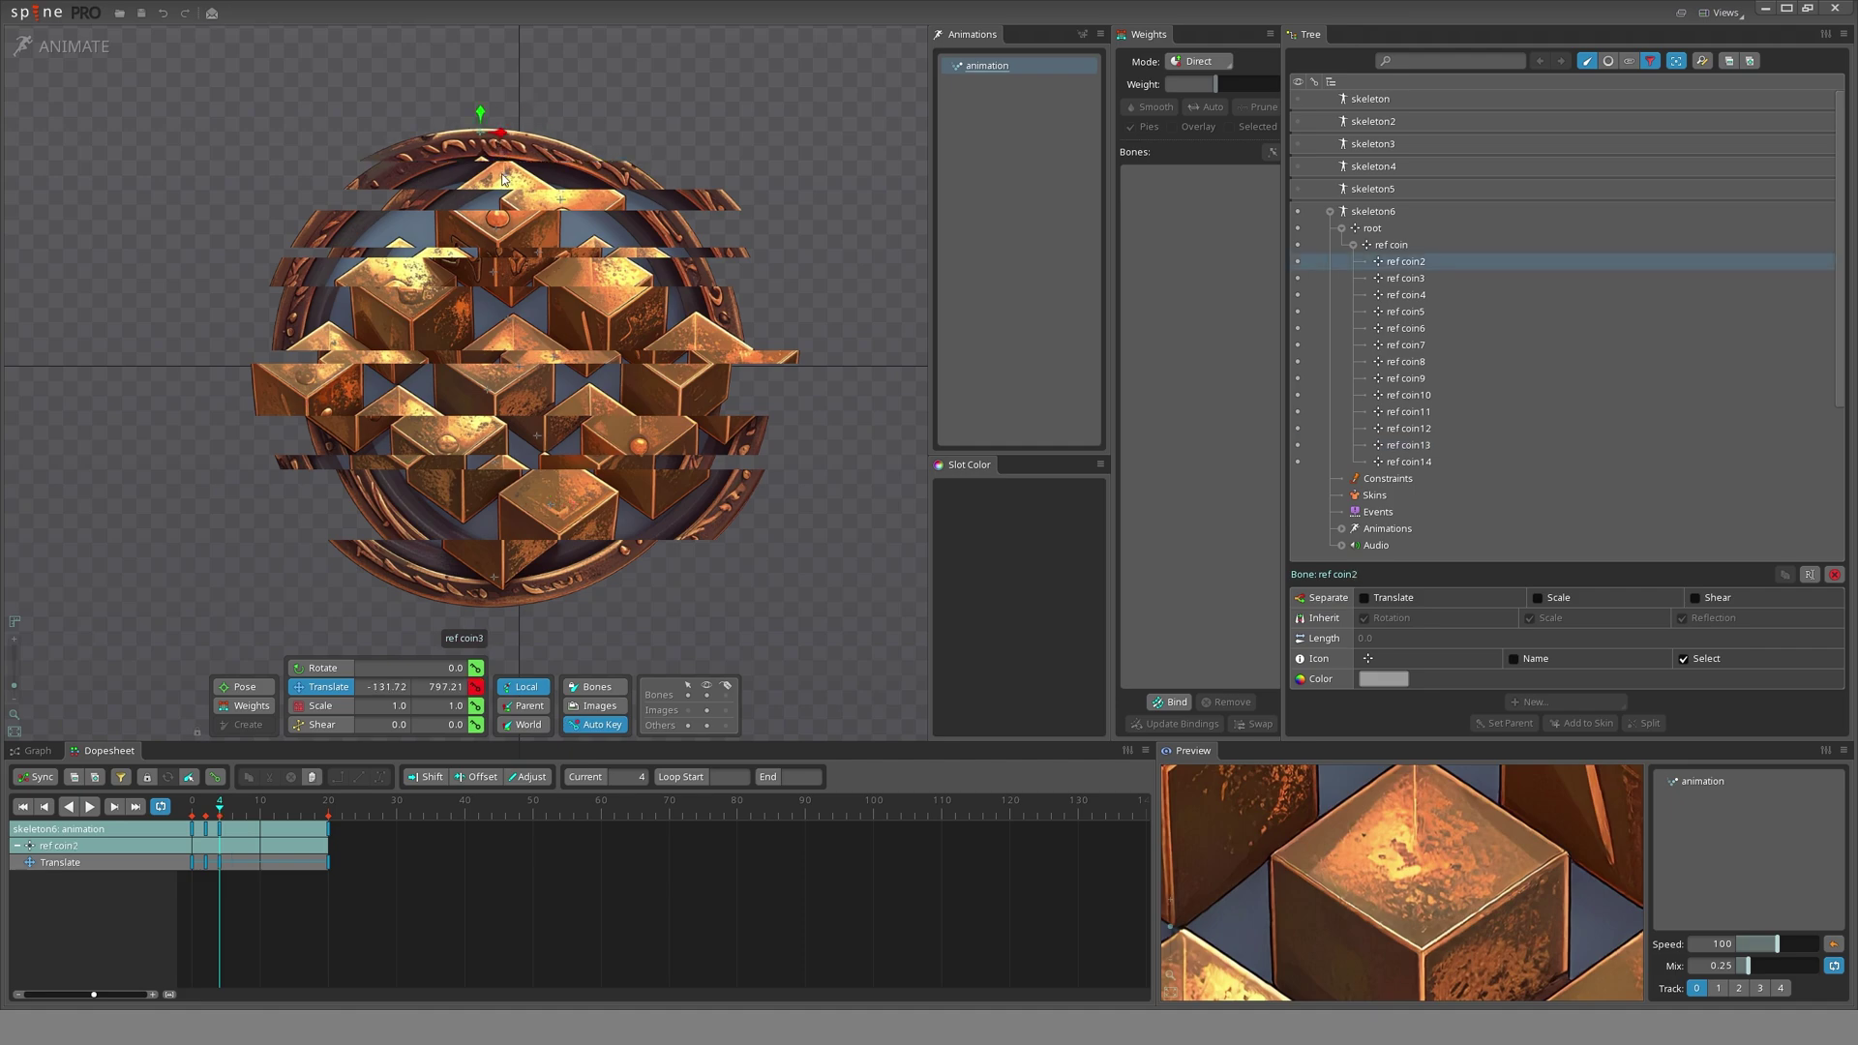
drag(503, 179, 573, 230)
click(560, 202)
click(498, 229)
drag(538, 253, 464, 253)
drag(492, 272, 560, 272)
scroll(519, 345, up, 1)
drag(553, 357, 450, 369)
drag(523, 316, 586, 319)
drag(502, 399, 617, 454)
drag(509, 620, 564, 624)
scroll(484, 338, down, 1)
- Select all 13 slice bones, repeat their offset keys at two-frame intervals up to frame 10, and move the end keys to frame 22
shift+click(1405, 261)
key(ctrl+v)
mouse_move(234, 838)
mouse_down()
mouse_move(303, 844)
mouse_move(261, 837)
mouse_up()
drag(288, 835, 247, 835)
drag(302, 835, 341, 838)
- Paste the slice bones' original-position keys at frame 12 so the coin is whole again there
click(293, 808)
scroll(405, 180, down, 1)
click(279, 809)
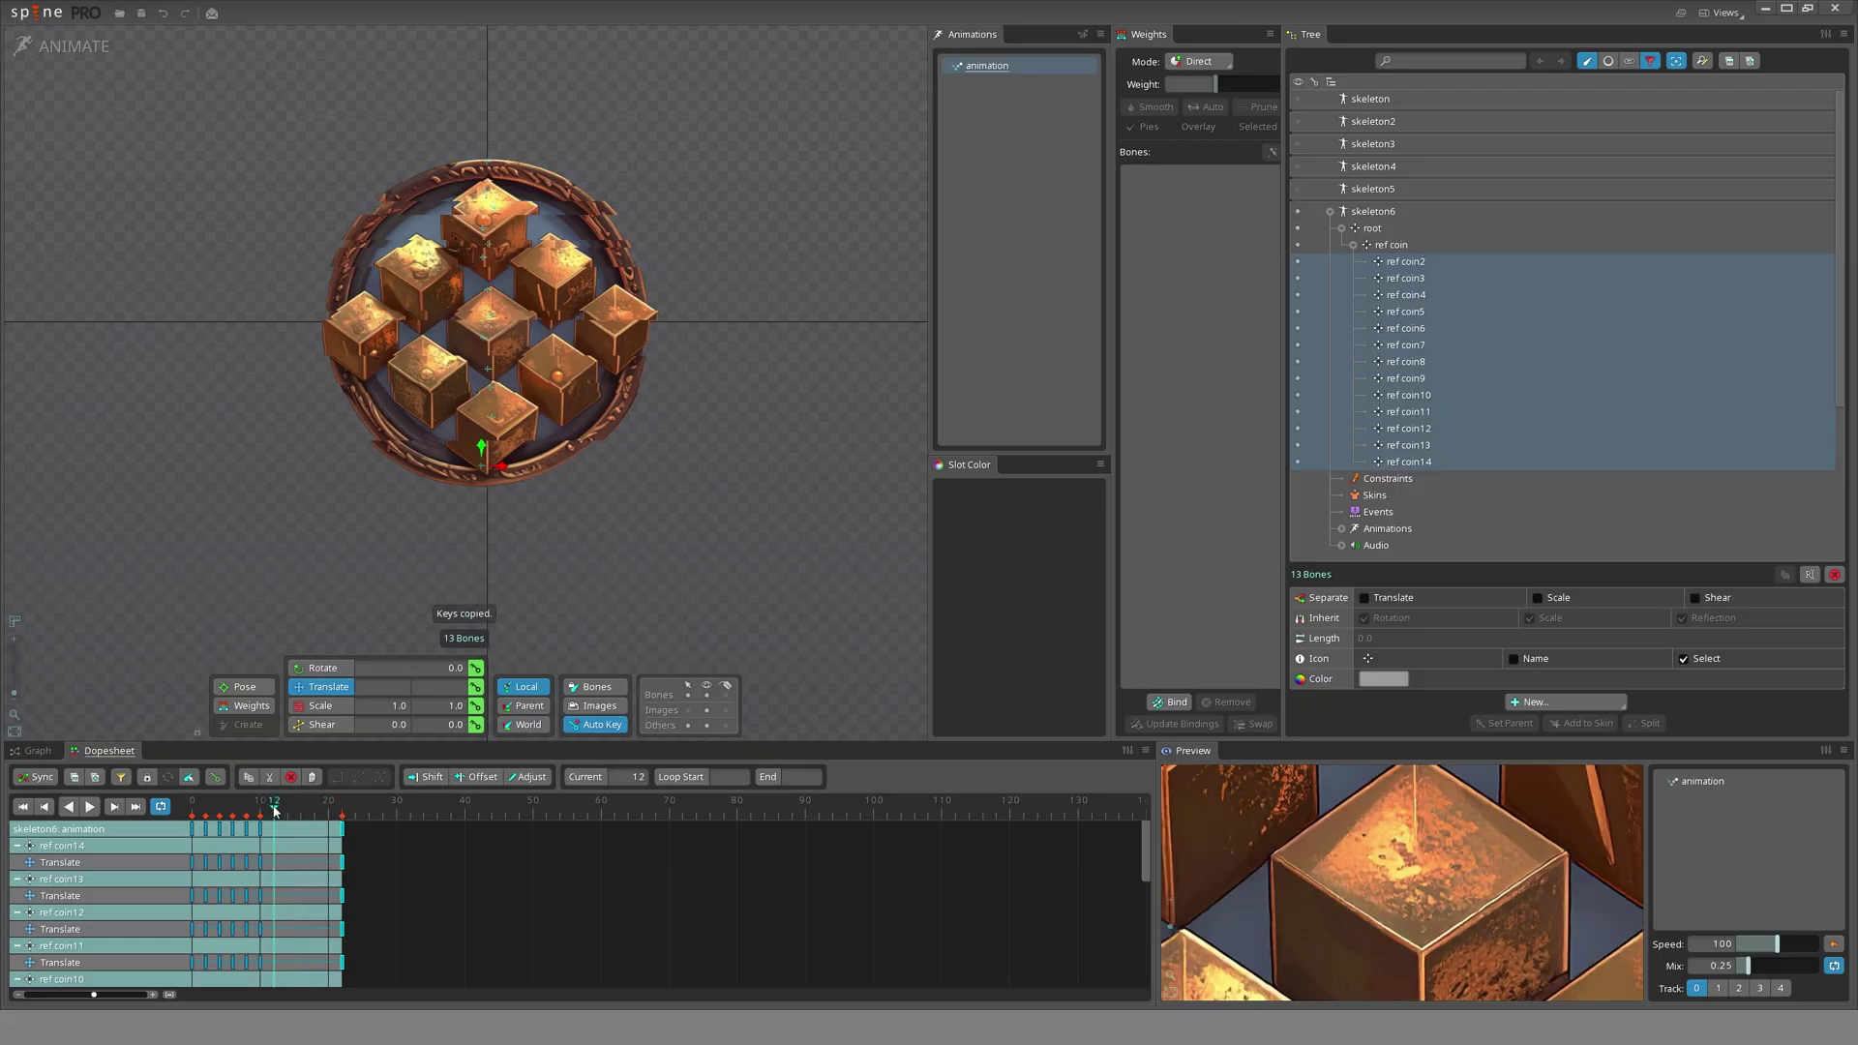
key(ctrl+v)
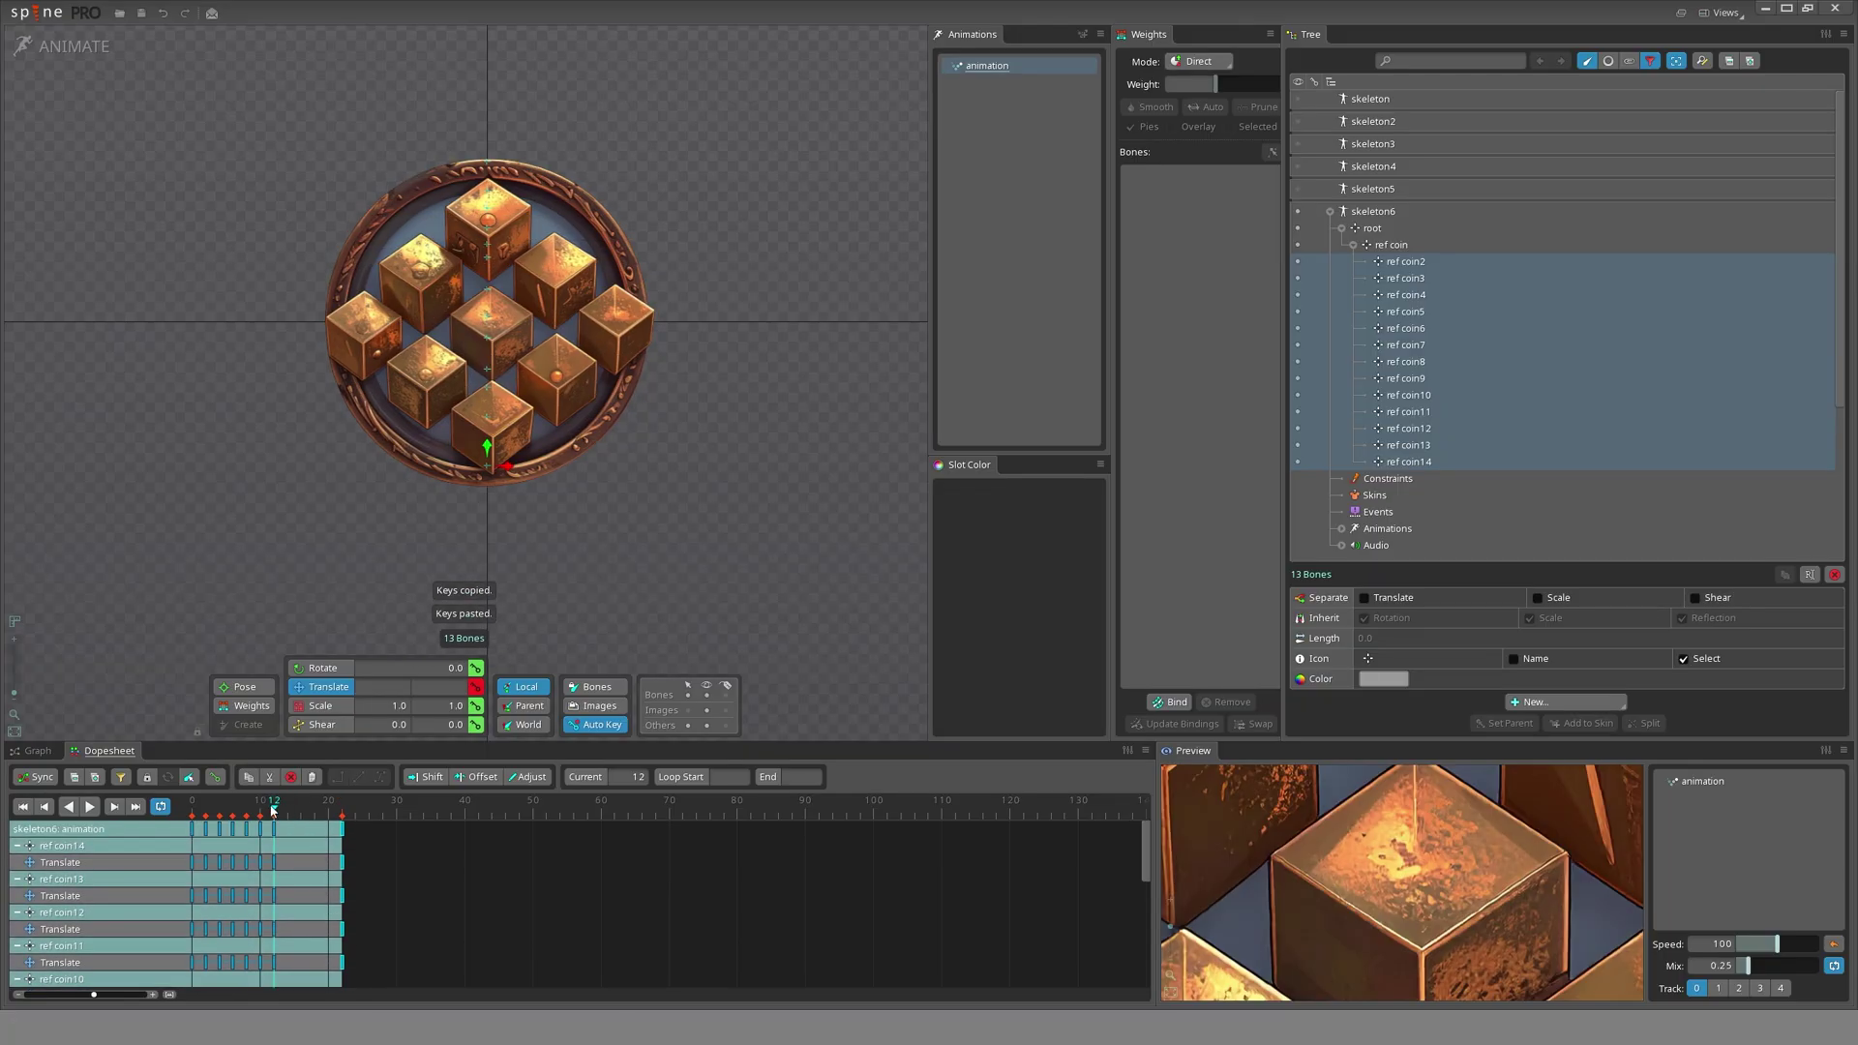
- Play the animation in a loop and examine how the sliced coin glitch moves at different view sizes
key(d)
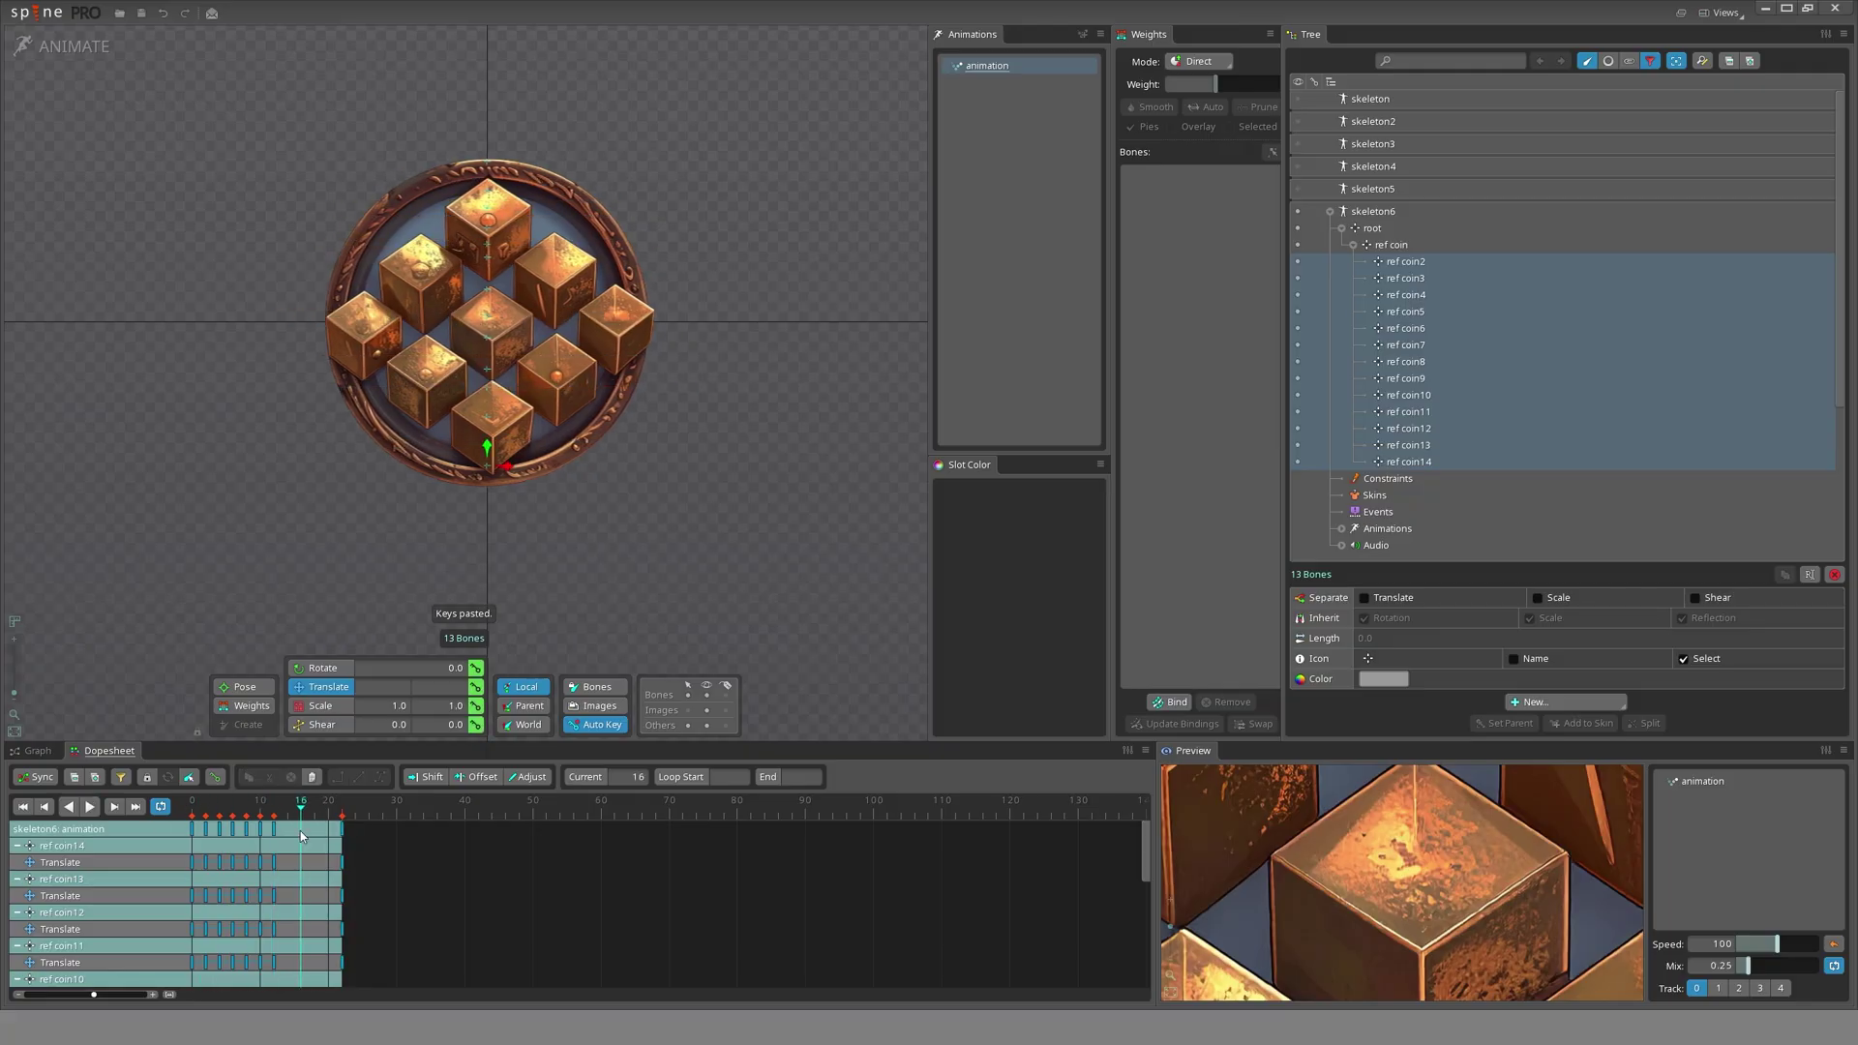
drag(299, 837, 187, 830)
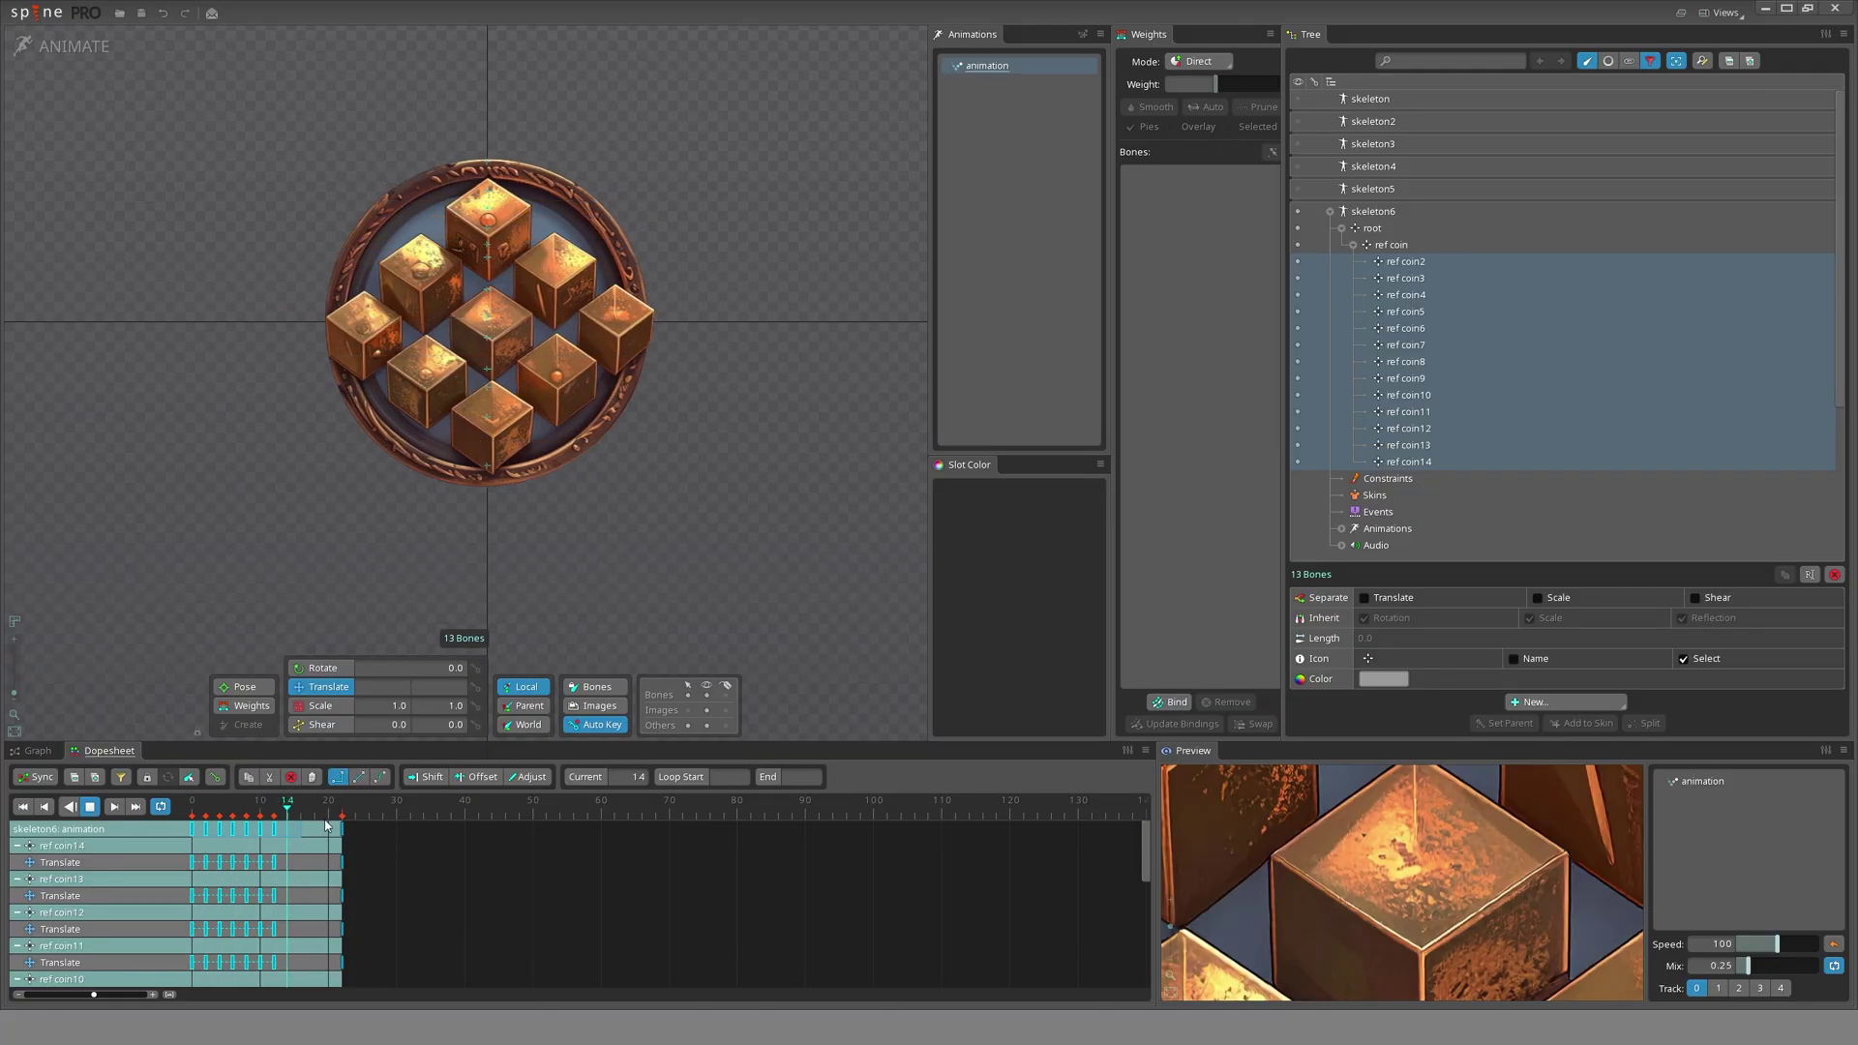
scroll(477, 498, down, 2)
drag(385, 453, 377, 500)
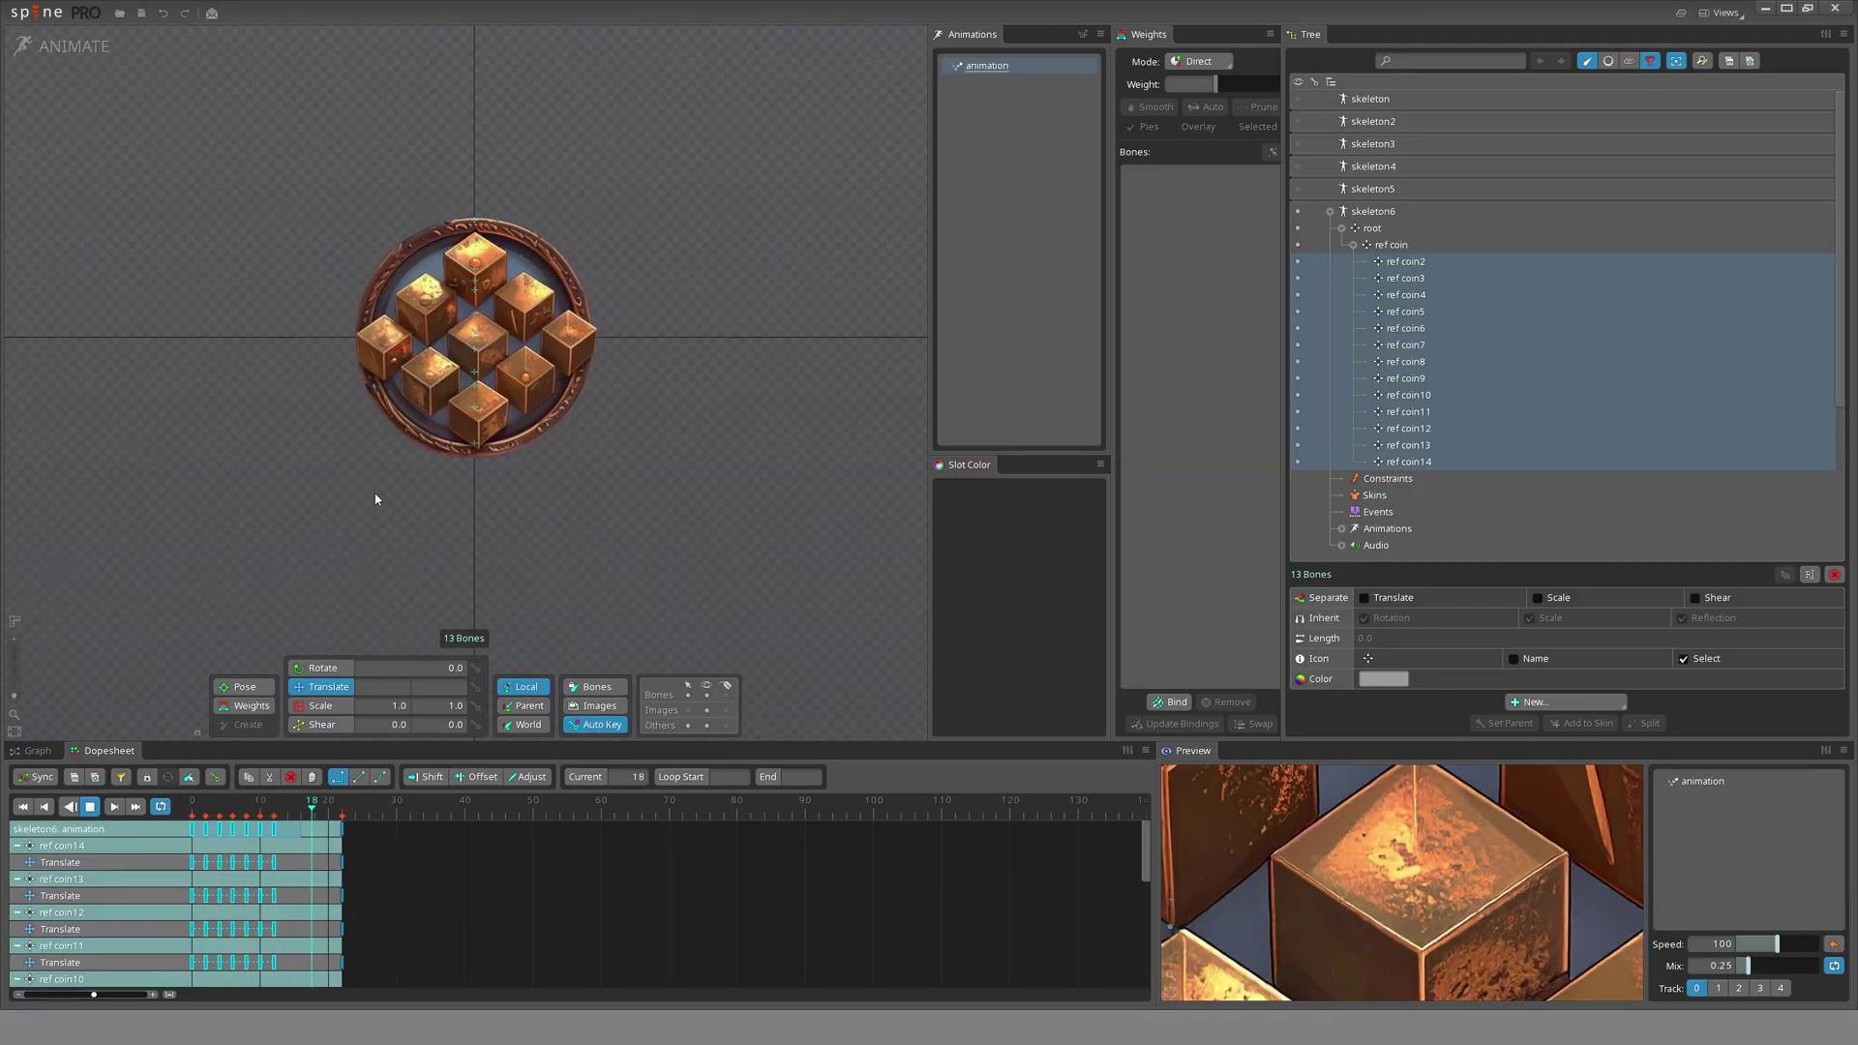
scroll(530, 334, up, 1)
drag(530, 334, 604, 358)
scroll(599, 279, up, 1)
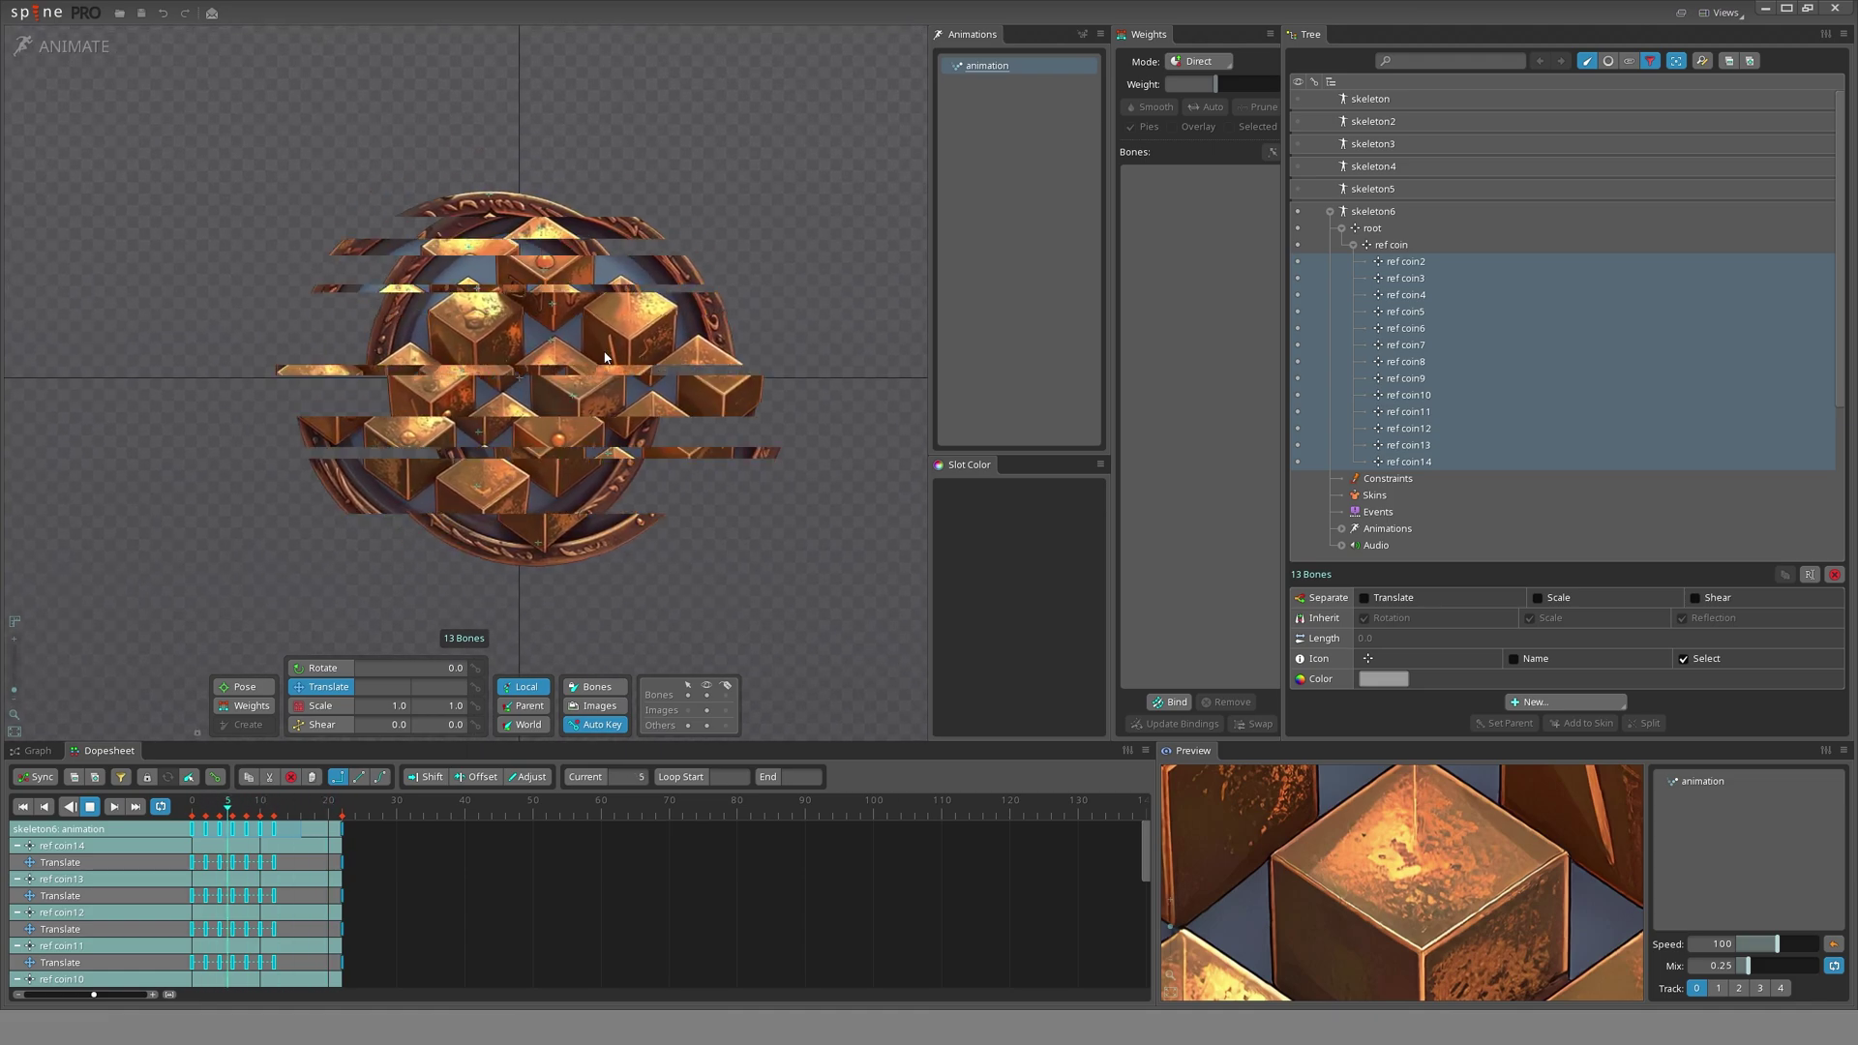
scroll(605, 358, up, 1)
scroll(696, 392, down, 1)
drag(696, 392, 651, 419)
scroll(668, 392, down, 1)
- Deselect the slice bones while the animation plays and save the project
key(space)
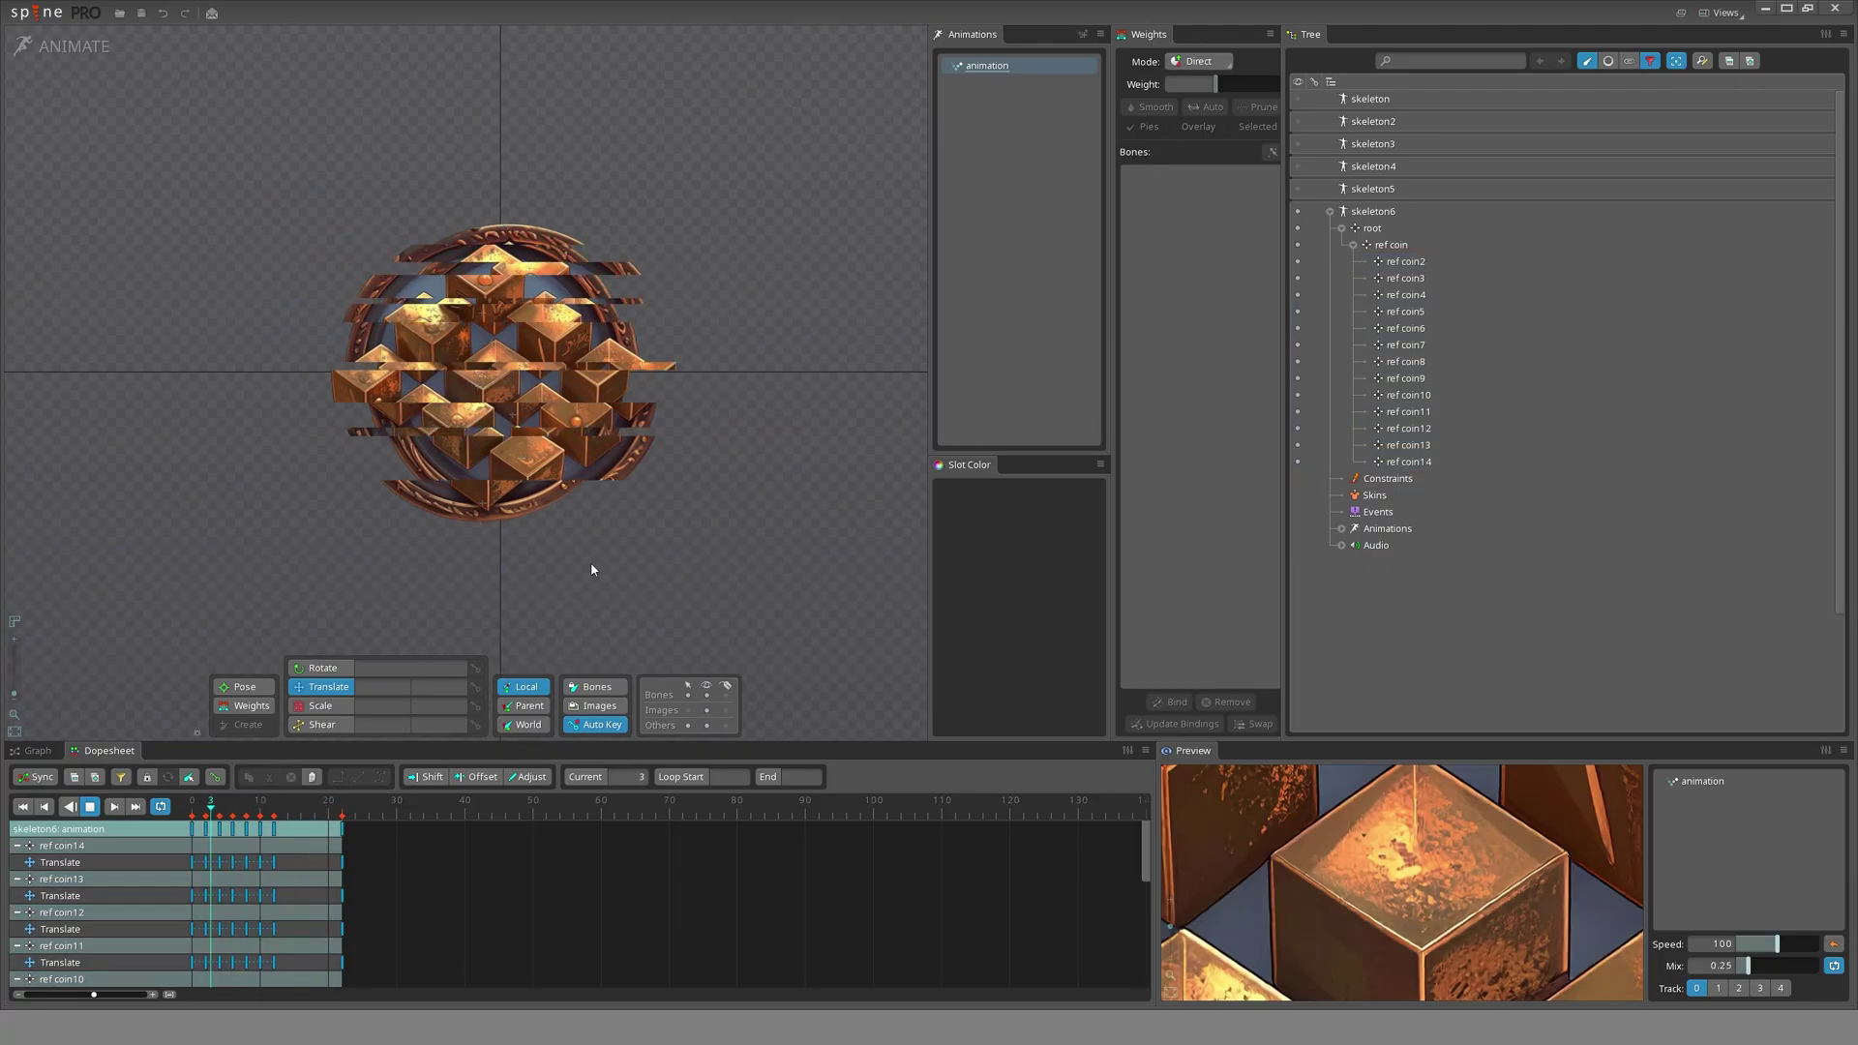
drag(600, 584, 589, 557)
drag(452, 491, 467, 518)
scroll(464, 520, down, 1)
mouse_move(428, 584)
mouse_down()
mouse_move(438, 555)
mouse_move(440, 576)
mouse_up()
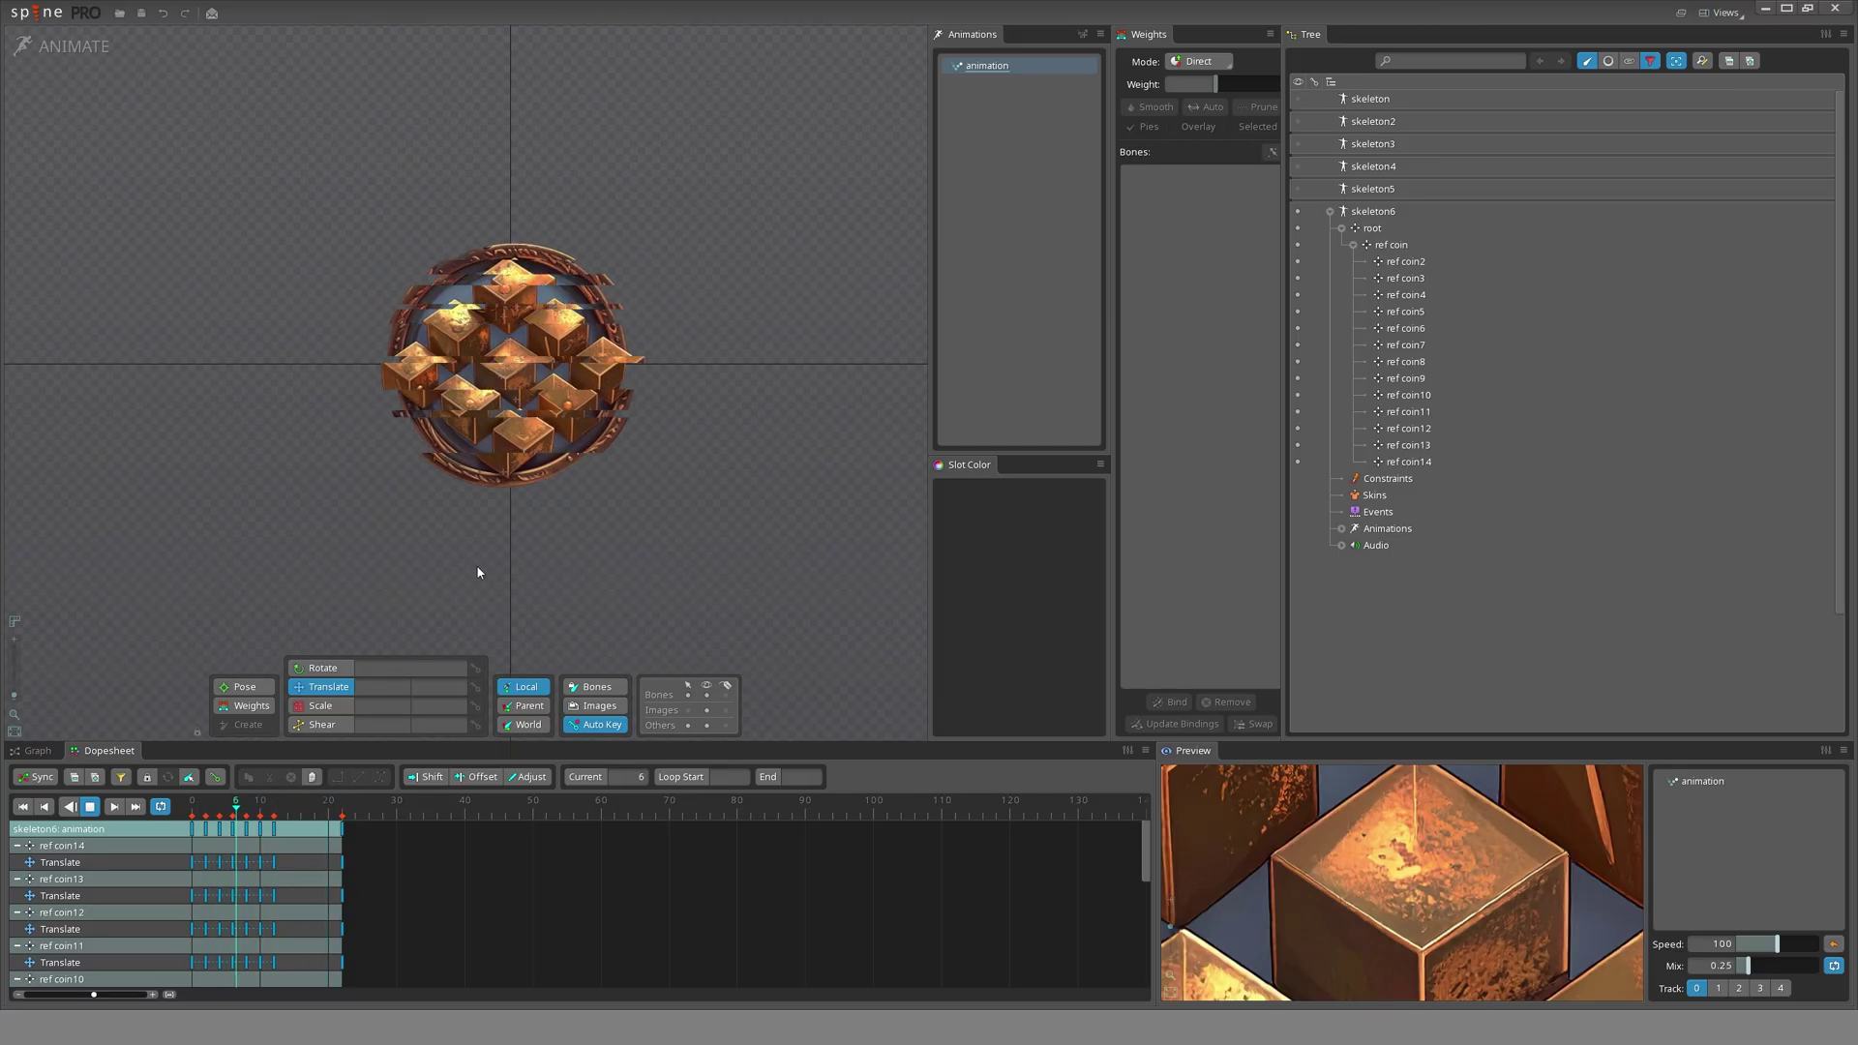
key(ctrl+s)
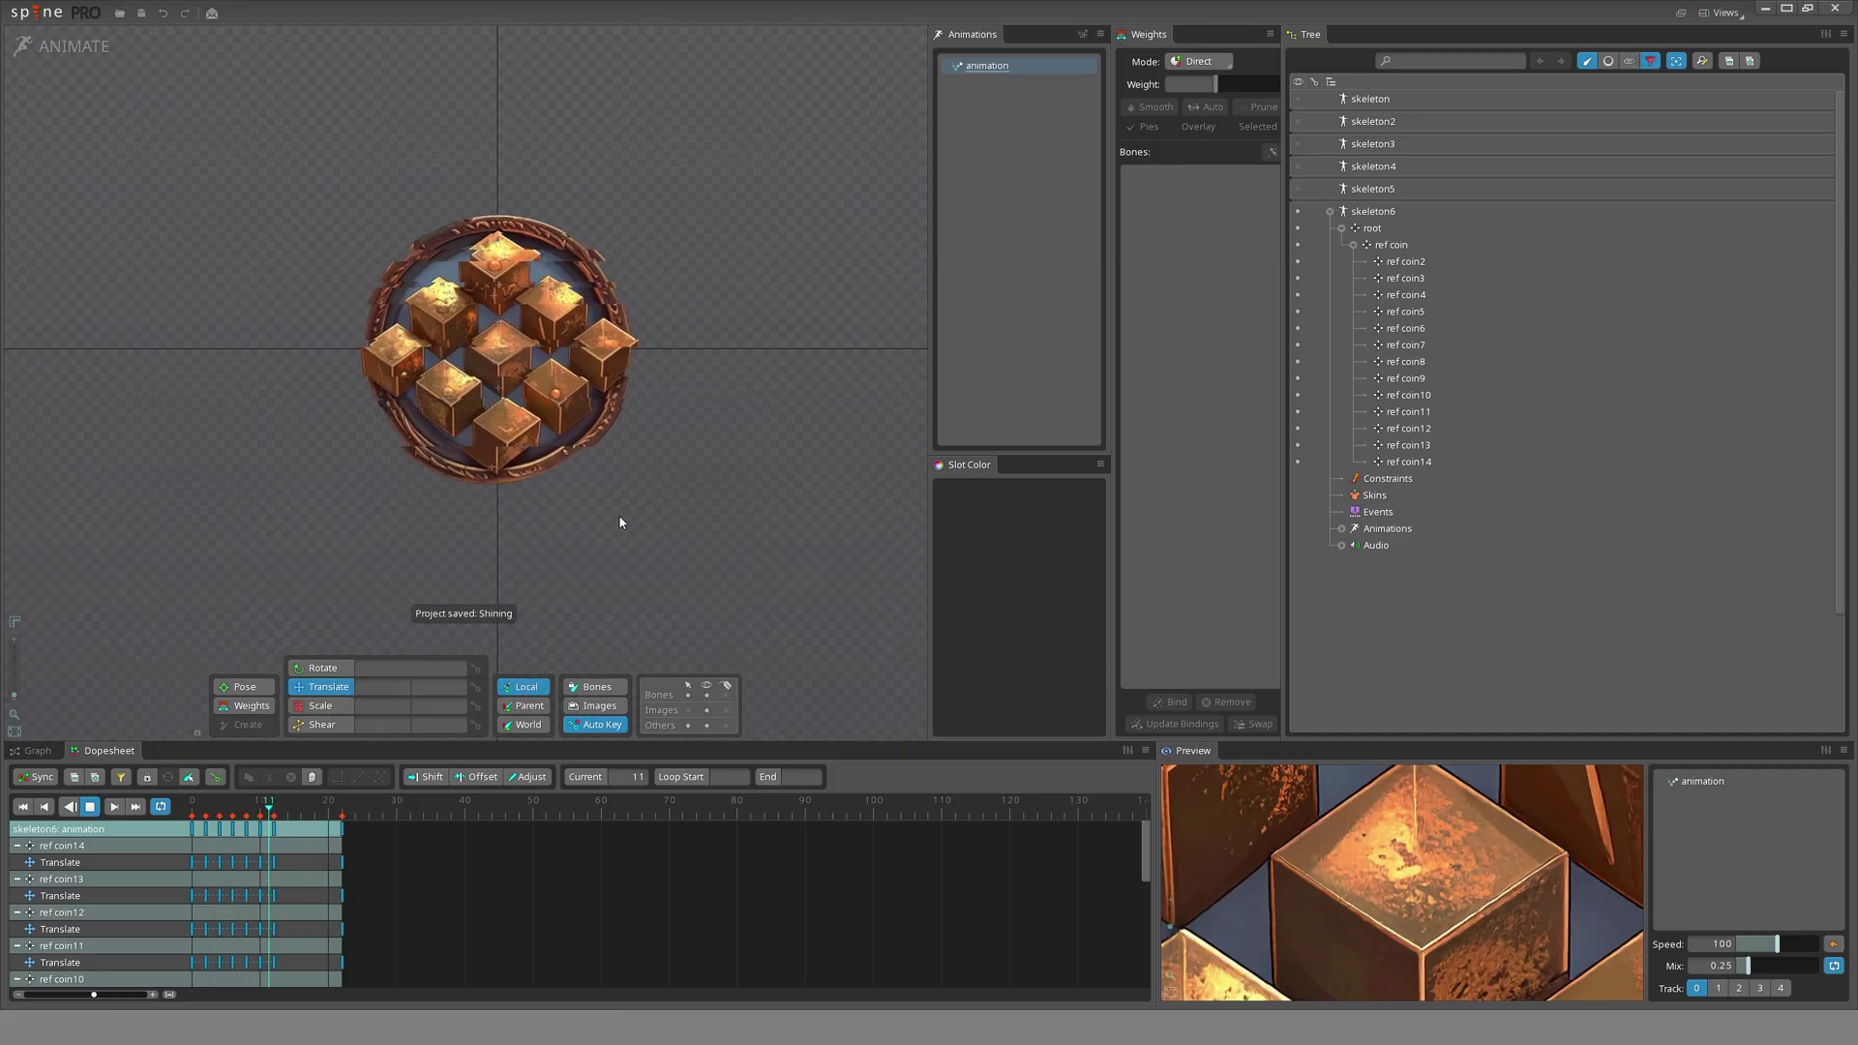
- Return to setup mode, collapse and hide skeleton6, and show skeleton4 instead
key(Tab)
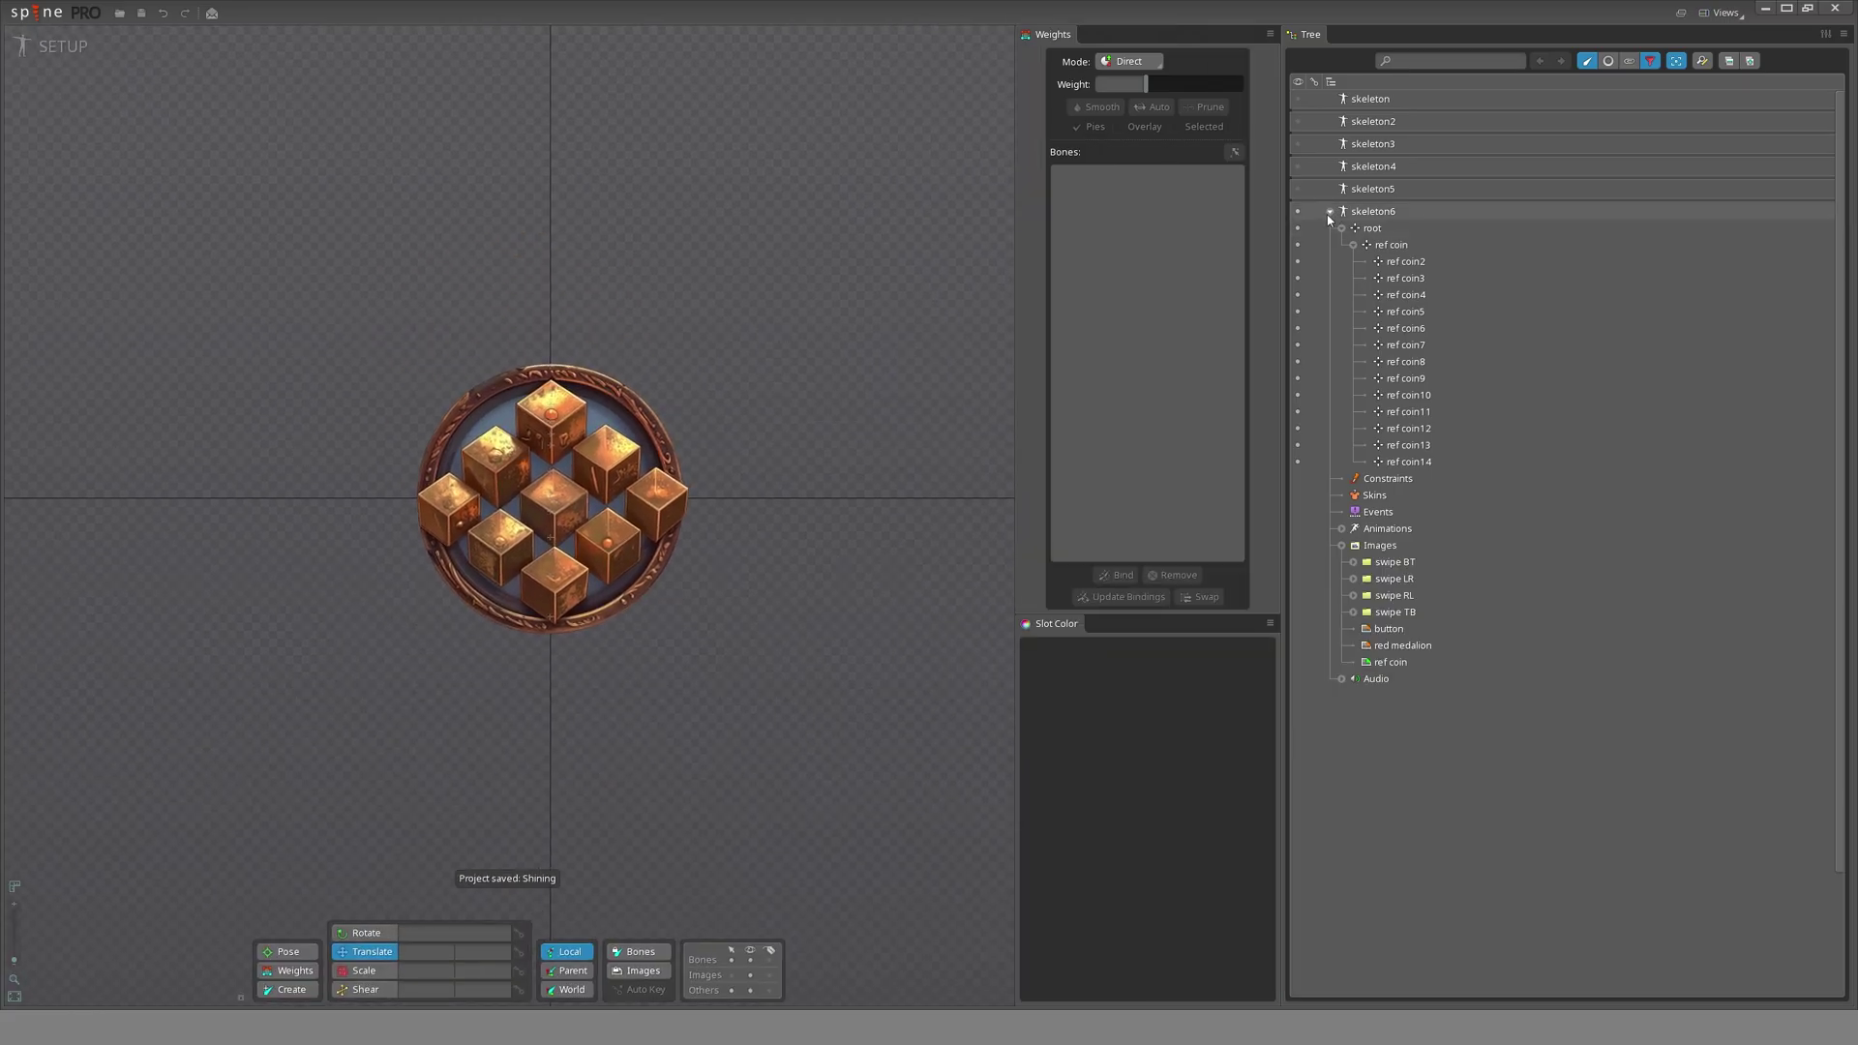
click(1330, 212)
click(1296, 216)
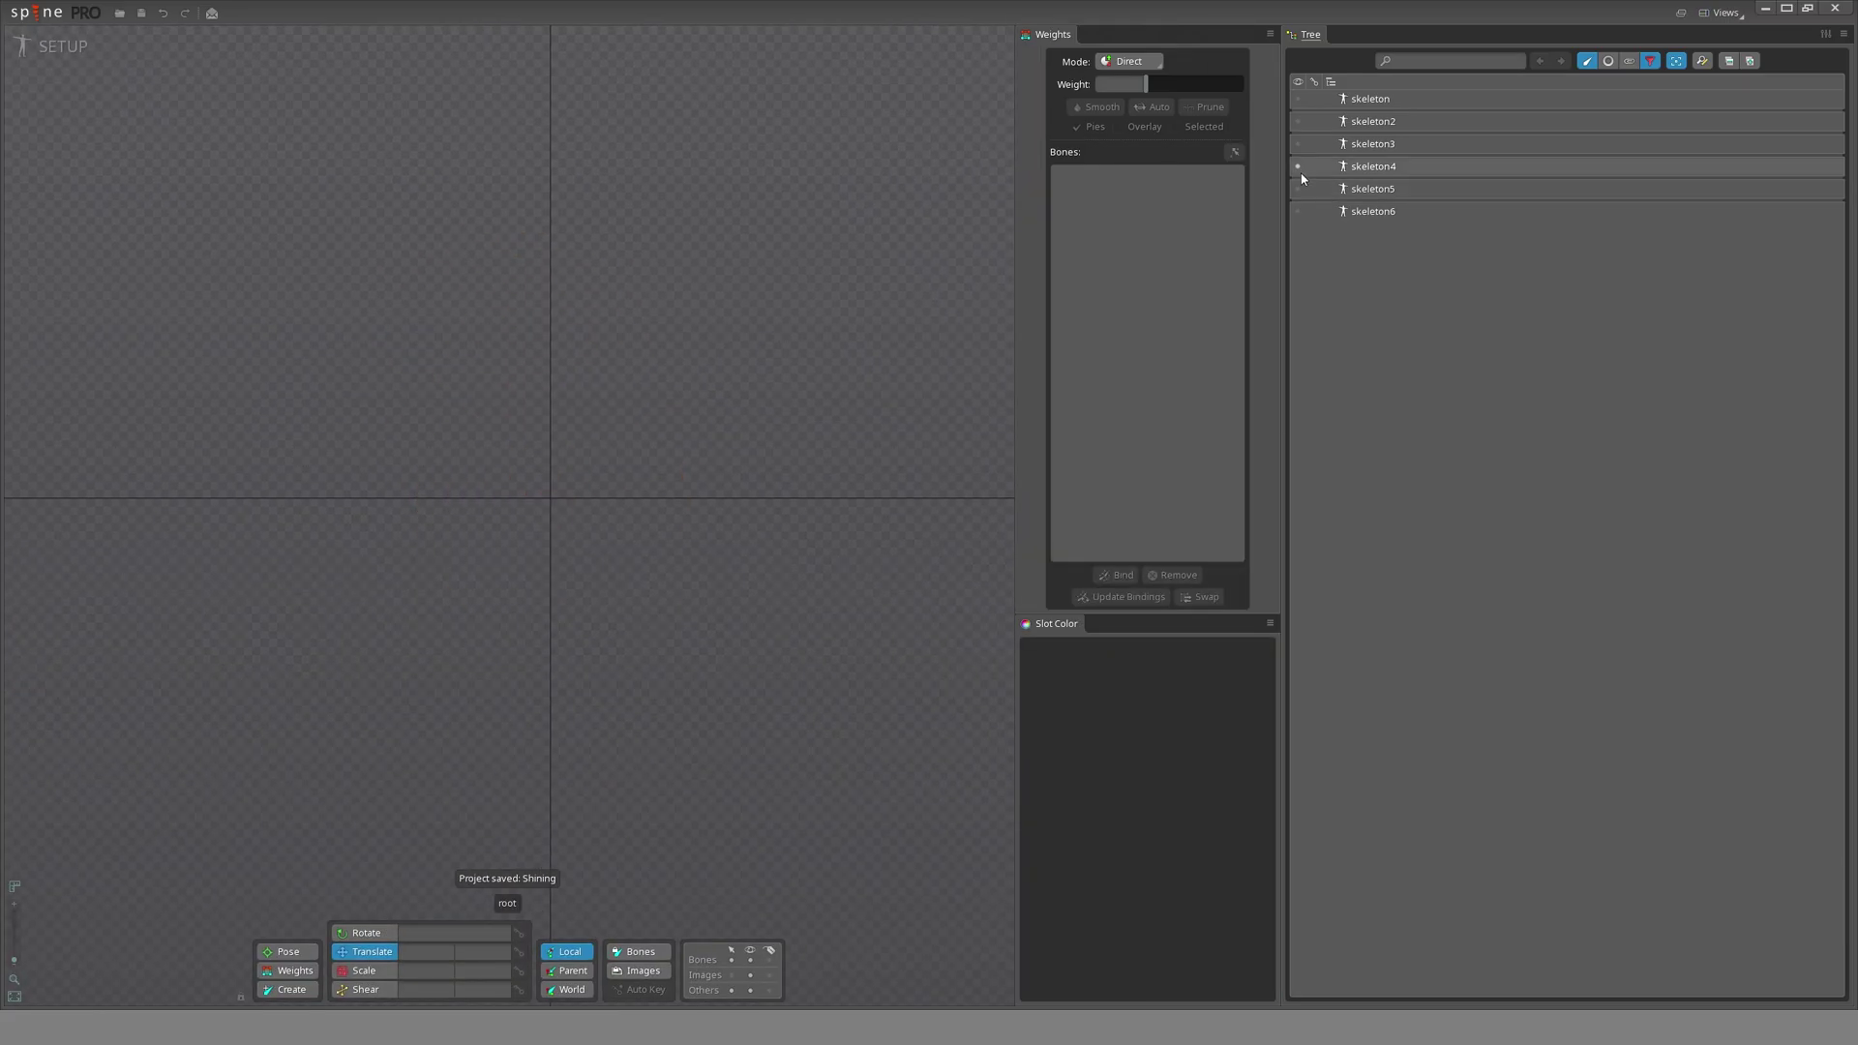
click(1298, 171)
scroll(432, 439, up, 3)
scroll(609, 530, up, 5)
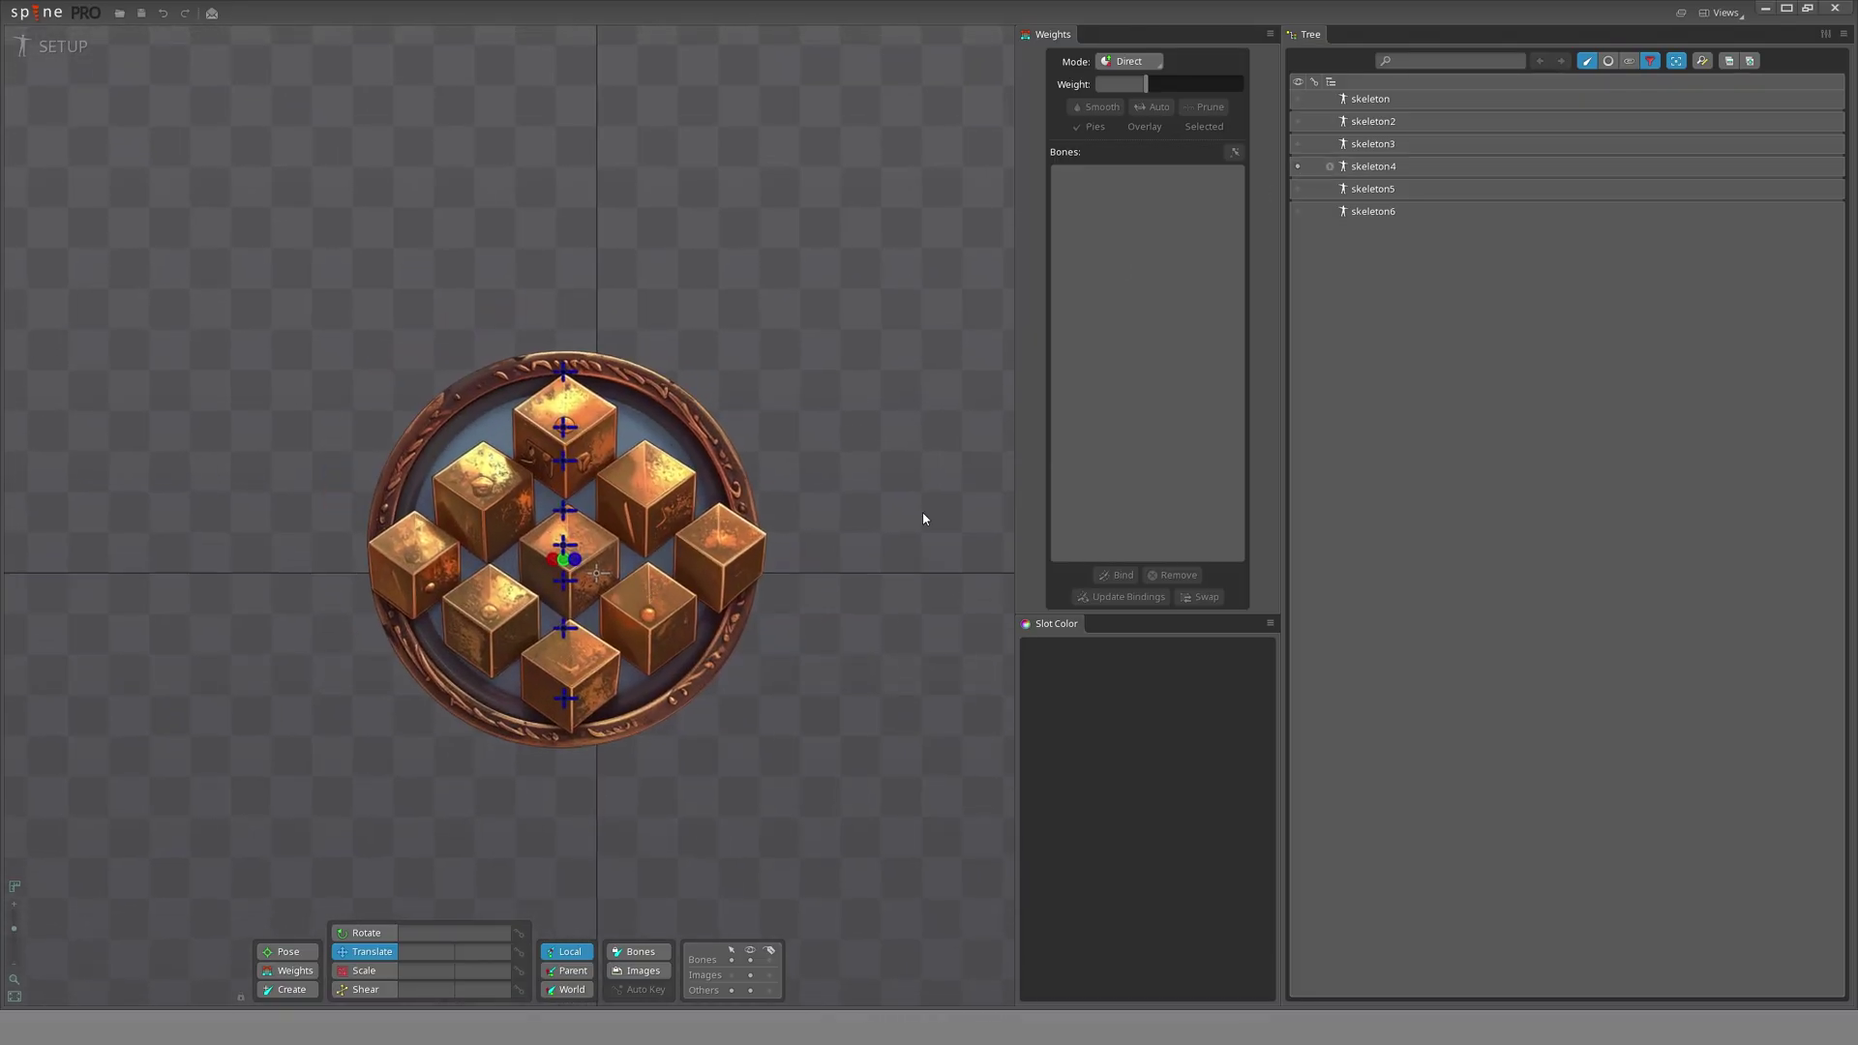
- Scrub skeleton4's animation through to frame 10 and examine how the RGB-split slices shift on the coin
key(Tab)
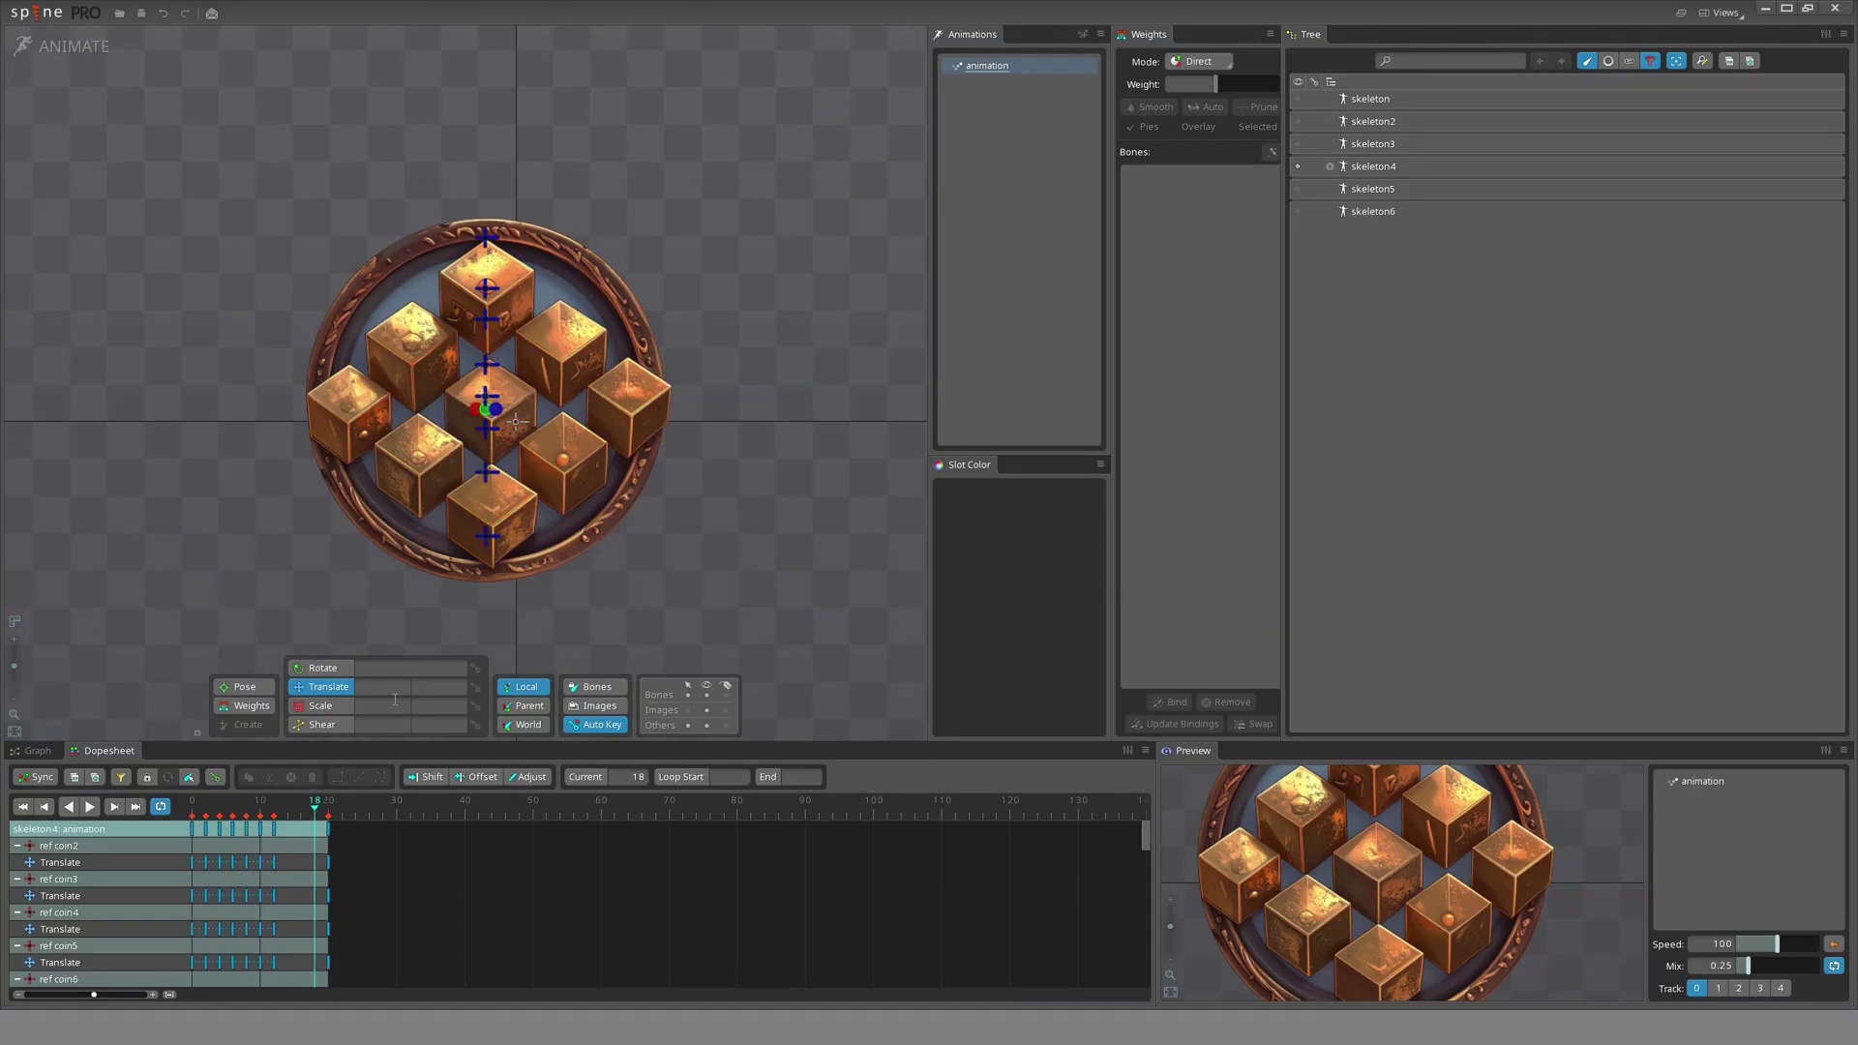
click(244, 818)
mouse_move(244, 818)
mouse_down()
mouse_move(198, 818)
mouse_move(288, 813)
mouse_move(236, 810)
mouse_up()
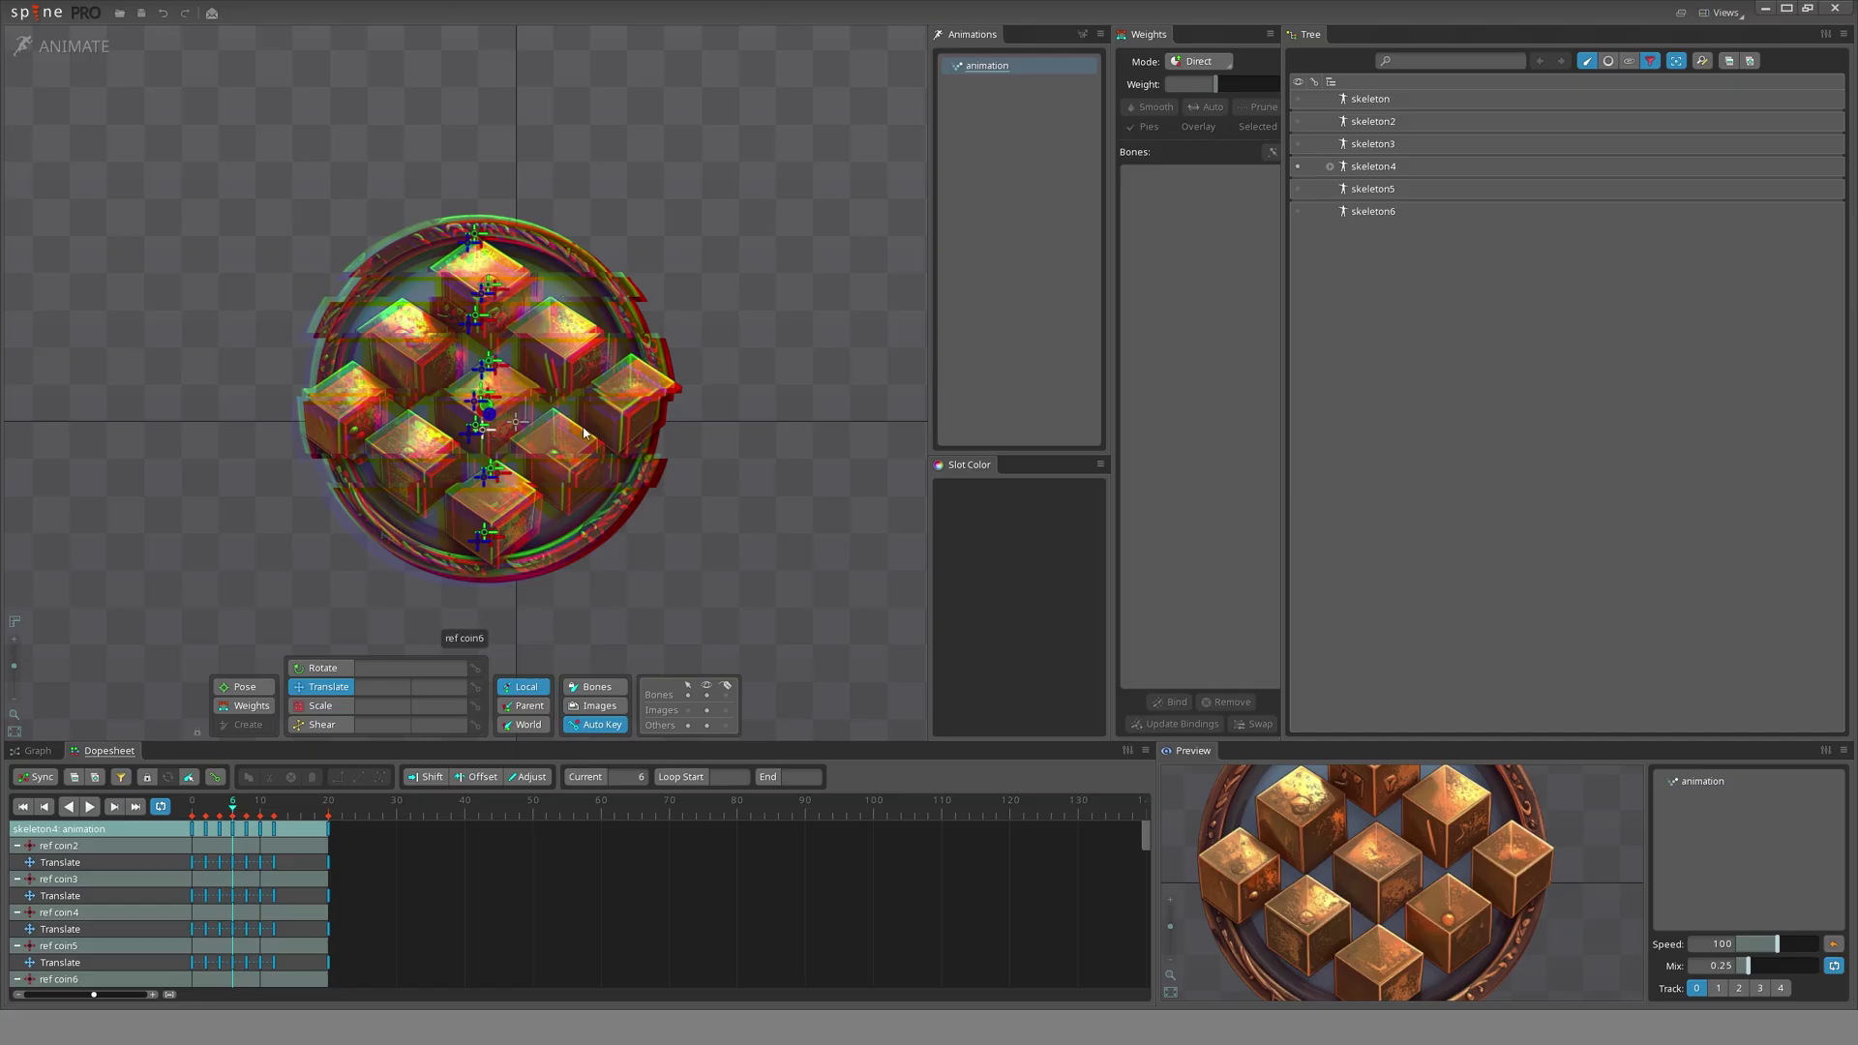
drag(241, 817, 260, 818)
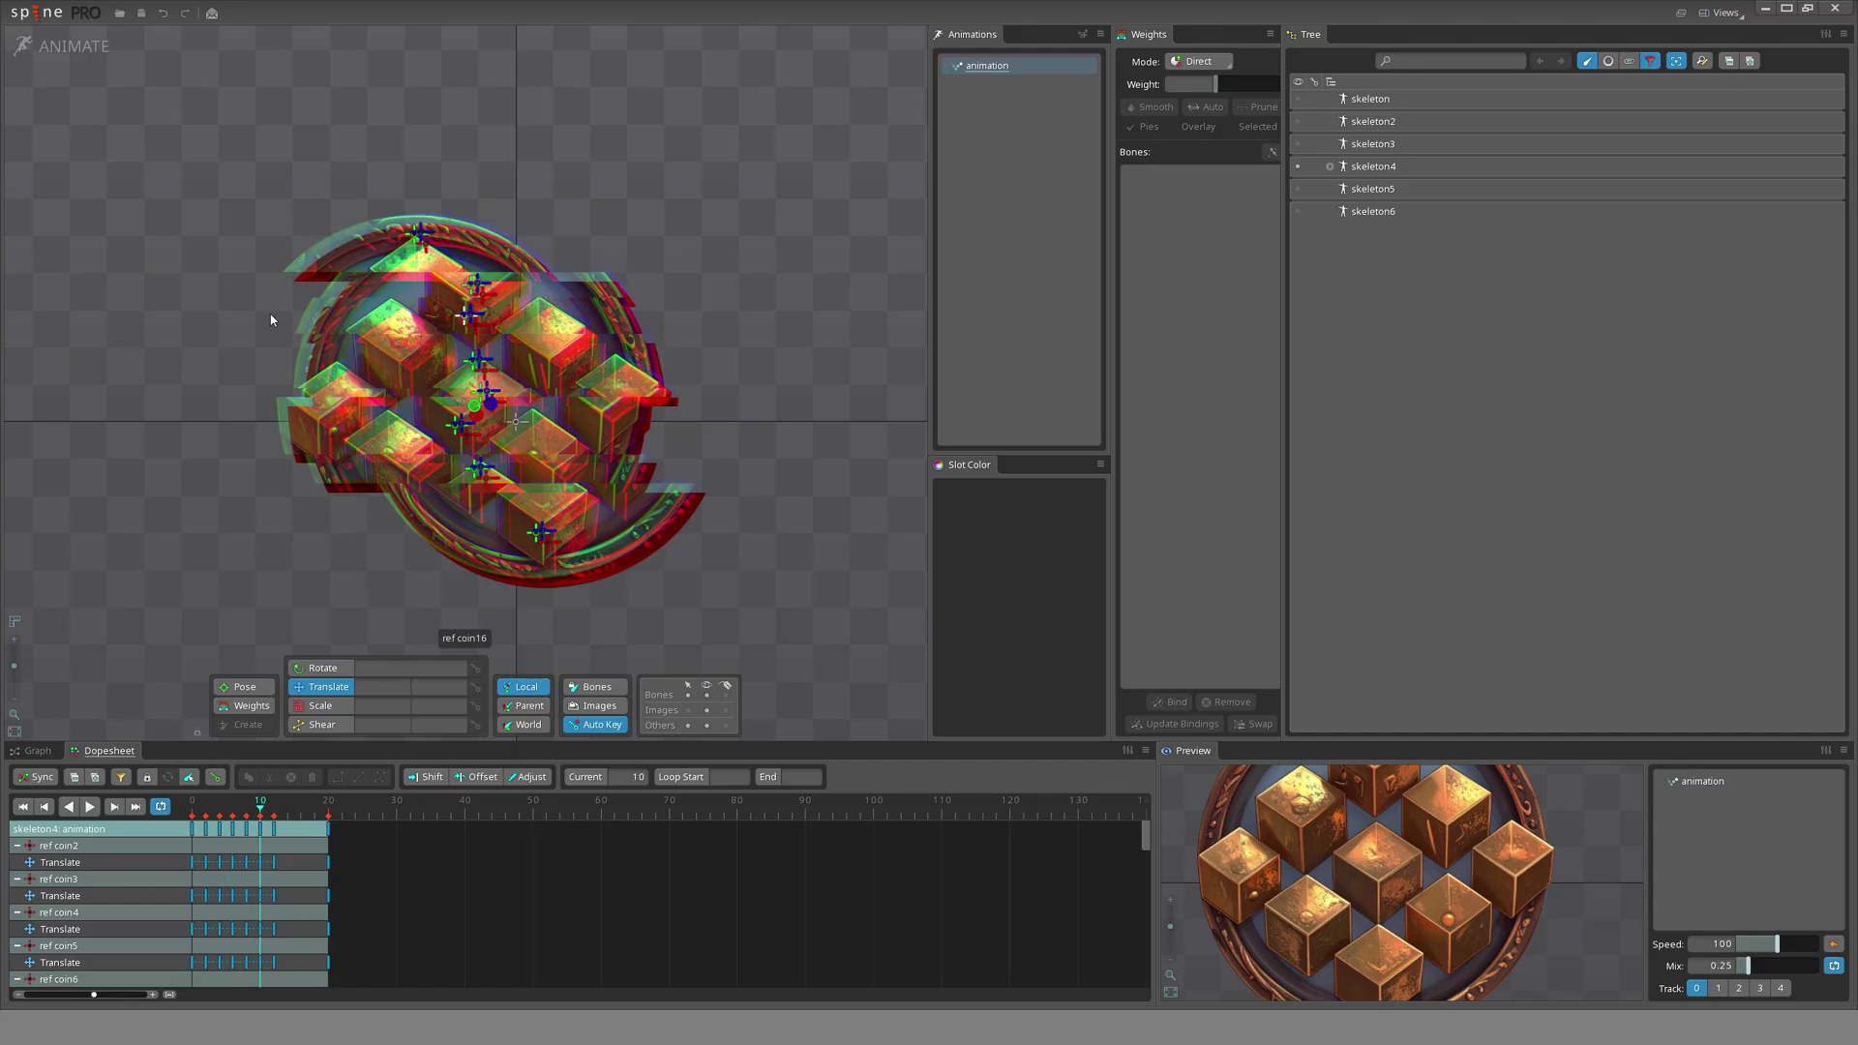
scroll(435, 464, down, 3)
scroll(443, 426, up, 3)
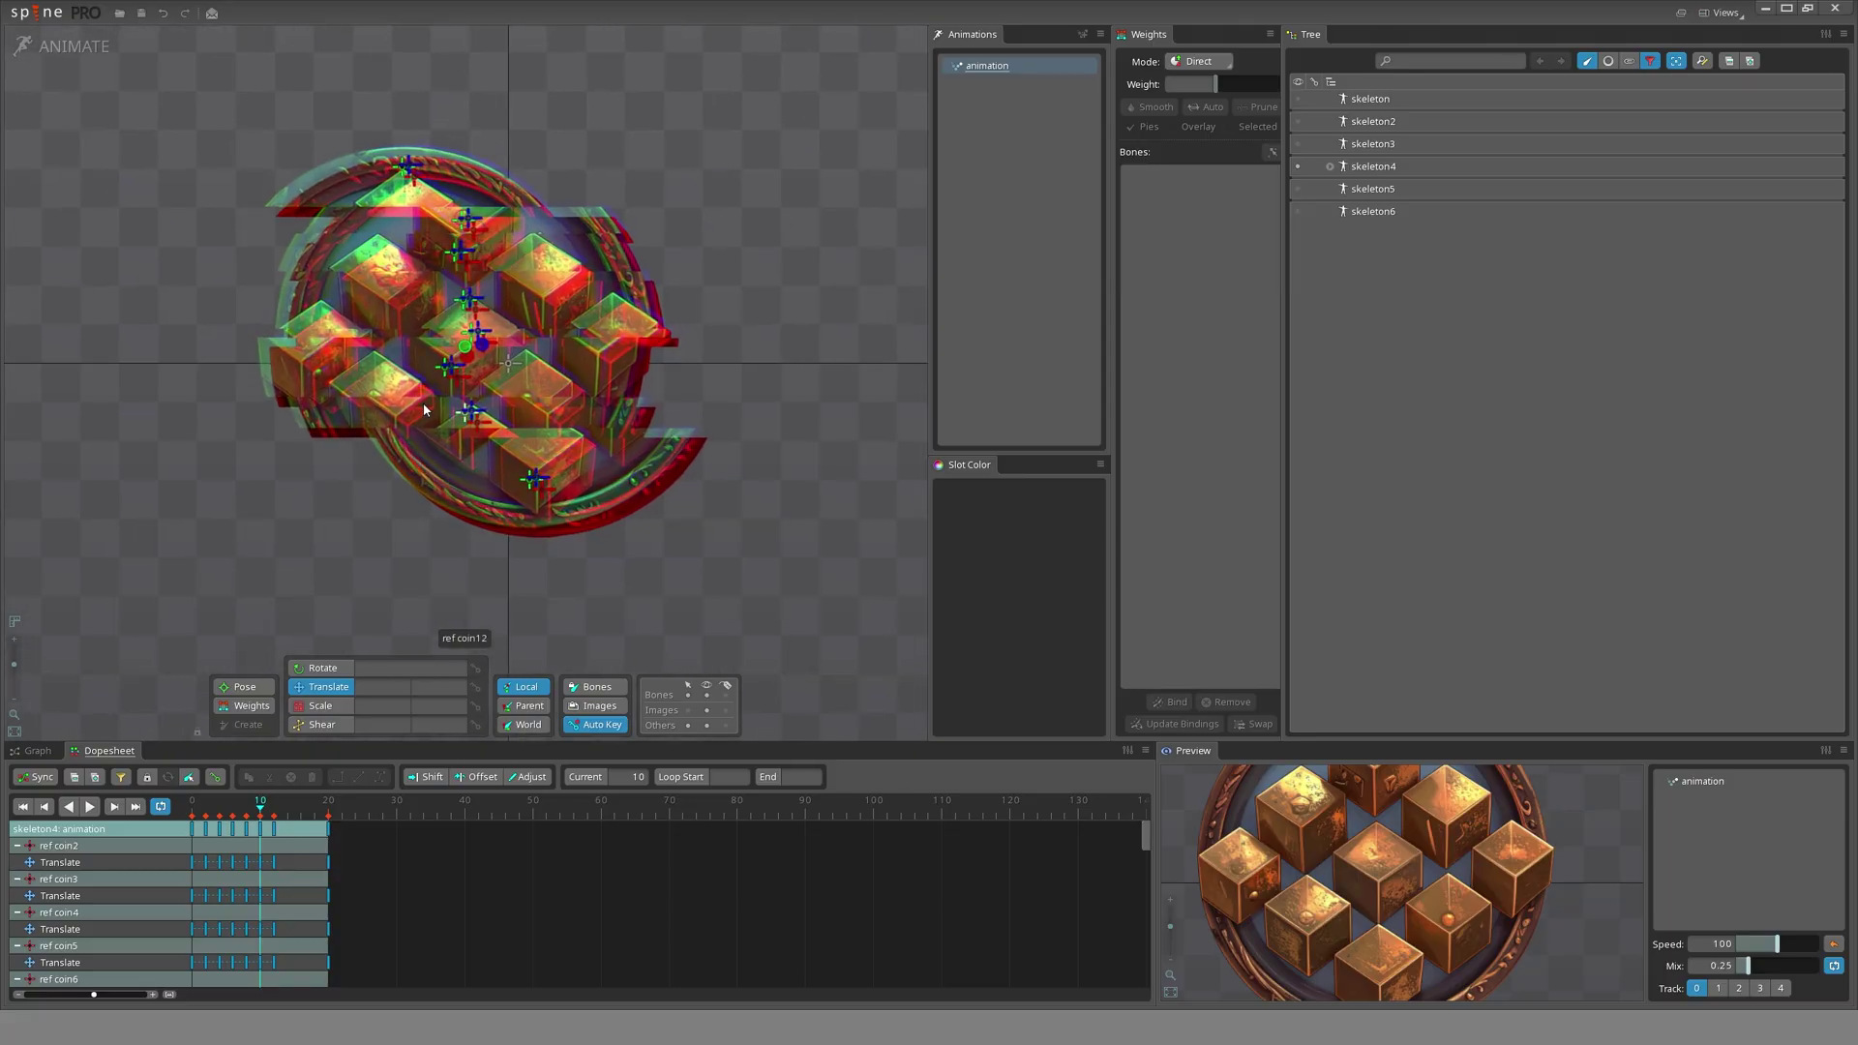
drag(571, 357, 595, 453)
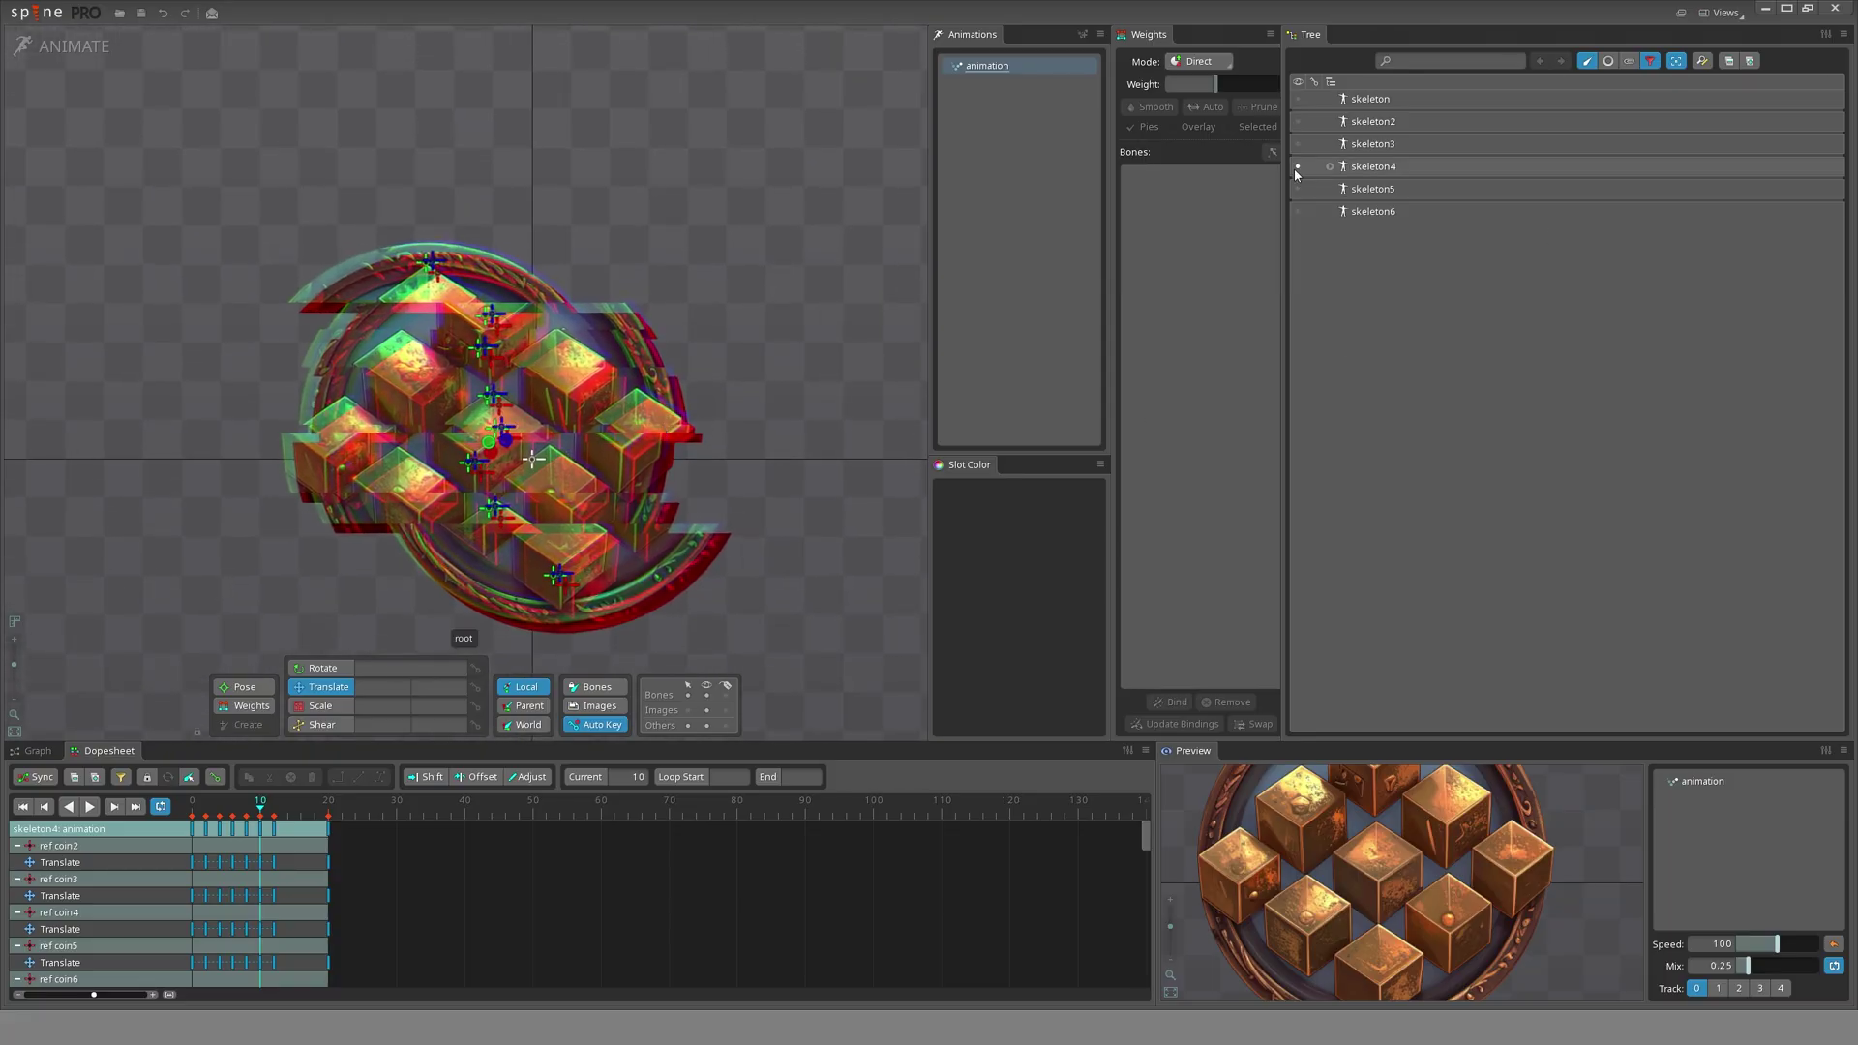
- Duplicate skeleton6 in setup mode, hide the original, and expand the copy's hierarchy
click(1373, 211)
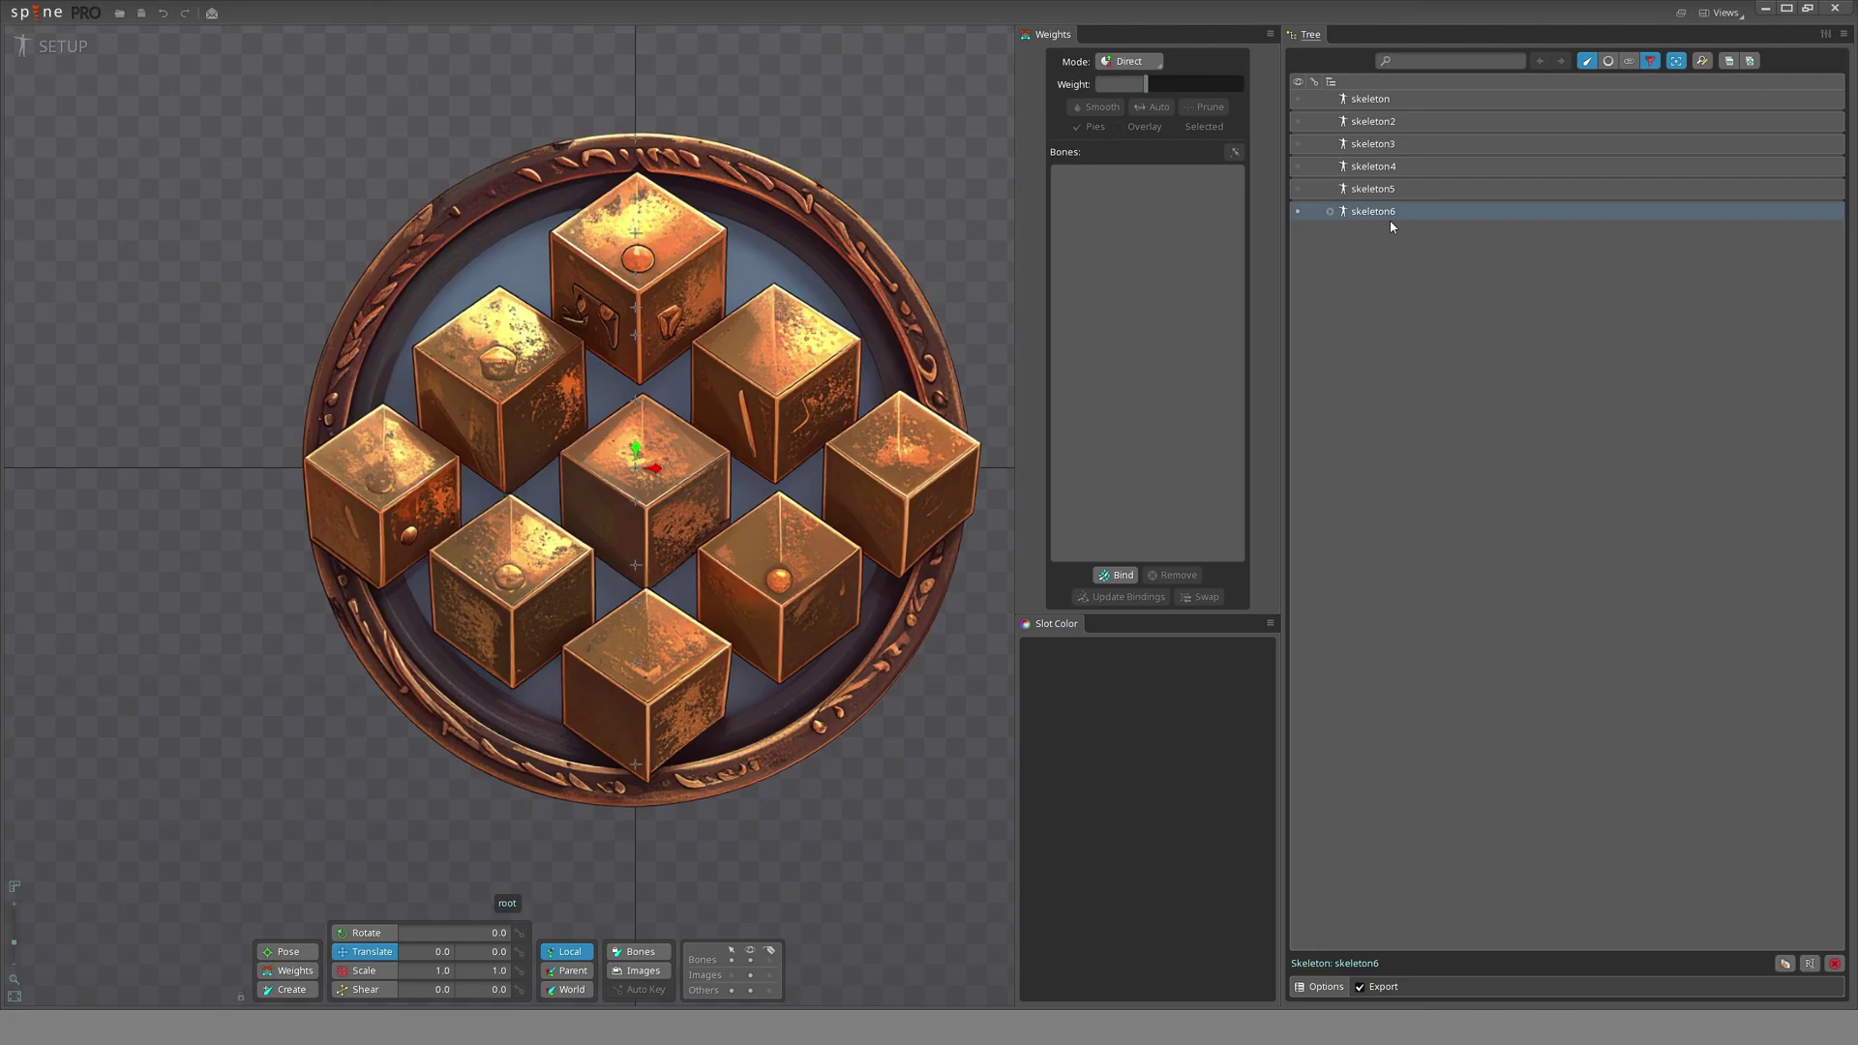
key(ctrl+d)
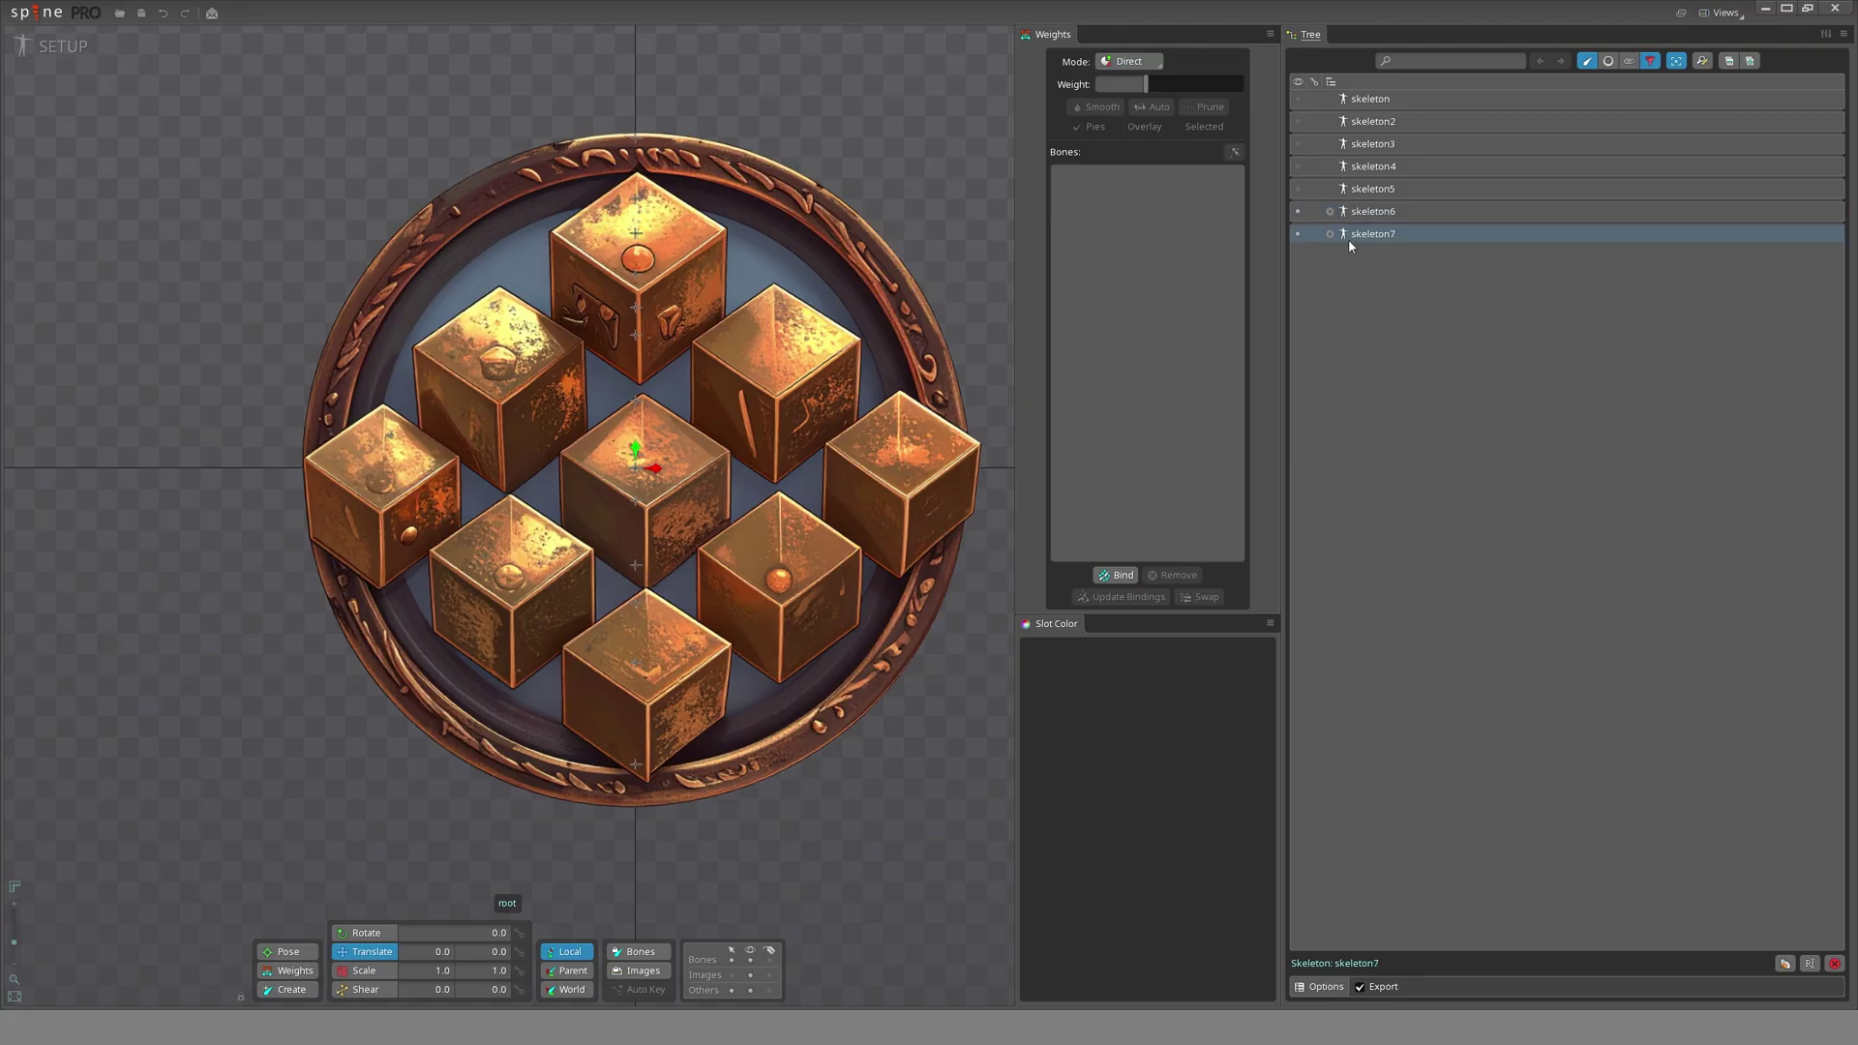
click(1298, 212)
click(1330, 234)
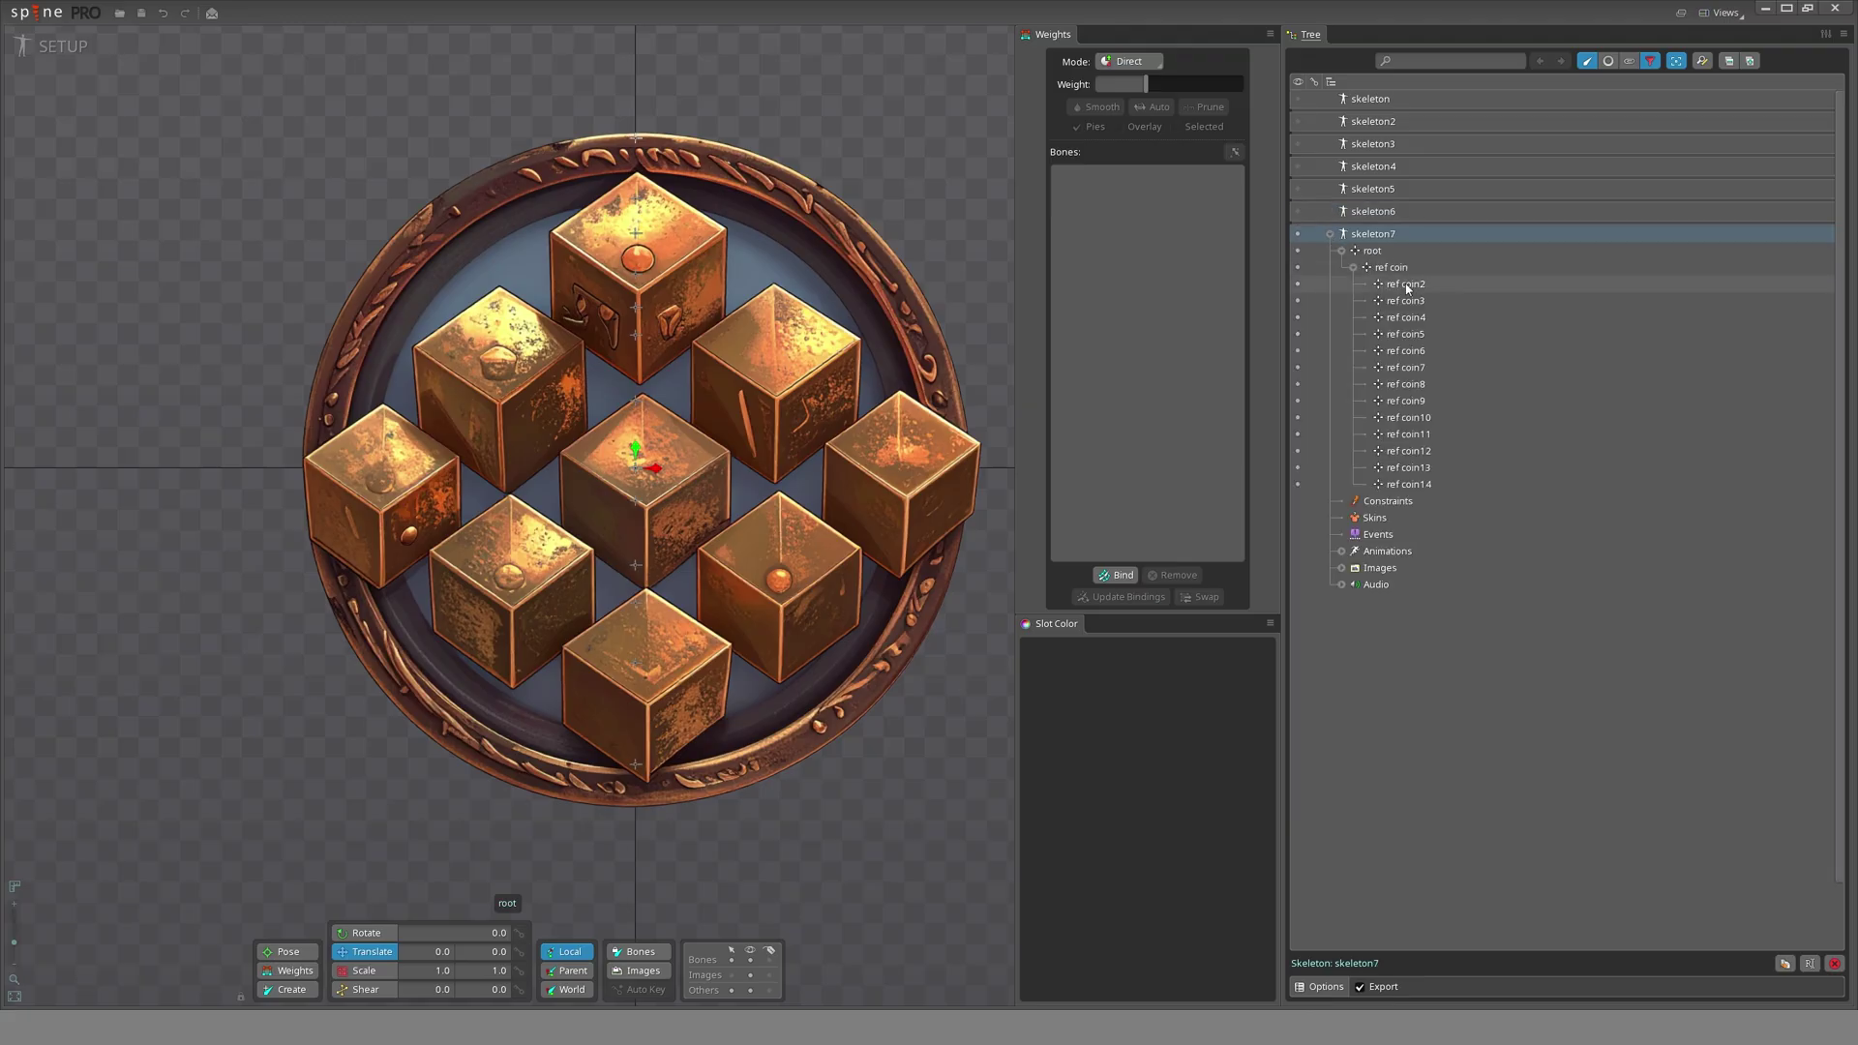
- Duplicate skeleton7's ref coin bone with its slice bones and animation keys
key(space)
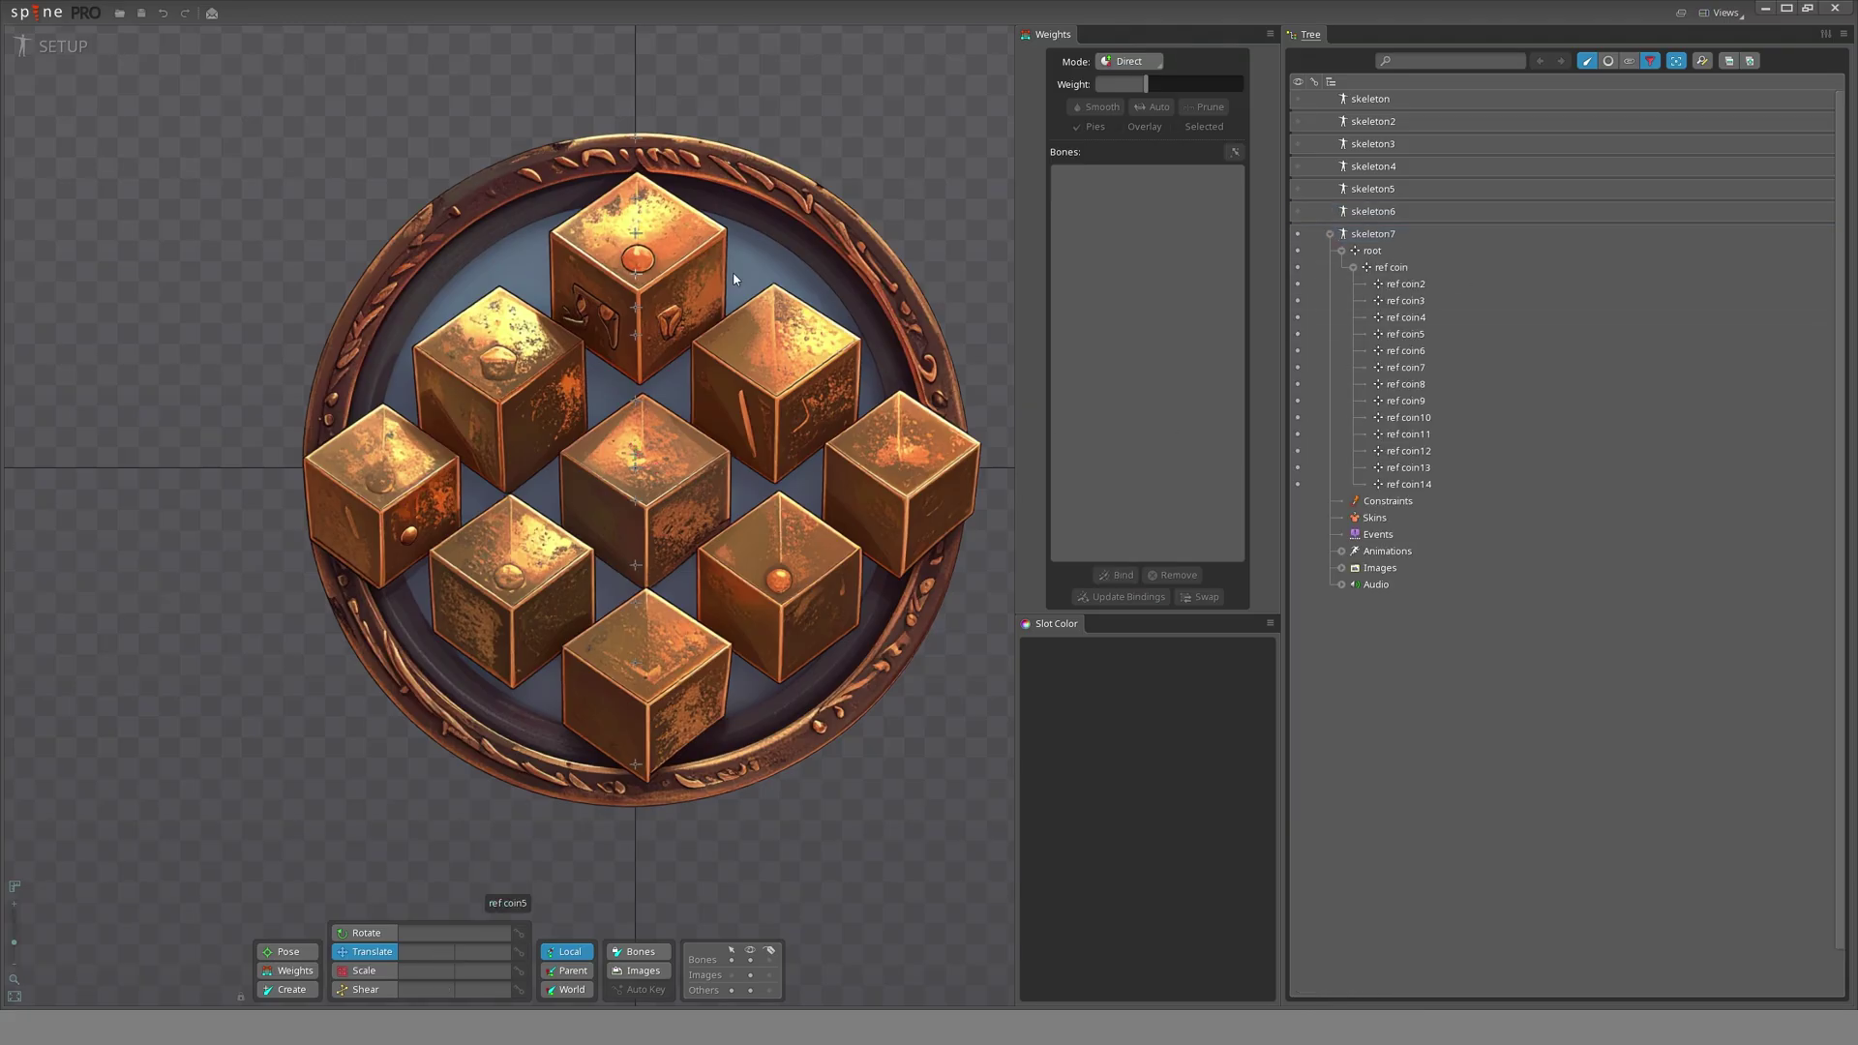
click(765, 234)
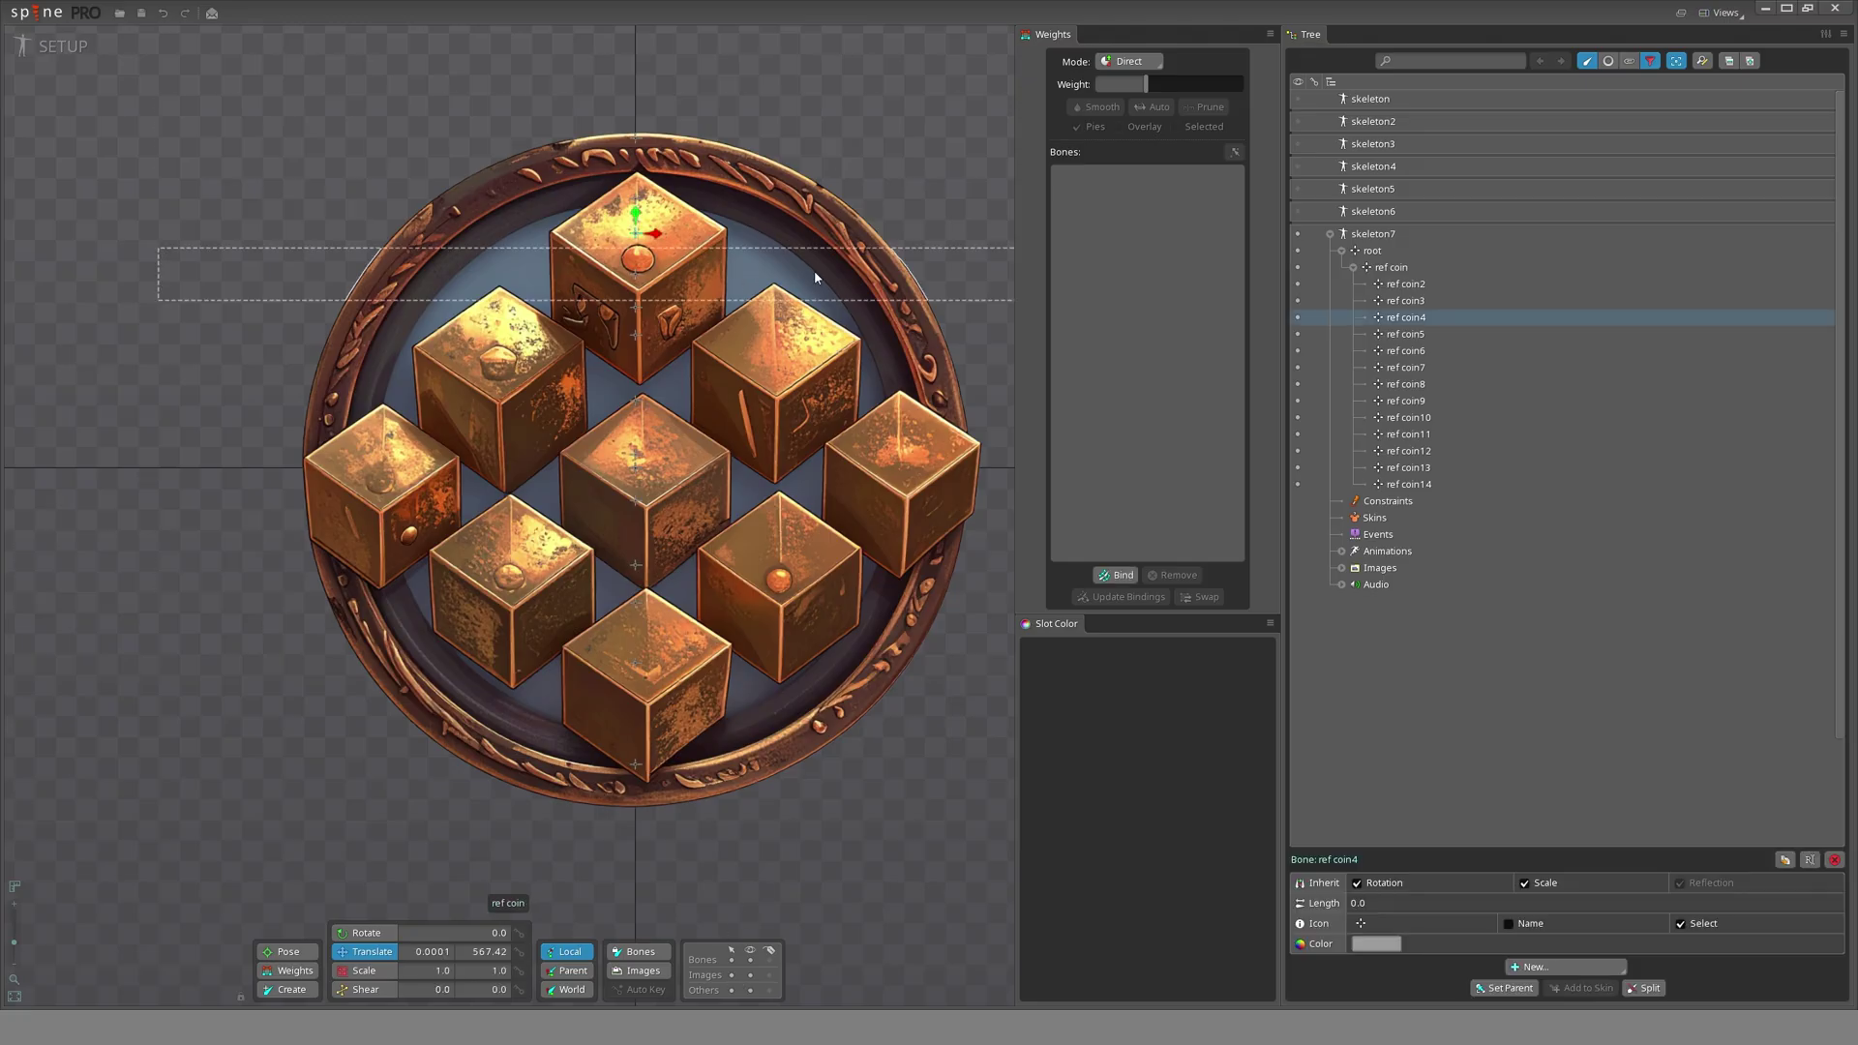
click(1384, 269)
click(1353, 268)
key(ctrl+d)
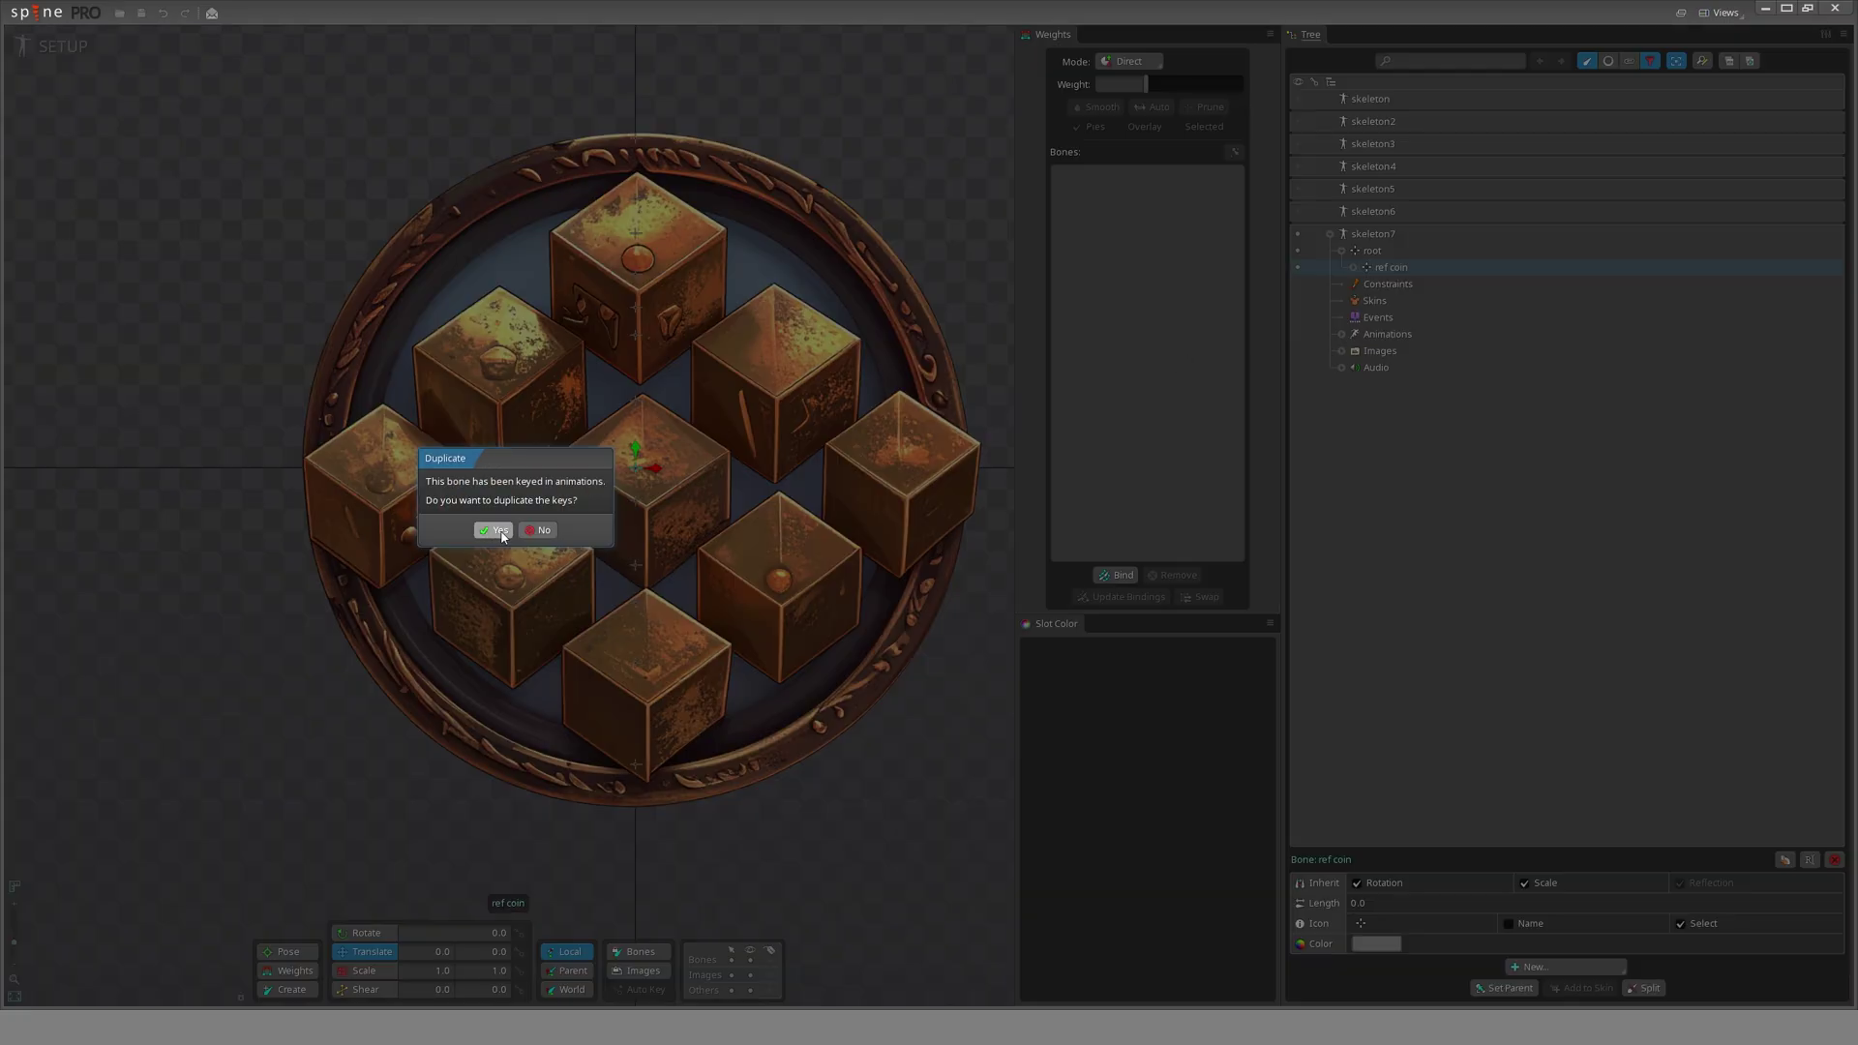
click(495, 530)
click(1420, 287)
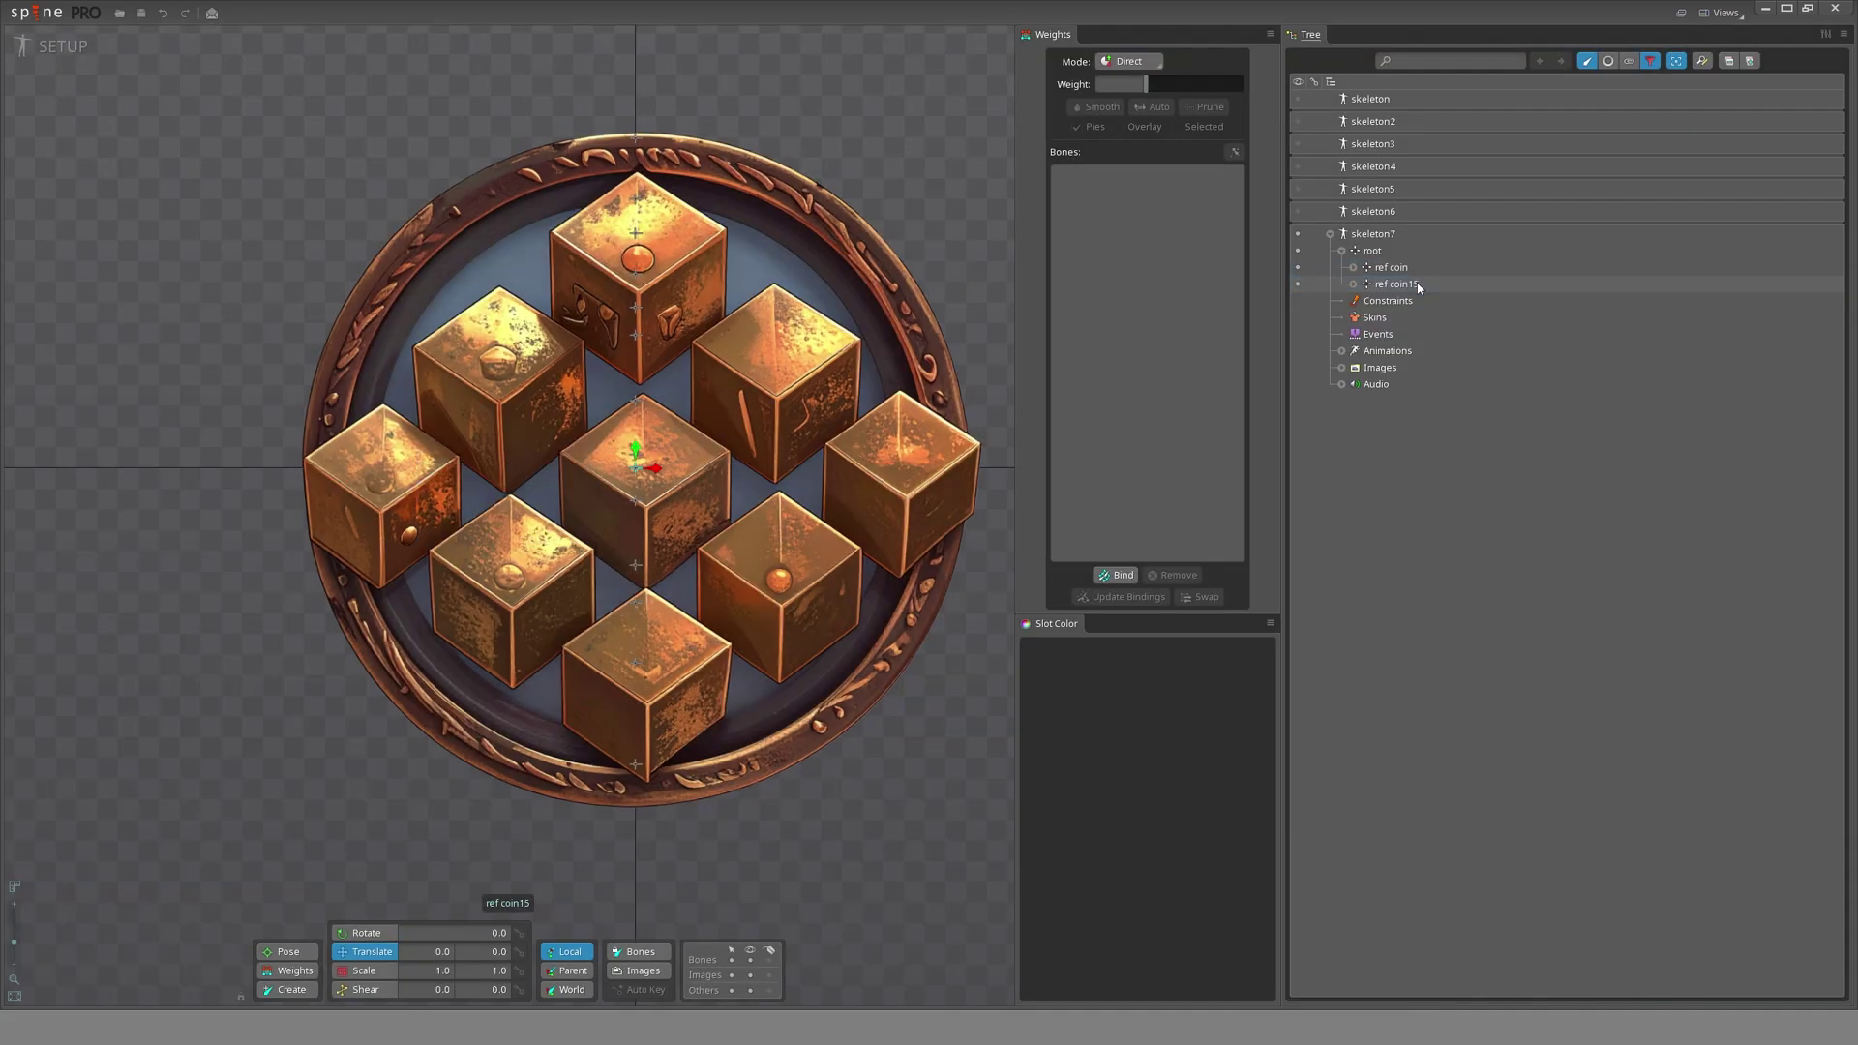
- Rename skeleton7's ref coin bone to Red and its duplicate, ref coin15, to Green
click(1402, 267)
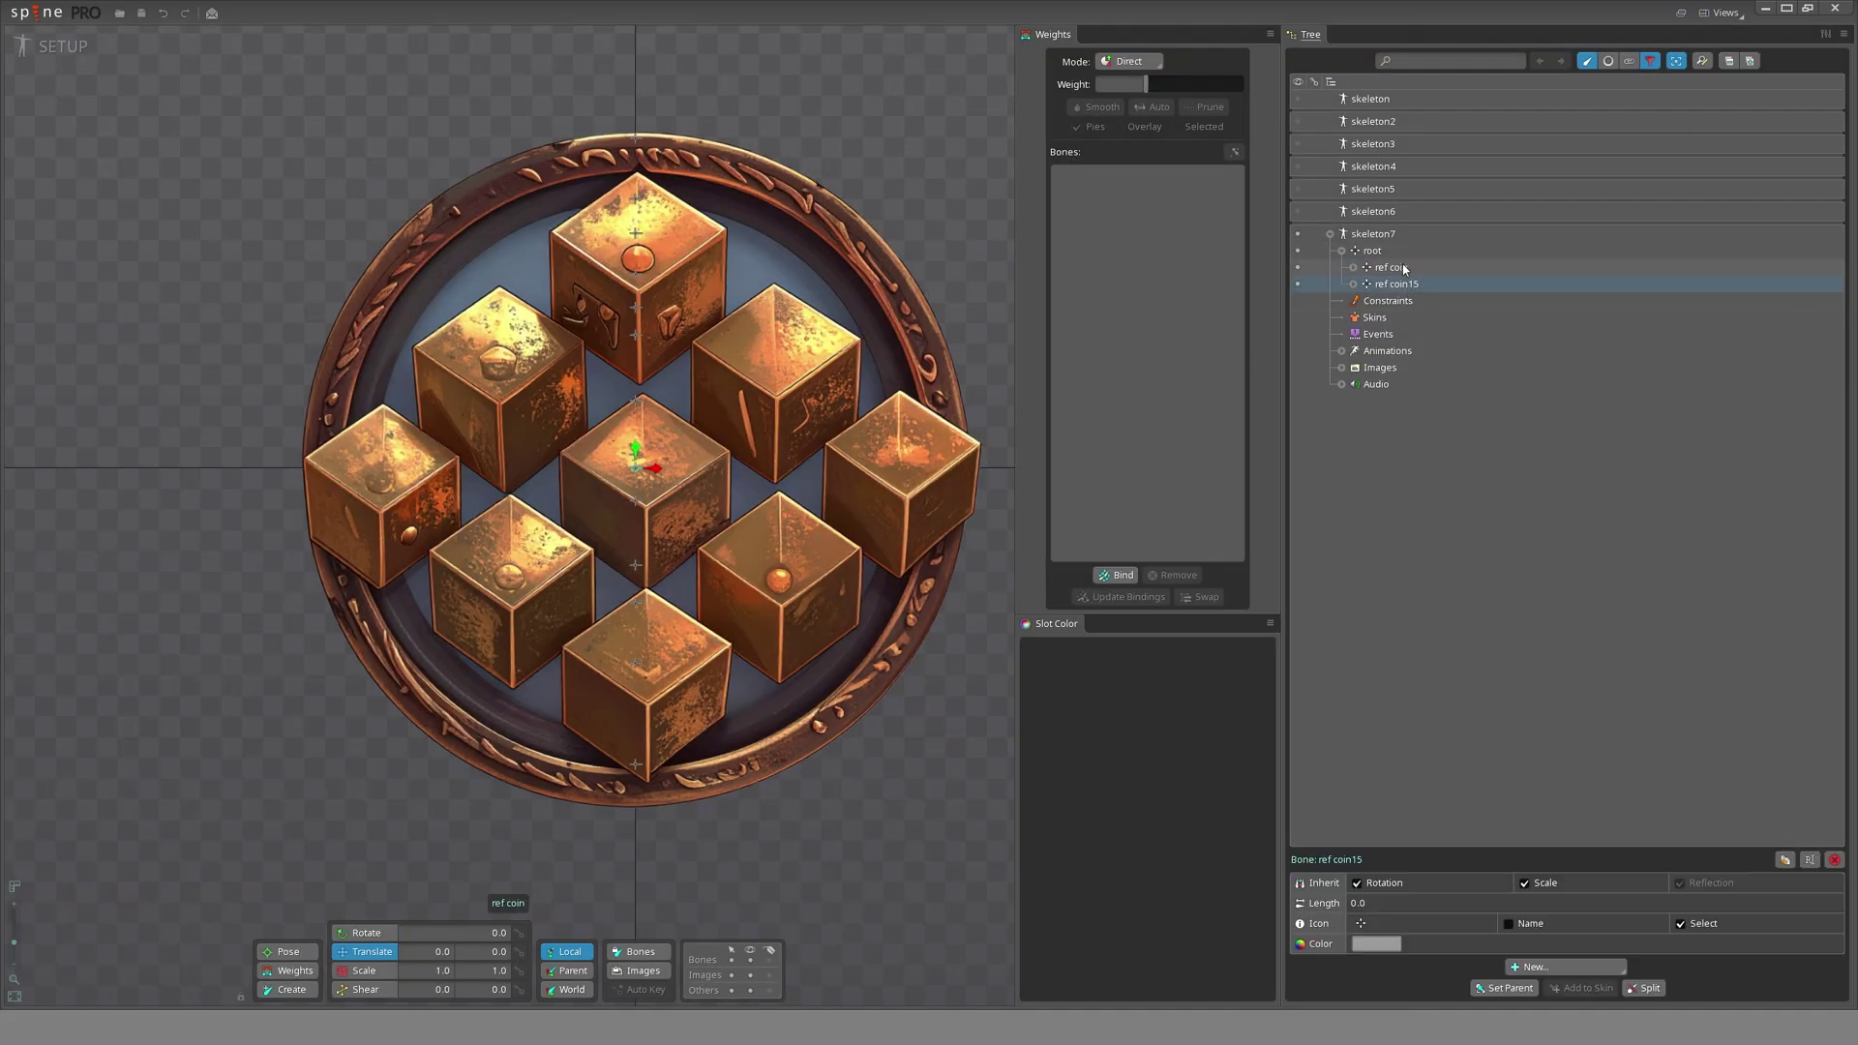
double_click(1397, 268)
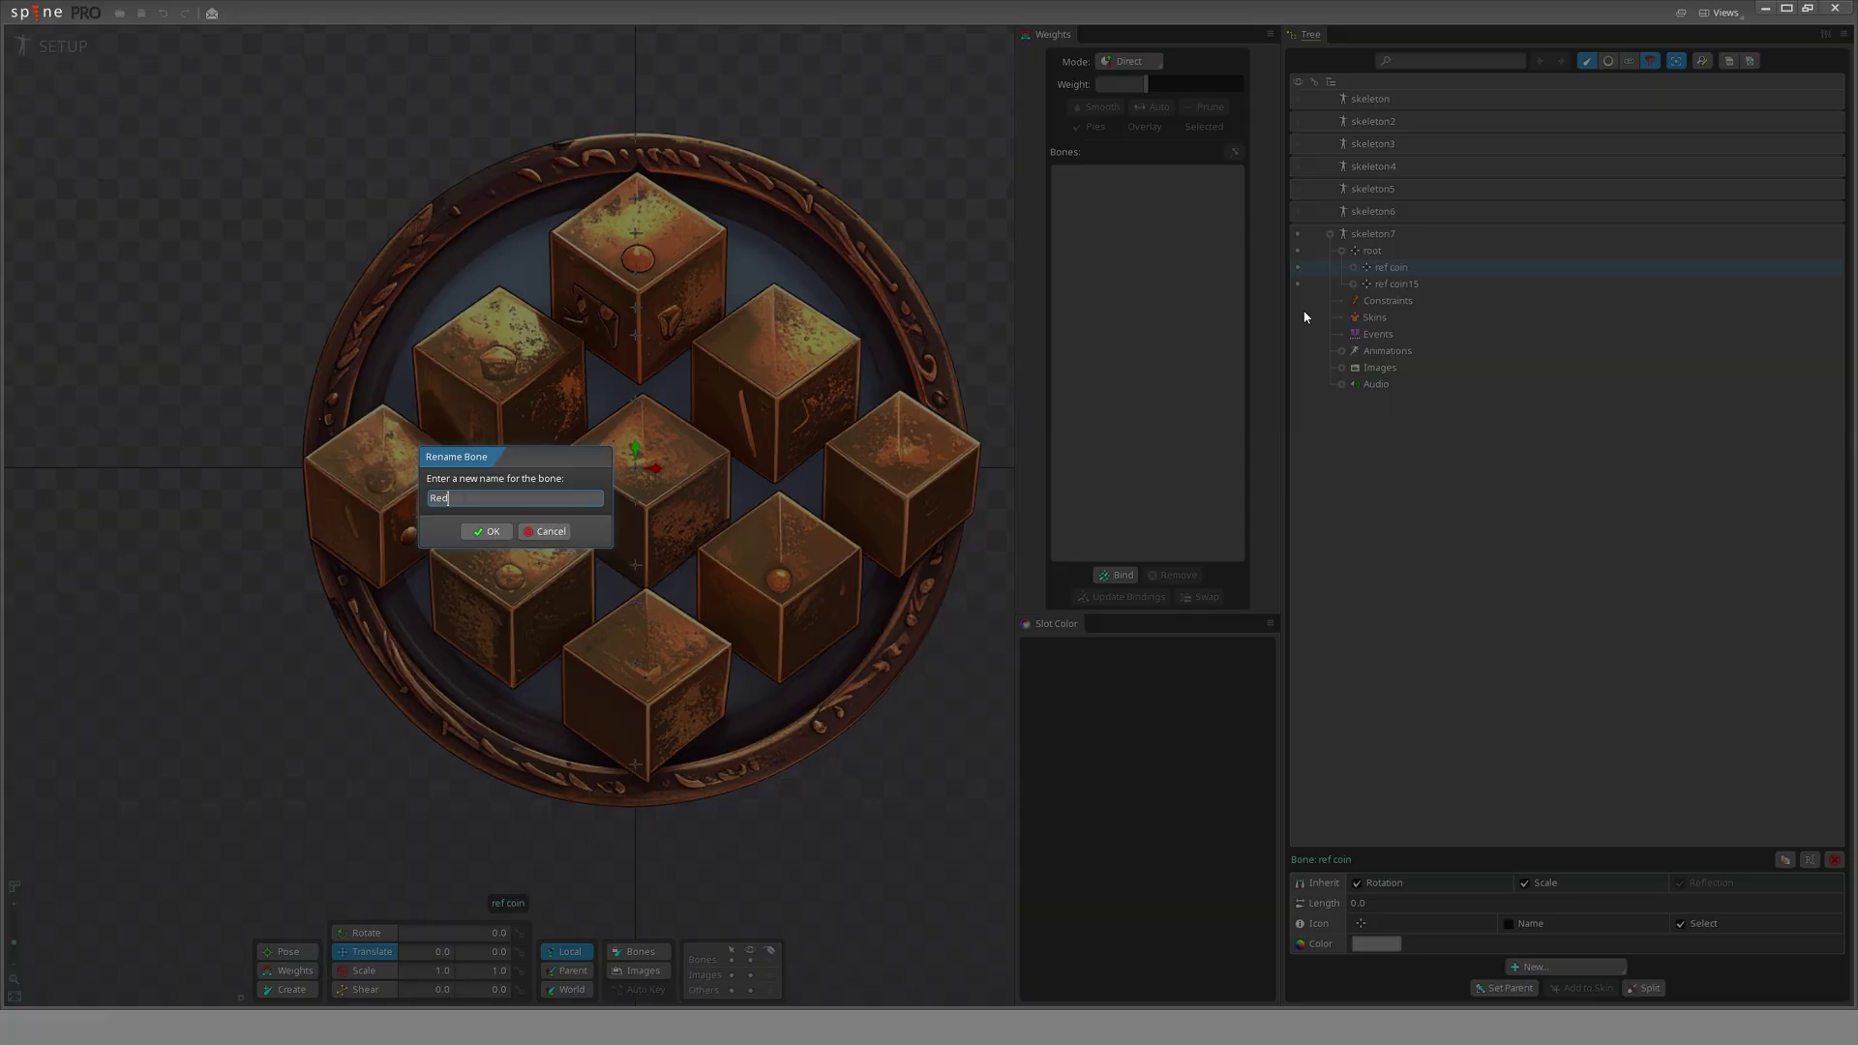
key(Return)
double_click(1408, 285)
key(Return)
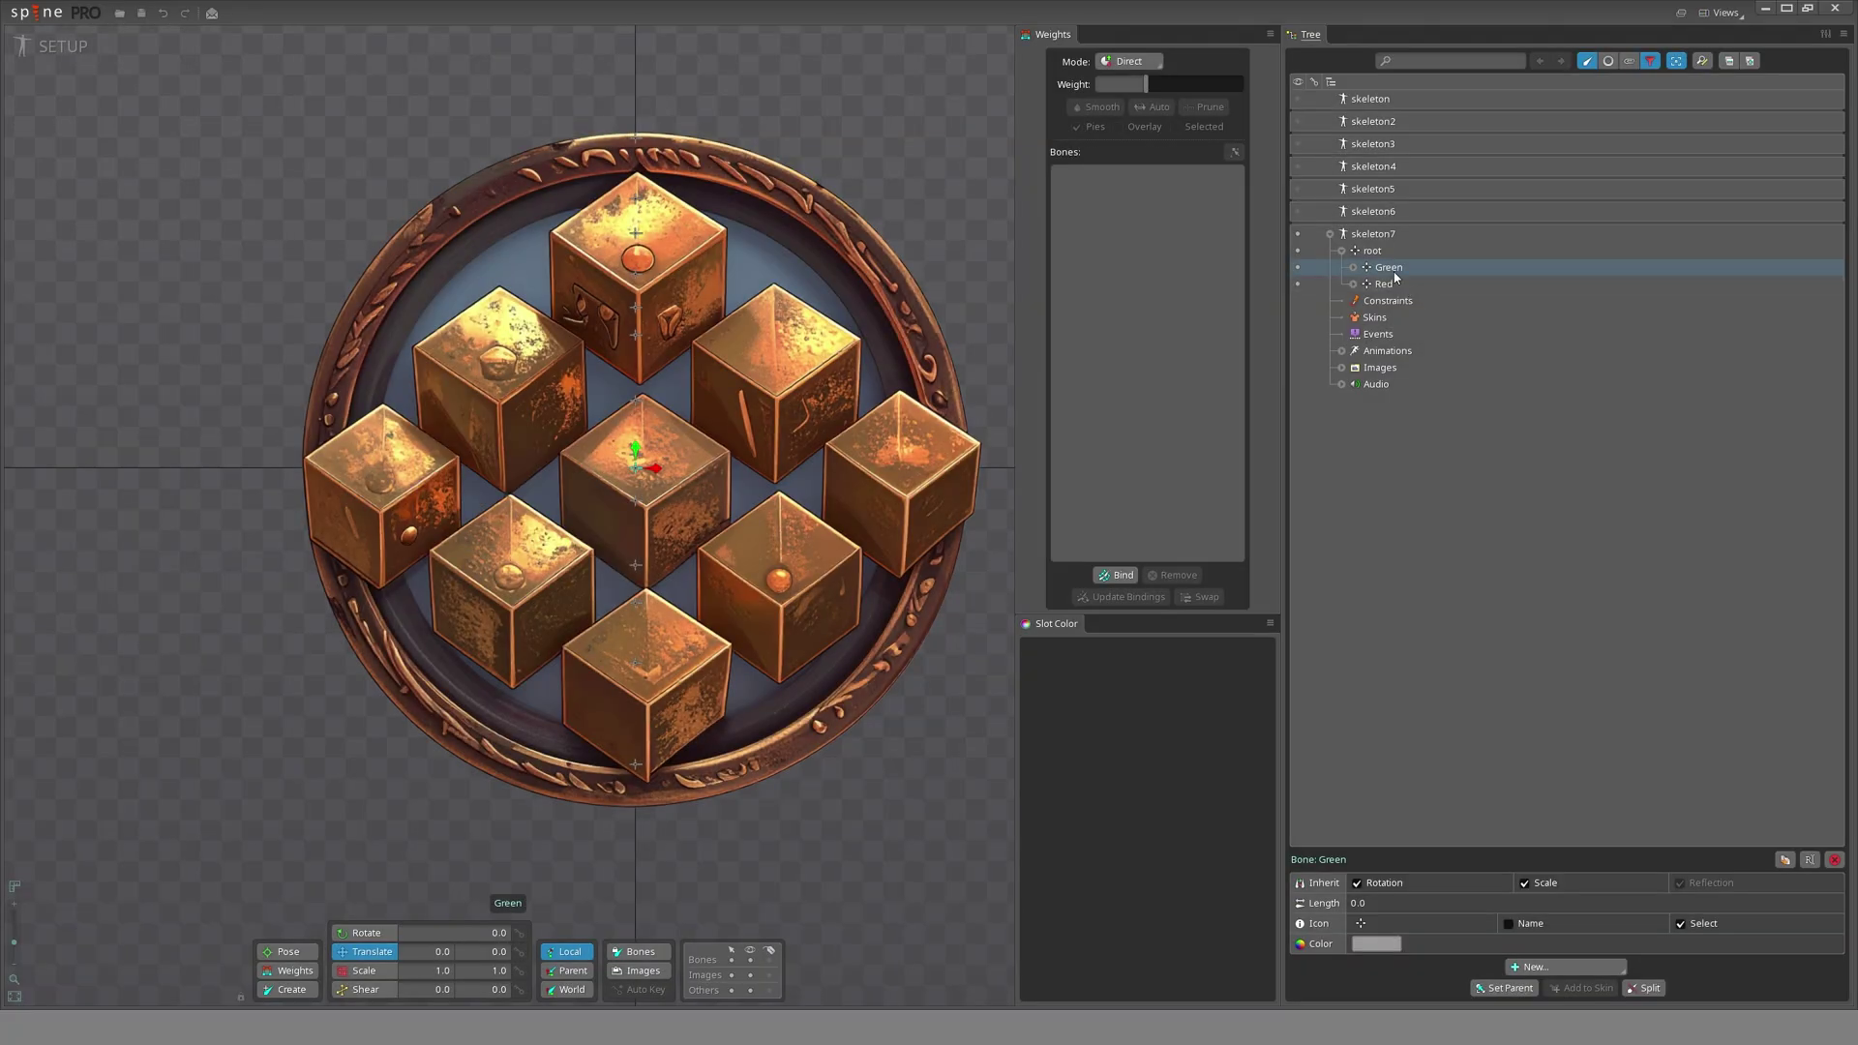
- Duplicate the Green bone including its animation keys and rename the copy Blue
key(ctrl+d)
click(492, 530)
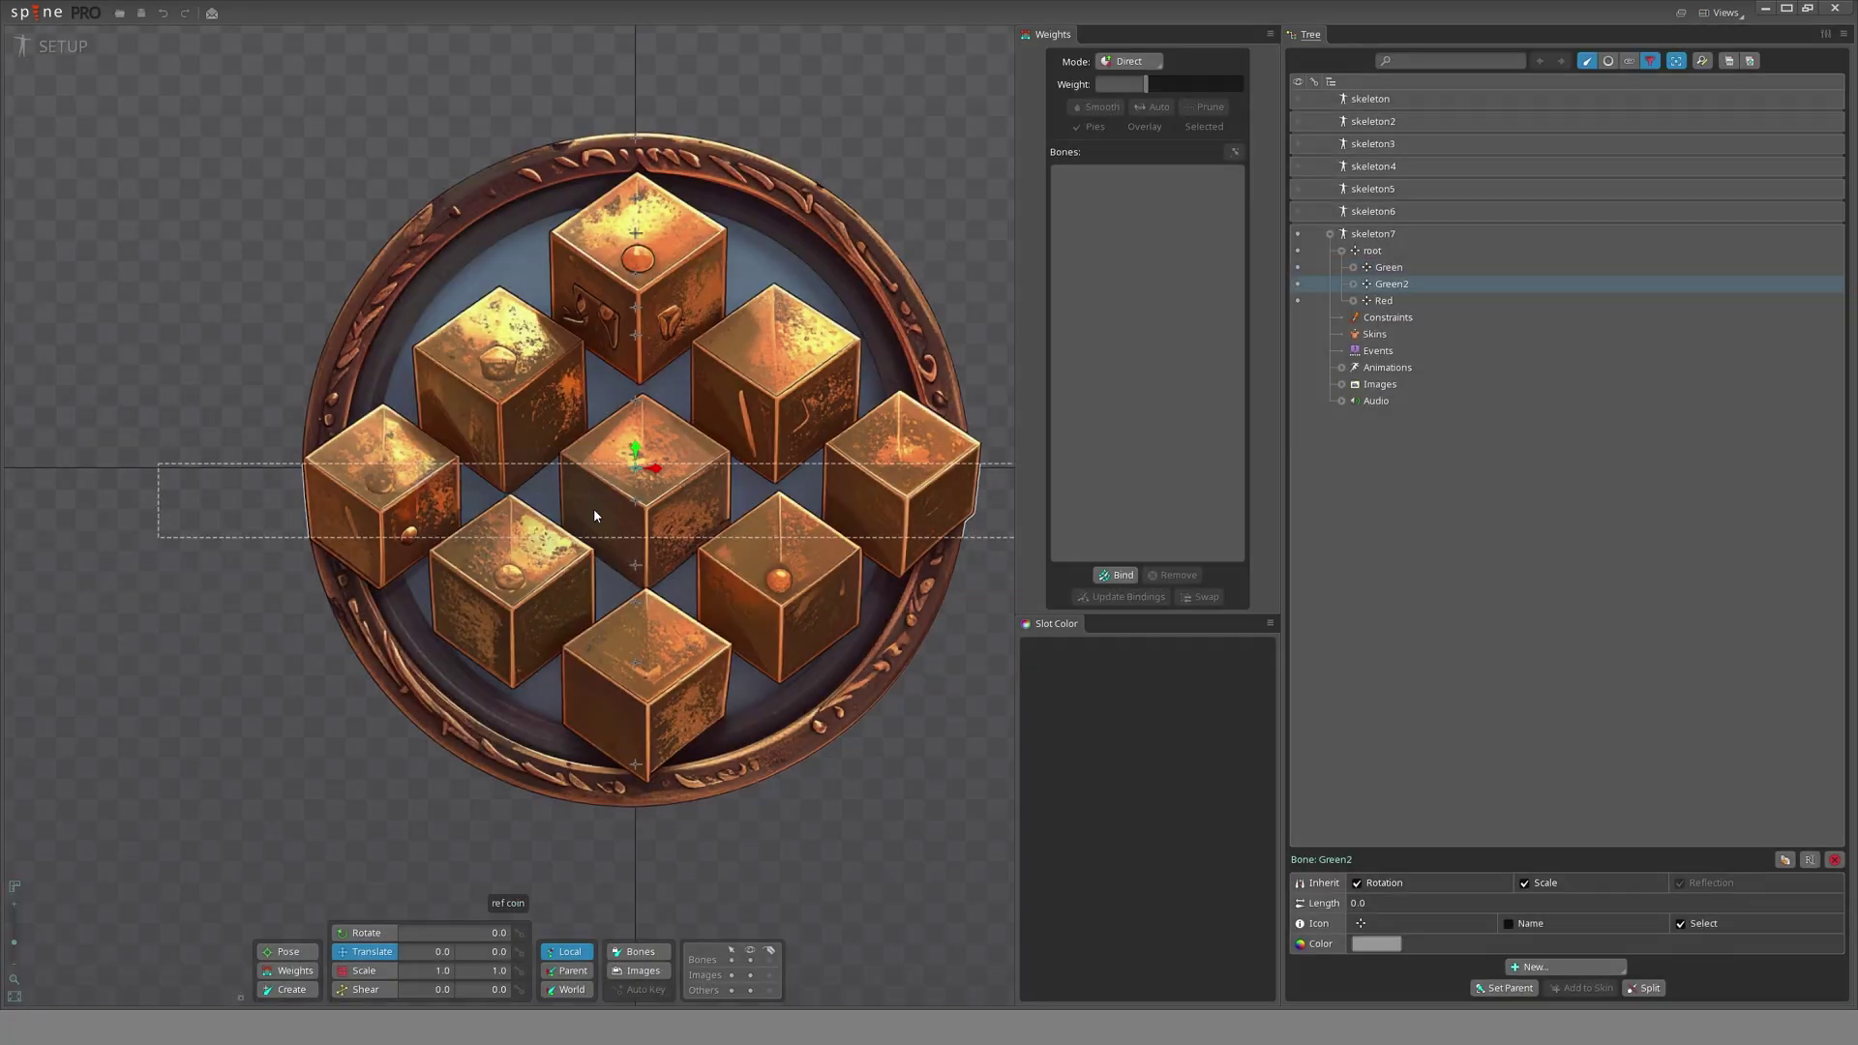
double_click(1390, 284)
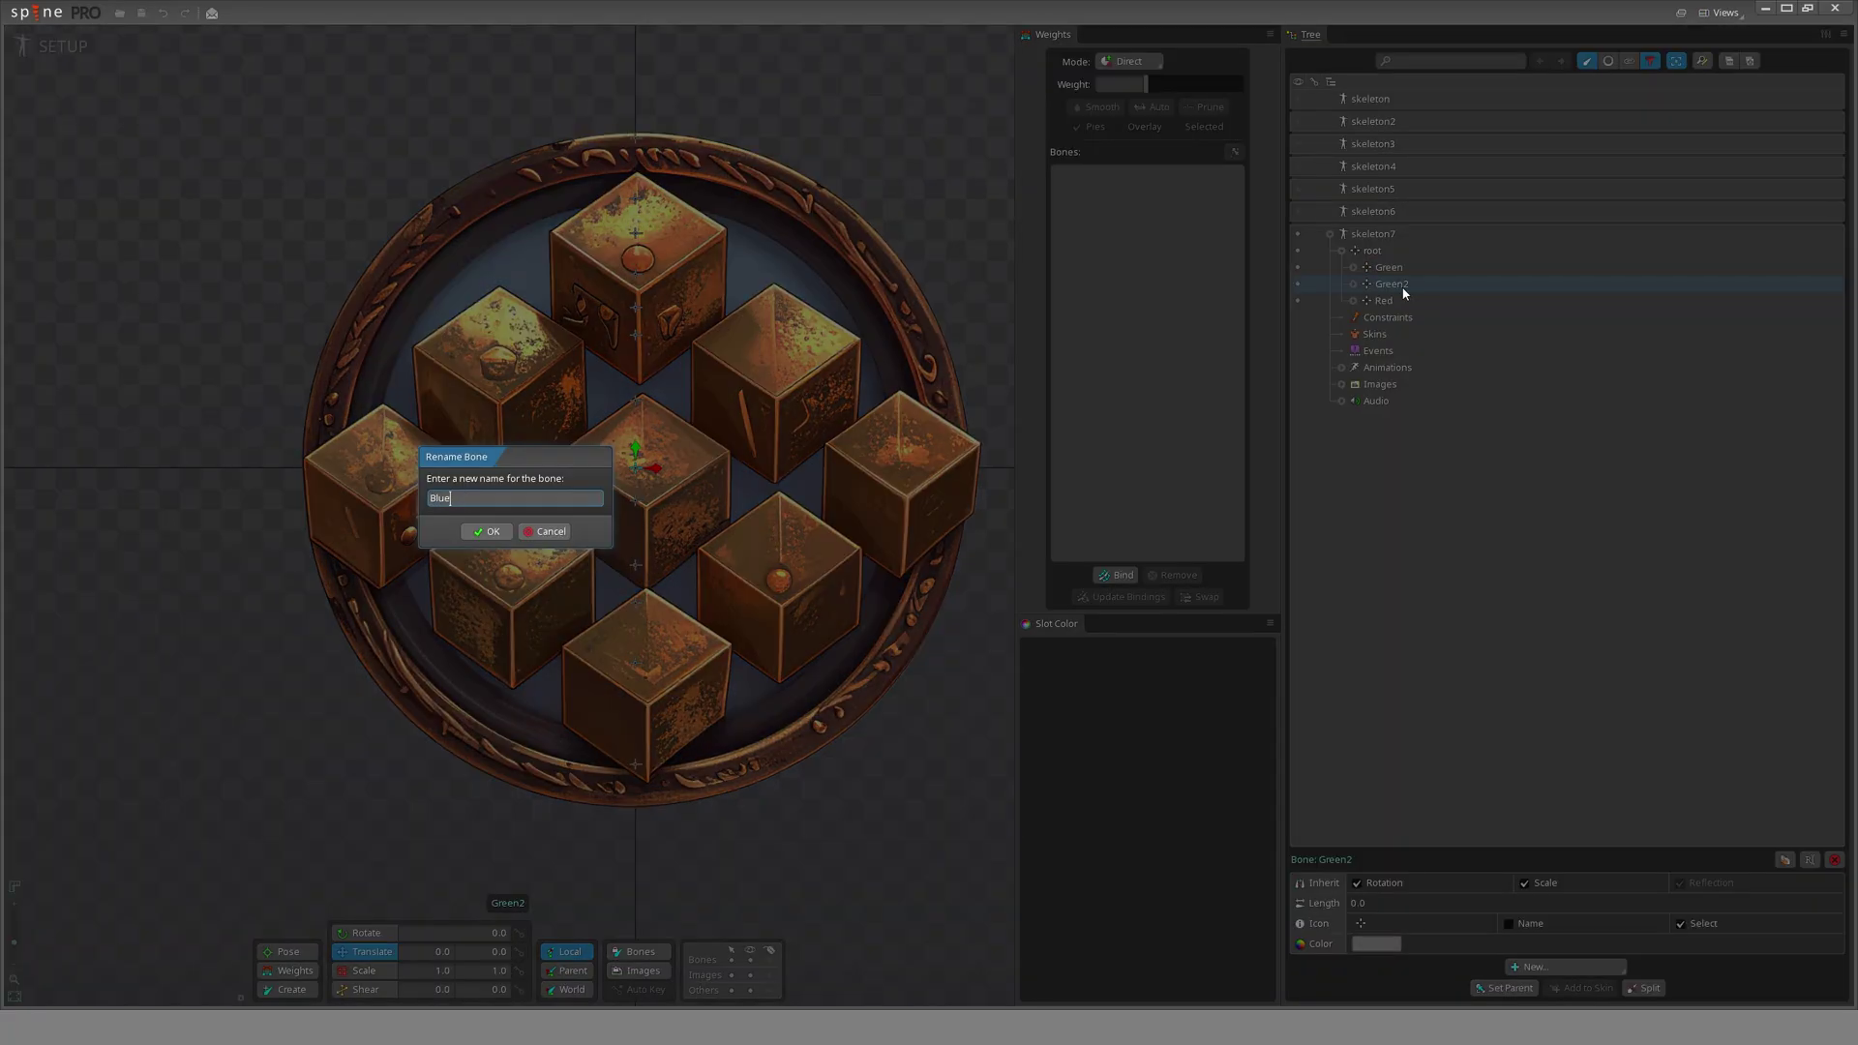
key(Return)
- Give the Blue, Green and Red bones a round icon and color each bone to match its name
shift+click(1386, 306)
click(1361, 924)
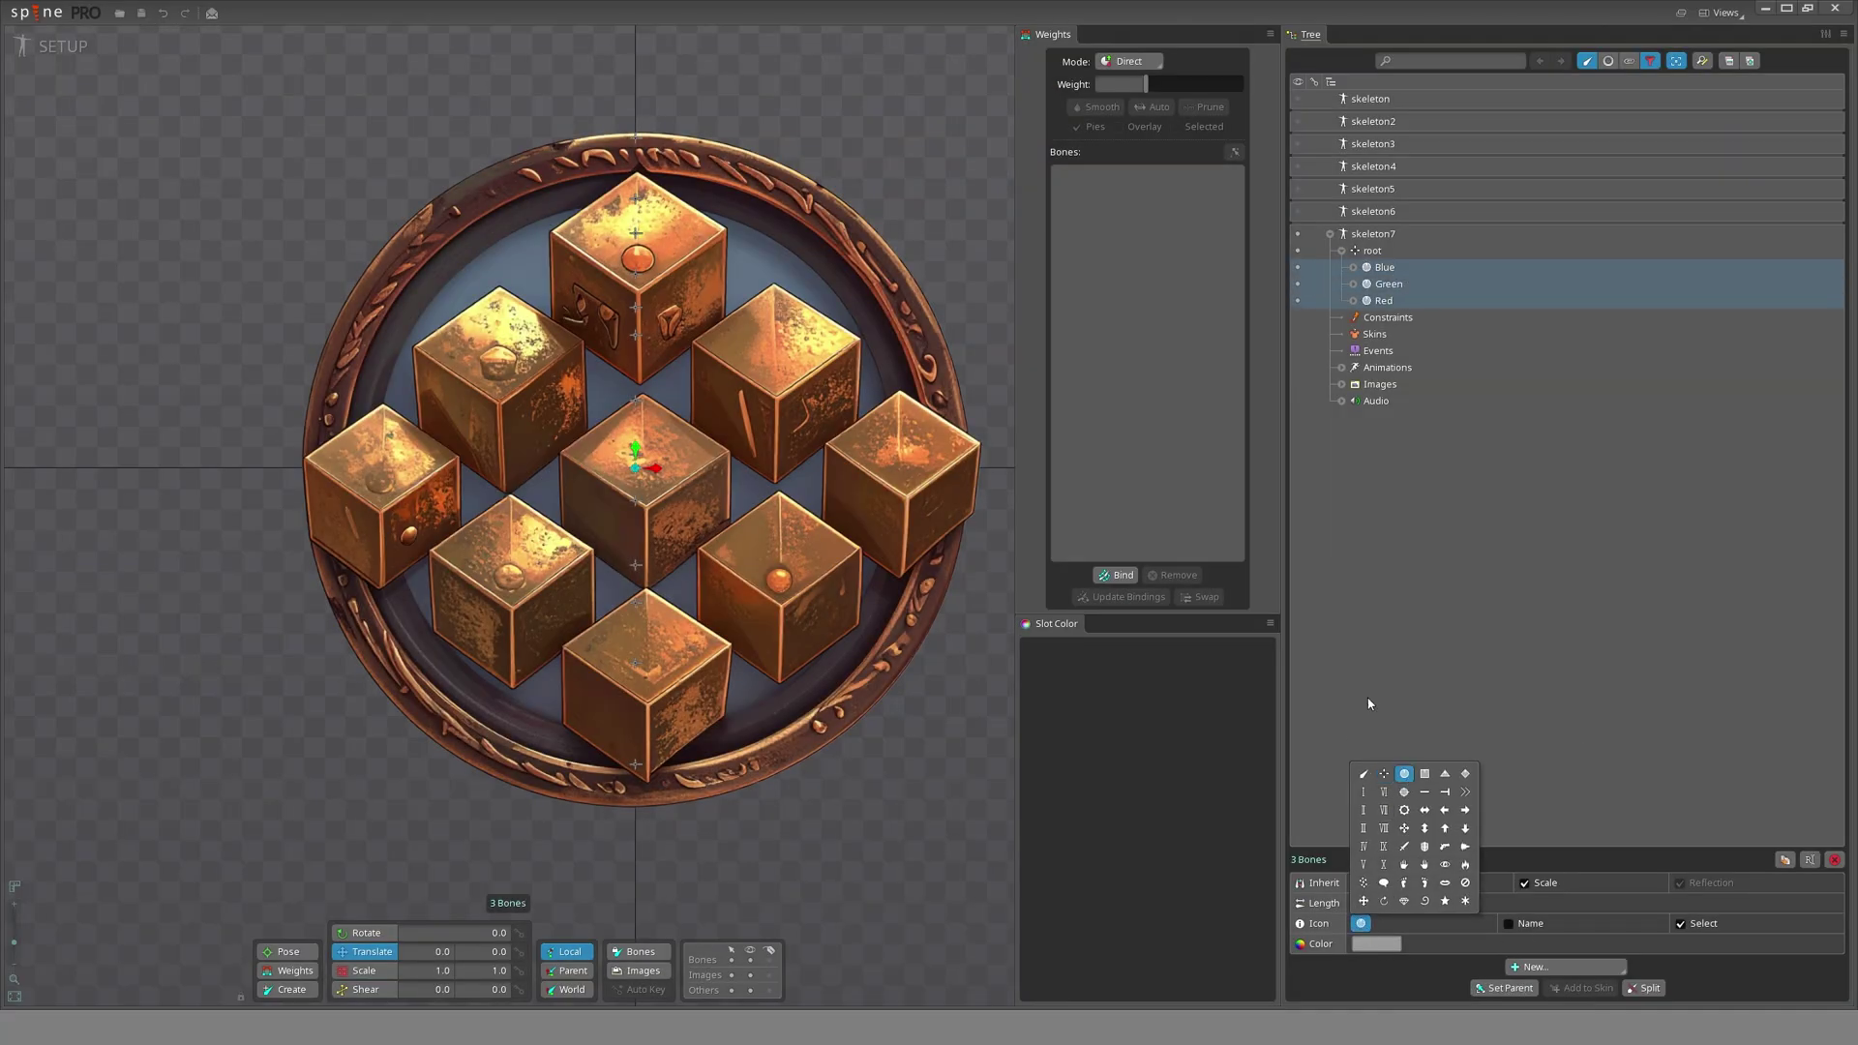
scroll(682, 422, up, 5)
click(1422, 267)
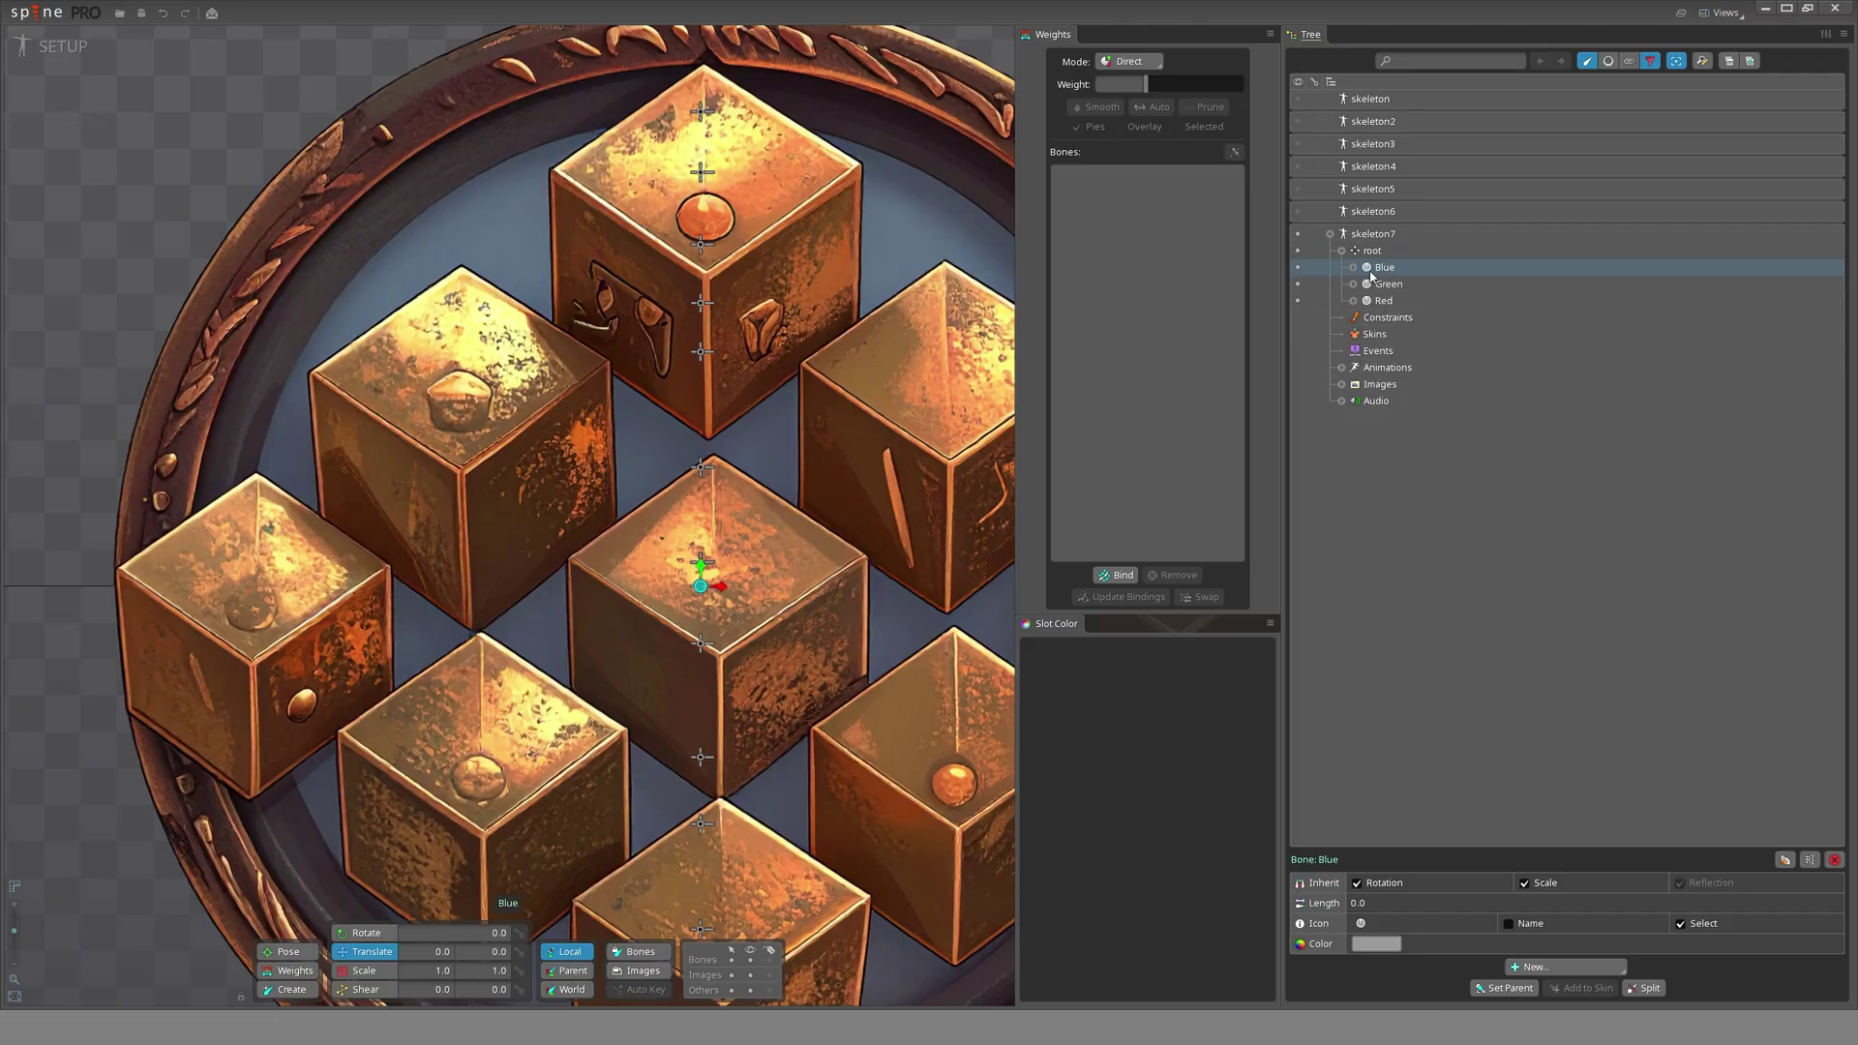
click(1375, 943)
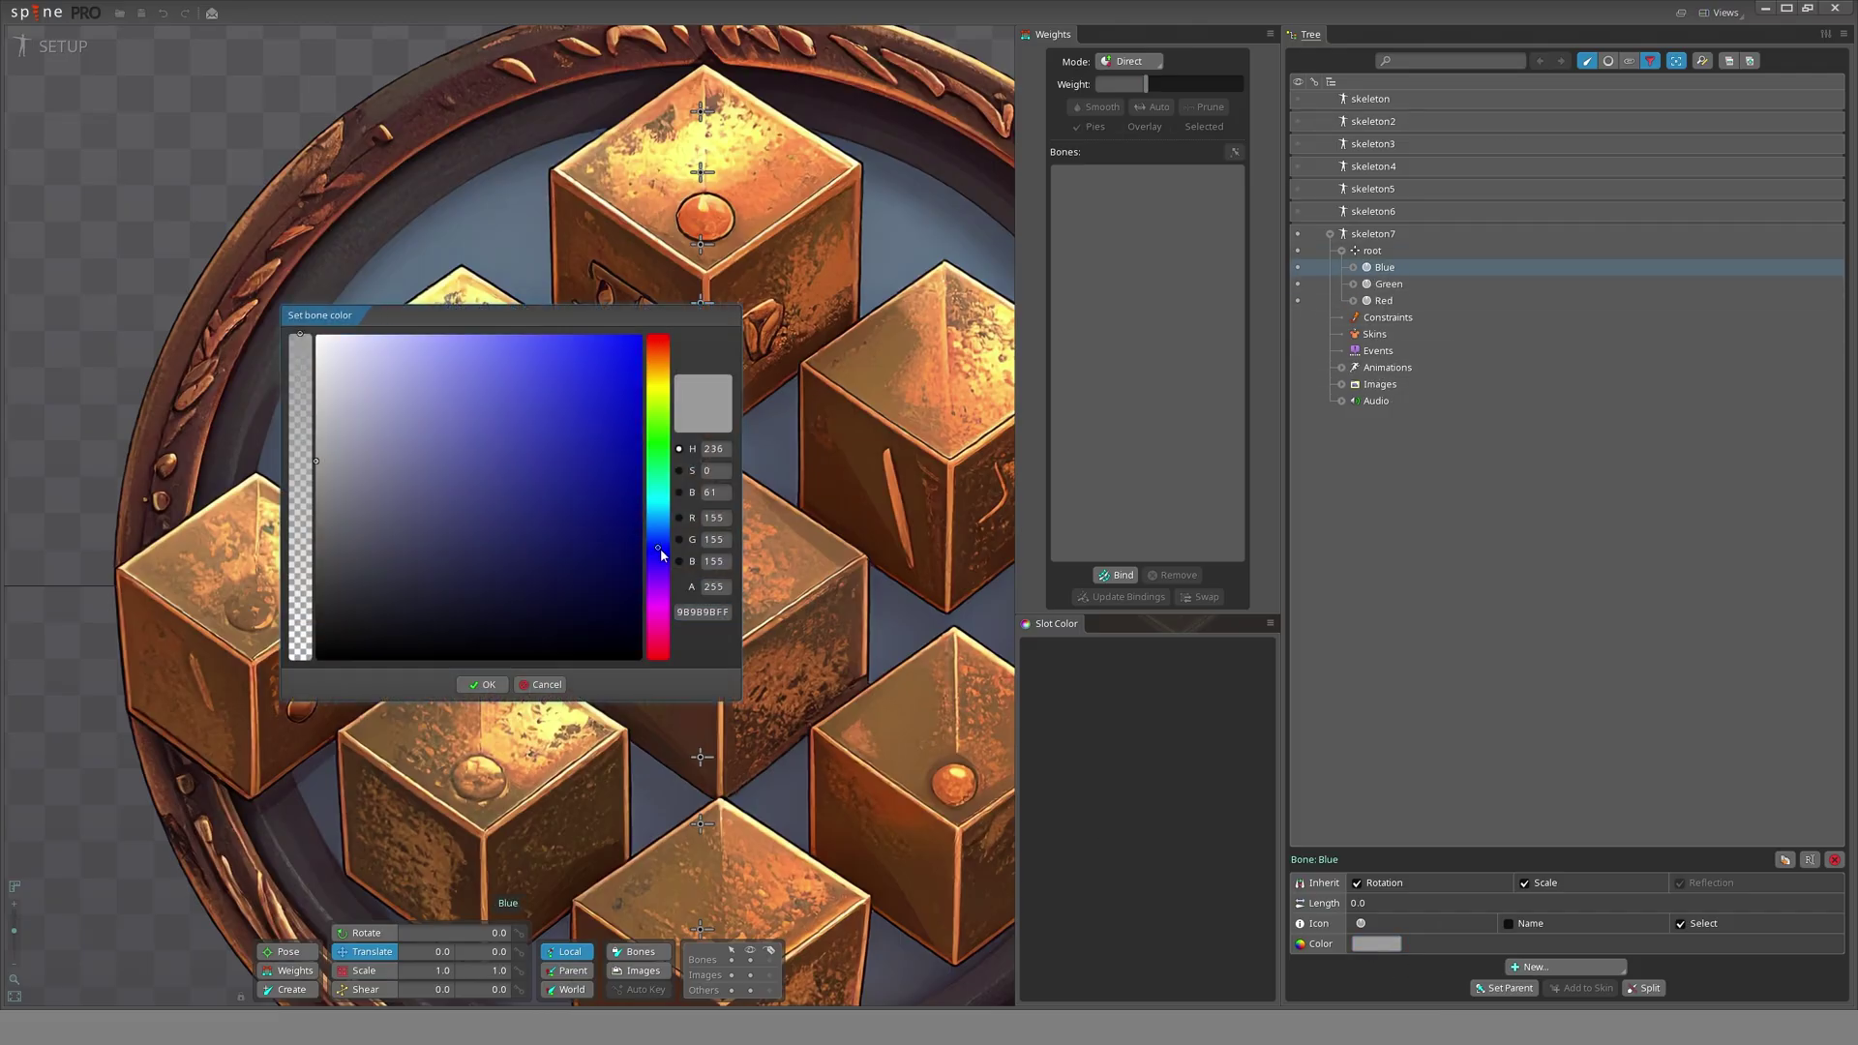
click(643, 373)
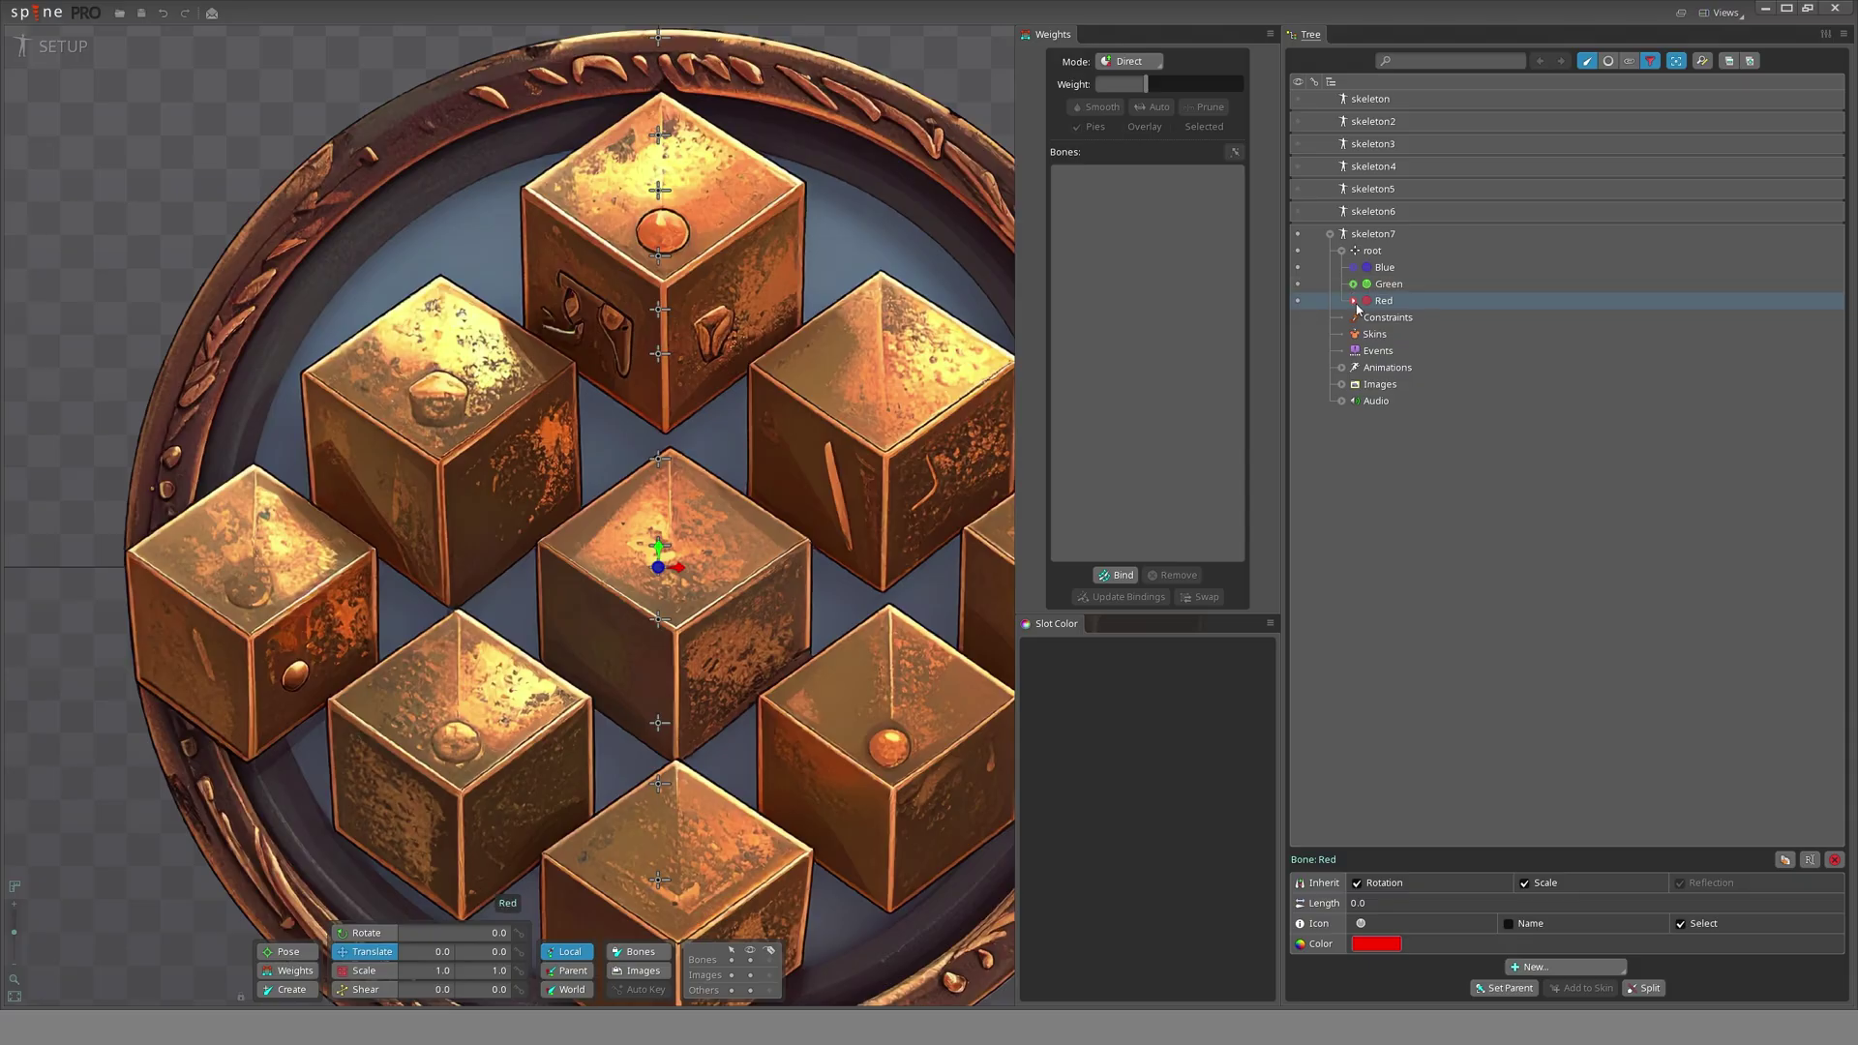
- Display slots in the tree and tint all 13 slice slots under the Blue bone pure blue, with R and G set to 0
click(1383, 267)
click(1353, 267)
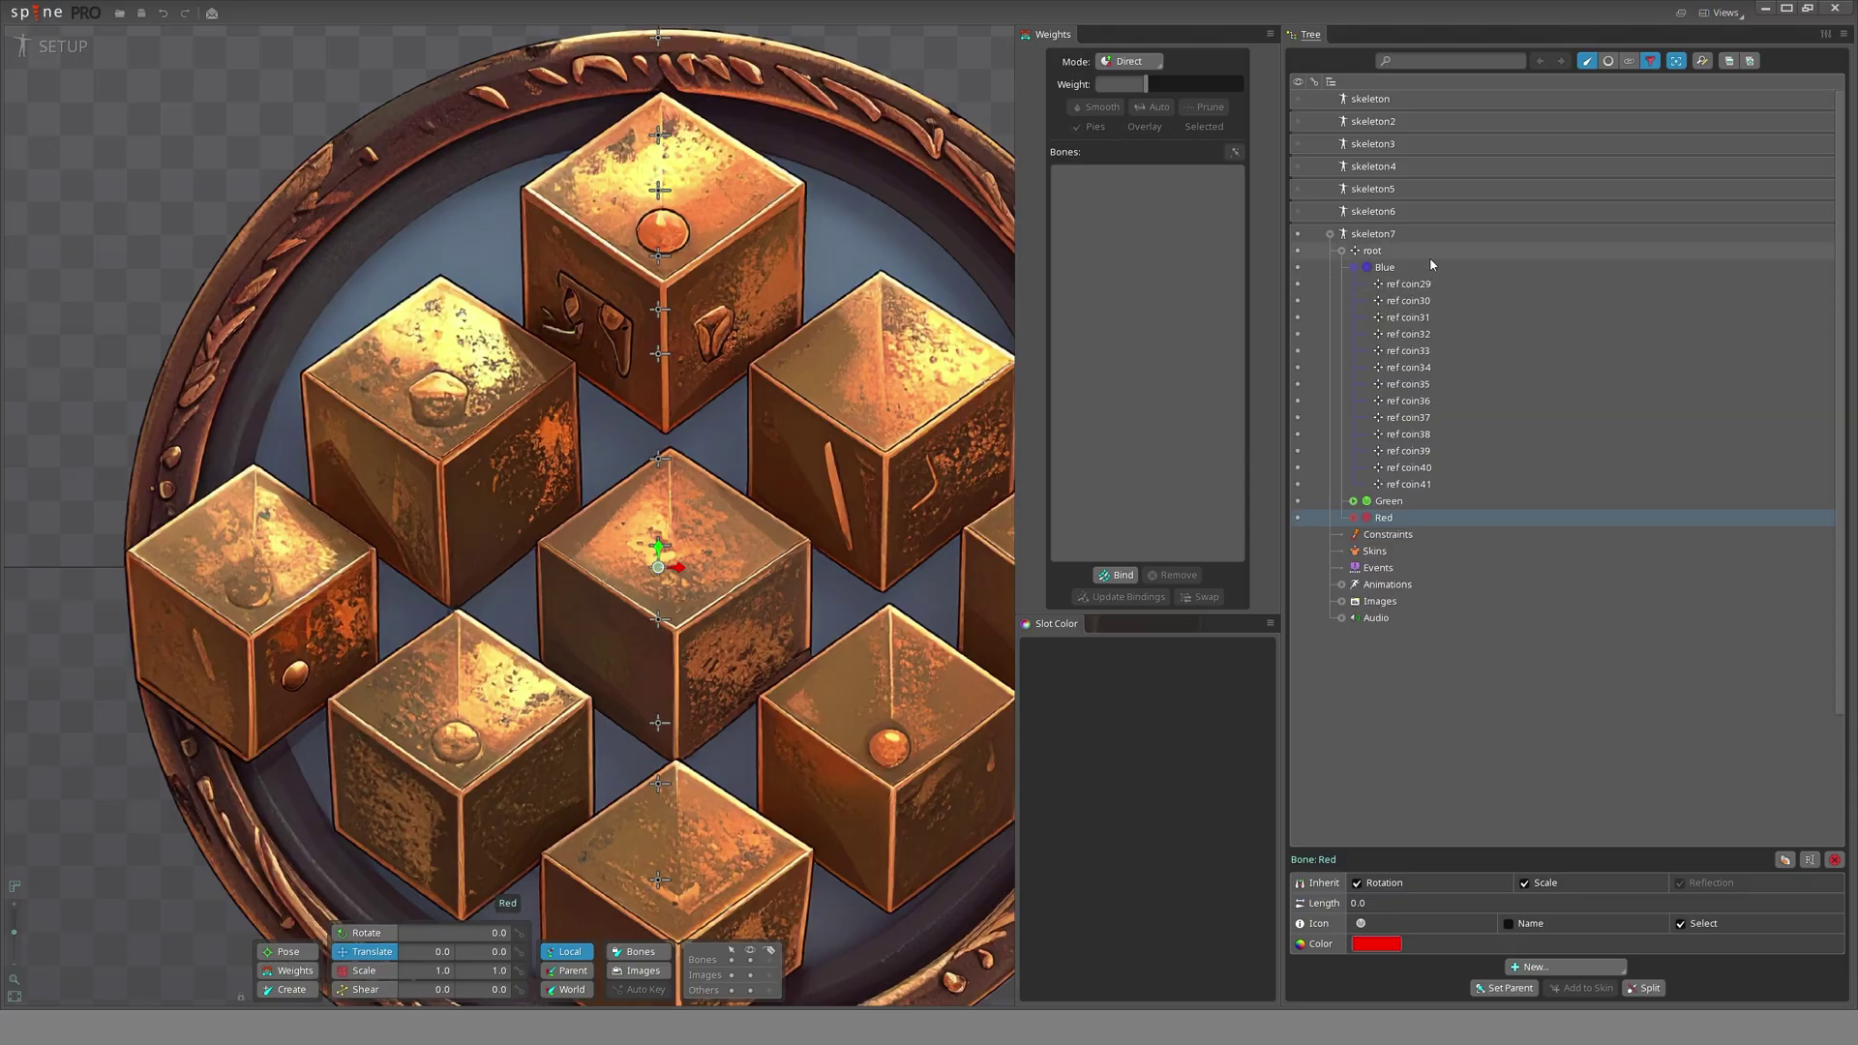
click(1607, 60)
click(1419, 300)
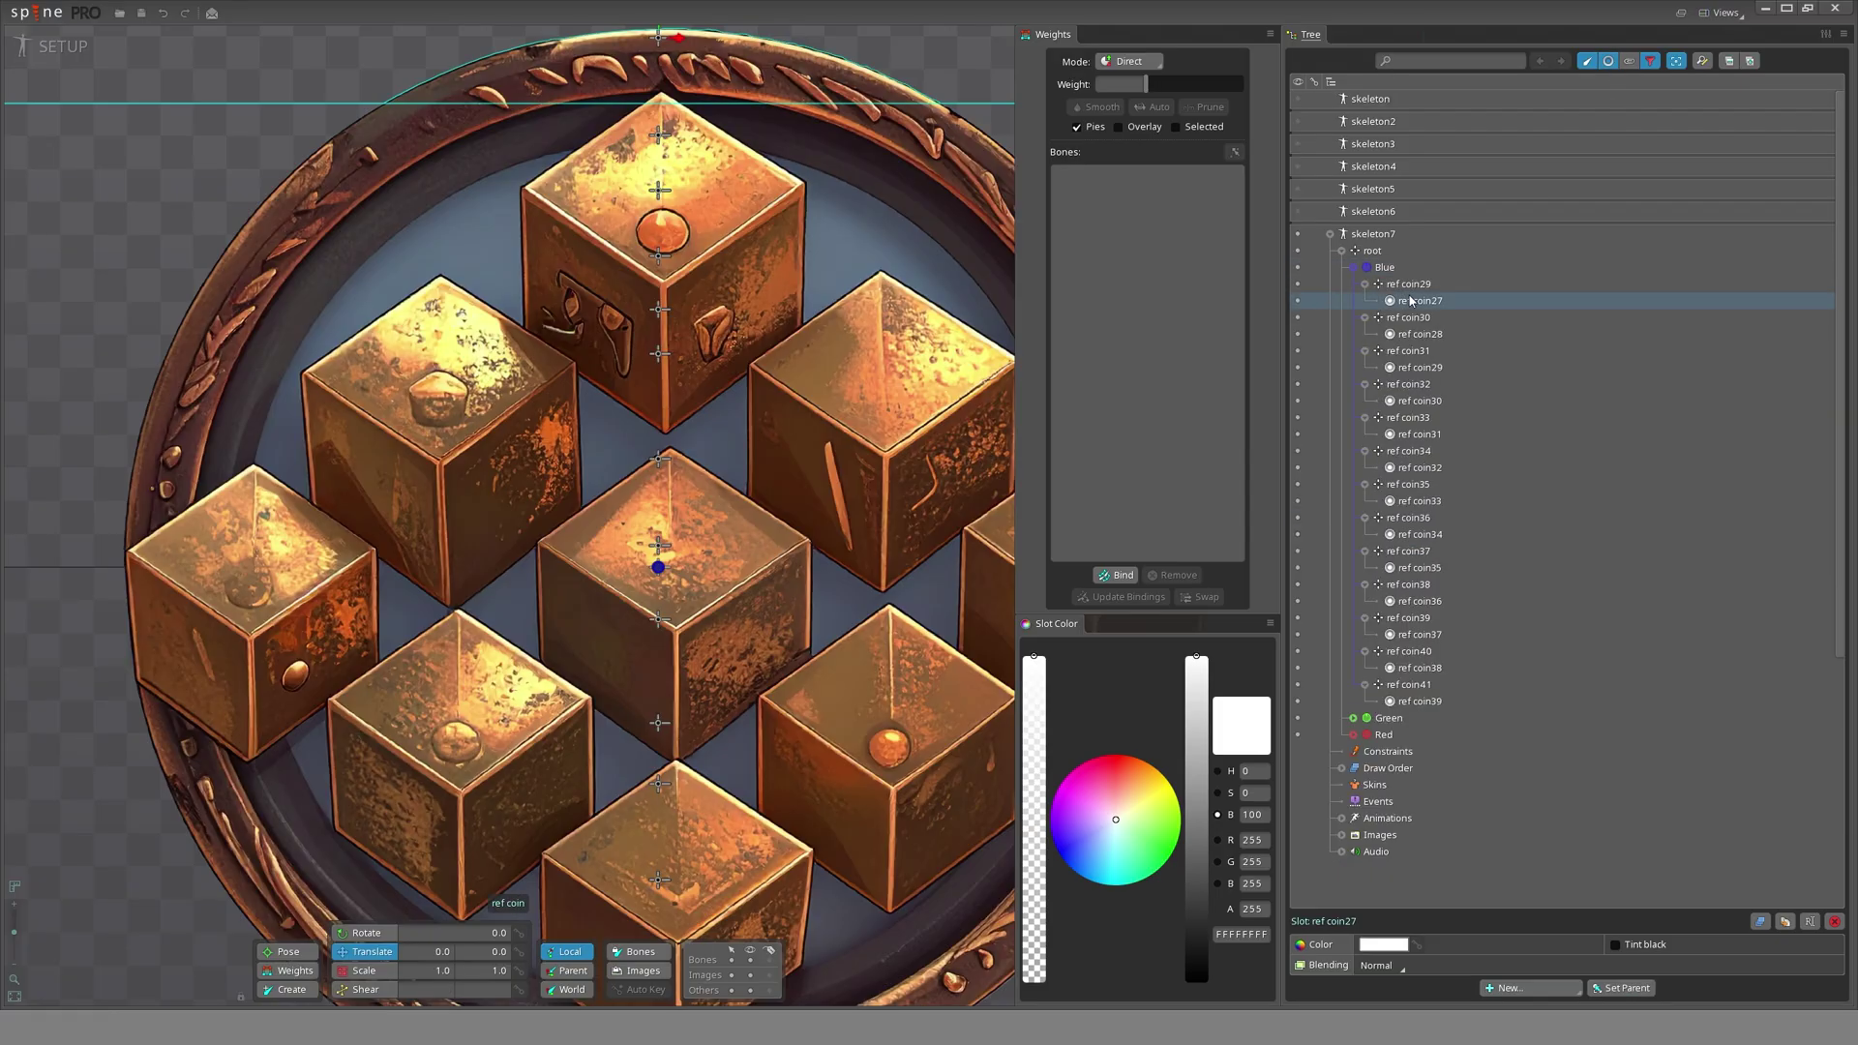
ctrl+click(1419, 334)
ctrl+click(1418, 368)
ctrl+click(1416, 434)
ctrl+click(1415, 467)
ctrl+click(1415, 534)
ctrl+click(1415, 568)
ctrl+click(1414, 601)
ctrl+click(1415, 635)
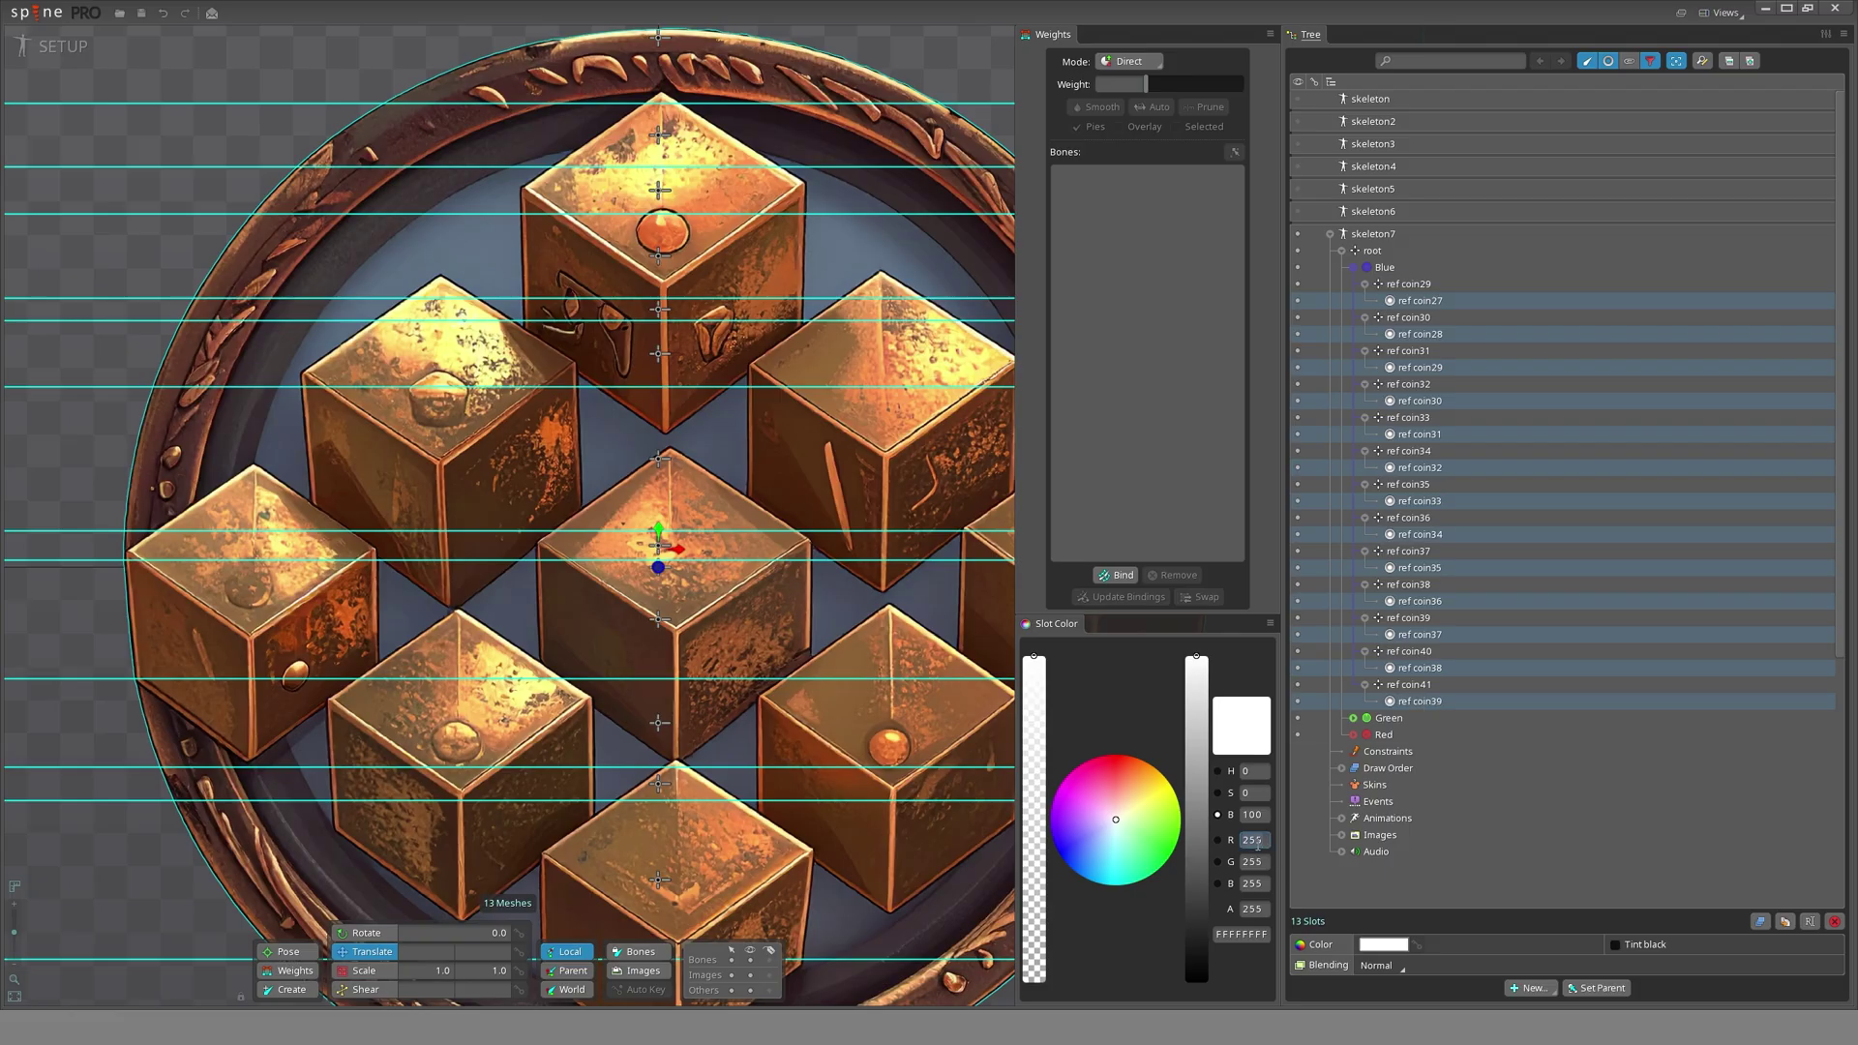
text(0)
click(1255, 862)
text(0)
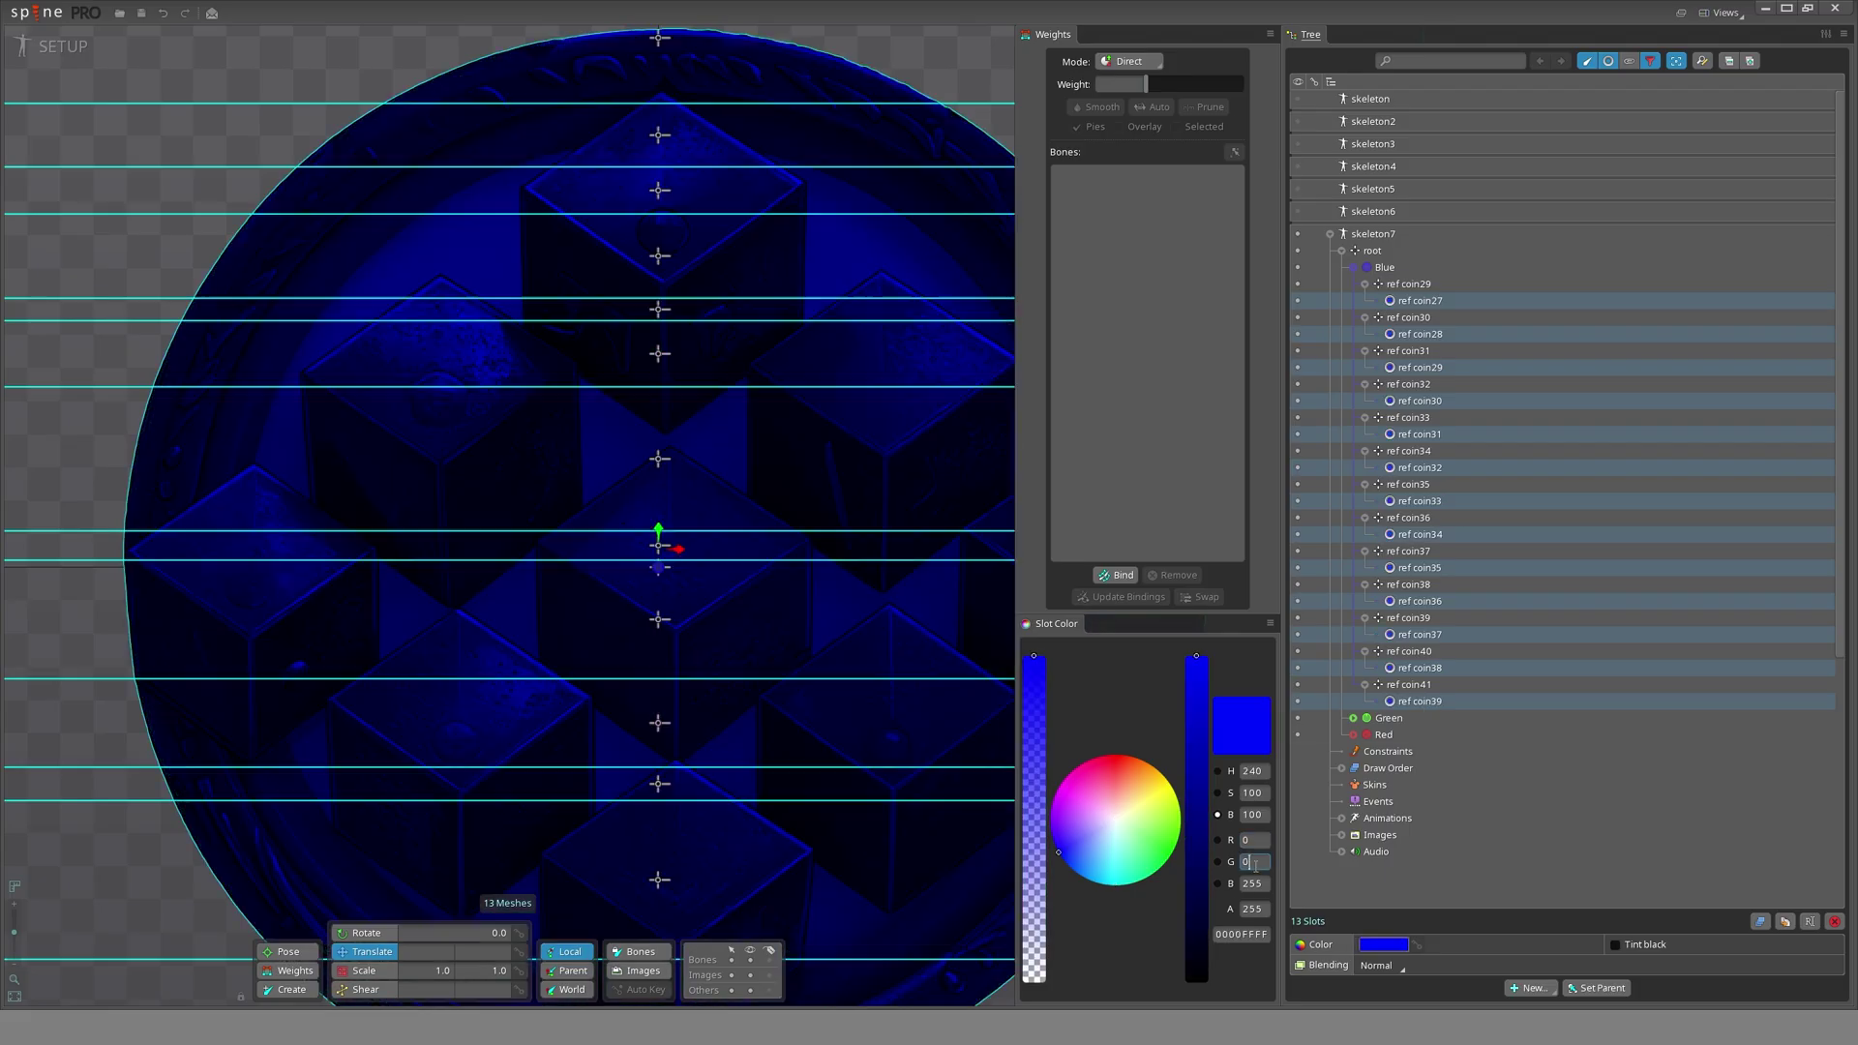
click(1354, 268)
click(1355, 268)
click(1355, 268)
click(1354, 269)
click(1355, 268)
- Tint all 13 slice slots under the Green bone pure green by setting R and B to 0
click(1388, 283)
click(1352, 283)
click(1420, 318)
ctrl+click(1420, 350)
ctrl+click(1419, 384)
ctrl+click(1420, 417)
ctrl+click(1420, 451)
ctrl+click(1420, 484)
ctrl+click(1420, 518)
ctrl+click(1420, 617)
ctrl+click(1419, 651)
ctrl+click(1414, 716)
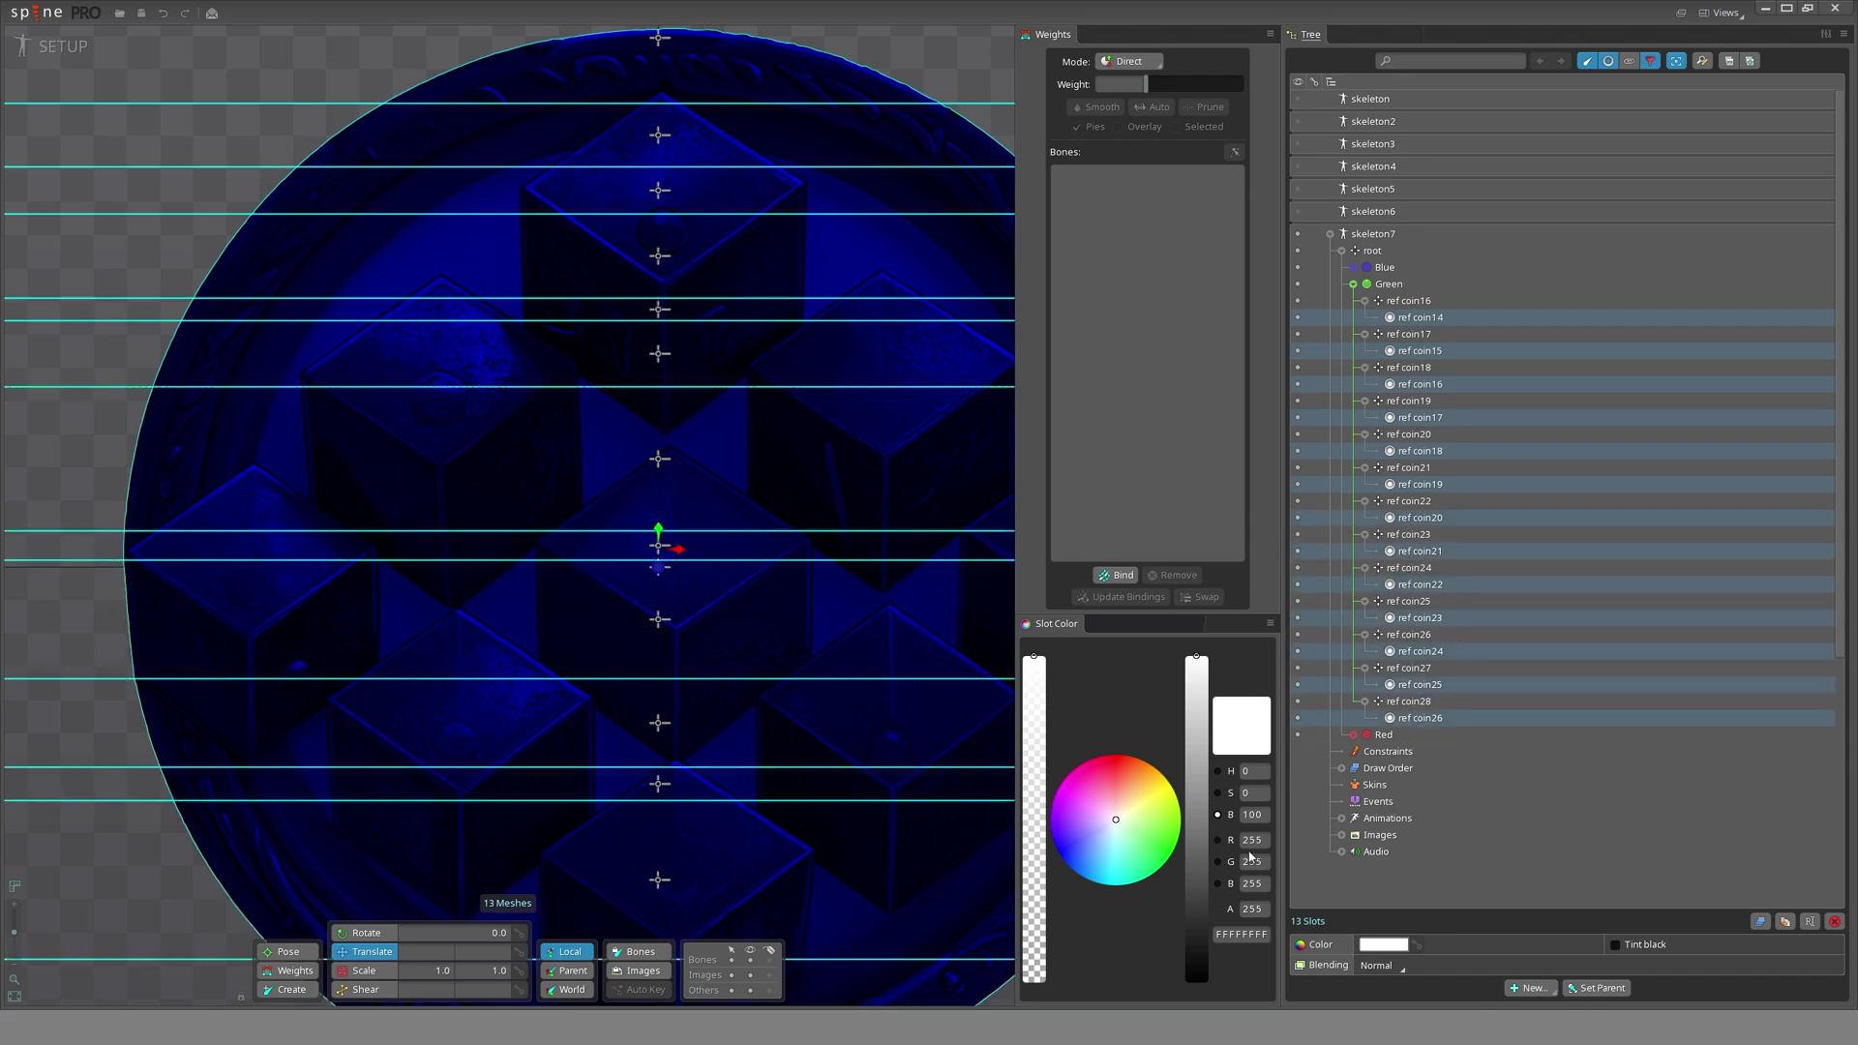
text(0)
click(1255, 884)
text(0)
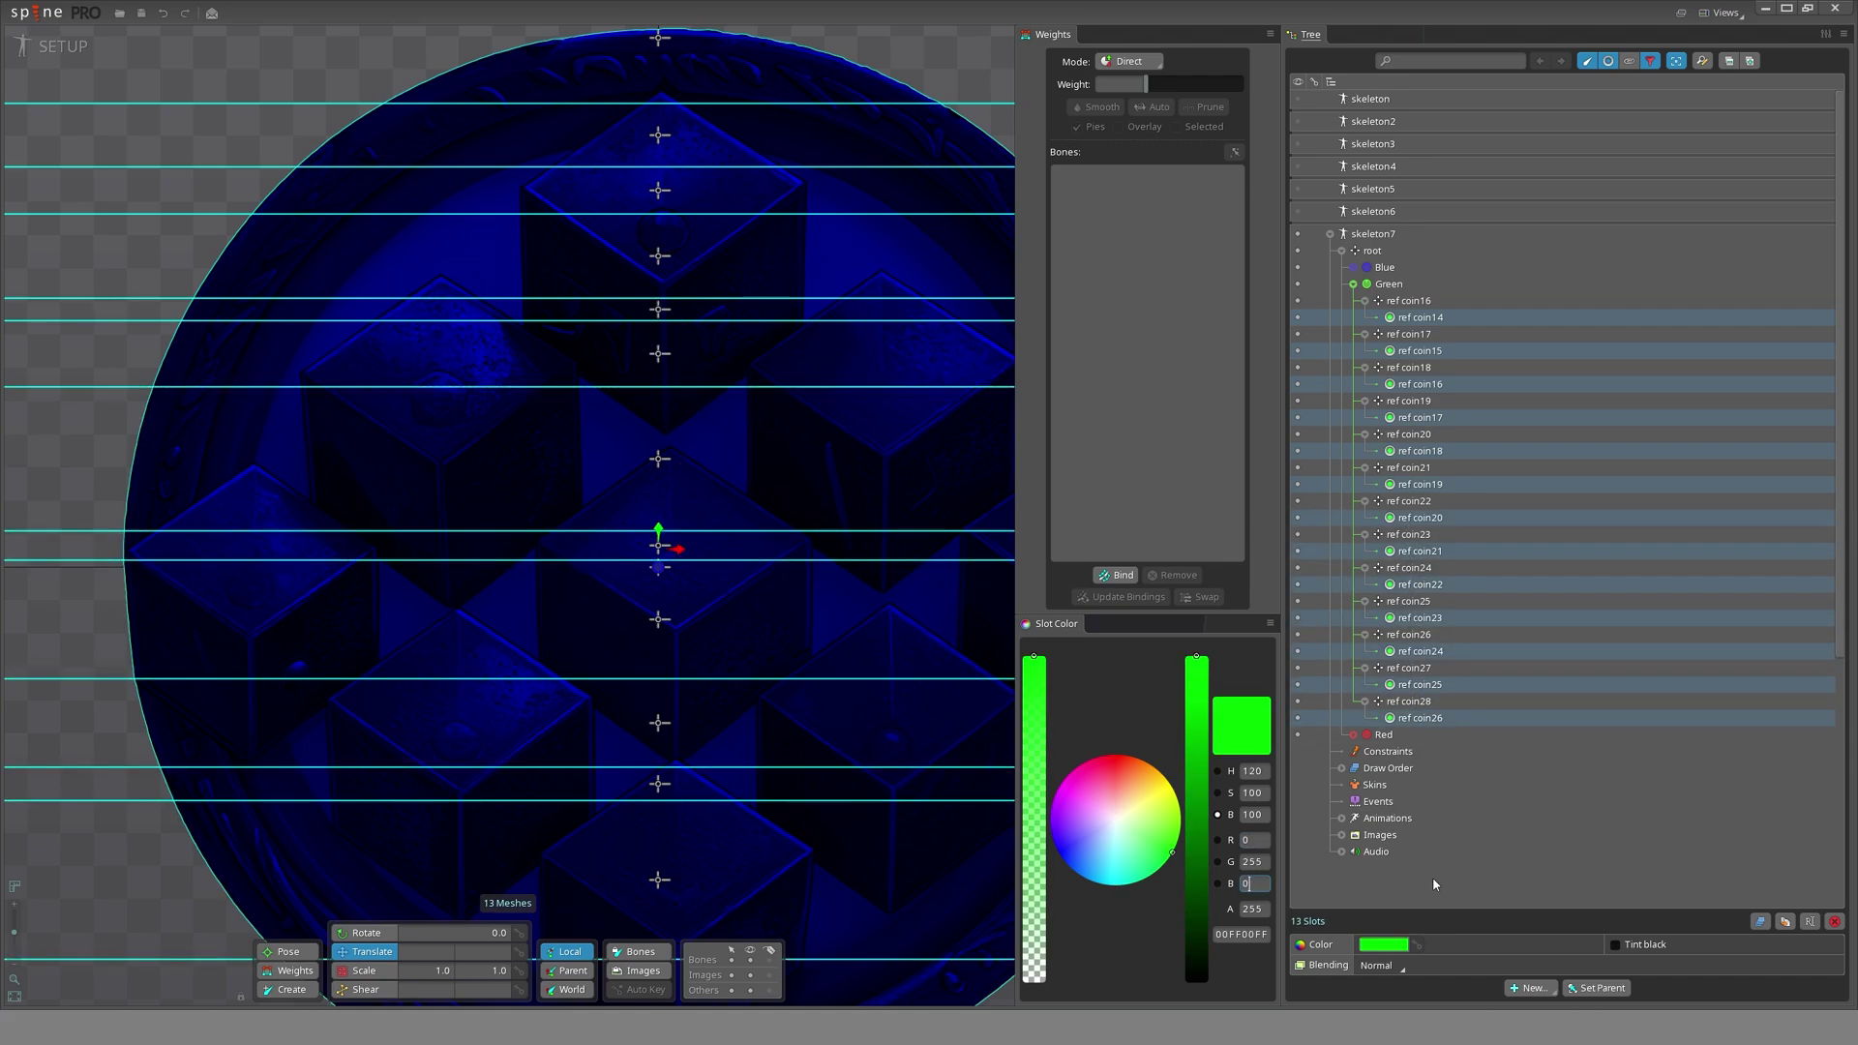
click(1353, 283)
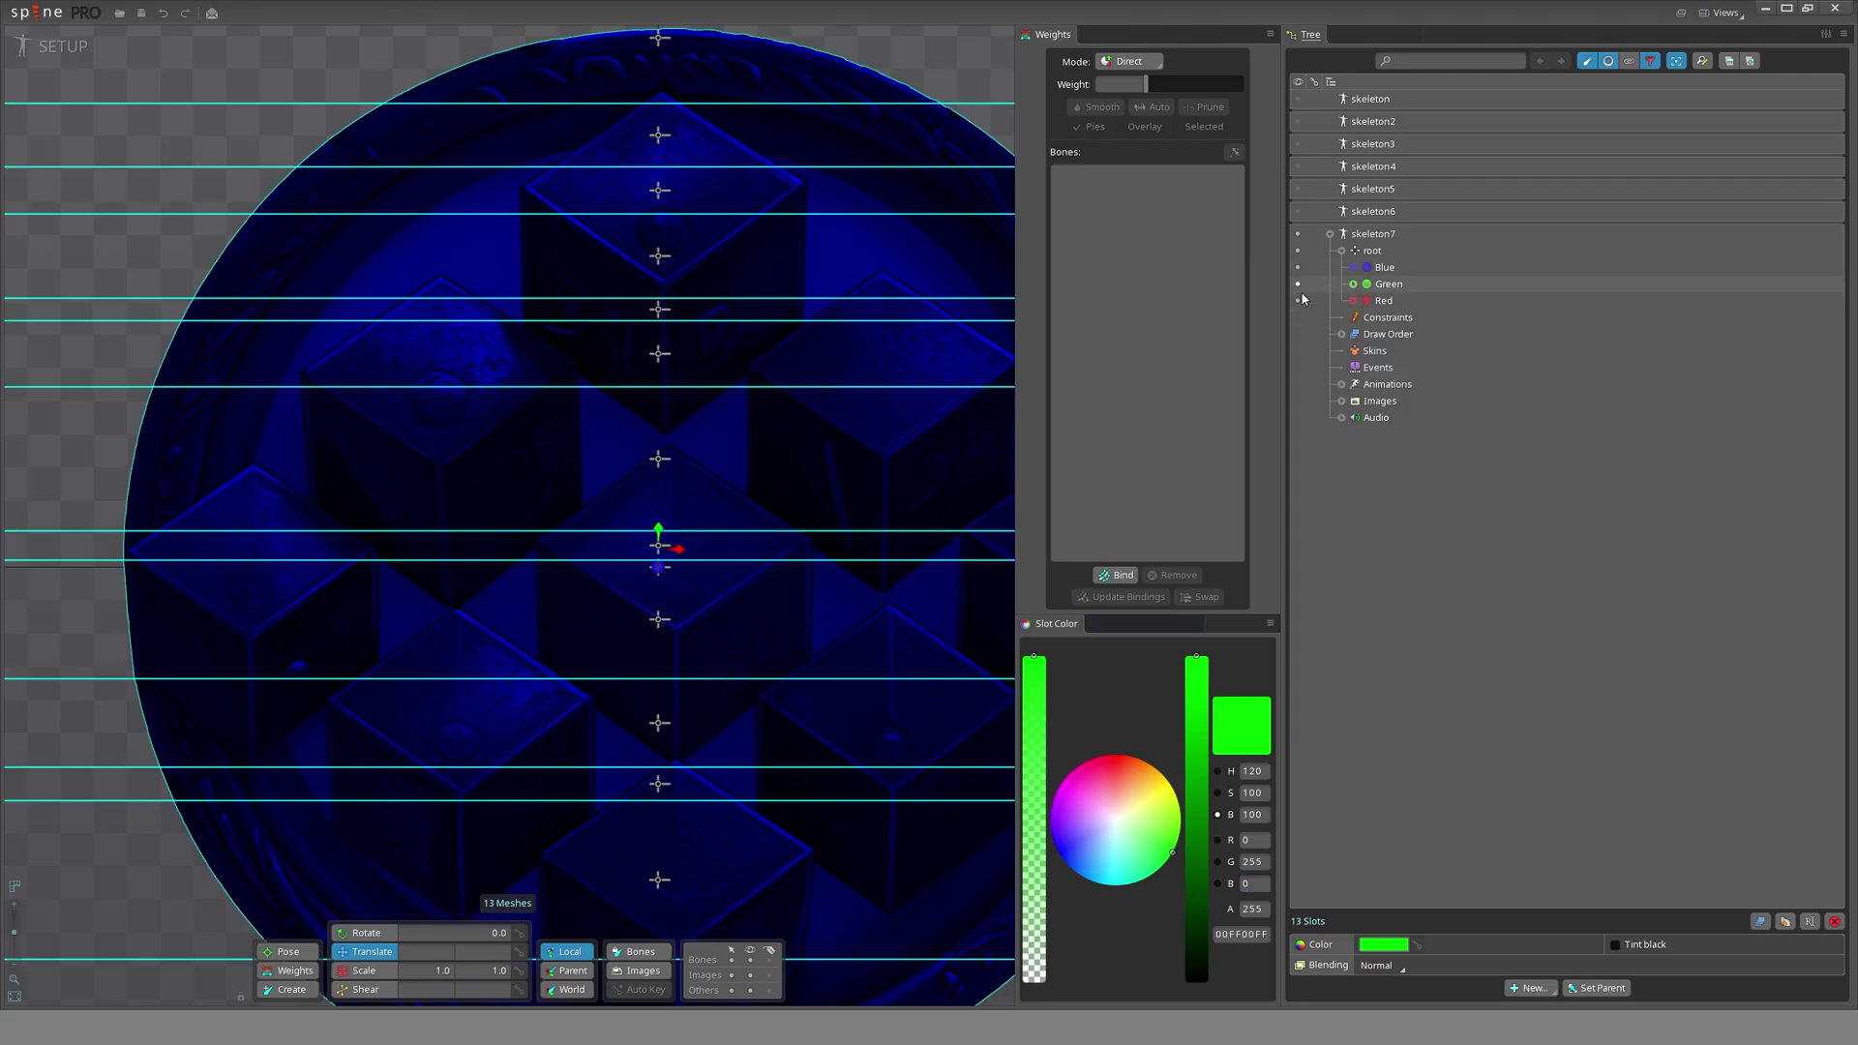
- Tint all 13 slice slots under the Red bone pure red by setting G and B to 0
click(1354, 301)
click(1422, 333)
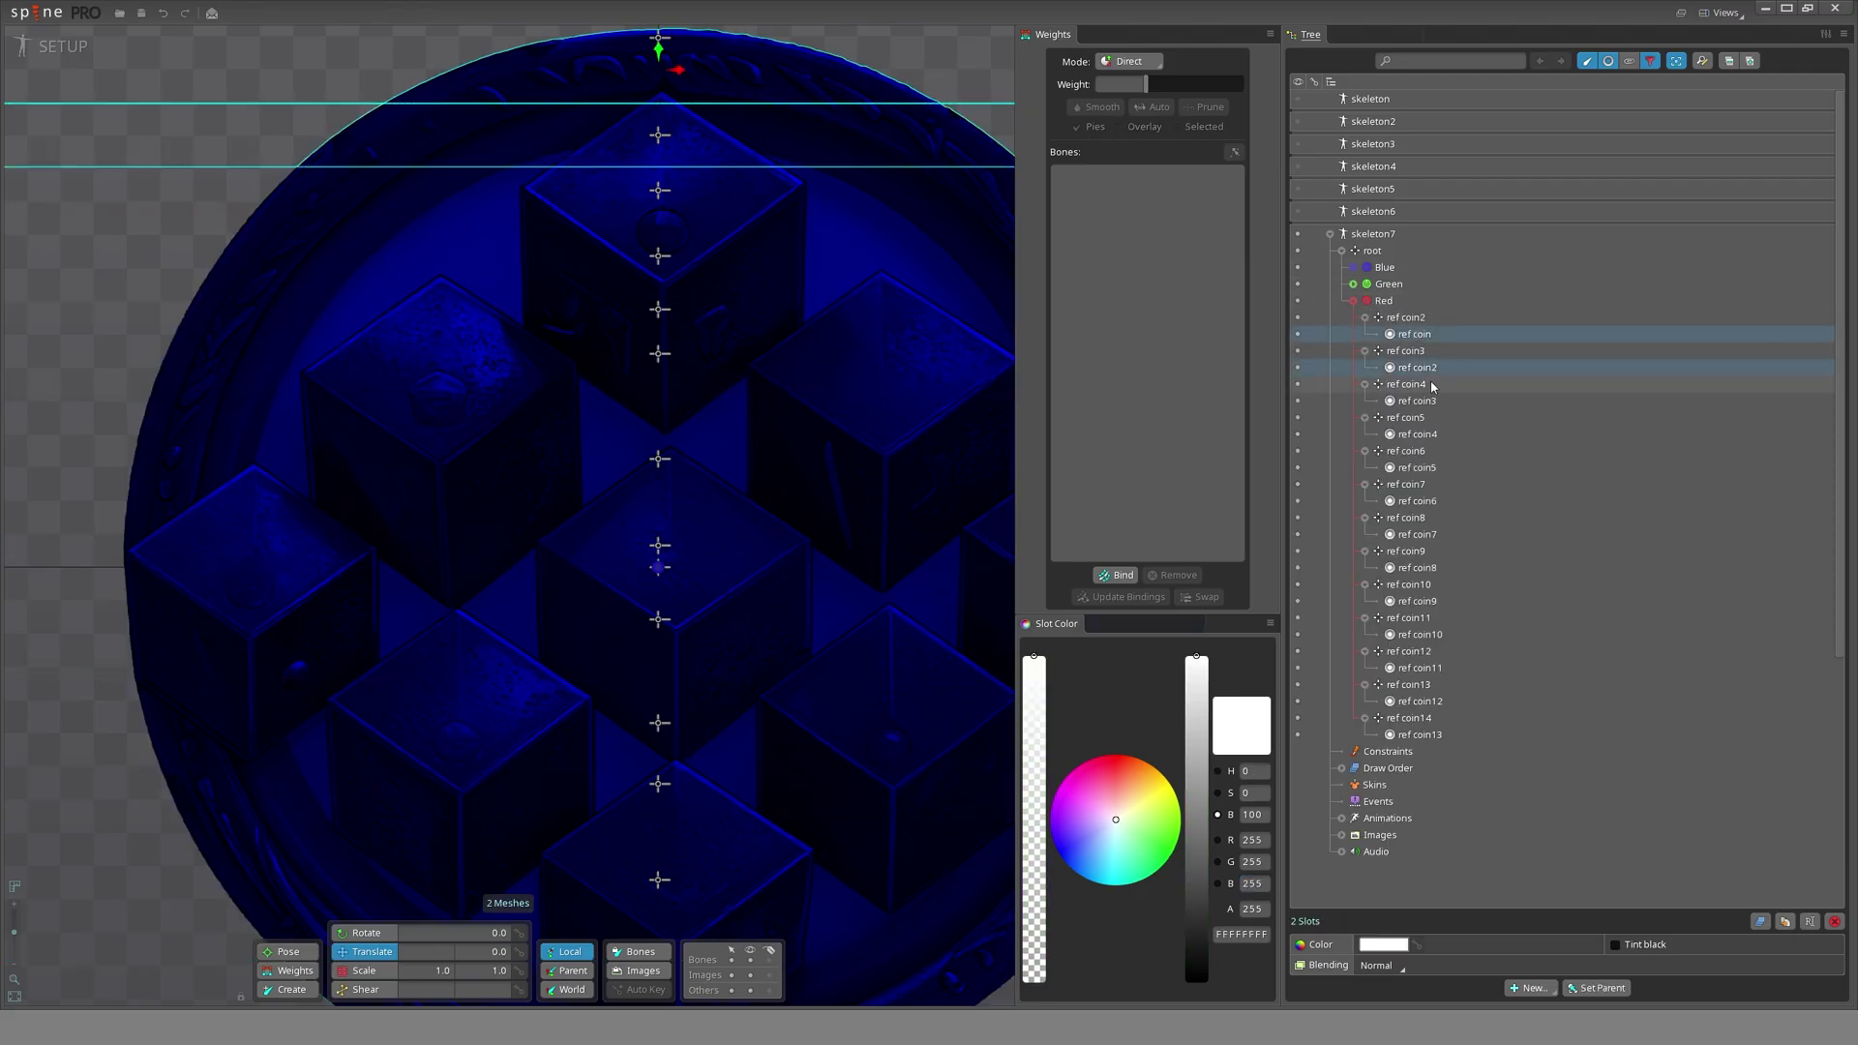
ctrl+click(1422, 401)
ctrl+click(1424, 434)
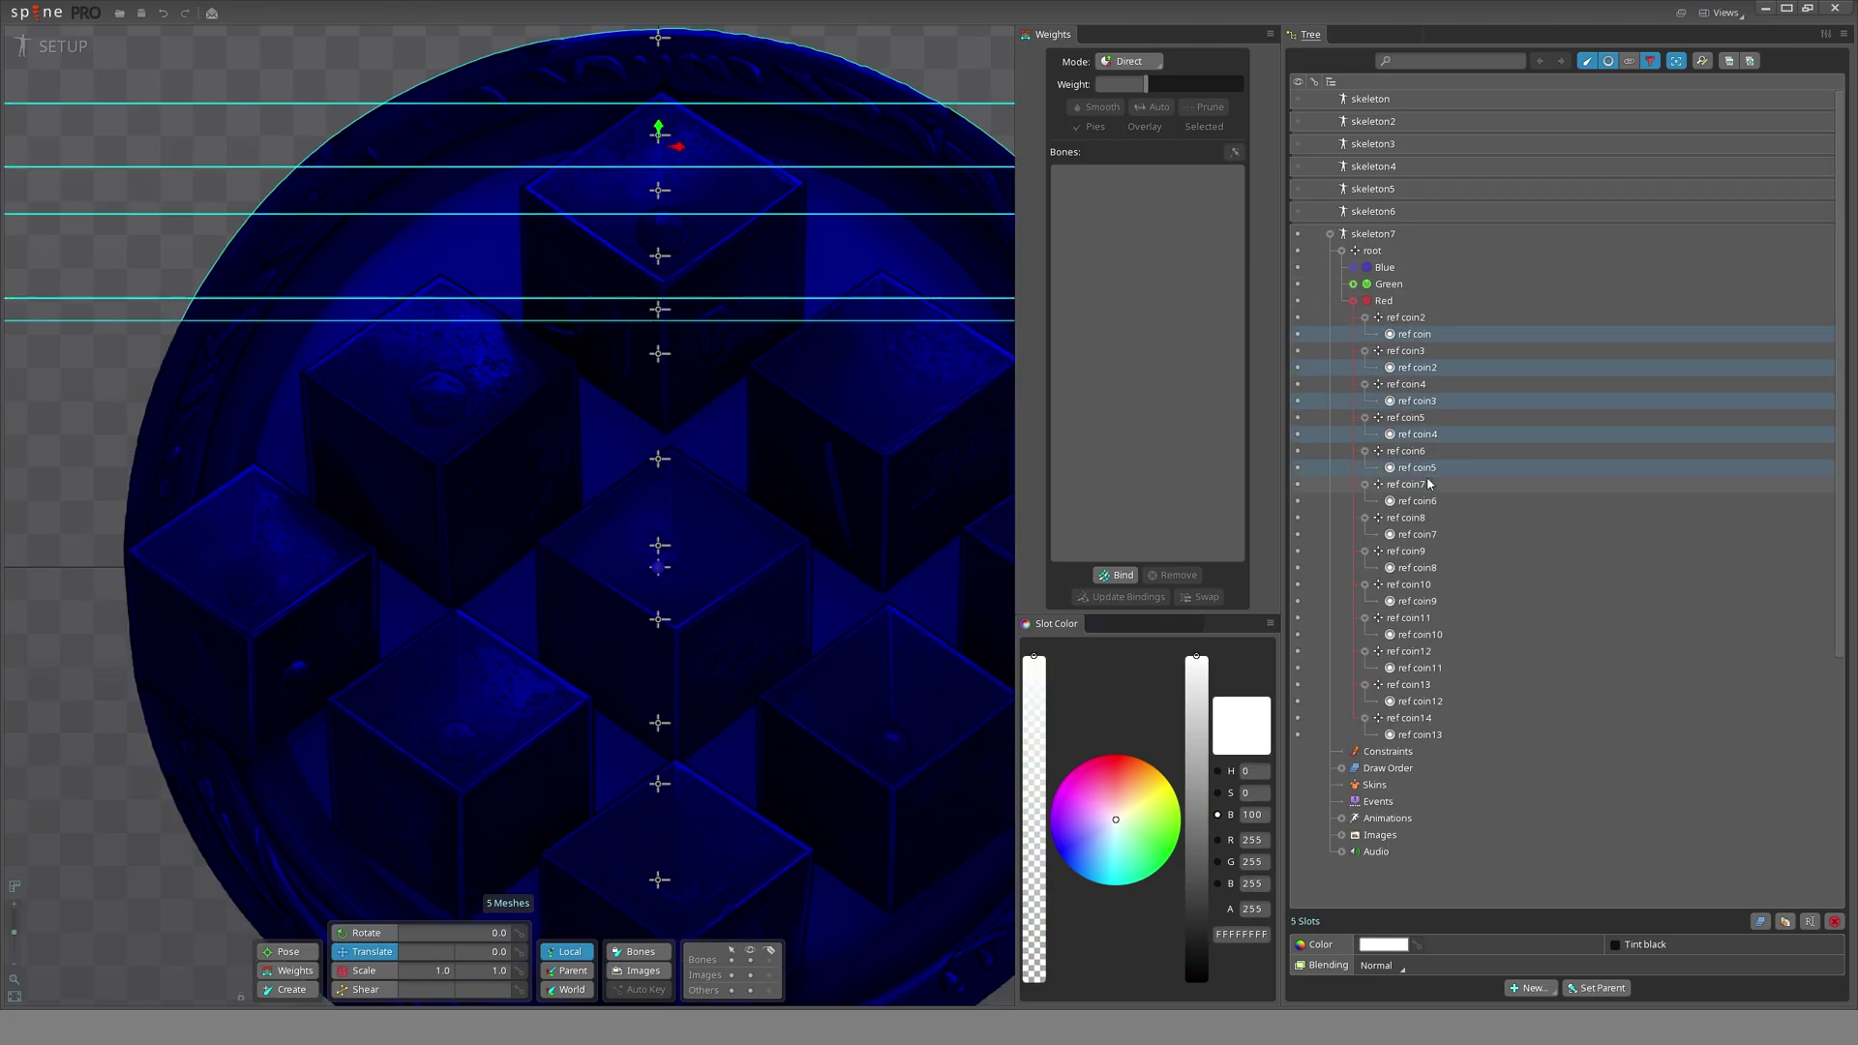
ctrl+click(1418, 500)
ctrl+click(1418, 534)
ctrl+click(1419, 568)
ctrl+click(1423, 602)
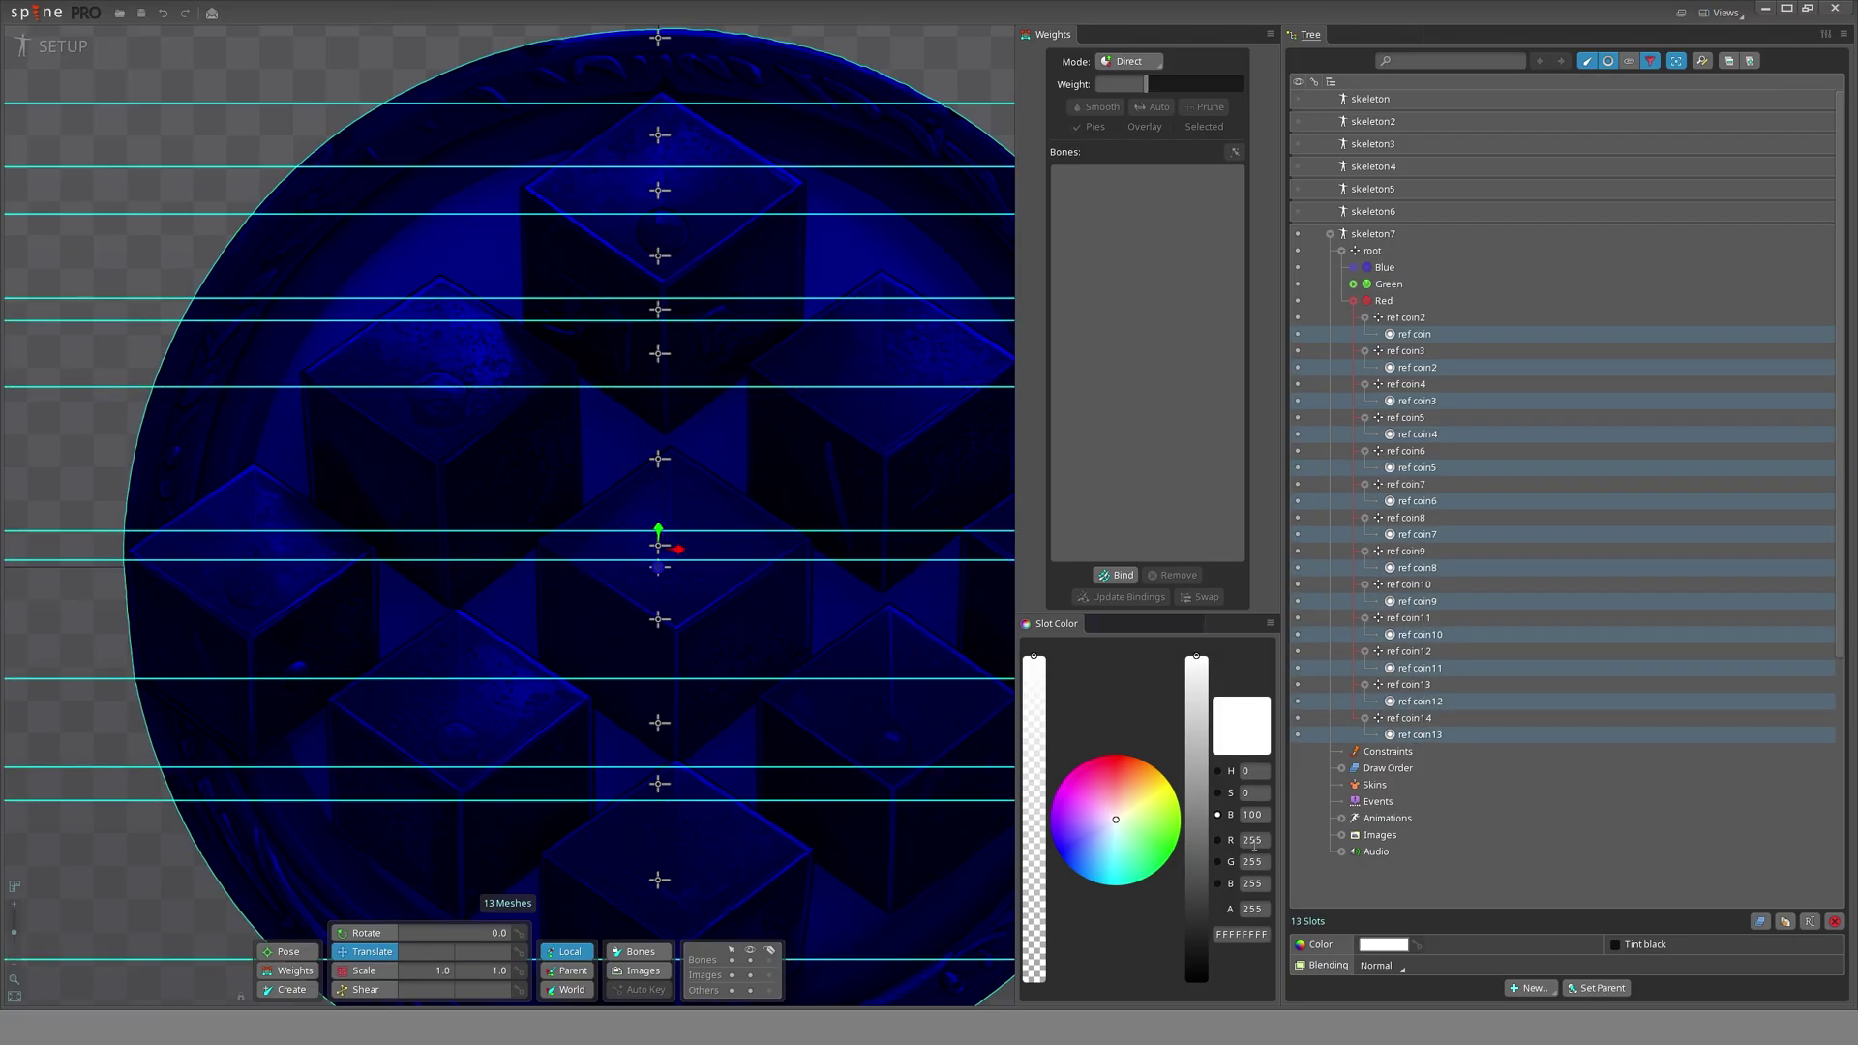
text(00)
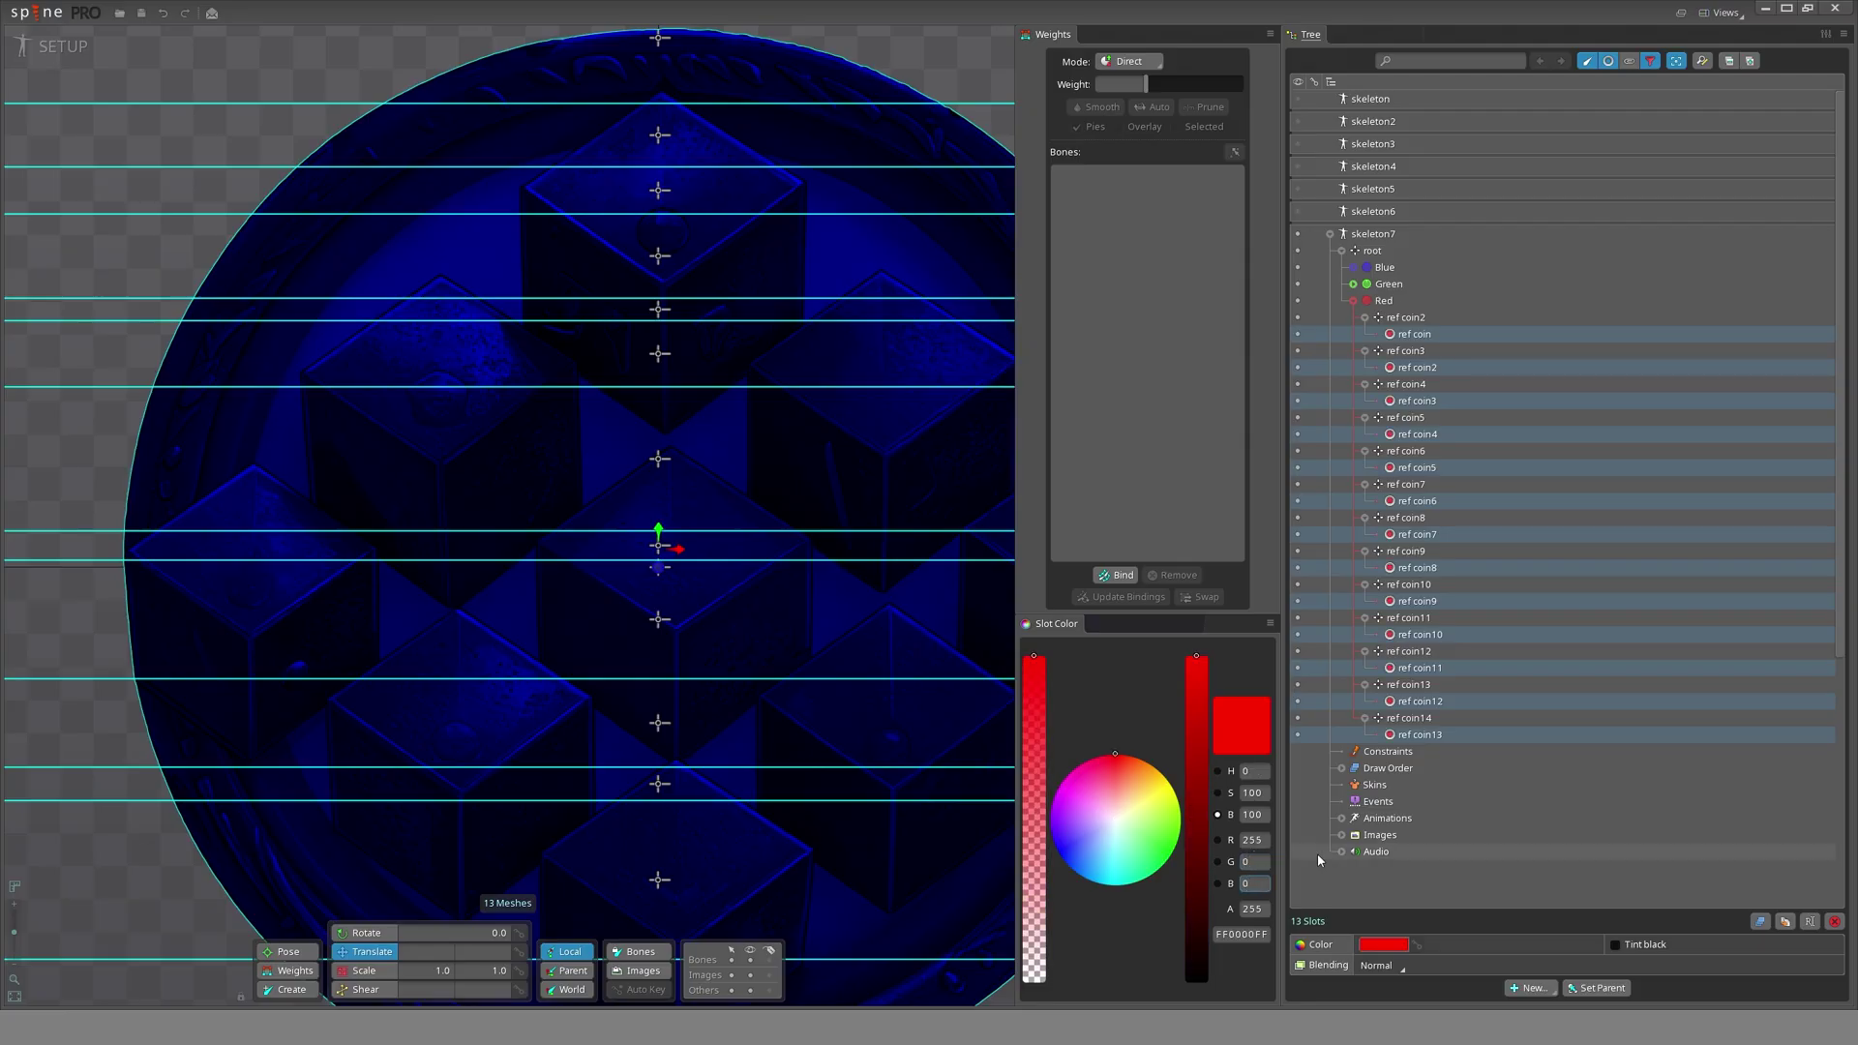
- Set the blending mode of all 13 slice slots under the Green bone to Screen
click(1353, 300)
click(1353, 283)
click(1429, 319)
ctrl+click(1420, 350)
ctrl+click(1414, 453)
ctrl+click(1413, 483)
ctrl+click(1414, 518)
ctrl+click(1412, 550)
ctrl+click(1412, 585)
ctrl+click(1412, 617)
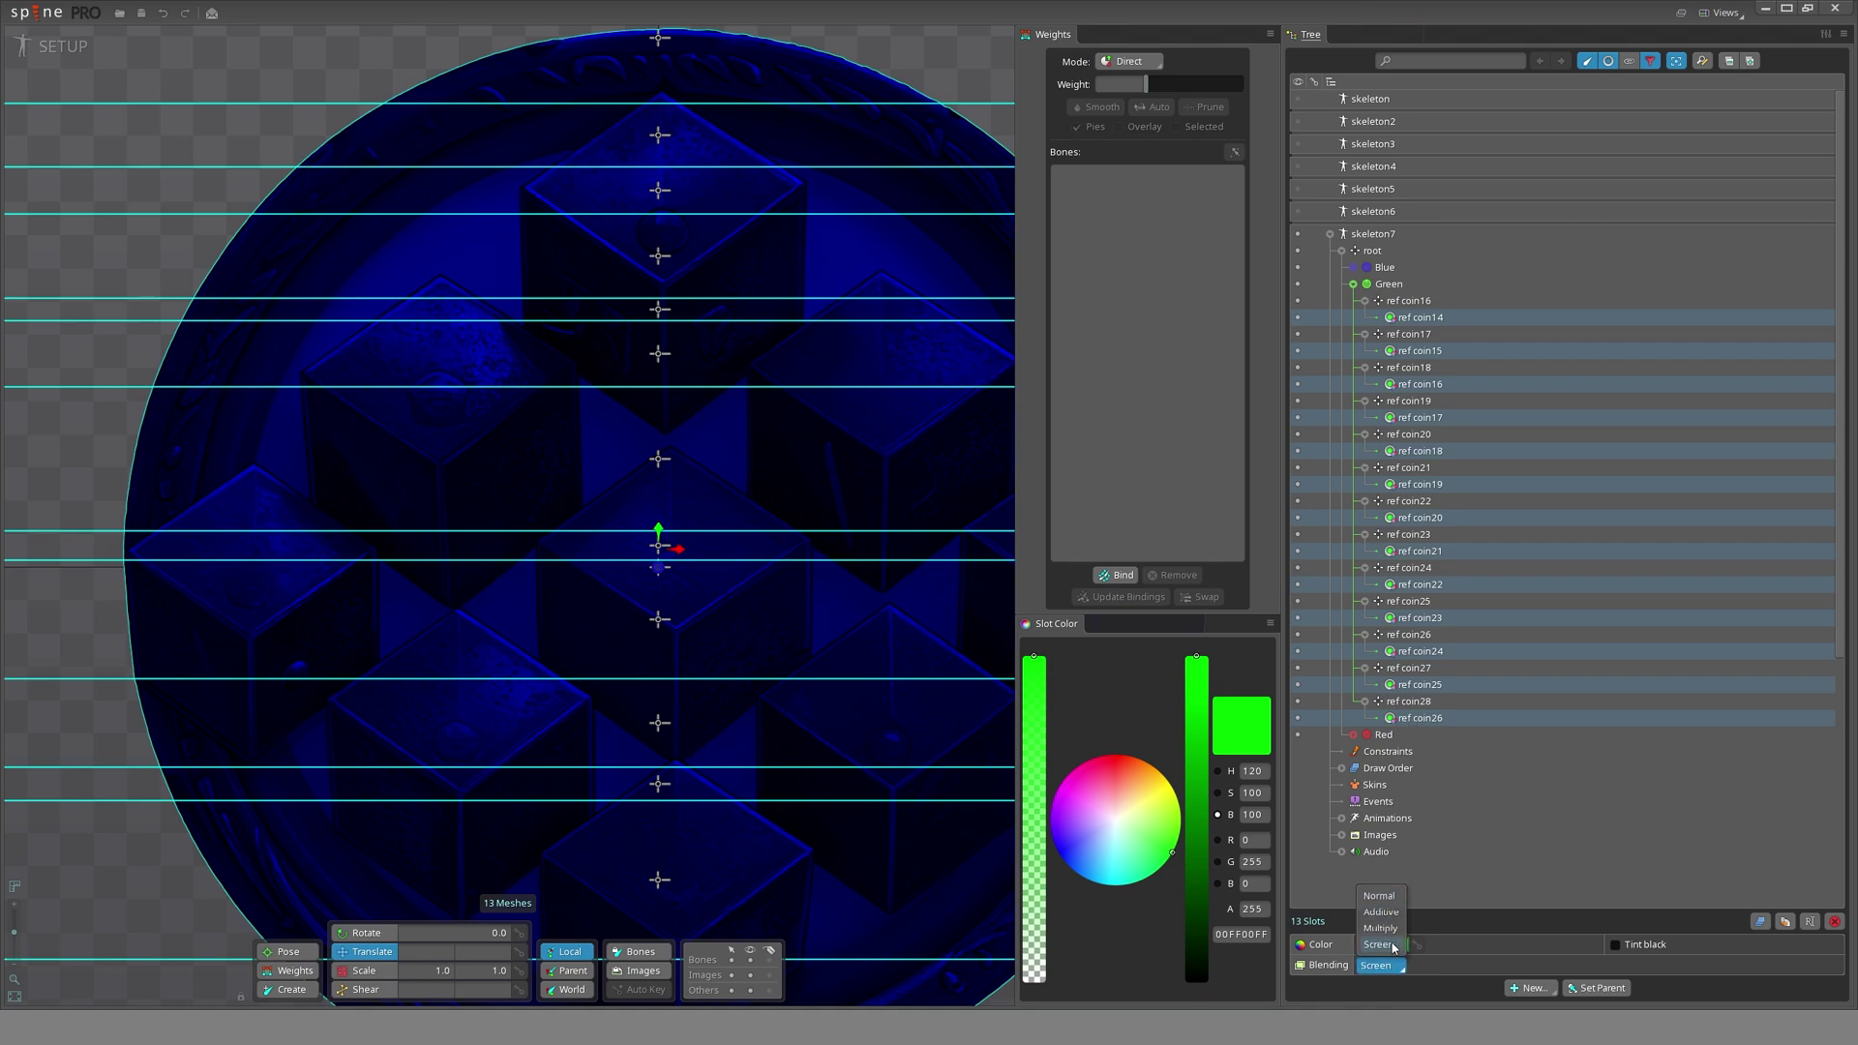
- Set the blending mode of all 13 slice slots under the Blue bone to Screen and deselect them
click(1352, 285)
click(1353, 267)
click(1420, 301)
ctrl+click(1415, 333)
ctrl+click(1418, 401)
ctrl+click(1418, 434)
ctrl+click(1419, 467)
ctrl+click(1420, 501)
ctrl+click(1420, 535)
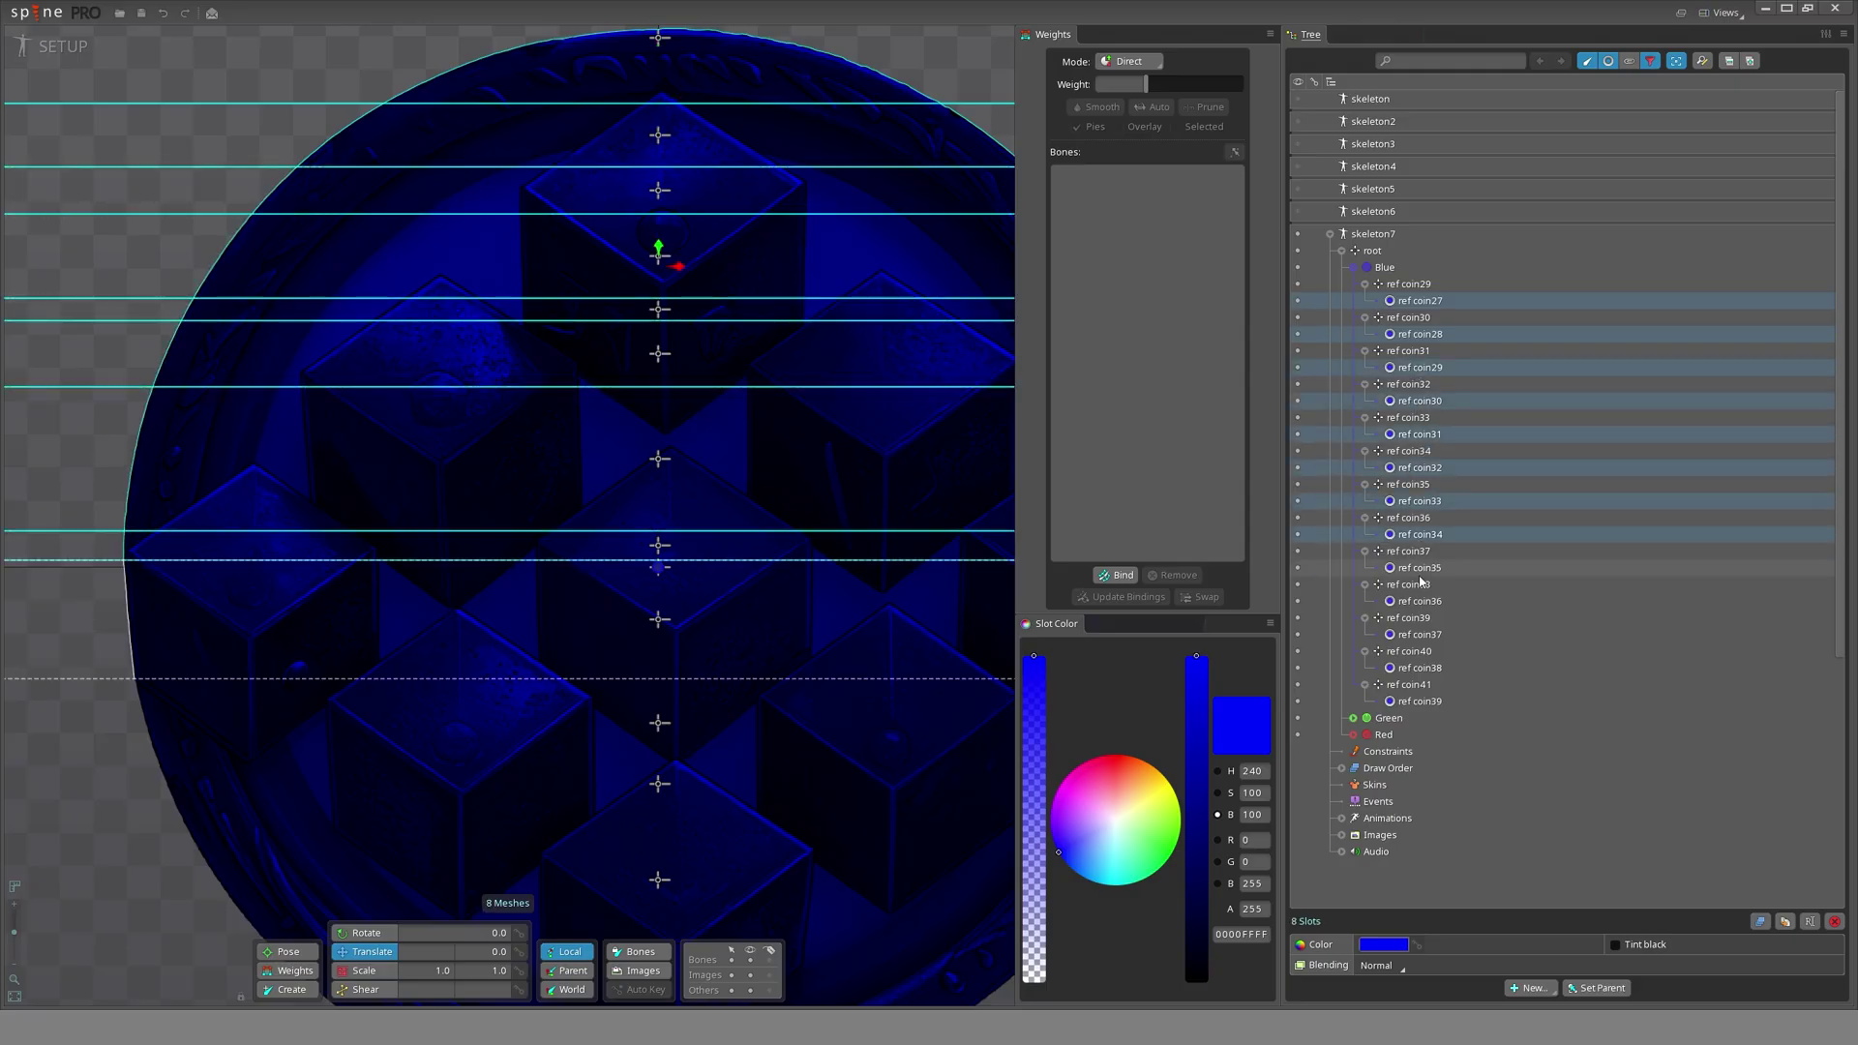
ctrl+click(1419, 634)
ctrl+click(1418, 668)
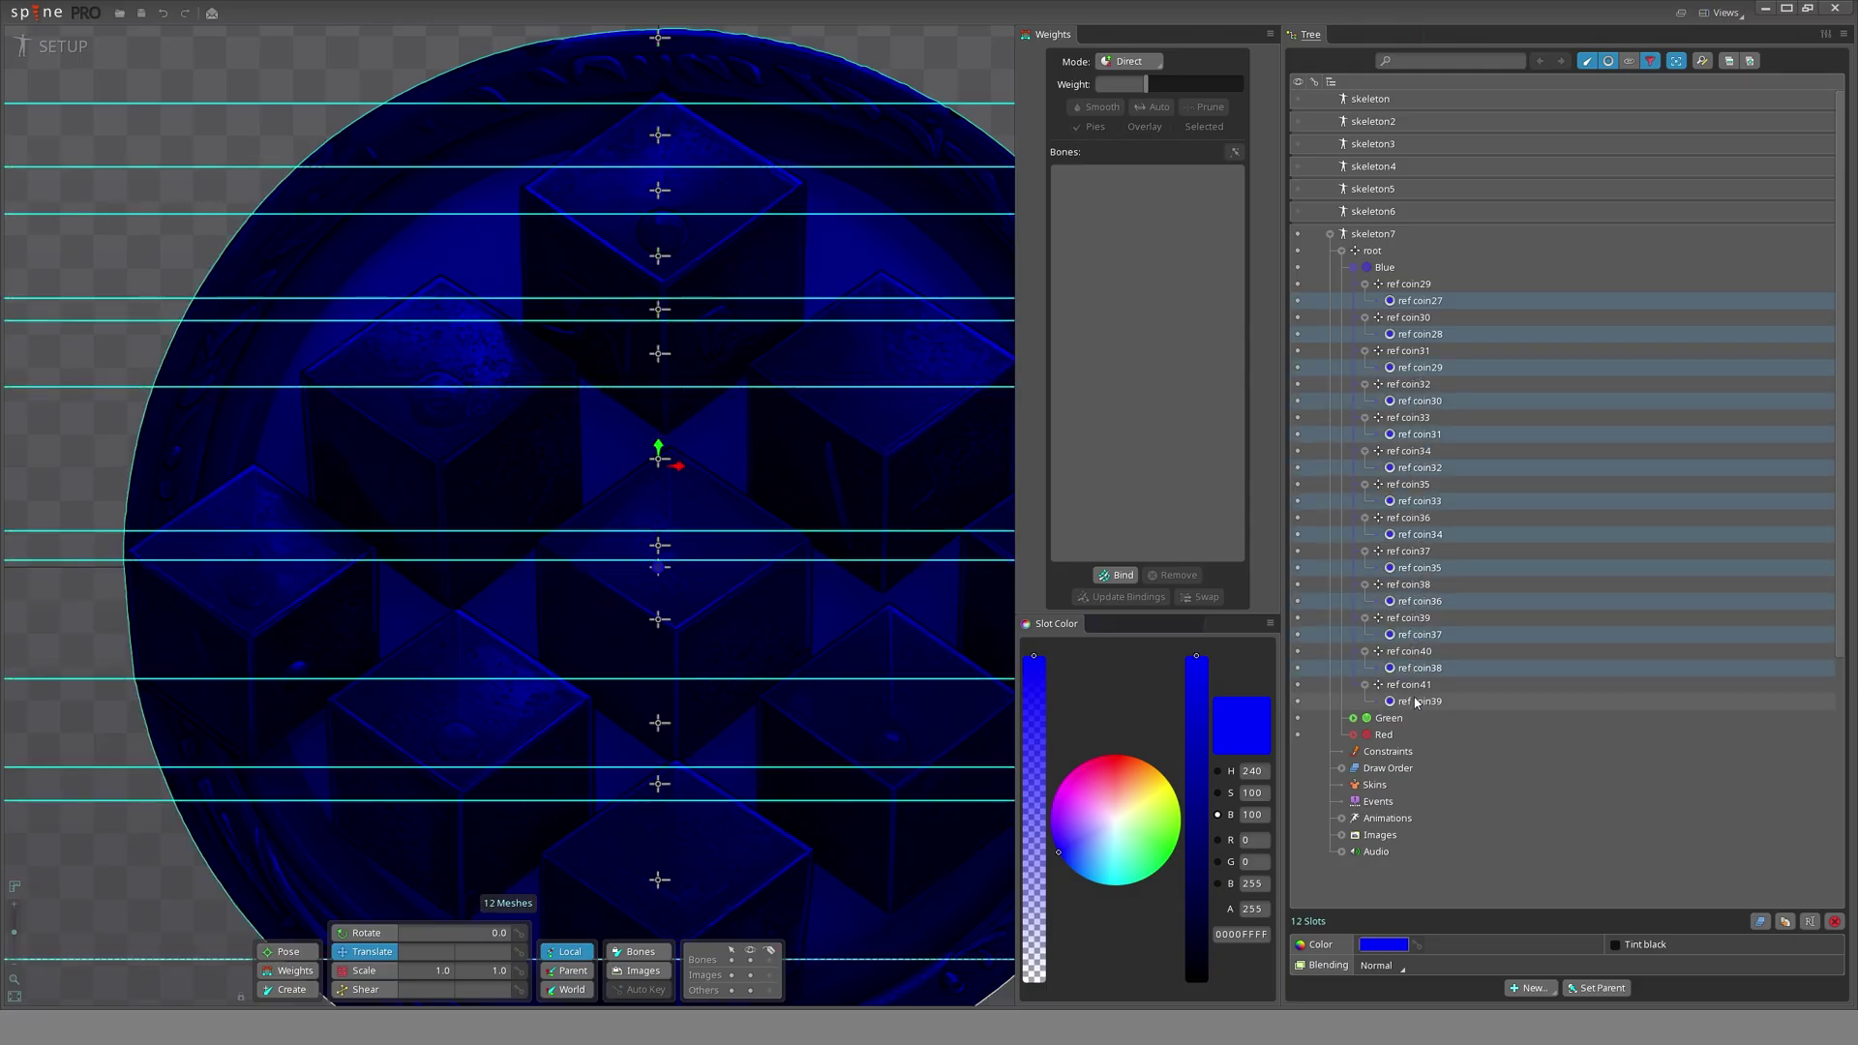
click(1391, 948)
scroll(796, 684, down, 4)
key(space)
scroll(548, 506, down, 3)
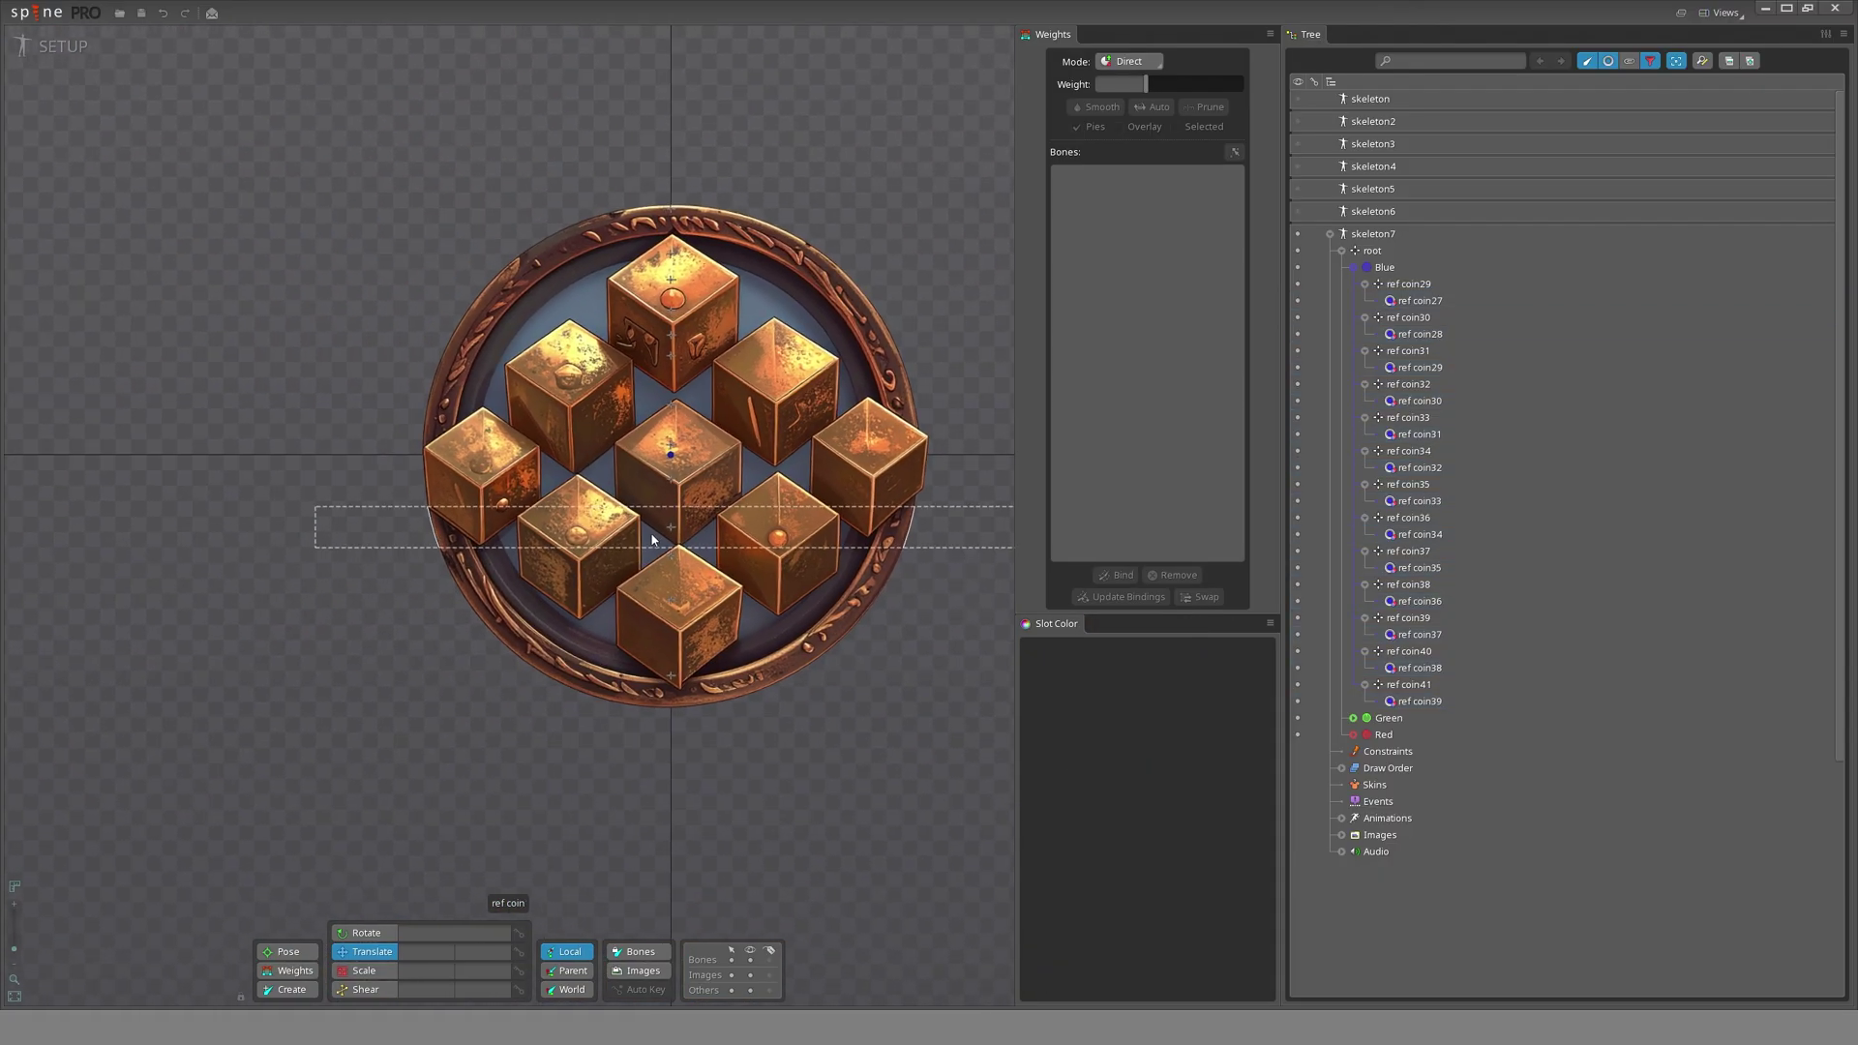
- In setup mode, spread the color bones around Green, shifting Blue in positive X and Red to X about -40
key(Tab)
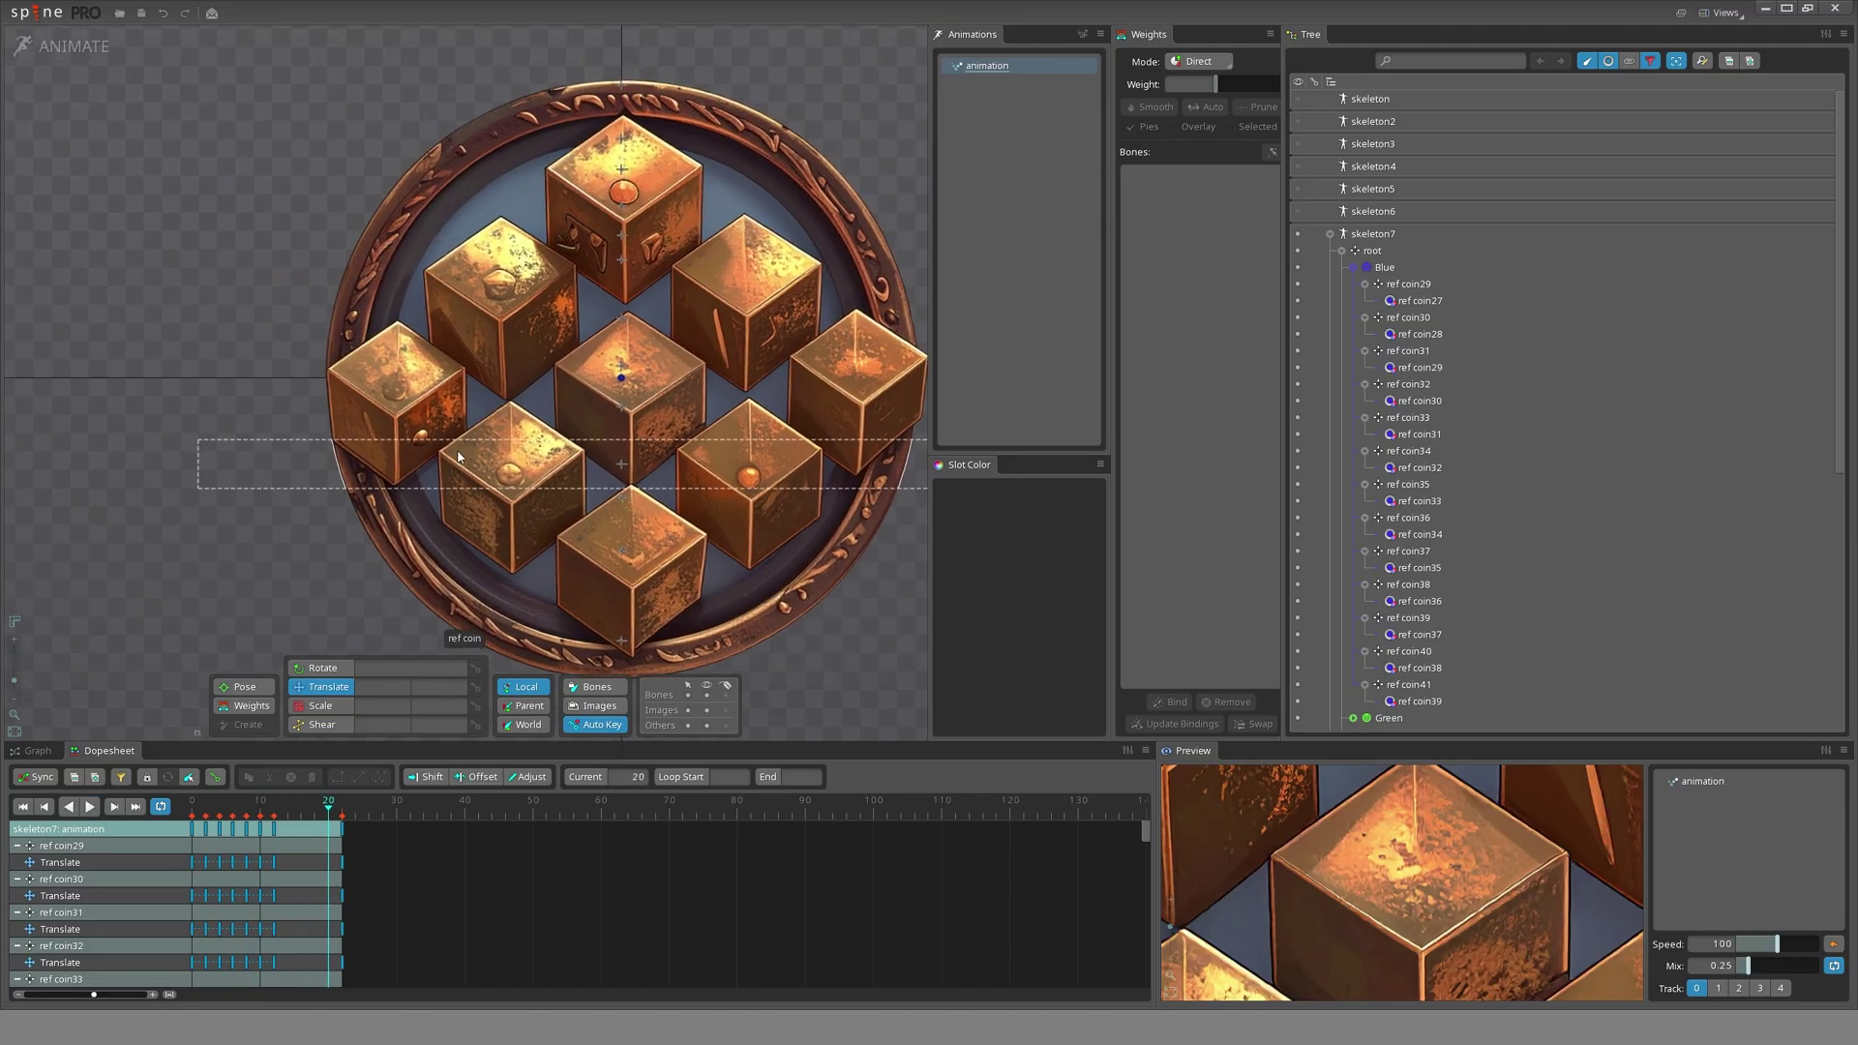
key(Tab)
scroll(759, 435, up, 4)
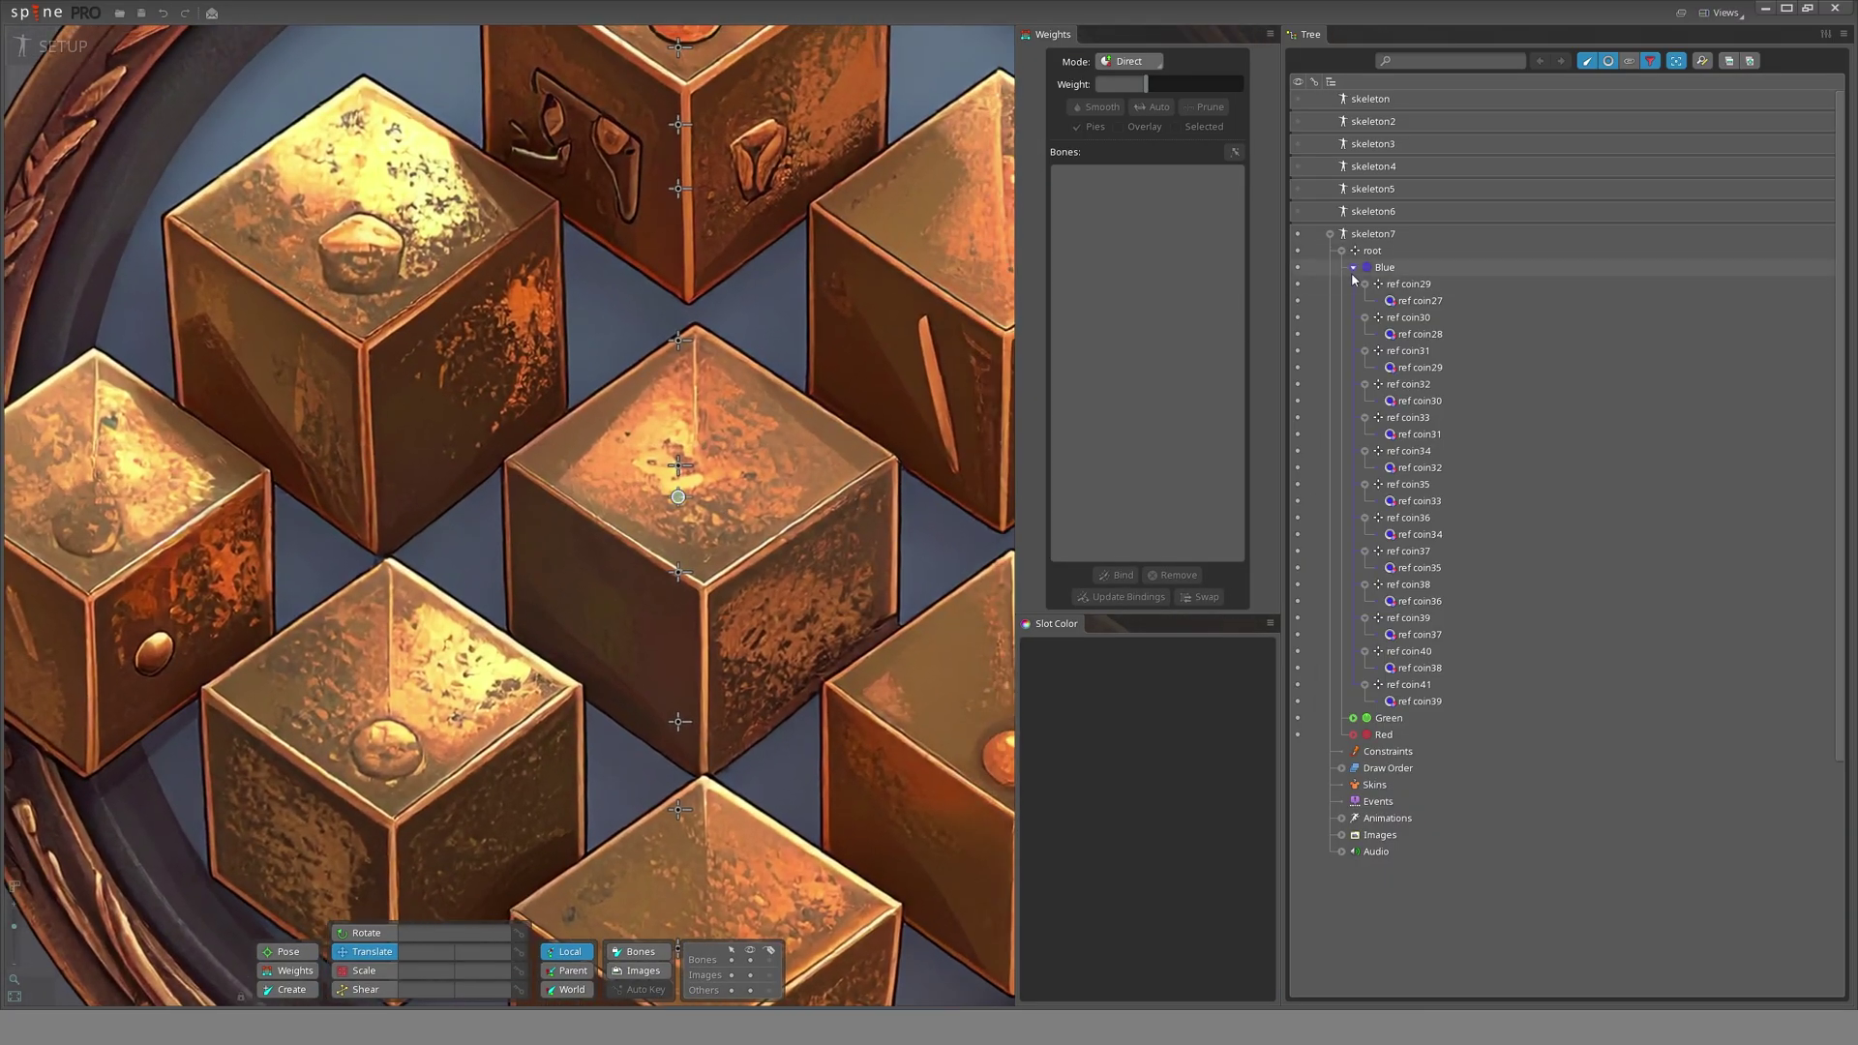
click(1354, 268)
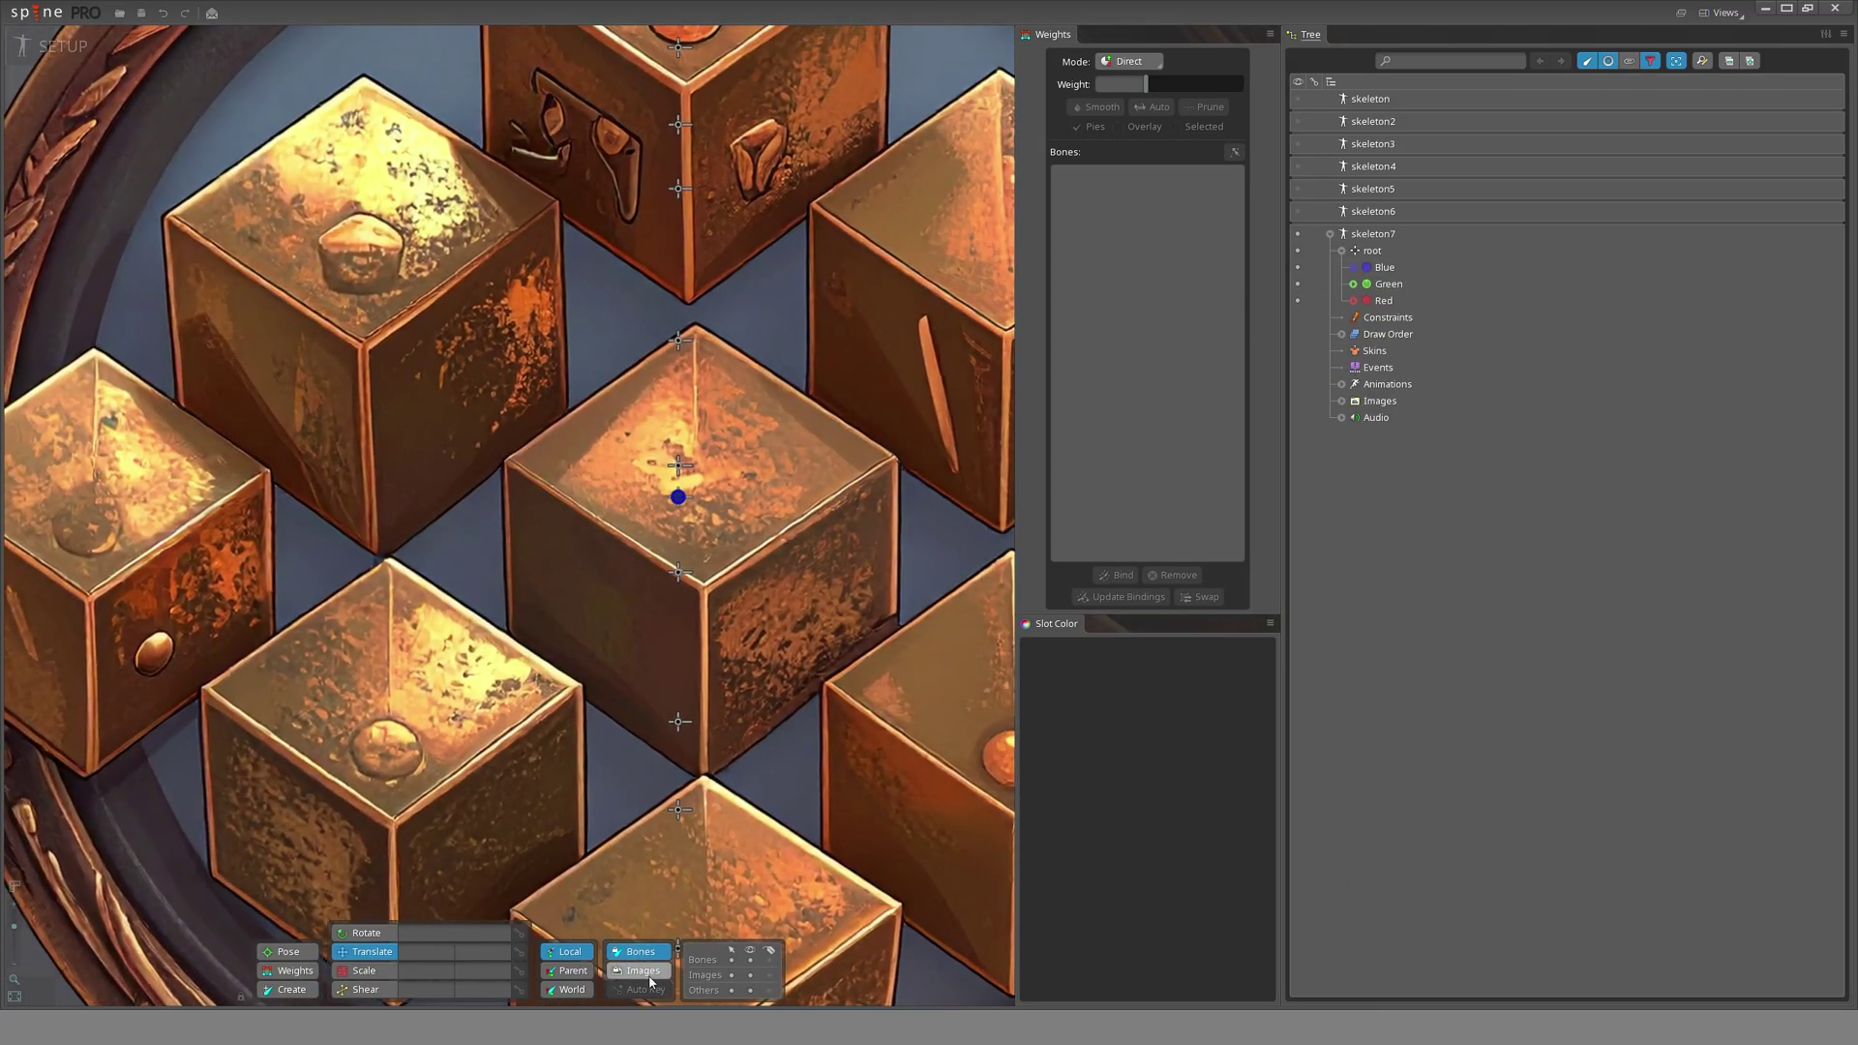
scroll(677, 735, up, 2)
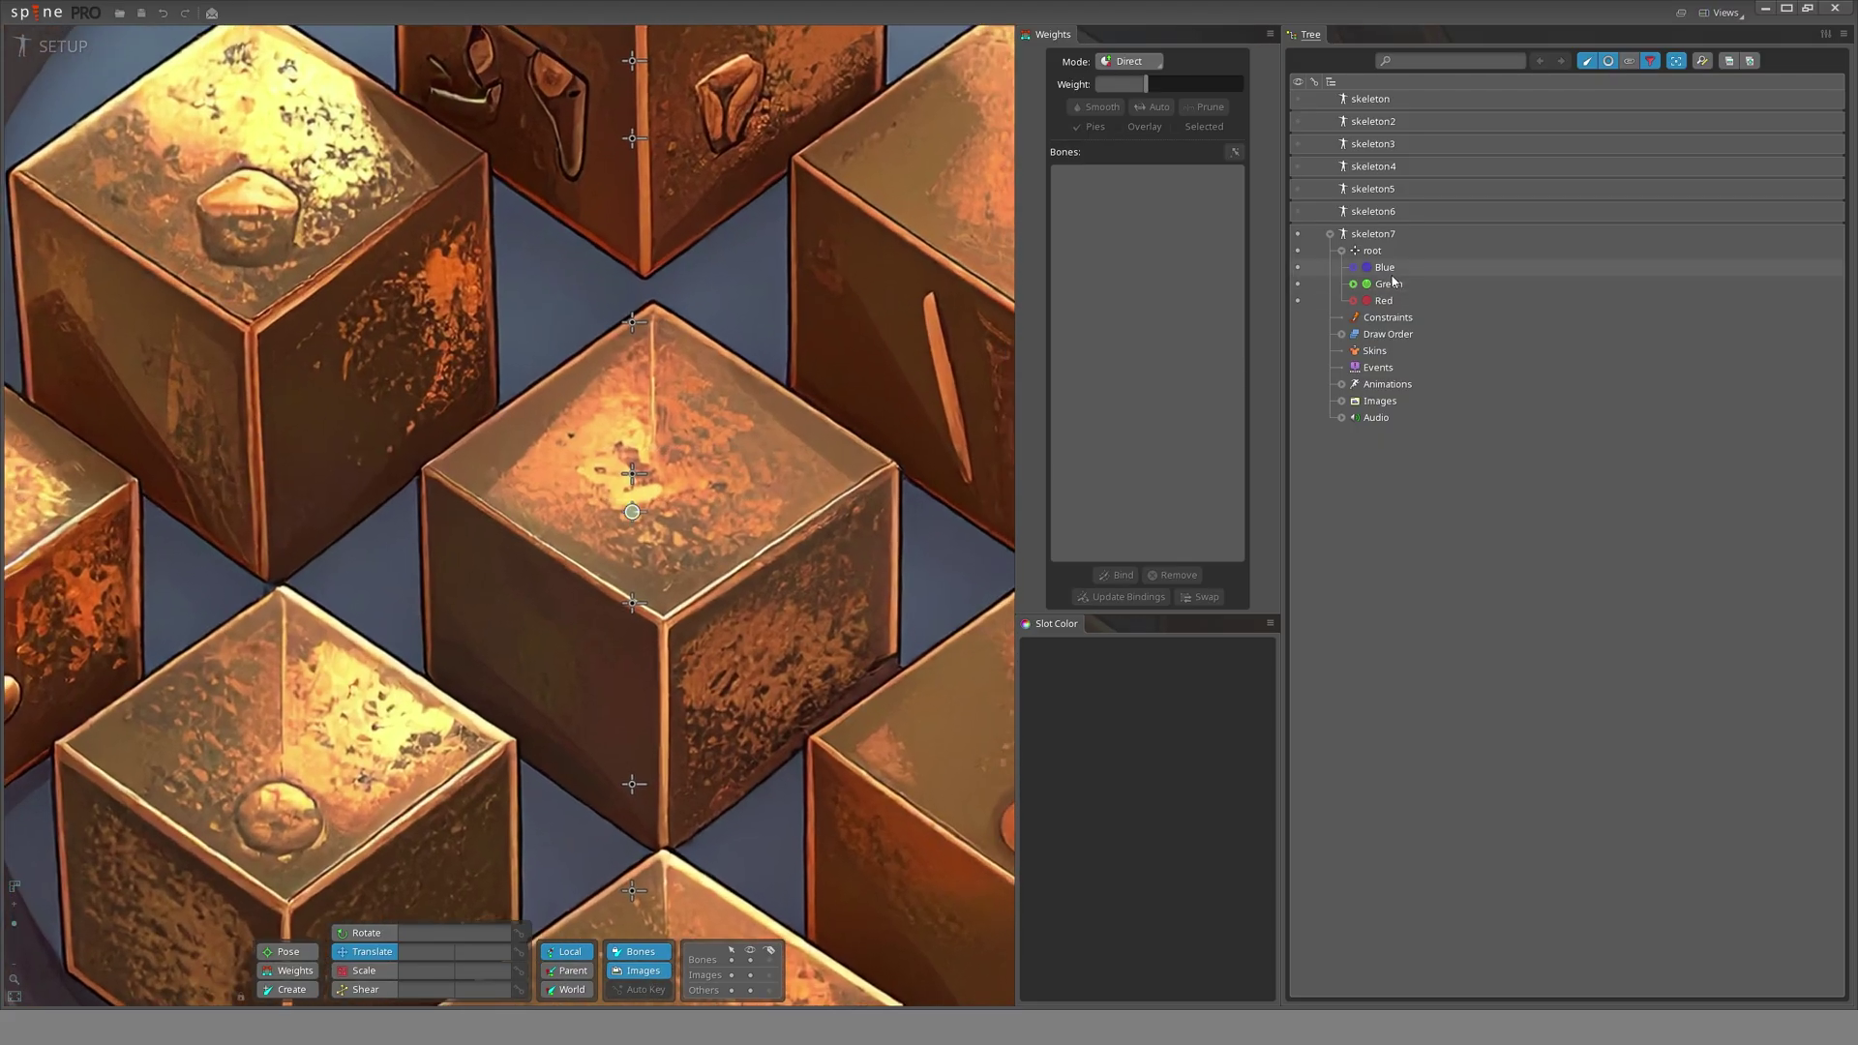
click(1386, 270)
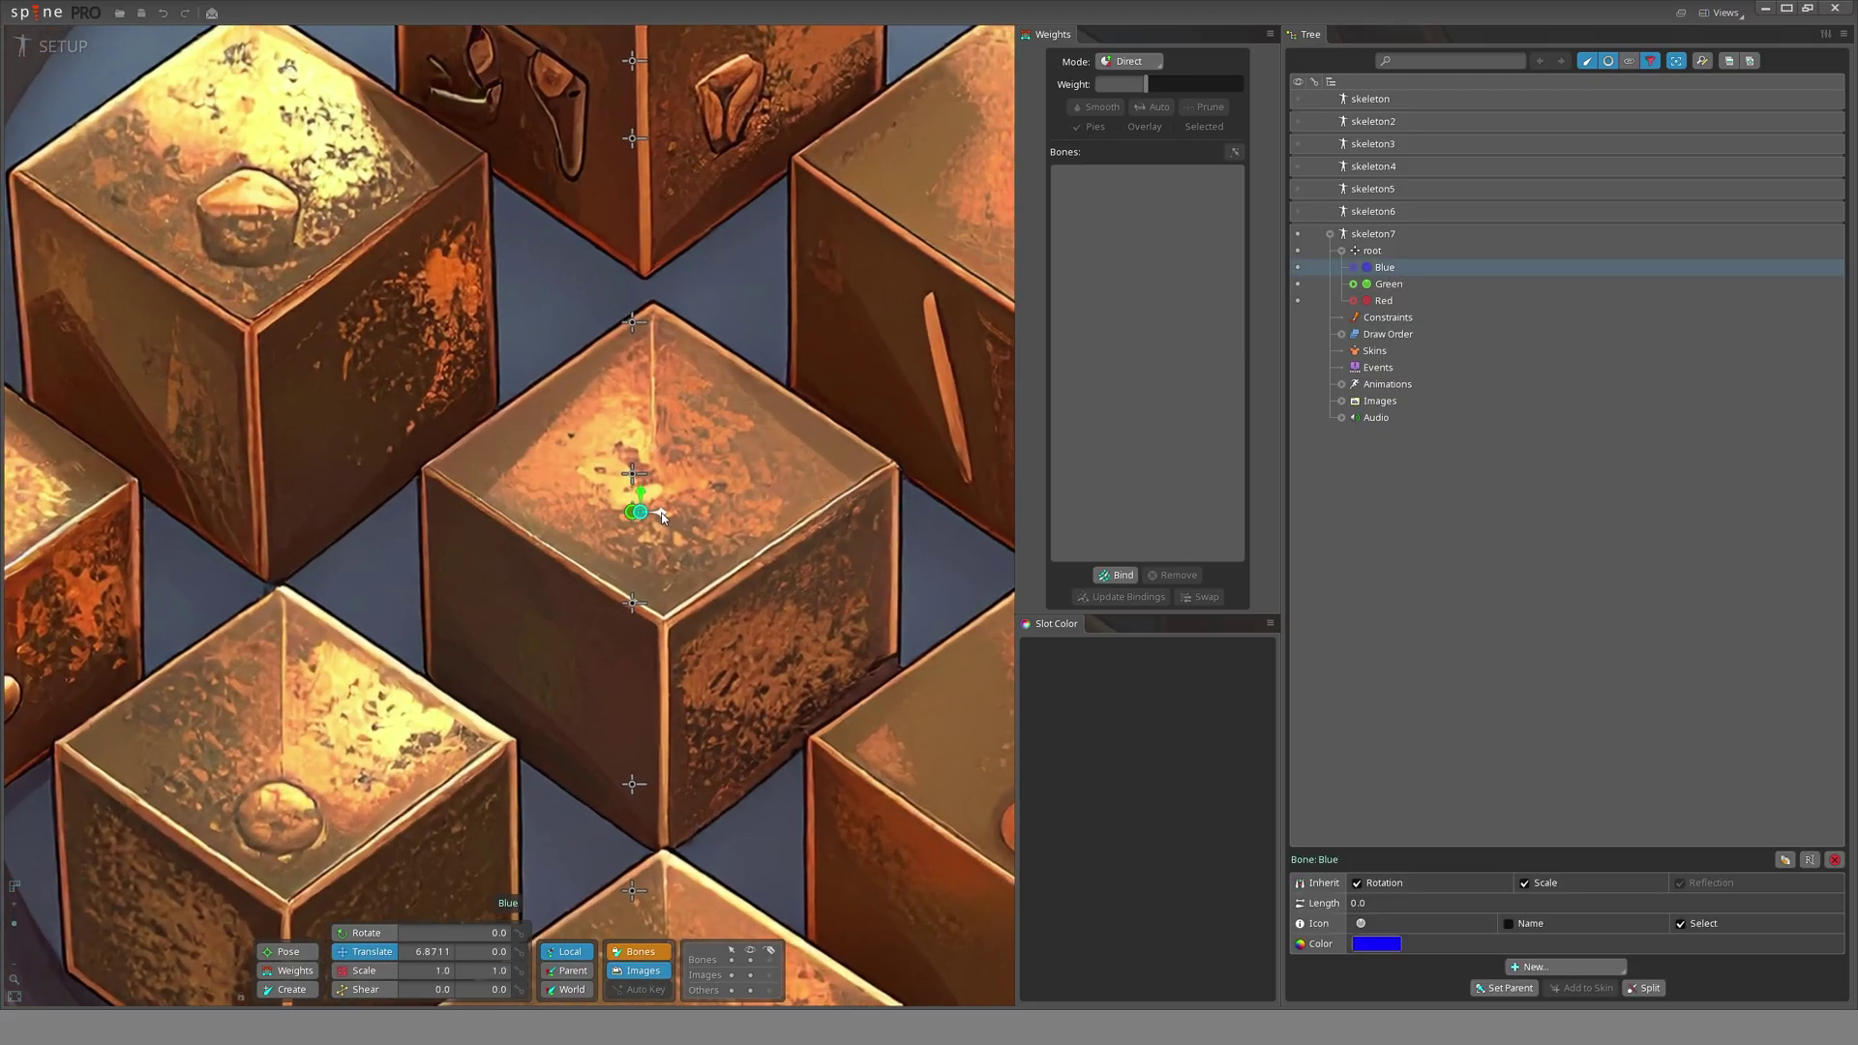
click(1386, 300)
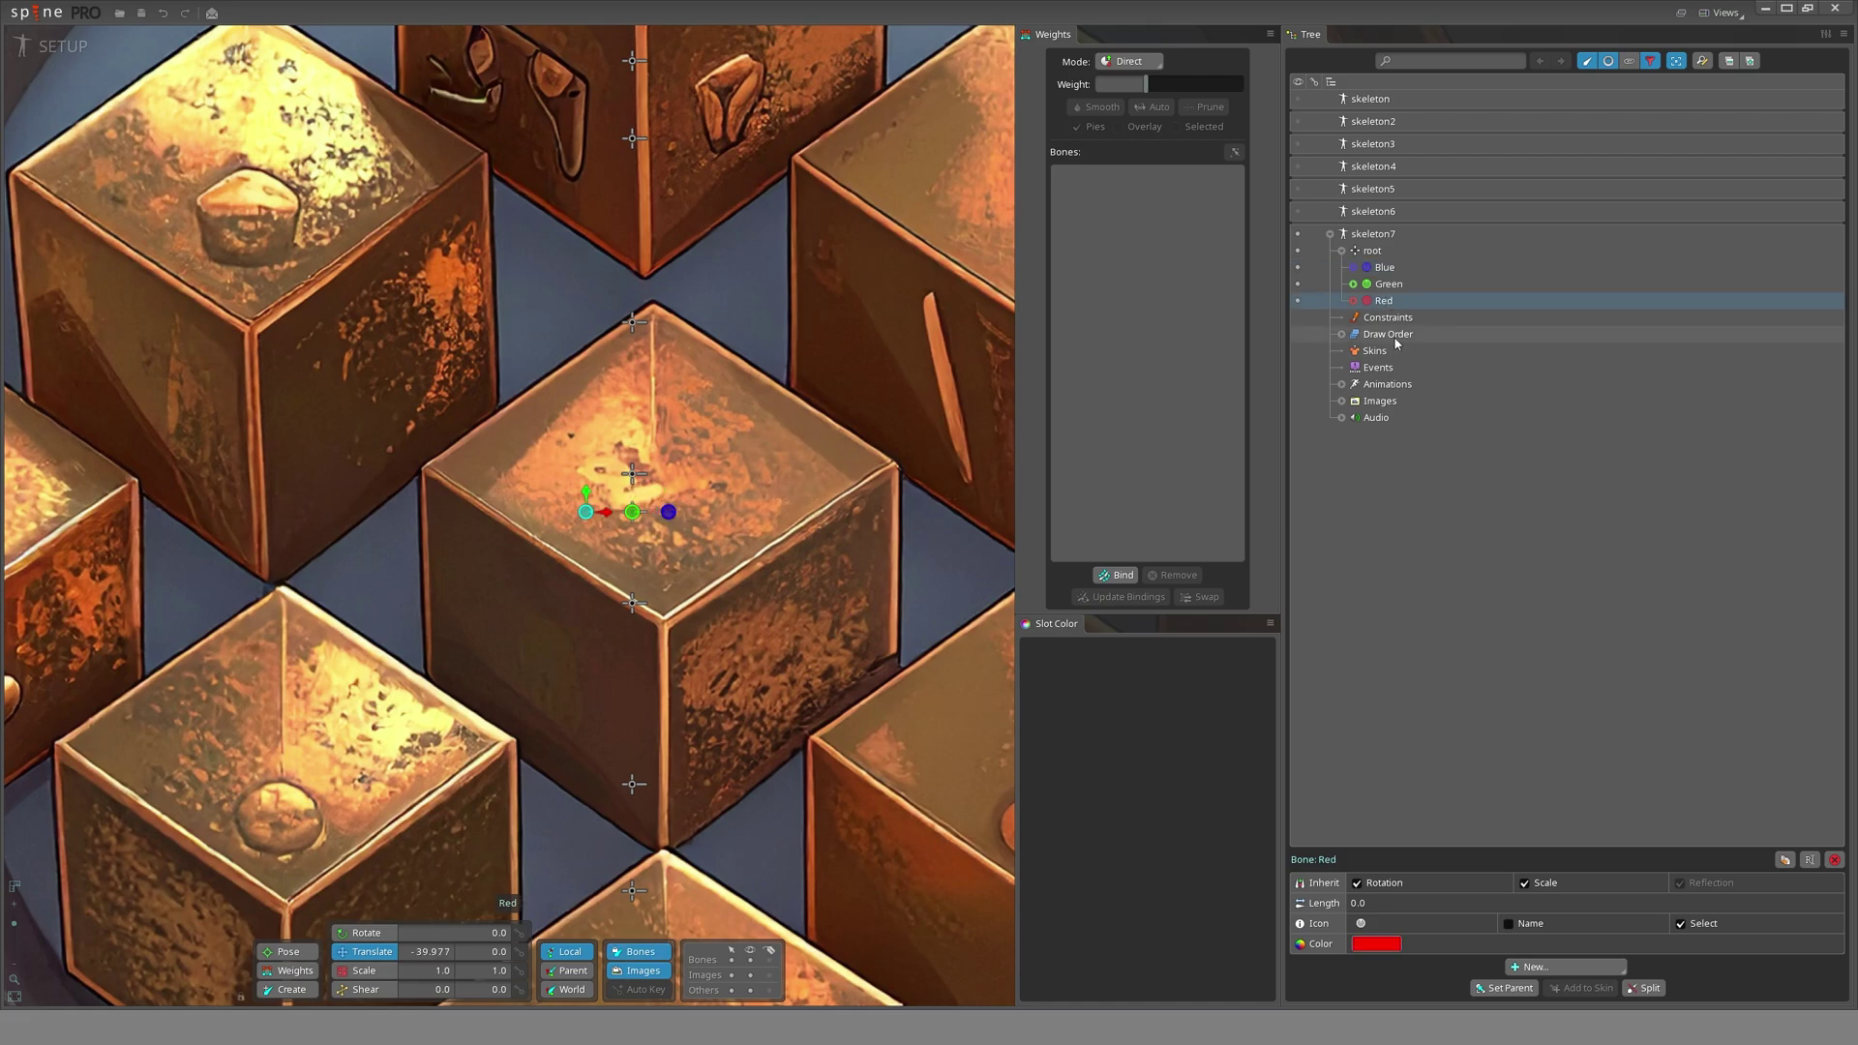
- Move the Blue, Green and Red bones together down to Y about -32
shift+click(1386, 269)
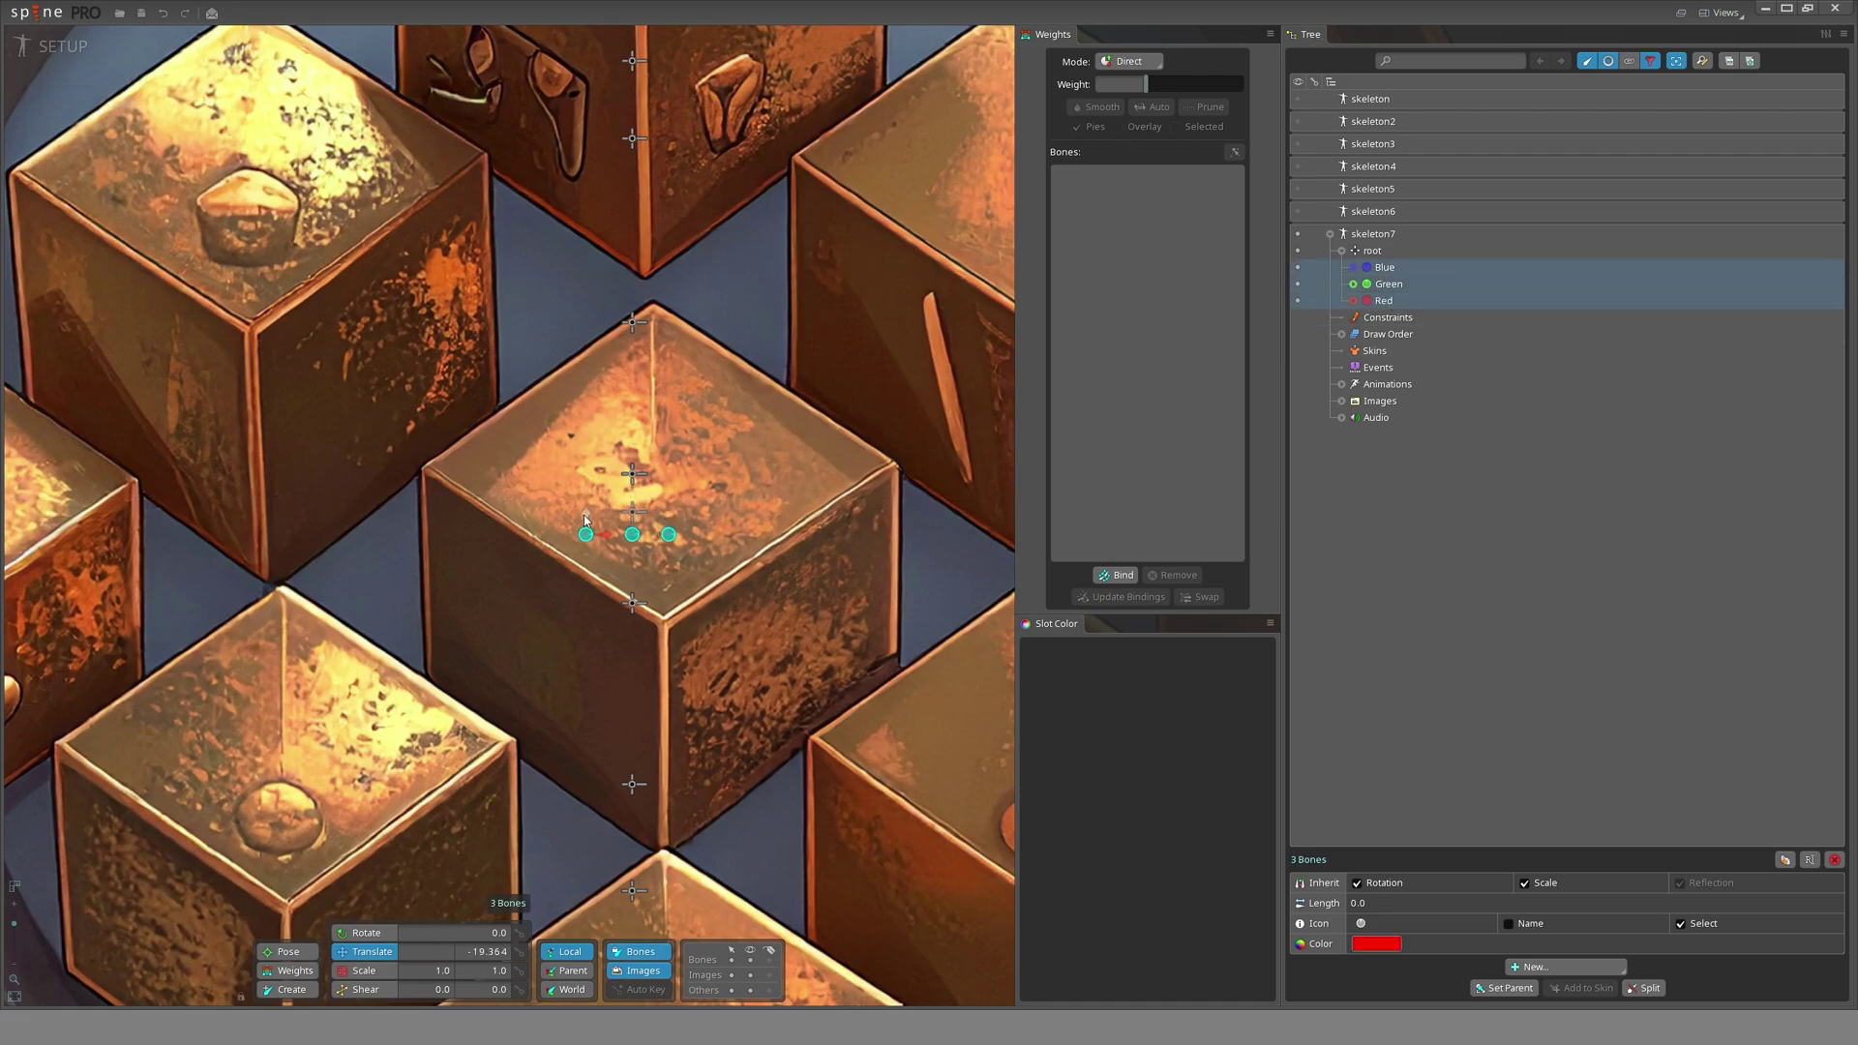
scroll(586, 532, down, 4)
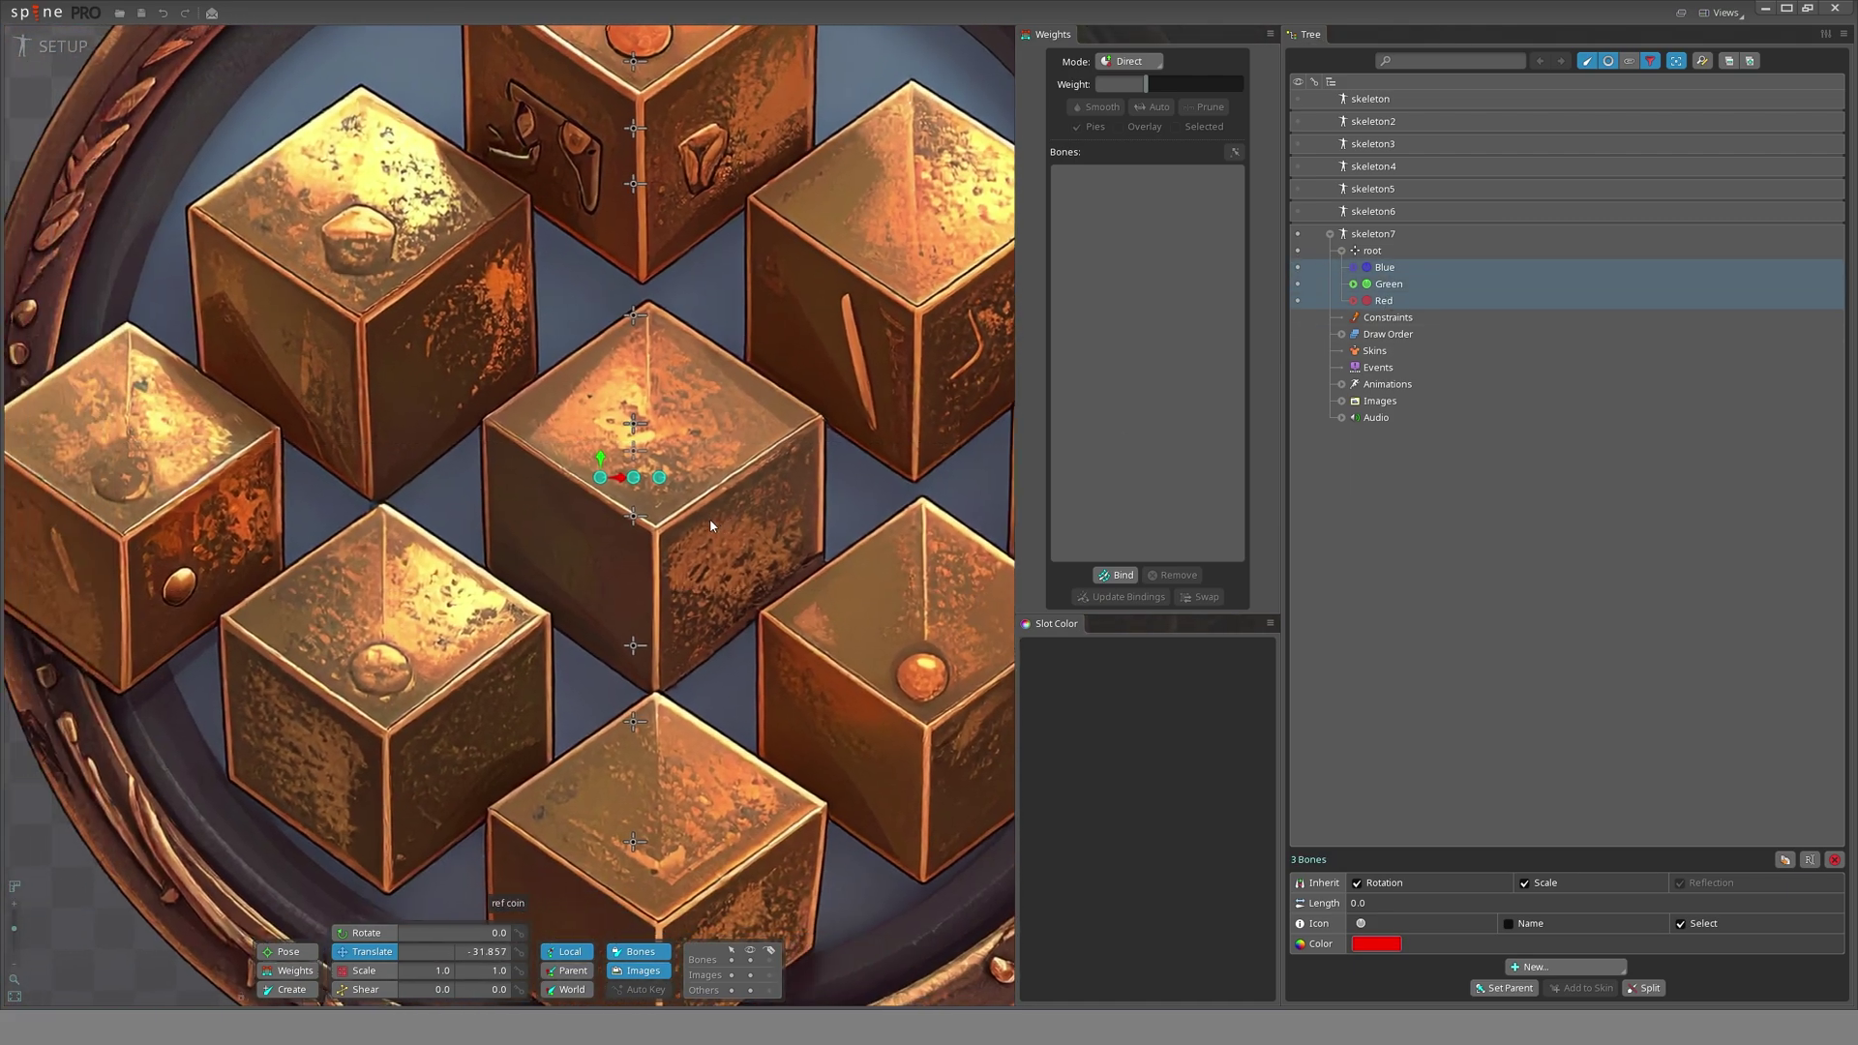
scroll(650, 507, down, 2)
- Key the translation of the Red, Green and Blue bones at frames 0 and 20, and end the animation at frame 20
key(ctrl+Tab)
scroll(432, 438, up, 3)
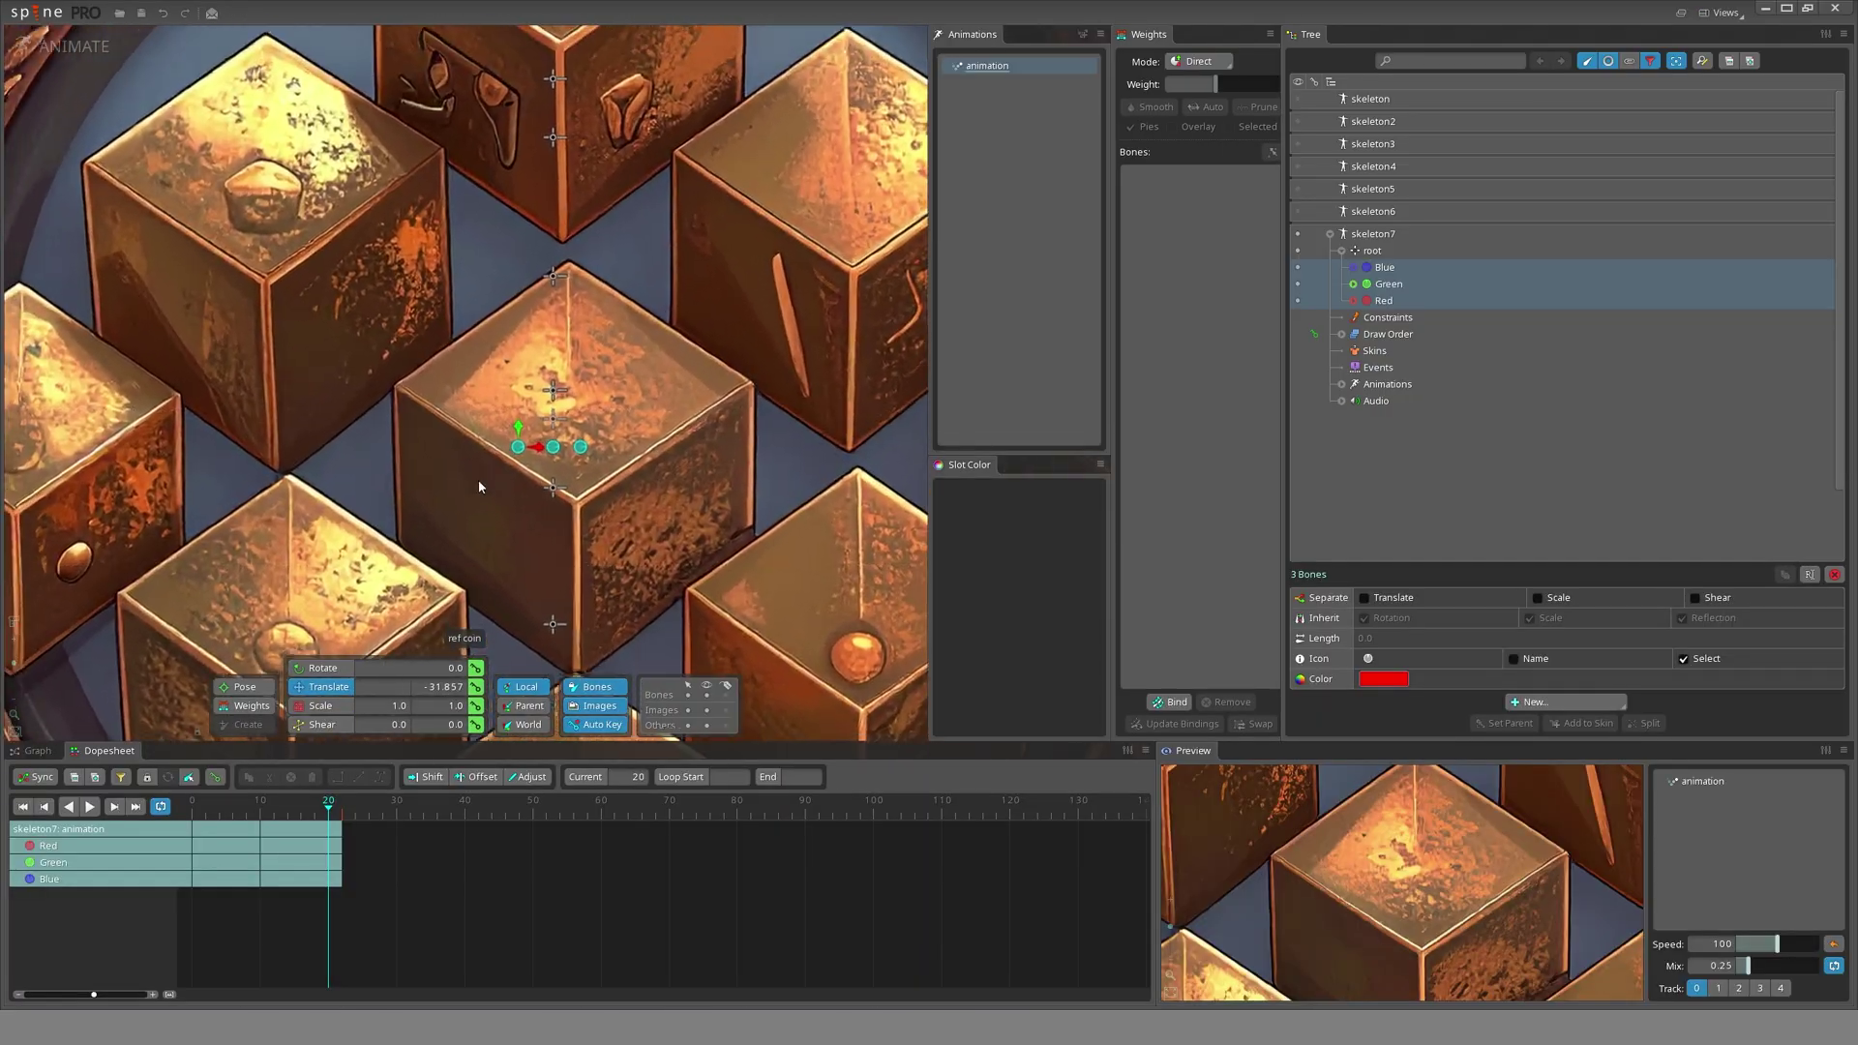
key(space)
scroll(570, 545, down, 2)
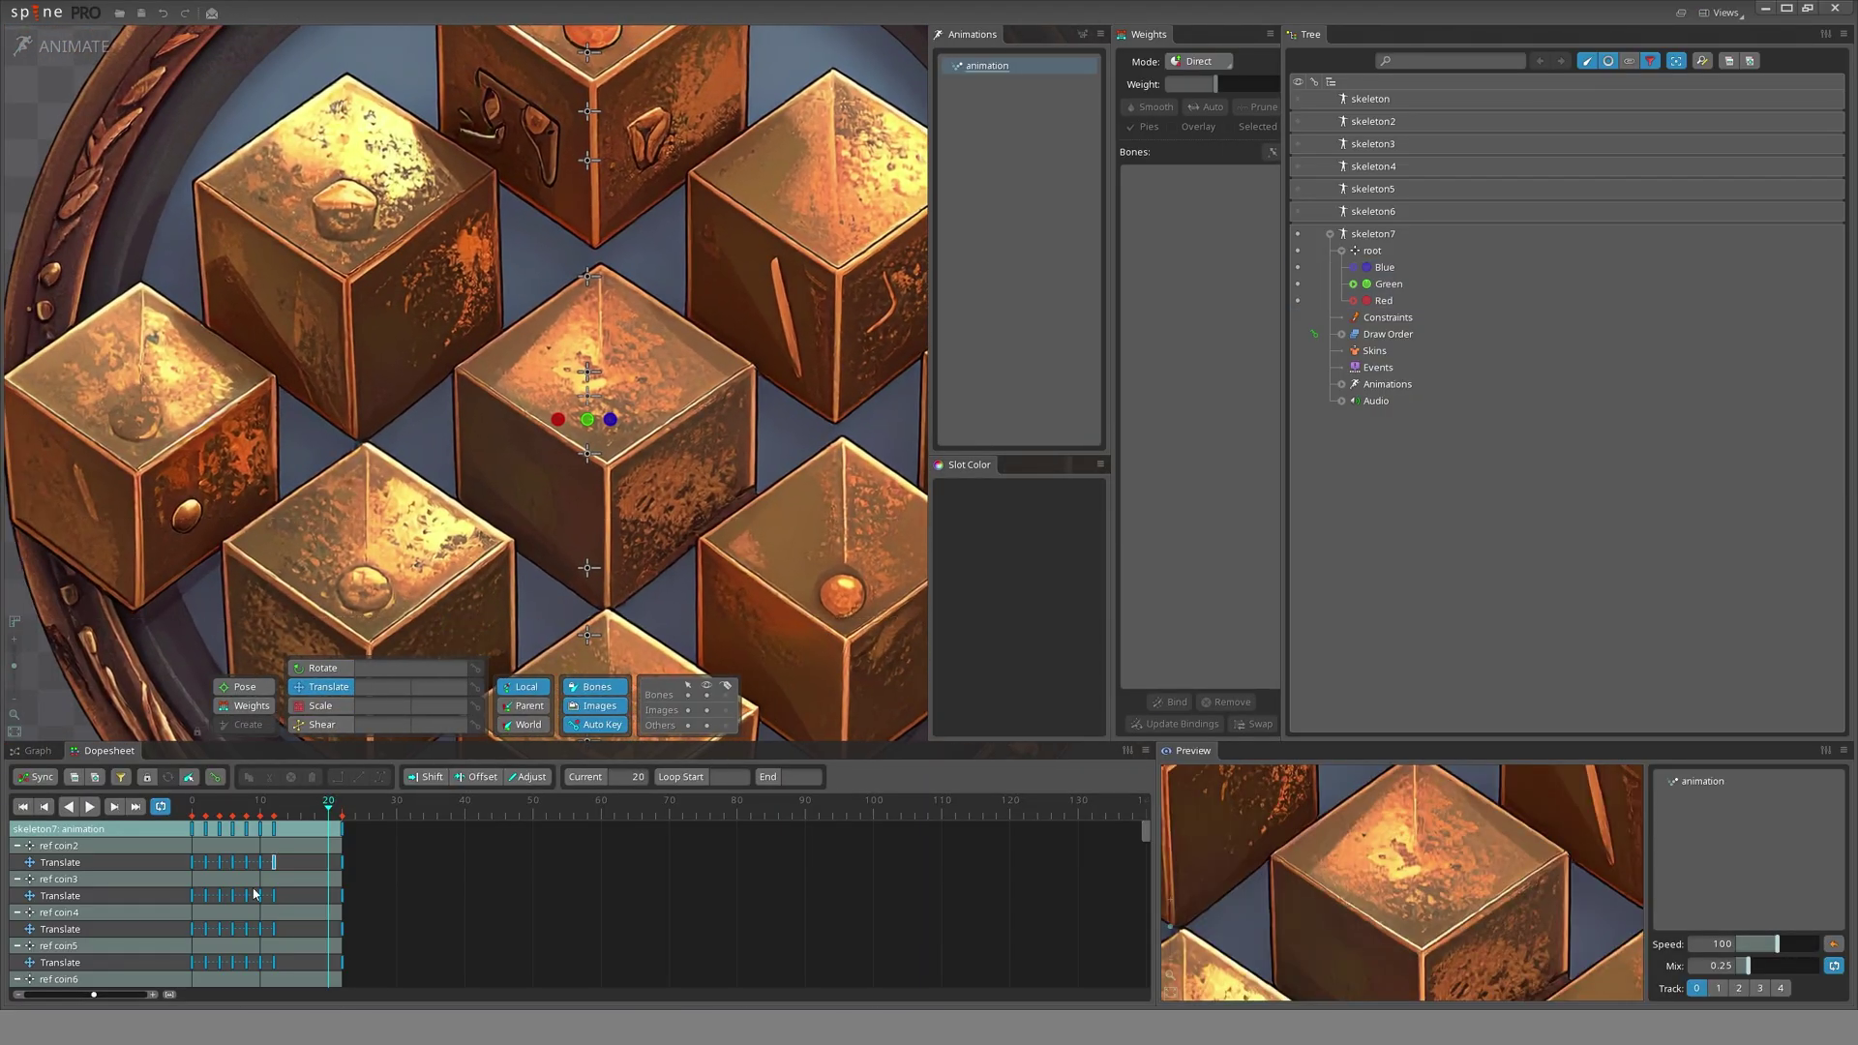
click(559, 421)
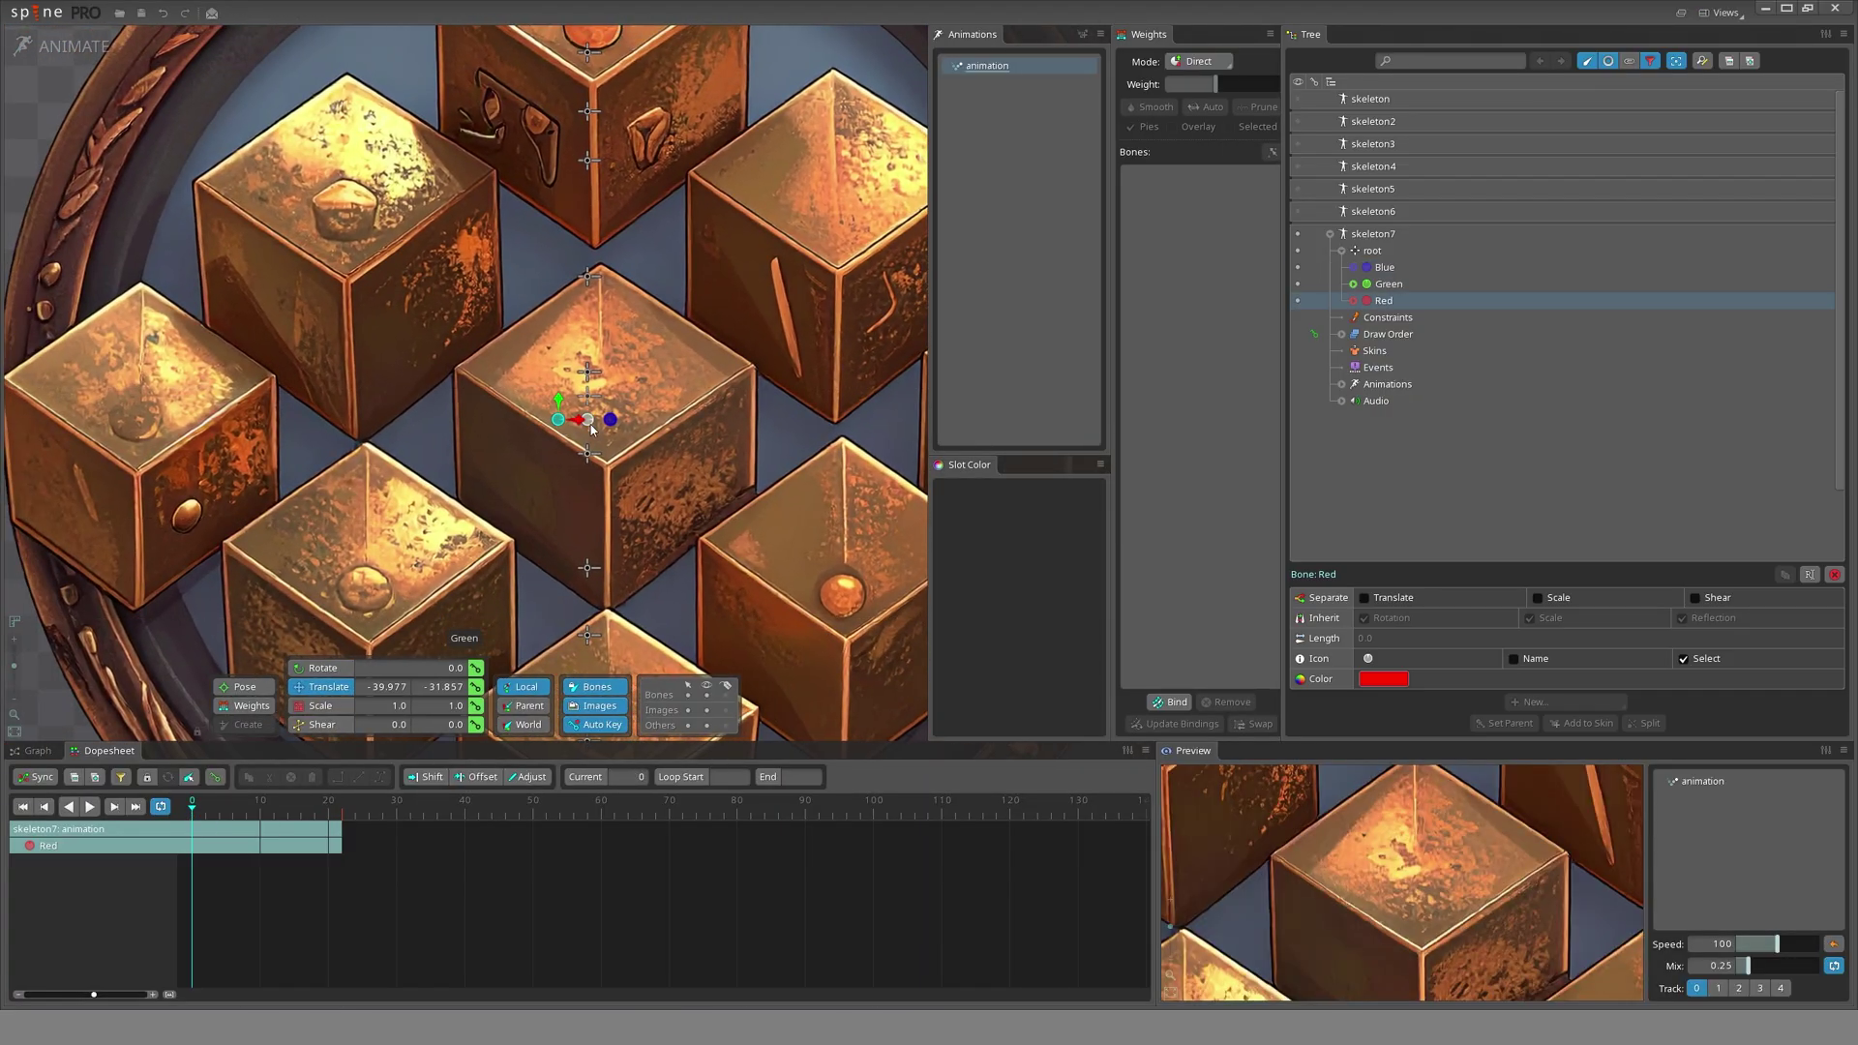
ctrl+click(588, 421)
ctrl+click(610, 421)
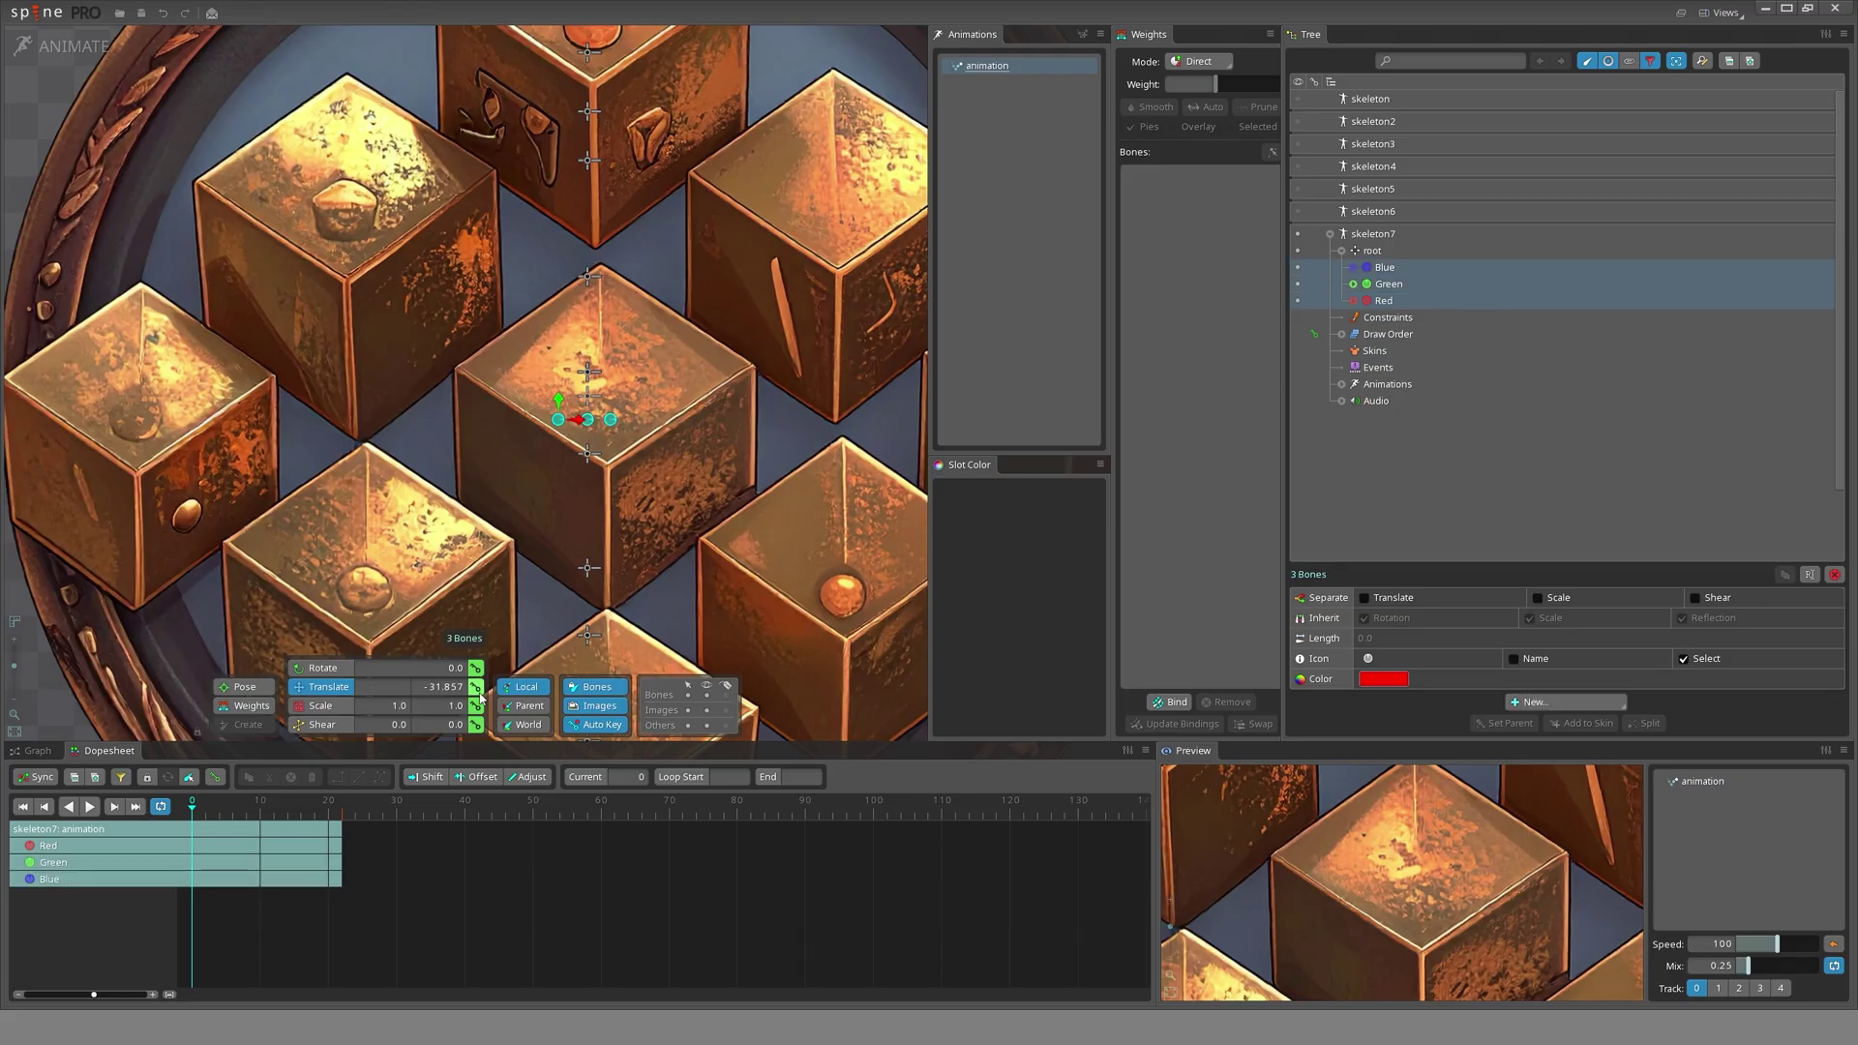
click(476, 687)
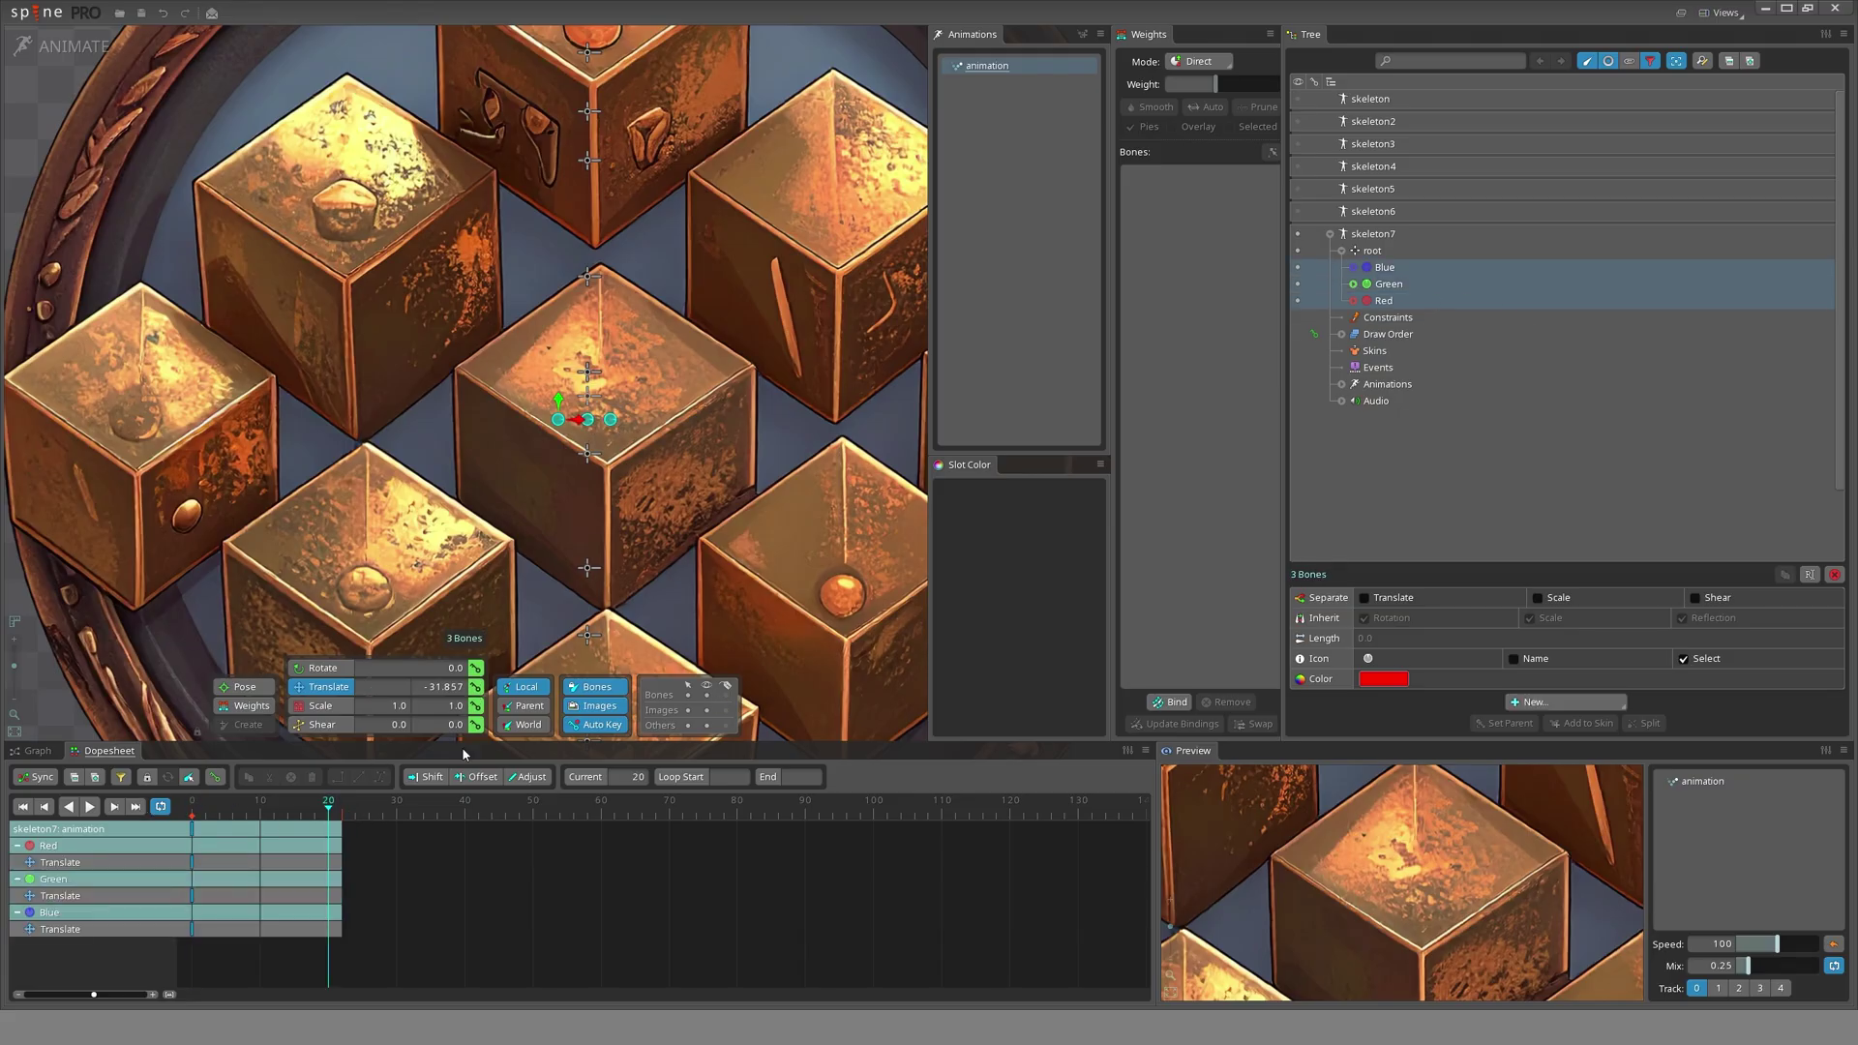
key(space)
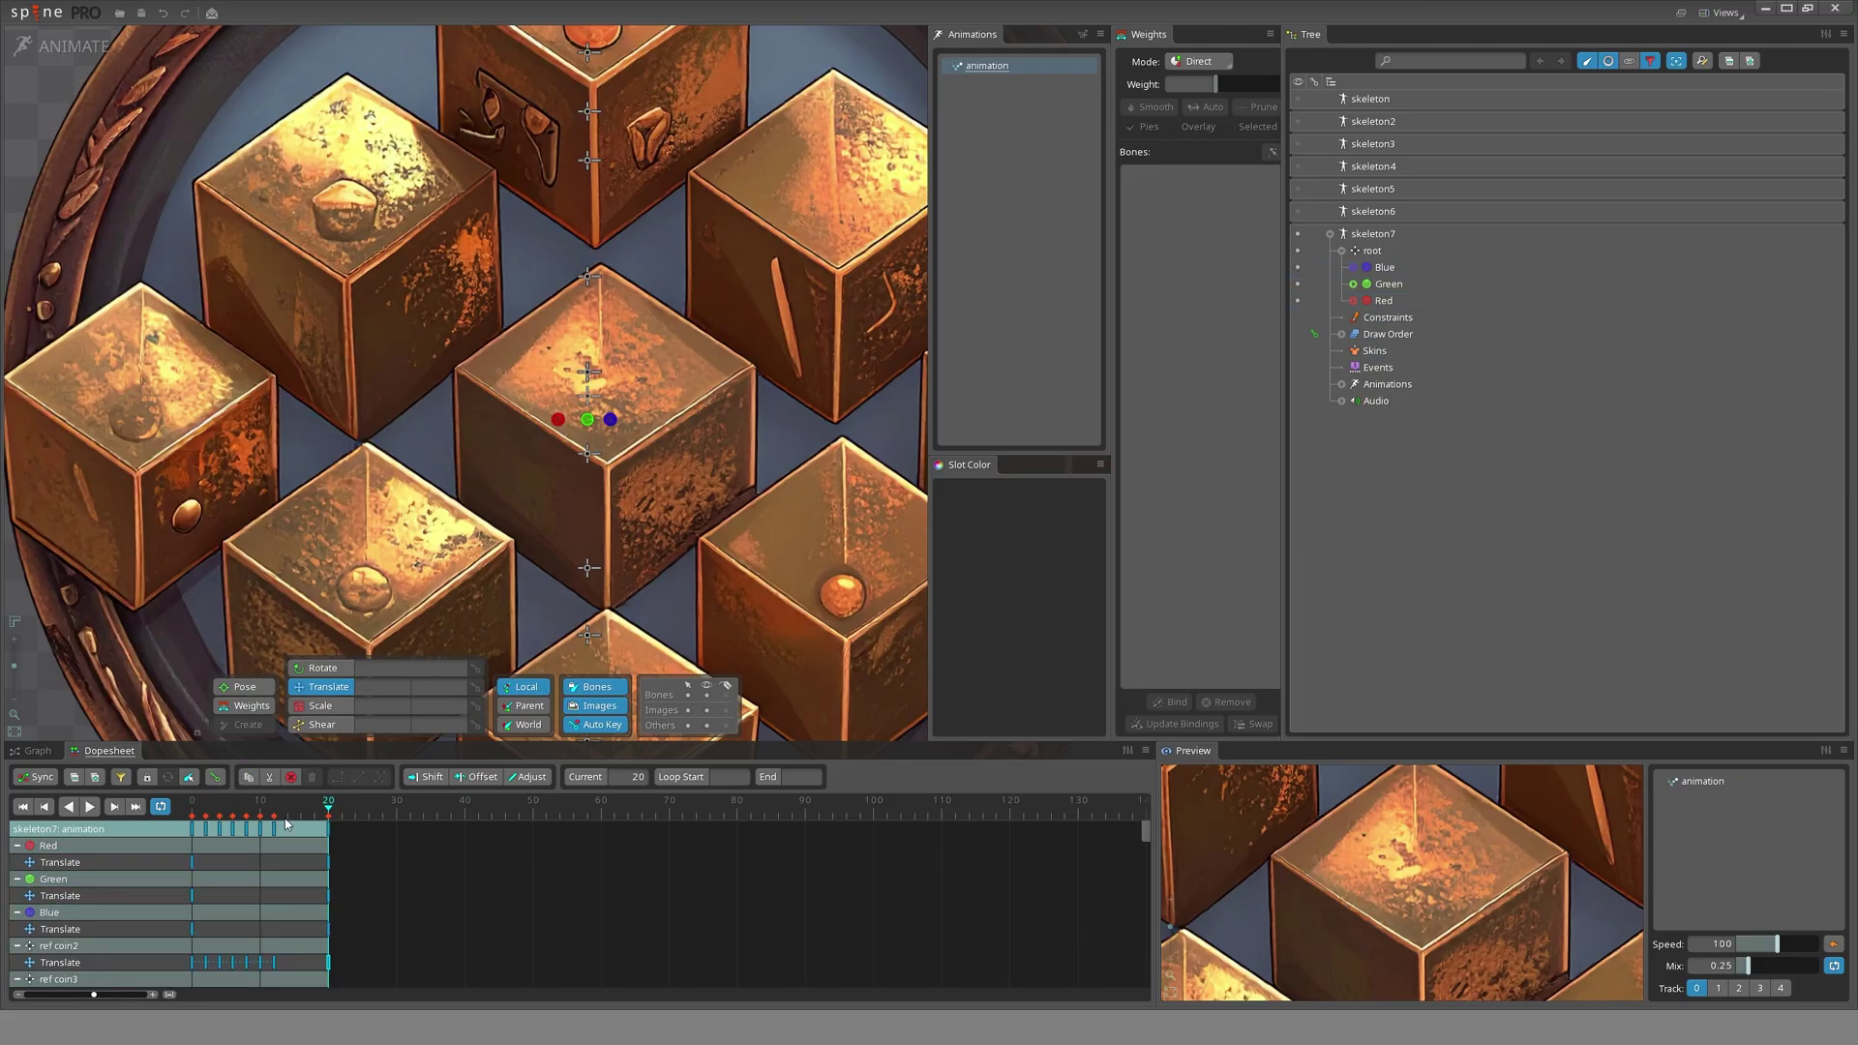
- Play back skeleton7's slice glitch animation and return to frame 0
drag(279, 811, 192, 811)
scroll(636, 542, down, 1)
key(d)
scroll(635, 542, down, 4)
drag(636, 542, 526, 521)
scroll(526, 520, up, 1)
key(d)
drag(238, 811, 192, 811)
scroll(395, 486, up, 3)
- At frame 2, offset the Red and Blue bones from Green, with Blue at about X 31.2, Y 49.8
click(1387, 284)
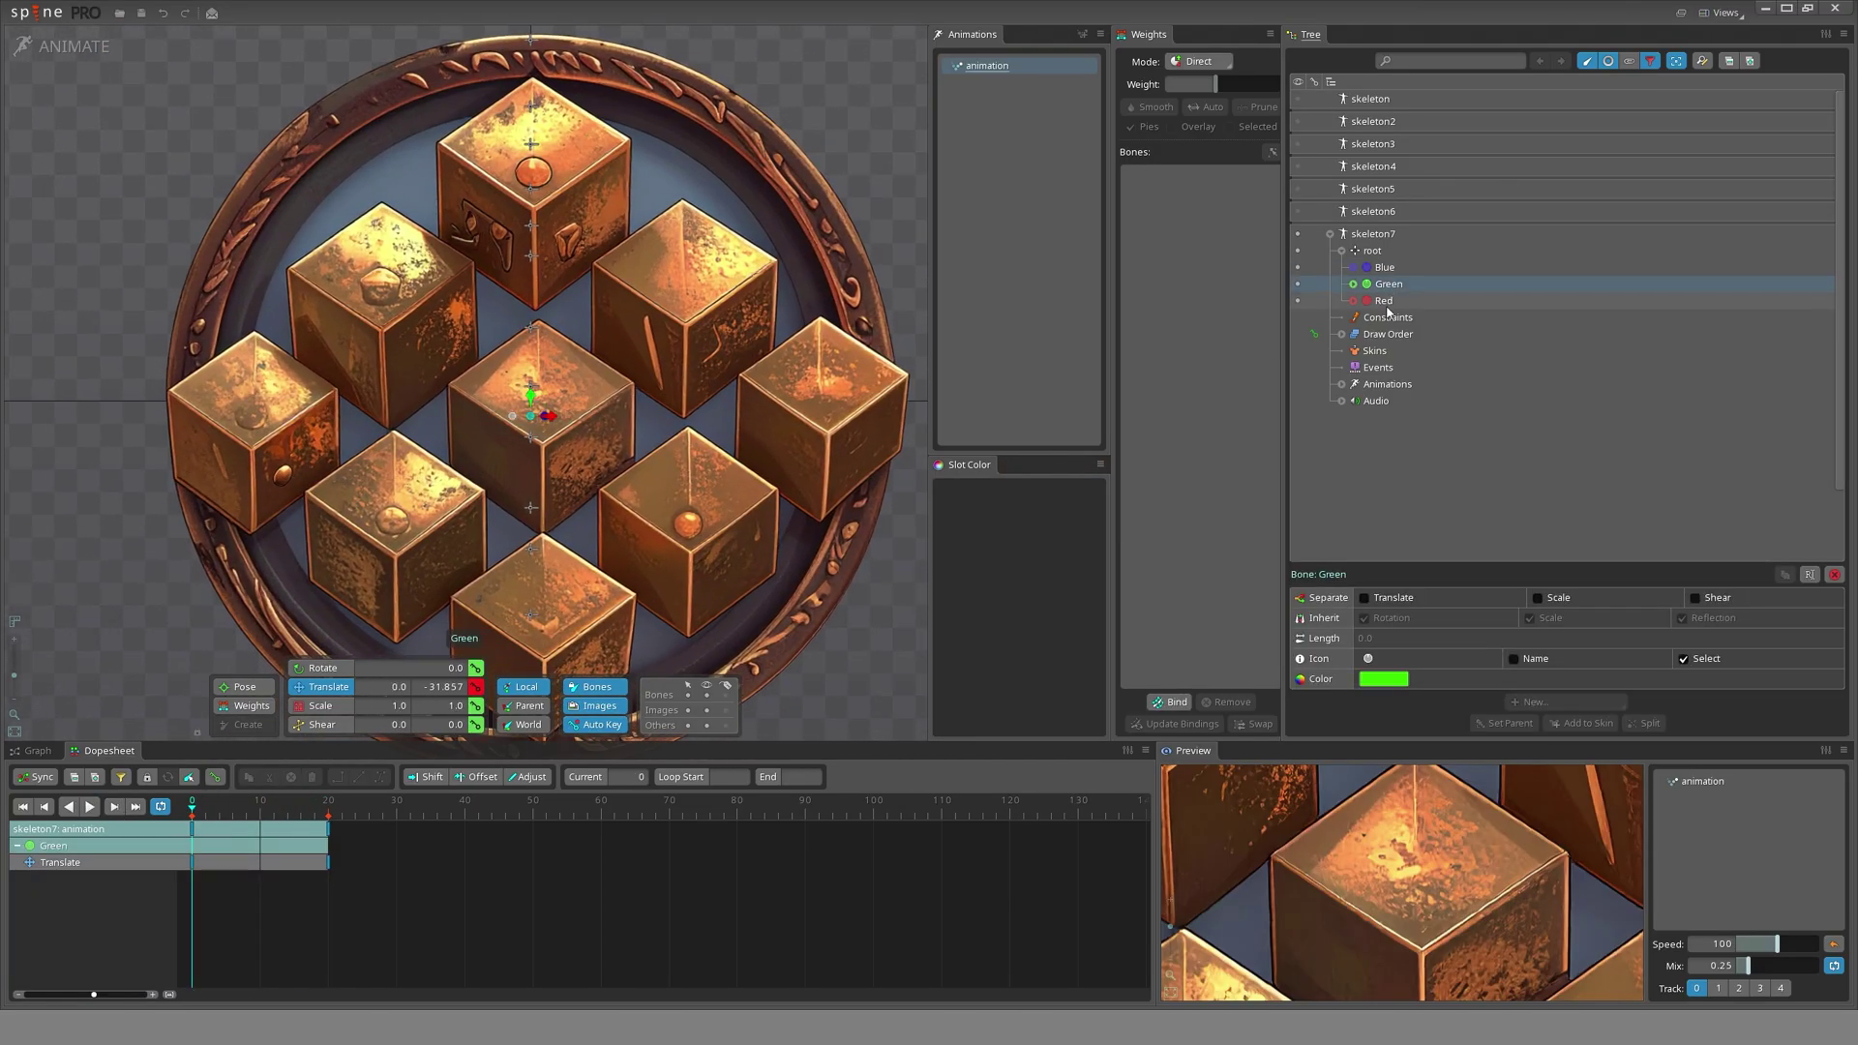
click(1384, 300)
key(f)
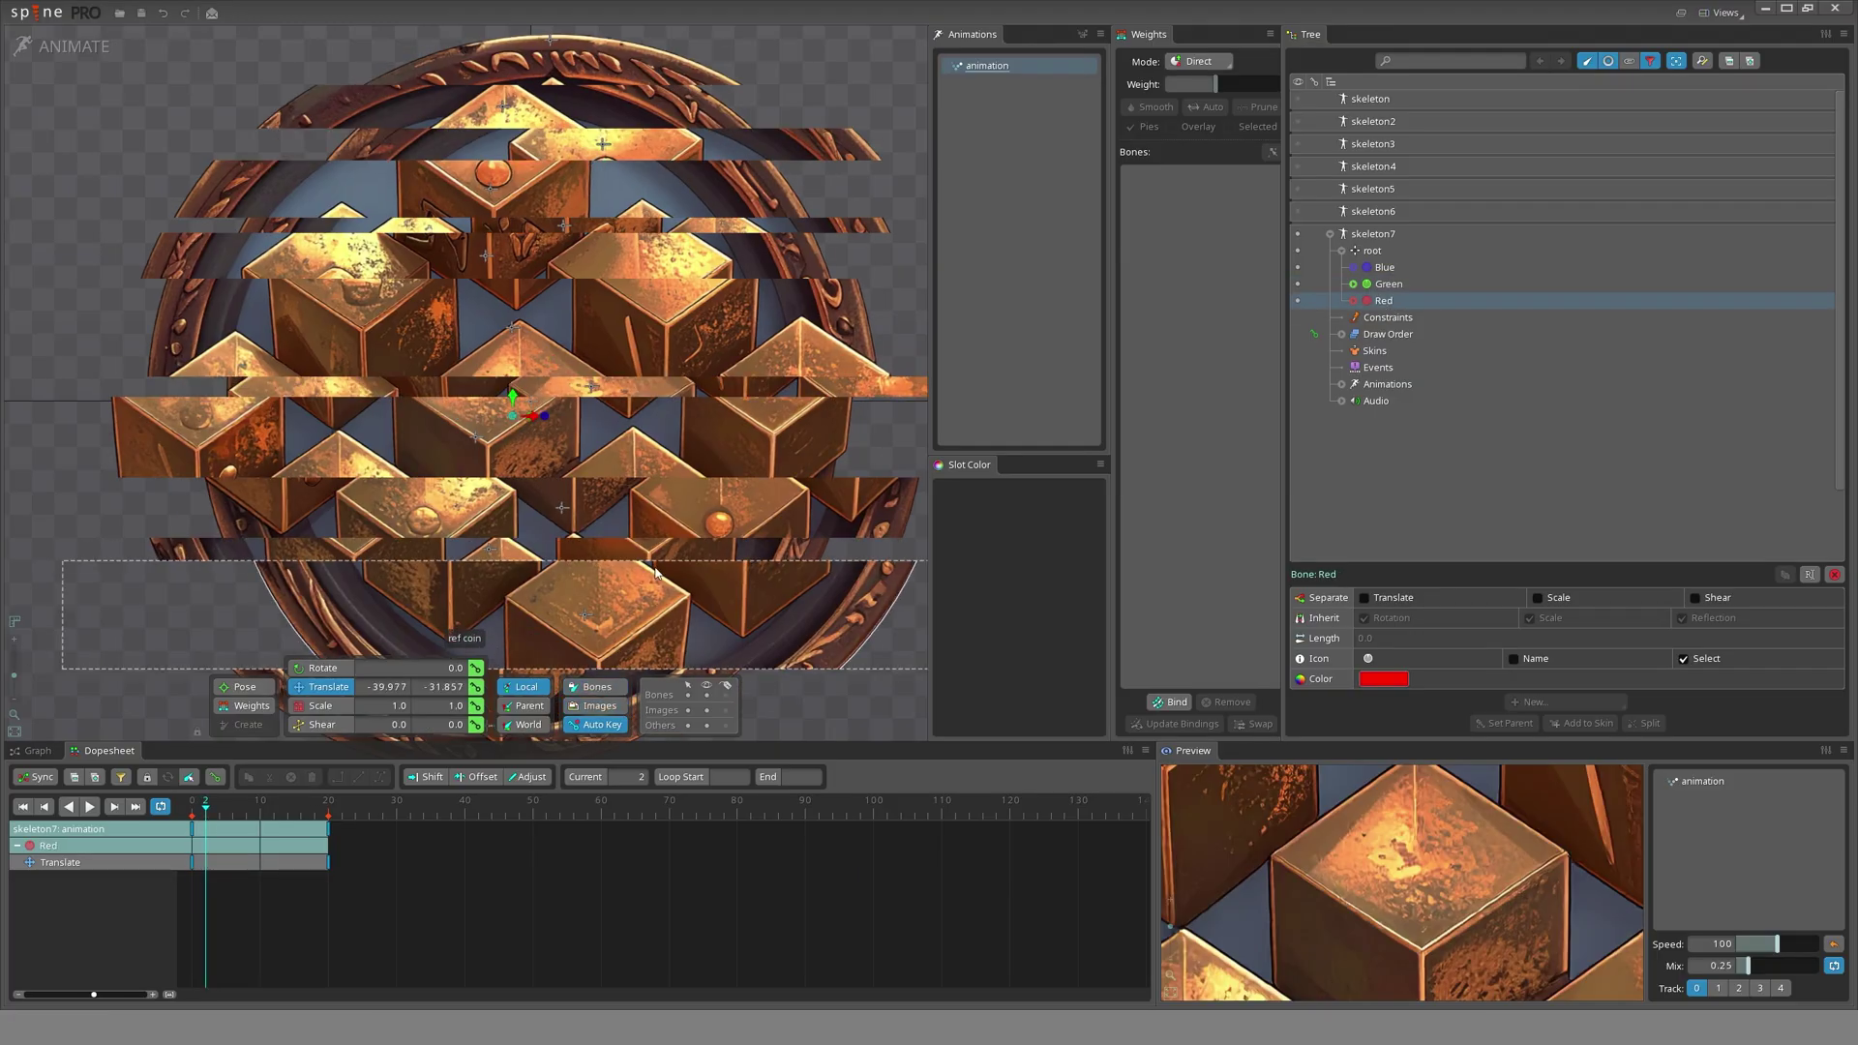
drag(514, 417, 547, 394)
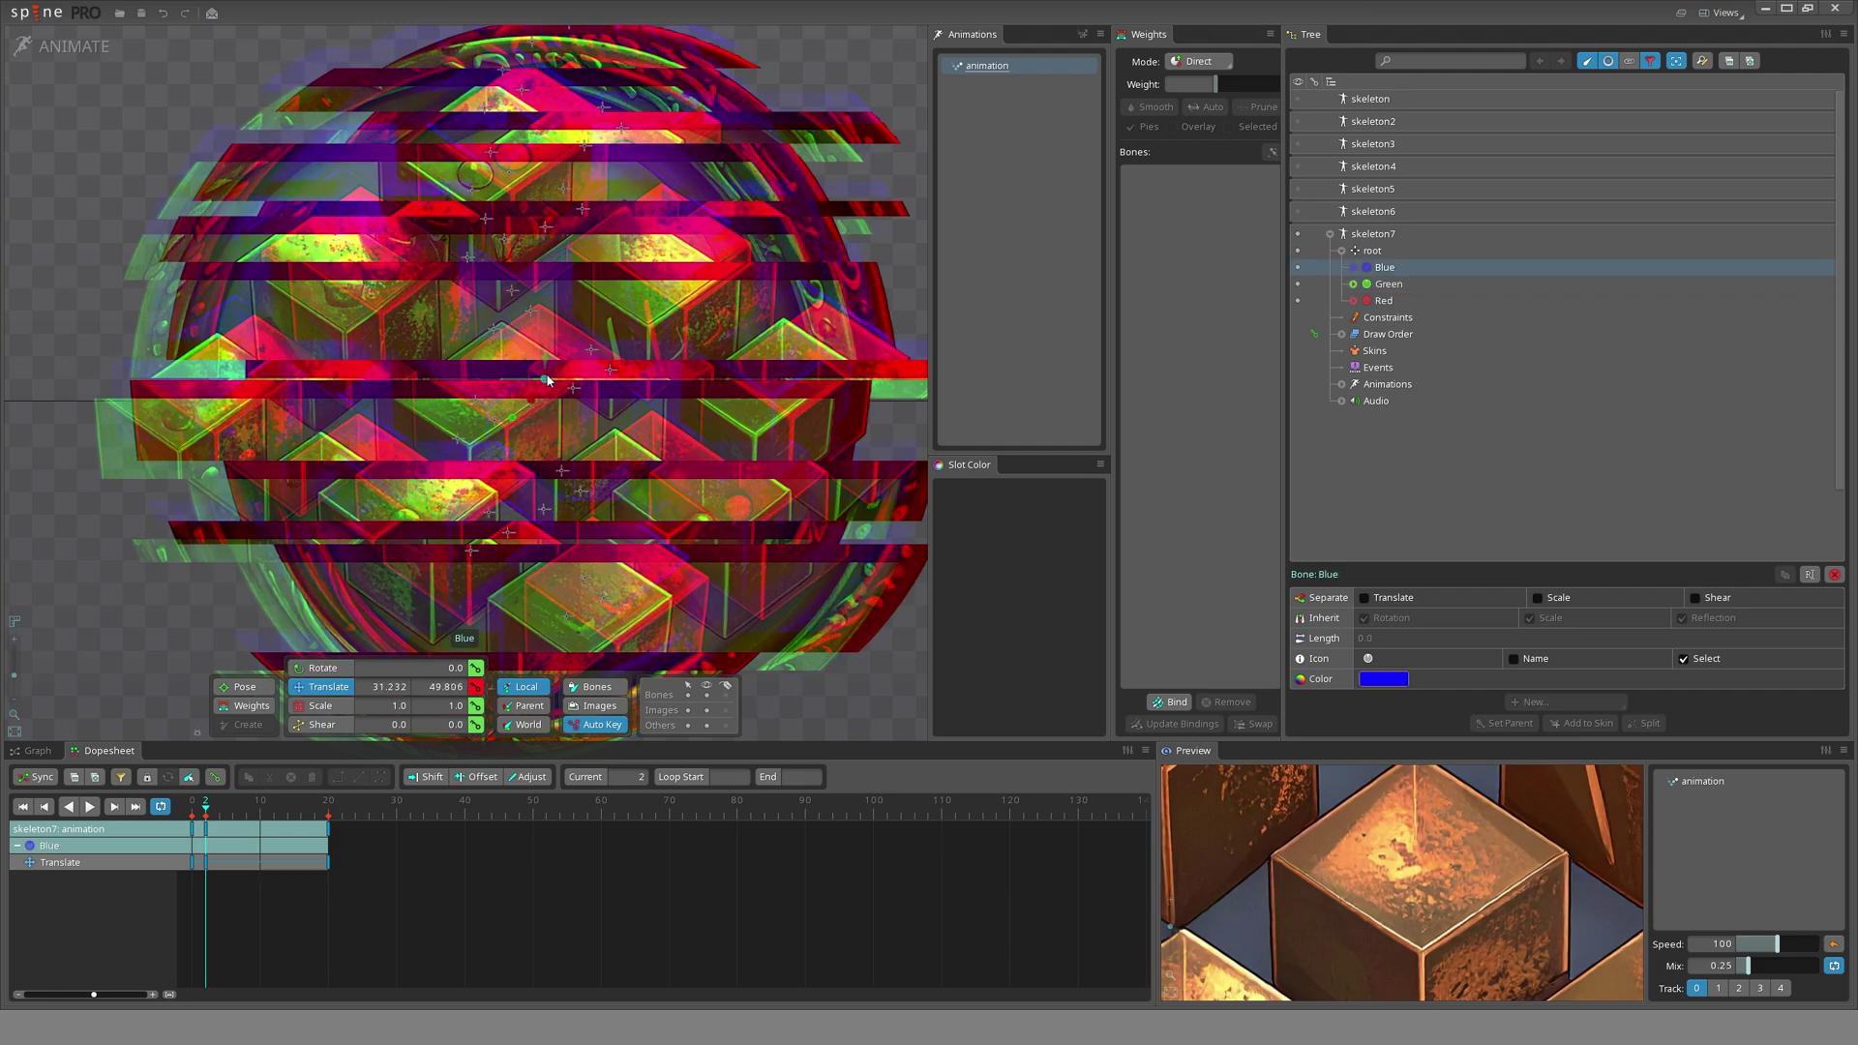
- At frame 4, give the color bones different offsets, with Blue at about X -66.4, Y 23.1
key(Right)
key(Right)
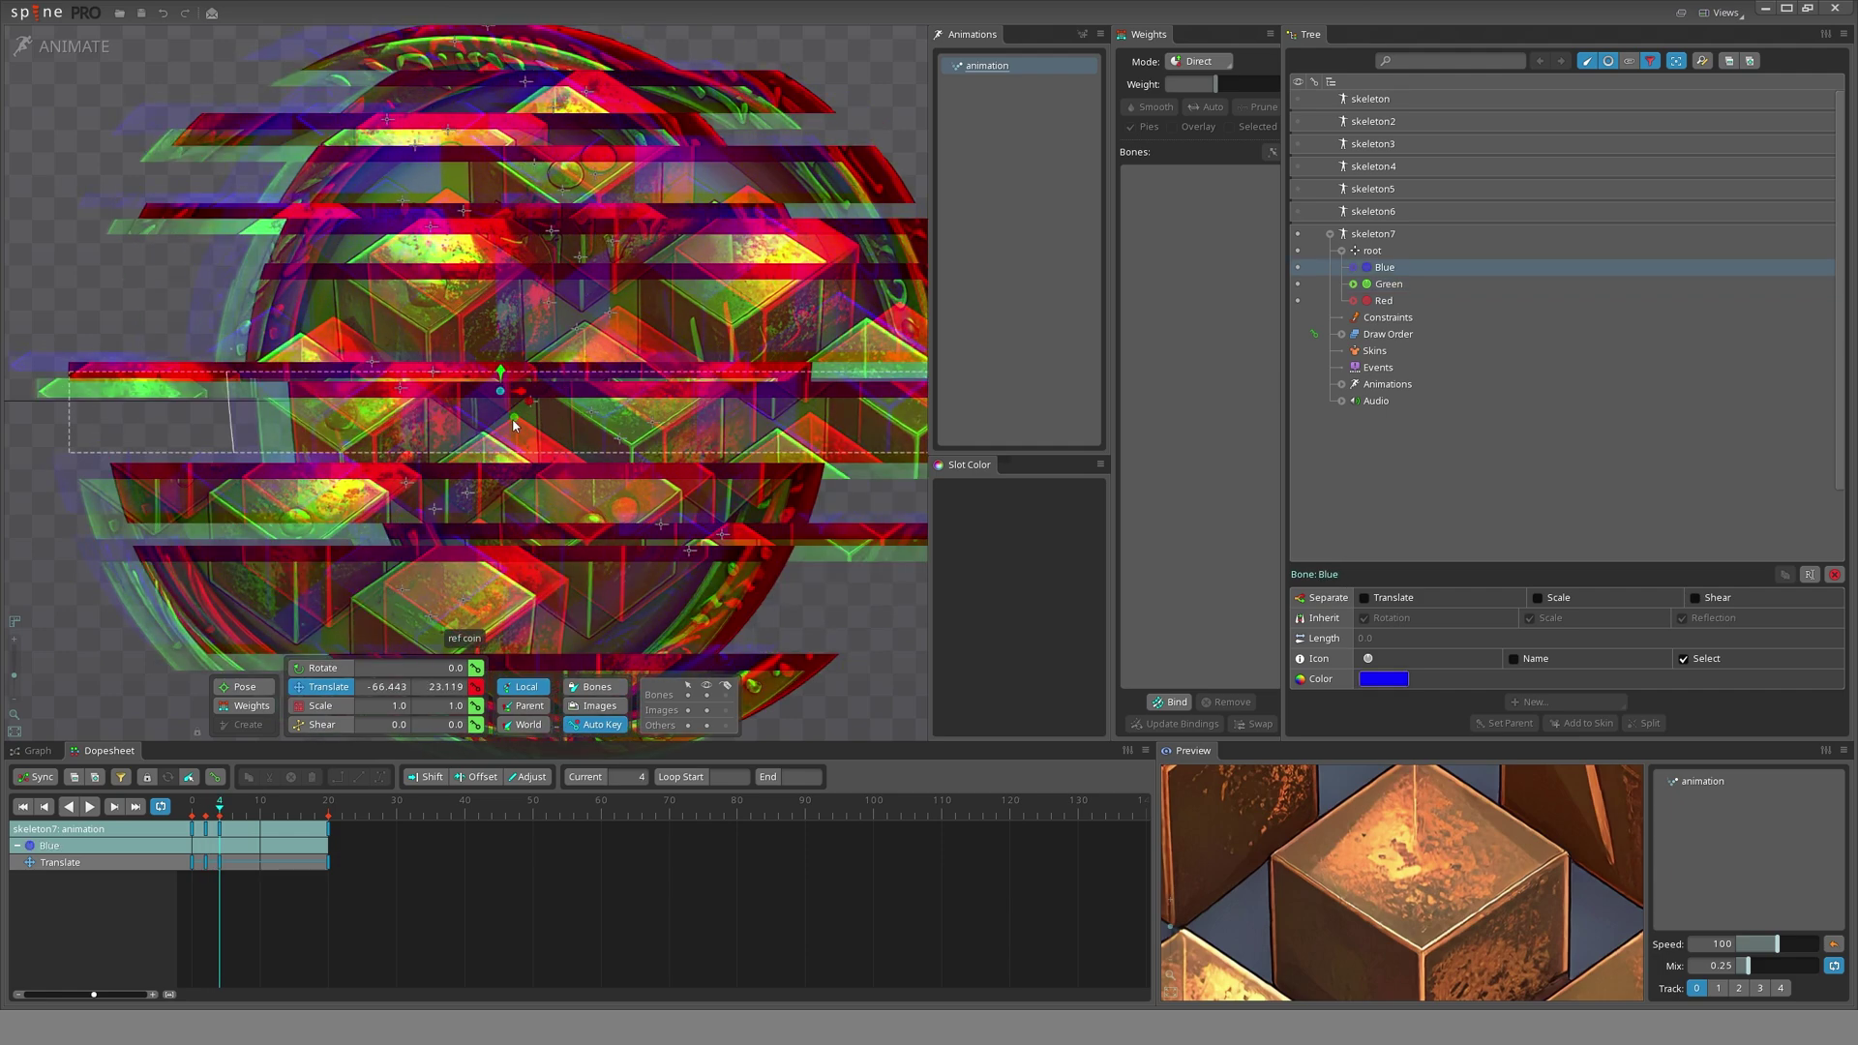
click(513, 426)
drag(513, 422, 559, 411)
drag(530, 401, 567, 410)
- Key further varied offsets of the color bones at frames 6 and 8
key(Right)
key(Right)
click(555, 419)
click(556, 419)
key(Right)
key(Right)
key(Right)
key(Right)
key(Right)
key(Right)
- Copy the Red, Green and Blue bones' translate keys from frame 20 and paste them at frame 10
drag(277, 815, 261, 816)
scroll(558, 392, up, 2)
ctrl+click(550, 423)
ctrl+click(532, 422)
click(1353, 267)
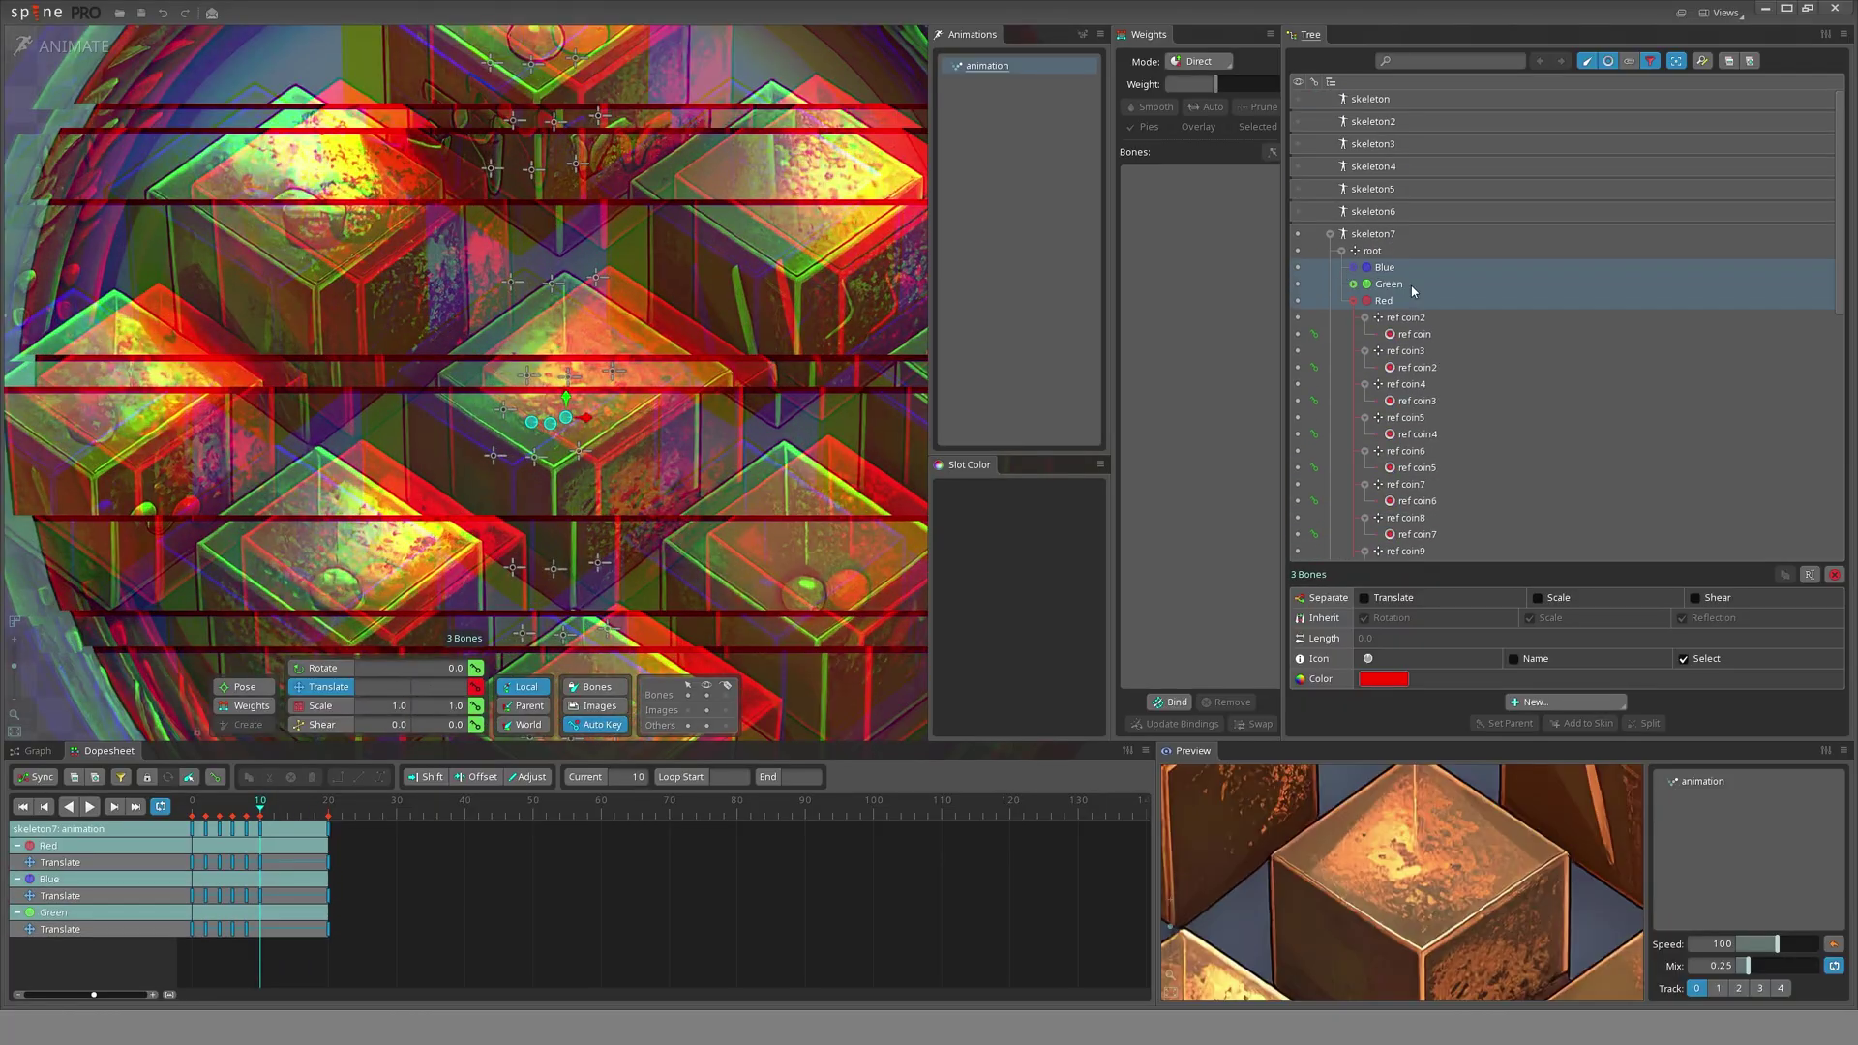
right_click(1391, 303)
click(329, 813)
click(329, 830)
key(ctrl+c)
click(260, 813)
key(ctrl+v)
key(d)
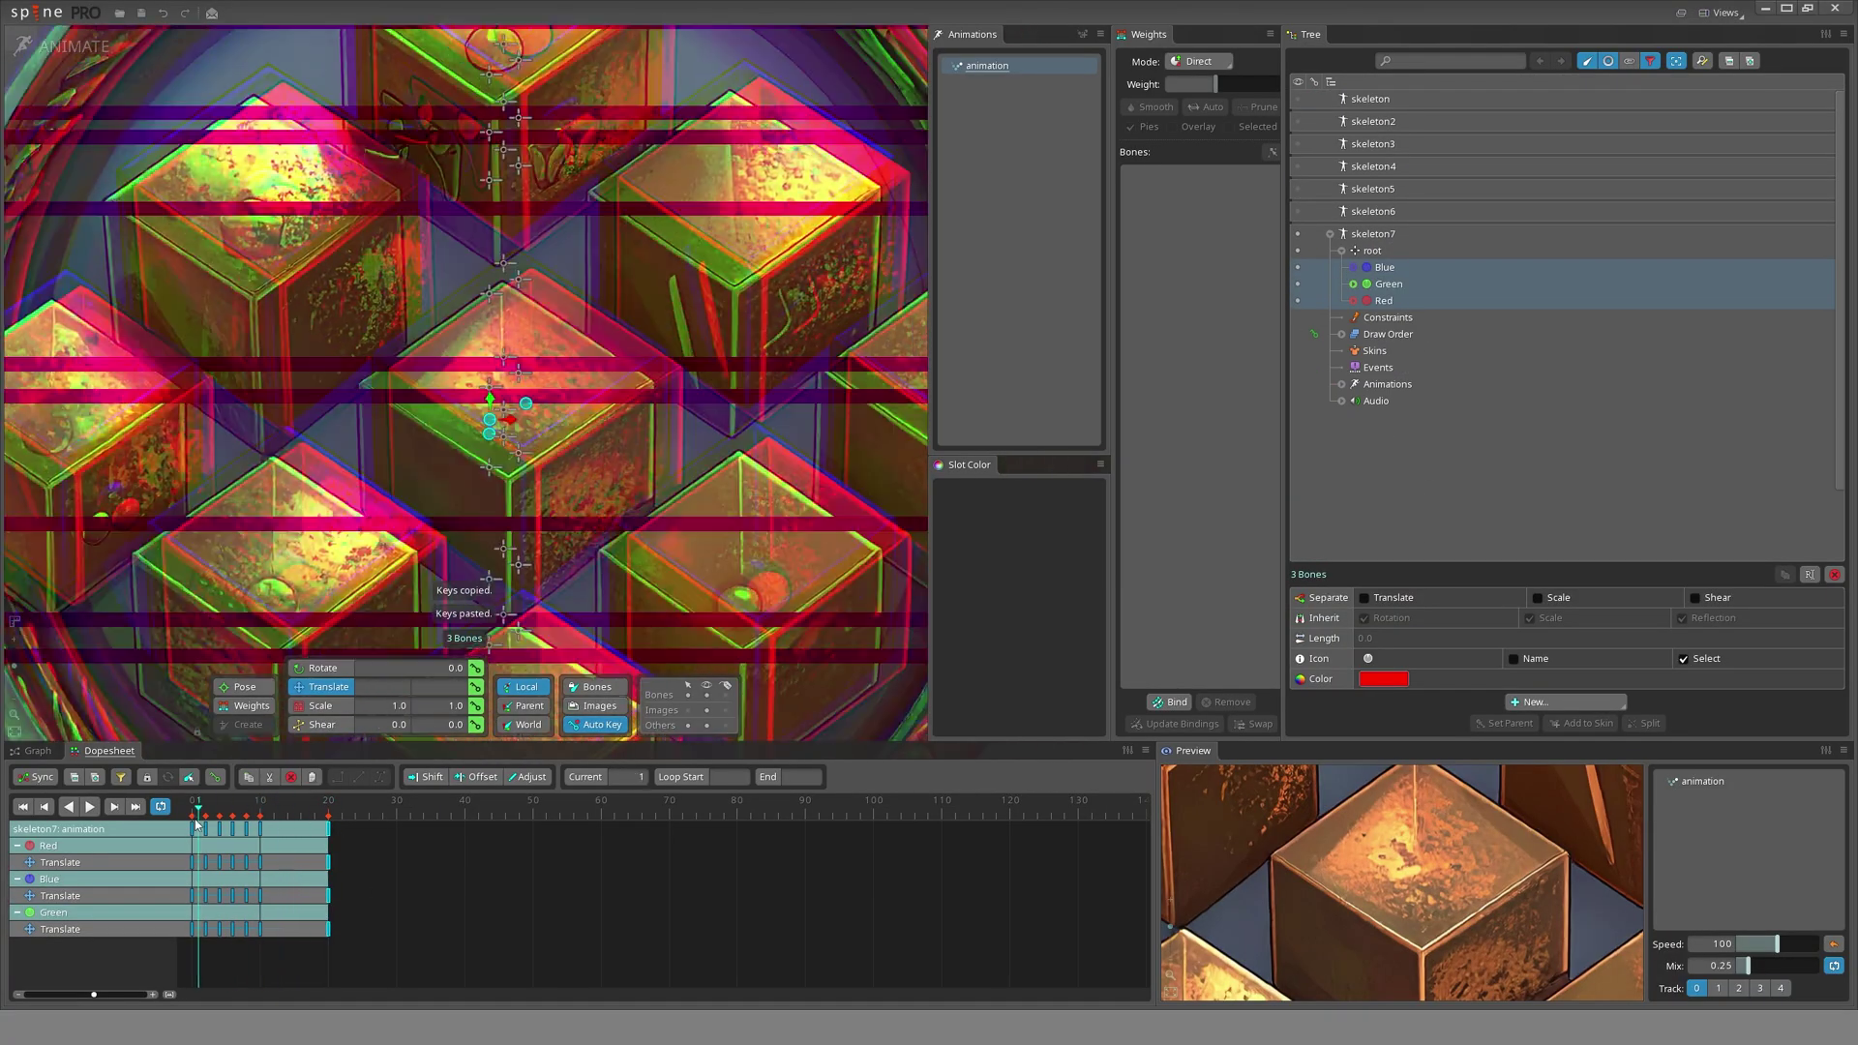
- Make the color bones' translate keys from frame 0 to 10 stepped and play the animation
scroll(476, 479, down, 5)
click(233, 808)
mouse_move(235, 809)
mouse_down()
mouse_move(257, 810)
mouse_move(225, 809)
mouse_move(250, 809)
mouse_move(239, 821)
mouse_up()
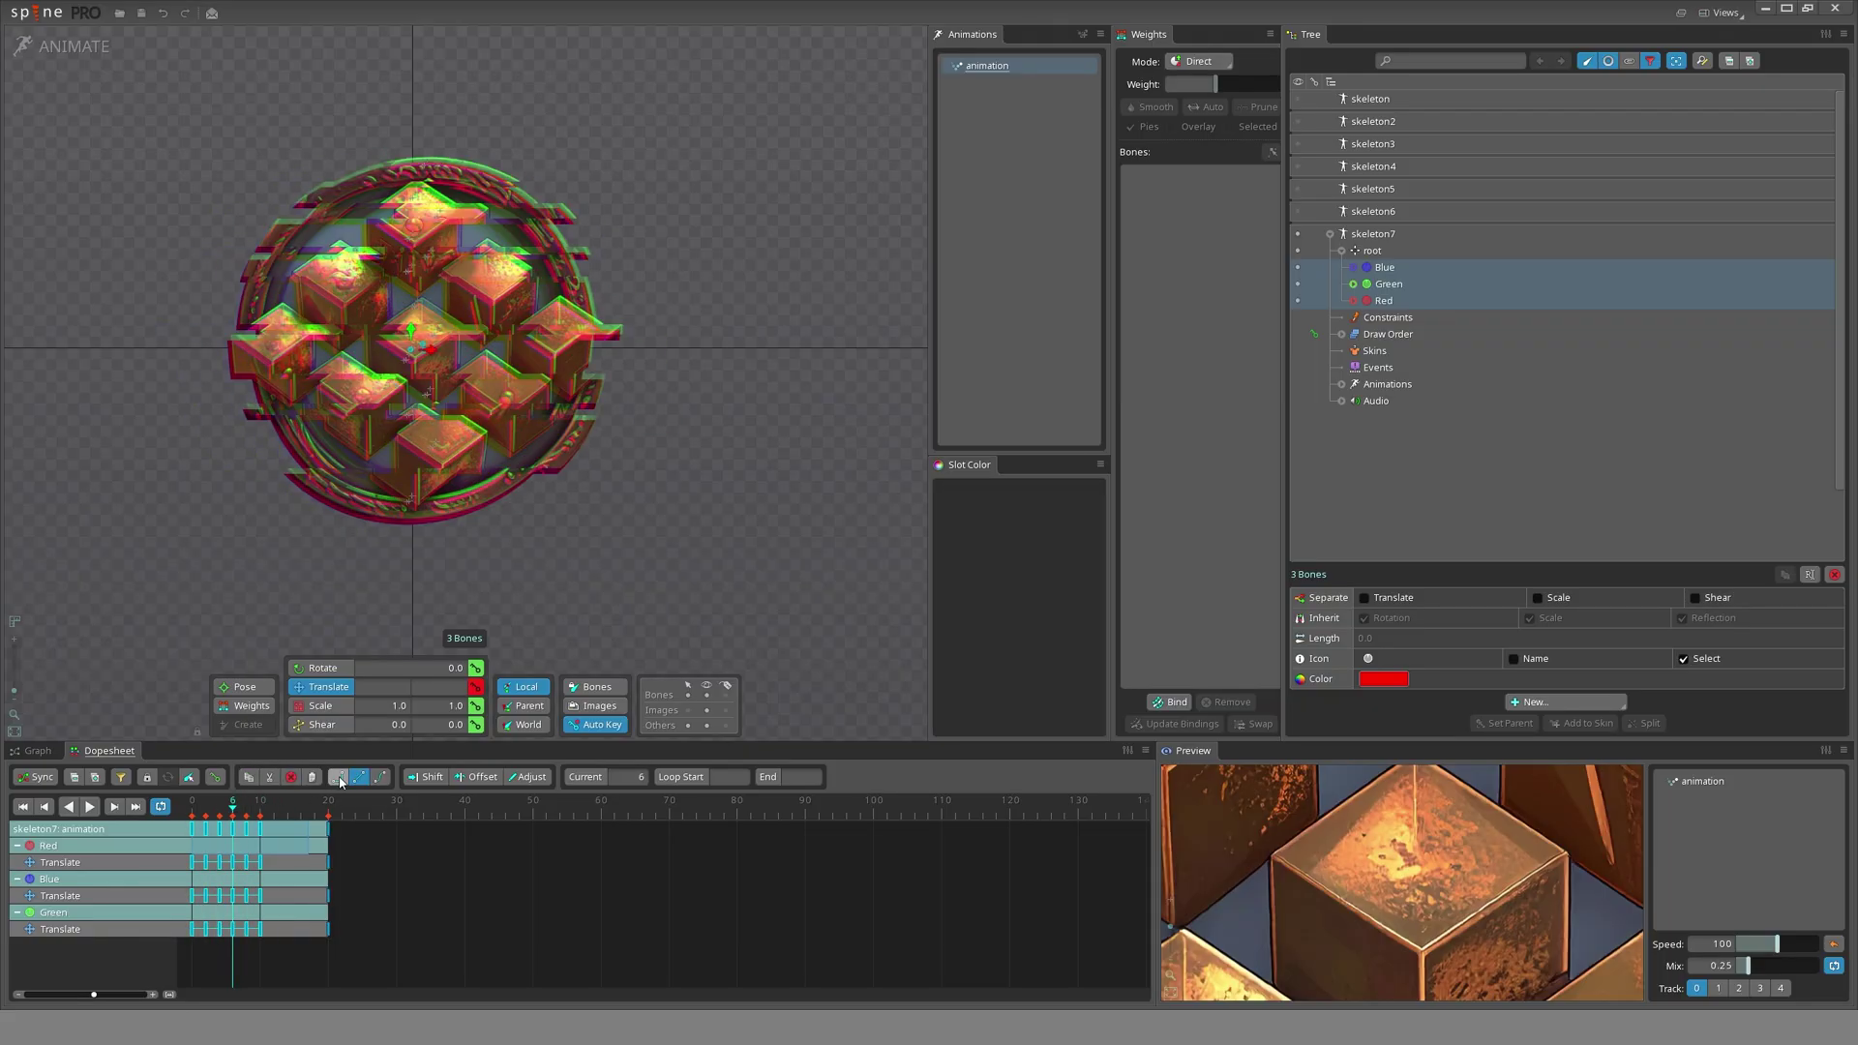
drag(216, 818, 191, 816)
scroll(455, 597, down, 3)
drag(480, 609, 485, 526)
key(d)
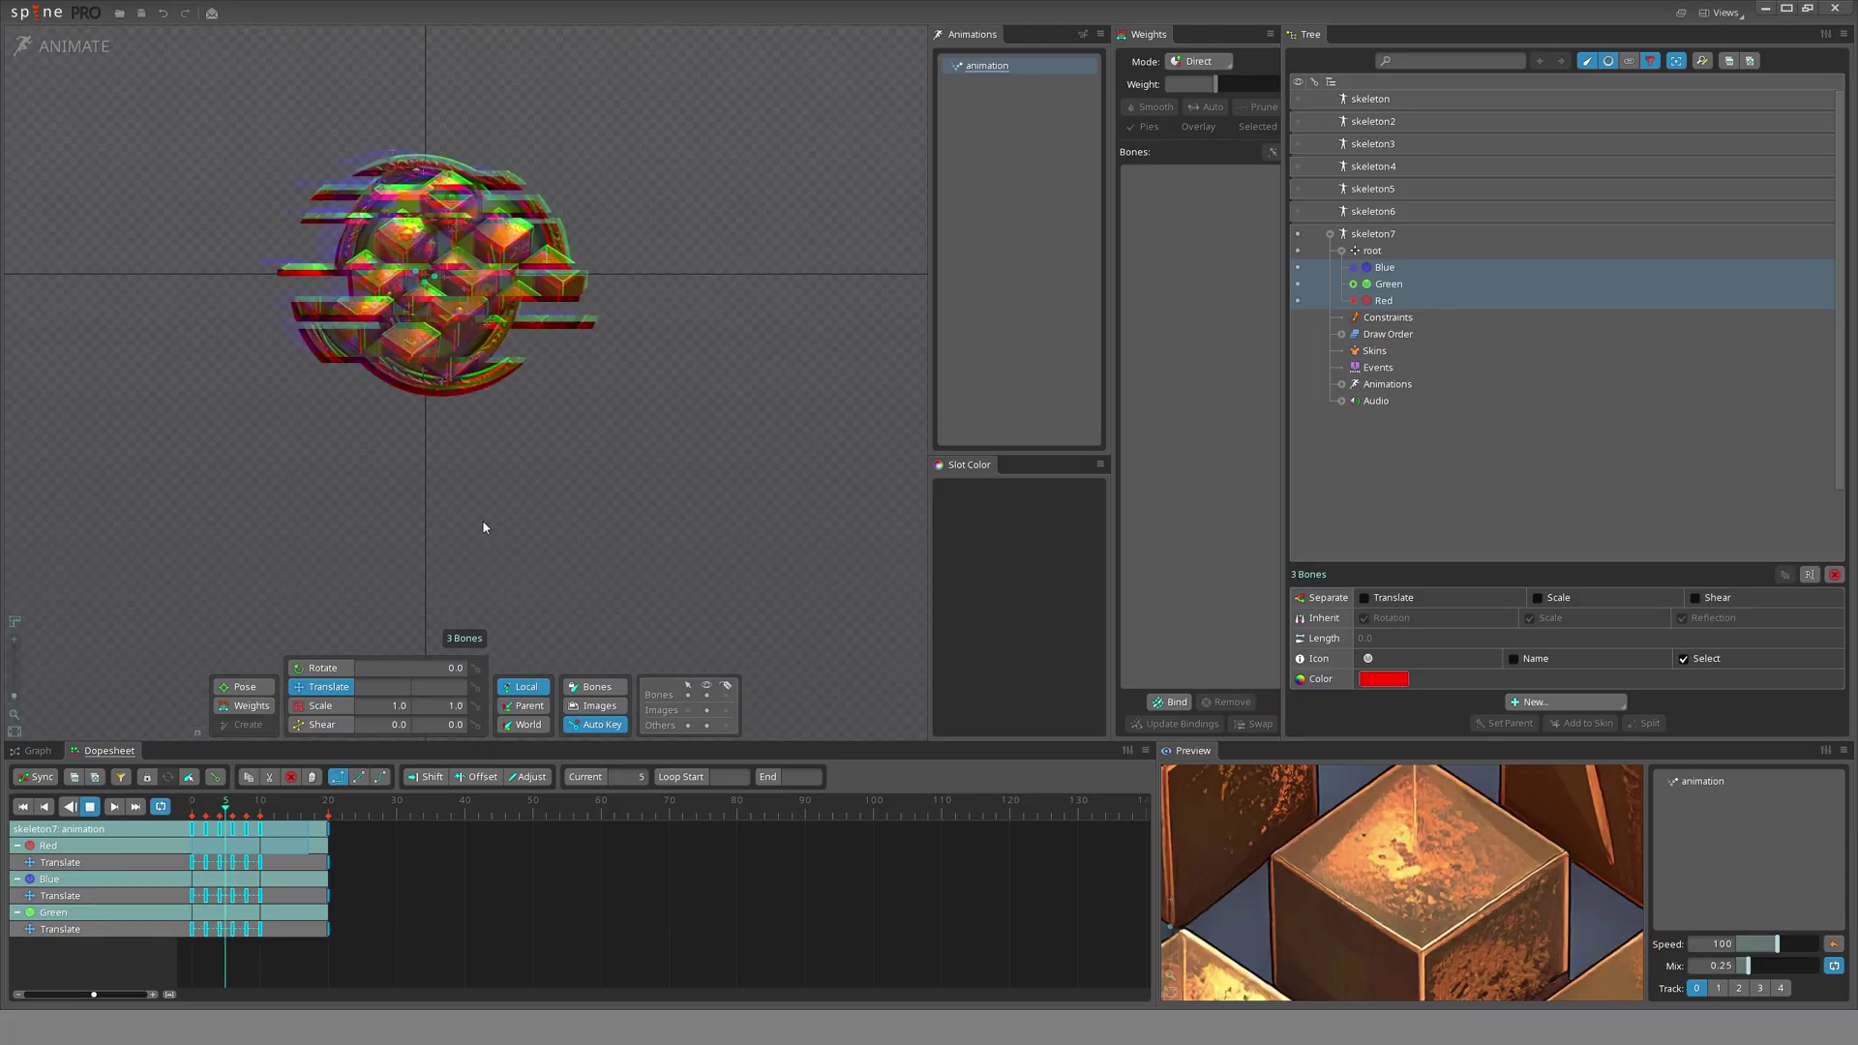
- Collapse and hide skeleton6 and skeleton7 to view skeleton5's RGB split animation alone
scroll(329, 411, up, 1)
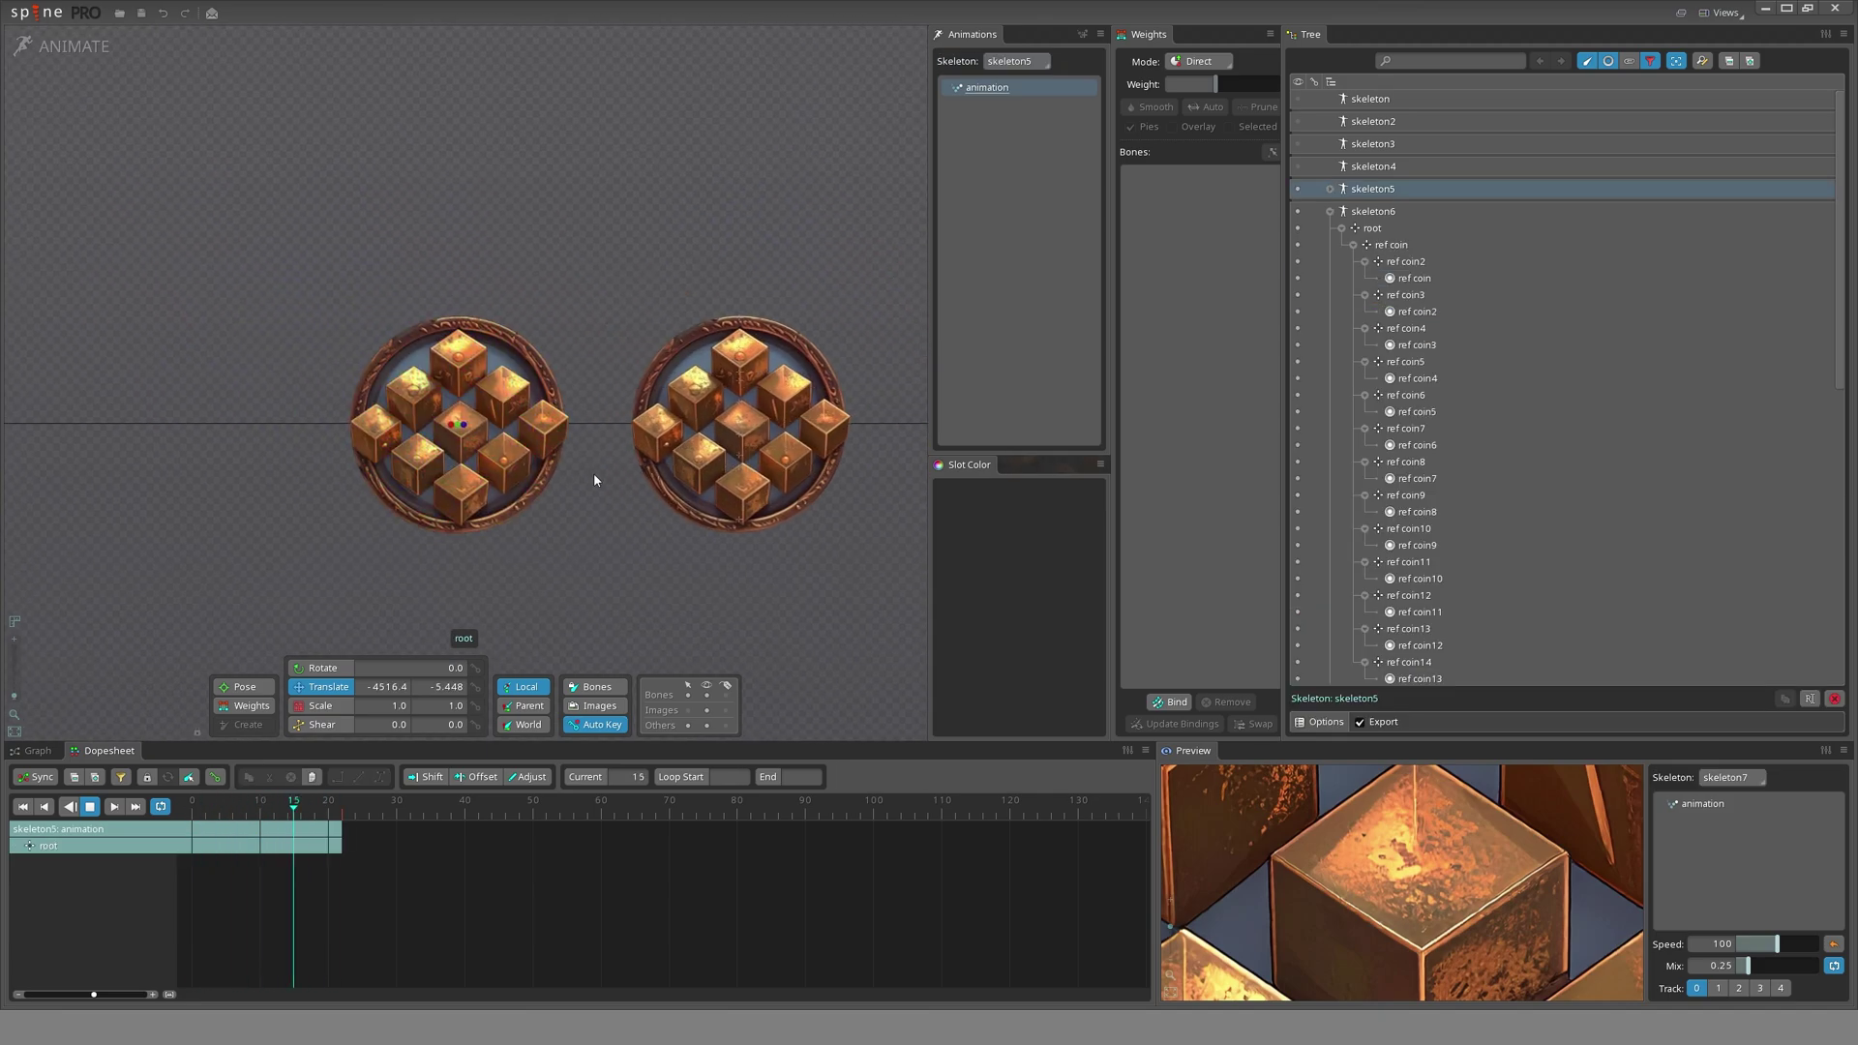
click(1329, 212)
click(1329, 234)
click(1298, 212)
click(1297, 233)
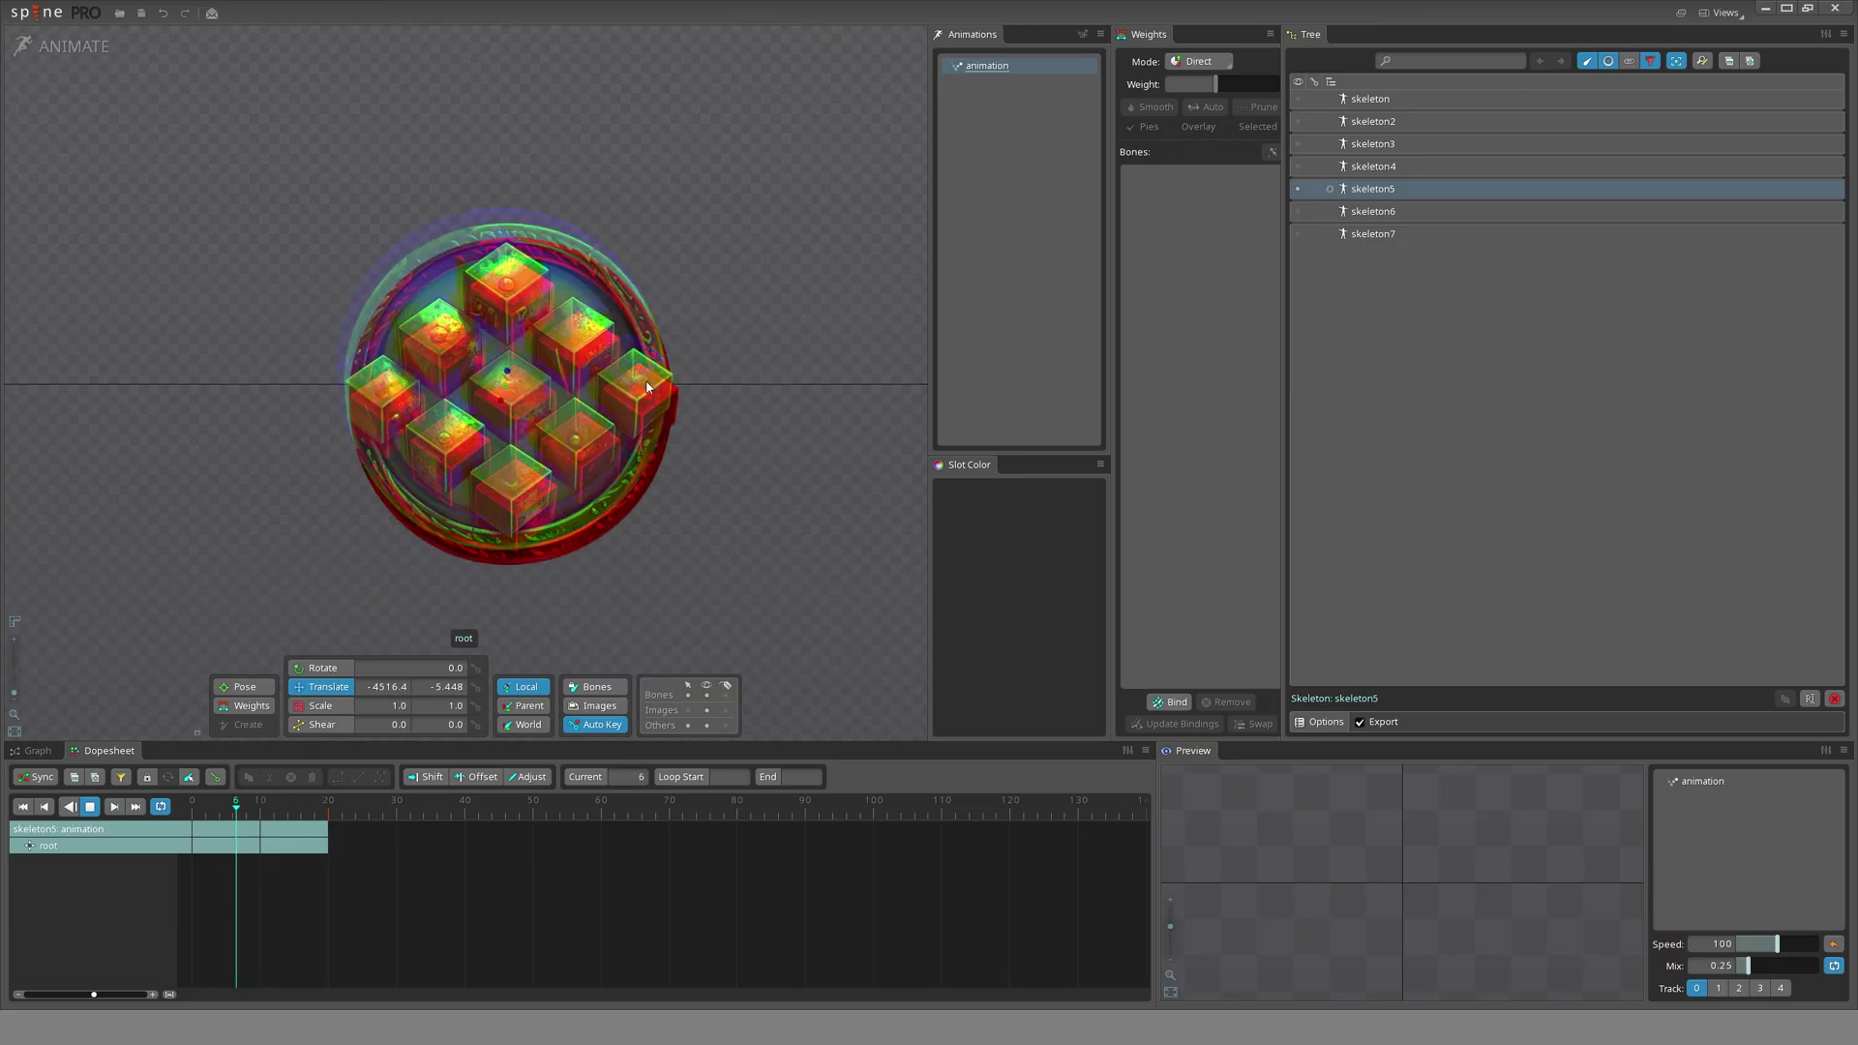
- Hide skeleton5, show skeleton6 and play its sliced-mesh glitch animation
click(1298, 190)
click(1298, 212)
drag(624, 406, 413, 426)
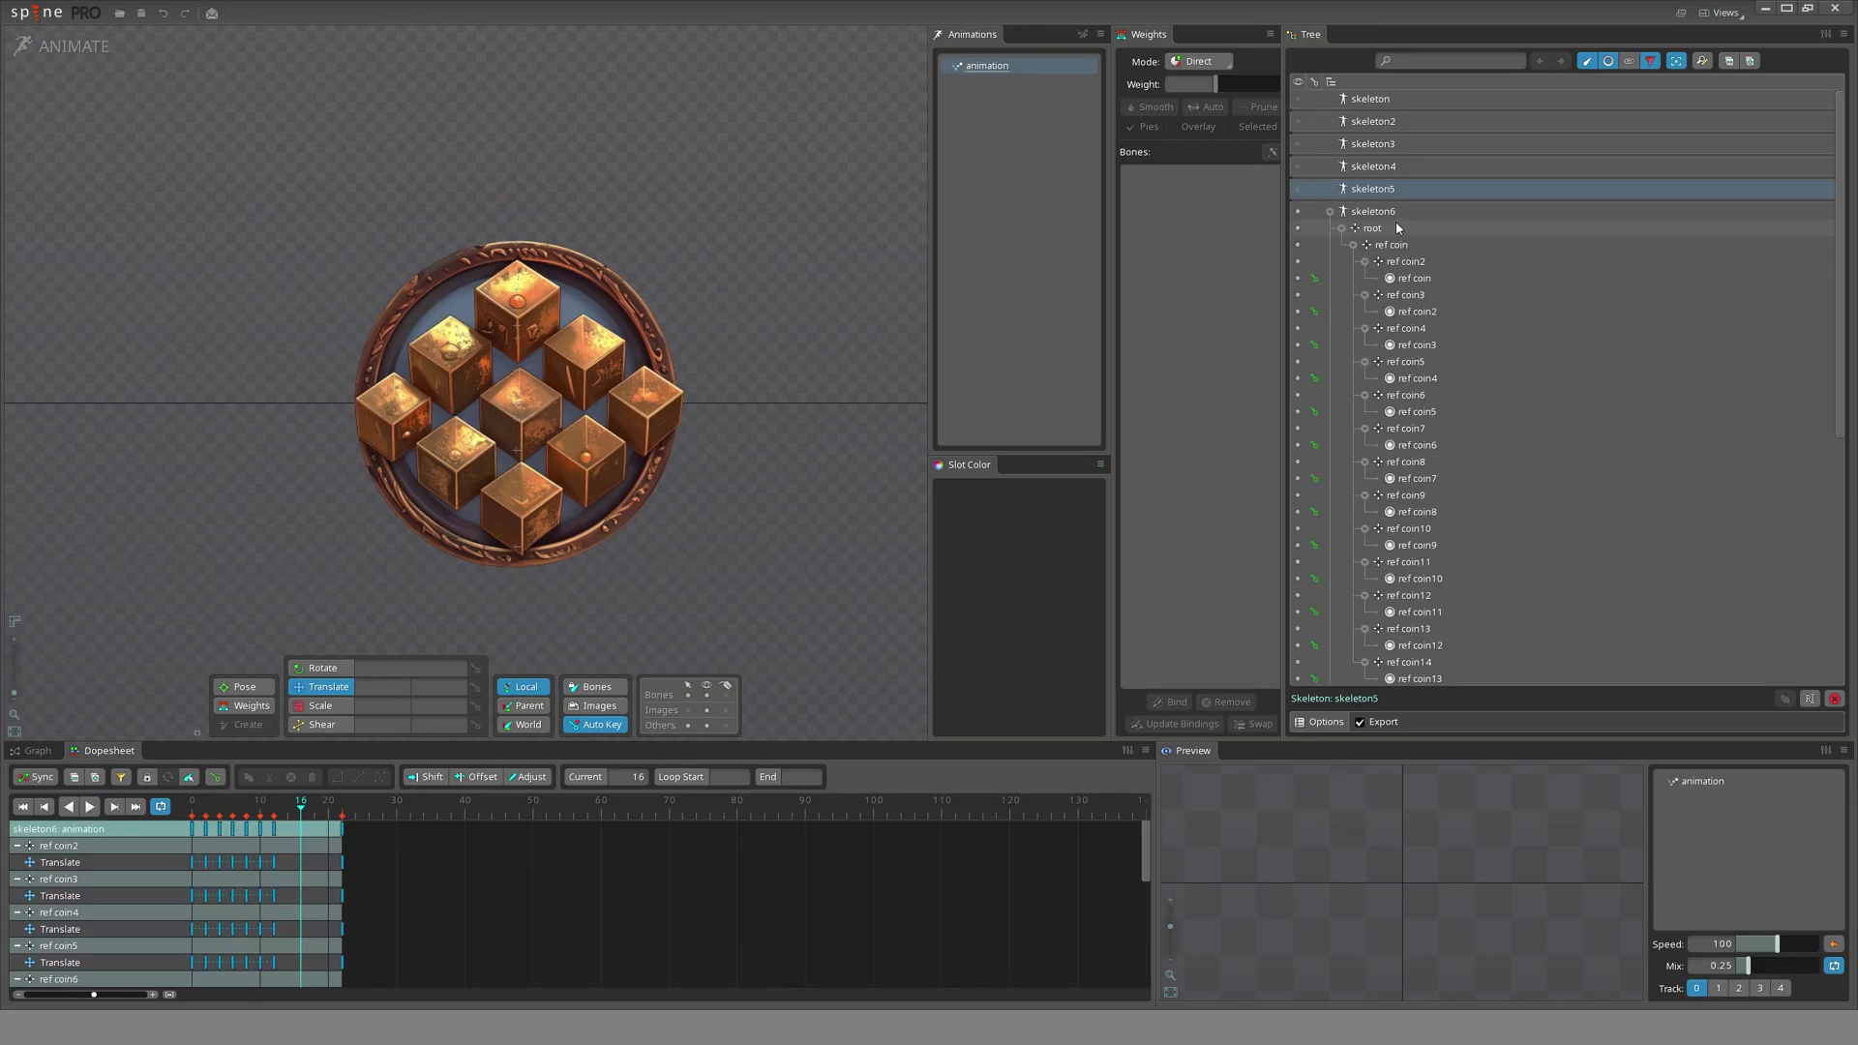
key(d)
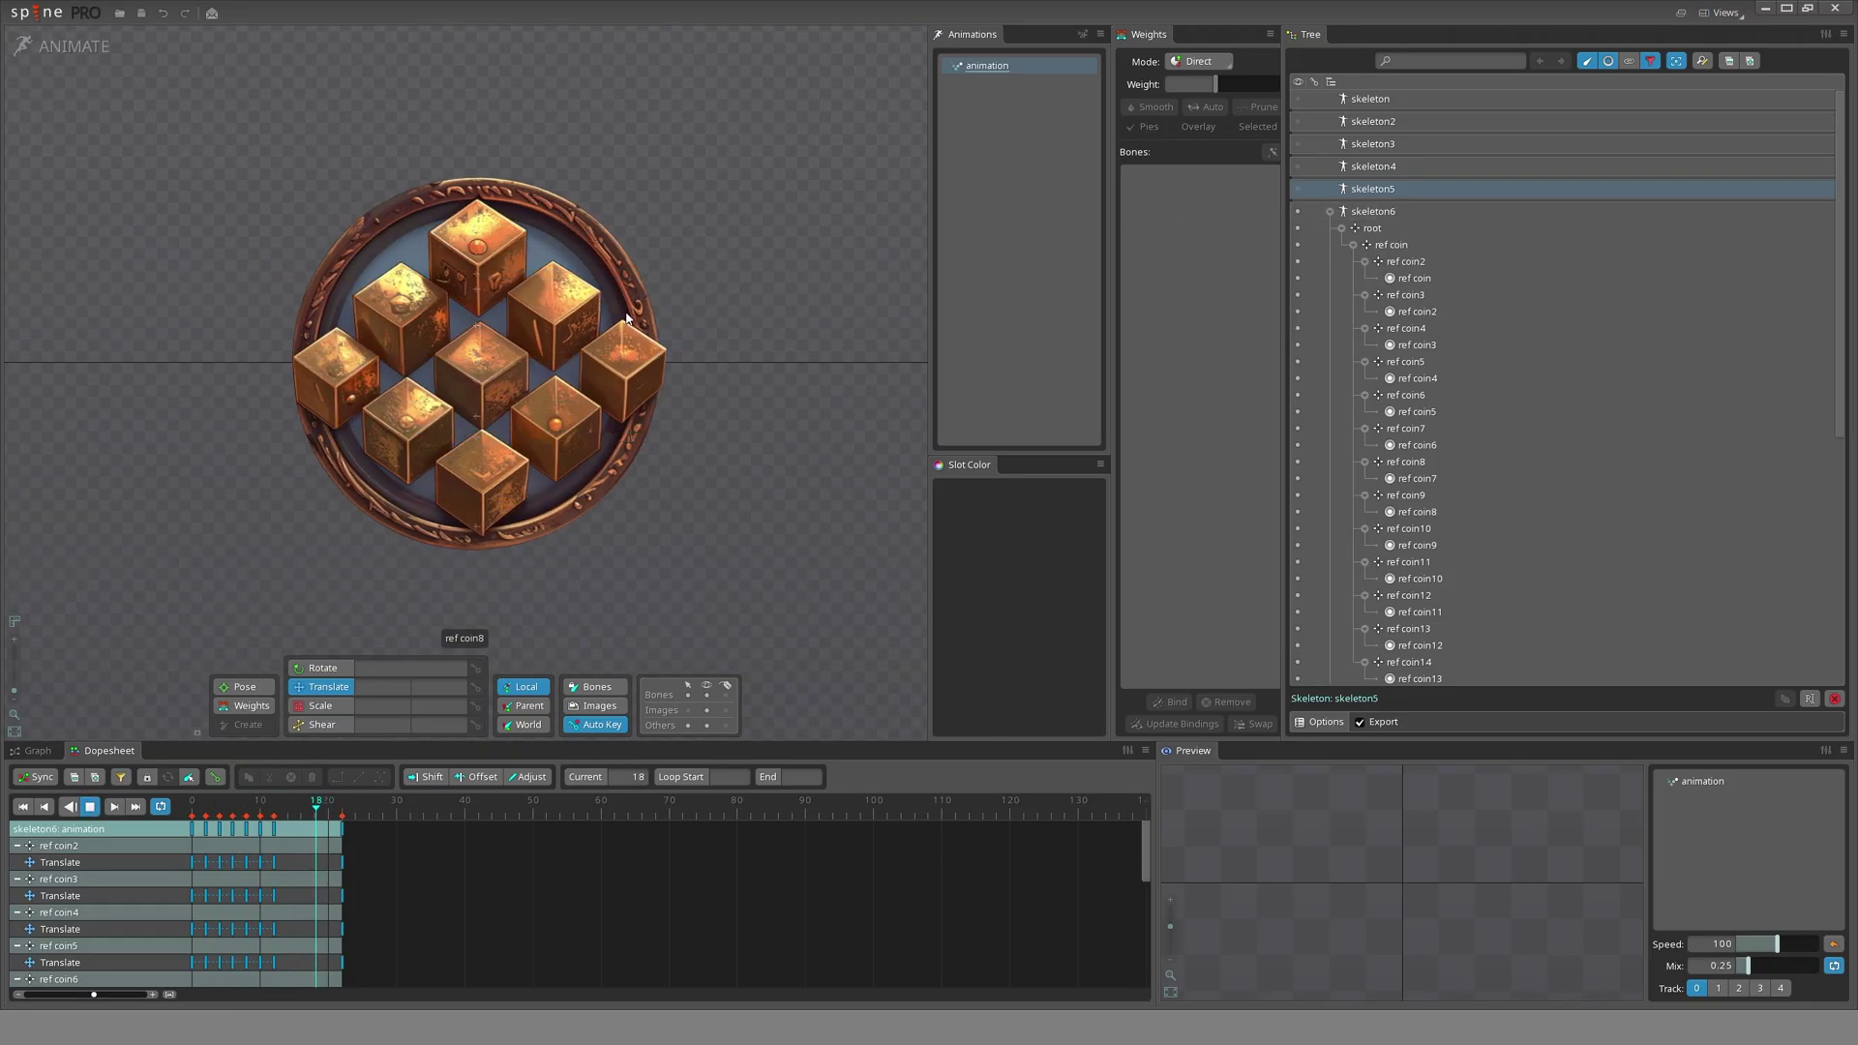
- Hide skeleton6 and show skeleton7 to review its combined slice and RGB split glitch
click(1329, 211)
click(1297, 211)
click(1297, 234)
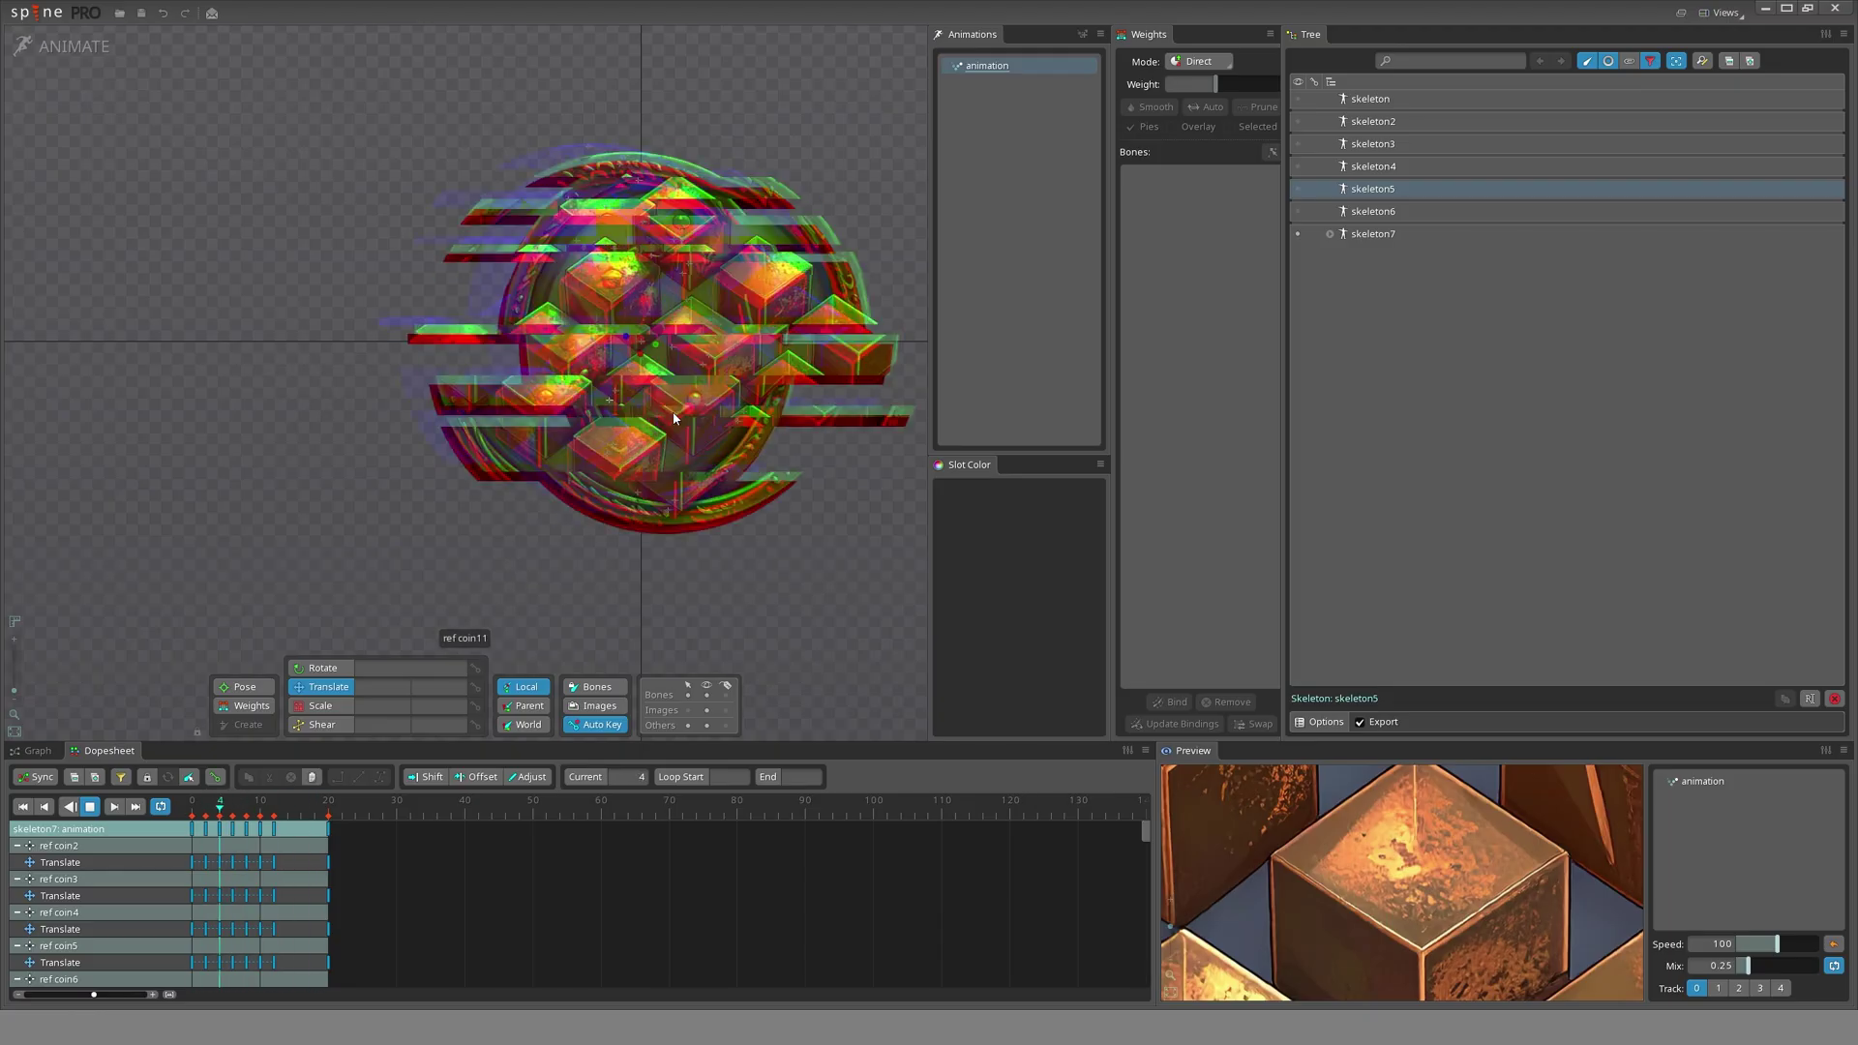
scroll(563, 373, down, 1)
drag(563, 367, 514, 434)
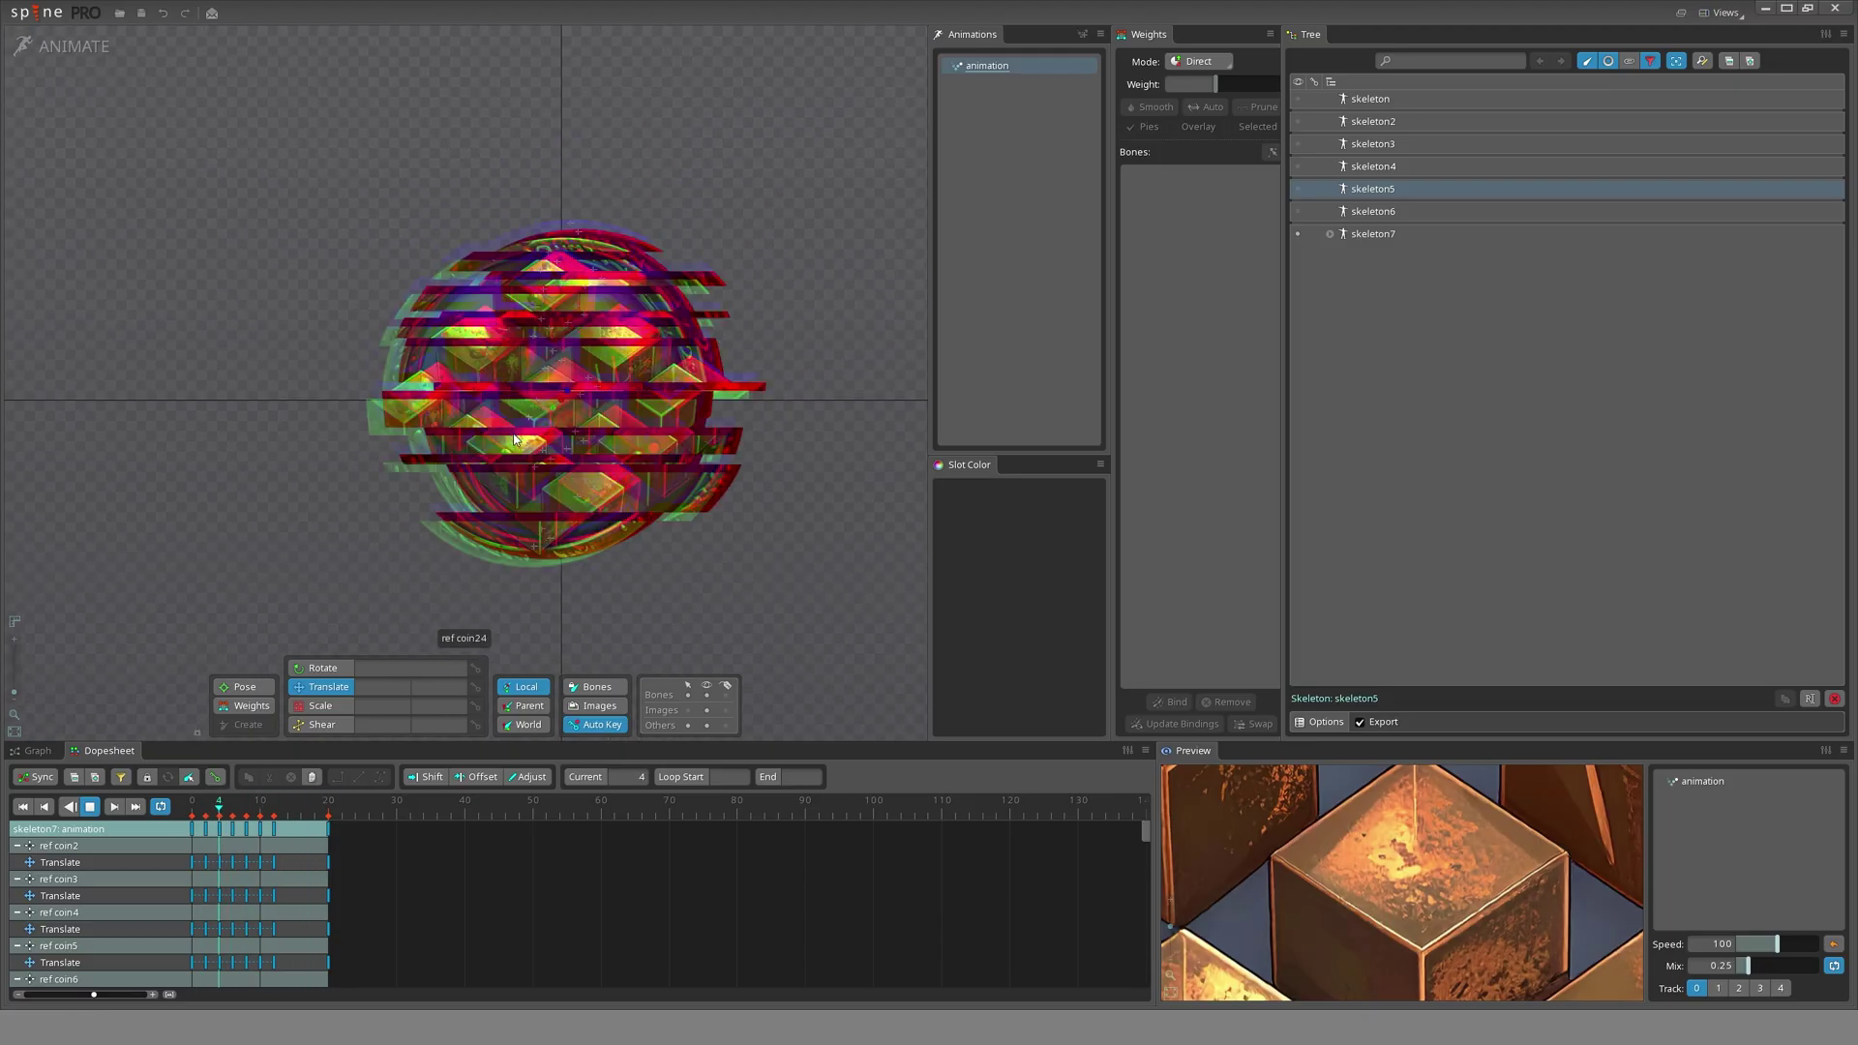